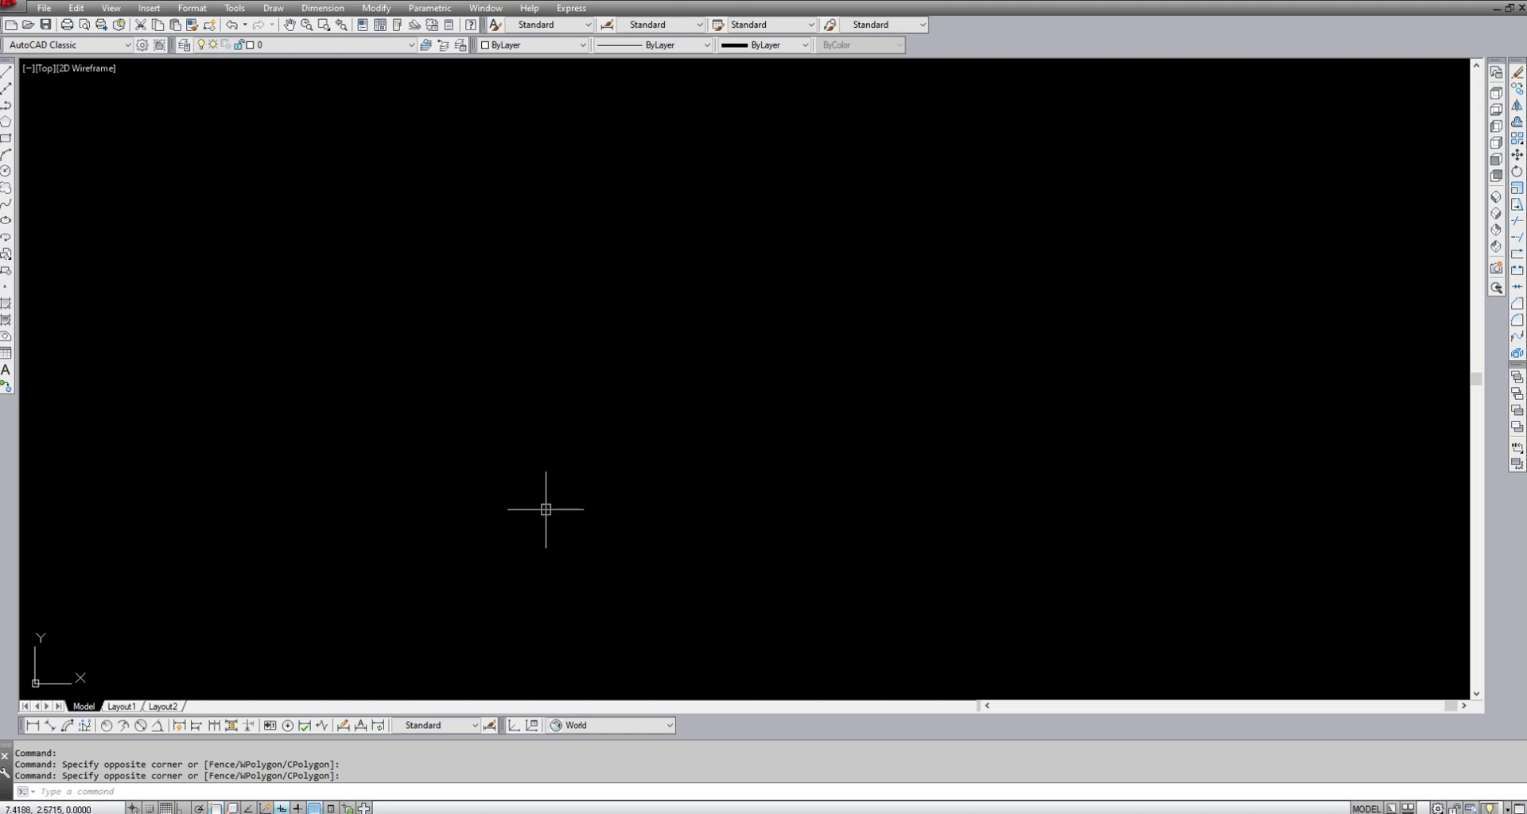
- Draw a circle of radius about 0.44 near the lower middle of the drawing and a smaller one of about 0.24 beside it
{"action": "type", "text": "c"}
{"action": "key", "text": "Return"}
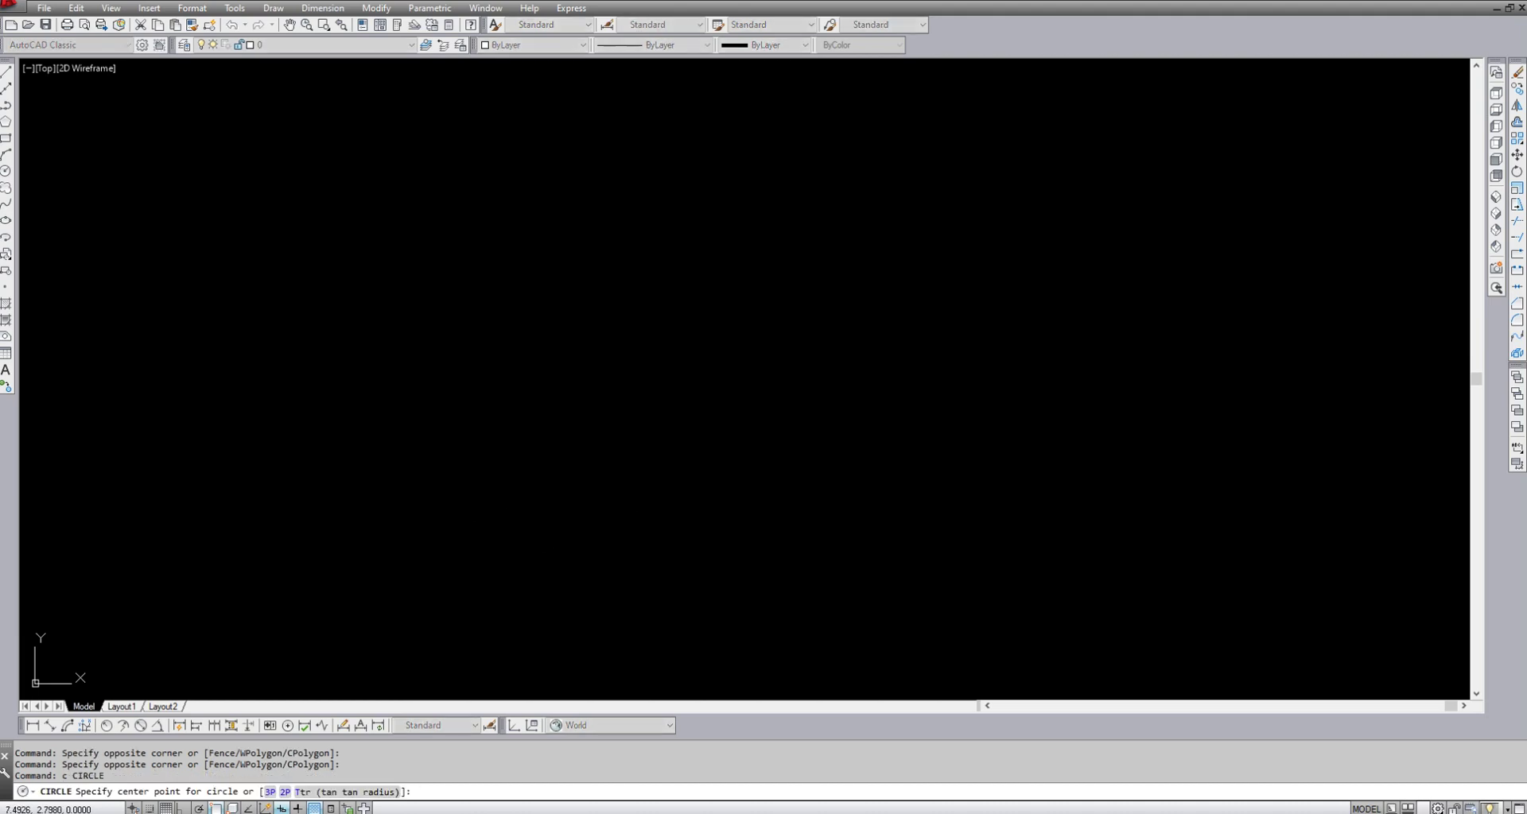
{"action": "left_click", "coordinate": [551, 500]}
{"action": "left_click", "coordinate": [561, 531]}
{"action": "key", "text": "Return"}
{"action": "left_click", "coordinate": [658, 470]}
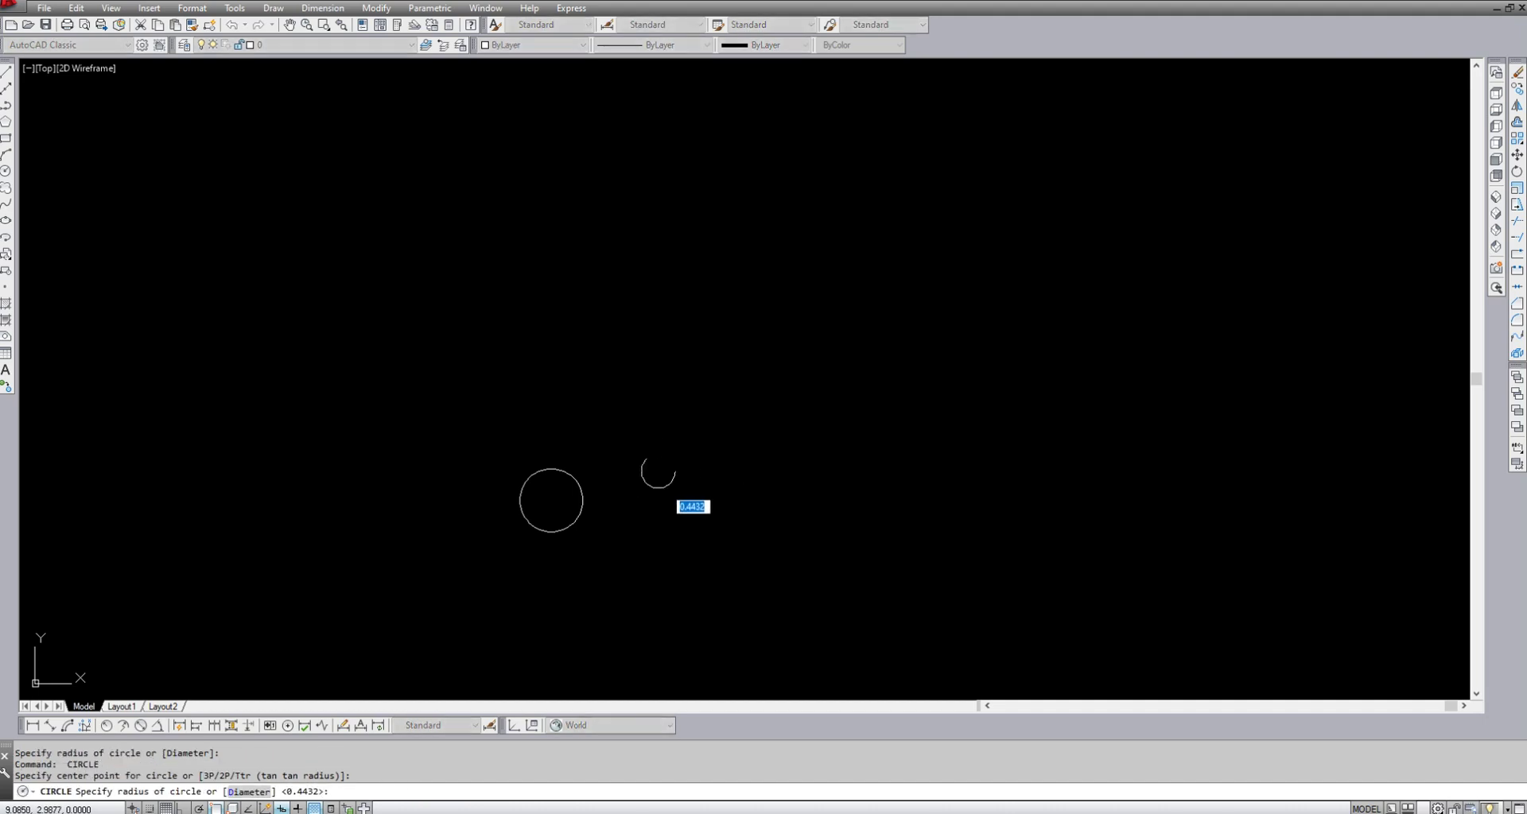
{"action": "left_click", "coordinate": [670, 483]}
- Draw two more separate circles above the first pair, the one on the right with a radius of about 0.41
{"action": "key", "text": "Return"}
{"action": "left_click", "coordinate": [725, 403]}
{"action": "left_click", "coordinate": [728, 434]}
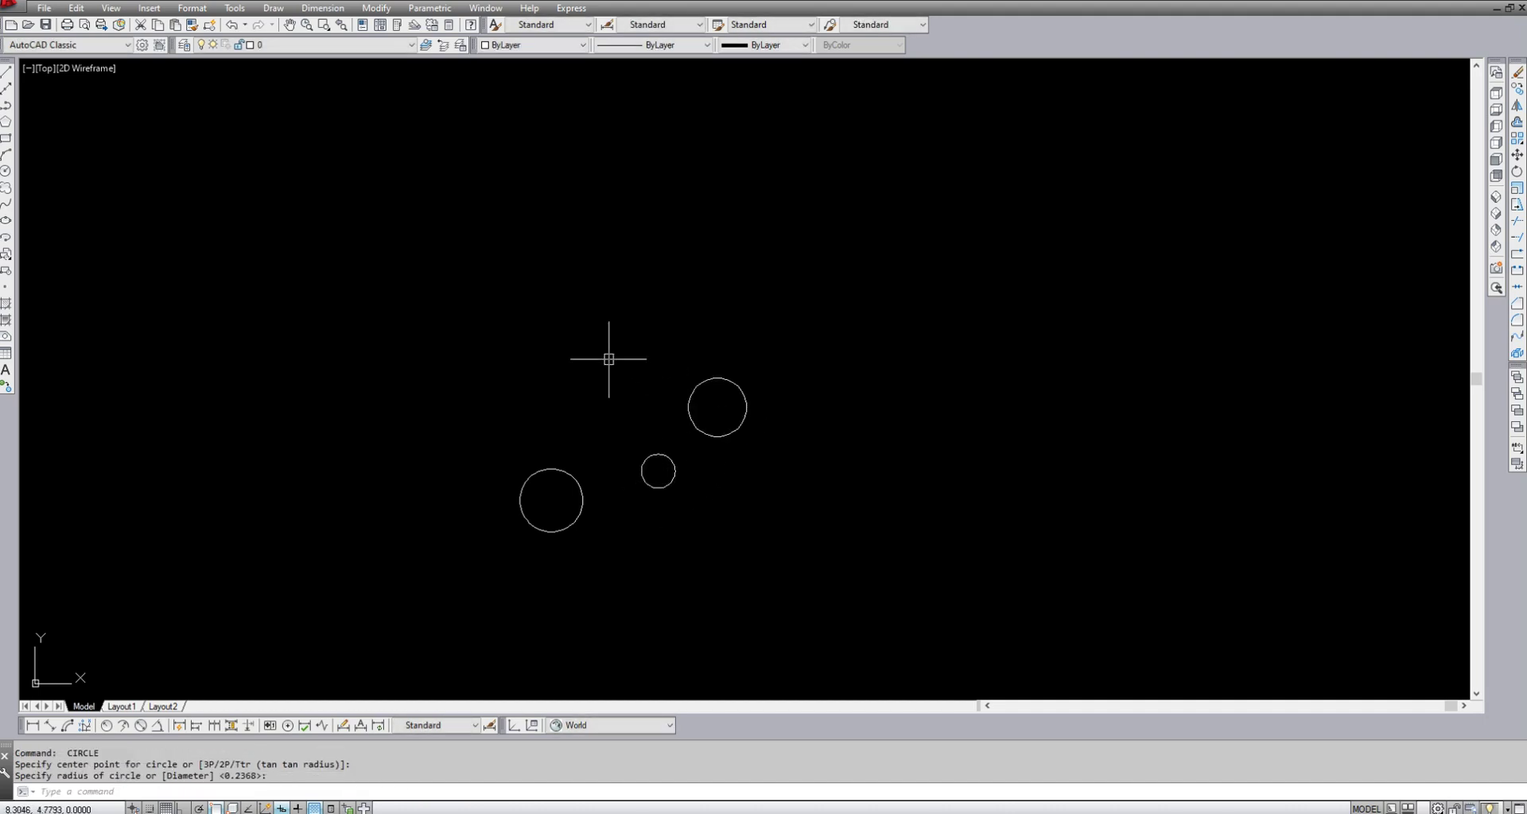
{"action": "key", "text": "Return"}
{"action": "left_click", "coordinate": [586, 348]}
{"action": "left_click", "coordinate": [610, 343]}
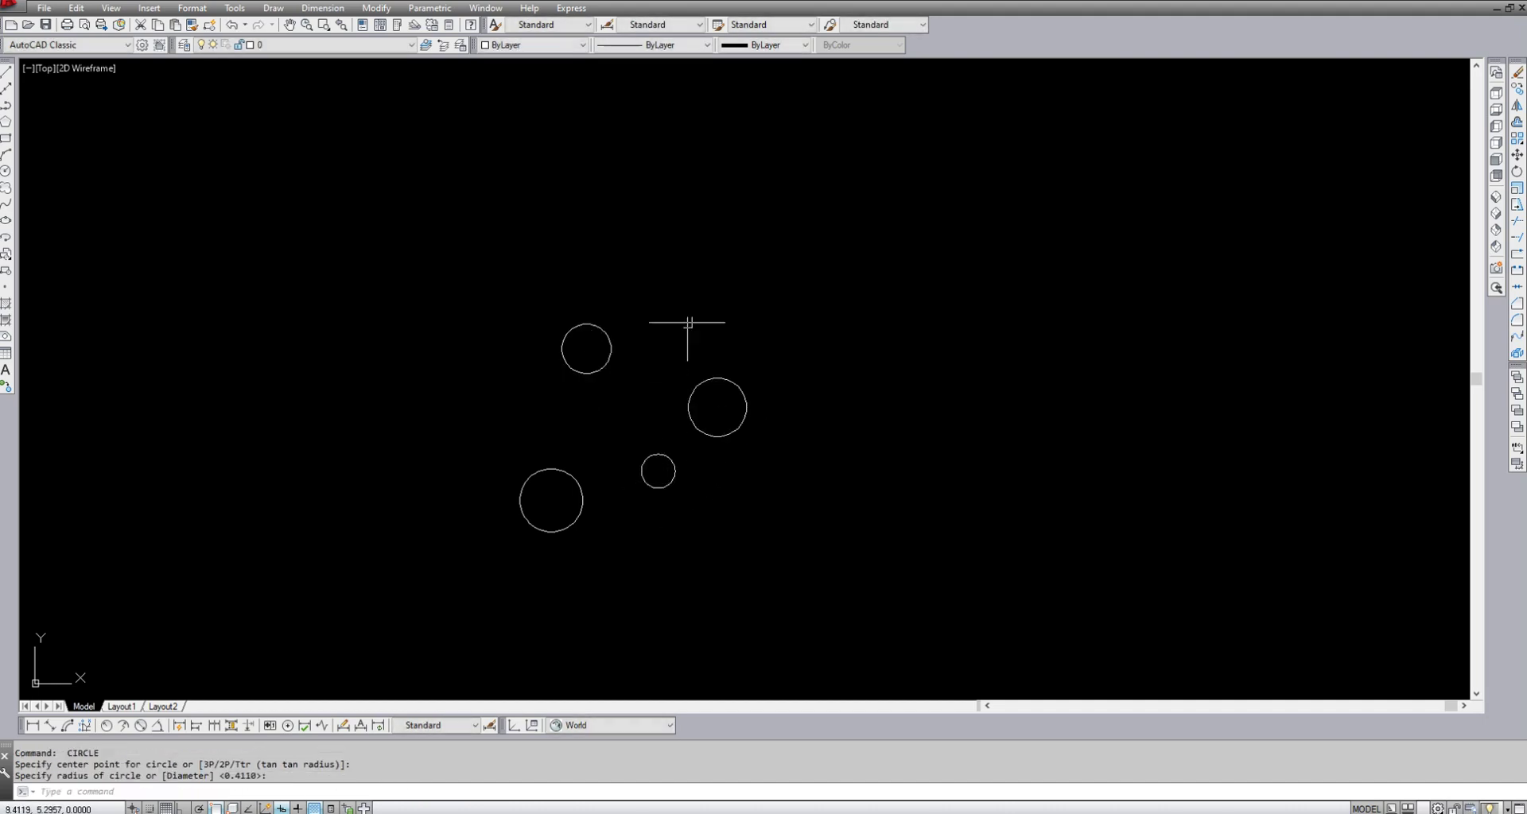
- Draw two separate short lines to the right of the circles, one nearly horizontal and one sloping upward below it
{"action": "type", "text": "l"}
{"action": "key", "text": "Return"}
{"action": "left_click", "coordinate": [789, 316]}
{"action": "left_click", "coordinate": [874, 309]}
{"action": "key", "text": "Return"}
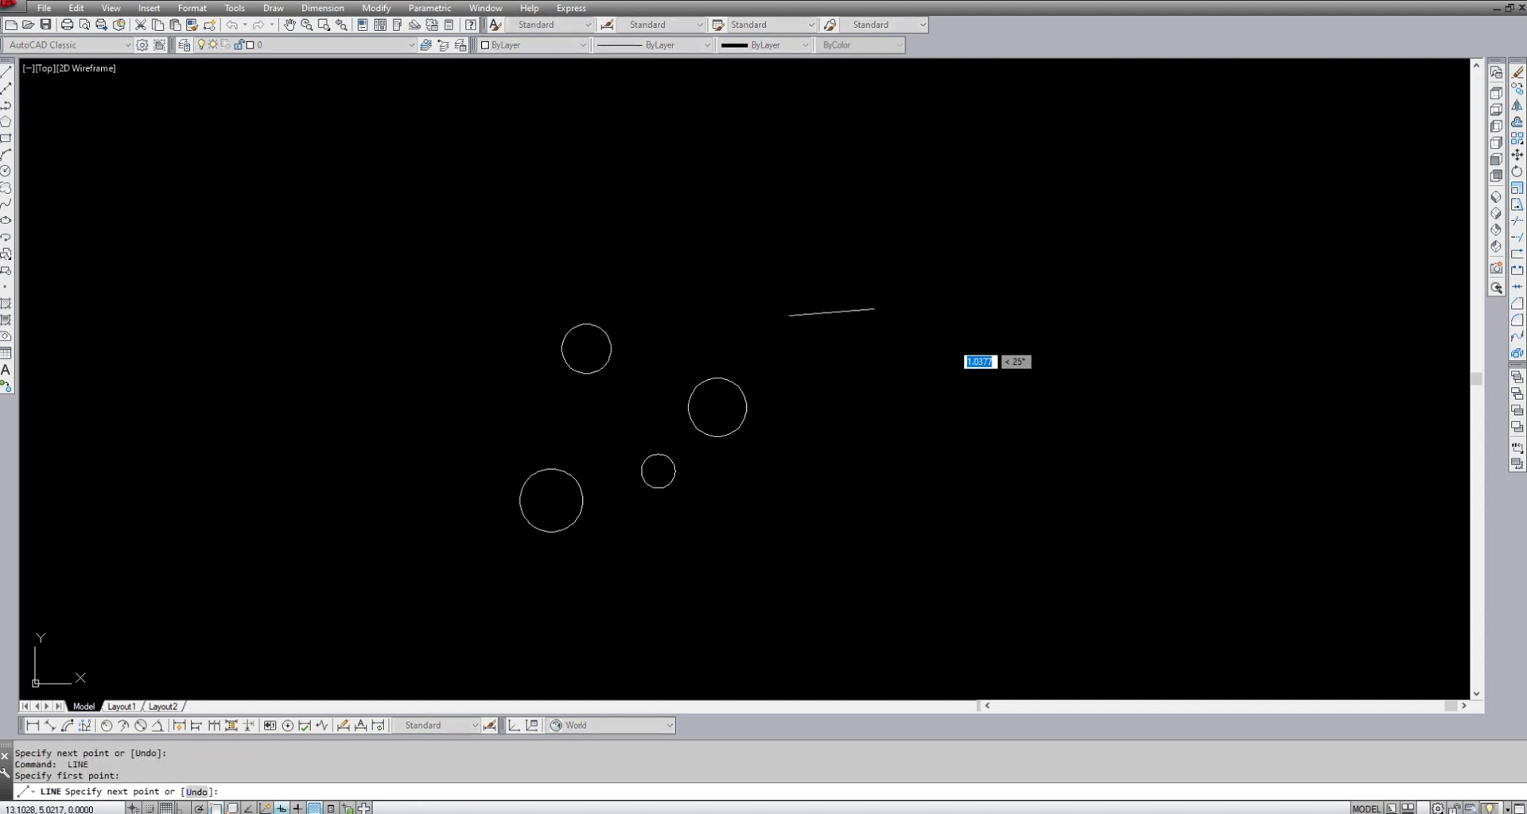
{"action": "left_click", "coordinate": [876, 373]}
{"action": "left_click", "coordinate": [966, 337]}
{"action": "key", "text": "Return"}
- Draw two separate near-vertical lines, one below the sloping line and one to its upper right
{"action": "key", "text": "Return"}
{"action": "left_click", "coordinate": [933, 540]}
{"action": "left_click", "coordinate": [935, 458]}
{"action": "key", "text": "Return"}
{"action": "key", "text": "Return"}
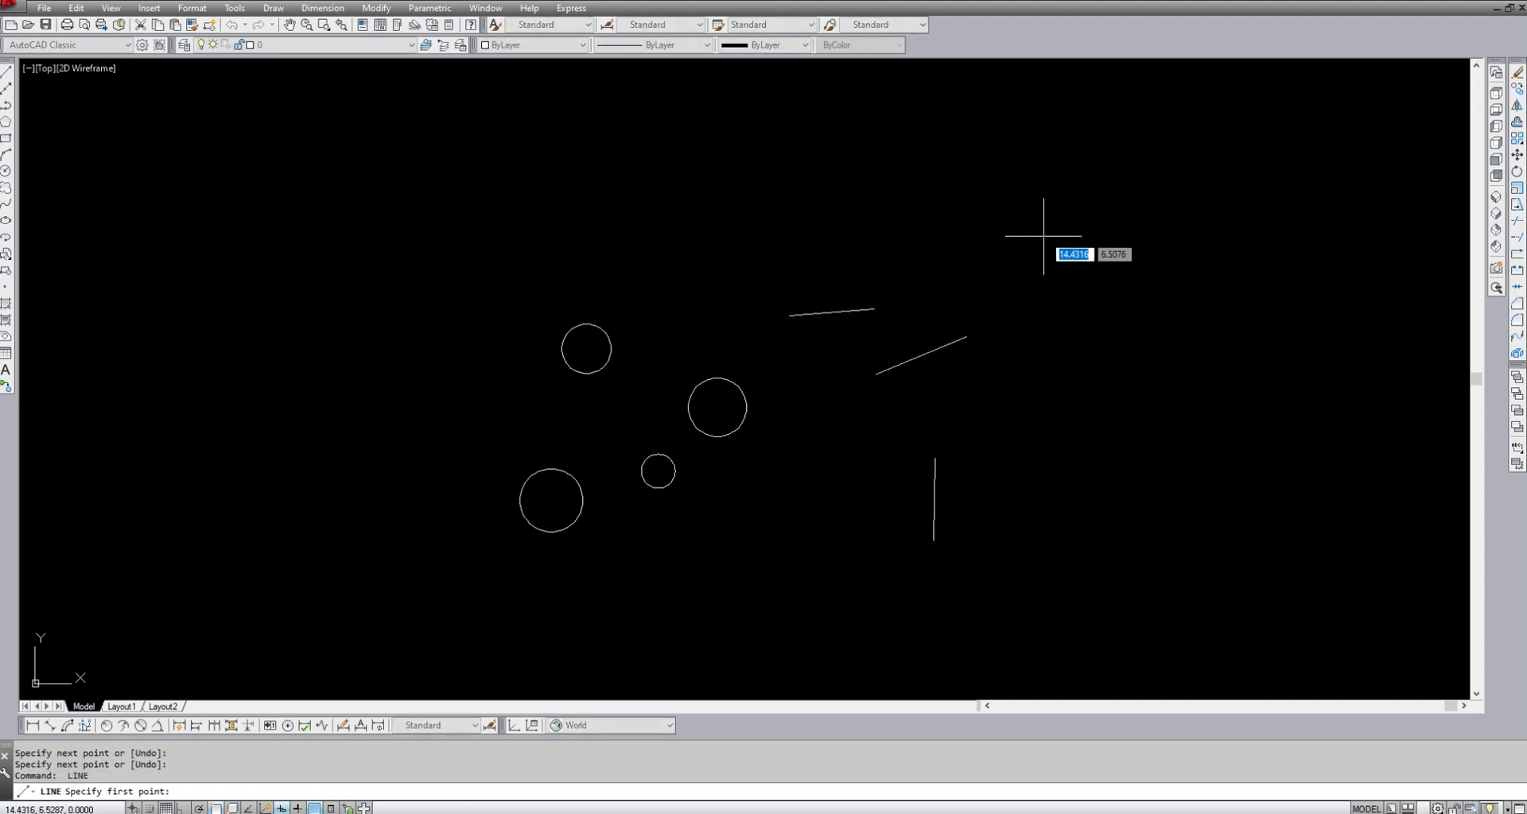
{"action": "left_click", "coordinate": [1040, 230]}
{"action": "left_click", "coordinate": [1030, 339]}
{"action": "key", "text": "Return"}
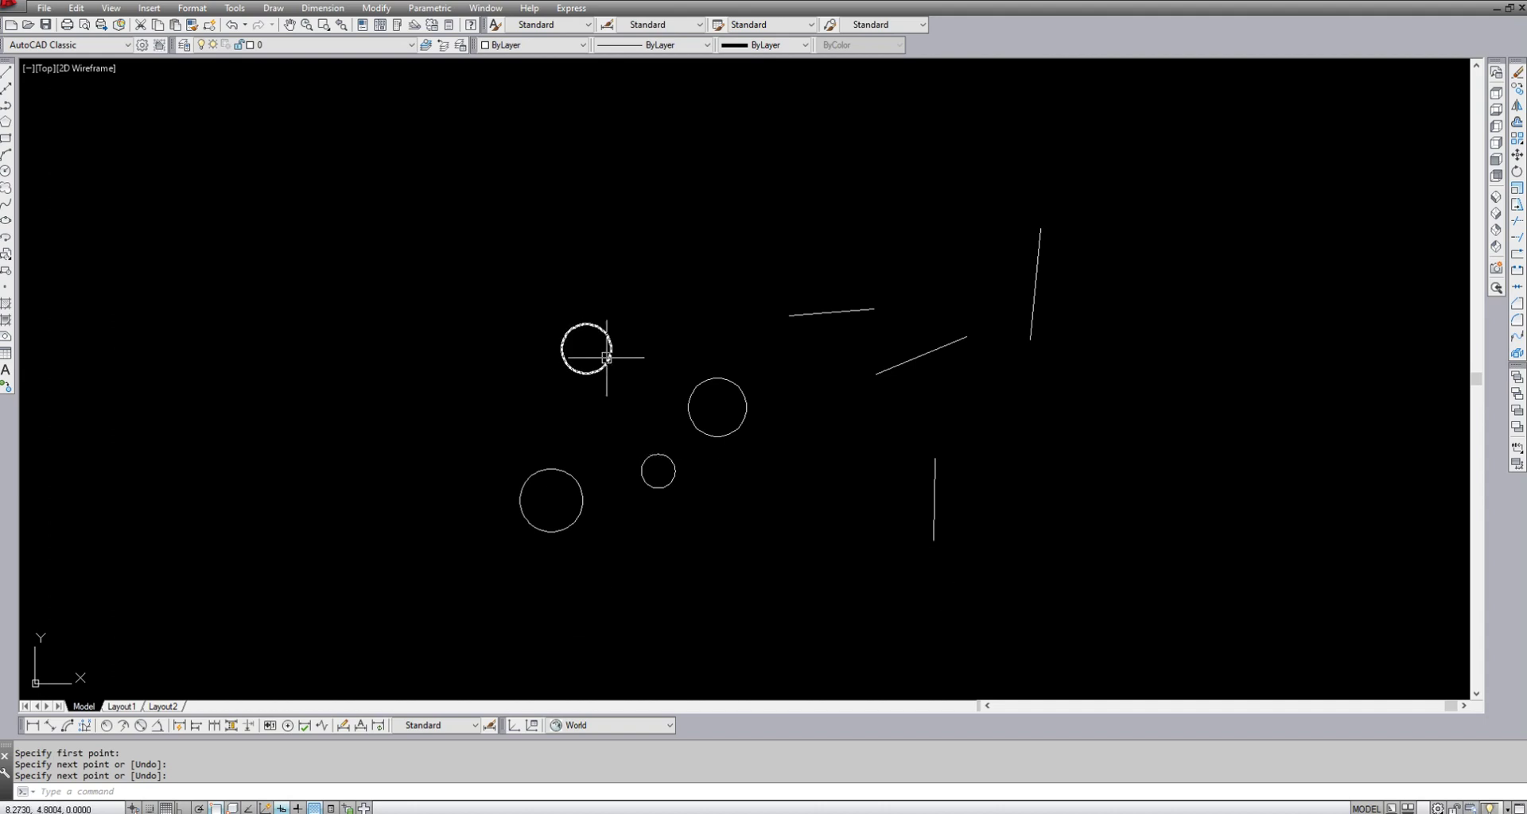
- Draw a closed triangular polyline to the upper left of the circles, with its right side vertical
{"action": "type", "text": "pl"}
{"action": "key", "text": "Return"}
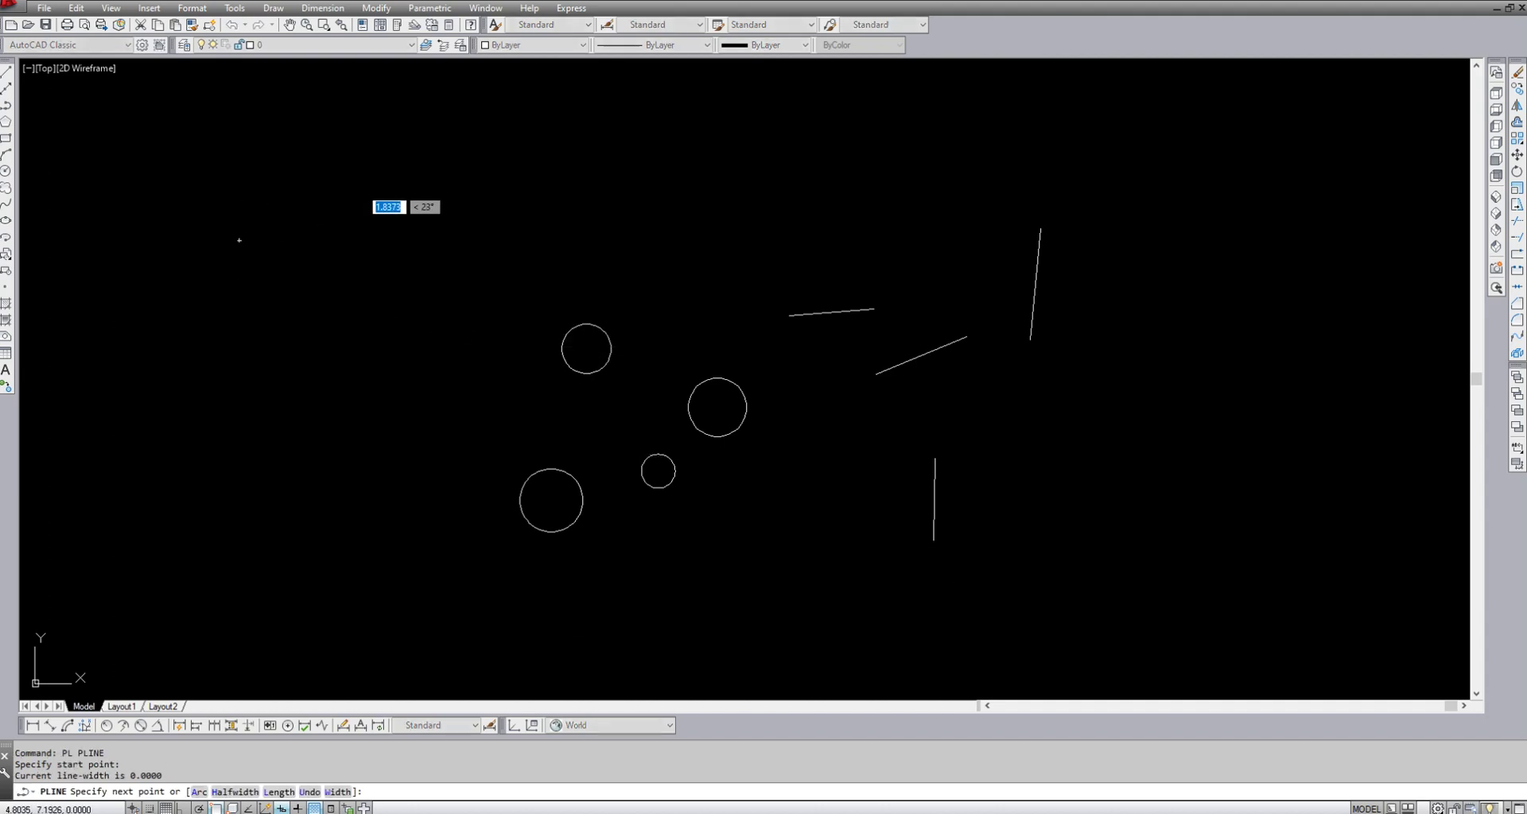
{"action": "left_click", "coordinate": [238, 239]}
{"action": "left_click", "coordinate": [412, 162]}
{"action": "left_click", "coordinate": [412, 353]}
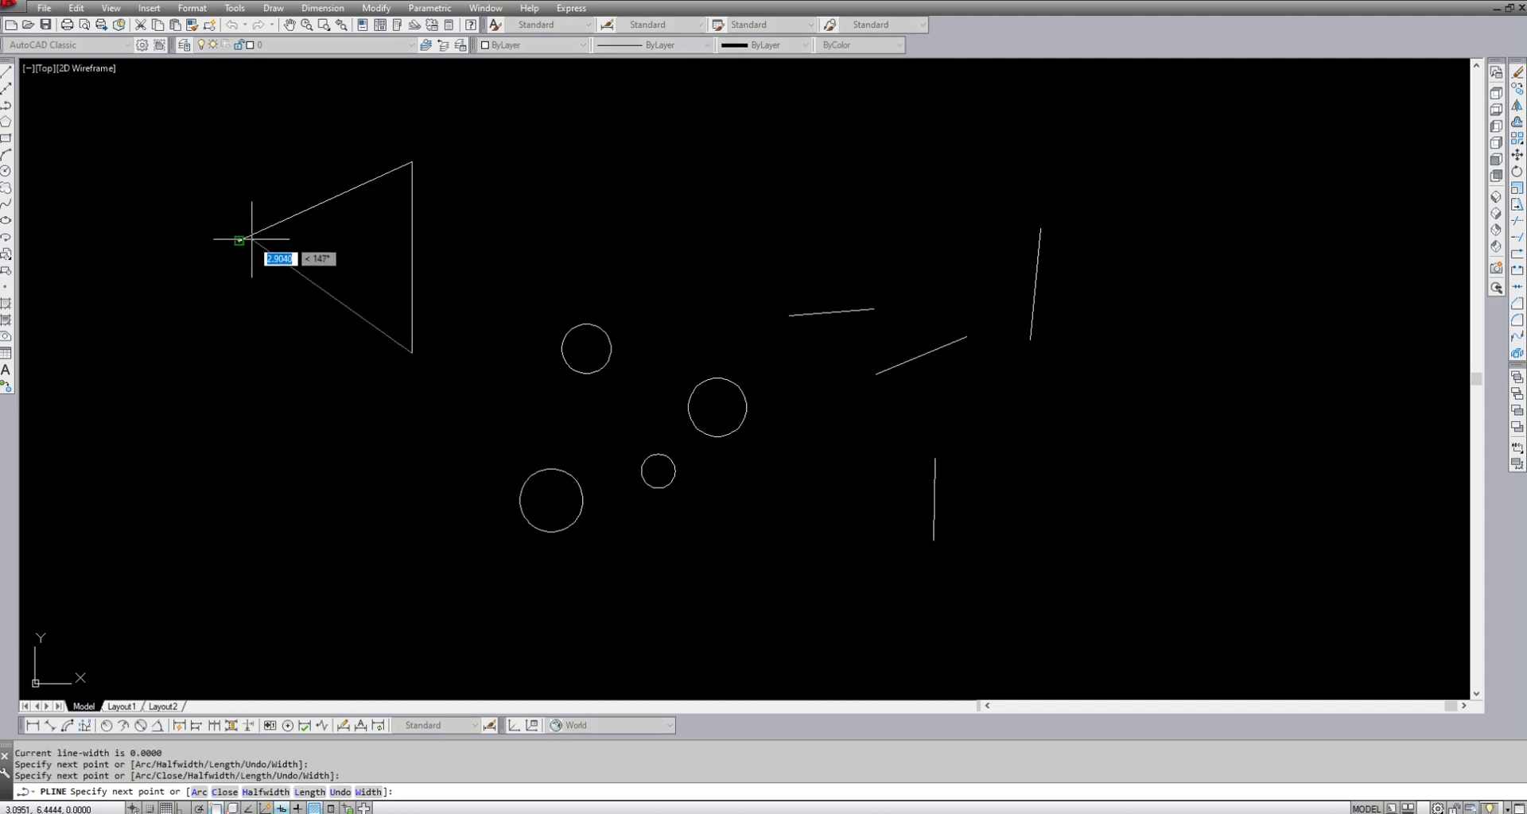
{"action": "left_click", "coordinate": [253, 240]}
{"action": "key", "text": "Return"}
- Draw a small closed four-sided polyline to the upper right of the lines
{"action": "key", "text": "Return"}
{"action": "left_click", "coordinate": [1180, 157]}
{"action": "left_click", "coordinate": [1199, 237]}
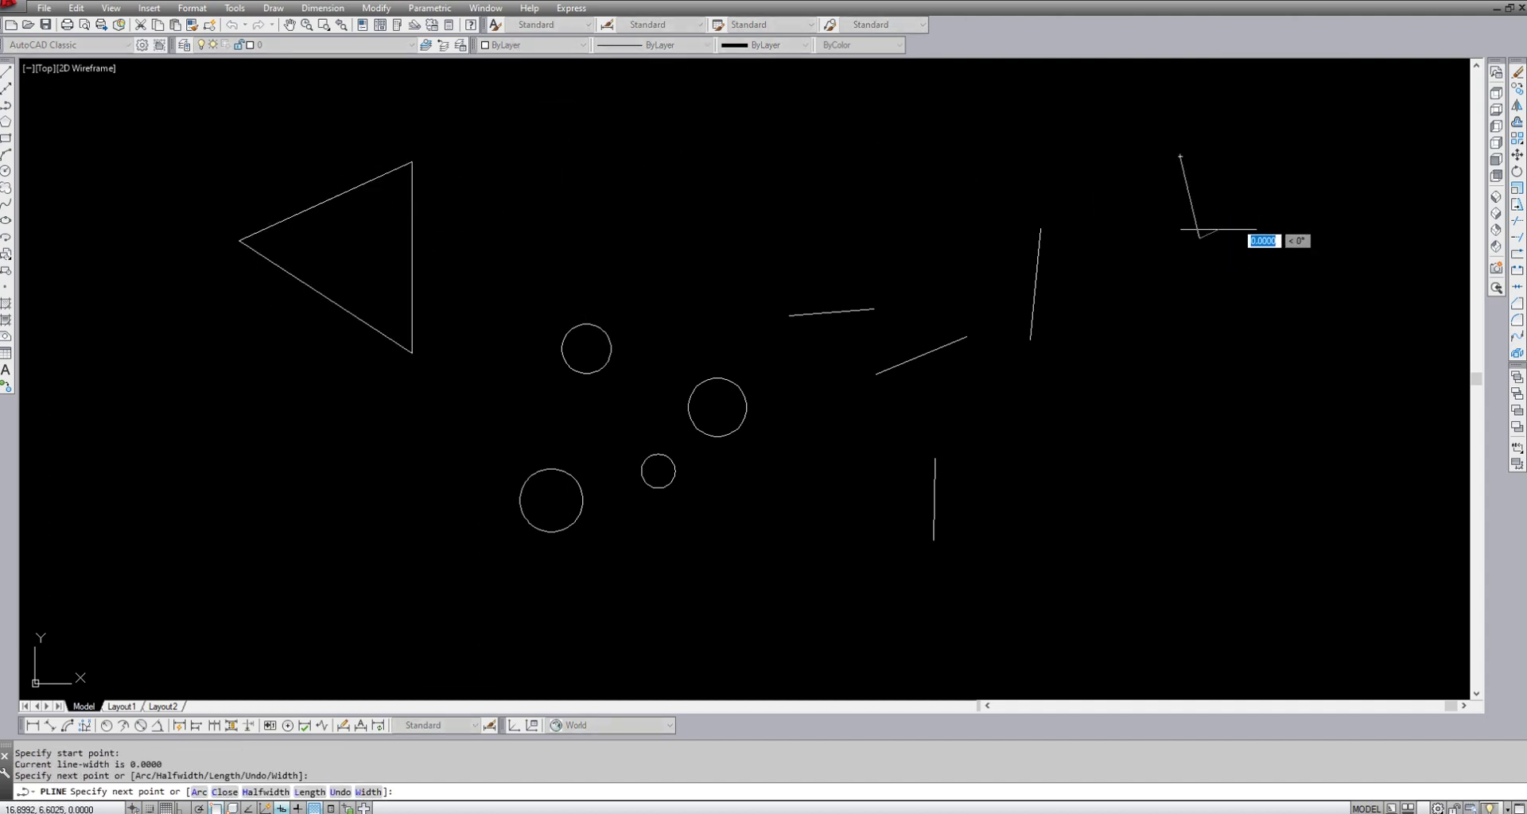
{"action": "left_click", "coordinate": [1262, 205]}
{"action": "left_click", "coordinate": [1293, 129]}
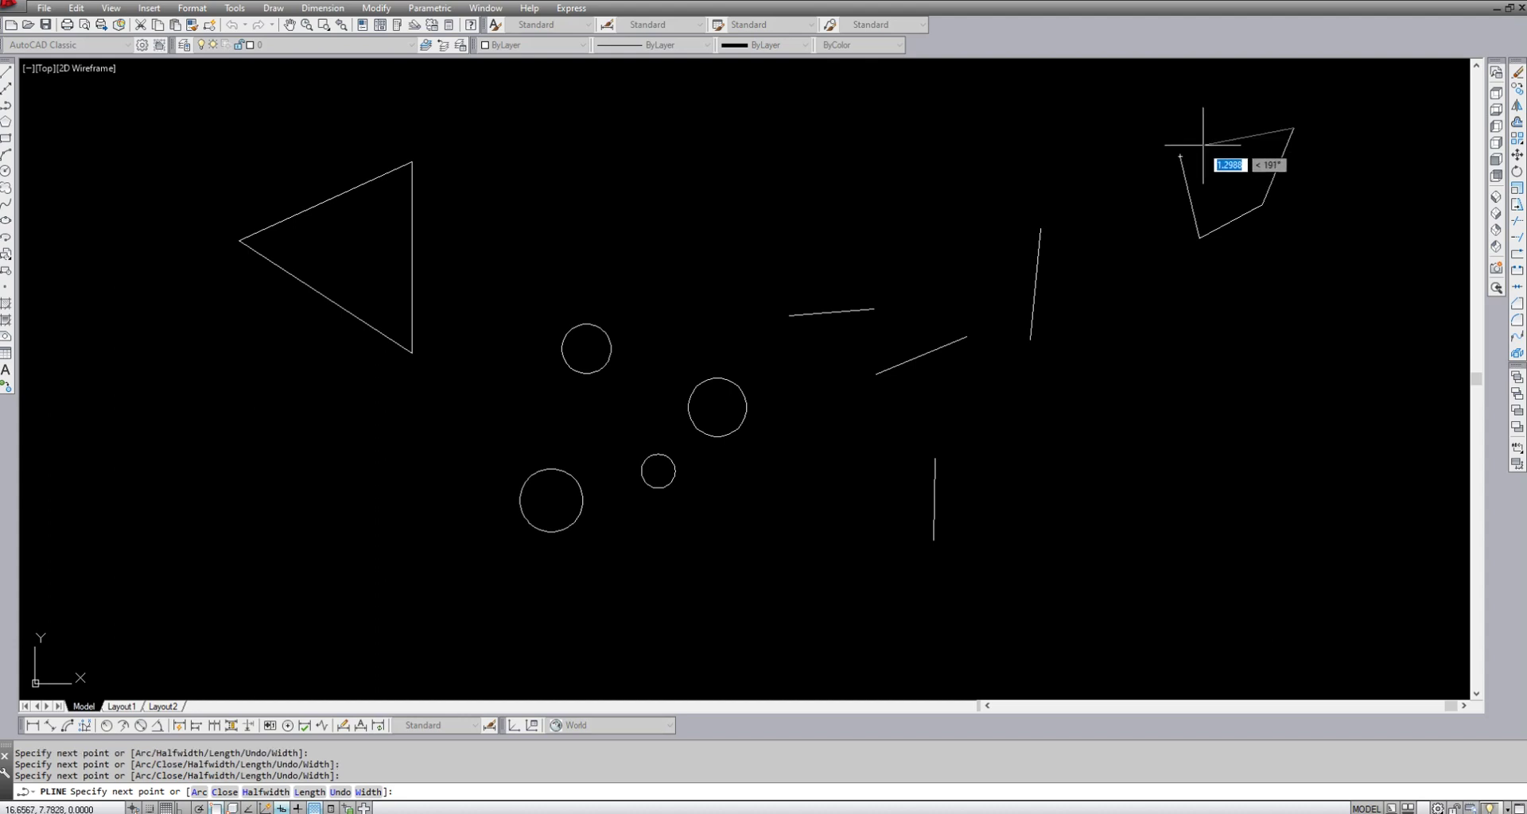
{"action": "left_click", "coordinate": [1180, 156]}
{"action": "key", "text": "Return"}
- Draw a large closed five-sided polyline below the small four-sided one
{"action": "key", "text": "Return"}
{"action": "left_click", "coordinate": [1202, 396]}
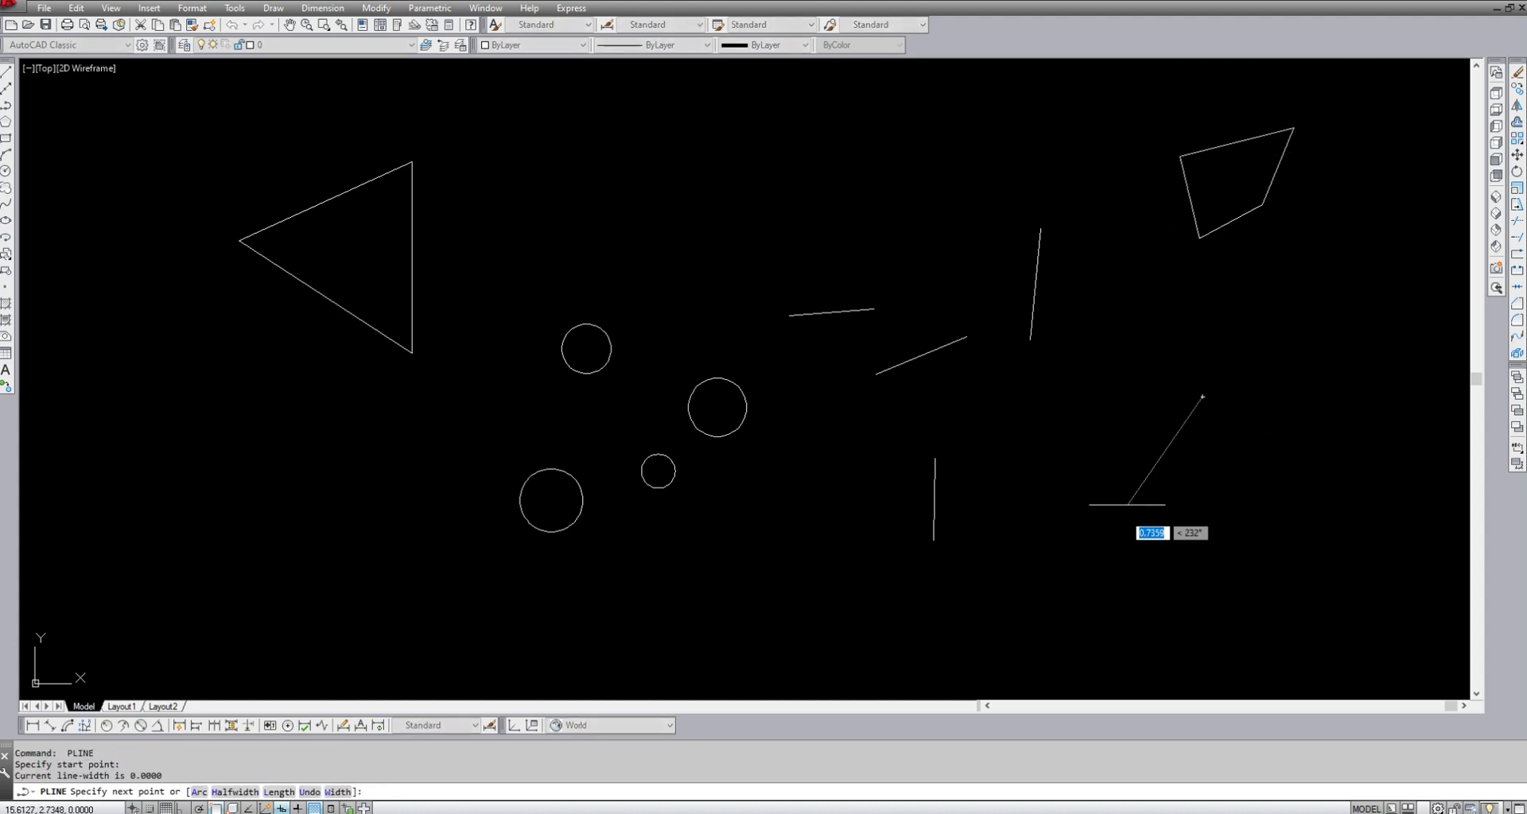
{"action": "left_click", "coordinate": [1106, 549]}
{"action": "left_click", "coordinate": [1242, 601]}
{"action": "left_click", "coordinate": [1394, 479]}
{"action": "left_click", "coordinate": [1292, 347]}
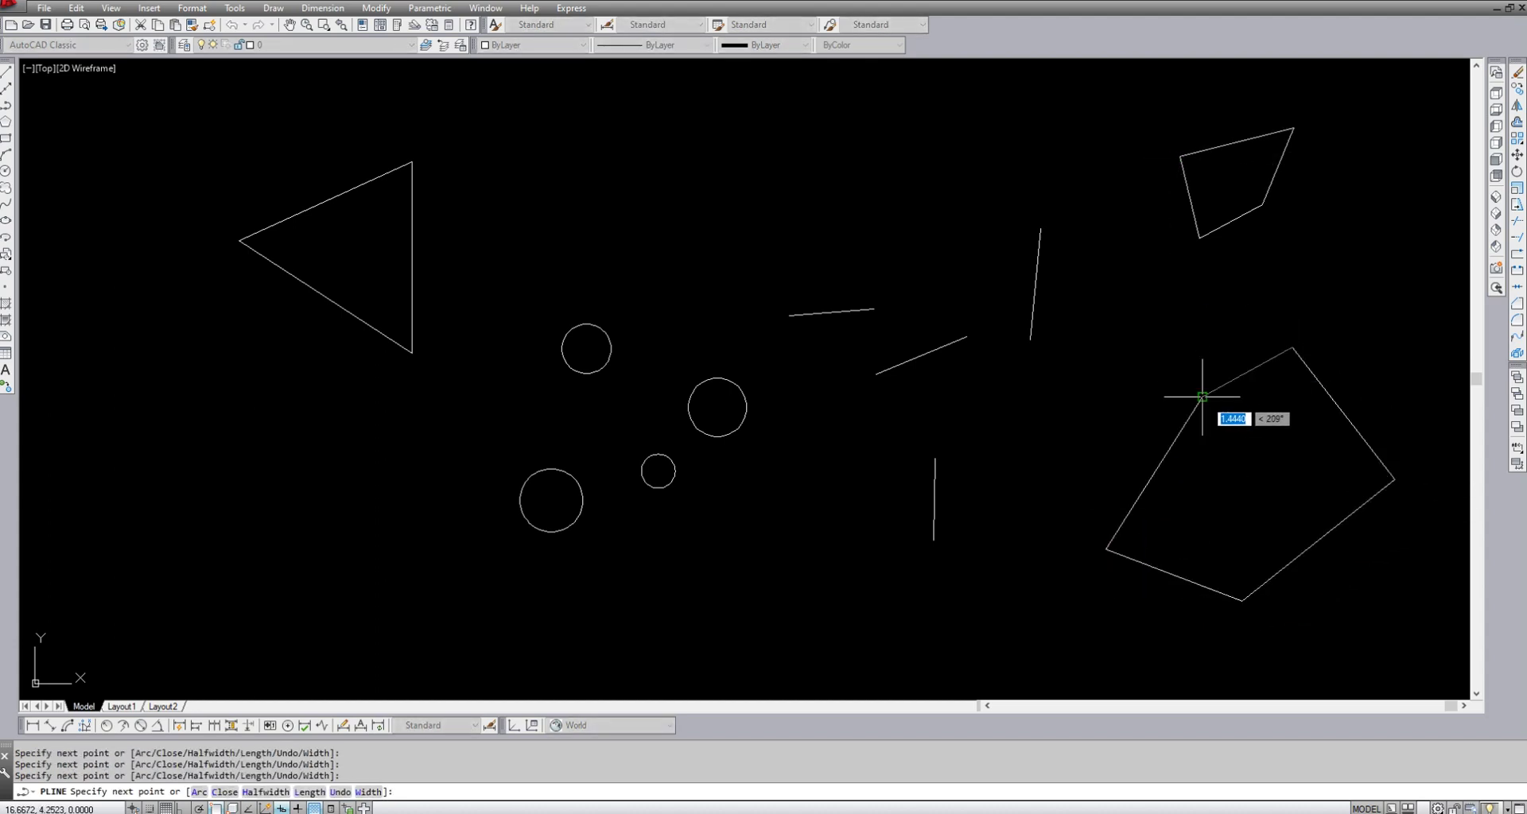
{"action": "left_click", "coordinate": [1203, 396]}
{"action": "key", "text": "Return"}
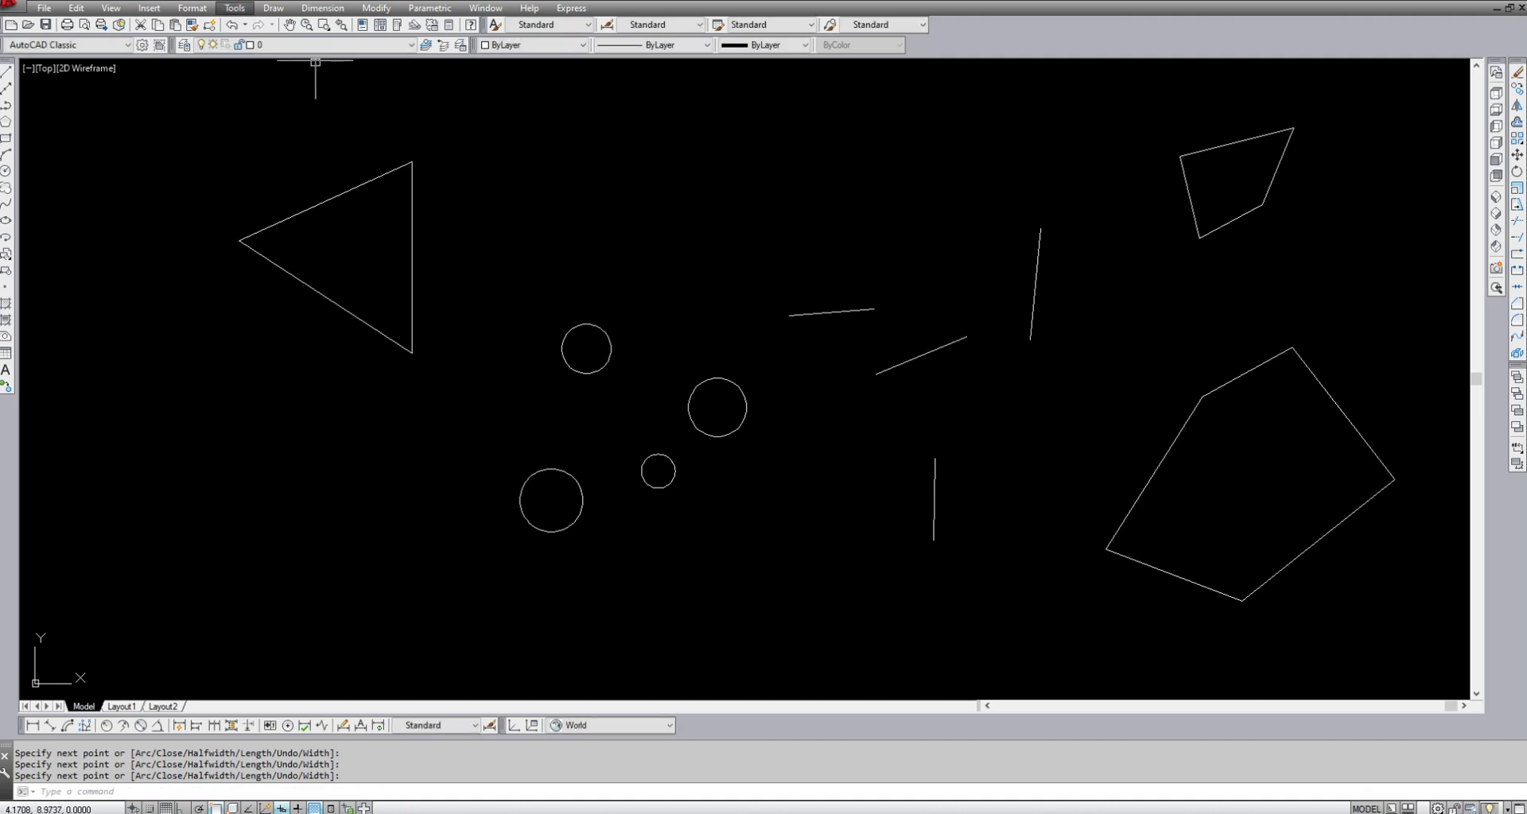
- Use Quick Select on the entire drawing to select all Line objects with color ByLayer, and clear the selection
{"action": "left_click", "coordinate": [235, 8]}
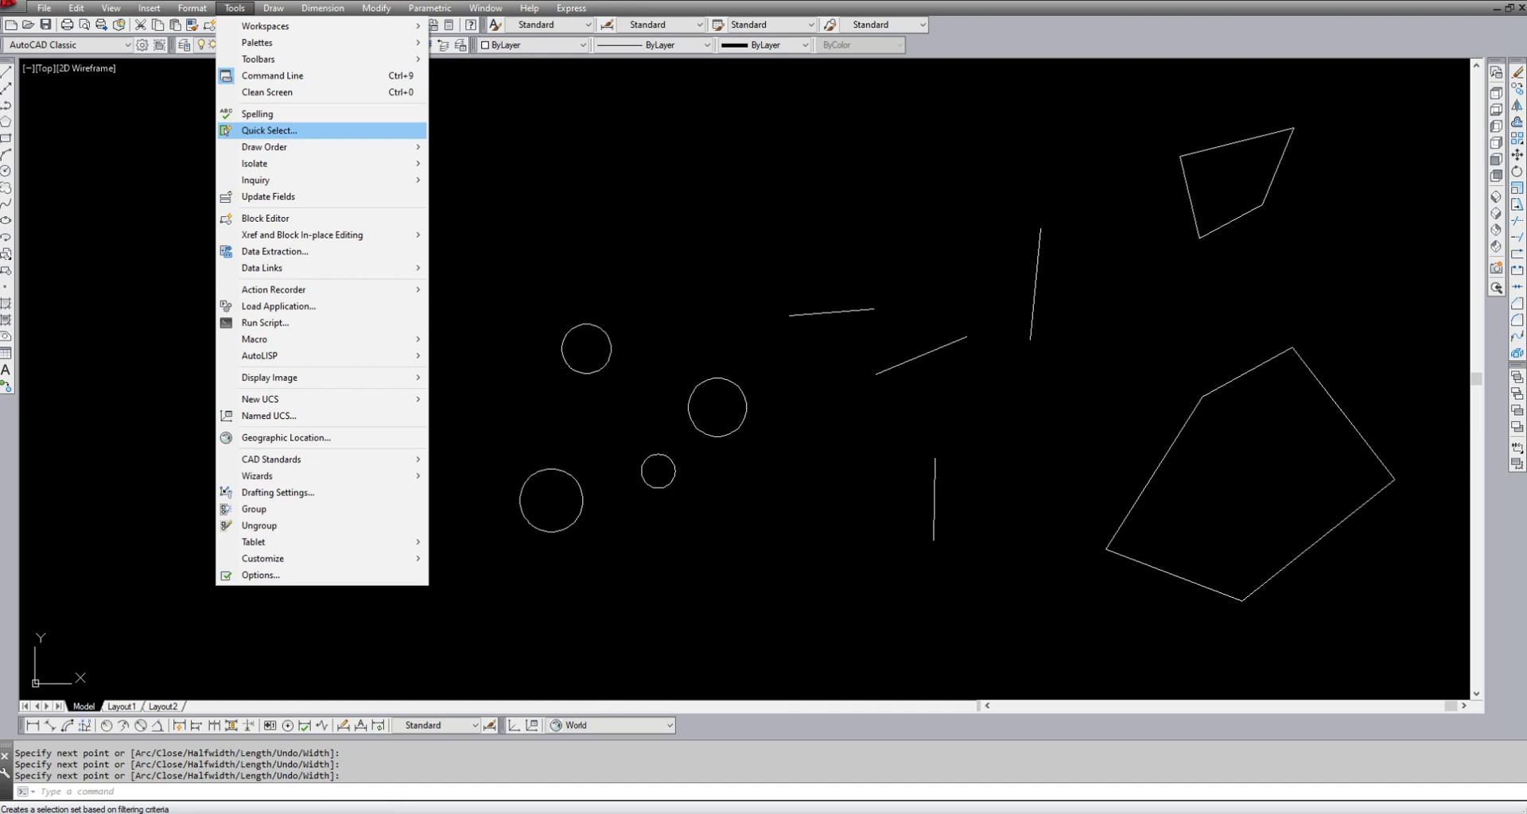
{"action": "left_click", "coordinate": [269, 131]}
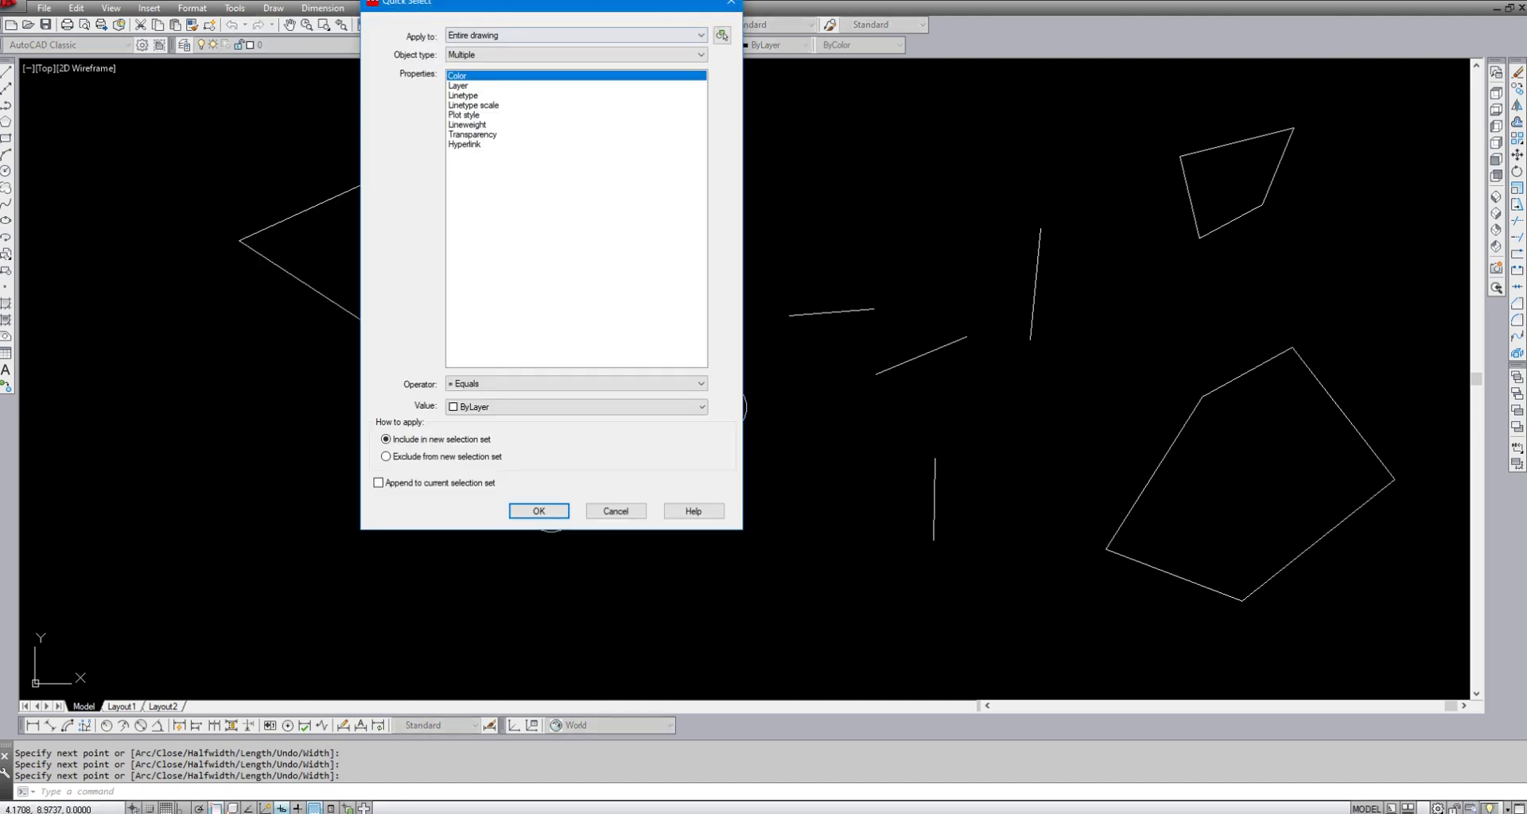
{"action": "left_click_drag", "start_coordinate": [586, 17], "coordinate": [692, 77]}
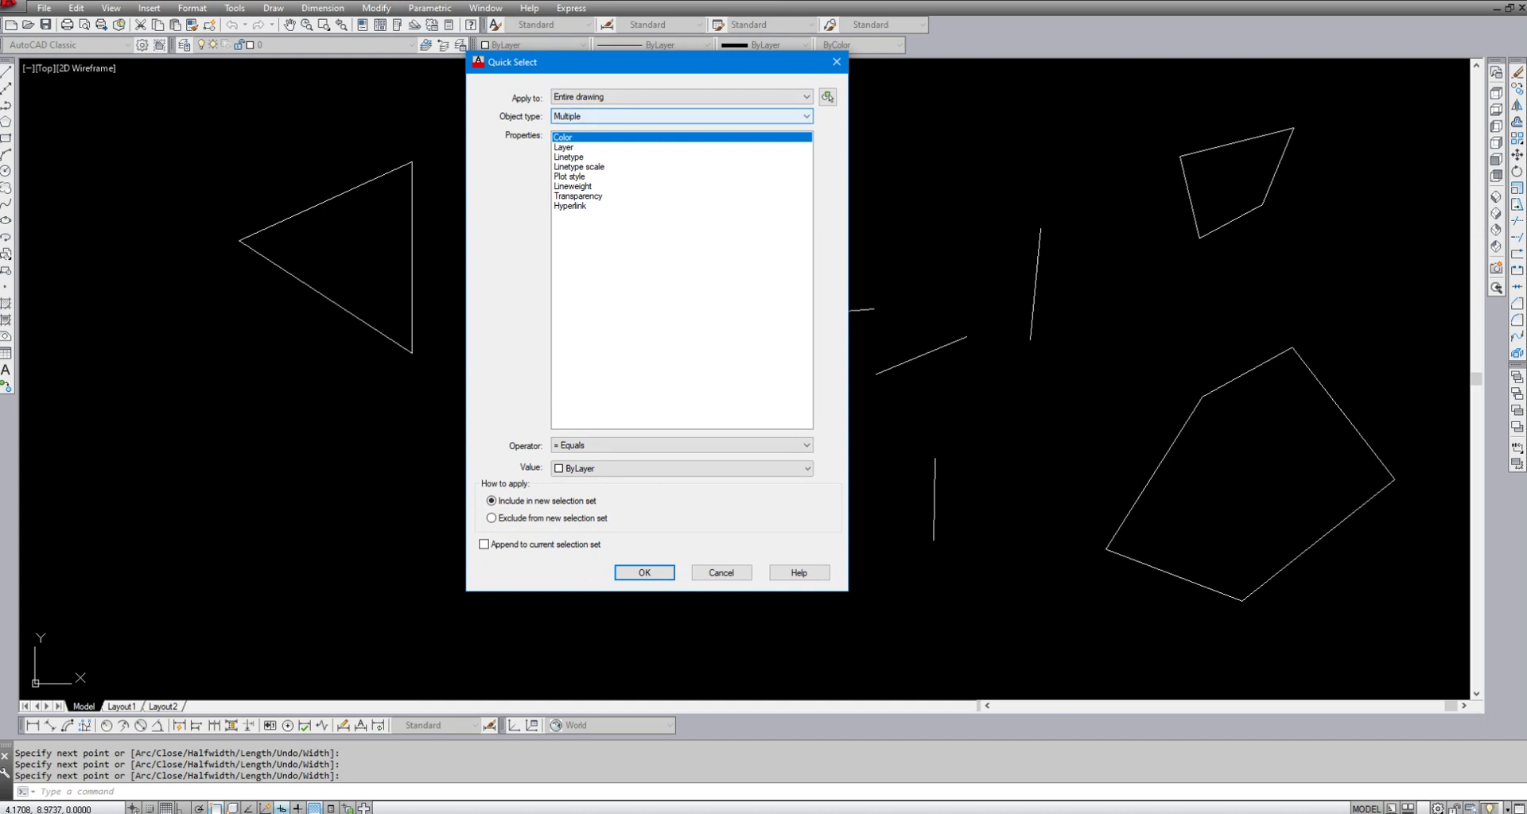
{"action": "left_click", "coordinate": [640, 117]}
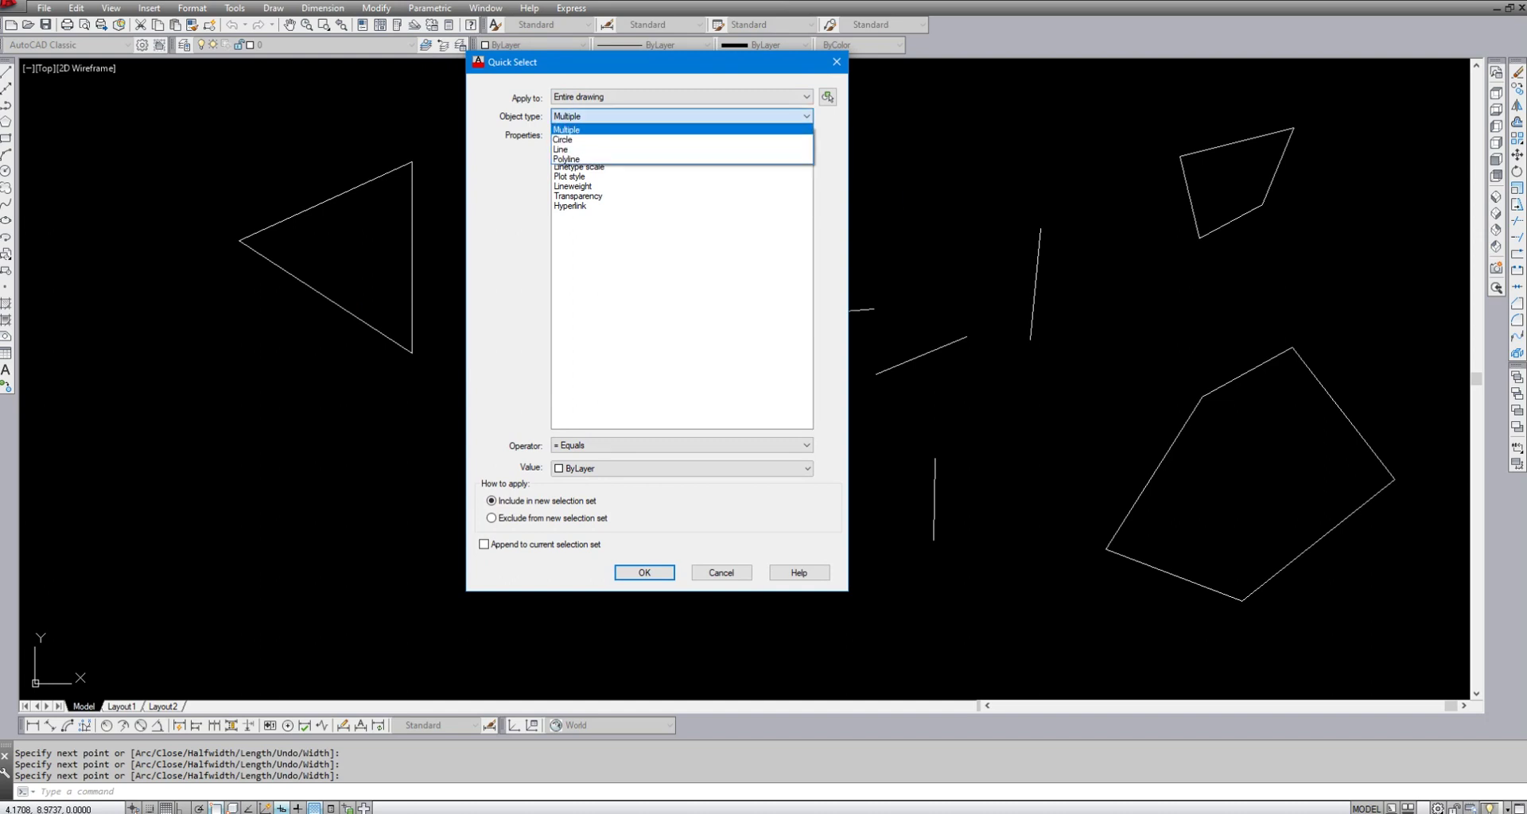
{"action": "left_click", "coordinate": [640, 150]}
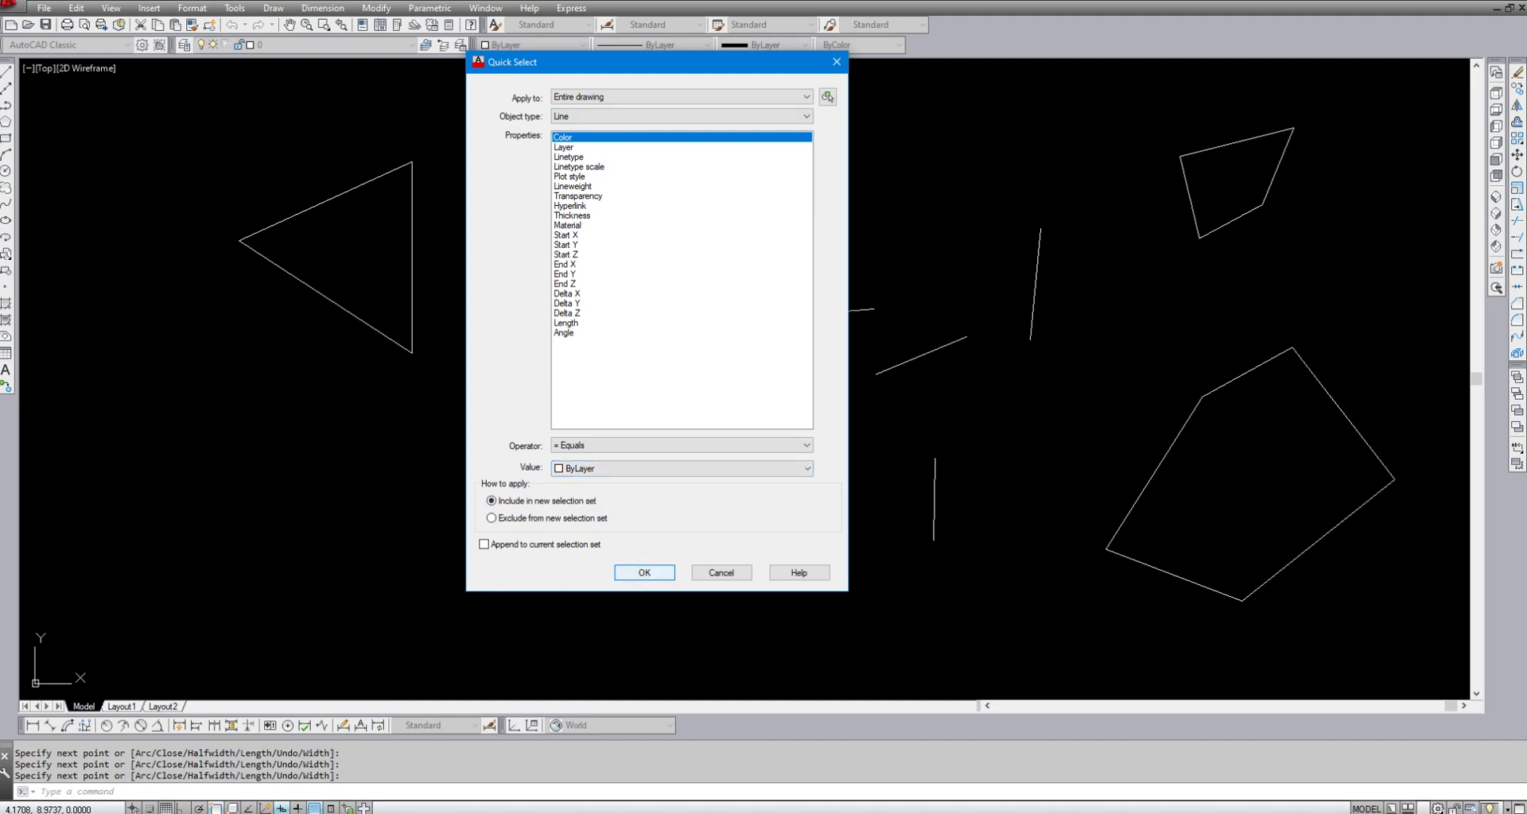
{"action": "left_click", "coordinate": [644, 572]}
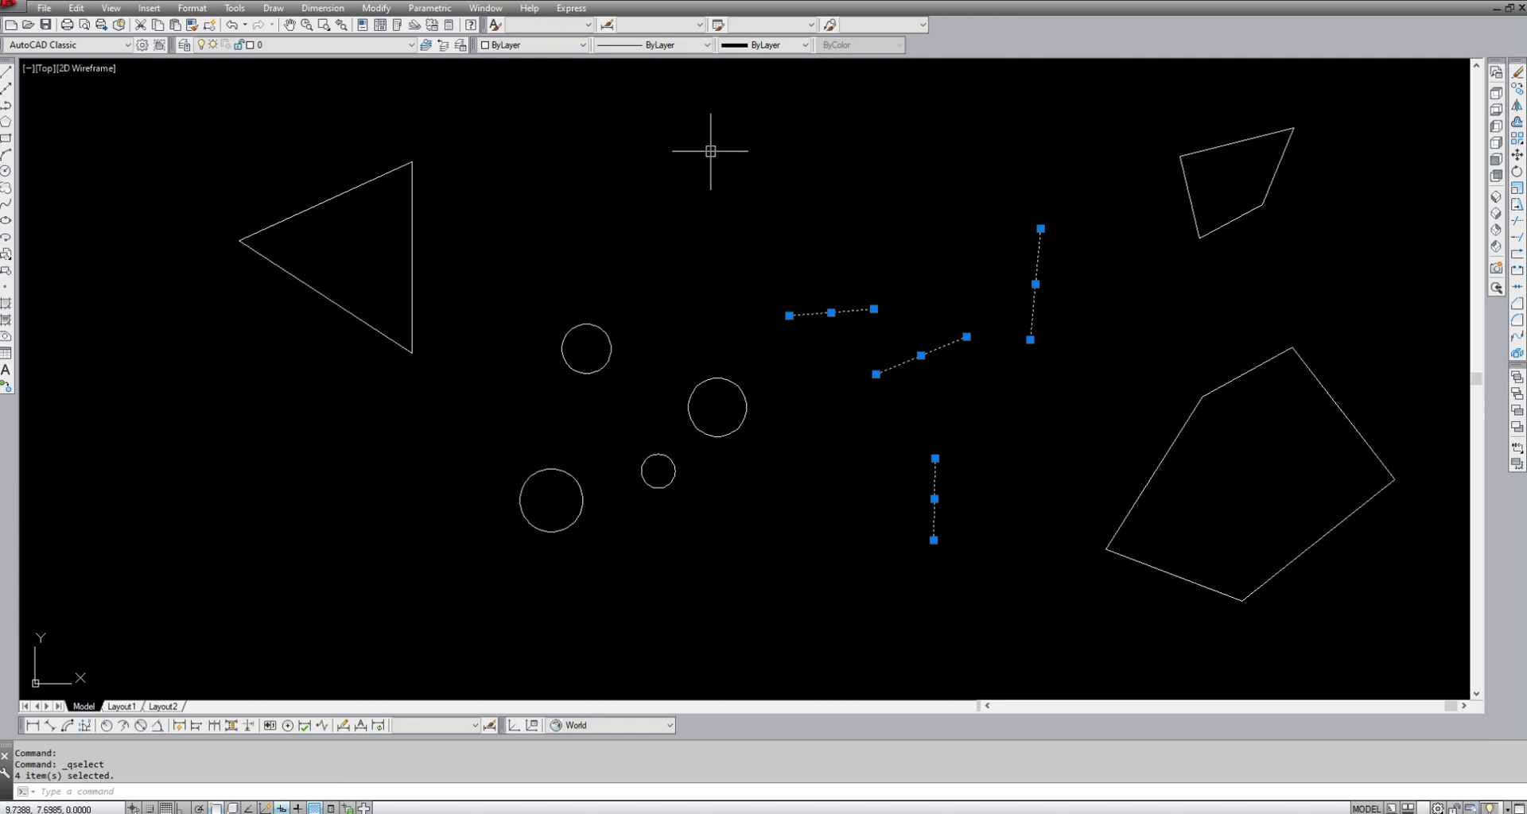
{"action": "key", "text": "Escape"}
- Pick the four lines one by one for the Erase command, and cancel it
{"action": "type", "text": "e"}
{"action": "key", "text": "Return"}
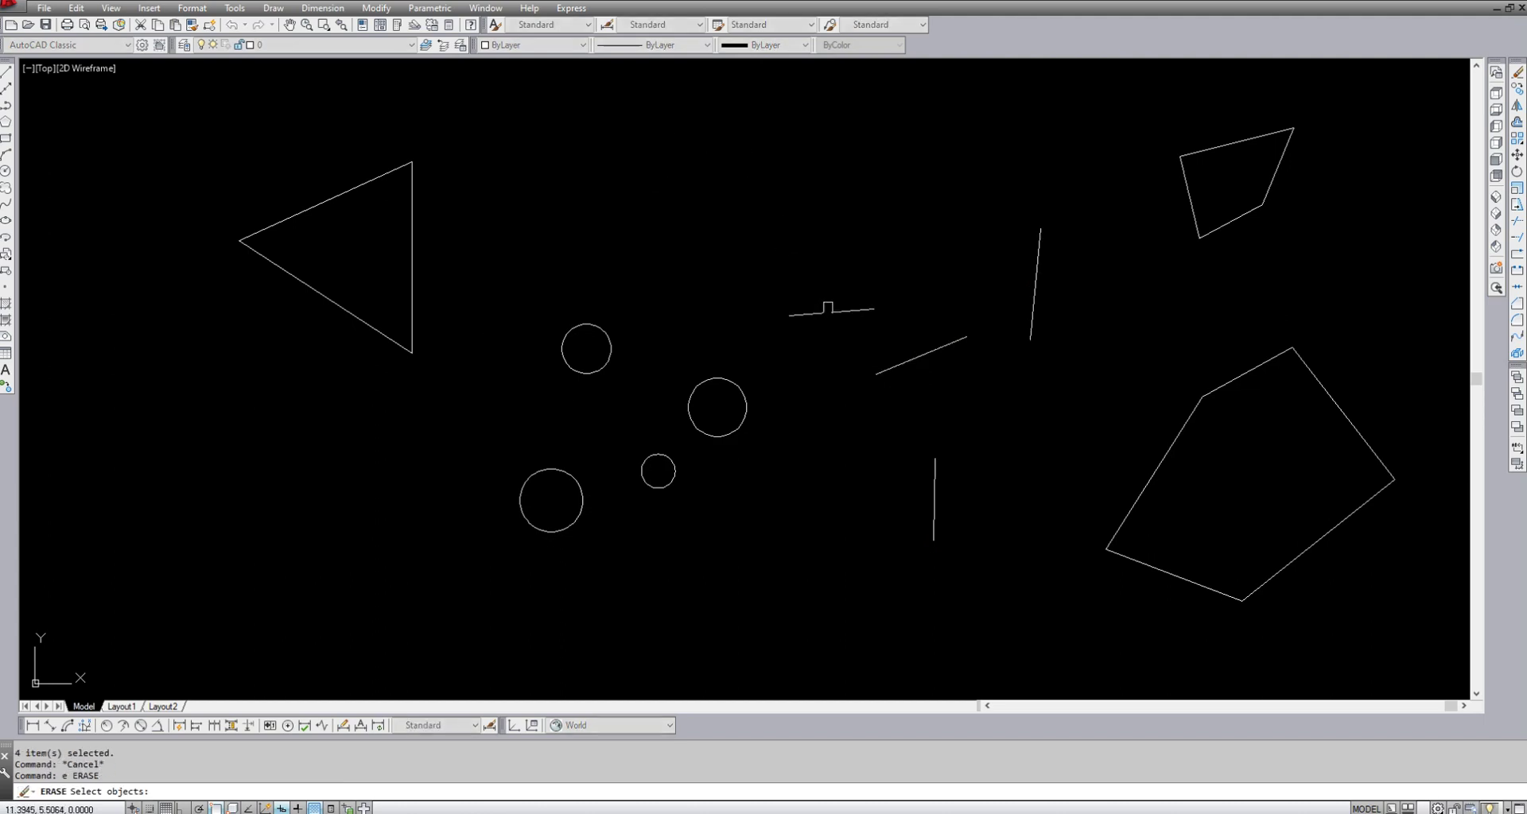
{"action": "left_click", "coordinate": [830, 312]}
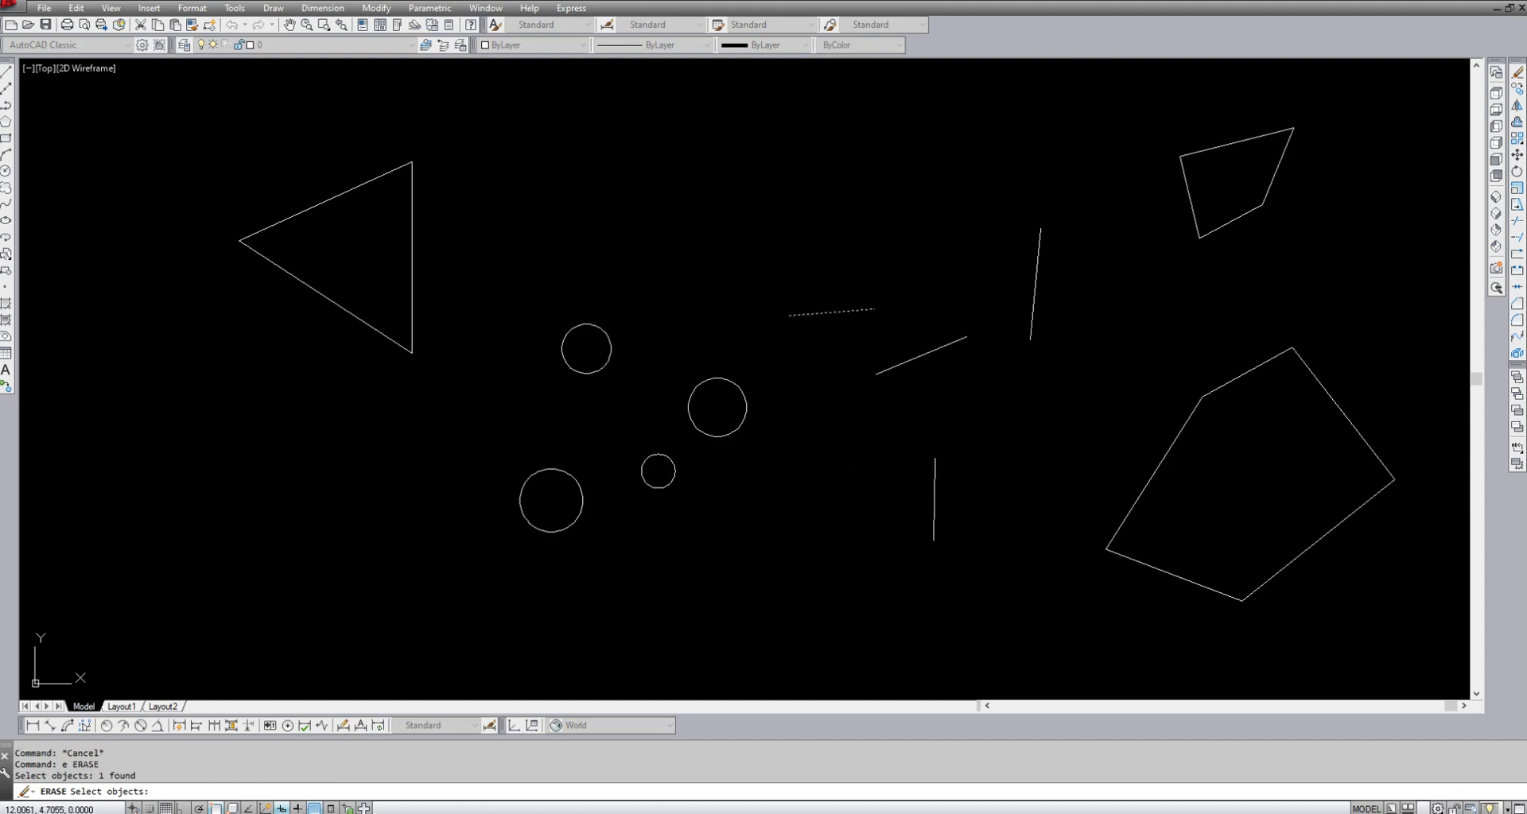
{"action": "left_click", "coordinate": [919, 358]}
{"action": "left_click", "coordinate": [933, 472]}
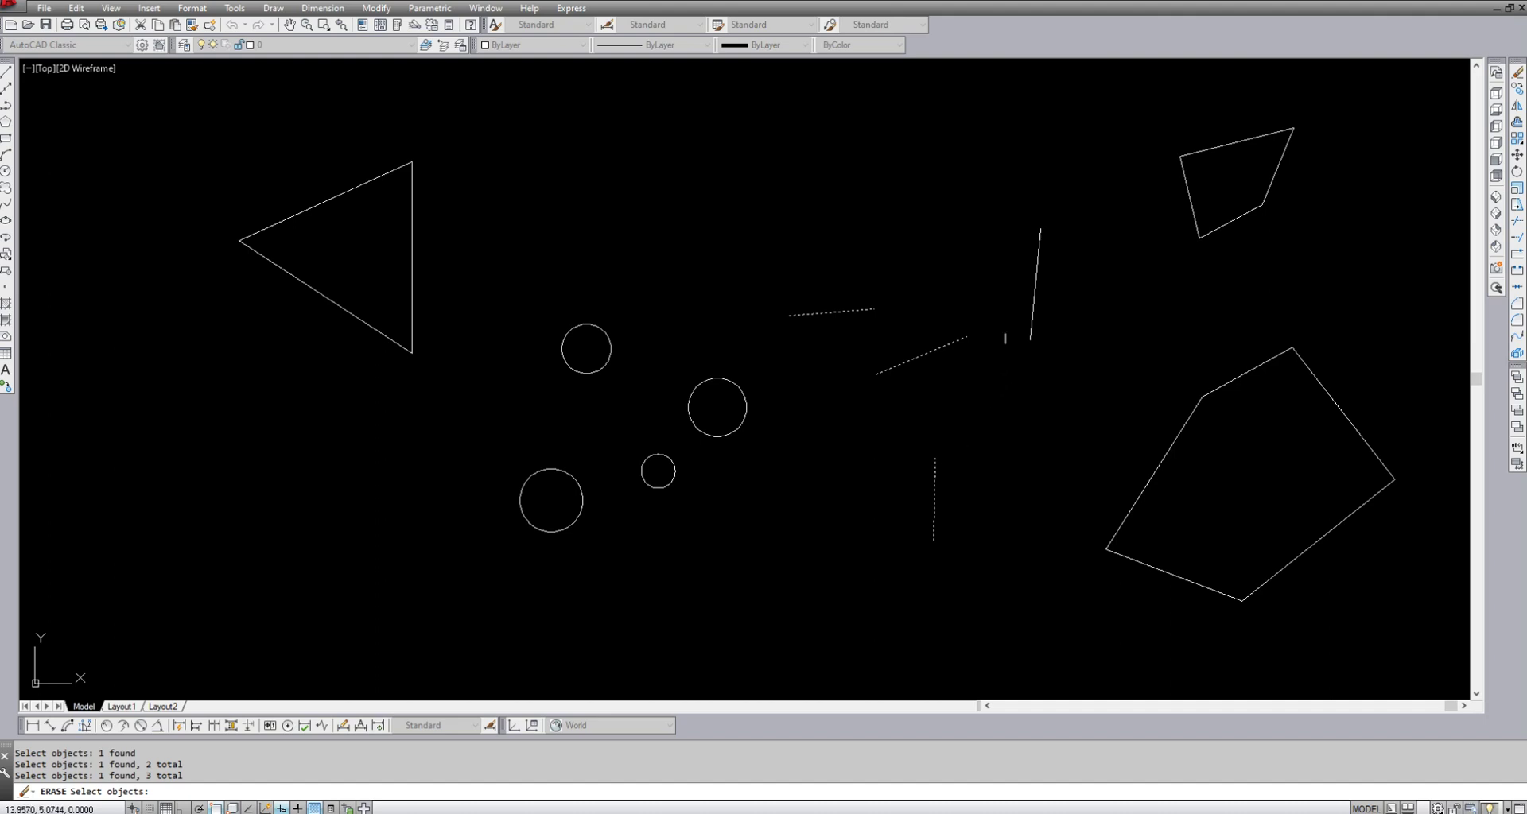
{"action": "left_click", "coordinate": [1033, 295]}
{"action": "key", "text": "Escape"}
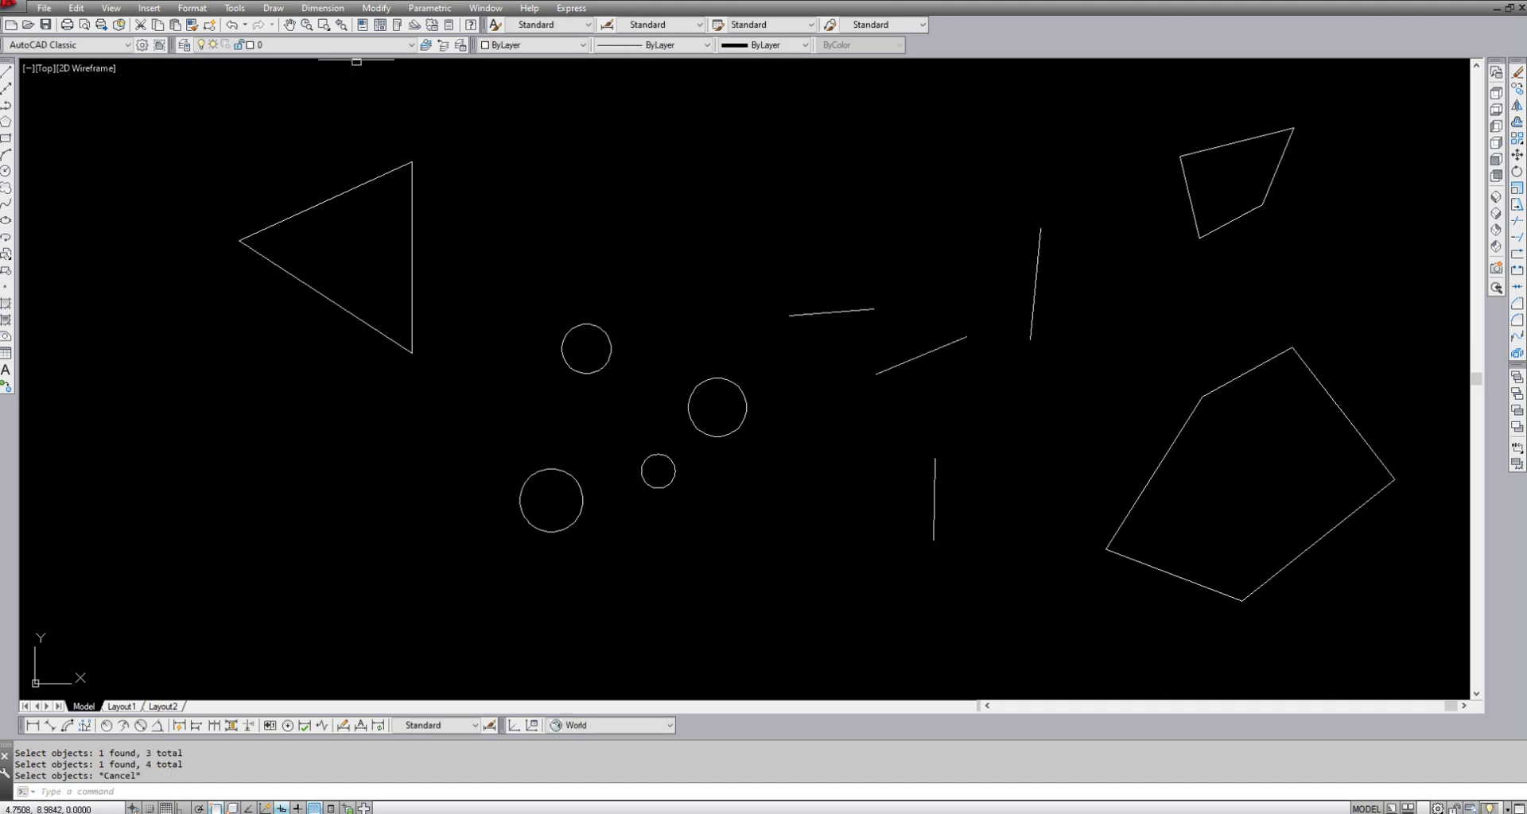
- Copy the four lines many times to scattered places all over the drawing, including across the circles and polylines
{"action": "type", "text": "co"}
{"action": "key", "text": "Return"}
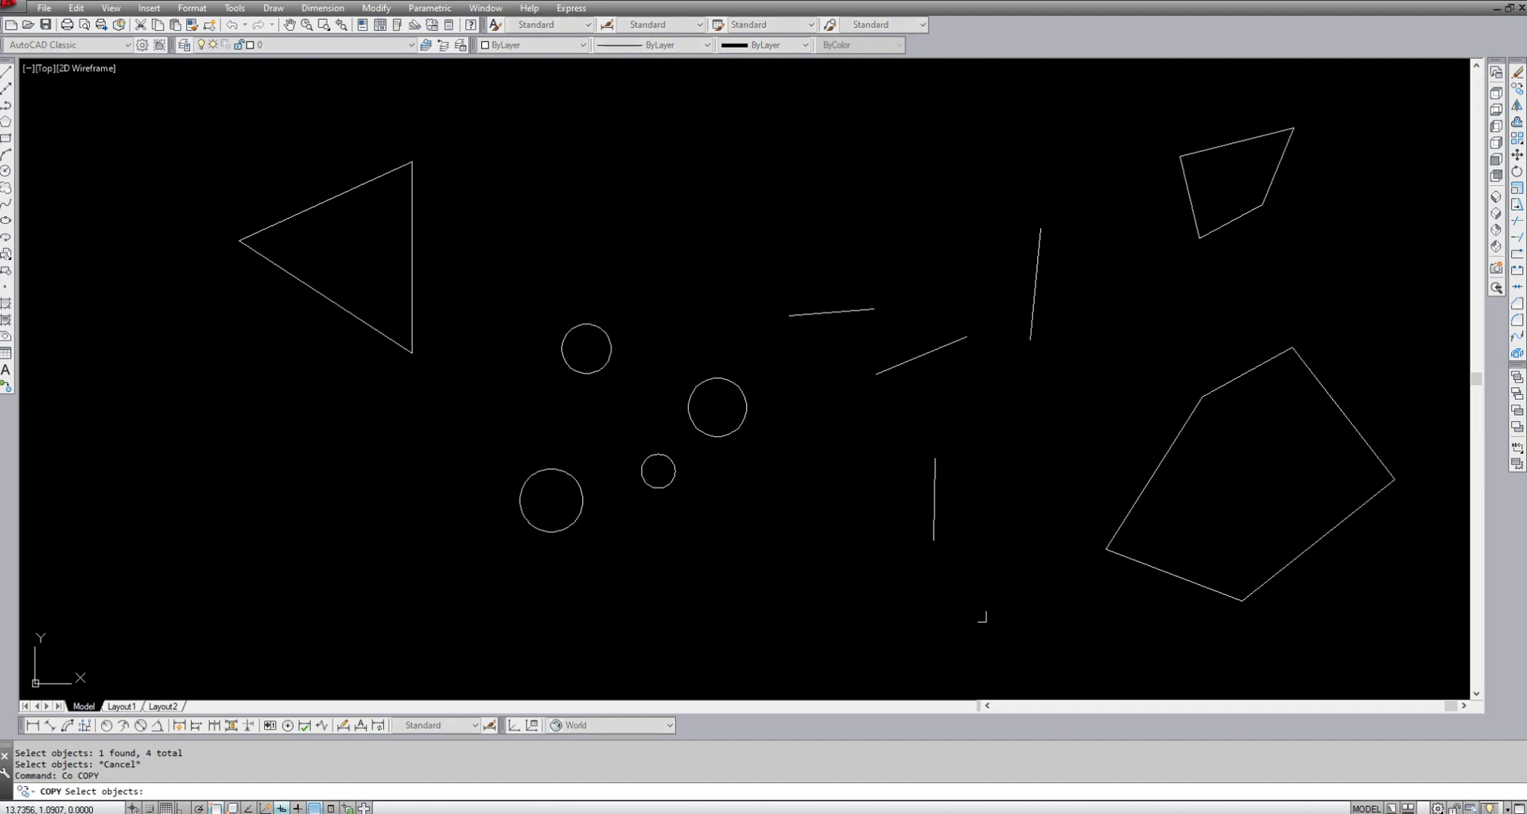
{"action": "left_click", "coordinate": [1042, 542]}
{"action": "left_click", "coordinate": [819, 226]}
{"action": "key", "text": "Return"}
{"action": "left_click", "coordinate": [858, 441]}
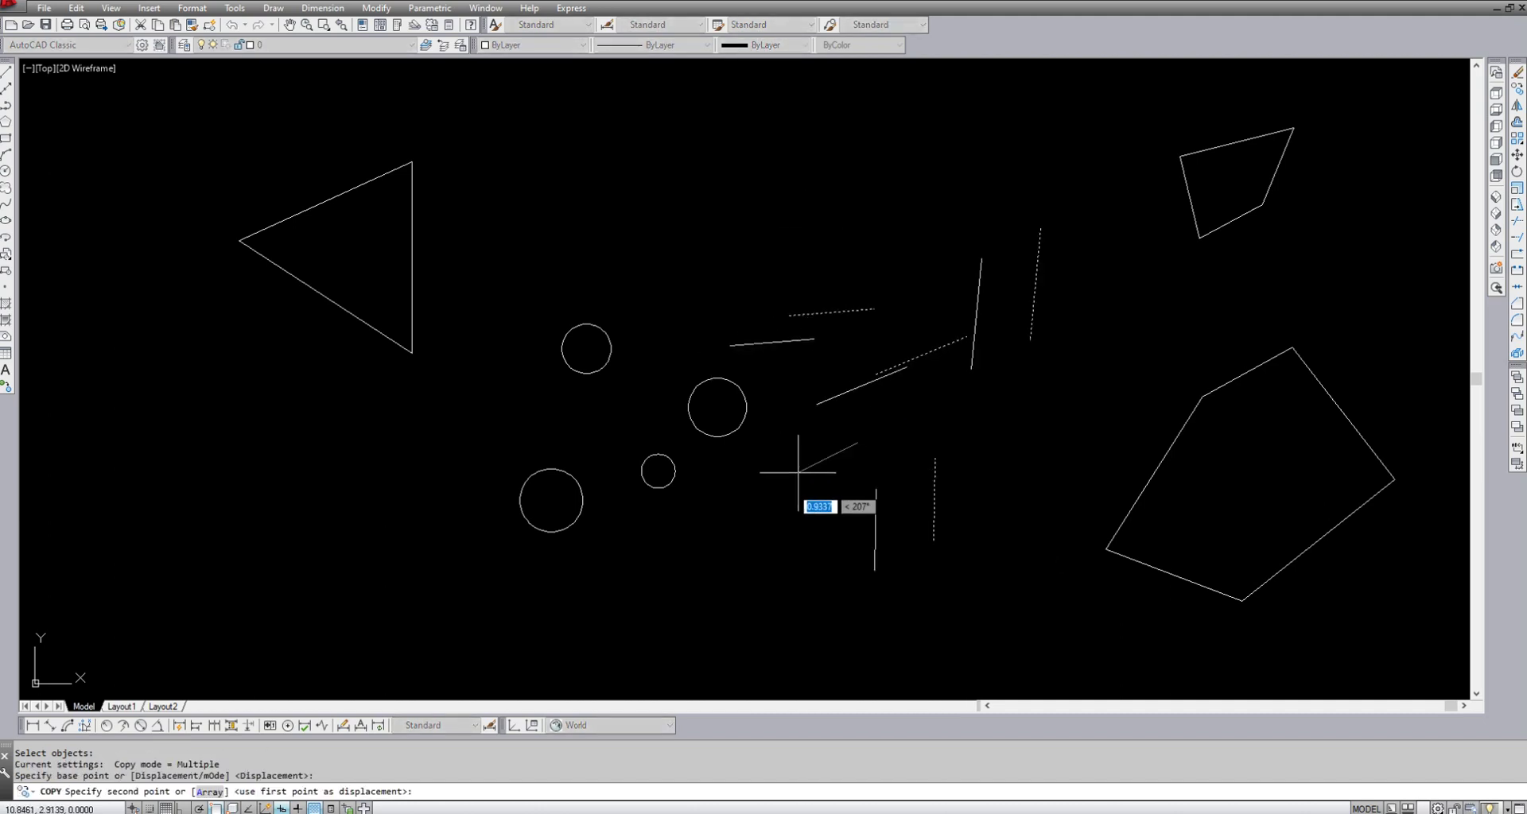
{"action": "scroll", "coordinate": [785, 525], "scroll_direction": "down", "scroll_amount": 4}
{"action": "left_click", "coordinate": [777, 308]}
{"action": "left_click", "coordinate": [1093, 383]}
{"action": "left_click", "coordinate": [768, 560]}
{"action": "left_click", "coordinate": [548, 446]}
{"action": "left_click", "coordinate": [261, 314]}
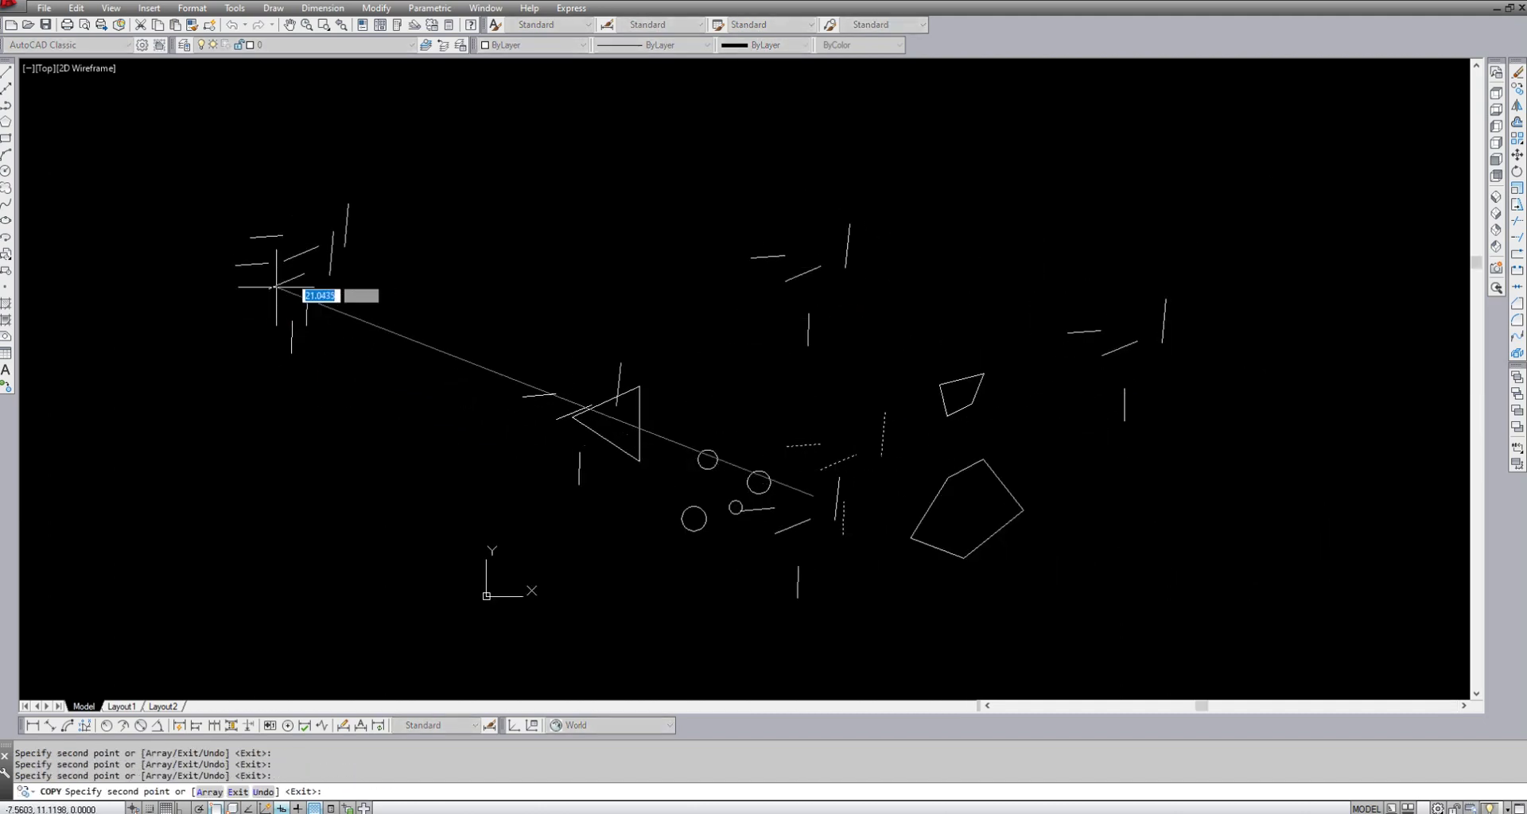
{"action": "left_click", "coordinate": [304, 274]}
{"action": "left_click", "coordinate": [520, 182]}
{"action": "left_click", "coordinate": [719, 307]}
{"action": "left_click", "coordinate": [697, 488]}
{"action": "left_click", "coordinate": [653, 504]}
{"action": "left_click", "coordinate": [457, 315]}
{"action": "left_click", "coordinate": [446, 248]}
{"action": "left_click", "coordinate": [446, 245]}
{"action": "left_click", "coordinate": [359, 427]}
{"action": "left_click", "coordinate": [337, 493]}
{"action": "left_click", "coordinate": [565, 594]}
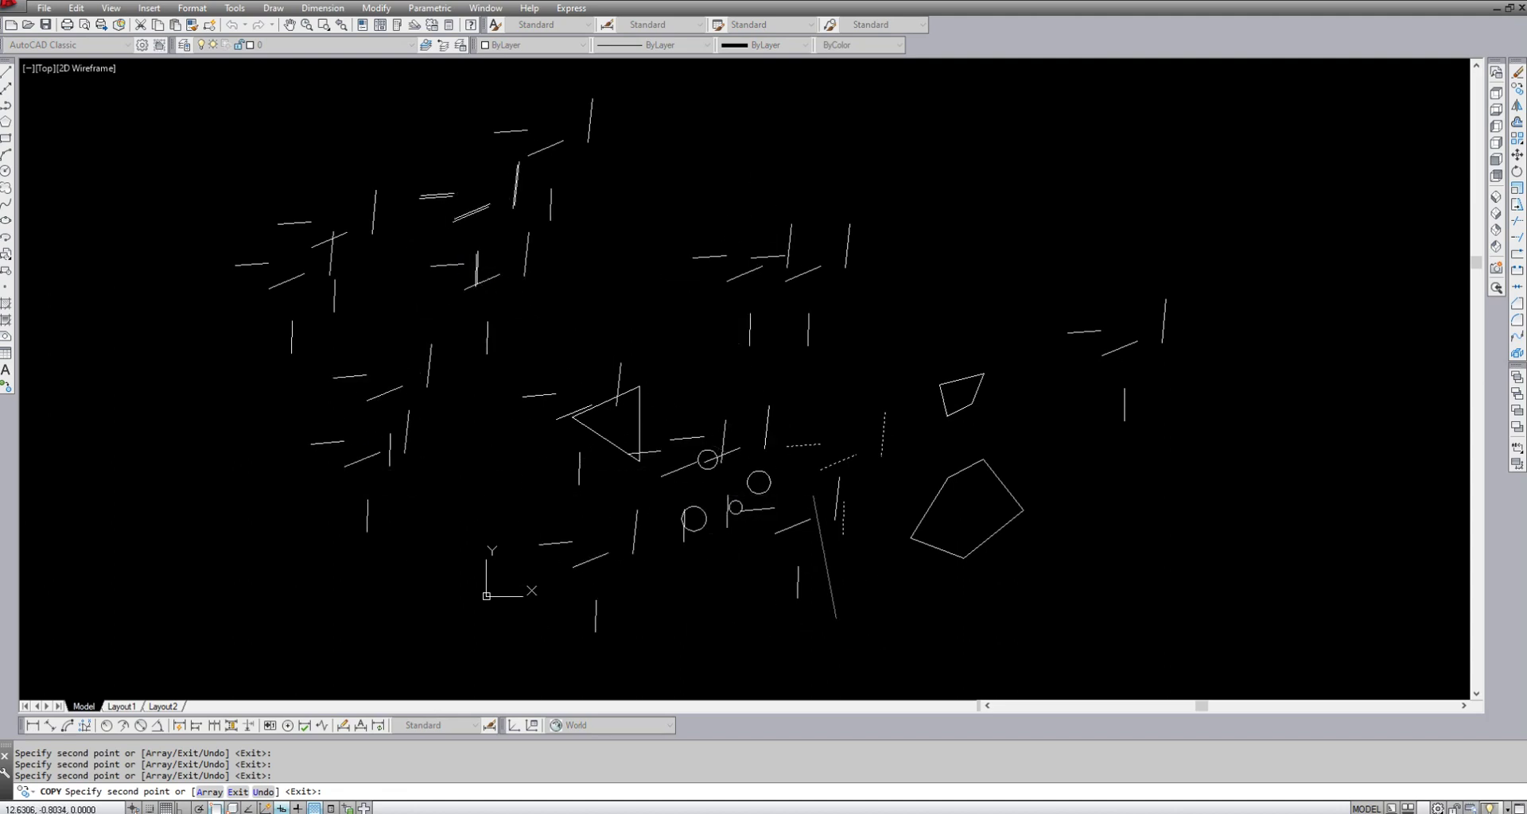
{"action": "left_click", "coordinate": [1122, 307]}
{"action": "left_click", "coordinate": [1032, 235]}
{"action": "left_click", "coordinate": [937, 301]}
{"action": "left_click", "coordinate": [791, 223]}
{"action": "left_click", "coordinate": [787, 447]}
{"action": "left_click", "coordinate": [774, 480]}
{"action": "left_click", "coordinate": [718, 472]}
{"action": "left_click", "coordinate": [559, 354]}
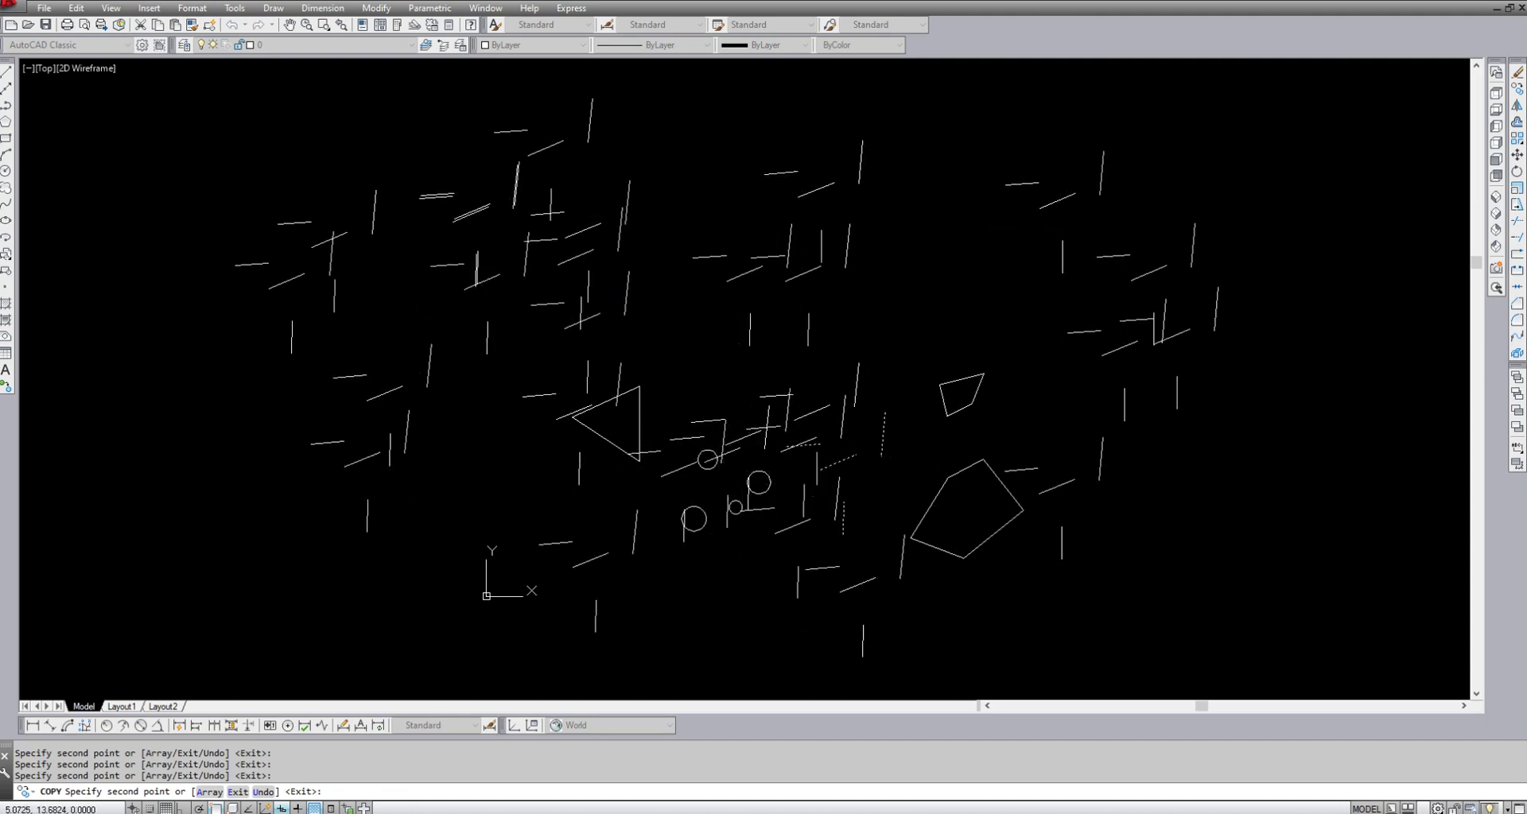
{"action": "left_click", "coordinate": [966, 388]}
{"action": "left_click", "coordinate": [949, 426]}
{"action": "left_click", "coordinate": [908, 452]}
{"action": "left_click", "coordinate": [637, 510]}
{"action": "left_click", "coordinate": [454, 468]}
{"action": "left_click", "coordinate": [409, 409]}
{"action": "left_click", "coordinate": [342, 507]}
{"action": "left_click", "coordinate": [424, 565]}
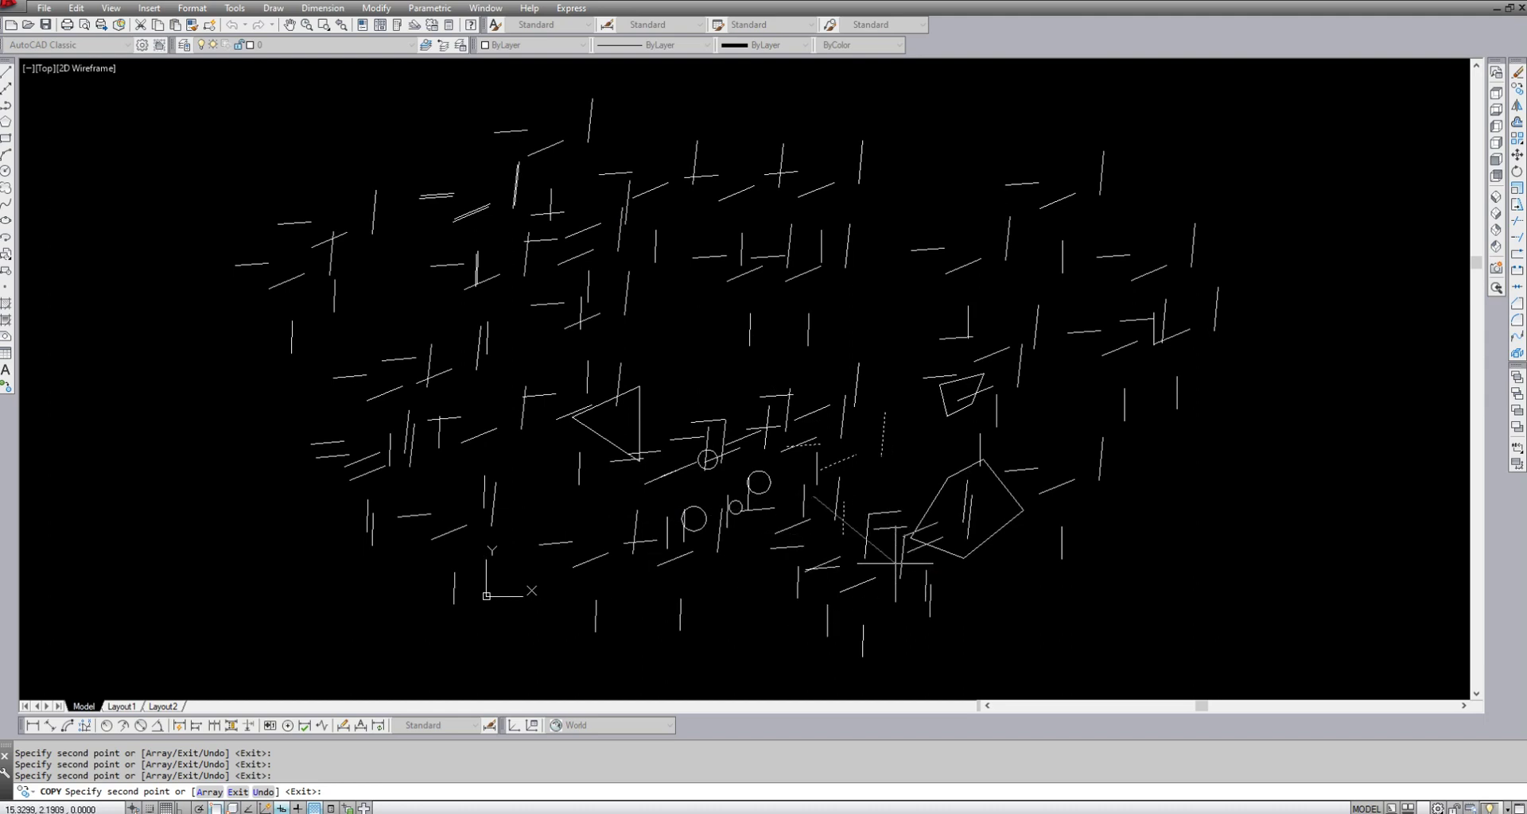
{"action": "left_click", "coordinate": [708, 465]}
{"action": "left_click", "coordinate": [811, 441]}
{"action": "left_click", "coordinate": [773, 390]}
{"action": "left_click", "coordinate": [557, 501]}
{"action": "left_click", "coordinate": [516, 567]}
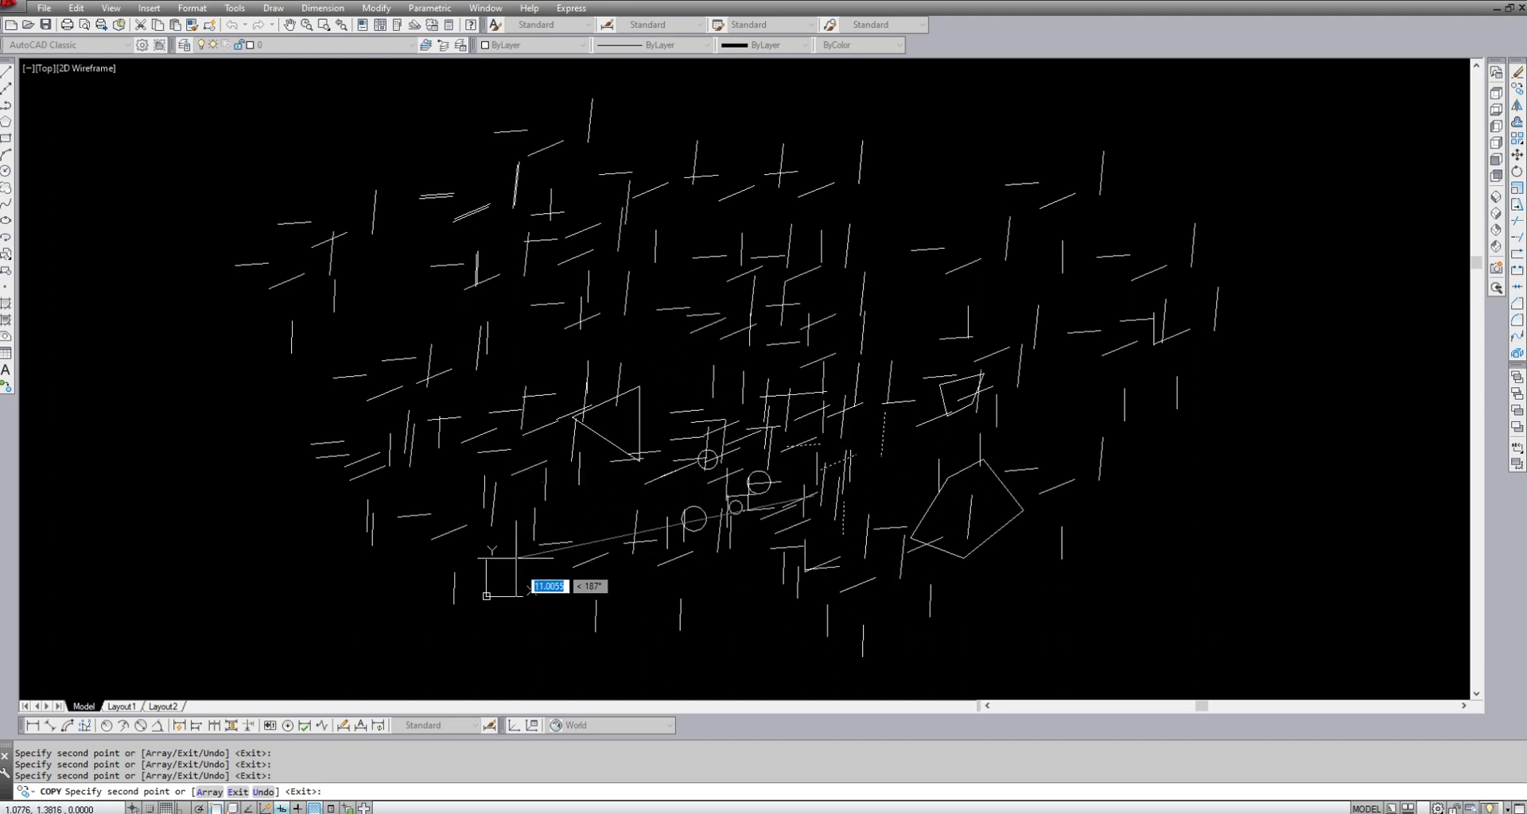
{"action": "left_click", "coordinate": [604, 604]}
{"action": "left_click", "coordinate": [636, 477]}
{"action": "left_click", "coordinate": [668, 453]}
{"action": "key", "text": "Return"}
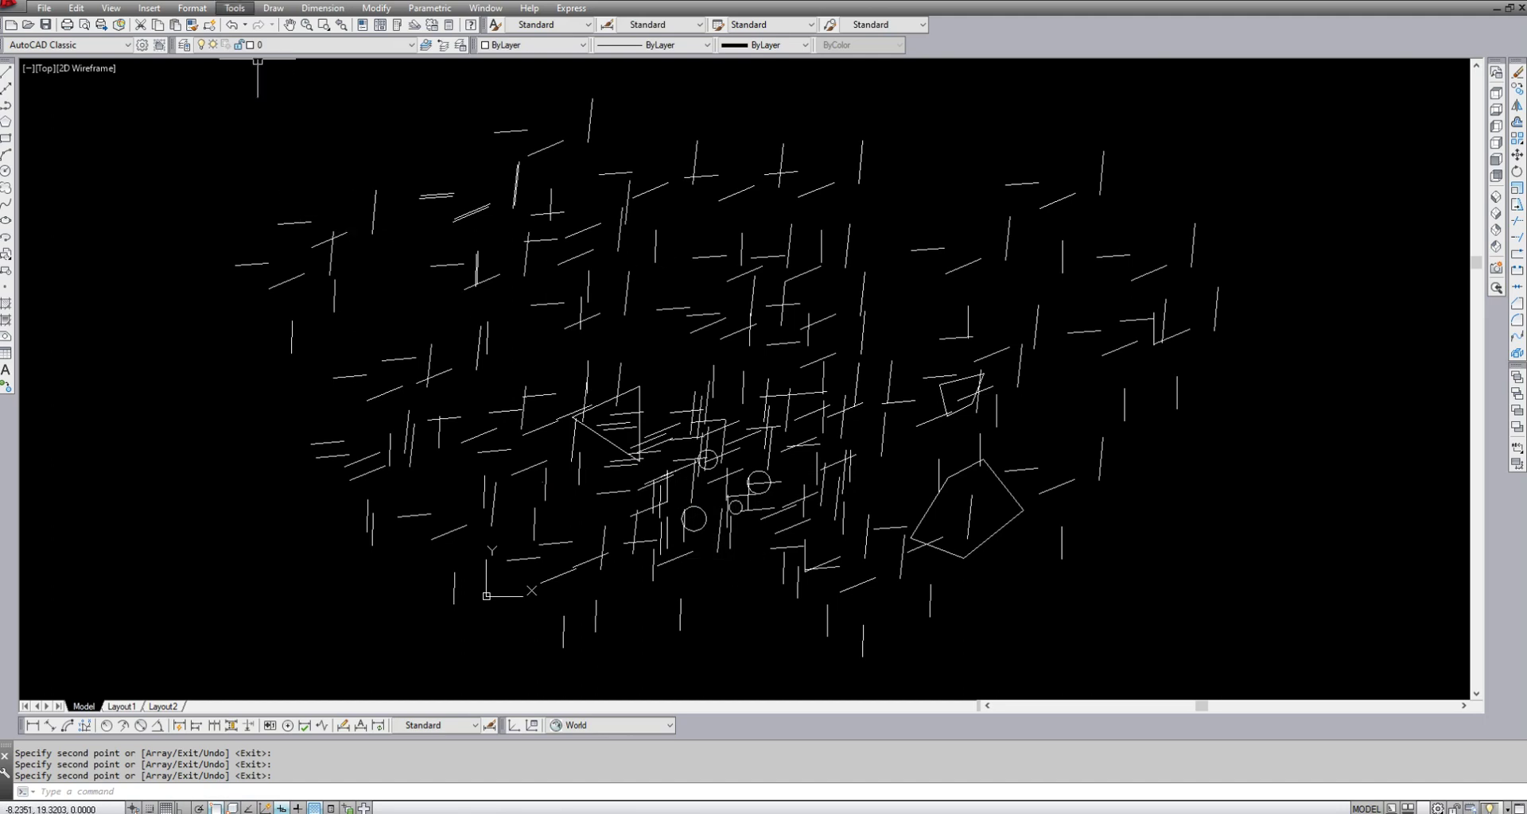
- Use Quick Select on the entire drawing to select and erase all Line objects with color ByLayer, and save the drawing
{"action": "left_click", "coordinate": [234, 8]}
{"action": "mouse_move", "coordinate": [318, 147]}
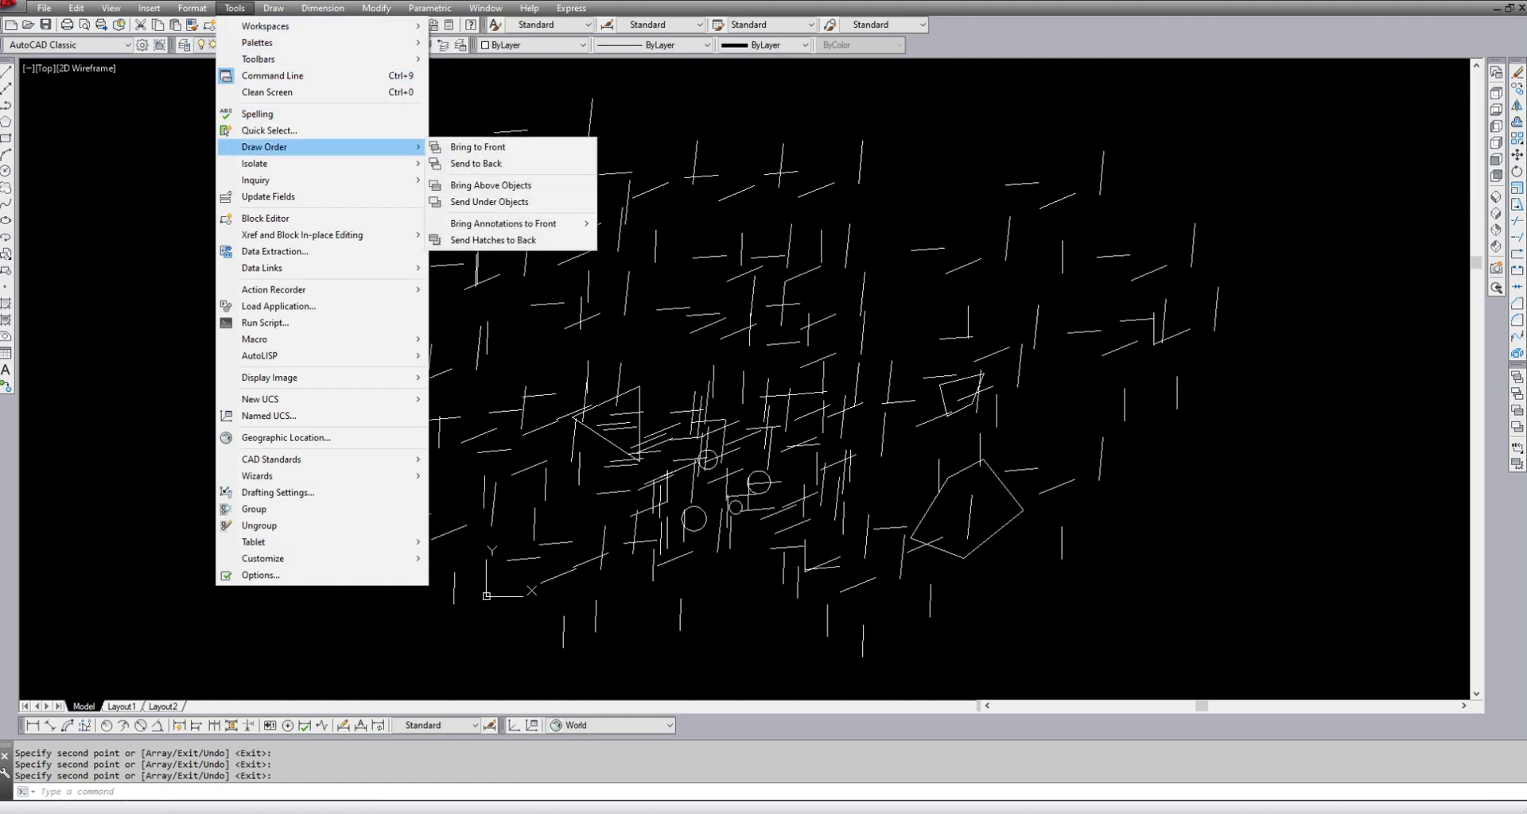
{"action": "left_click", "coordinate": [269, 130]}
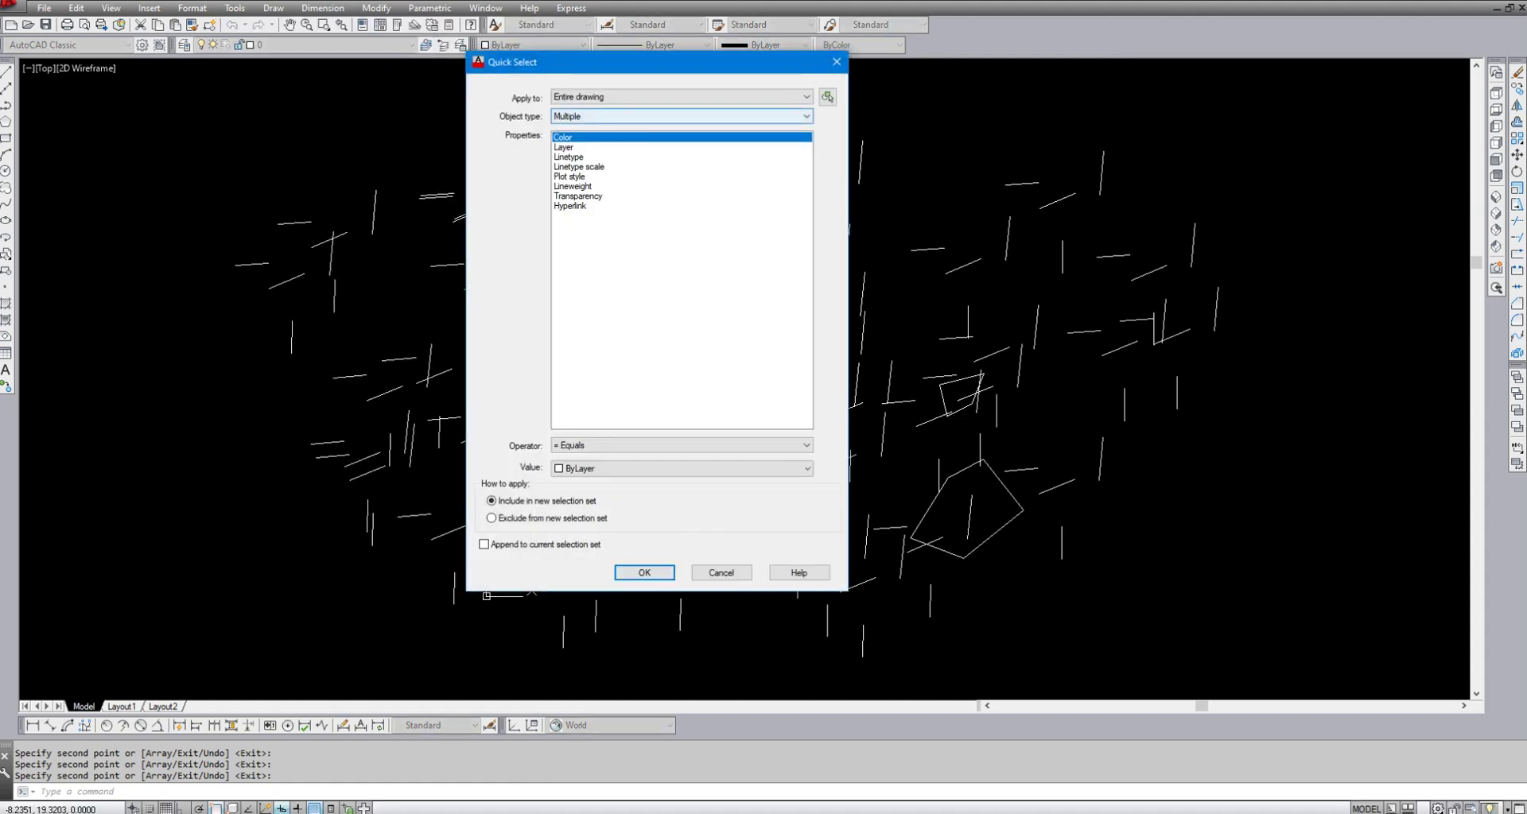
{"action": "left_click", "coordinate": [681, 116]}
{"action": "left_click", "coordinate": [561, 149]}
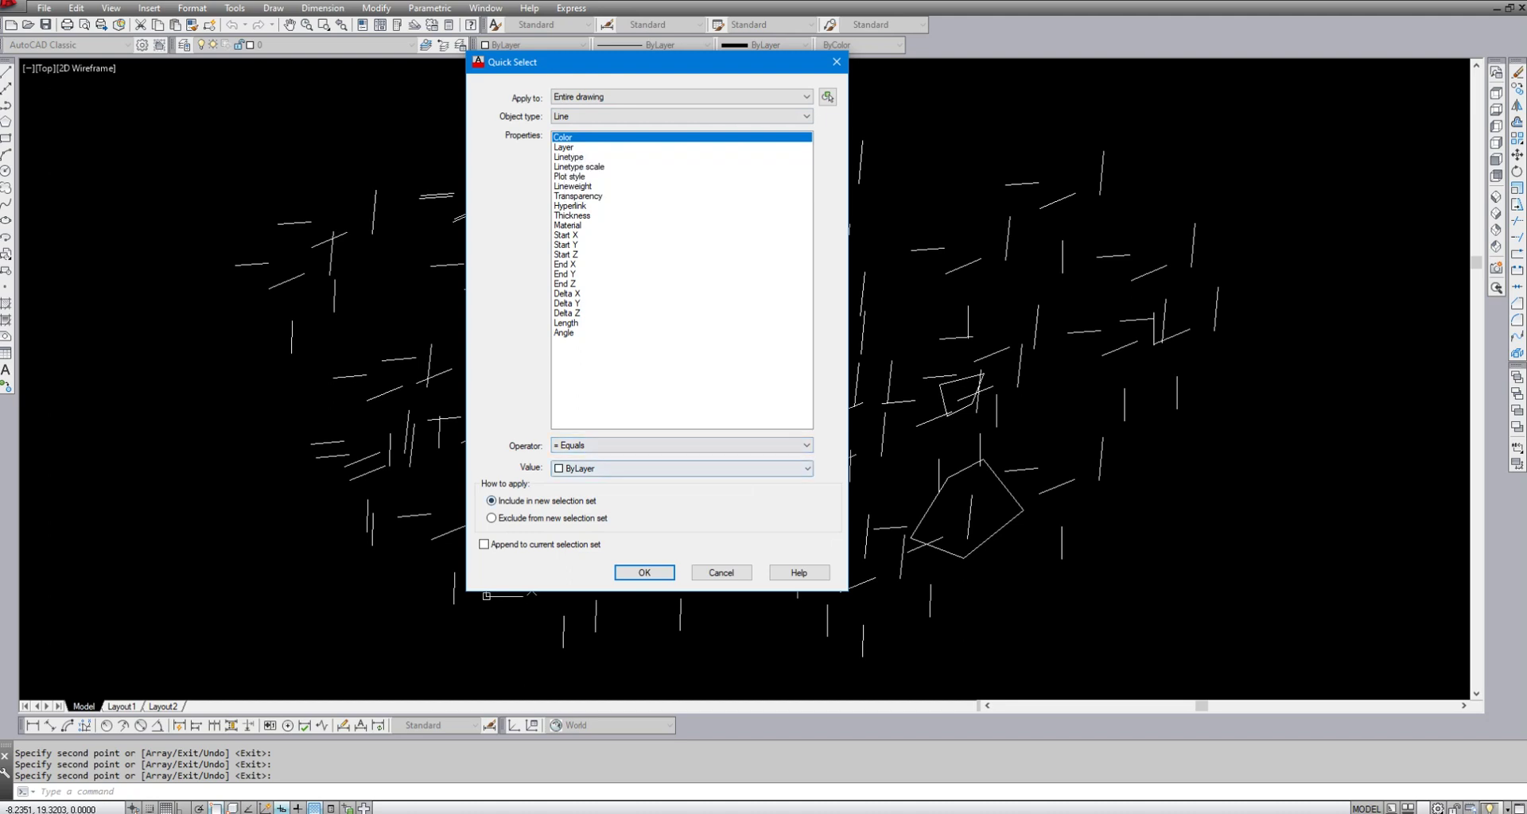
{"action": "left_click", "coordinate": [644, 572]}
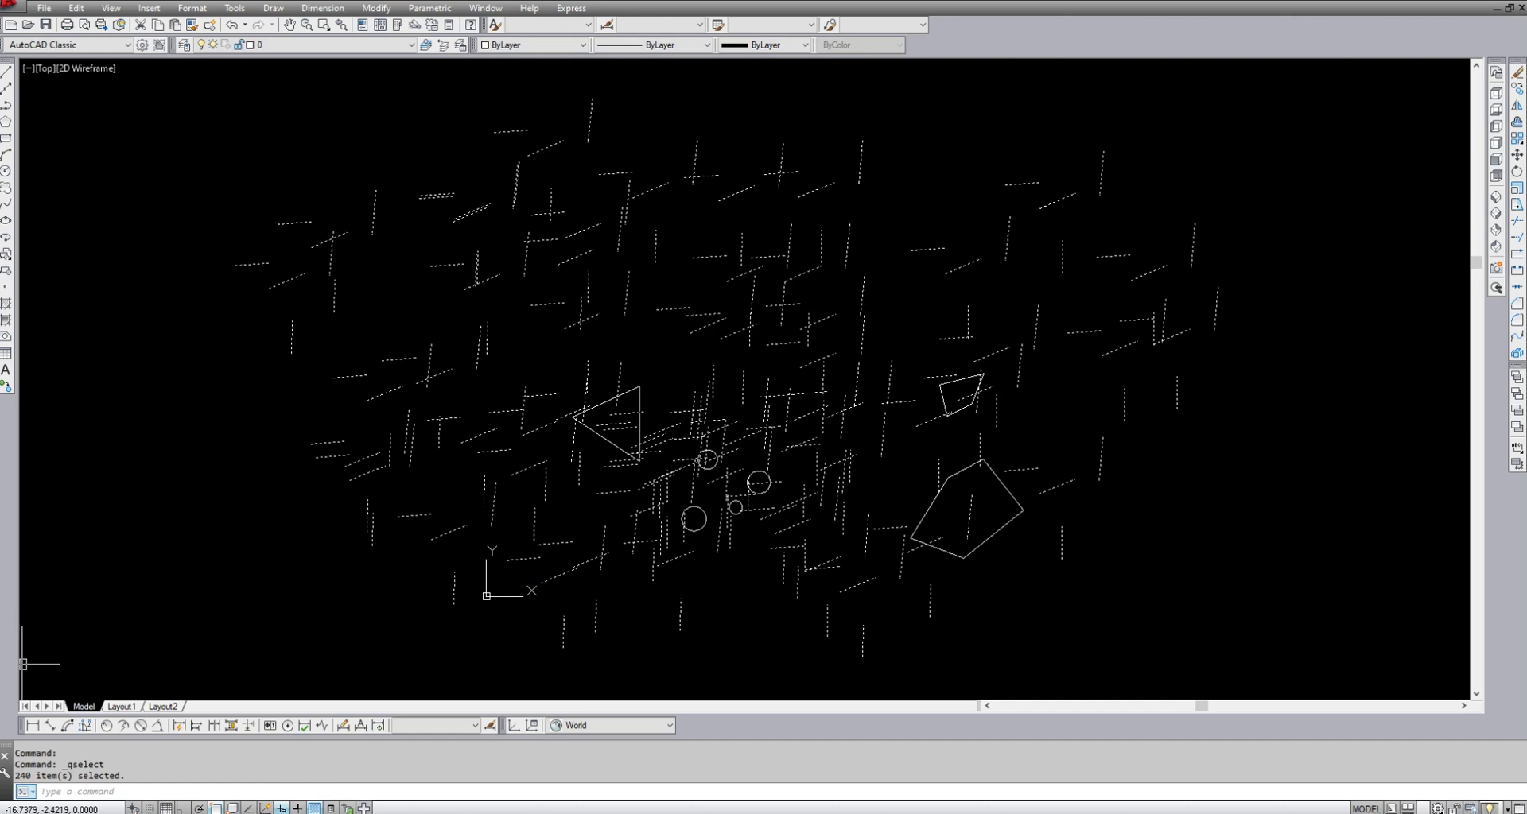
{"action": "type", "text": "e"}
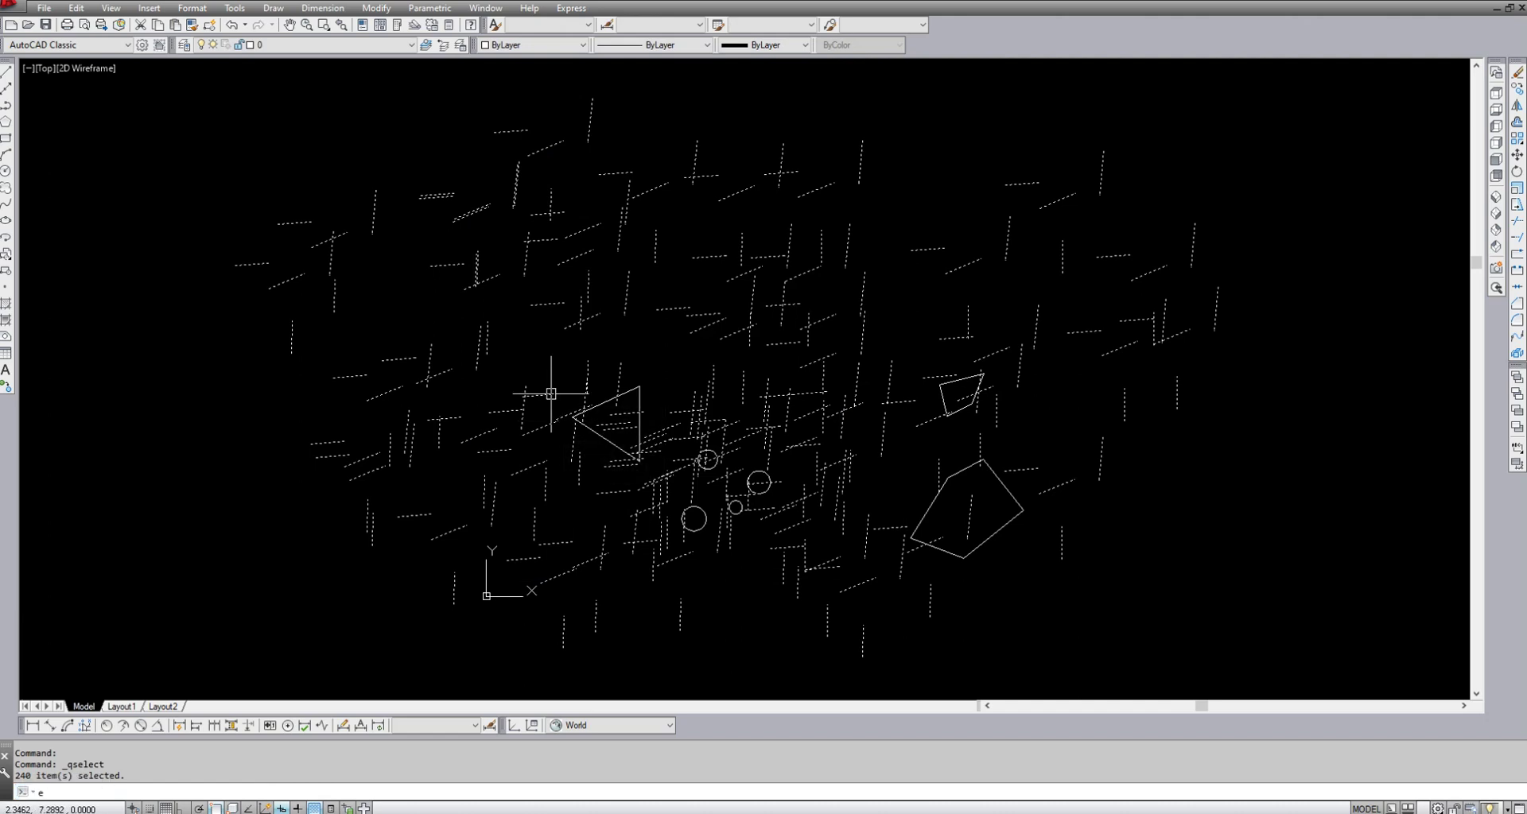
{"action": "key", "text": "Return"}
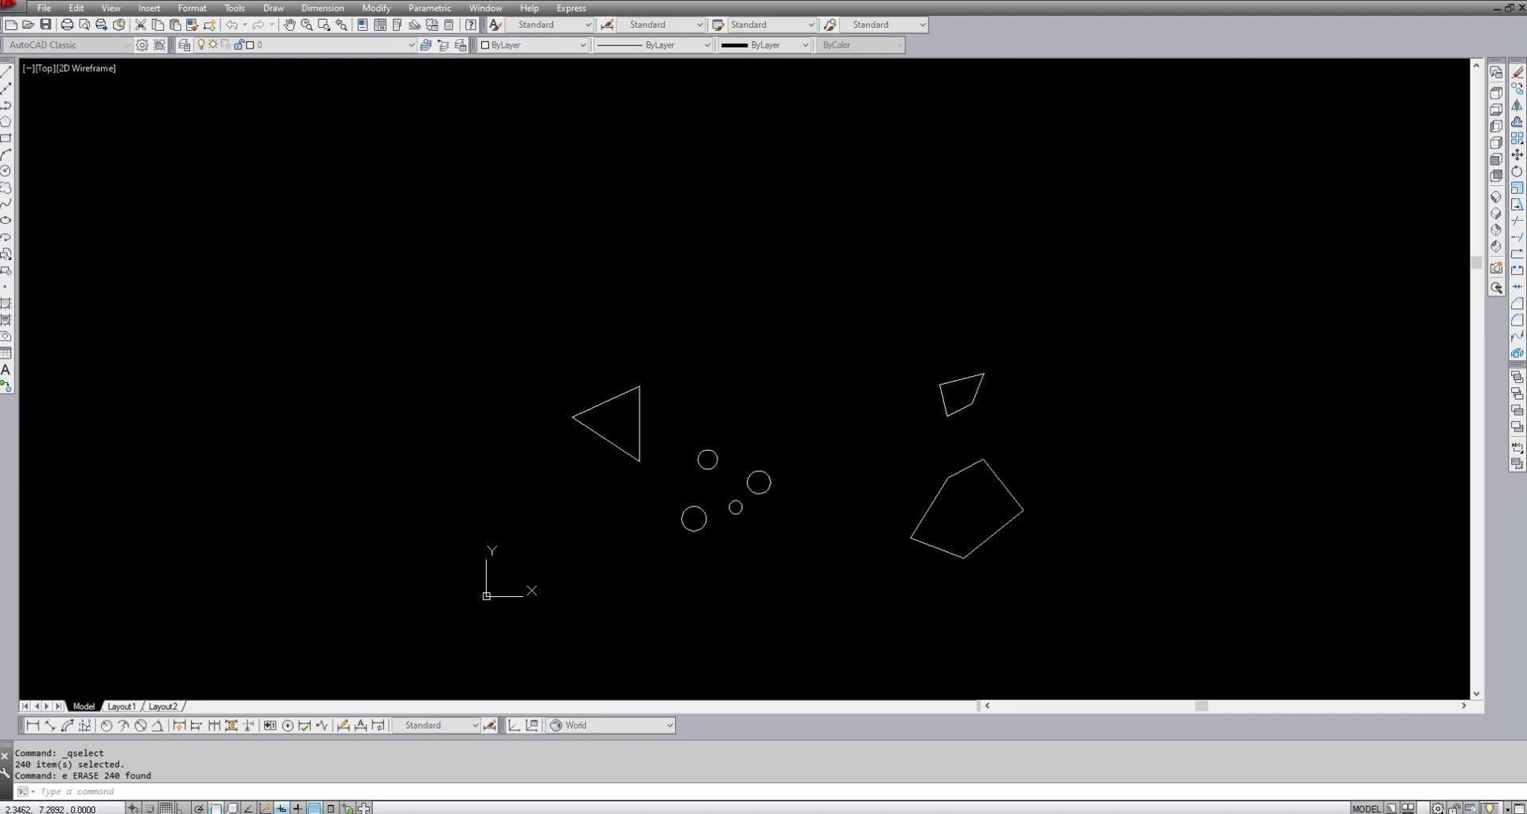
{"action": "key", "text": "ctrl+s"}
{"action": "key", "text": "Escape"}
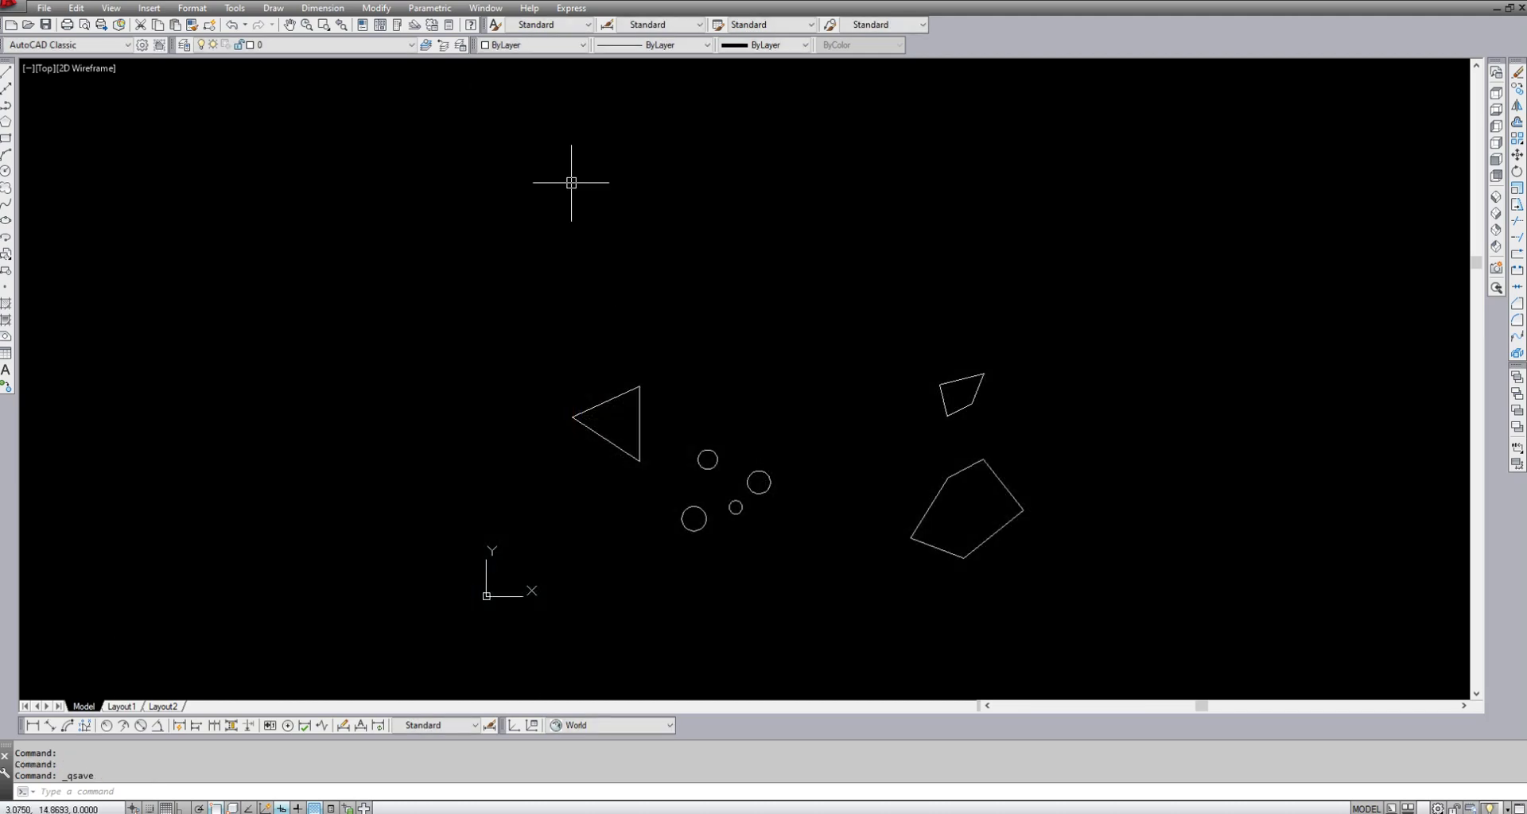
- Select all Circle objects with color ByLayer in the entire drawing using Quick Select, and erase them
{"action": "left_click", "coordinate": [235, 8]}
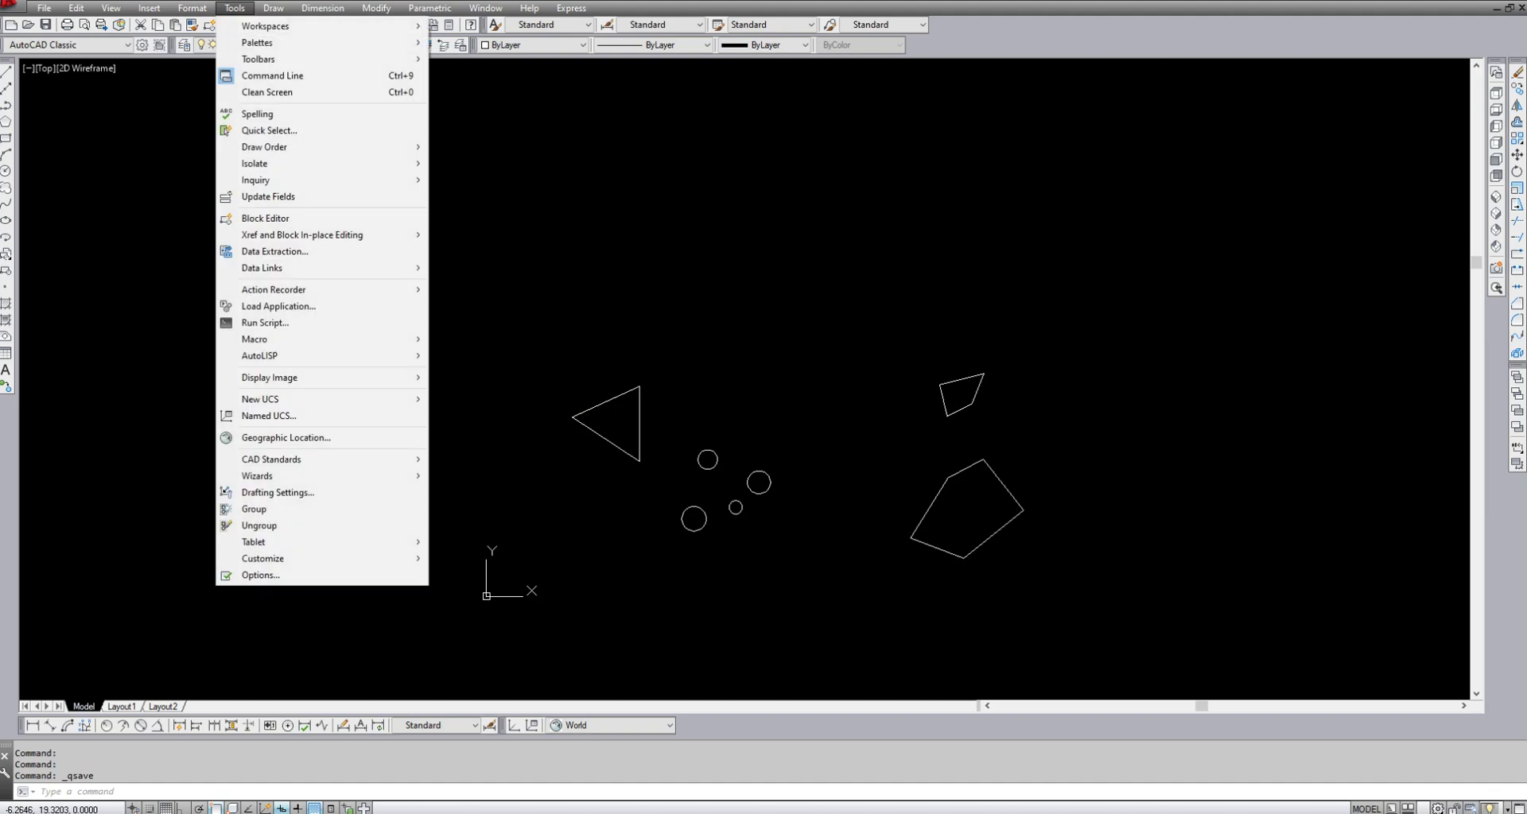
{"action": "left_click", "coordinate": [262, 126]}
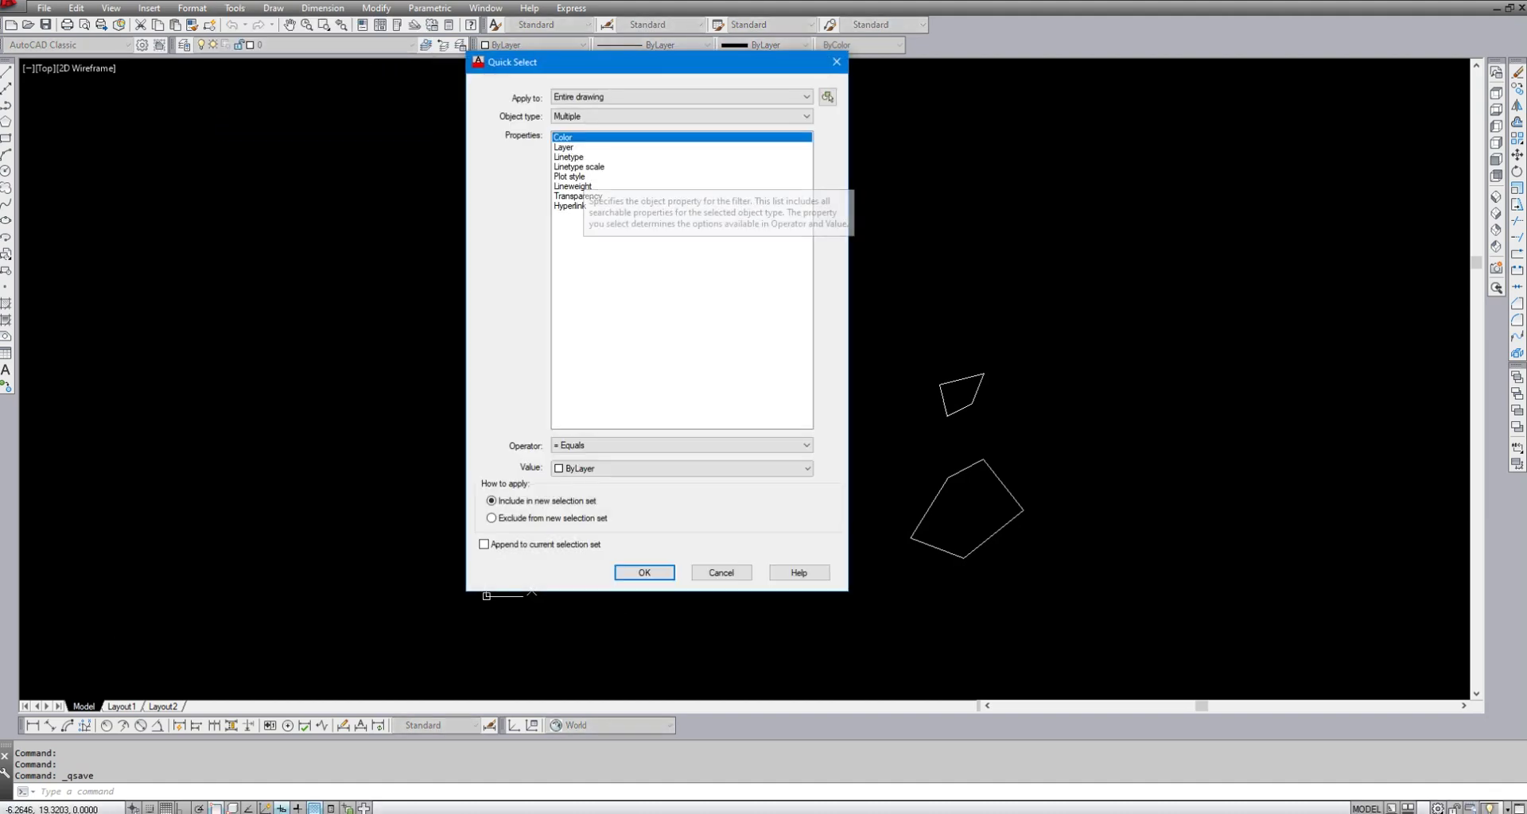
{"action": "left_click", "coordinate": [681, 117]}
{"action": "left_click", "coordinate": [636, 140]}
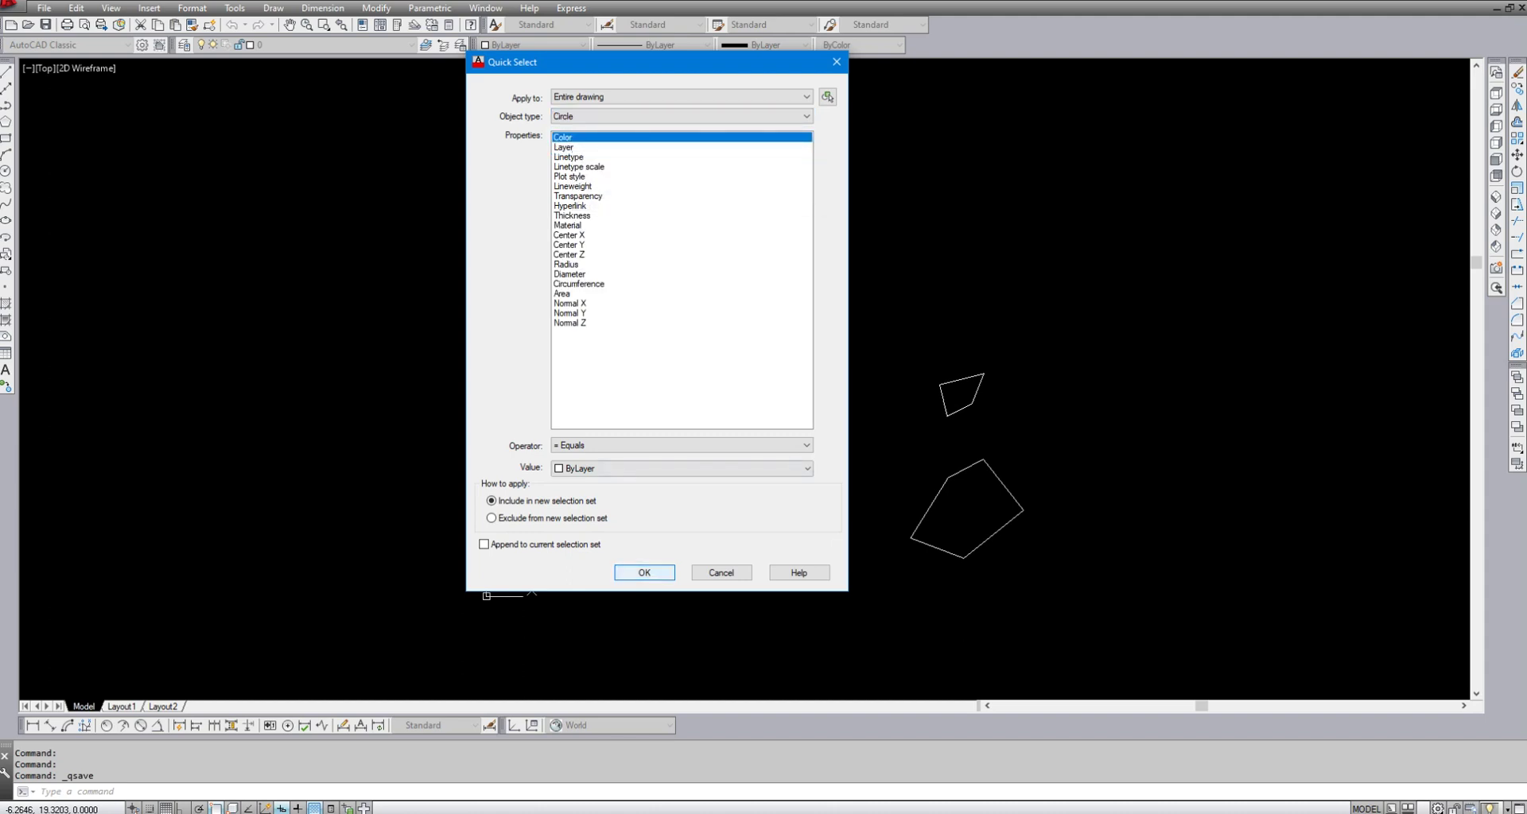
{"action": "left_click", "coordinate": [644, 572]}
{"action": "scroll", "coordinate": [745, 518], "scroll_direction": "up", "scroll_amount": 2}
{"action": "scroll", "coordinate": [740, 517], "scroll_direction": "up", "scroll_amount": 3}
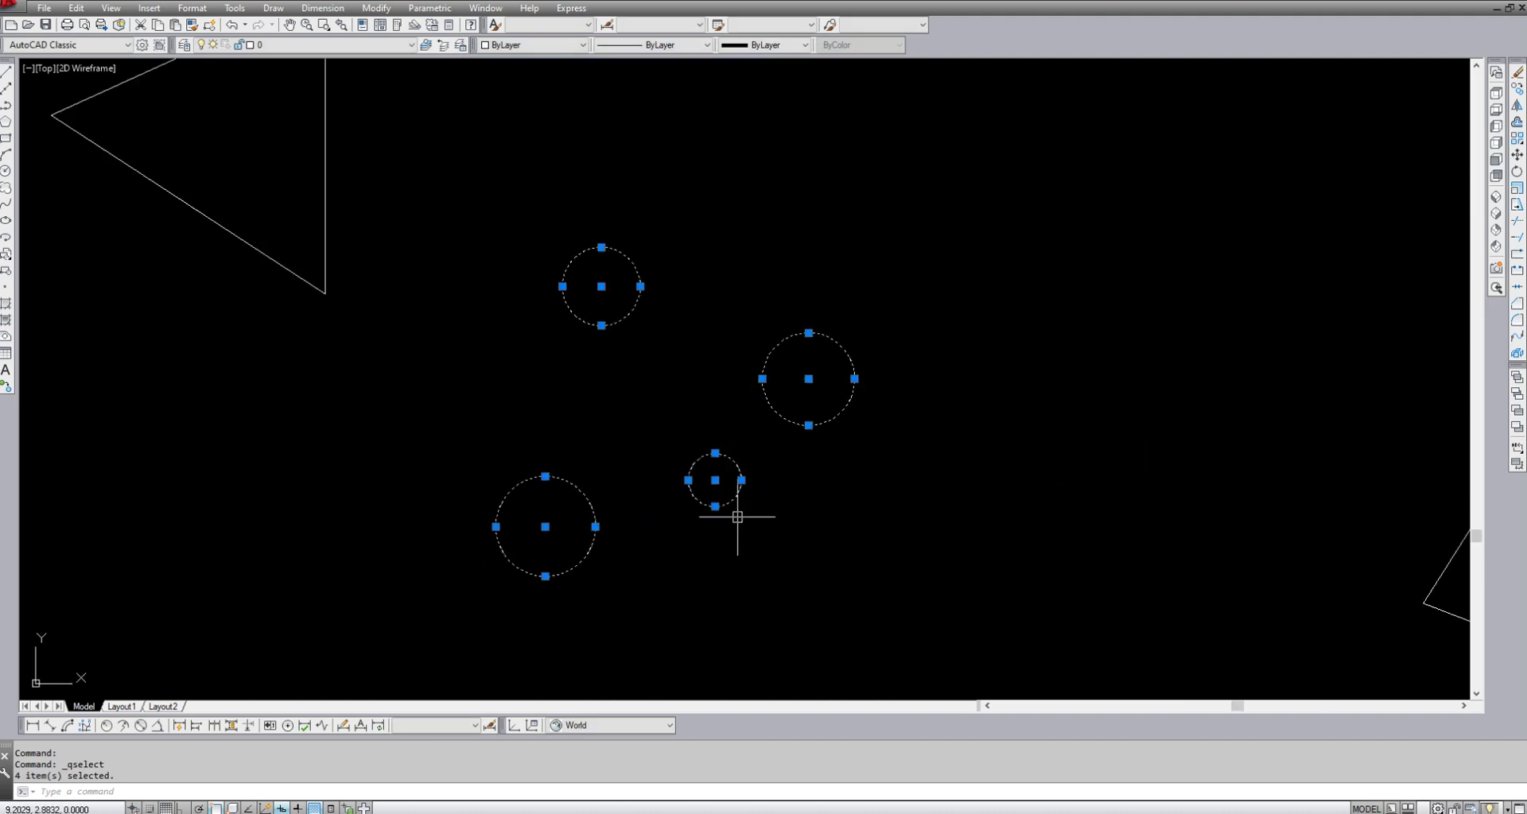
{"action": "type", "text": "e"}
{"action": "key", "text": "Return"}
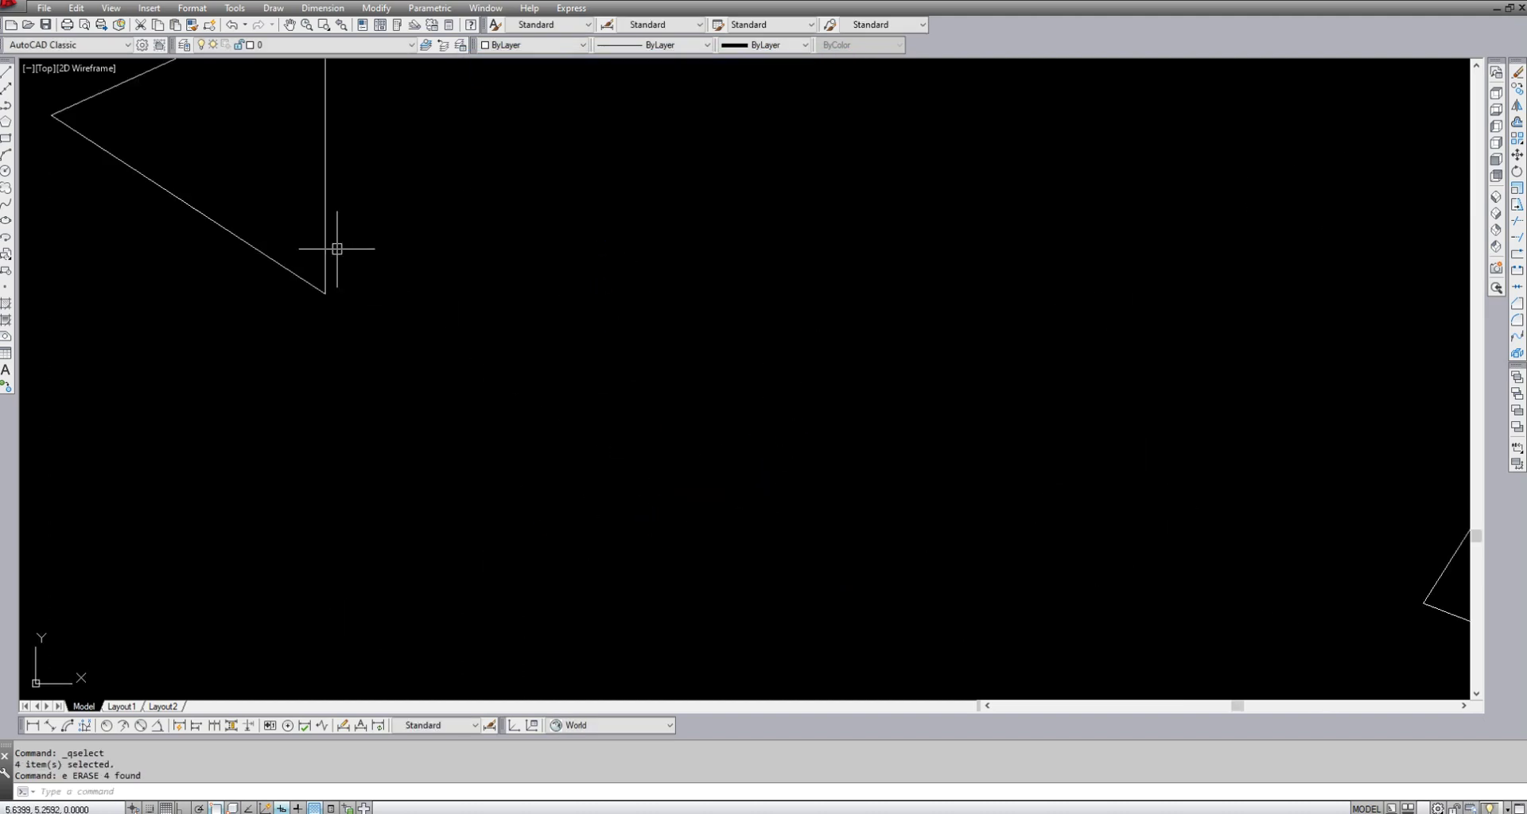
- Select every Polyline object with color ByLayer in the entire drawing using Quick Select, and erase them
{"action": "scroll", "coordinate": [478, 424], "scroll_direction": "down", "scroll_amount": 4}
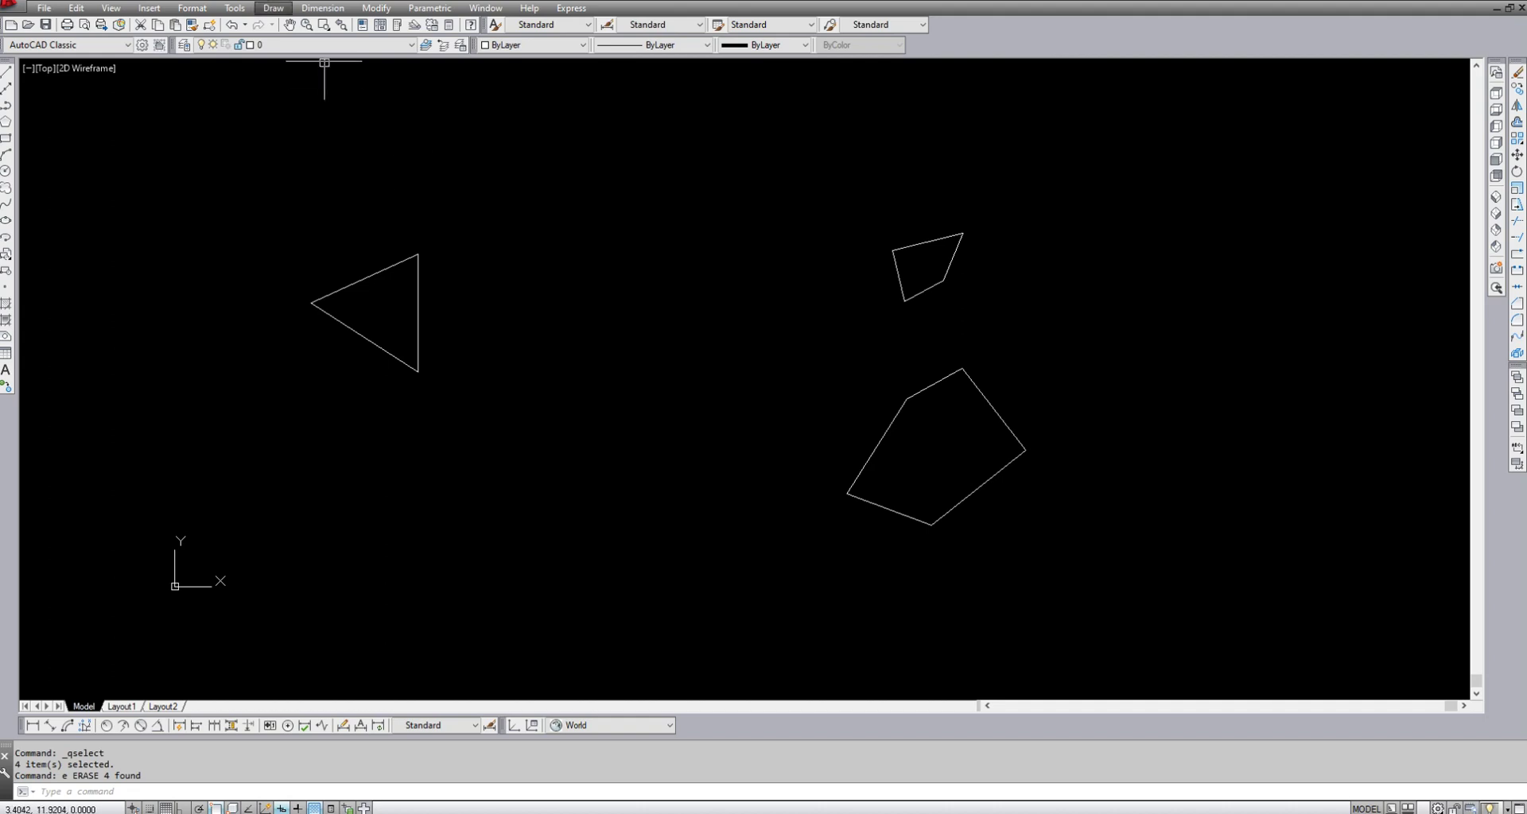
{"action": "left_click", "coordinate": [235, 8]}
{"action": "mouse_move", "coordinate": [262, 58]}
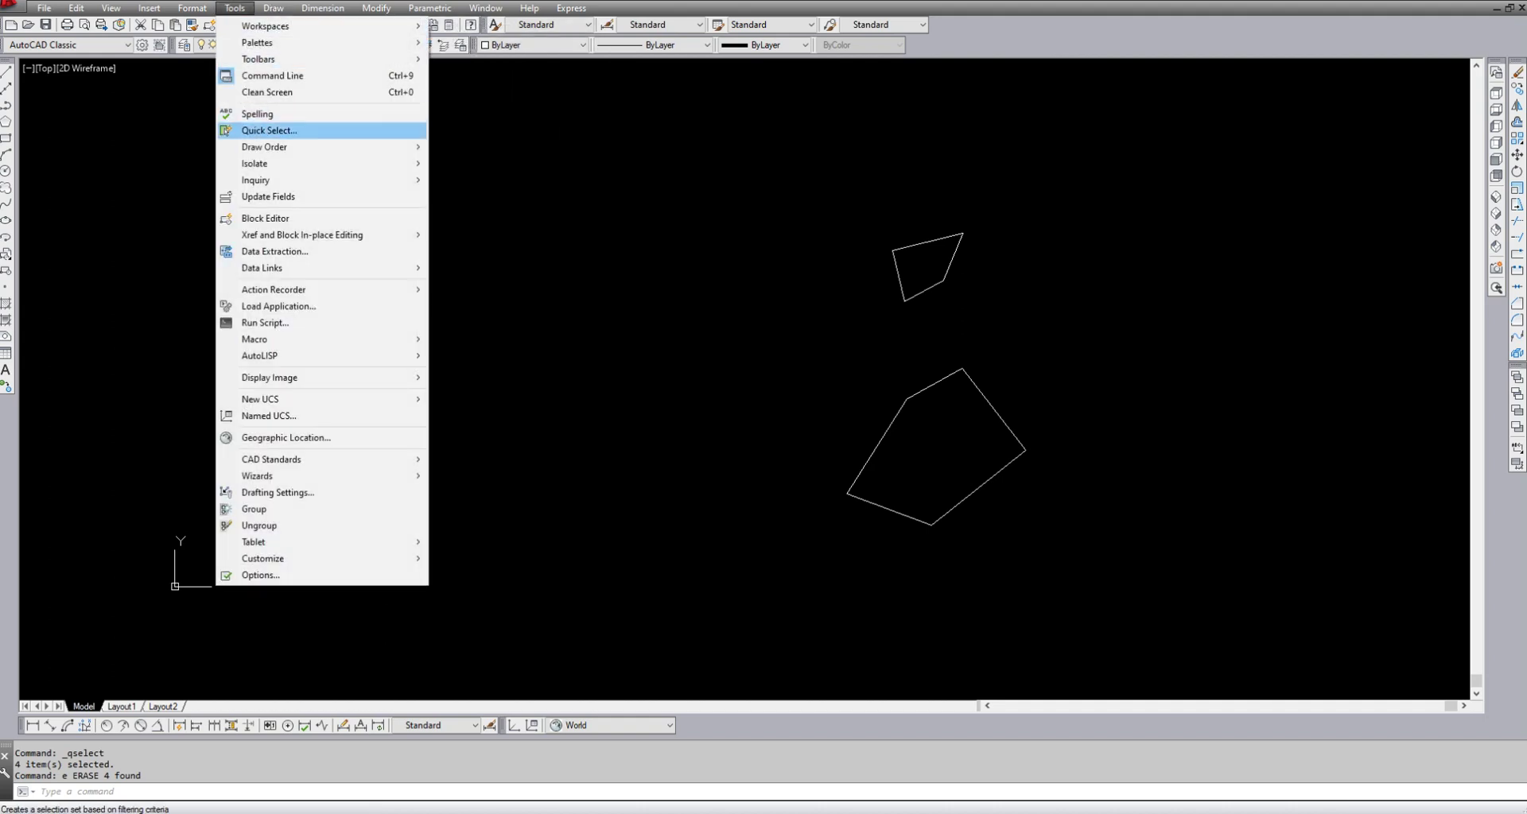
{"action": "left_click", "coordinate": [269, 130]}
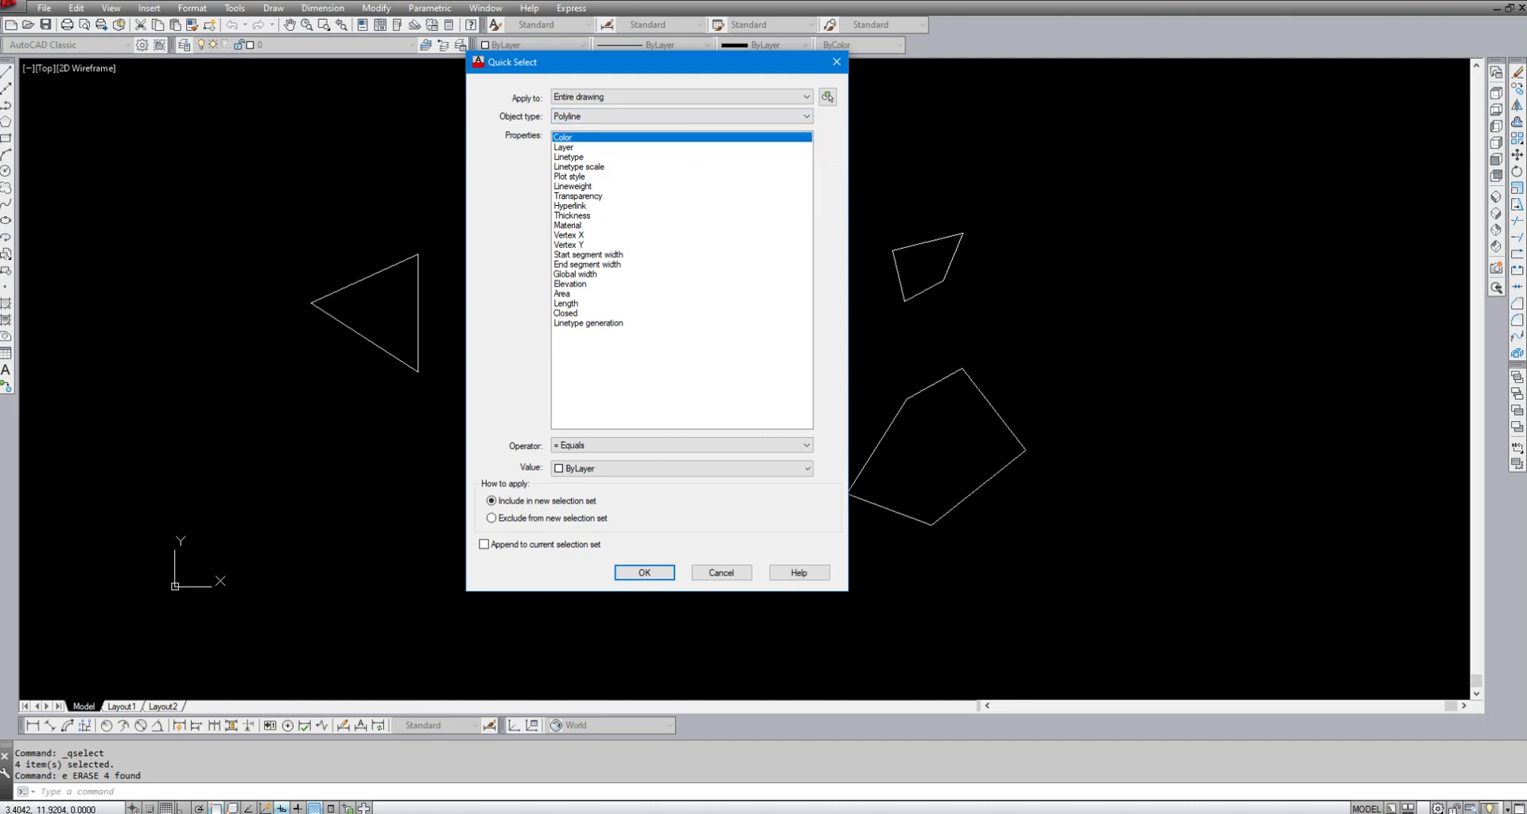
{"action": "left_click", "coordinate": [637, 570]}
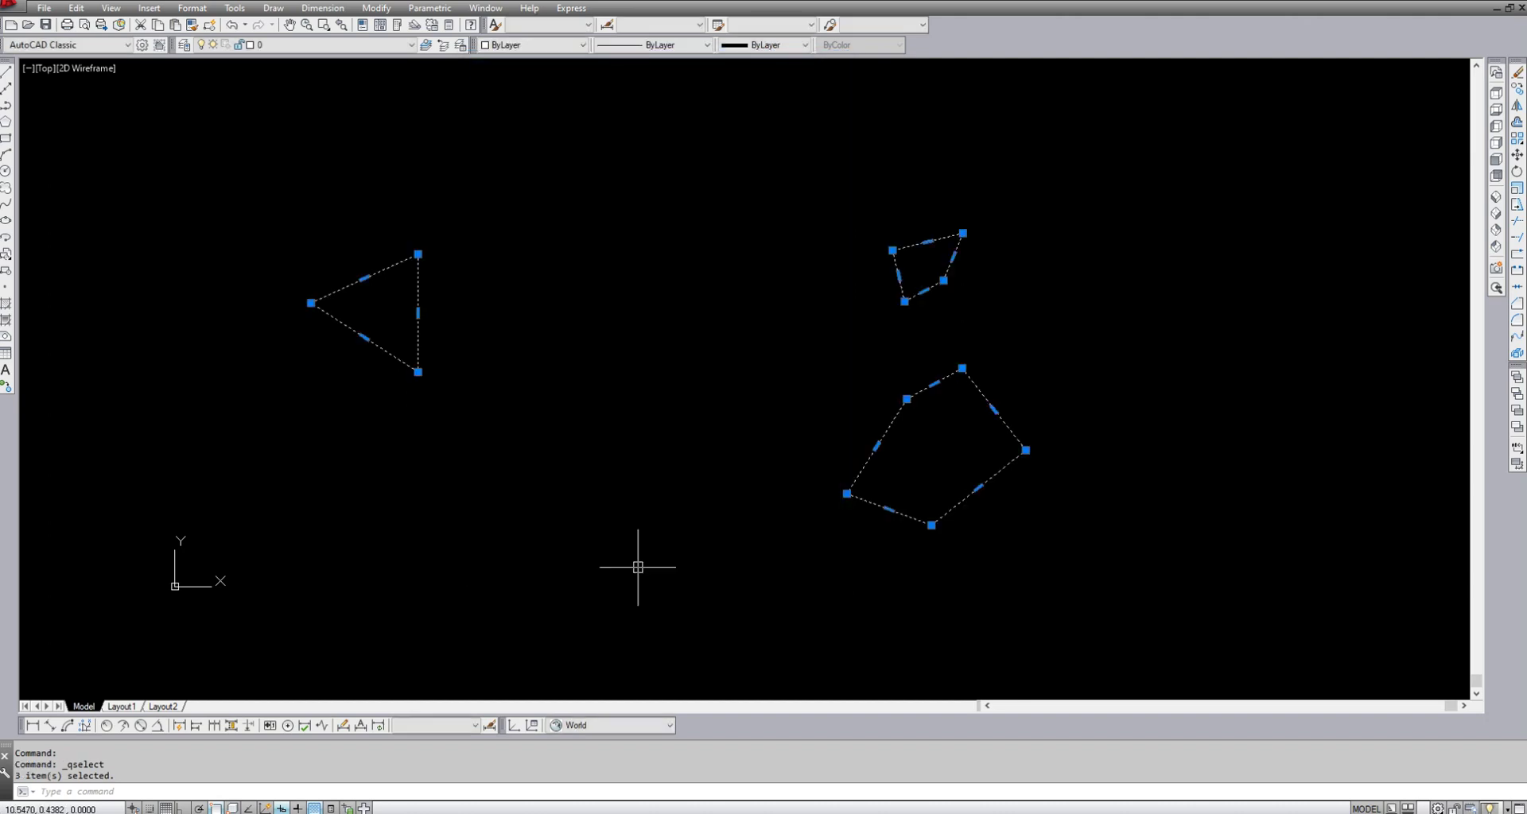
{"action": "type", "text": "e"}
{"action": "key", "text": "Return"}
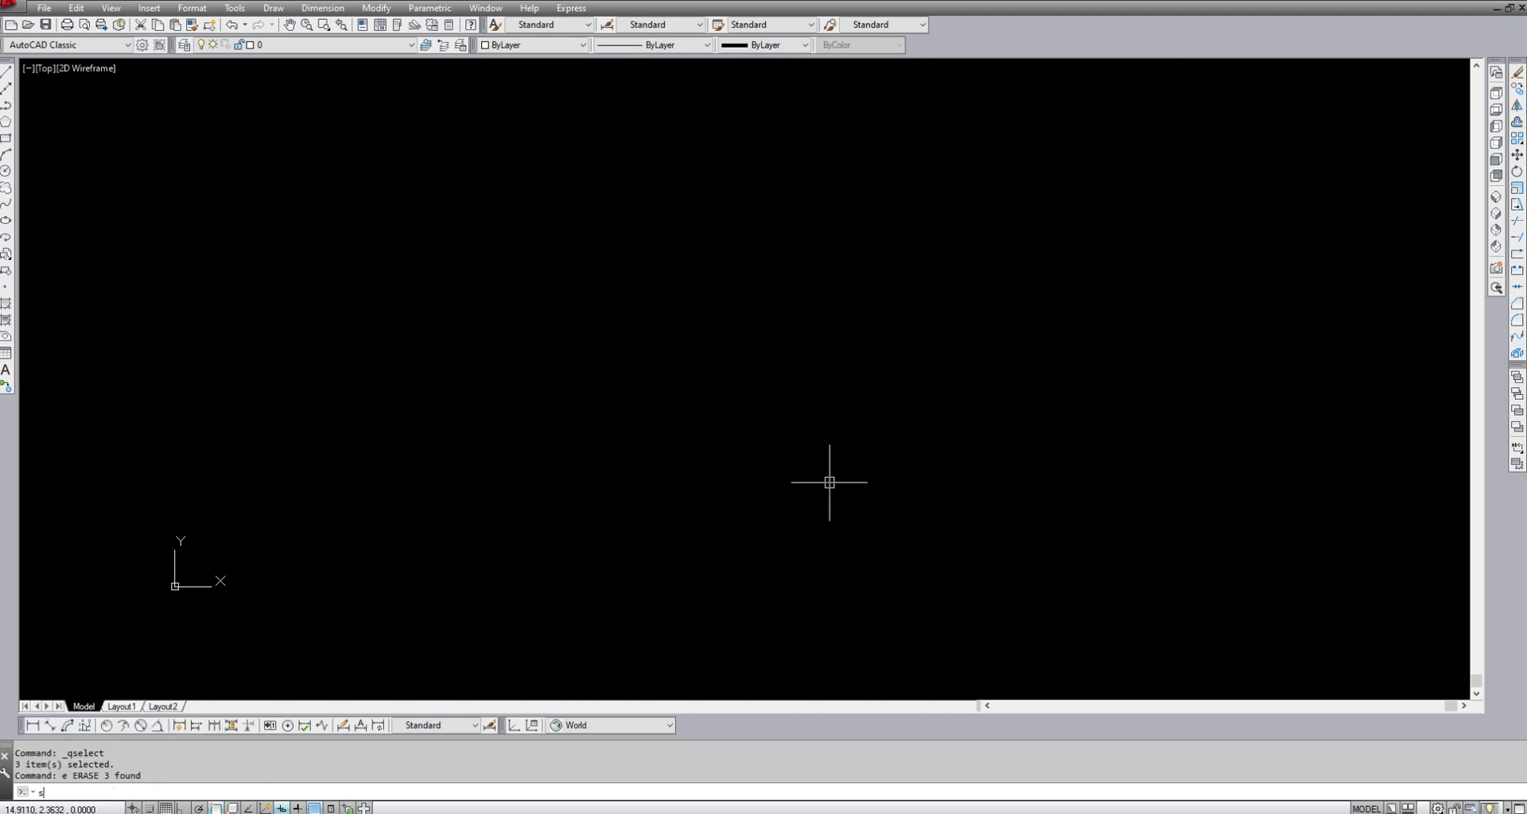
- Create a new text style named 0.30 and set its text height to 0.30
{"action": "type", "text": "t"}
{"action": "key", "text": "Return"}
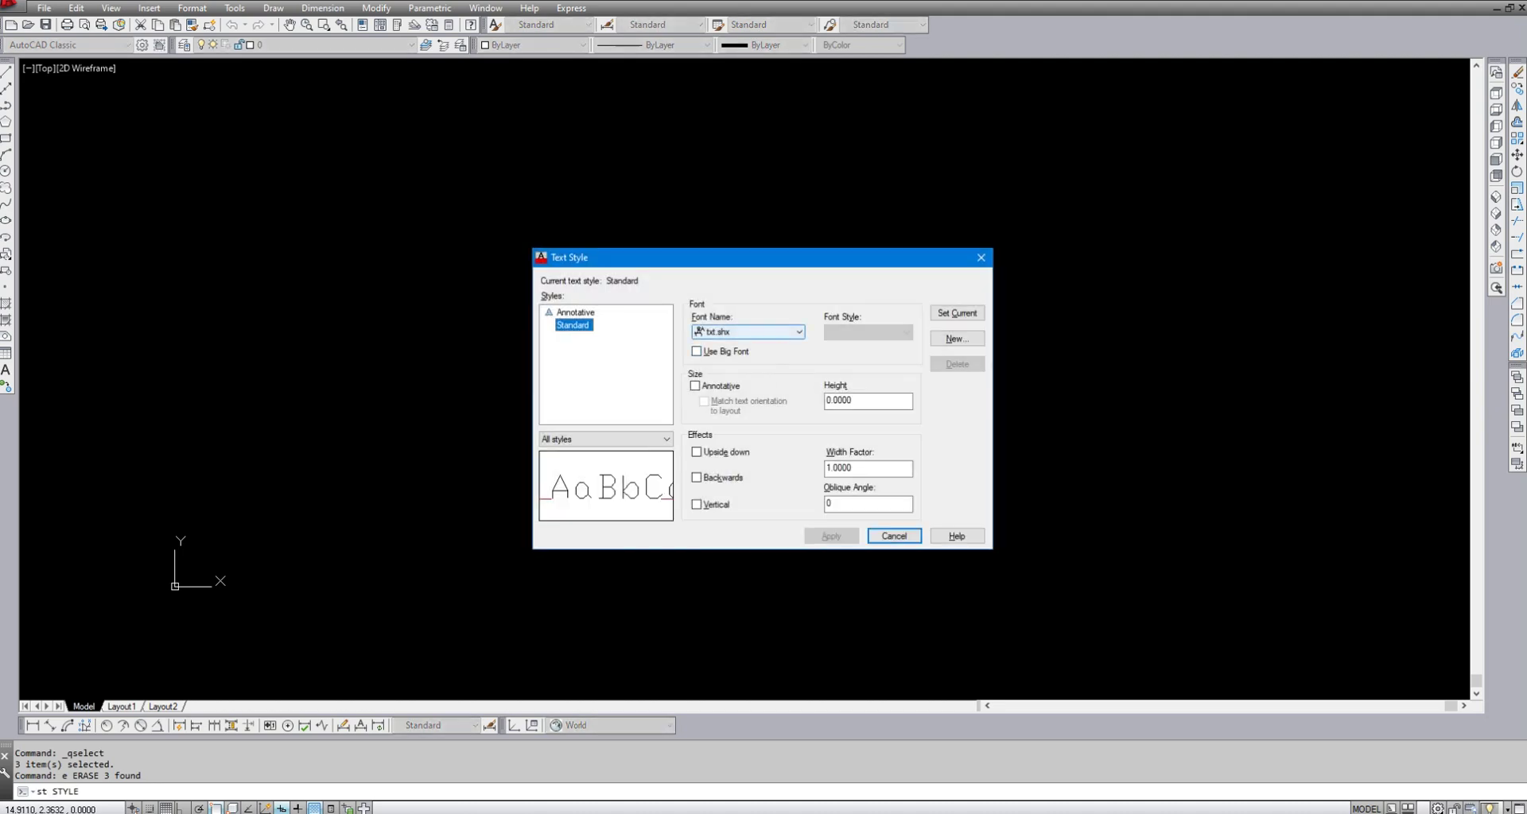
{"action": "left_click", "coordinate": [957, 338]}
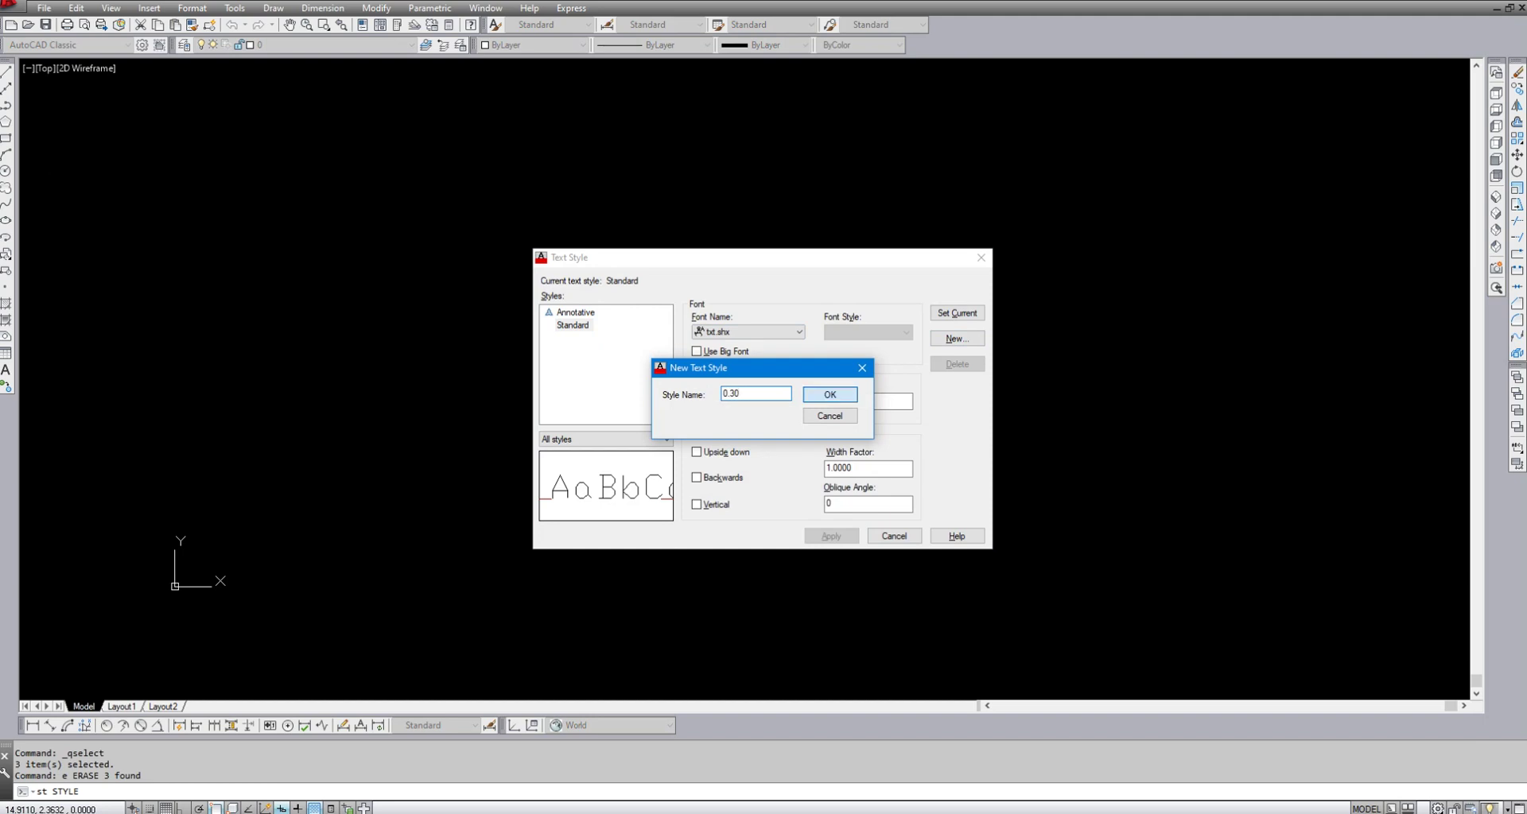
{"action": "key", "text": "Return"}
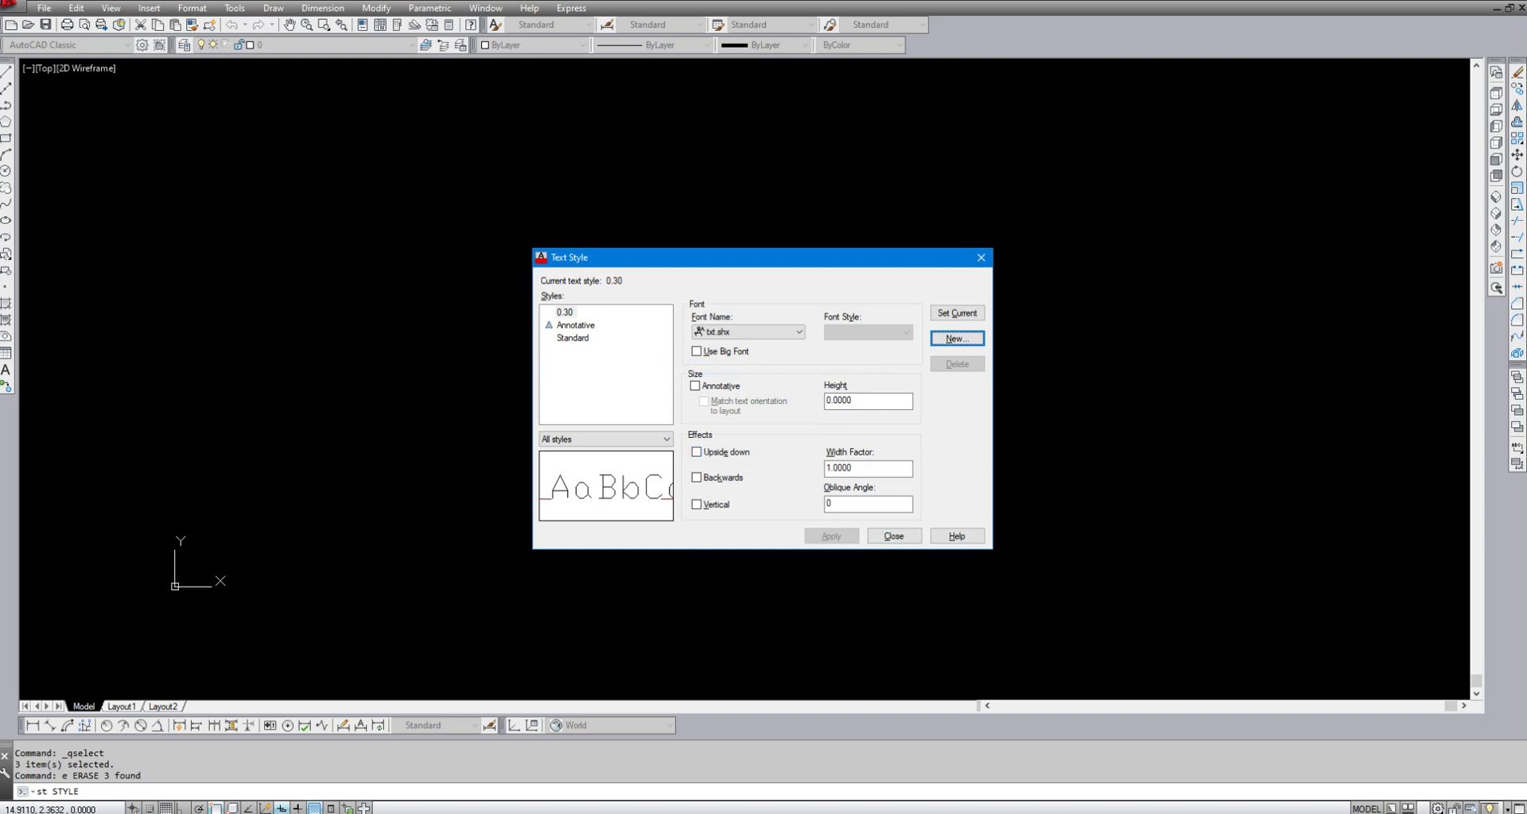
{"action": "left_click_drag", "start_coordinate": [868, 402], "coordinate": [820, 402]}
{"action": "type", "text": "0.3"}
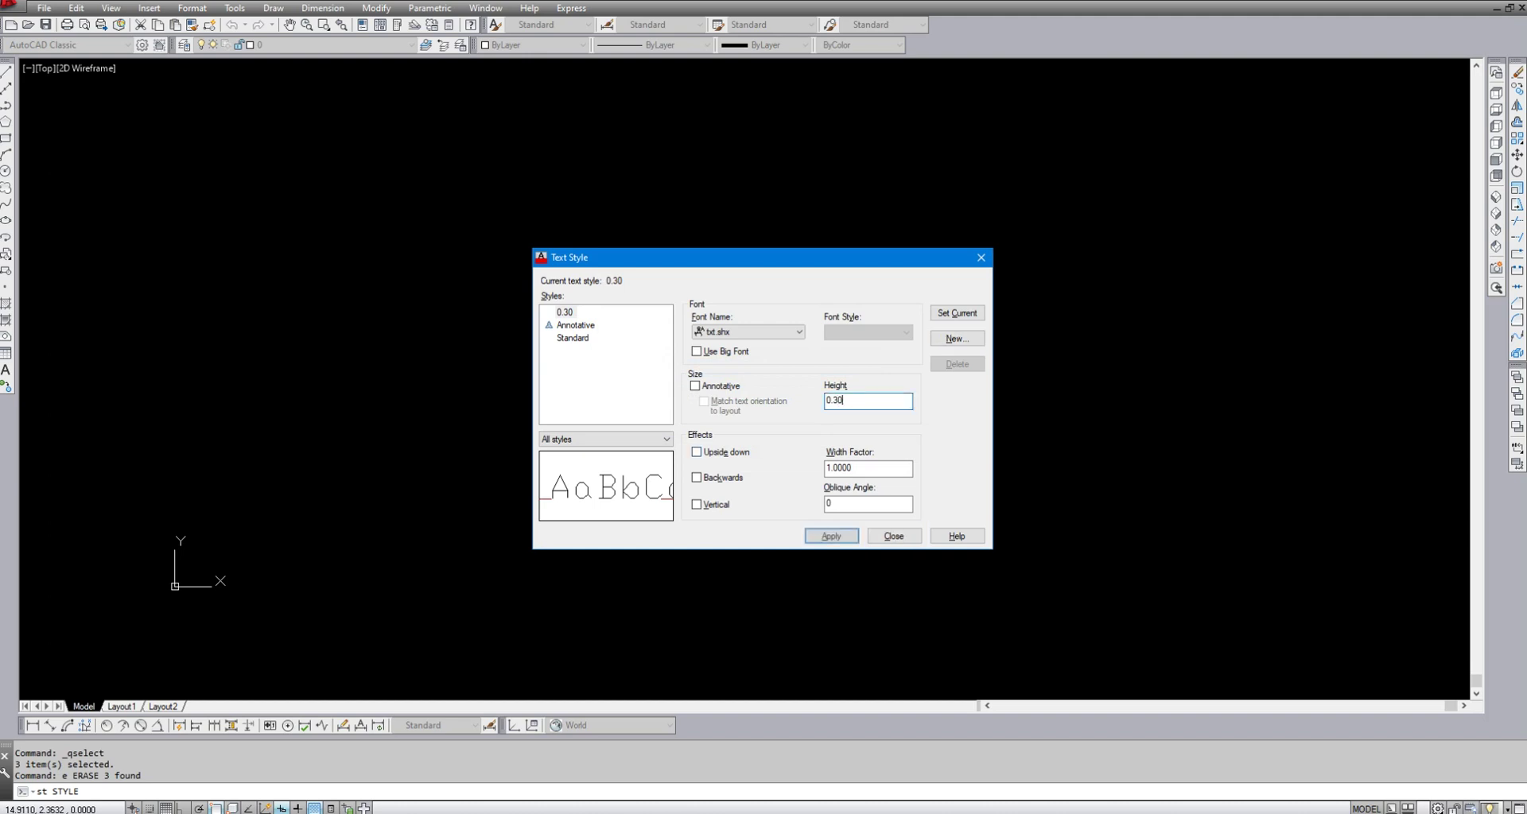
{"action": "key", "text": "Tab"}
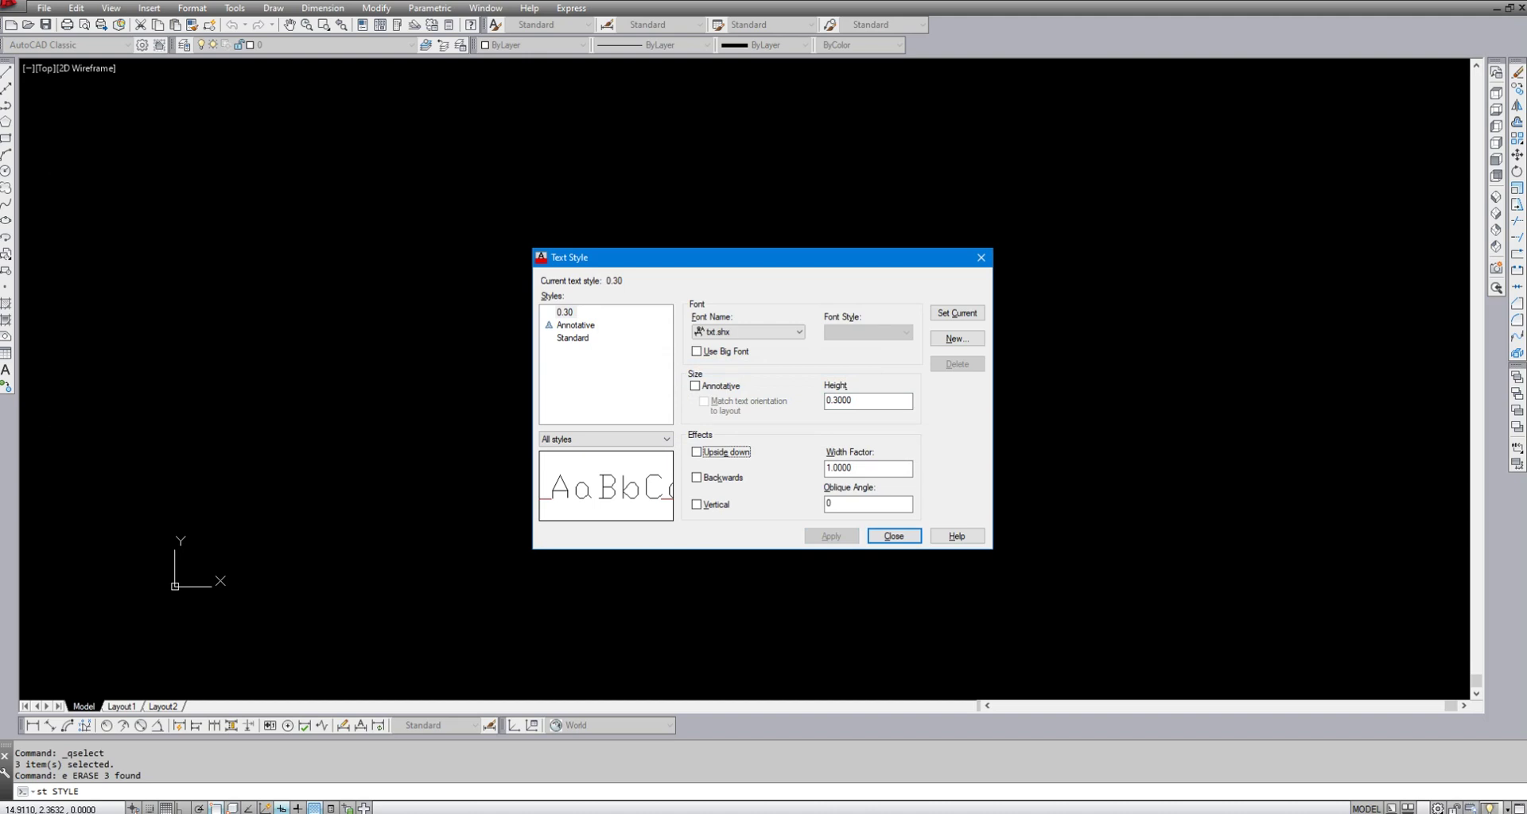
- Set the font of text style 0.30 to Arial Narrow, apply it, and make the style current
{"action": "left_click", "coordinate": [748, 333]}
{"action": "key", "text": "a"}
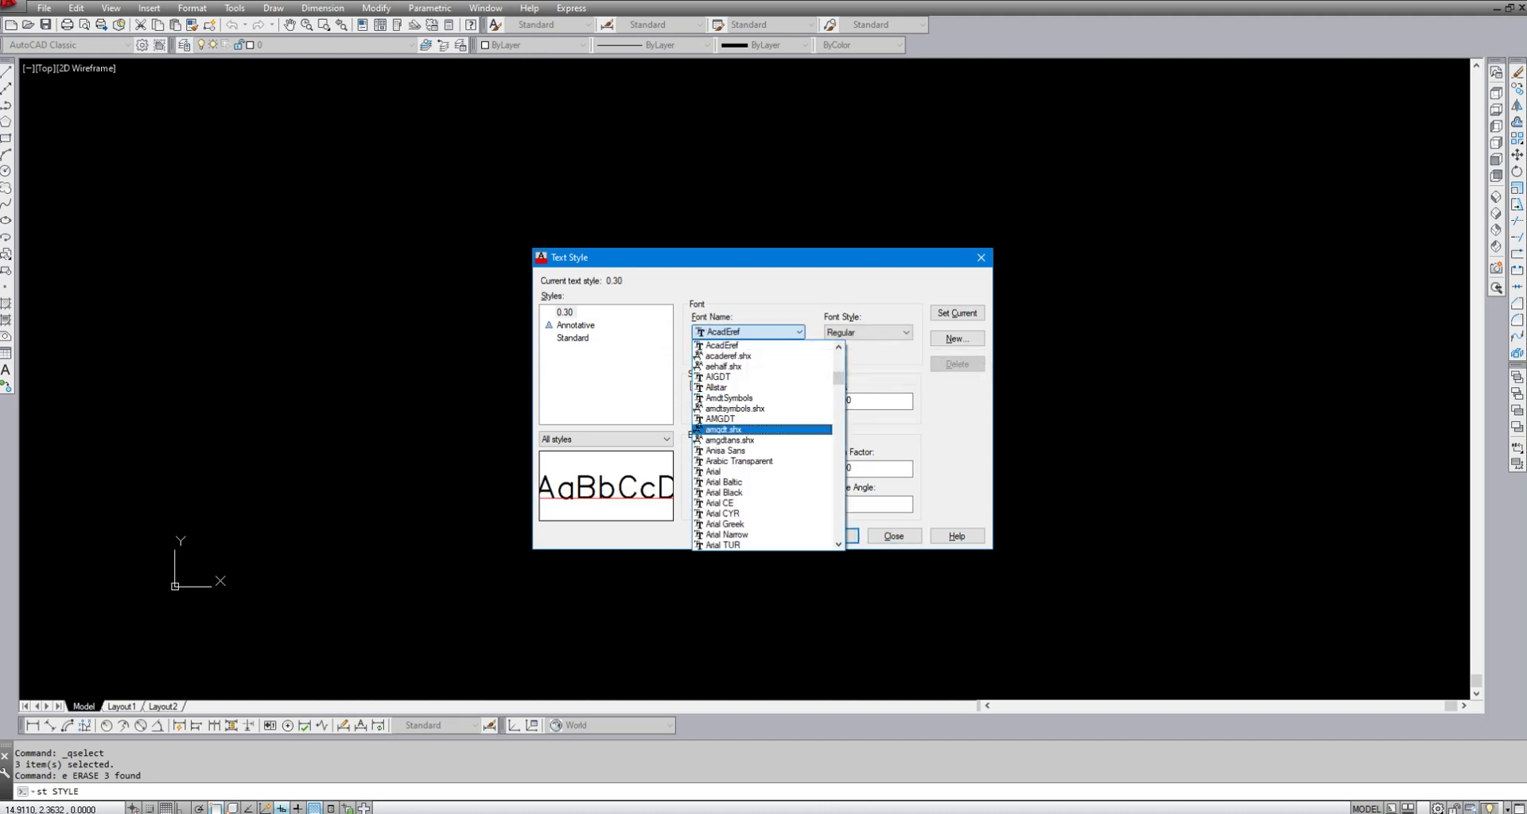
{"action": "left_click", "coordinate": [739, 536]}
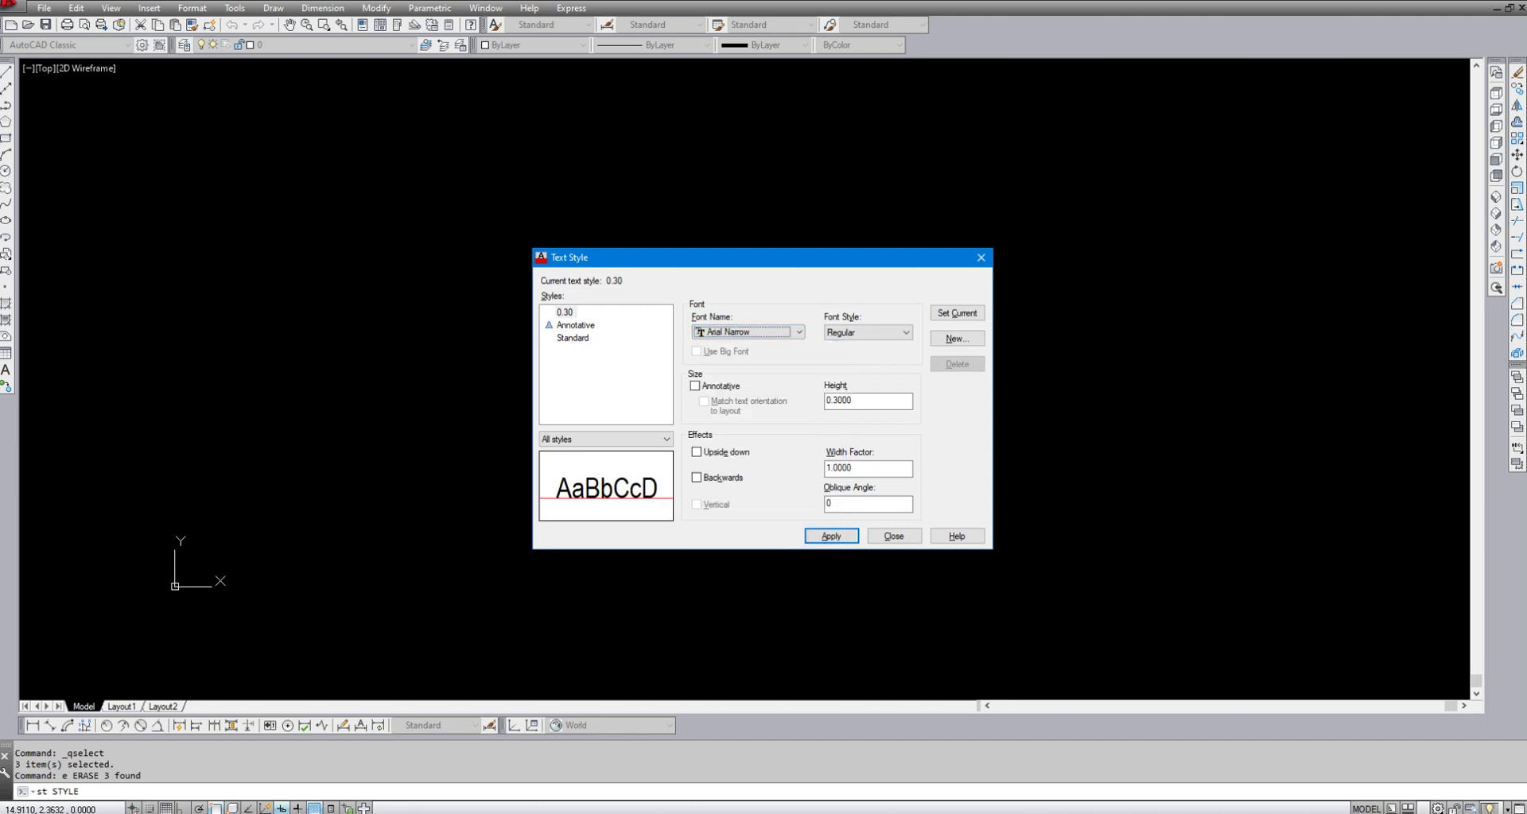
{"action": "key", "text": "Return"}
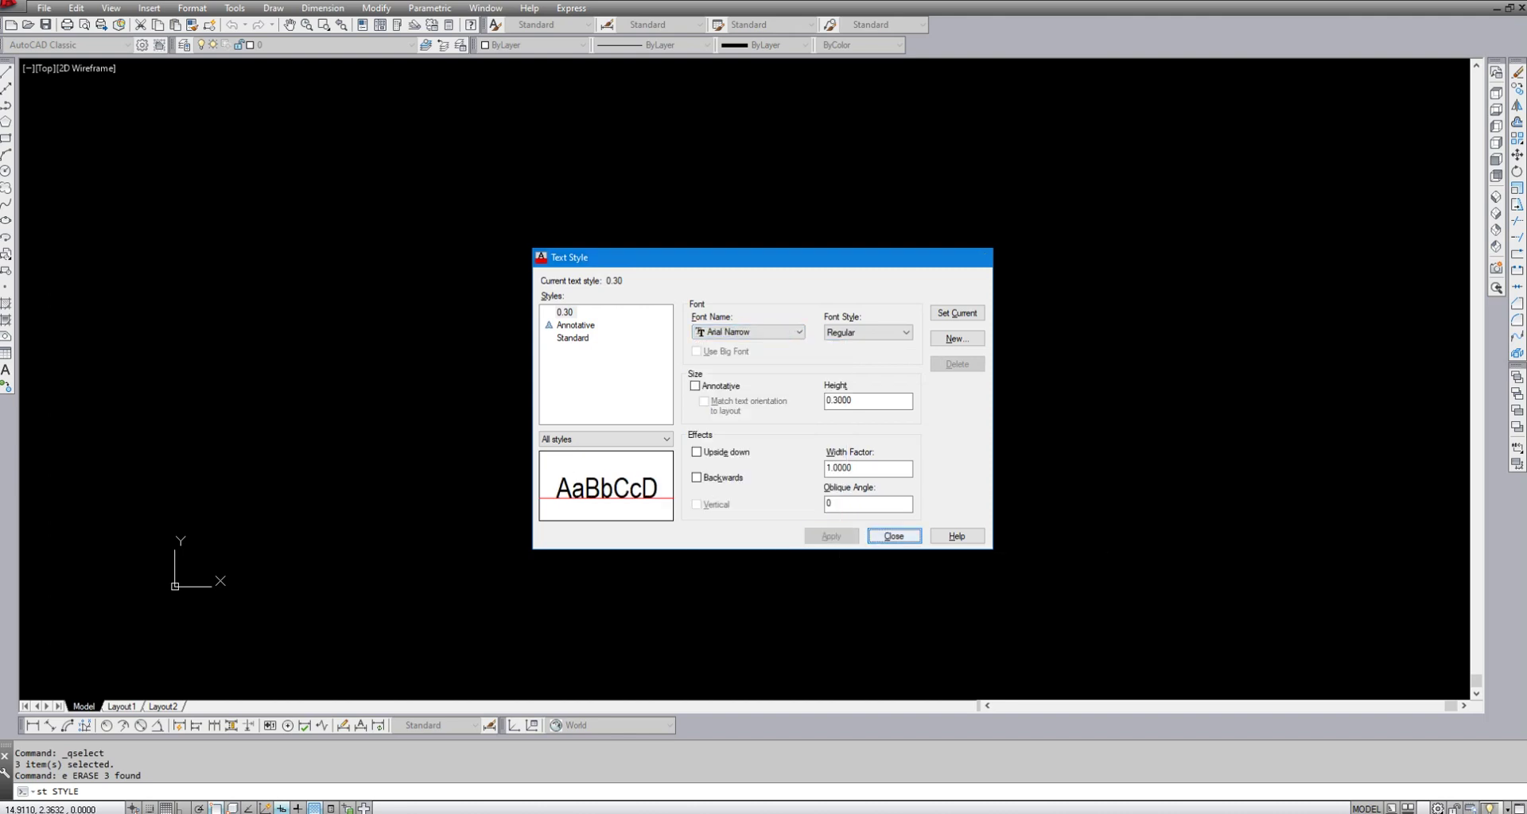
{"action": "left_click", "coordinate": [886, 535]}
{"action": "key", "text": "Return"}
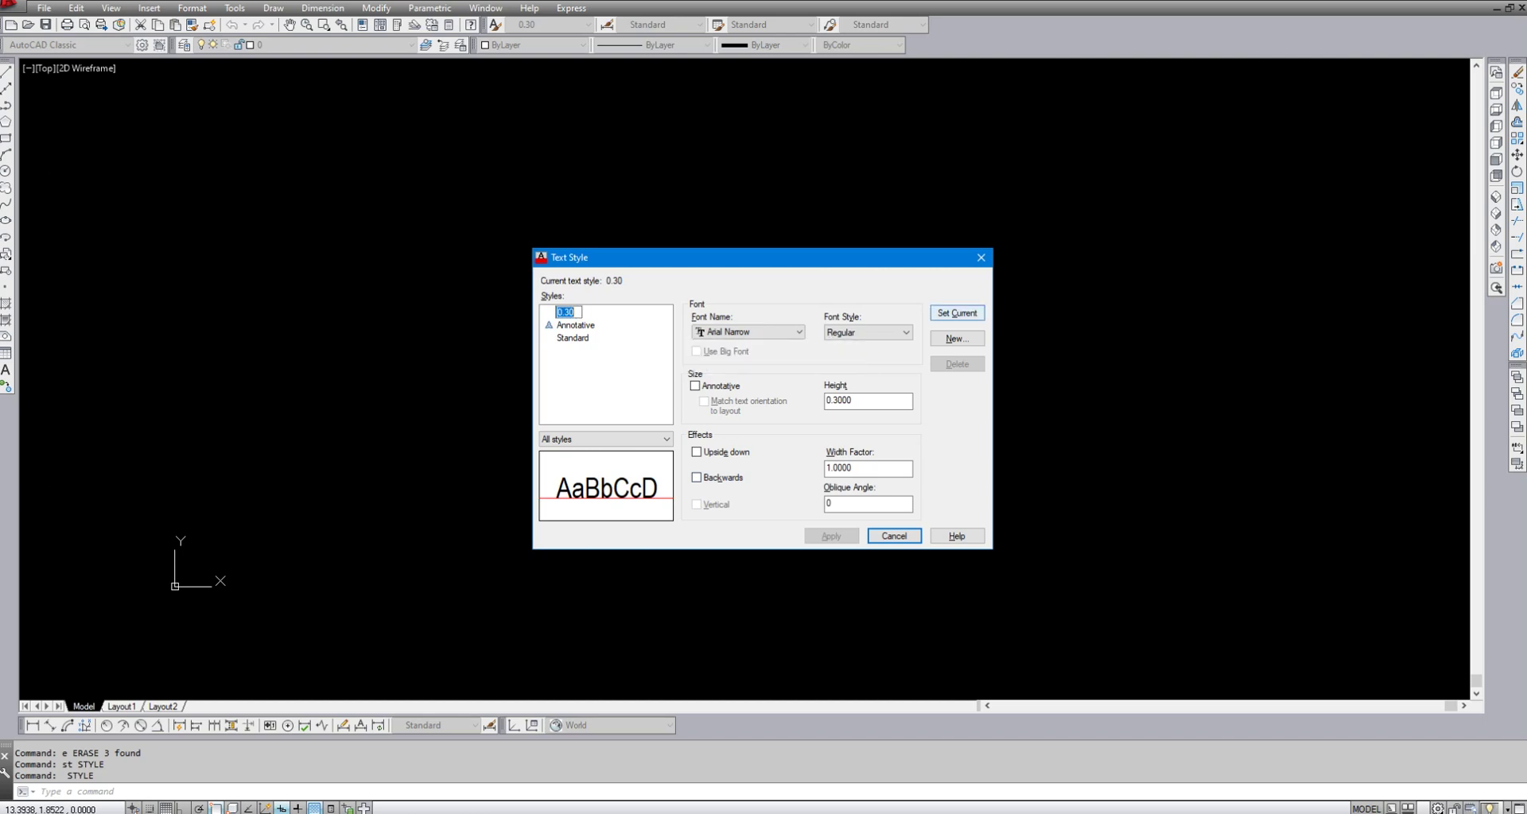
{"action": "left_click", "coordinate": [957, 313]}
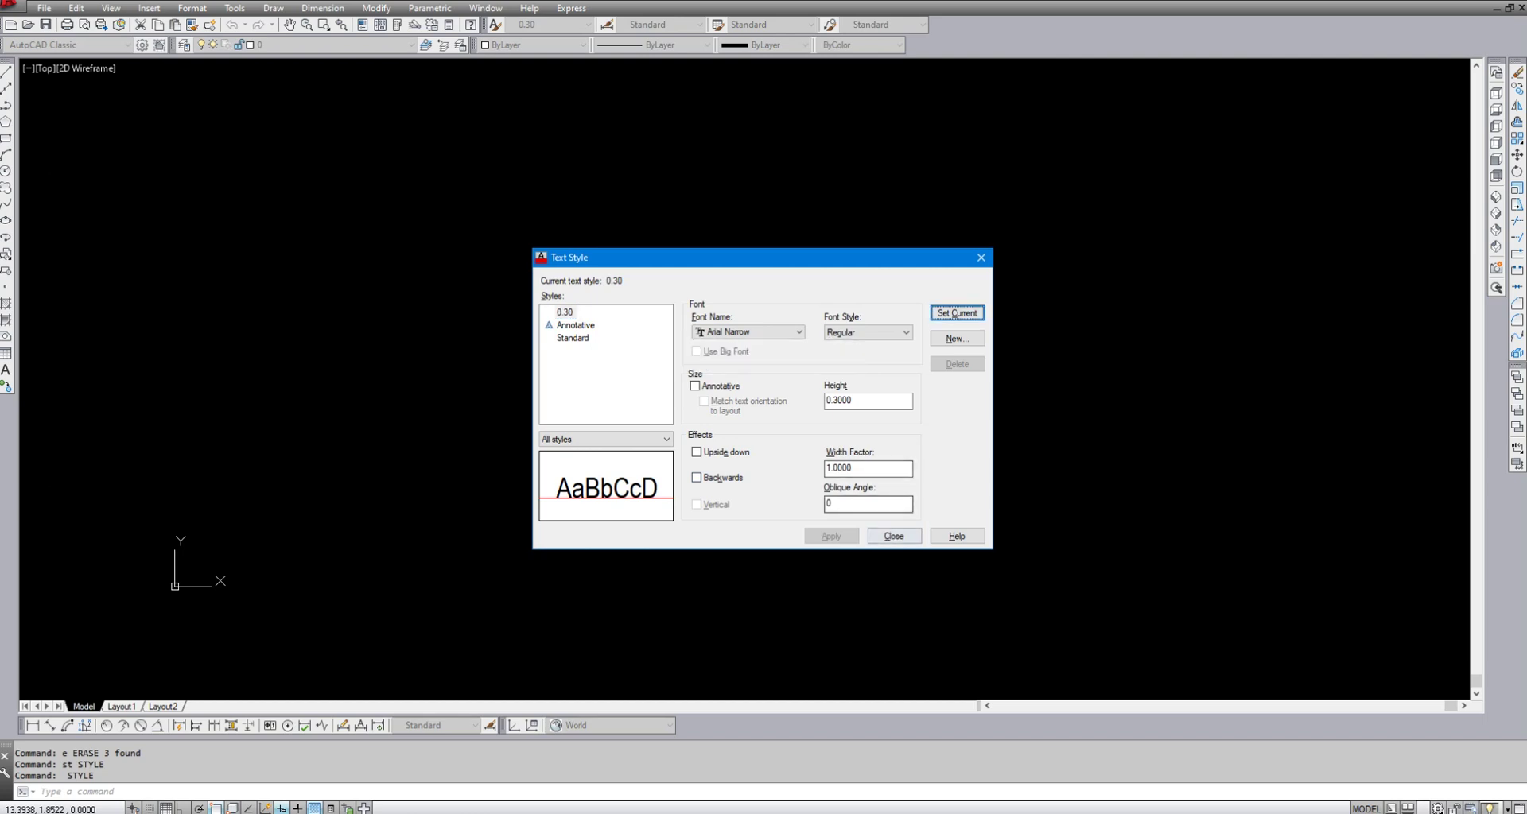
{"action": "left_click", "coordinate": [893, 536]}
{"action": "type", "text": "dt"}
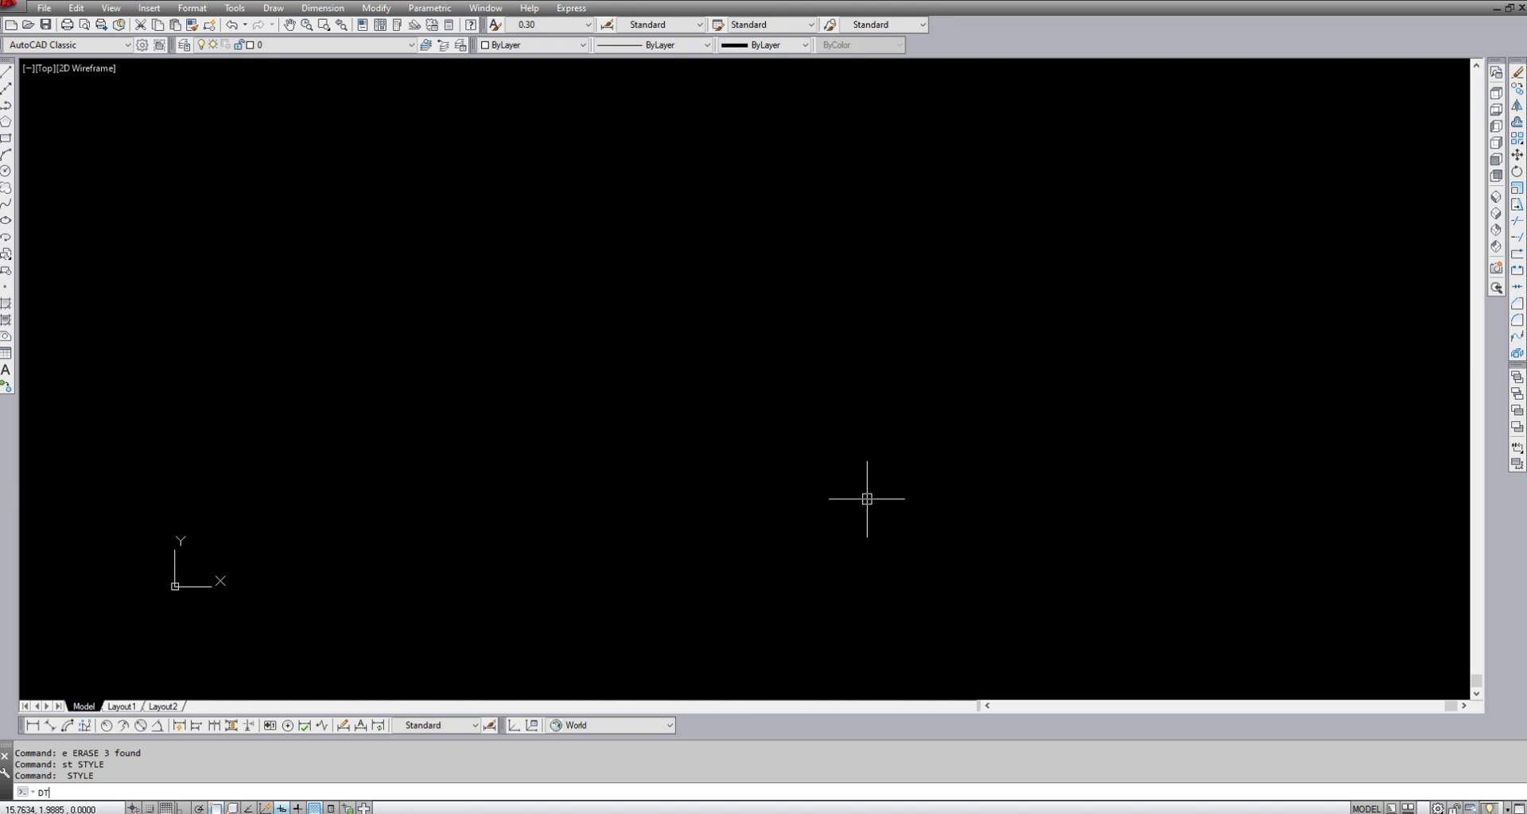
{"action": "key", "text": "Return"}
{"action": "left_click", "coordinate": [655, 495]}
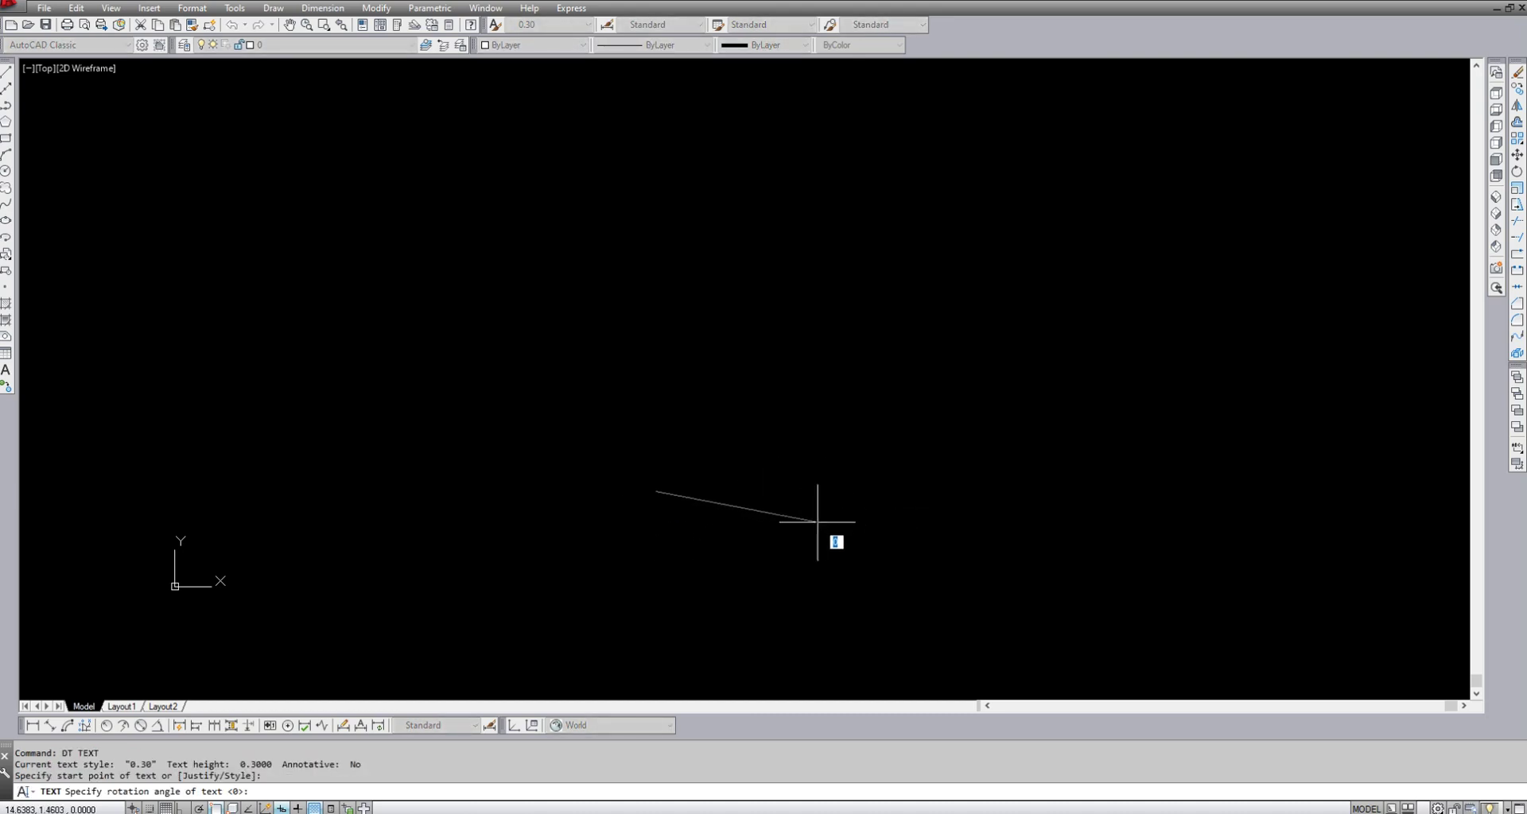
{"action": "key", "text": "Escape"}
- Turn on Ortho mode, and start and cancel the Multiline Text command
{"action": "key", "text": "F8"}
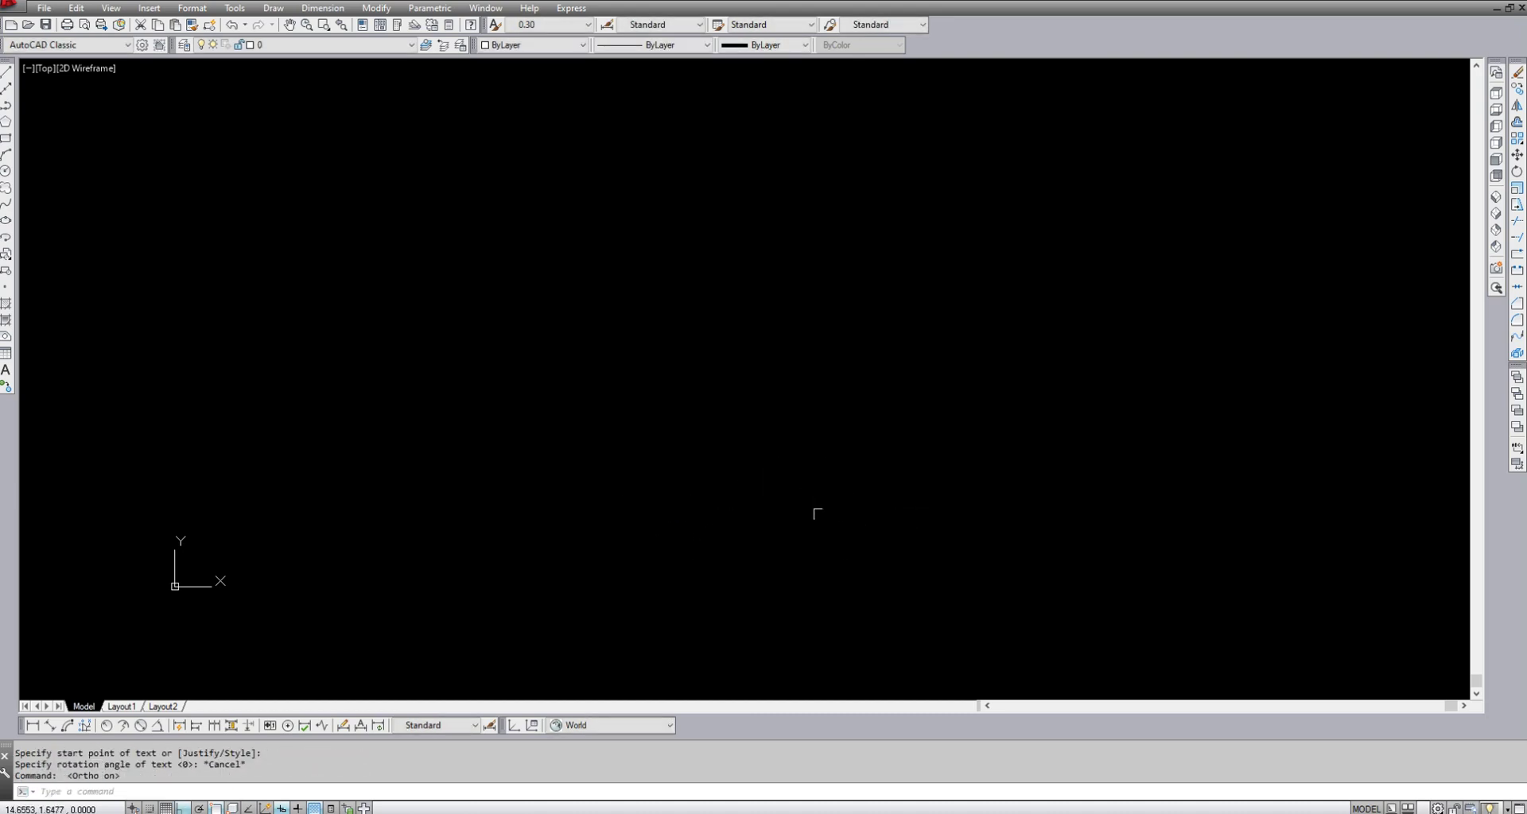
{"action": "type", "text": "t"}
{"action": "key", "text": "Return"}
{"action": "key", "text": "Escape"}
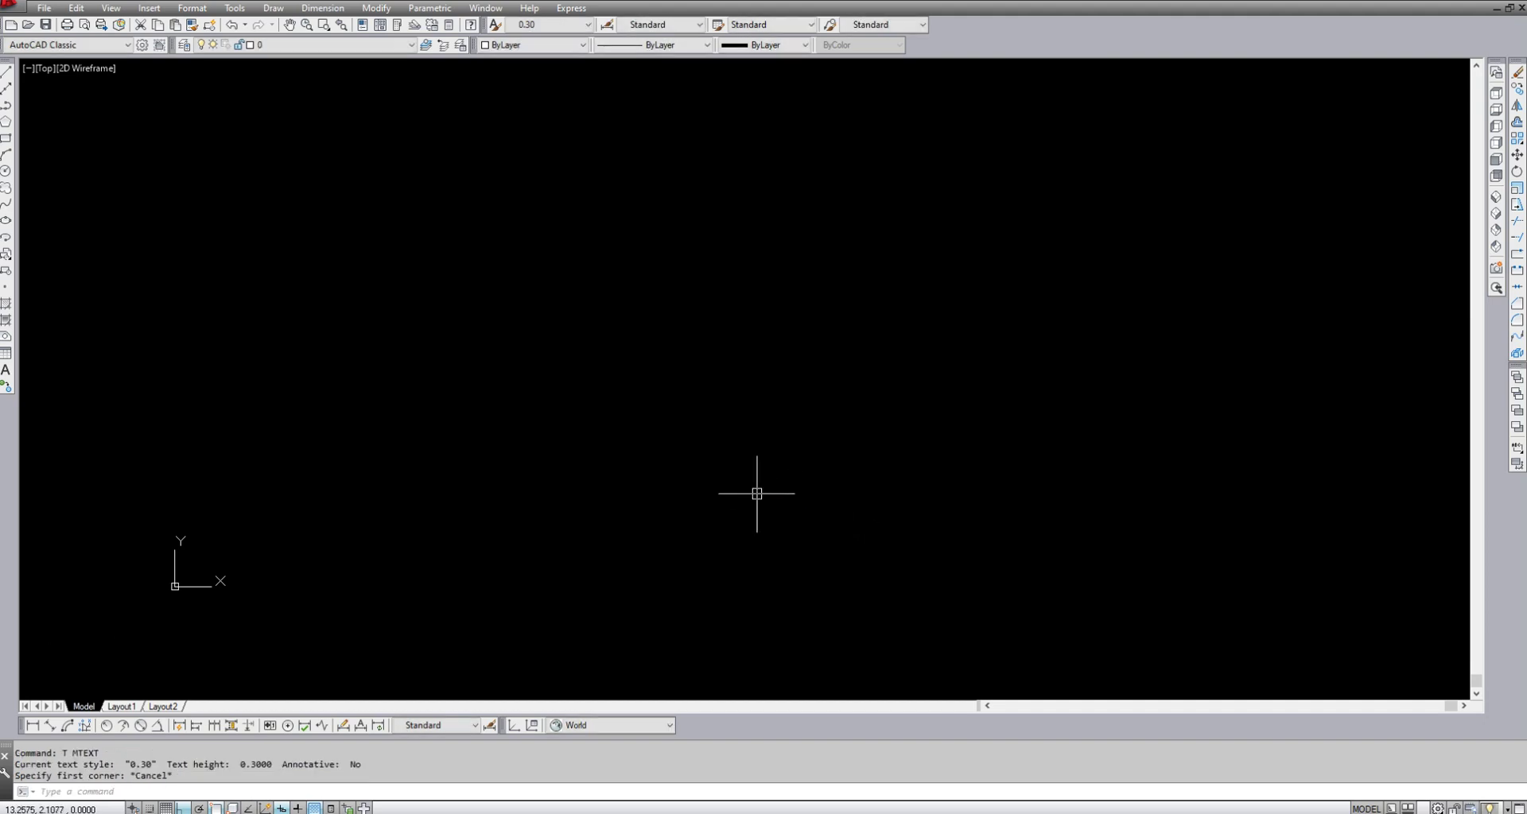
- Place a single-line text reading "Hallo" in the lower middle of the empty drawing, accepting the default rotation angle
{"action": "type", "text": "DT"}
{"action": "key", "text": "Return"}
{"action": "left_click", "coordinate": [665, 528]}
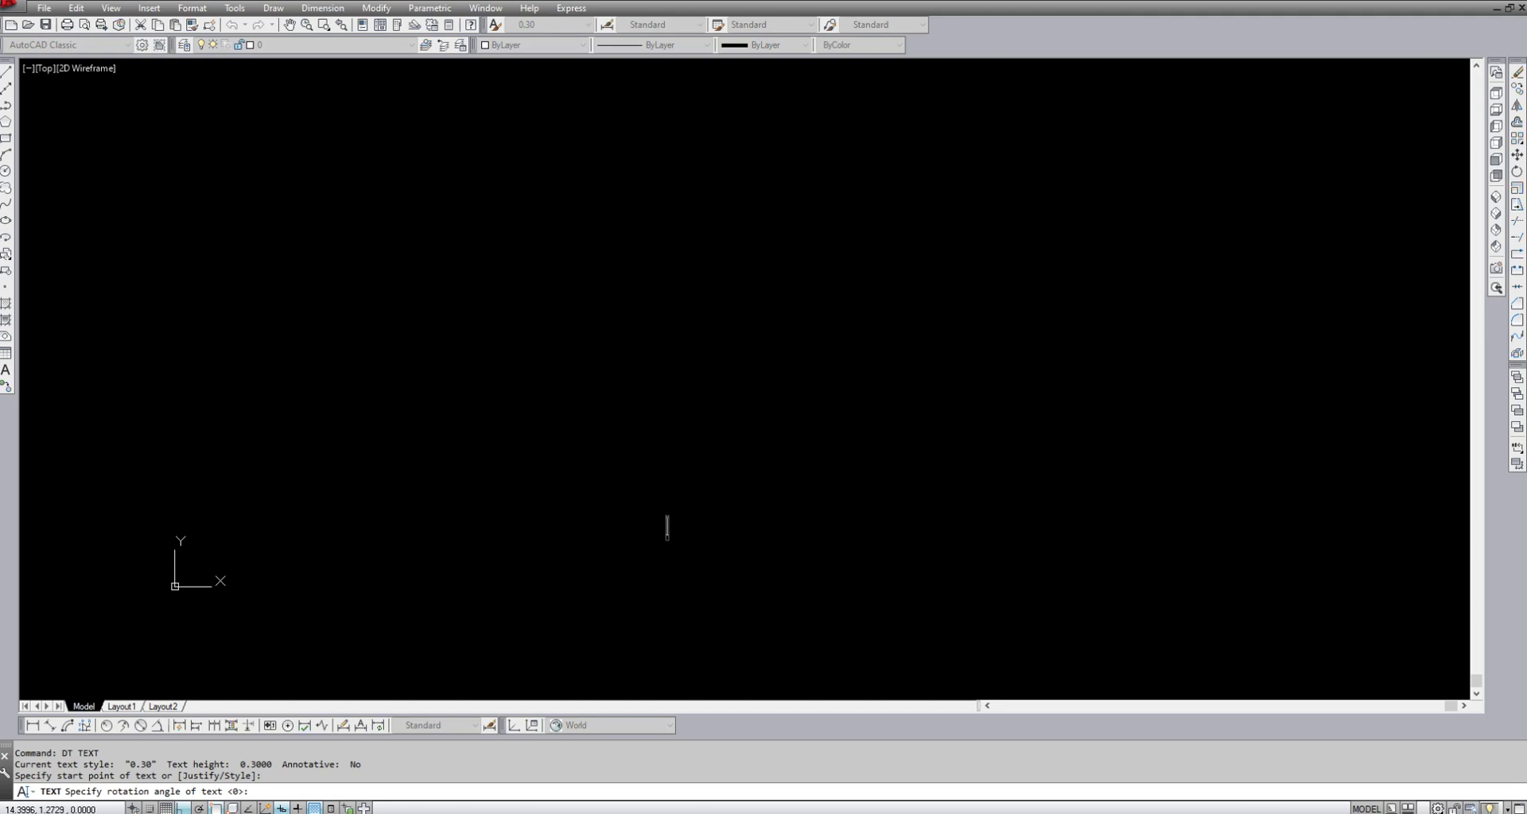
{"action": "type", "text": "hALLO"}
{"action": "key", "text": "BackSpace"}
{"action": "key", "text": "BackSpace"}
{"action": "key", "text": "BackSpace"}
{"action": "key", "text": "Return"}
{"action": "key", "text": "Return"}
- Copy the "Hallo" text once, straight above the original
{"action": "type", "text": "co"}
{"action": "key", "text": "Return"}
{"action": "left_click", "coordinate": [730, 617]}
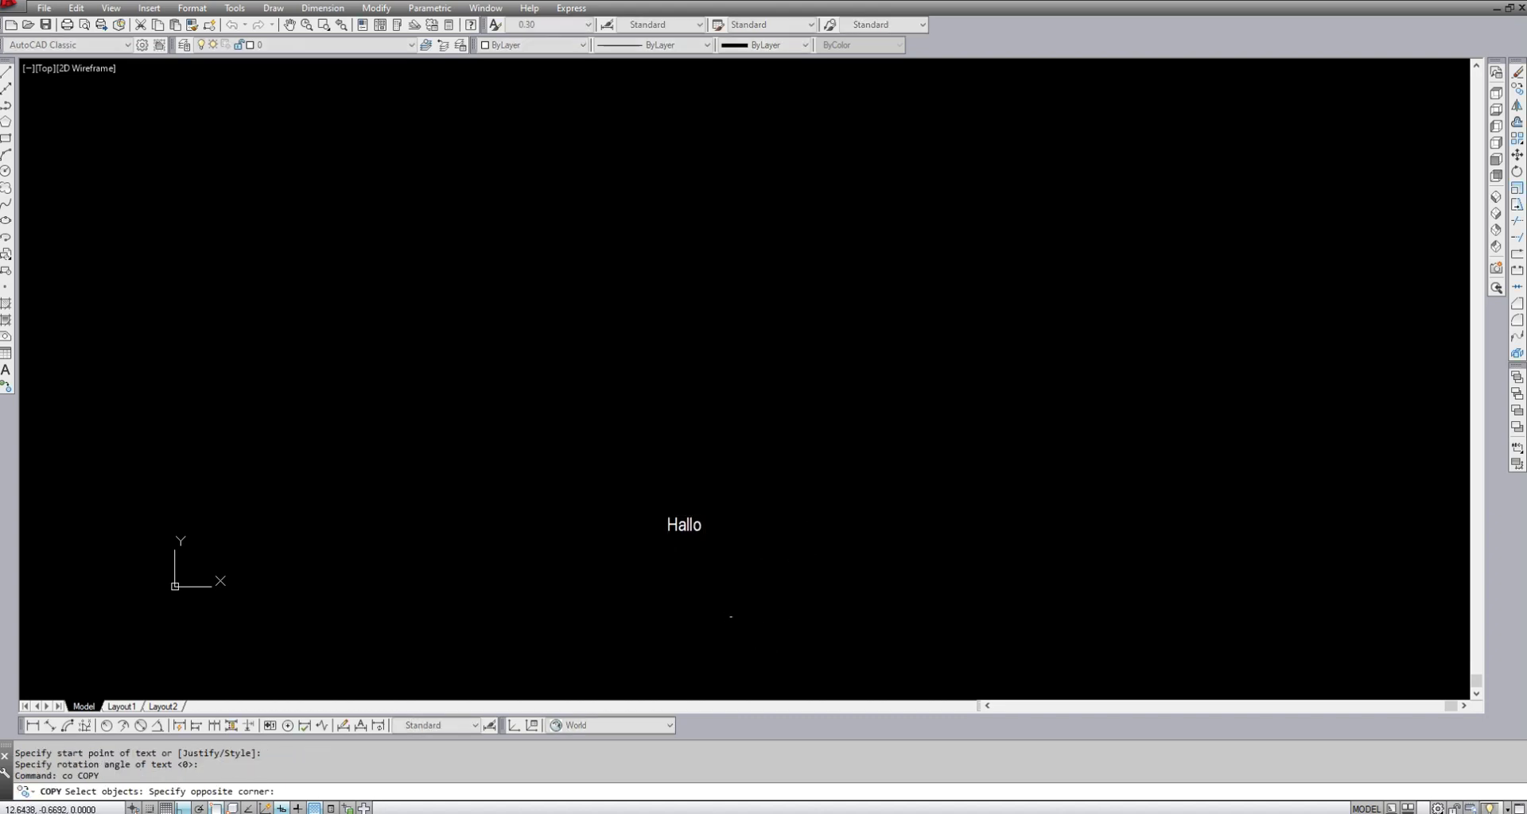
{"action": "left_click", "coordinate": [660, 487]}
{"action": "key", "text": "Return"}
{"action": "left_click", "coordinate": [699, 526]}
{"action": "left_click", "coordinate": [715, 409]}
{"action": "key", "text": "Return"}
- Copy the upper "Hallo" text horizontally to its right
{"action": "key", "text": "Return"}
{"action": "left_click", "coordinate": [713, 431]}
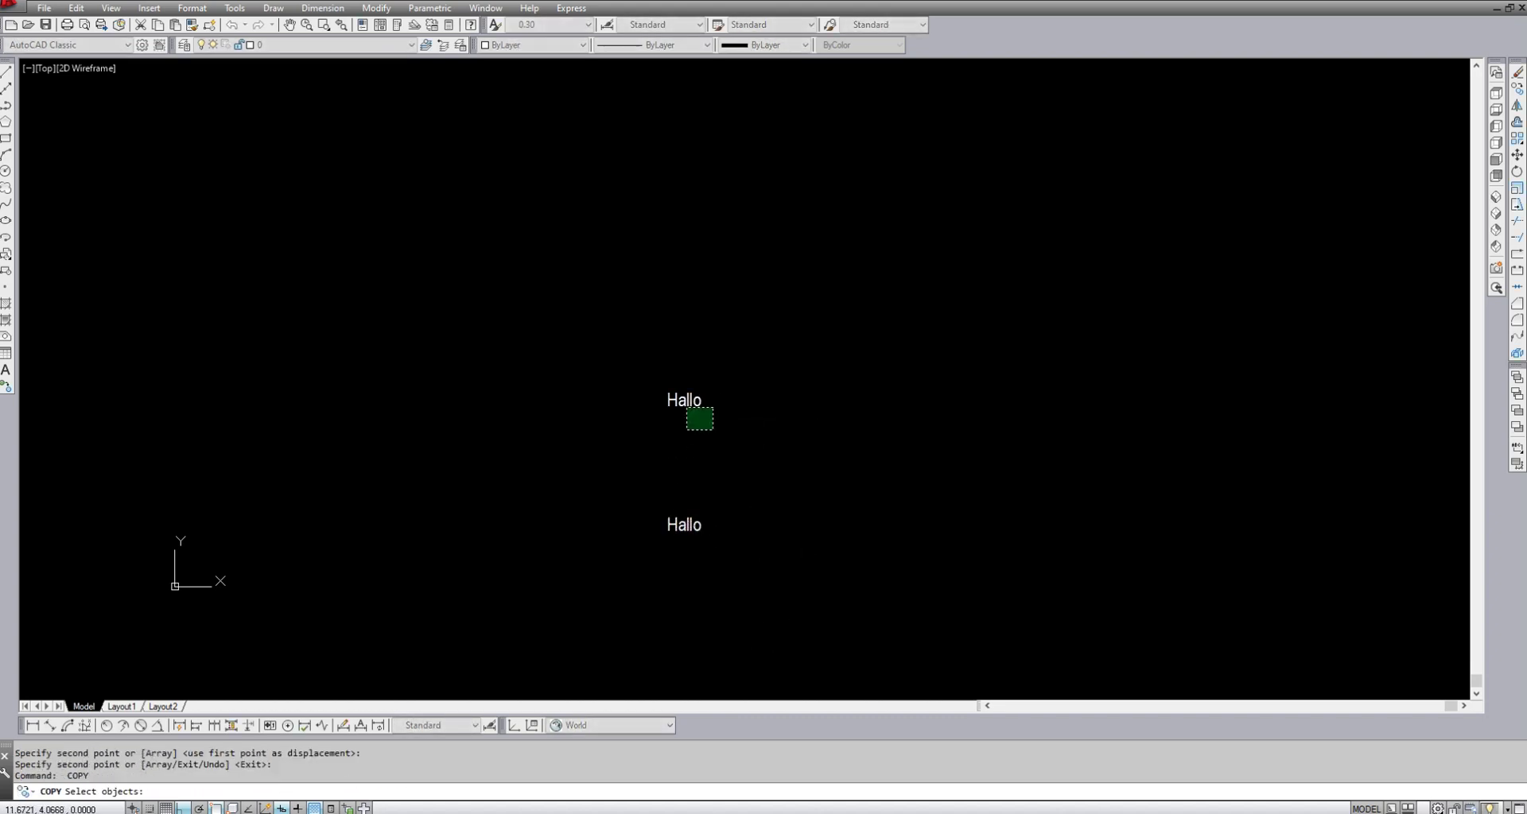
{"action": "left_click", "coordinate": [668, 387]}
{"action": "key", "text": "Return"}
{"action": "left_click", "coordinate": [704, 422]}
{"action": "left_click", "coordinate": [890, 456]}
{"action": "key", "text": "Return"}
- Copy the right-hand "Hallo" text once, straight above the original
{"action": "key", "text": "Return"}
{"action": "left_click", "coordinate": [899, 429]}
{"action": "left_click", "coordinate": [835, 361]}
{"action": "key", "text": "Return"}
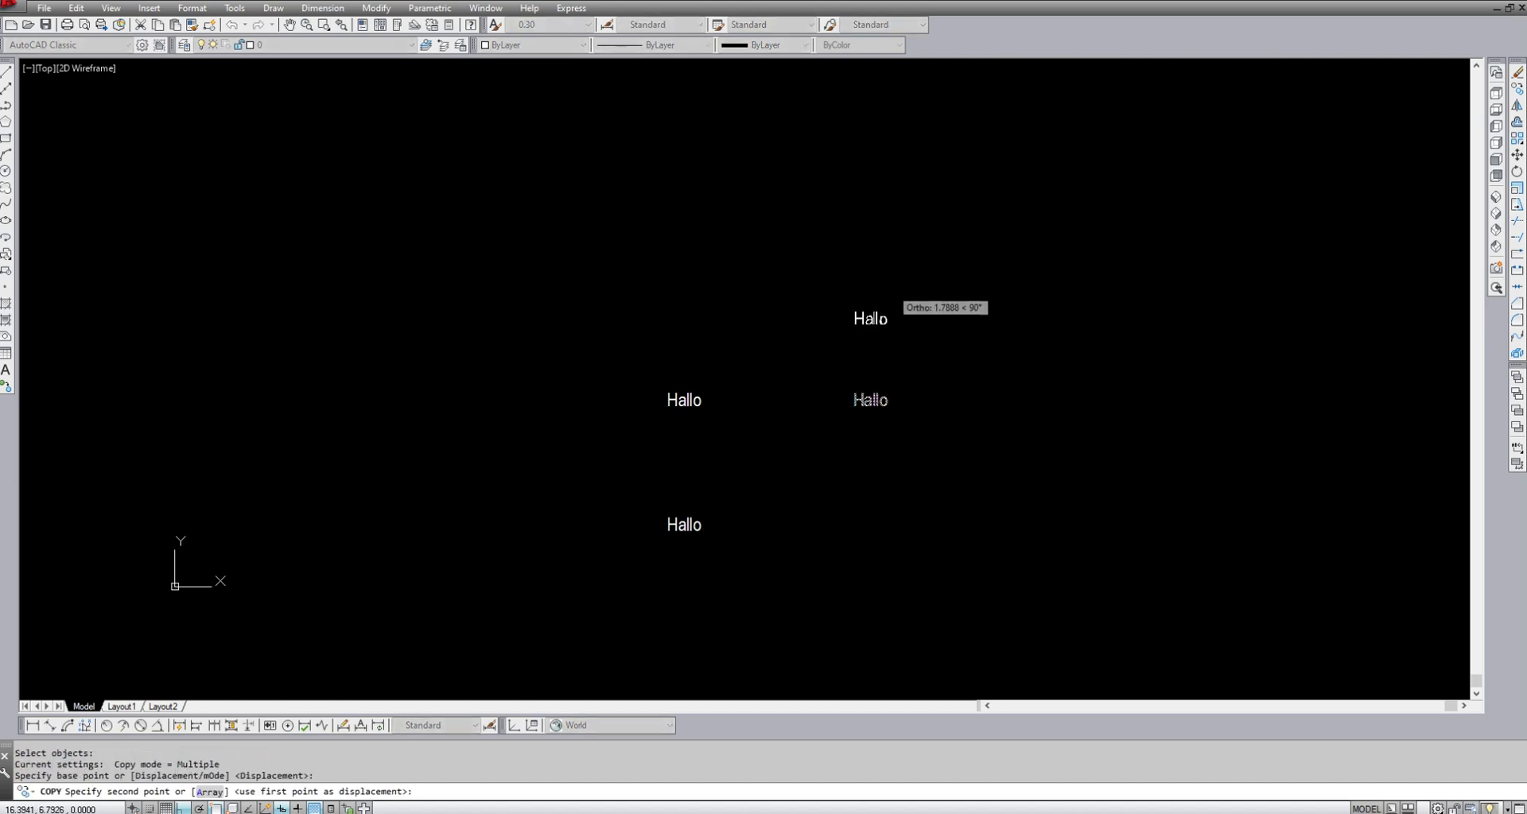
{"action": "left_click", "coordinate": [910, 287]}
{"action": "key", "text": "Return"}
- Change the wording of the topmost "Hallo" text to "Pre DCR"
{"action": "type", "text": "ed"}
{"action": "key", "text": "Return"}
{"action": "left_click", "coordinate": [870, 318]}
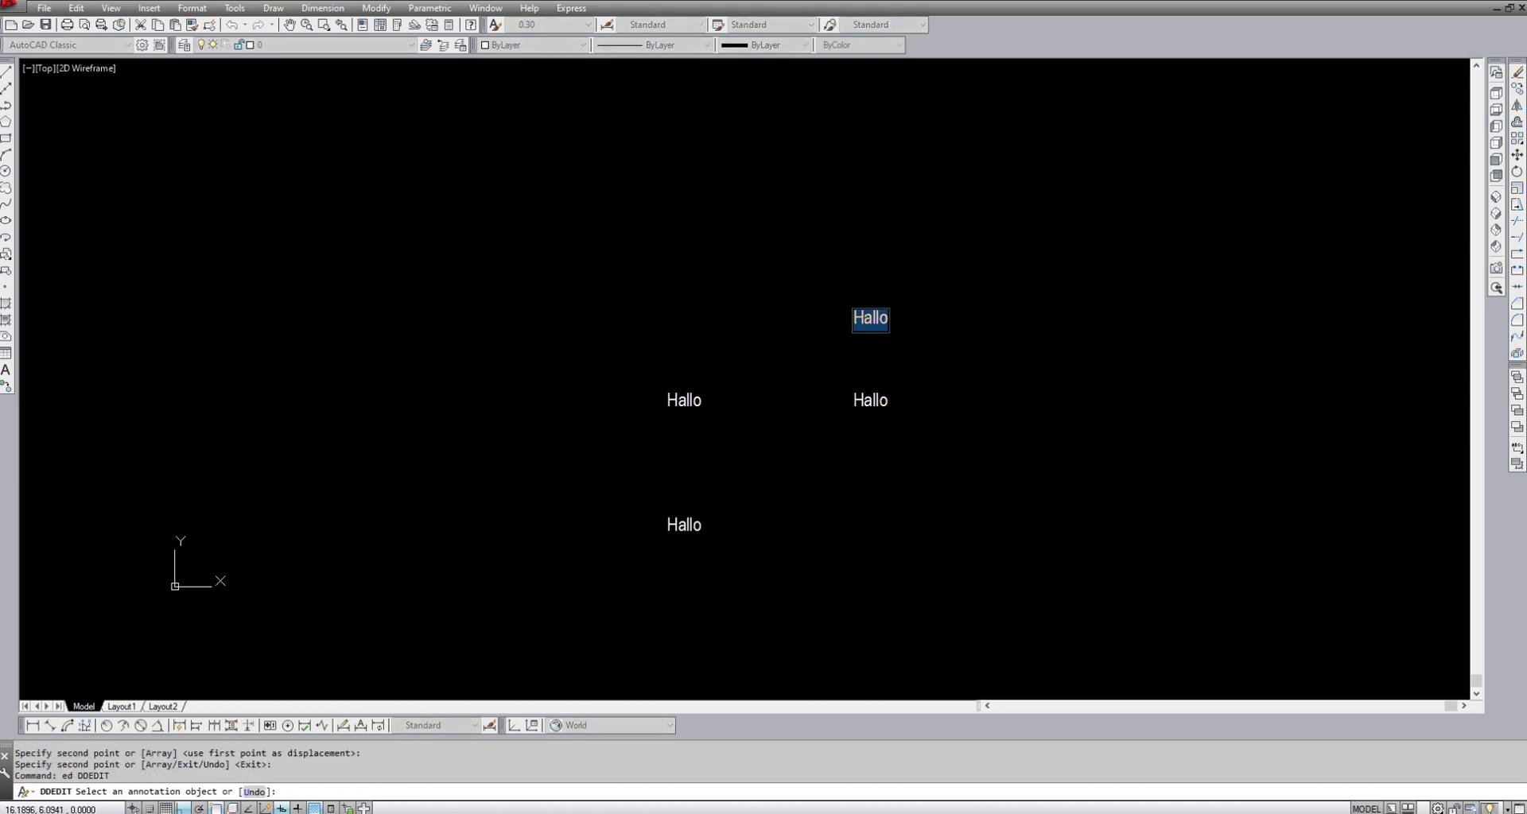
{"action": "type", "text": "Pre DCR"}
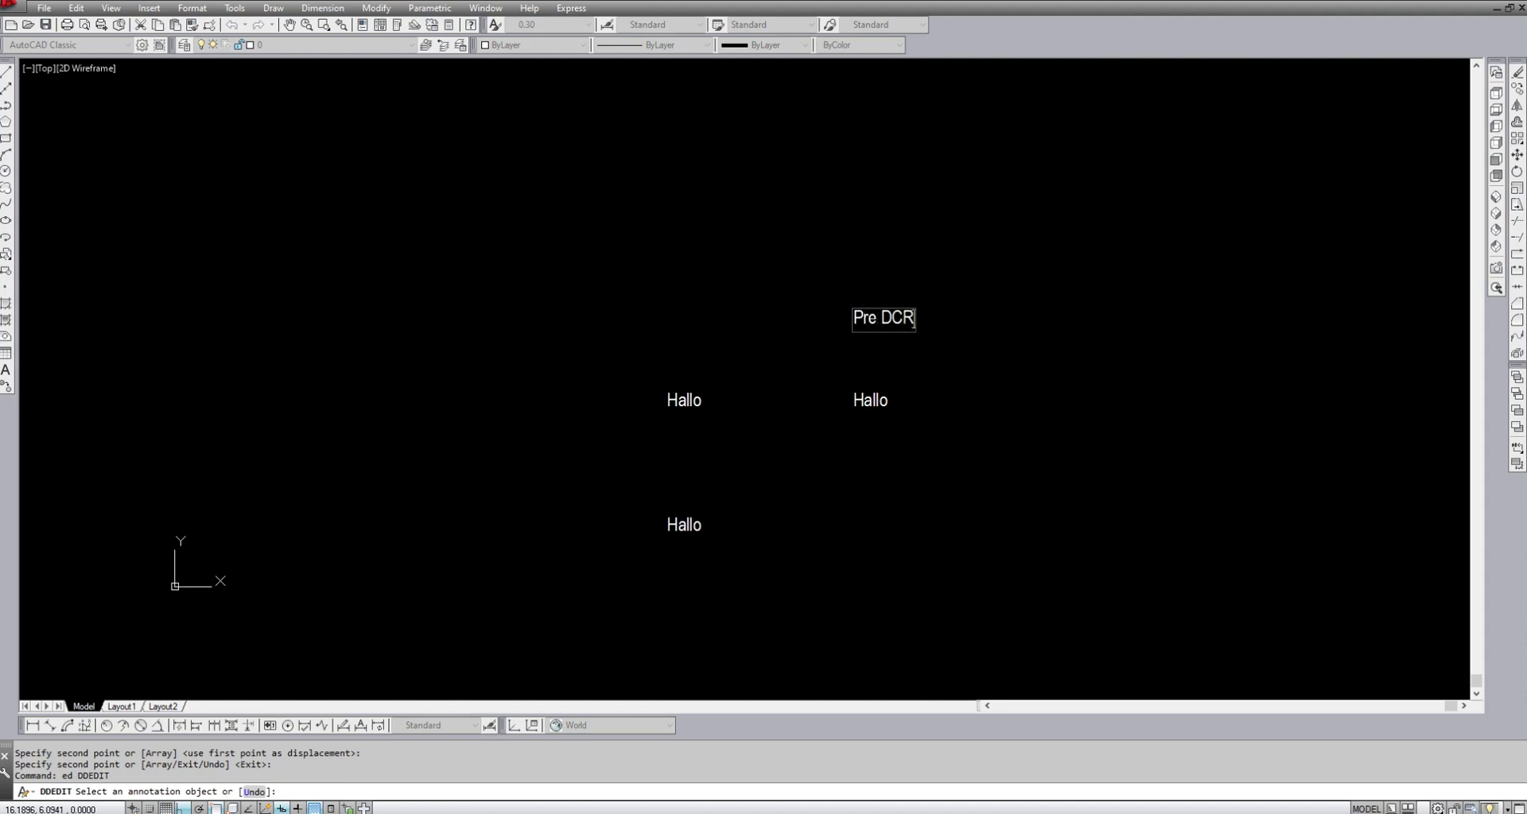
{"action": "key", "text": "Return"}
{"action": "key", "text": "Escape"}
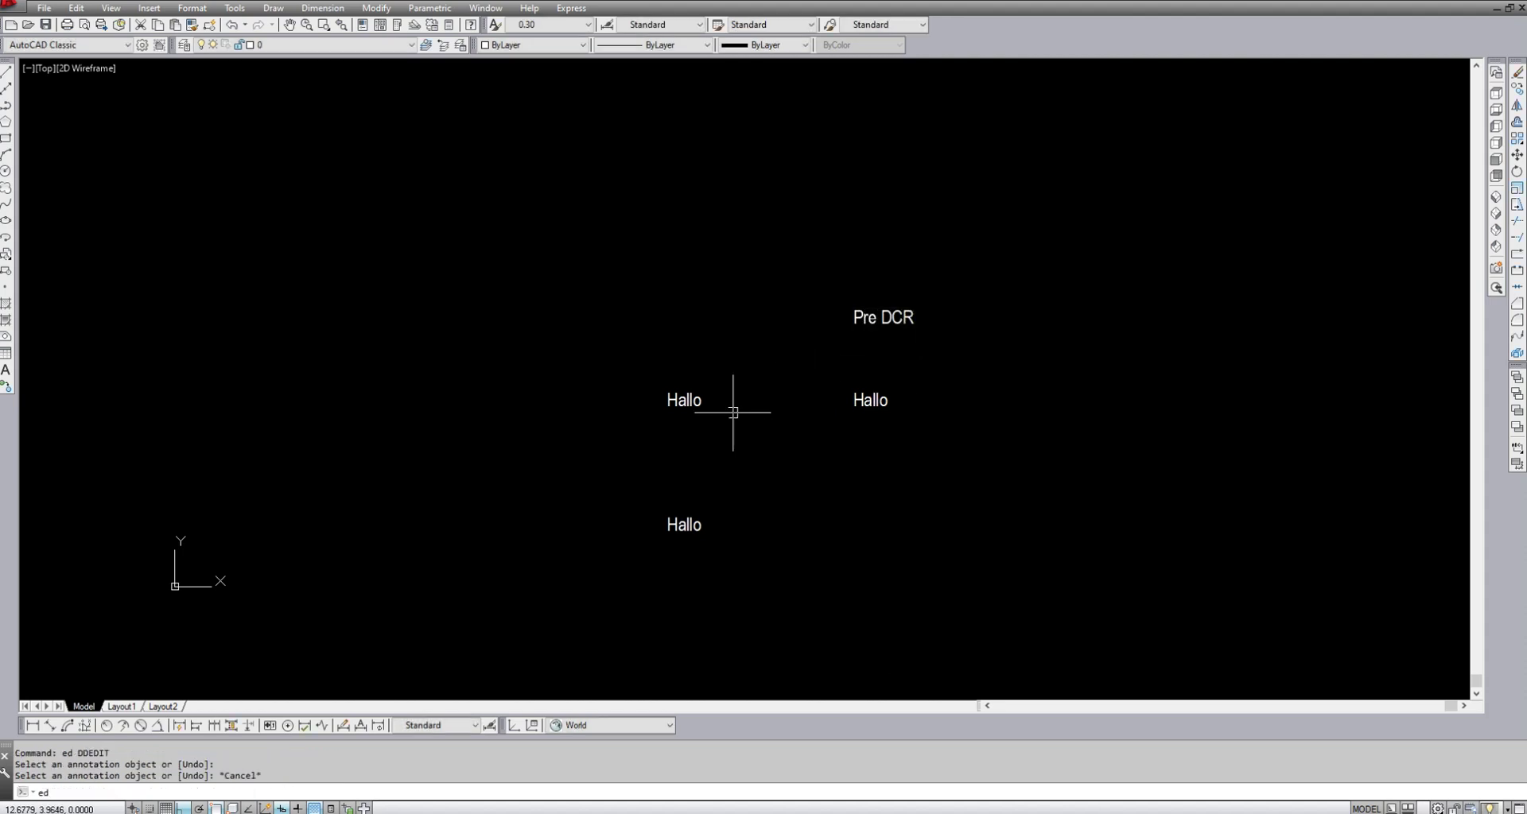
- Change the wording of the "Hallo" text directly above the lowest one to "Auto CAD"
{"action": "key", "text": "Return"}
{"action": "left_click", "coordinate": [684, 401]}
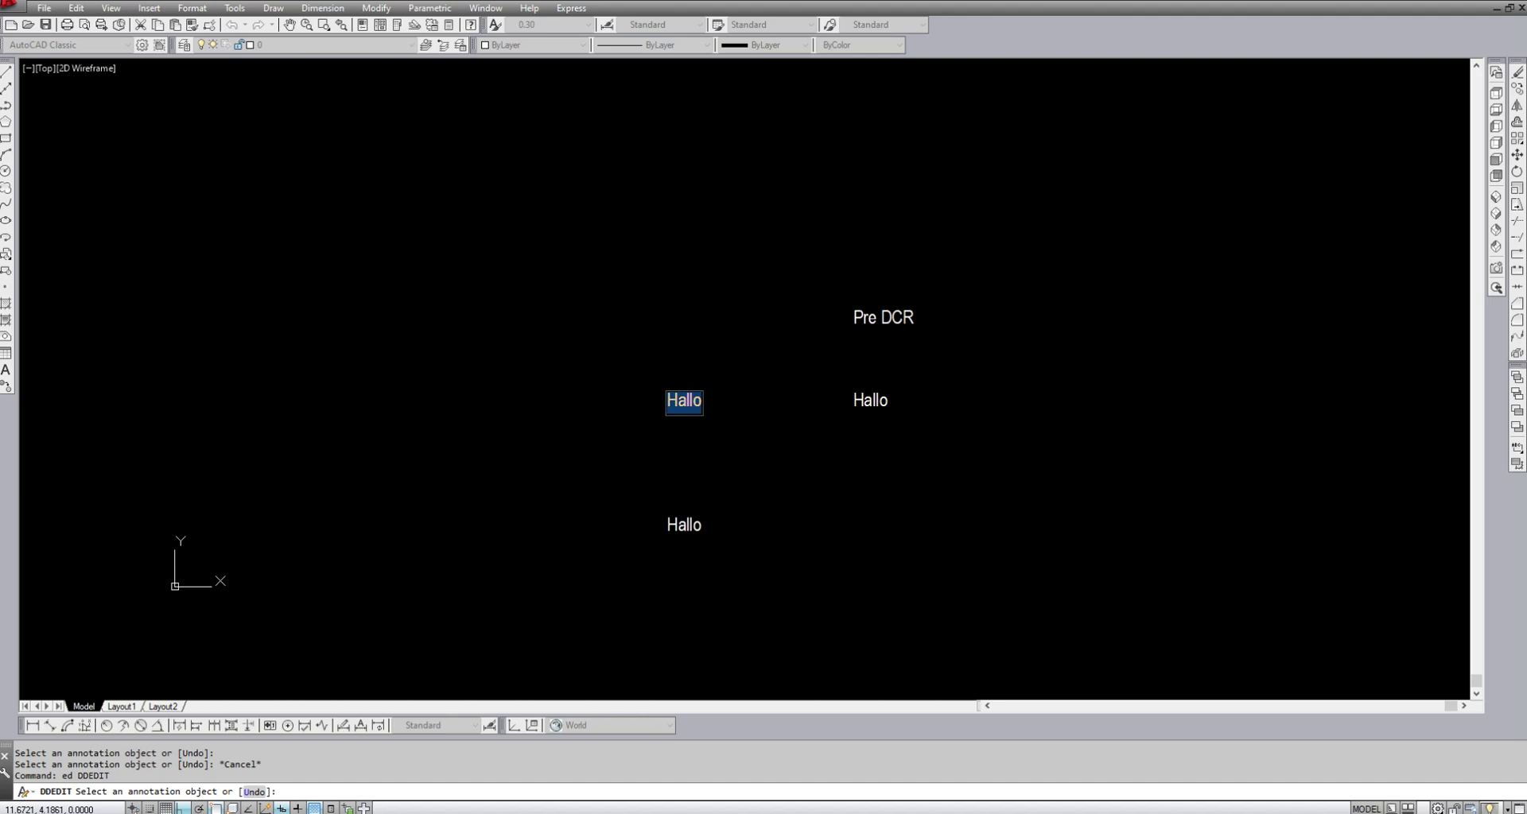
{"action": "type", "text": "Auto CAD"}
{"action": "key", "text": "Return"}
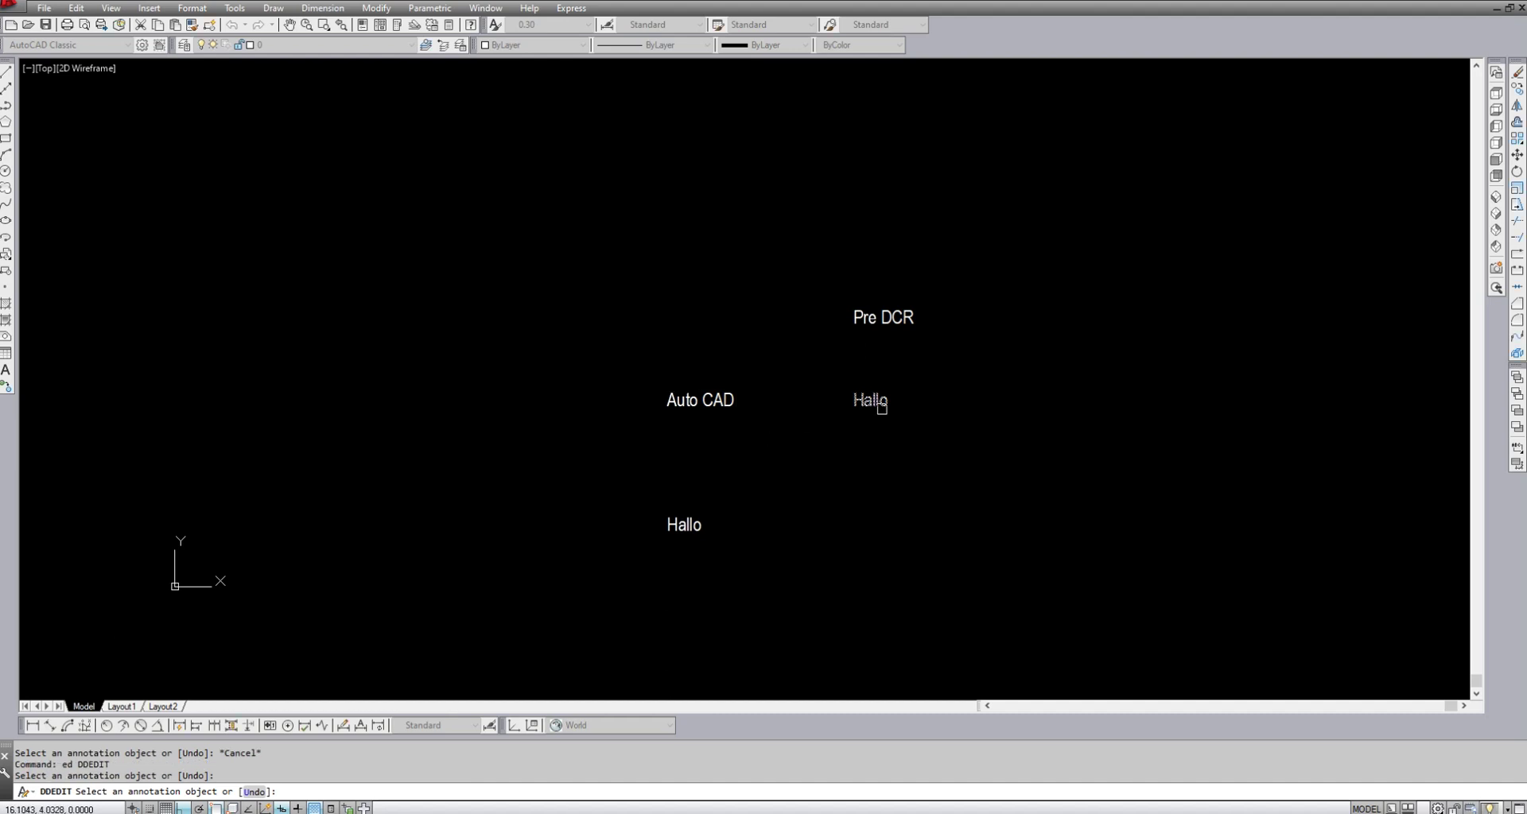
- Change the wording of the "Hallo" text below "Pre DCR" to "Computer" and end text editing
{"action": "left_click", "coordinate": [871, 401]}
{"action": "type", "text": "Computer"}
{"action": "key", "text": "Return"}
{"action": "key", "text": "Return"}
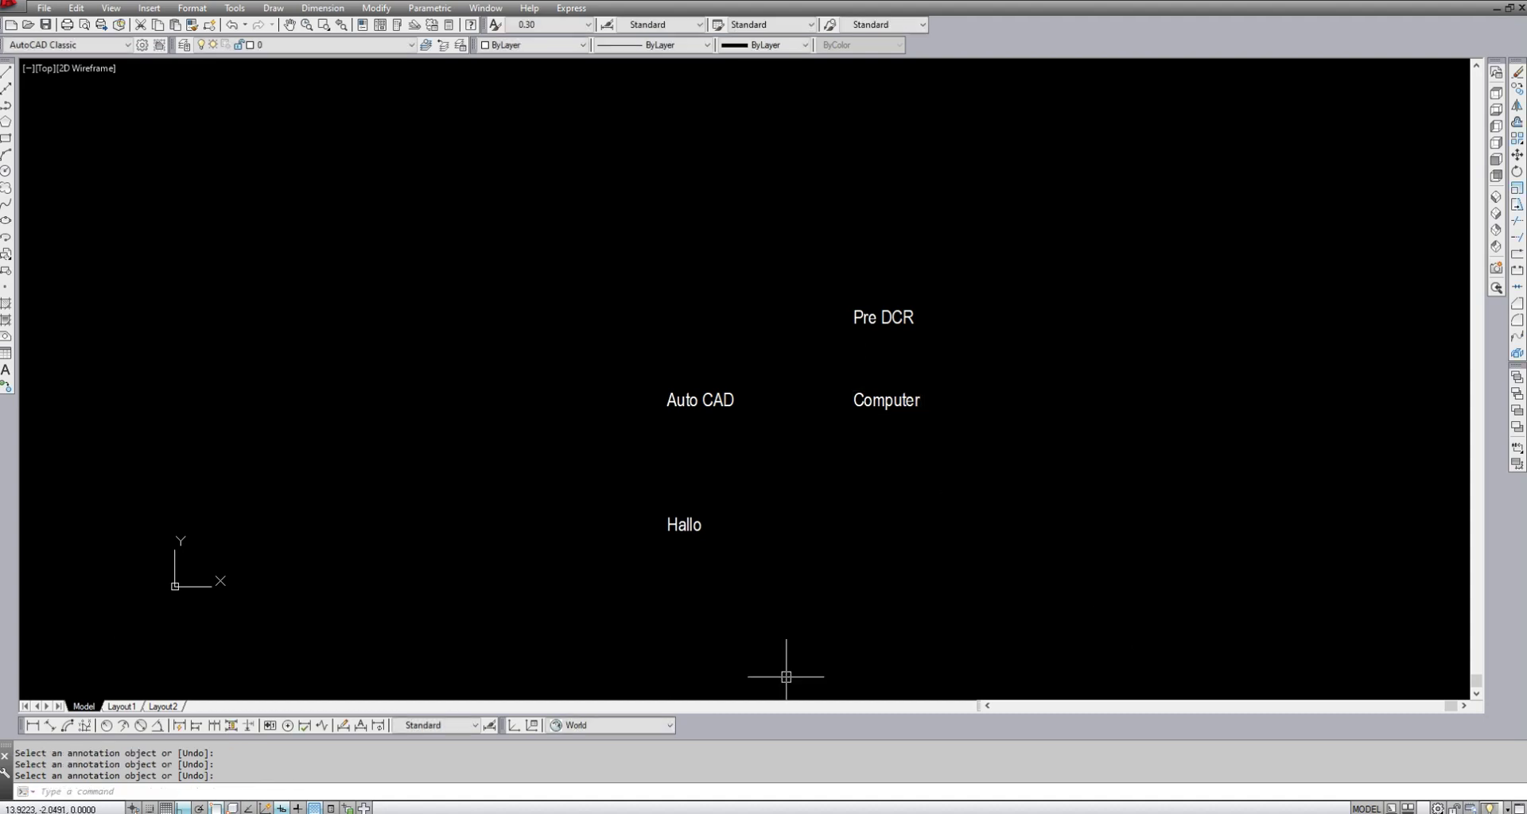
- Quick-select all Text objects in the entire drawing whose Style equals 0.30, and clear the selection
{"action": "left_click", "coordinate": [234, 8]}
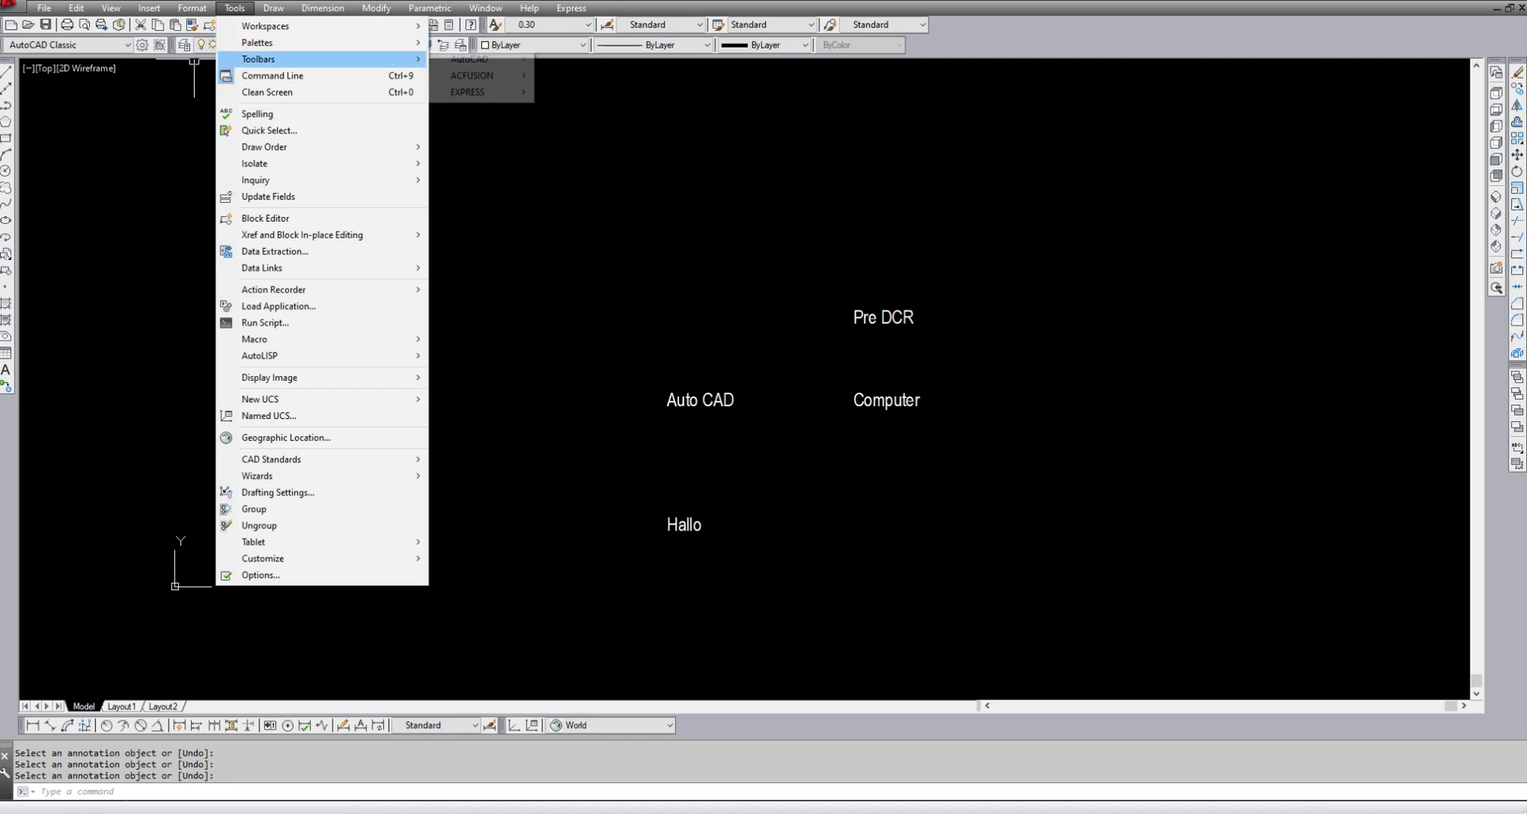
{"action": "left_click", "coordinate": [269, 130]}
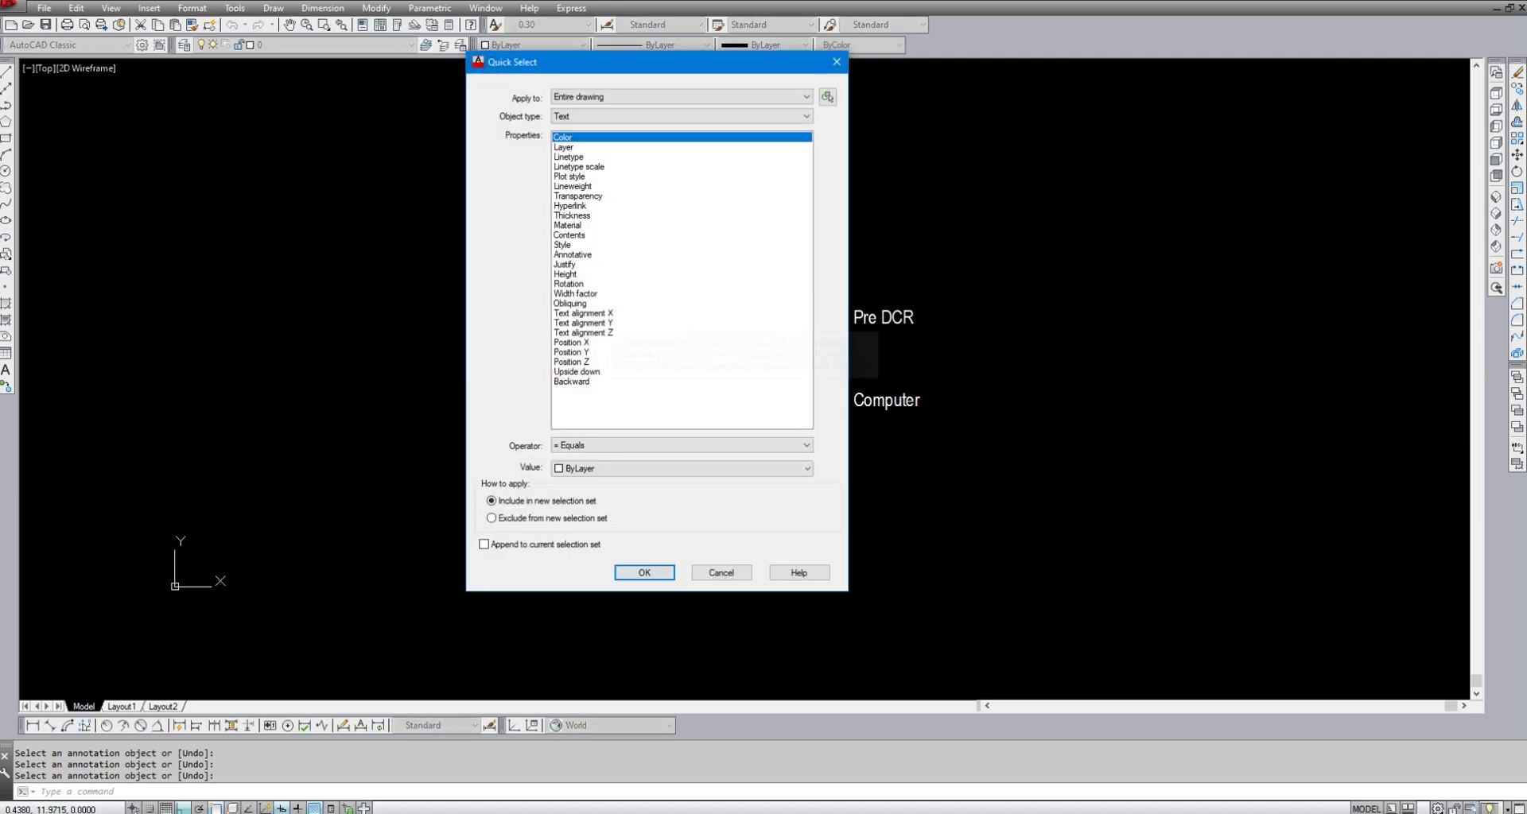
{"action": "left_click", "coordinate": [681, 116]}
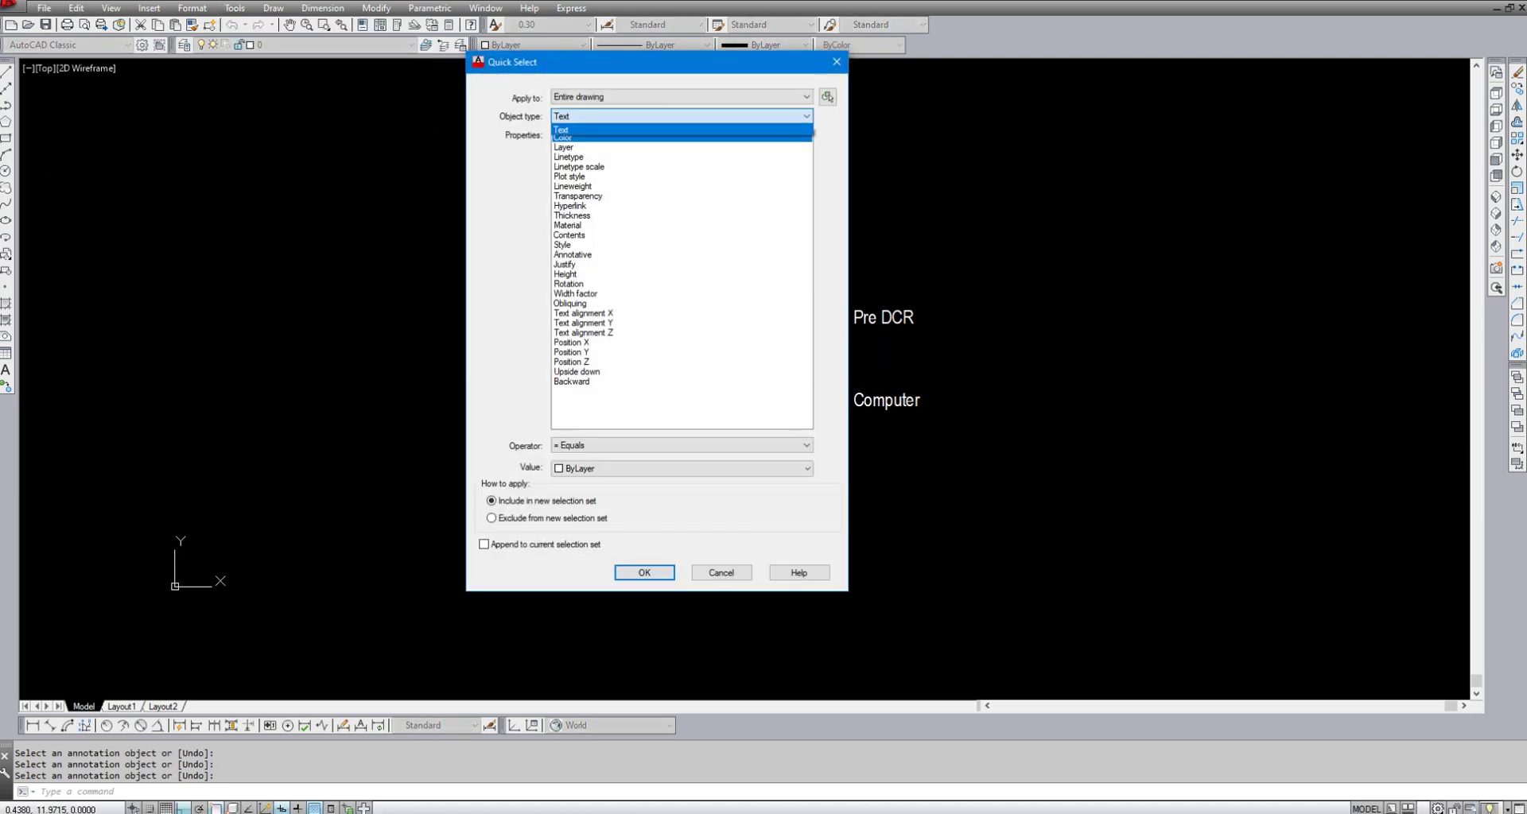
{"action": "left_click", "coordinate": [602, 117]}
{"action": "left_click", "coordinate": [602, 117]}
{"action": "left_click", "coordinate": [601, 117]}
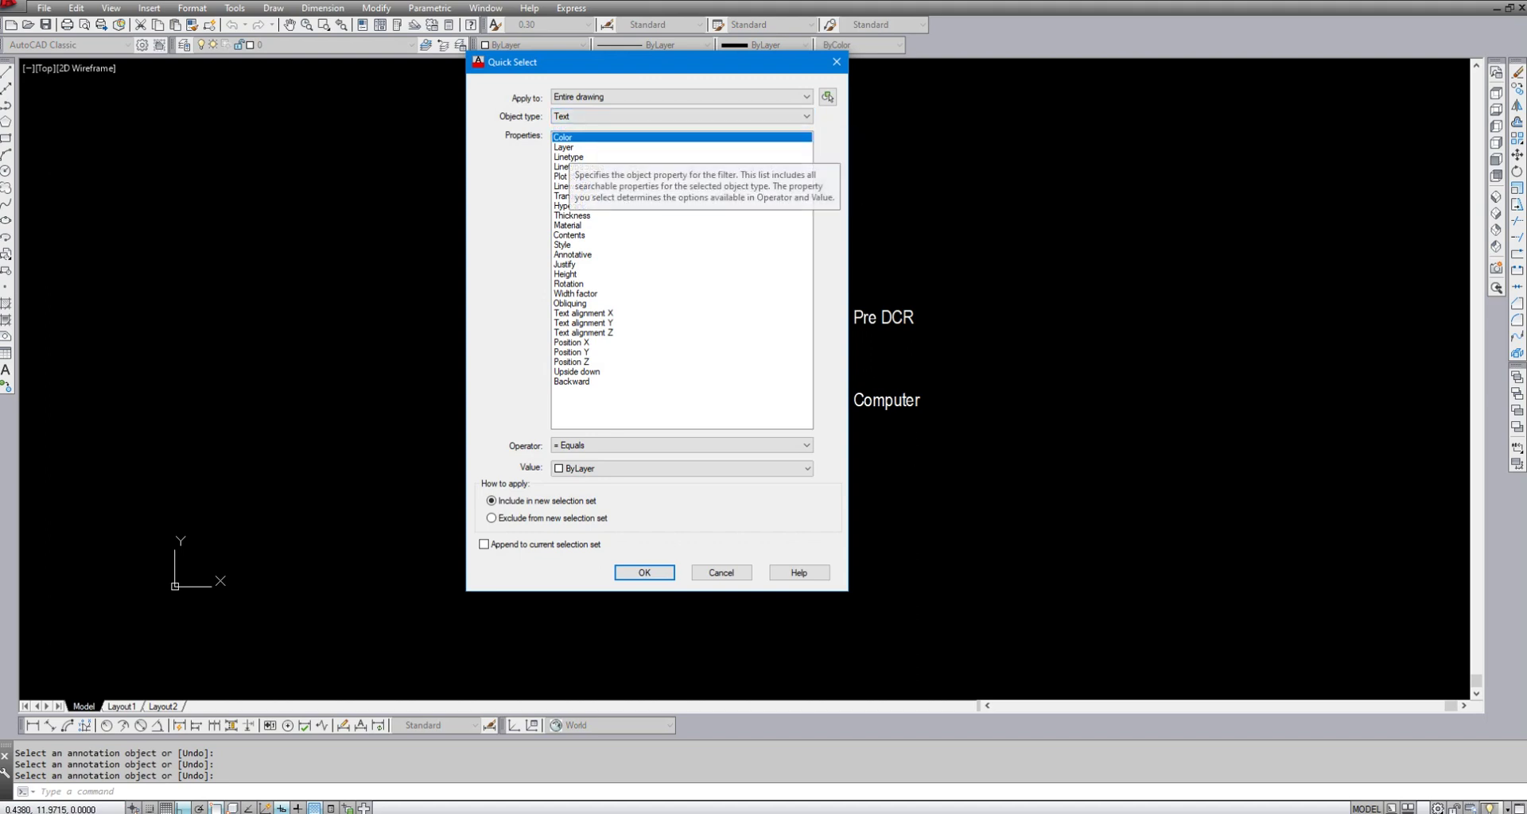
{"action": "left_click", "coordinate": [568, 245]}
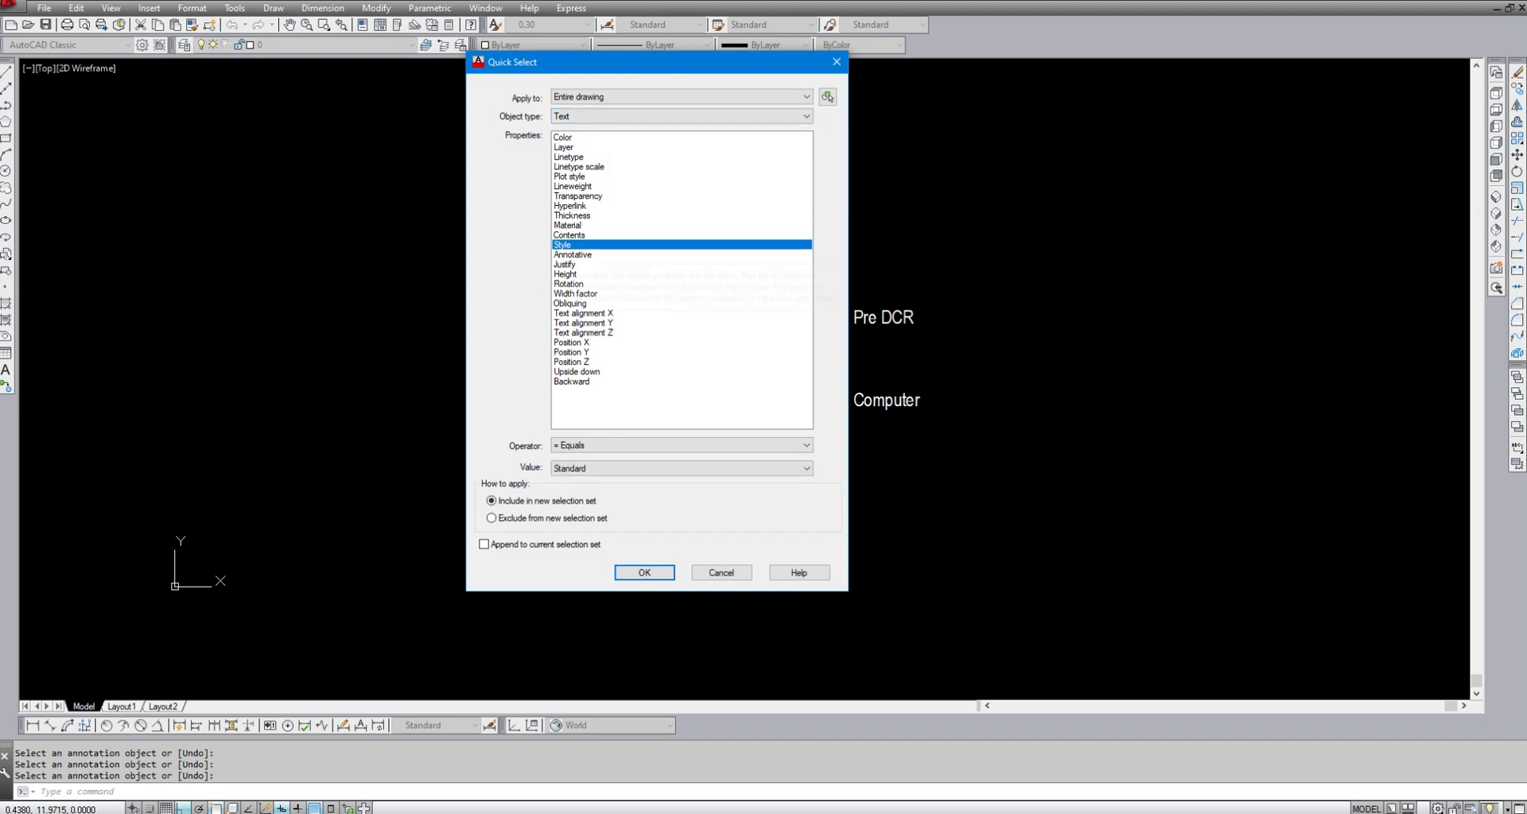
{"action": "left_click", "coordinate": [606, 468]}
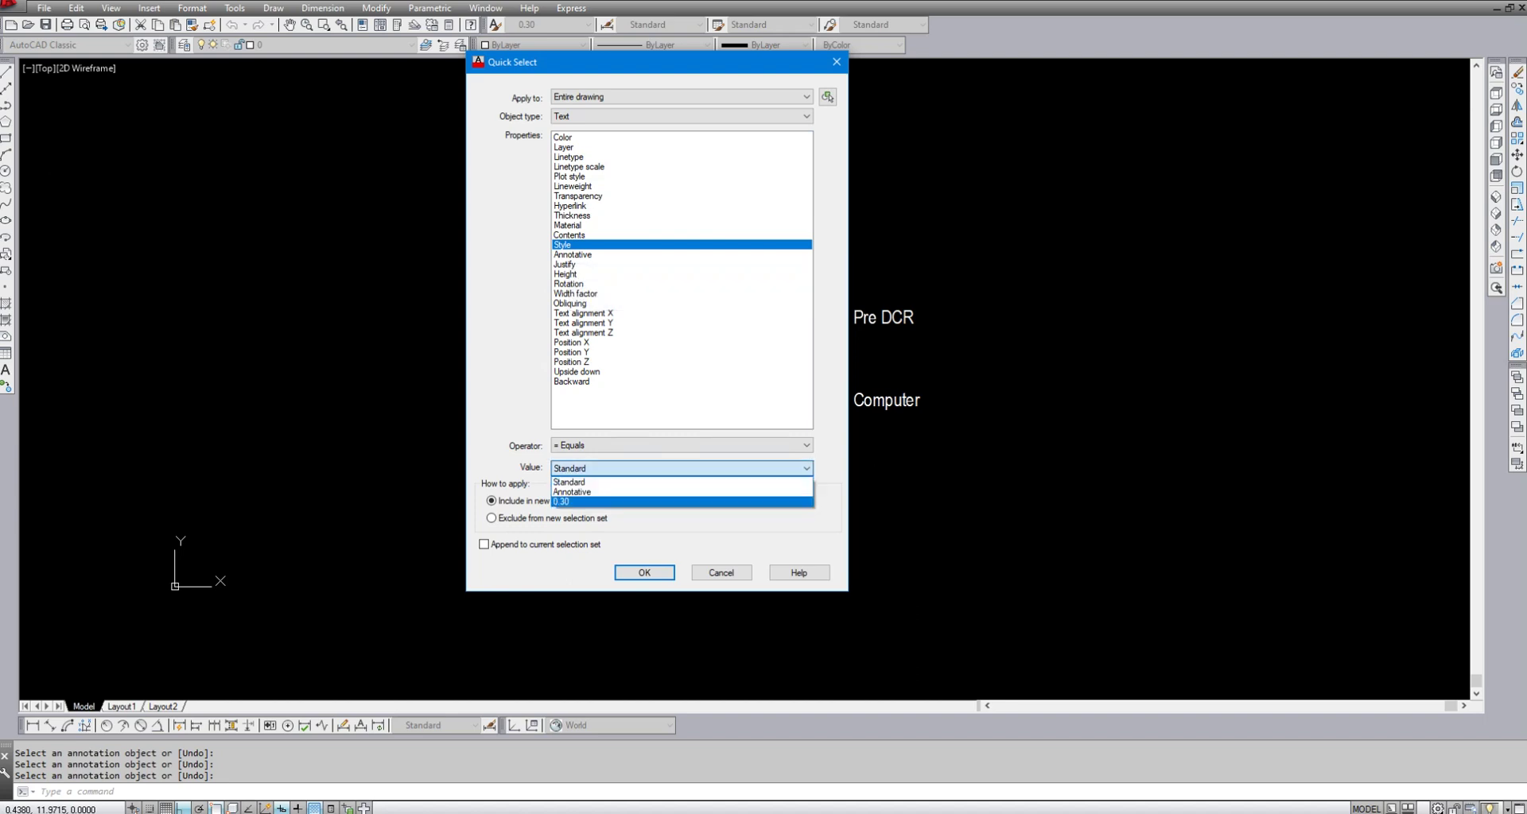
{"action": "left_click", "coordinate": [606, 501]}
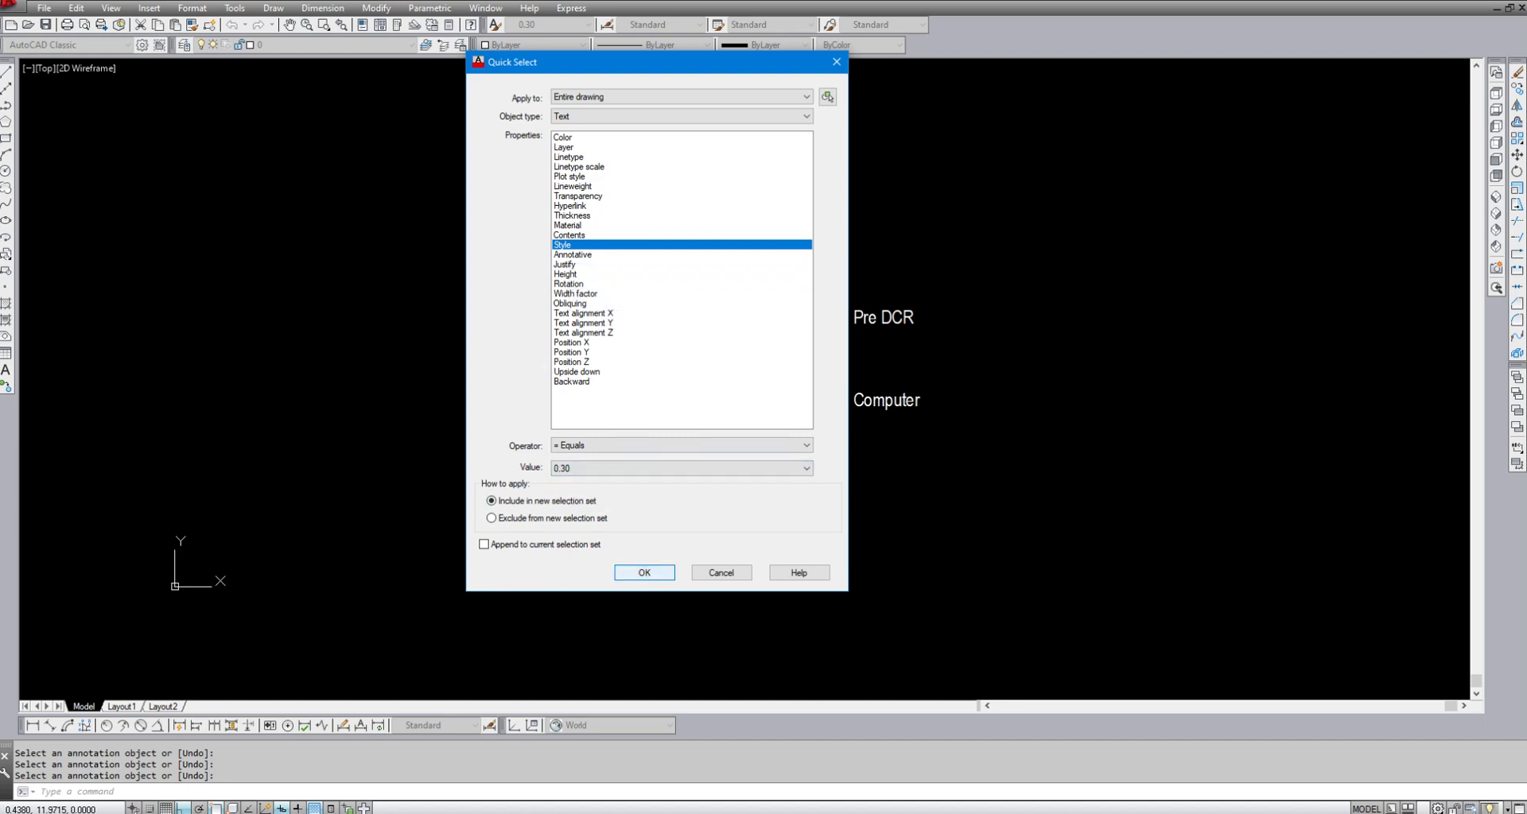
{"action": "left_click", "coordinate": [643, 571]}
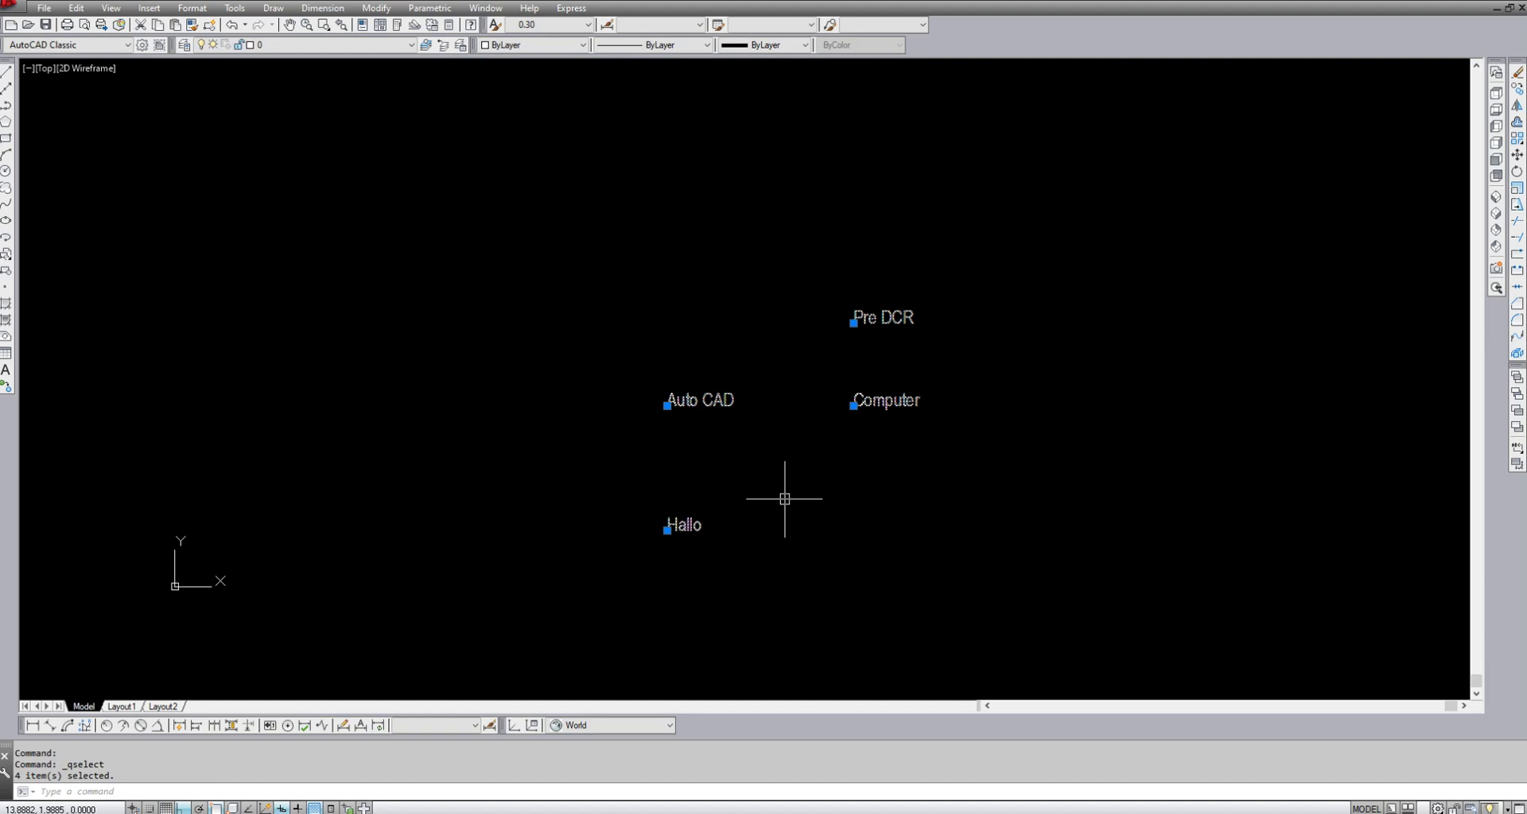
{"action": "key", "text": "Escape"}
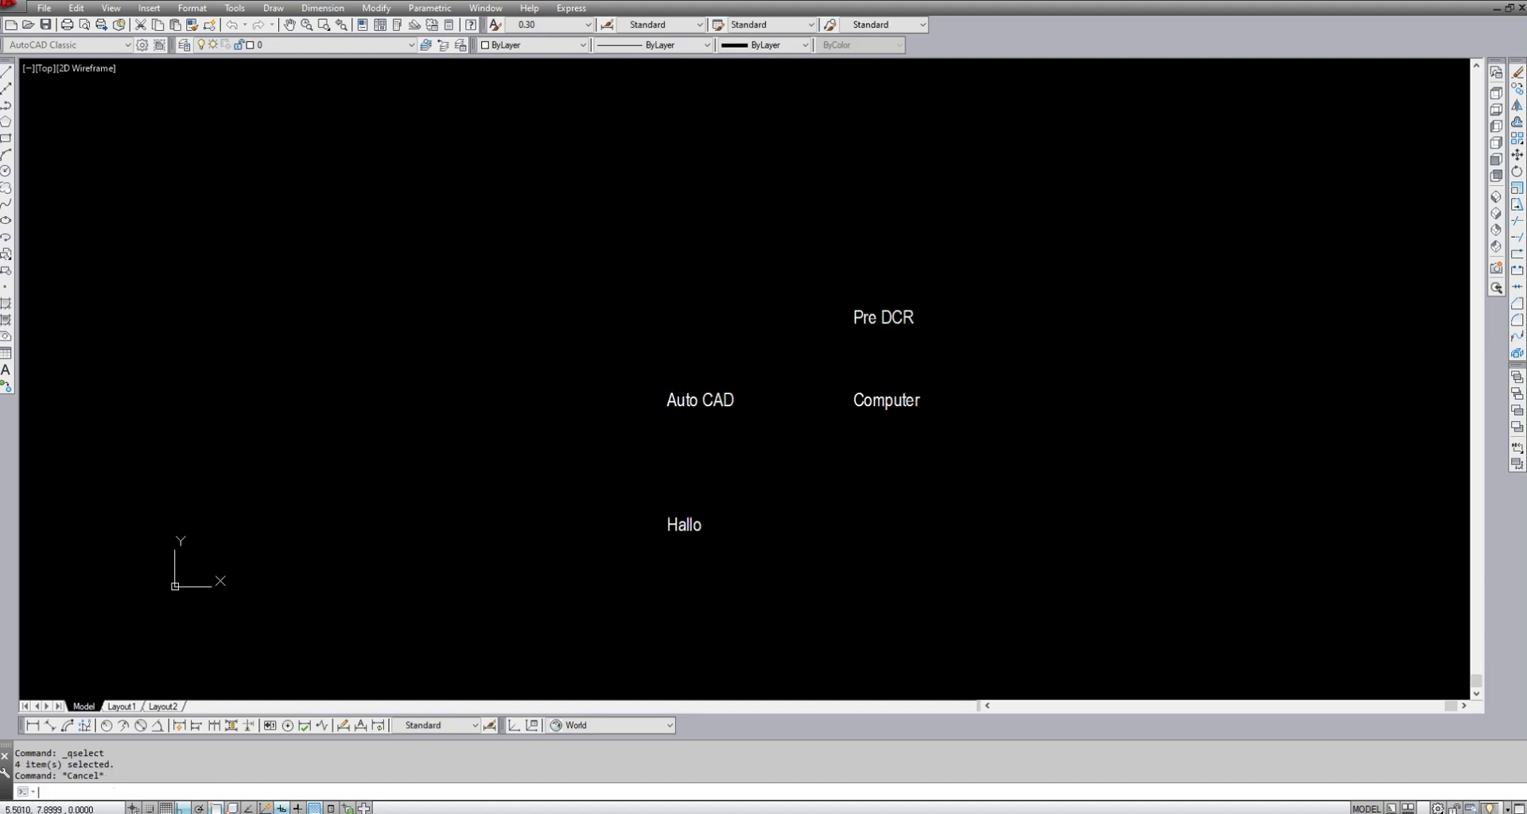
- Repeat Quick Select for Text objects whose Color equals ByLayer, and clear the selection
{"action": "key", "text": "Return"}
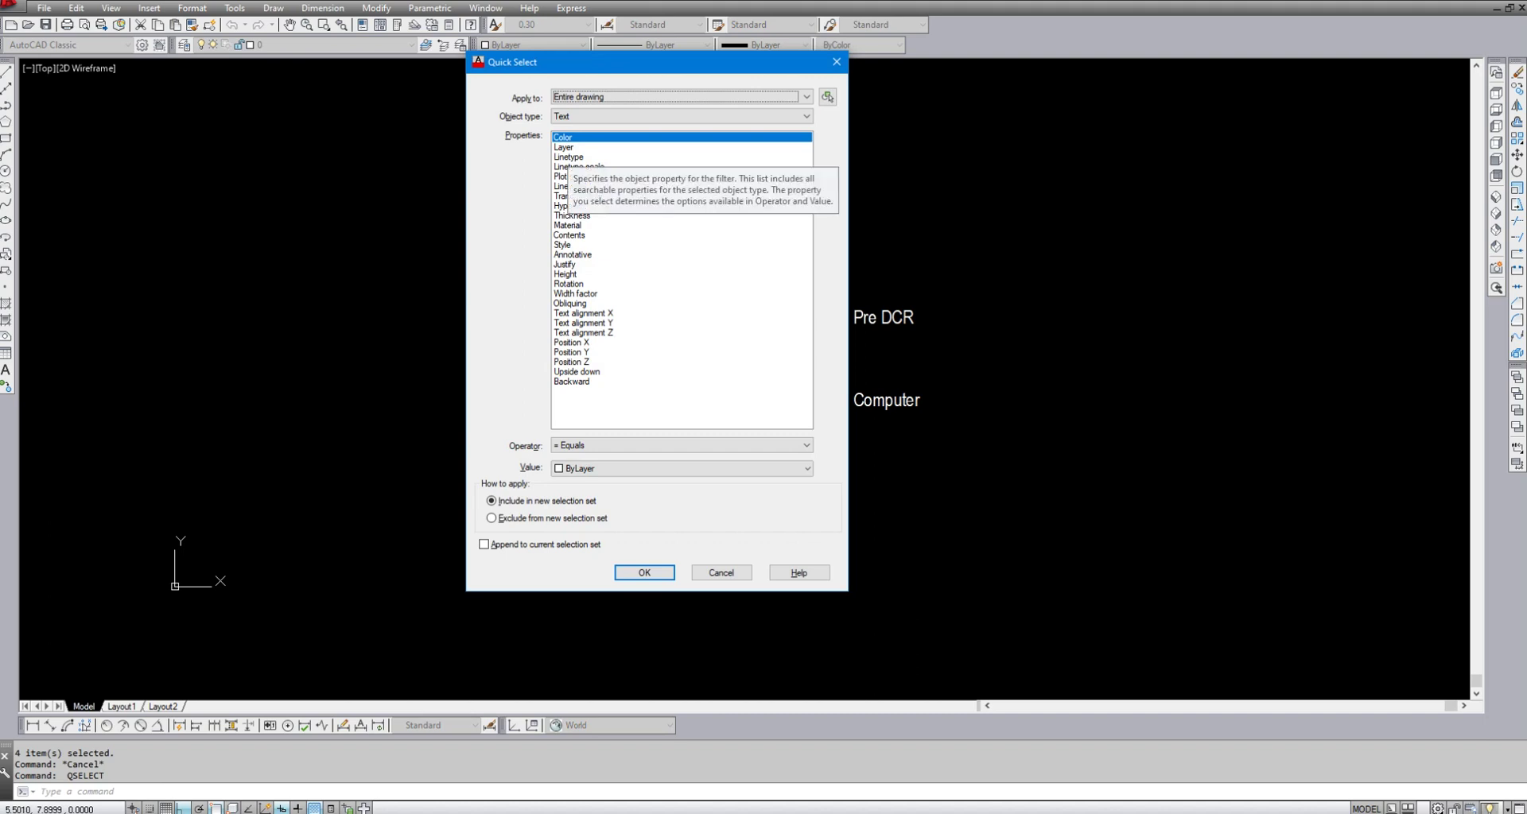
{"action": "left_click", "coordinate": [644, 573]}
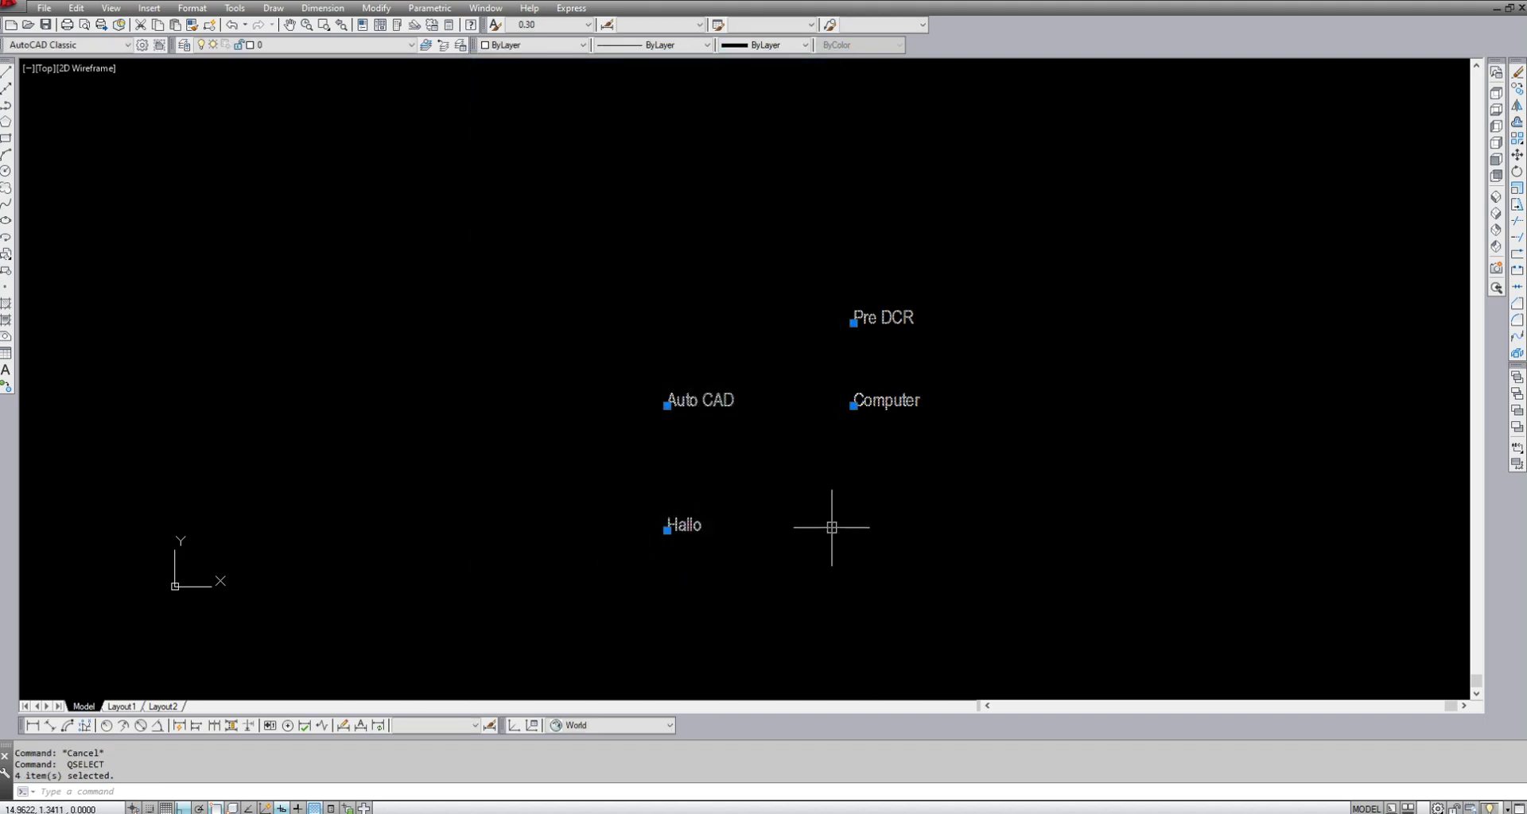
{"action": "key", "text": "Escape"}
{"action": "key", "text": "Escape"}
- Set the color of the "Computer" text to Red
{"action": "left_click", "coordinate": [930, 448]}
{"action": "left_click", "coordinate": [887, 399]}
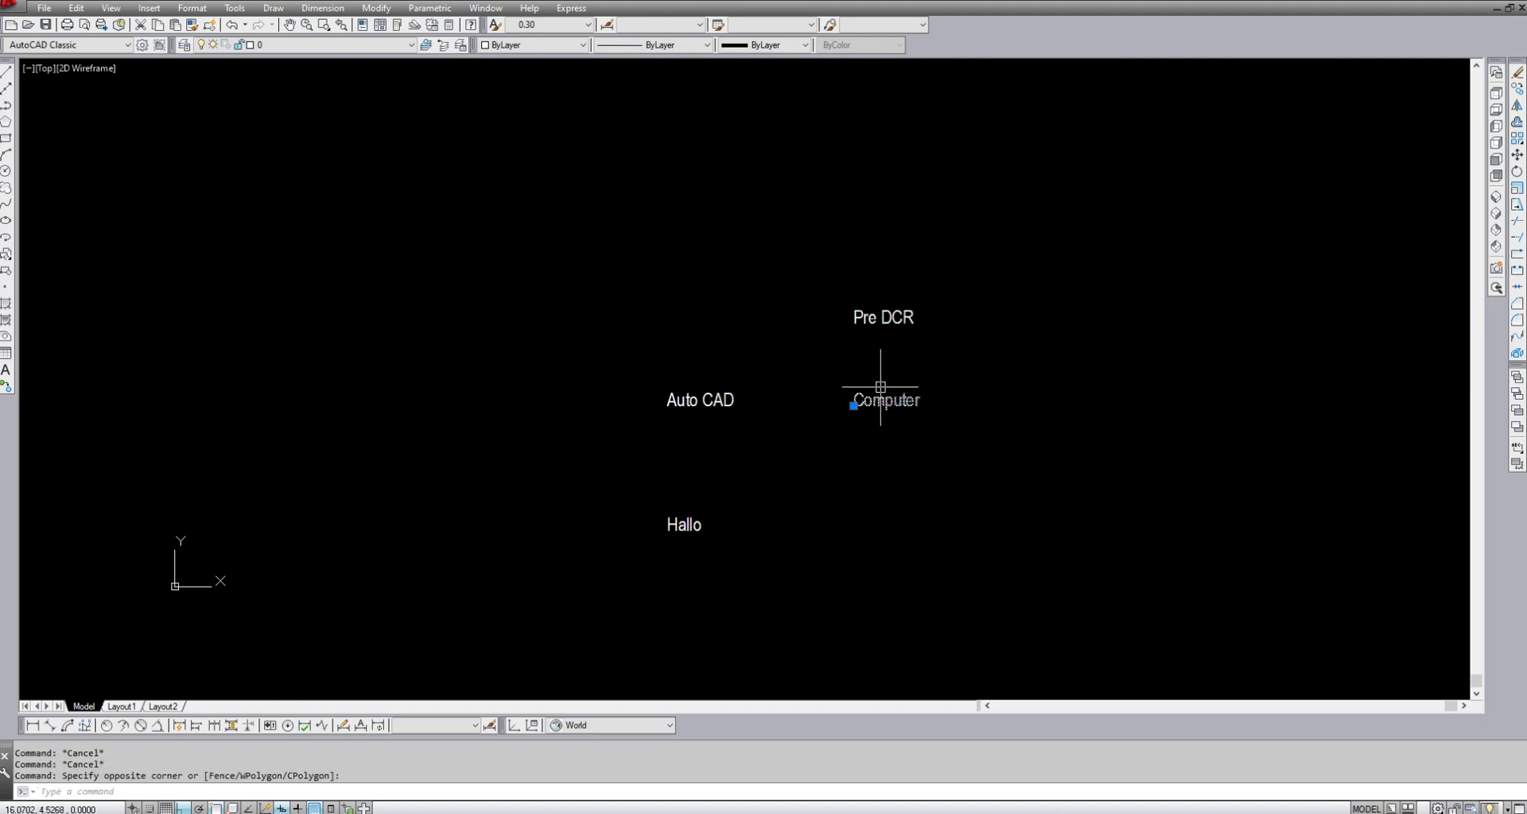
{"action": "key", "text": "Escape"}
{"action": "left_click", "coordinate": [897, 383]}
{"action": "left_click", "coordinate": [815, 398]}
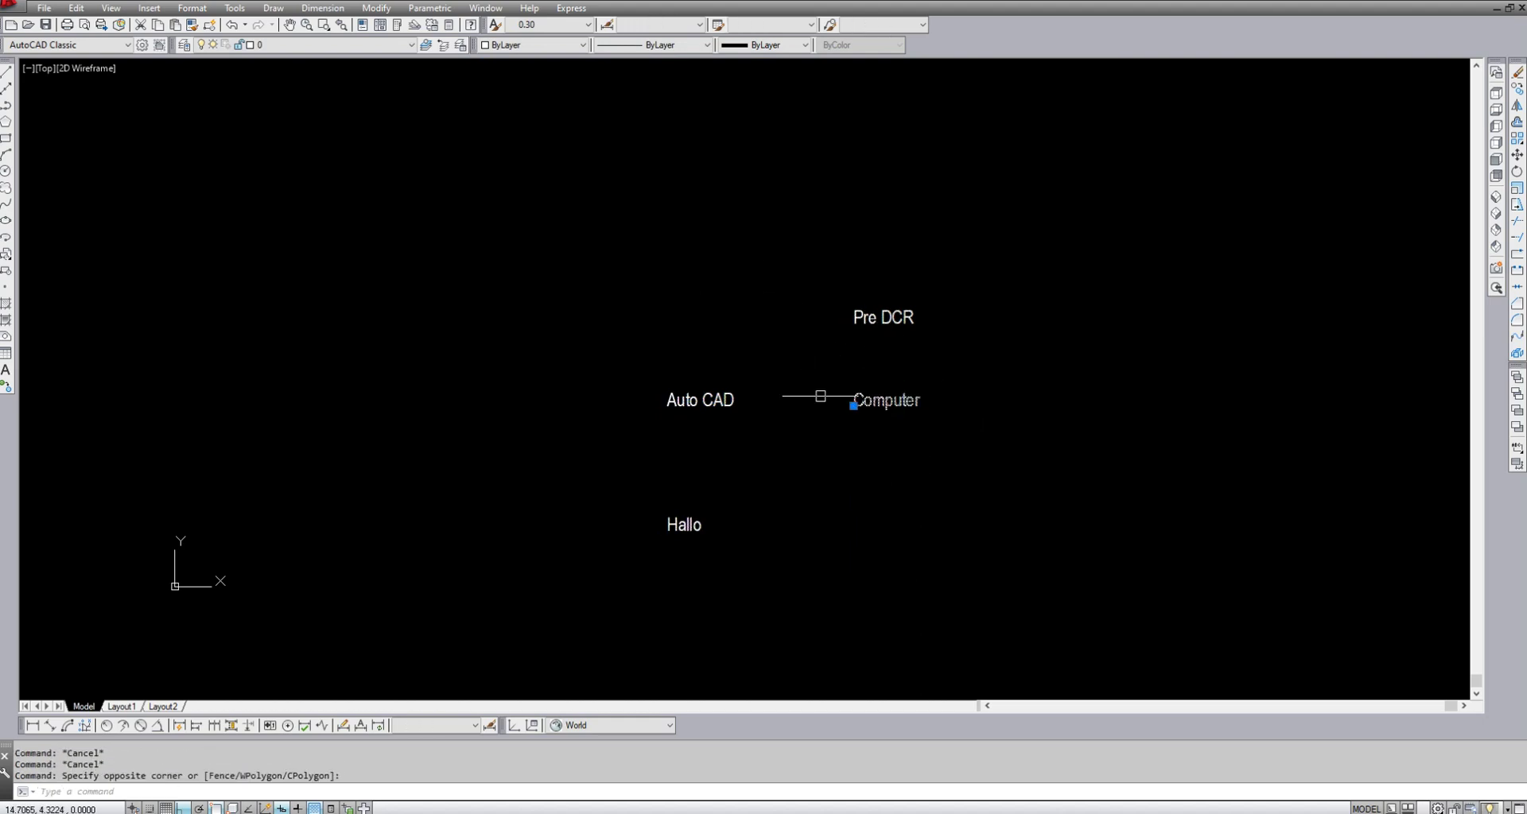
{"action": "left_click", "coordinate": [541, 45]}
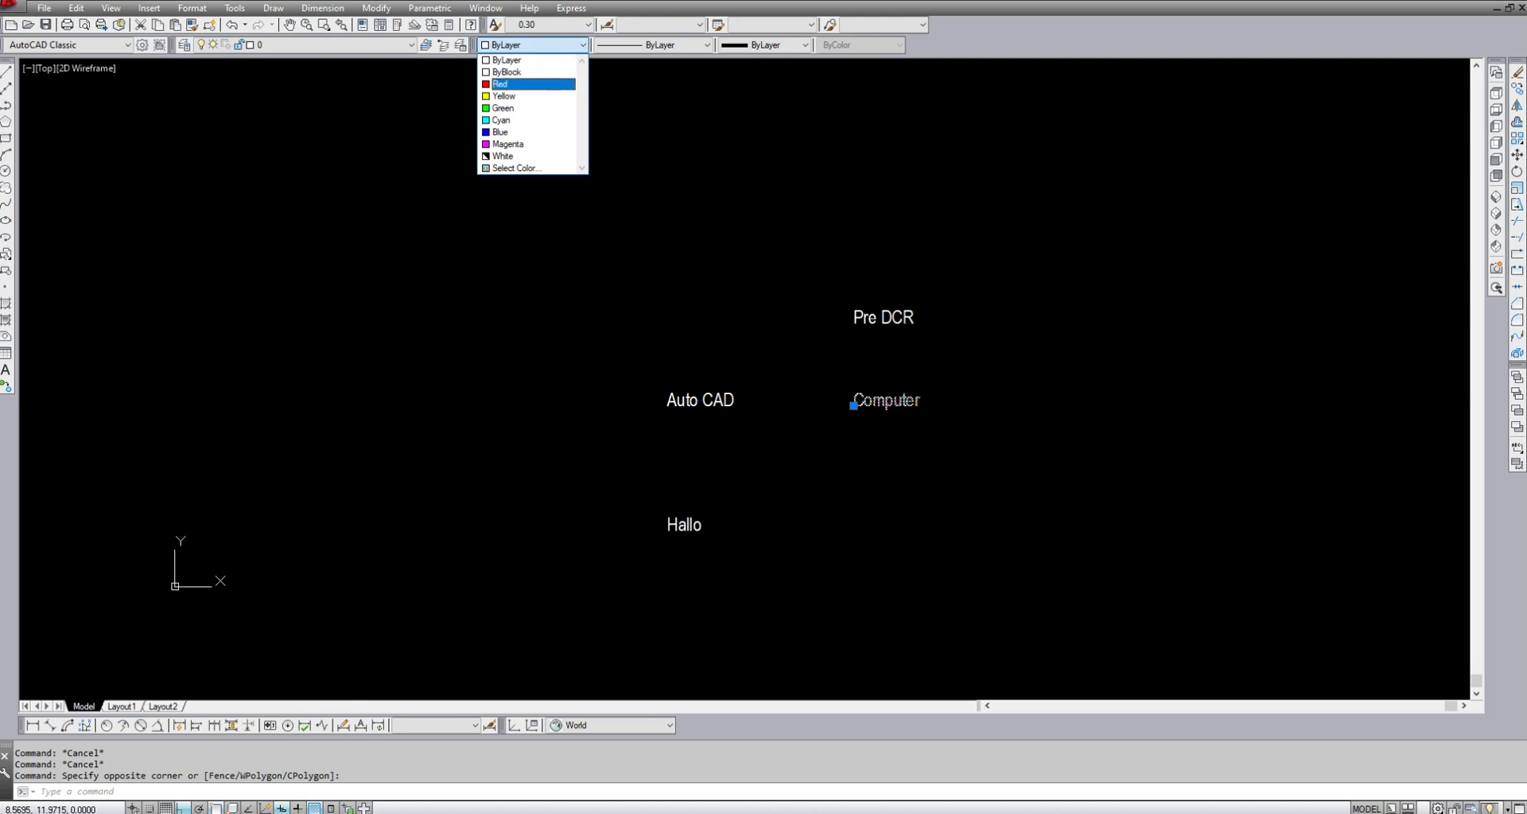
{"action": "left_click", "coordinate": [525, 84]}
- Set the color of the "Pre DCR" text to Cyan and clear the selection
{"action": "left_click", "coordinate": [941, 347]}
{"action": "left_click", "coordinate": [844, 288]}
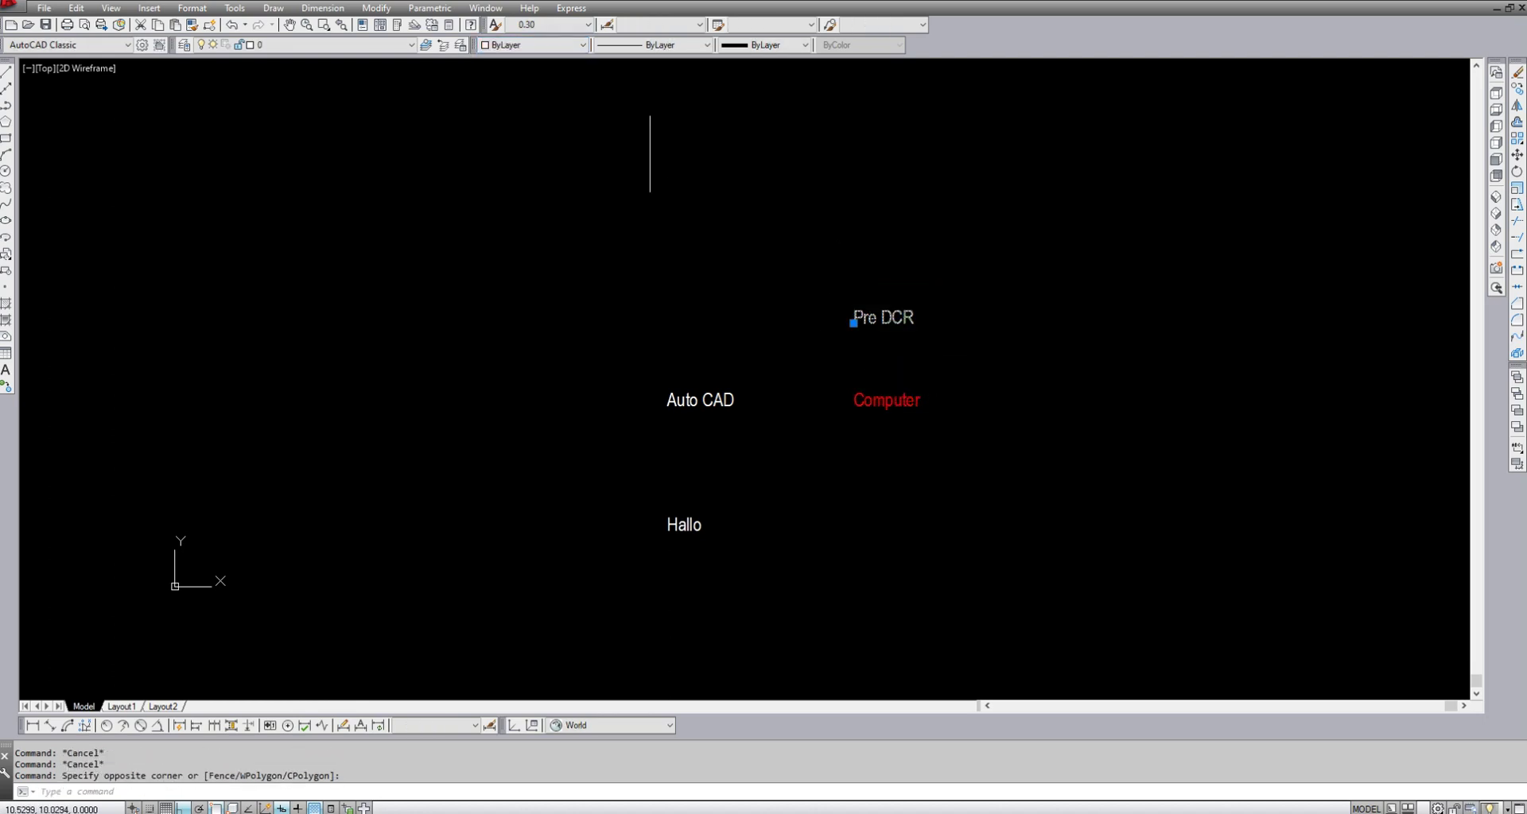
{"action": "left_click", "coordinate": [531, 44]}
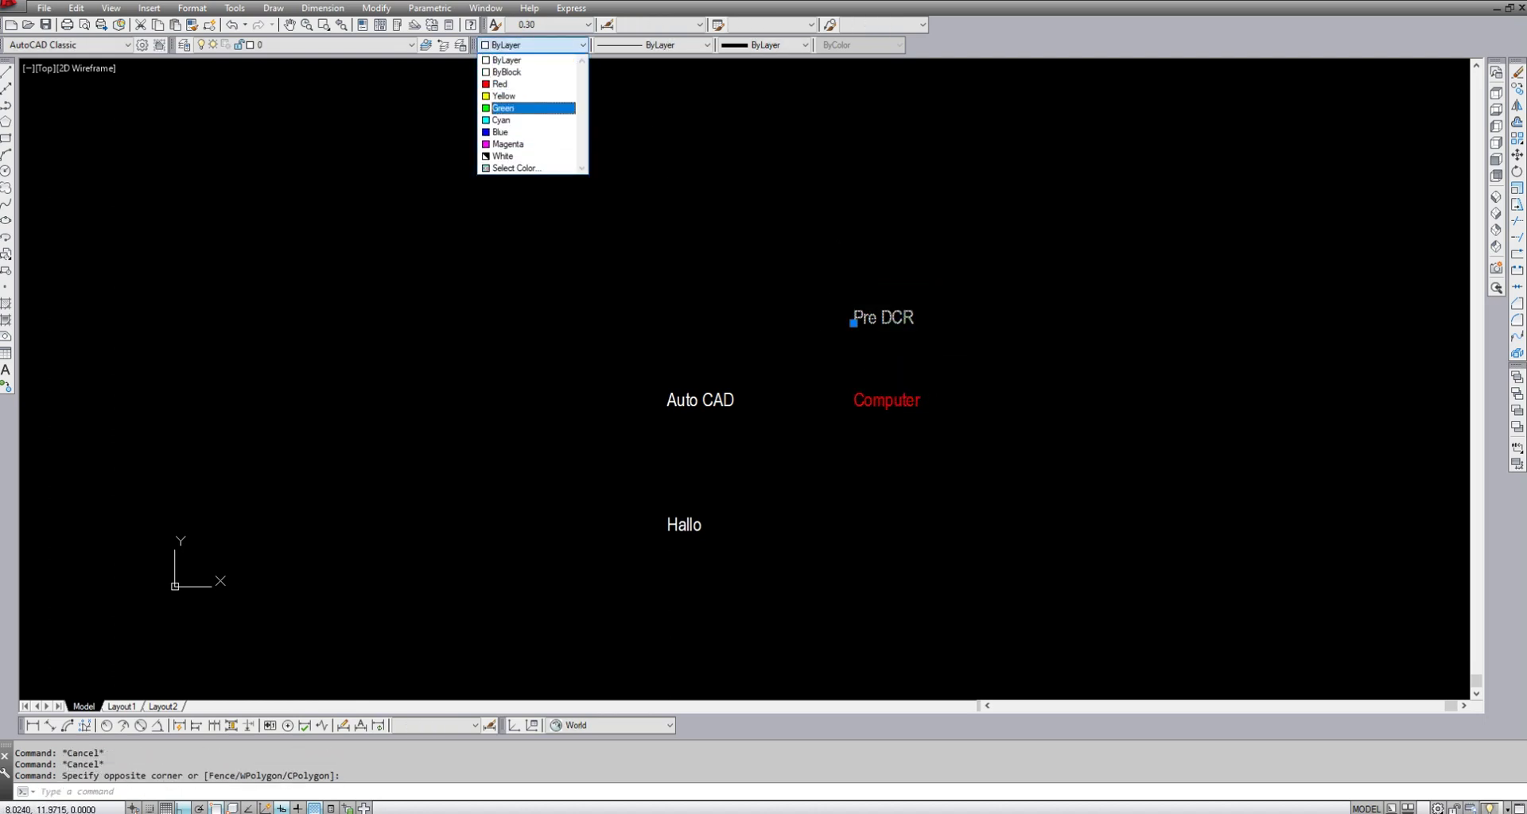
{"action": "left_click", "coordinate": [517, 120]}
{"action": "key", "text": "Escape"}
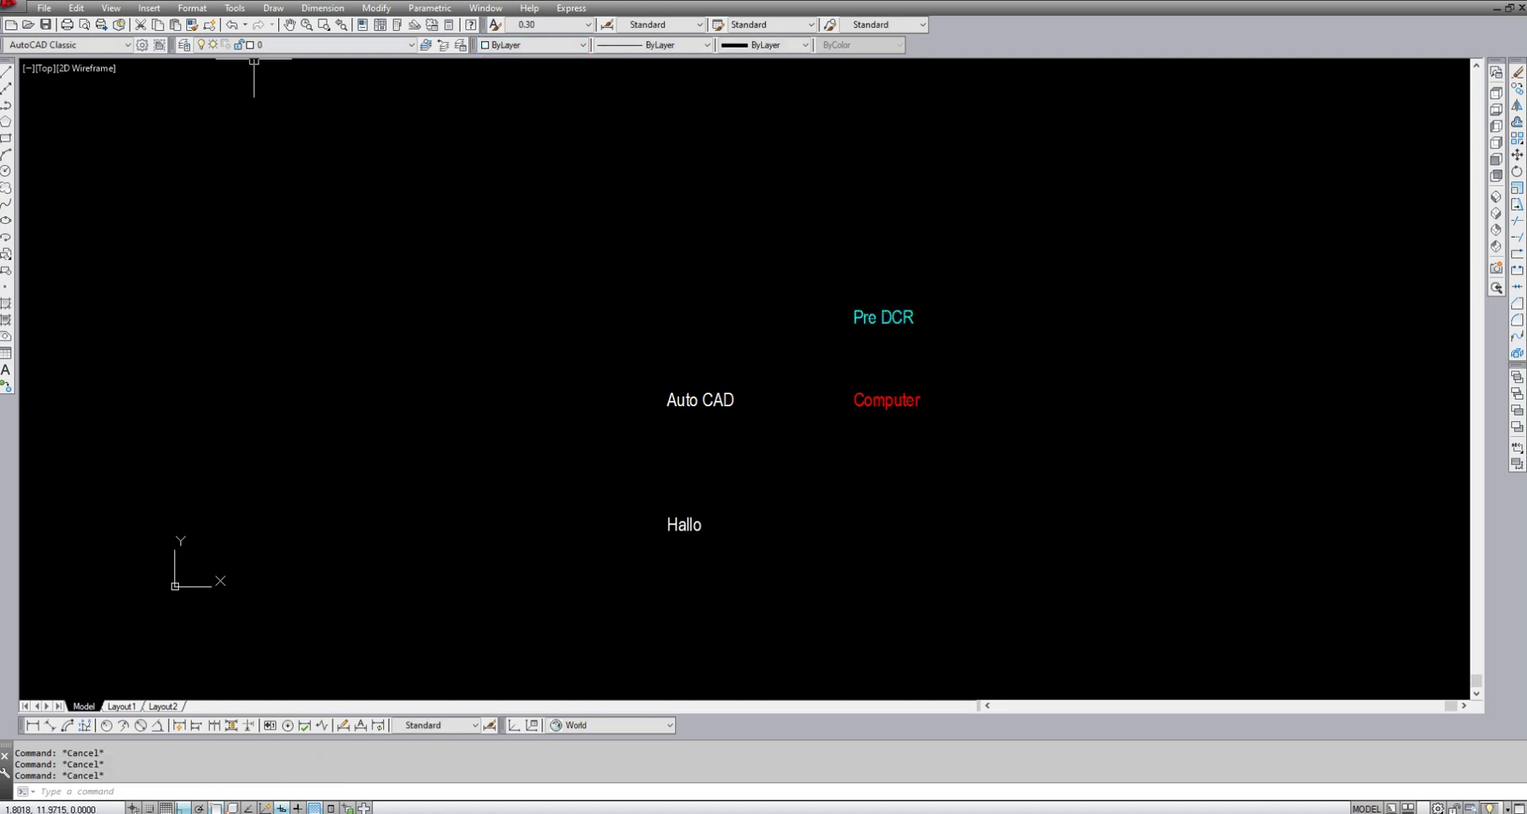
- Quick-select the Text objects in the entire drawing whose Color equals ByLayer, and clear the selection
{"action": "left_click", "coordinate": [235, 8]}
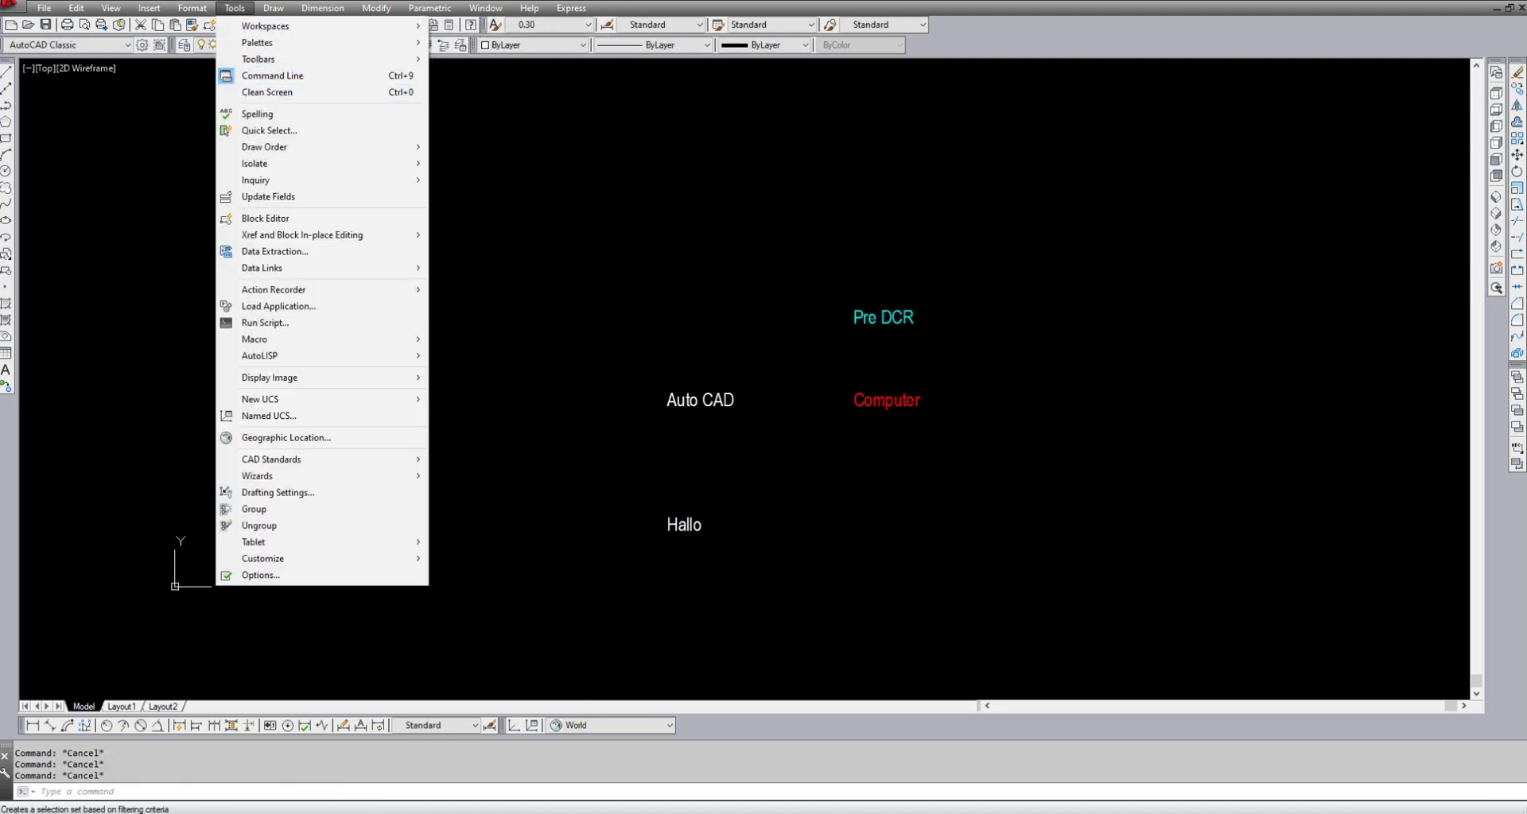
{"action": "left_click", "coordinate": [269, 130]}
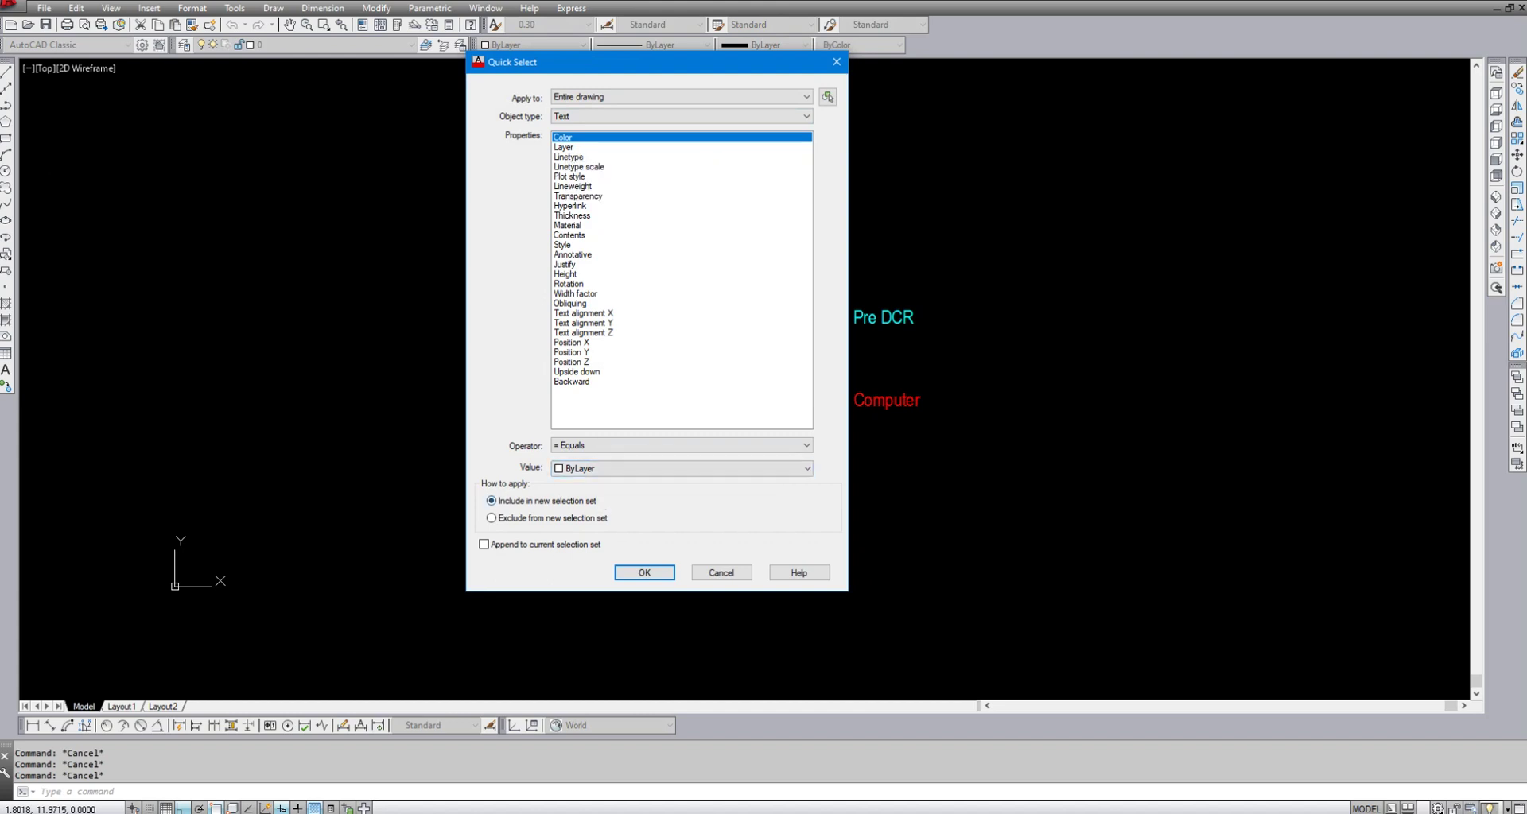
{"action": "left_click", "coordinate": [644, 573]}
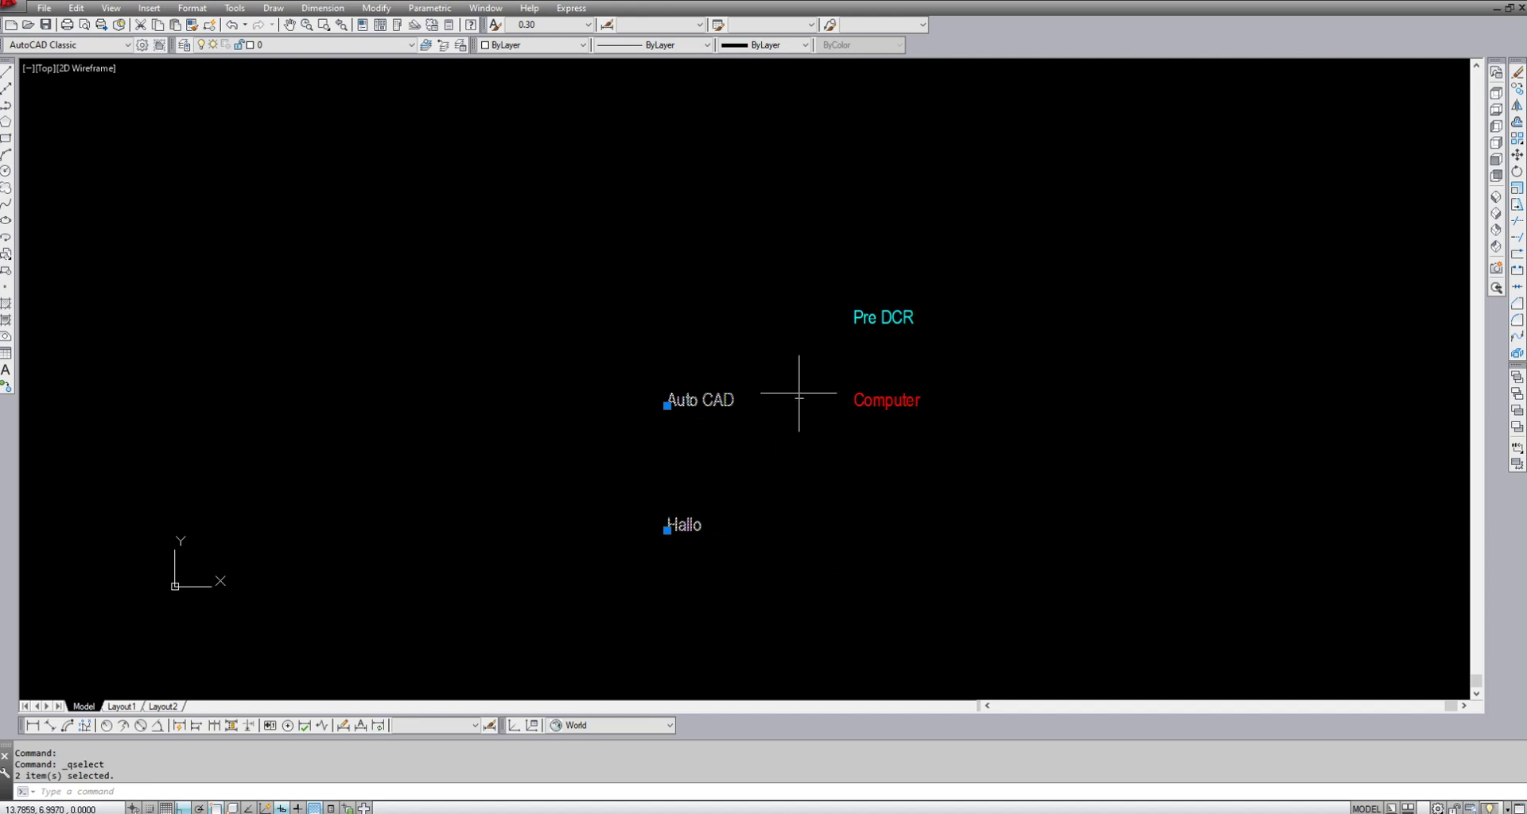
{"action": "key", "text": "Escape"}
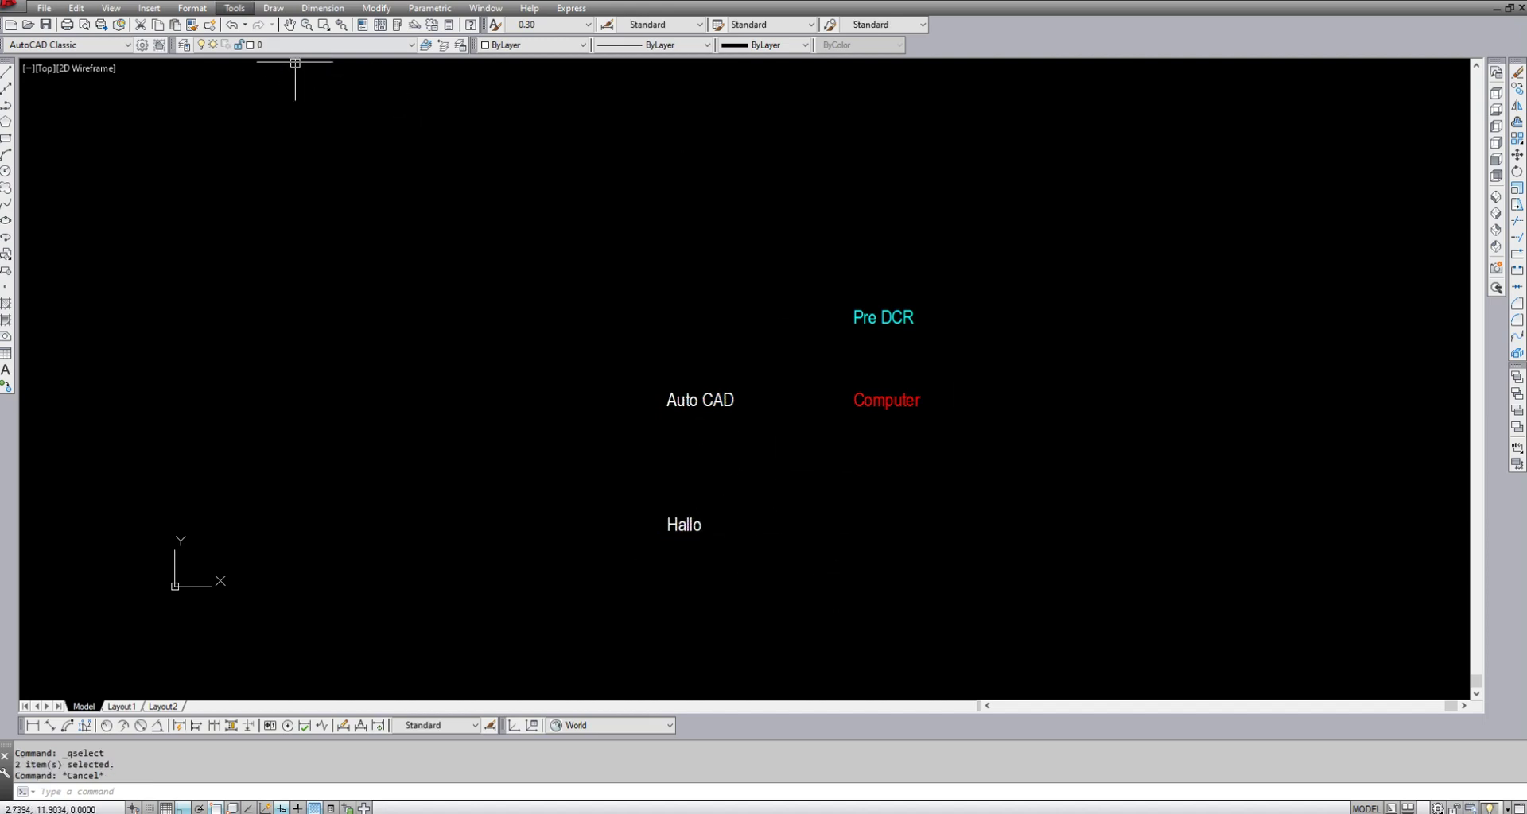
- Quick-select the Text objects in the entire drawing whose Color equals Red, and clear the selection
{"action": "left_click", "coordinate": [234, 8]}
{"action": "left_click", "coordinate": [268, 130]}
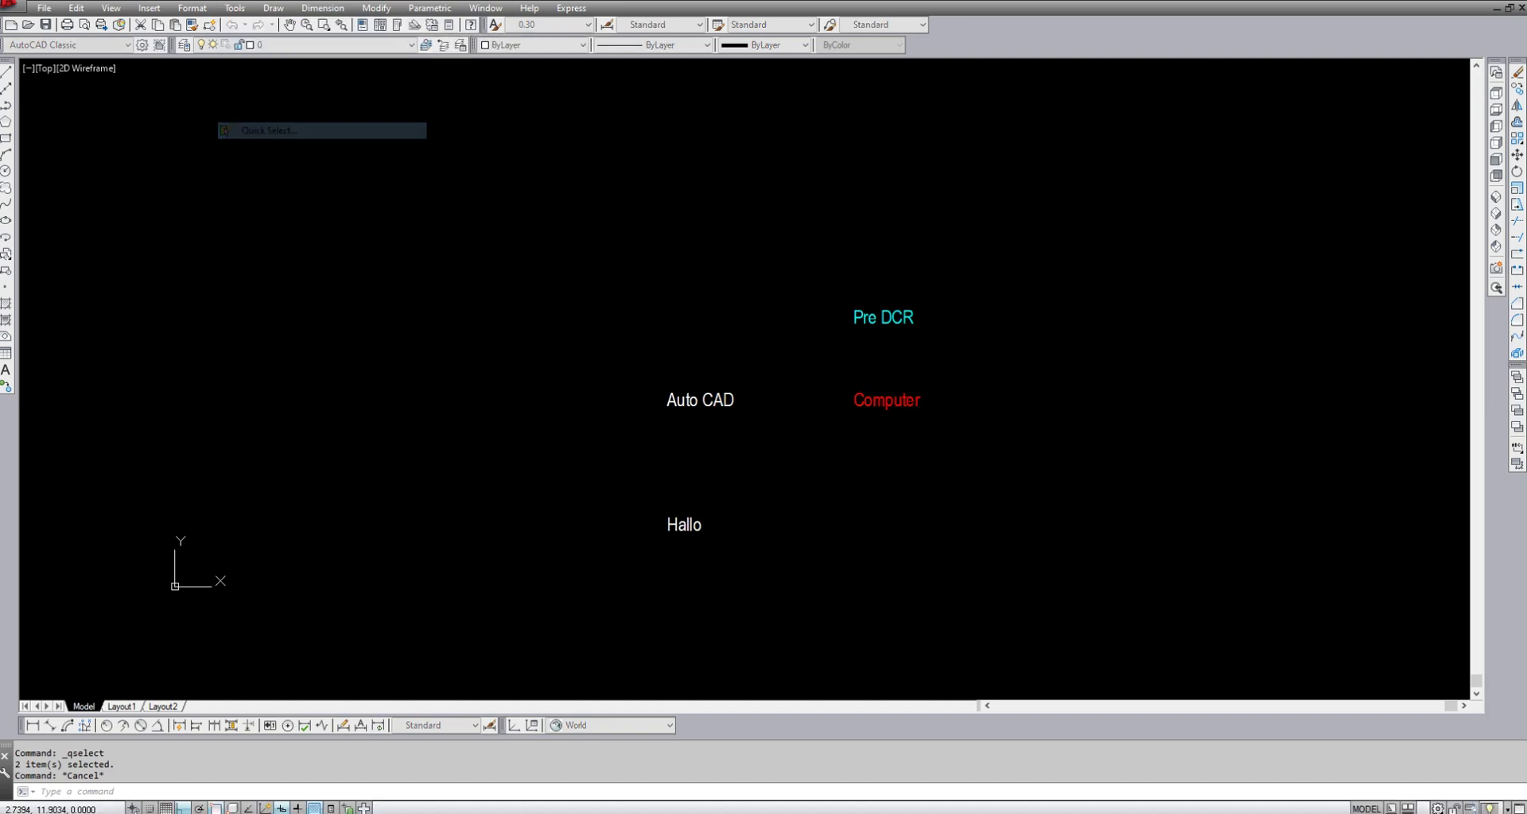
{"action": "left_click", "coordinate": [682, 116]}
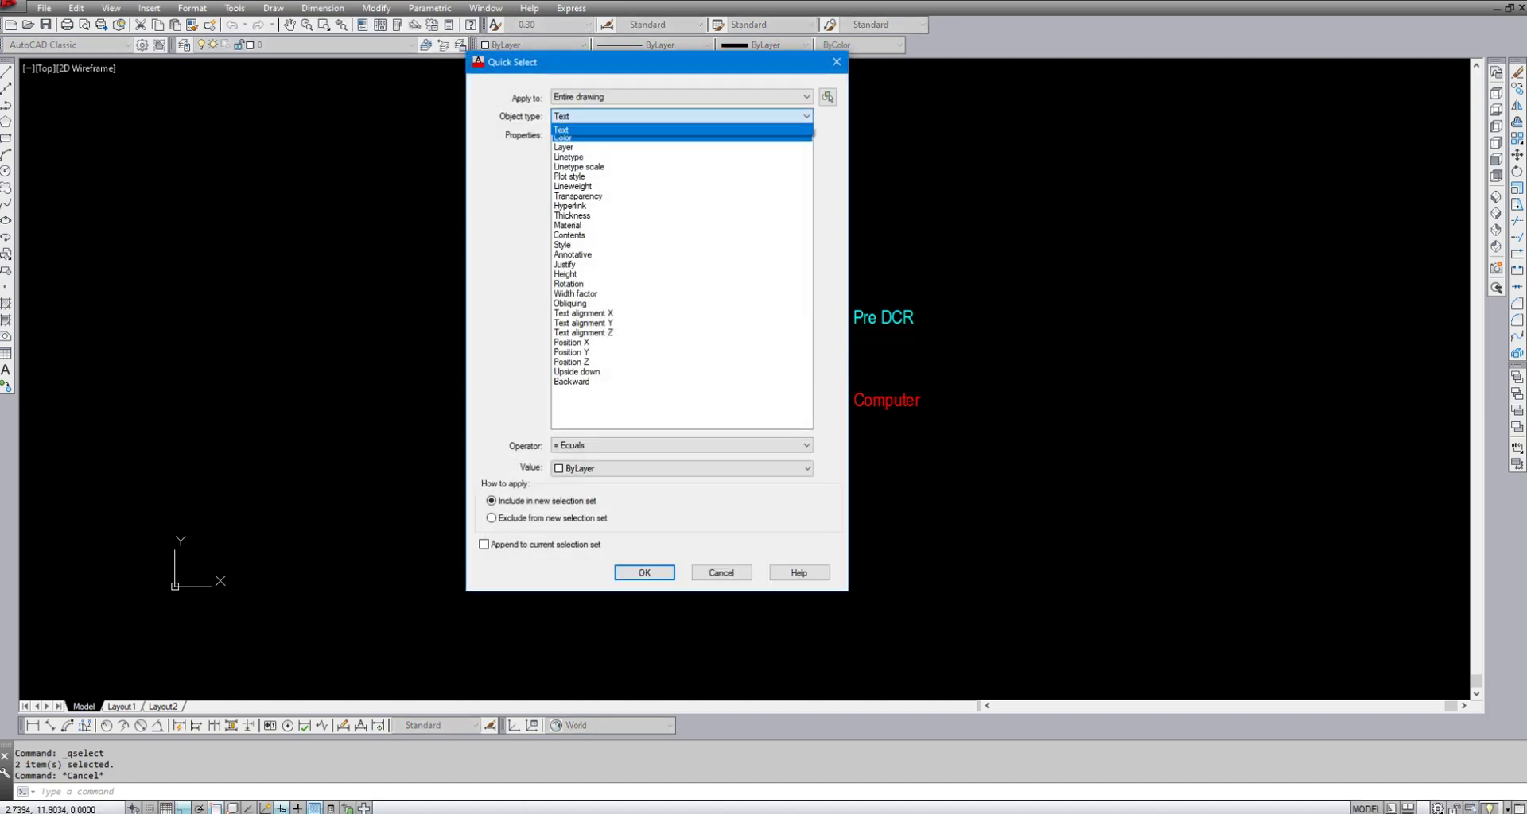
{"action": "left_click", "coordinate": [592, 121]}
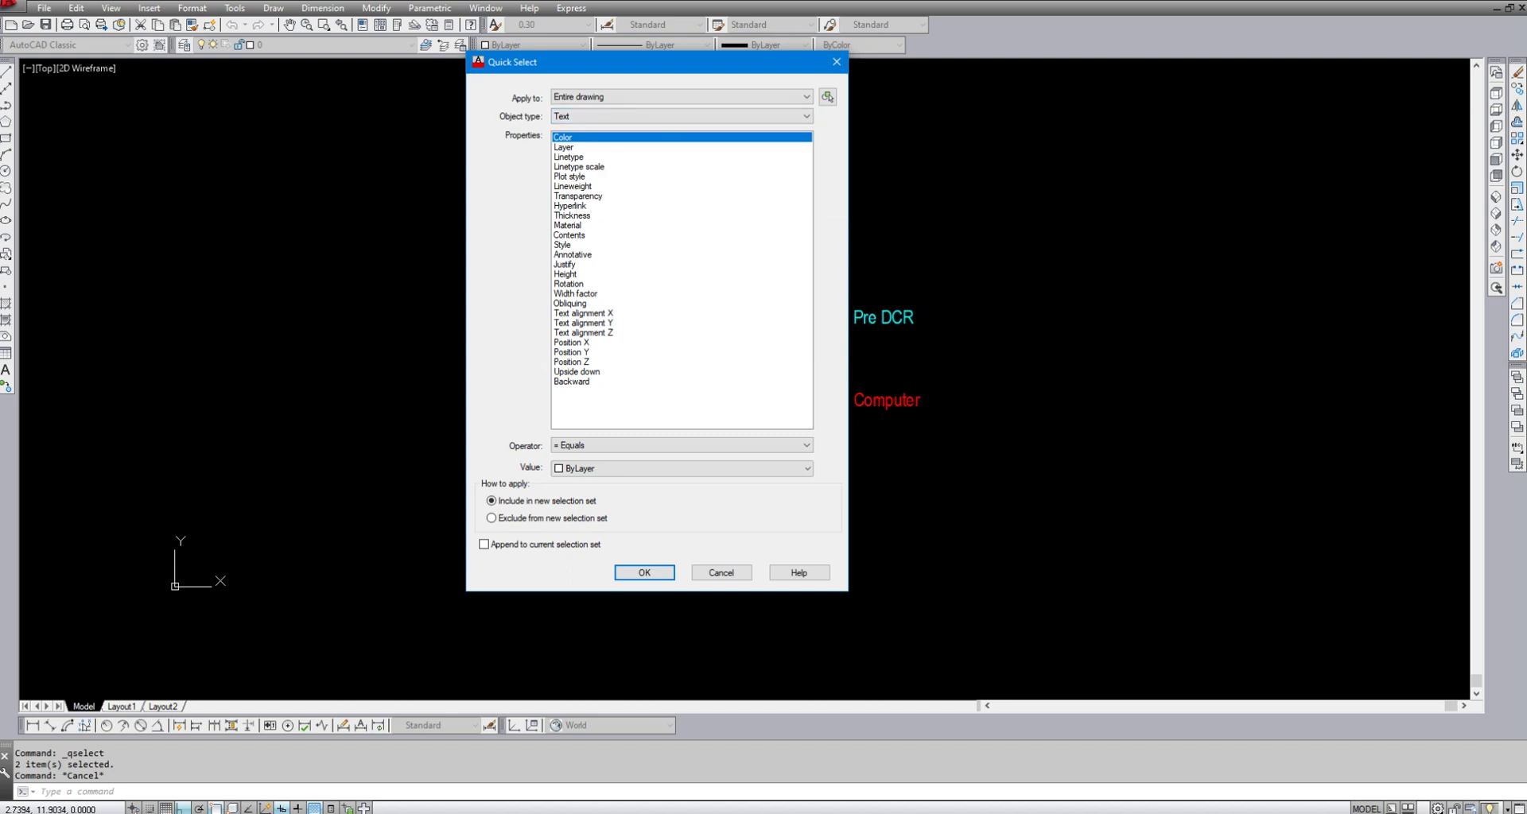
{"action": "left_click", "coordinate": [683, 469]}
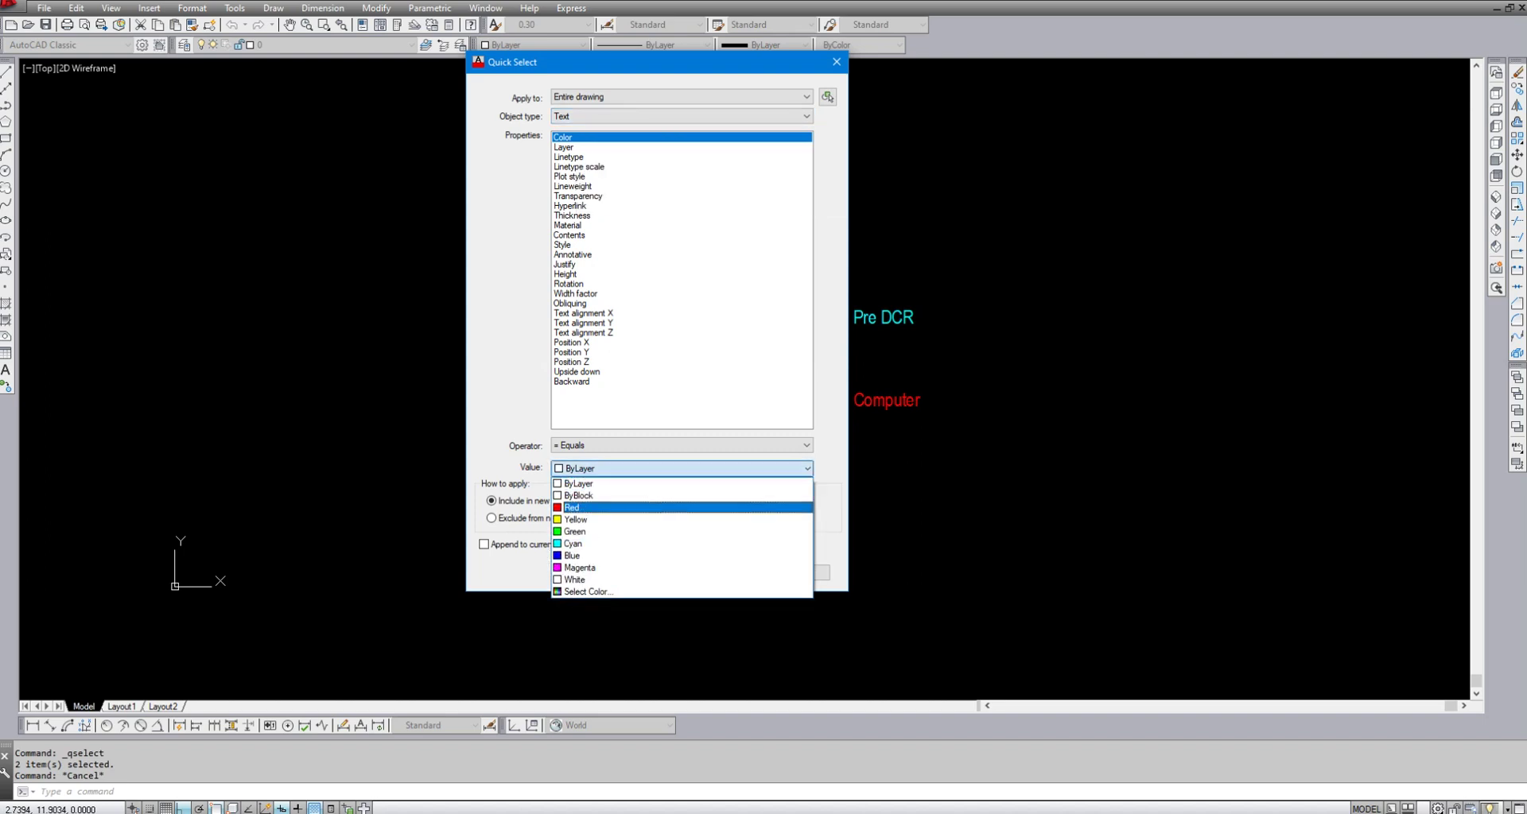
{"action": "left_click", "coordinate": [573, 508]}
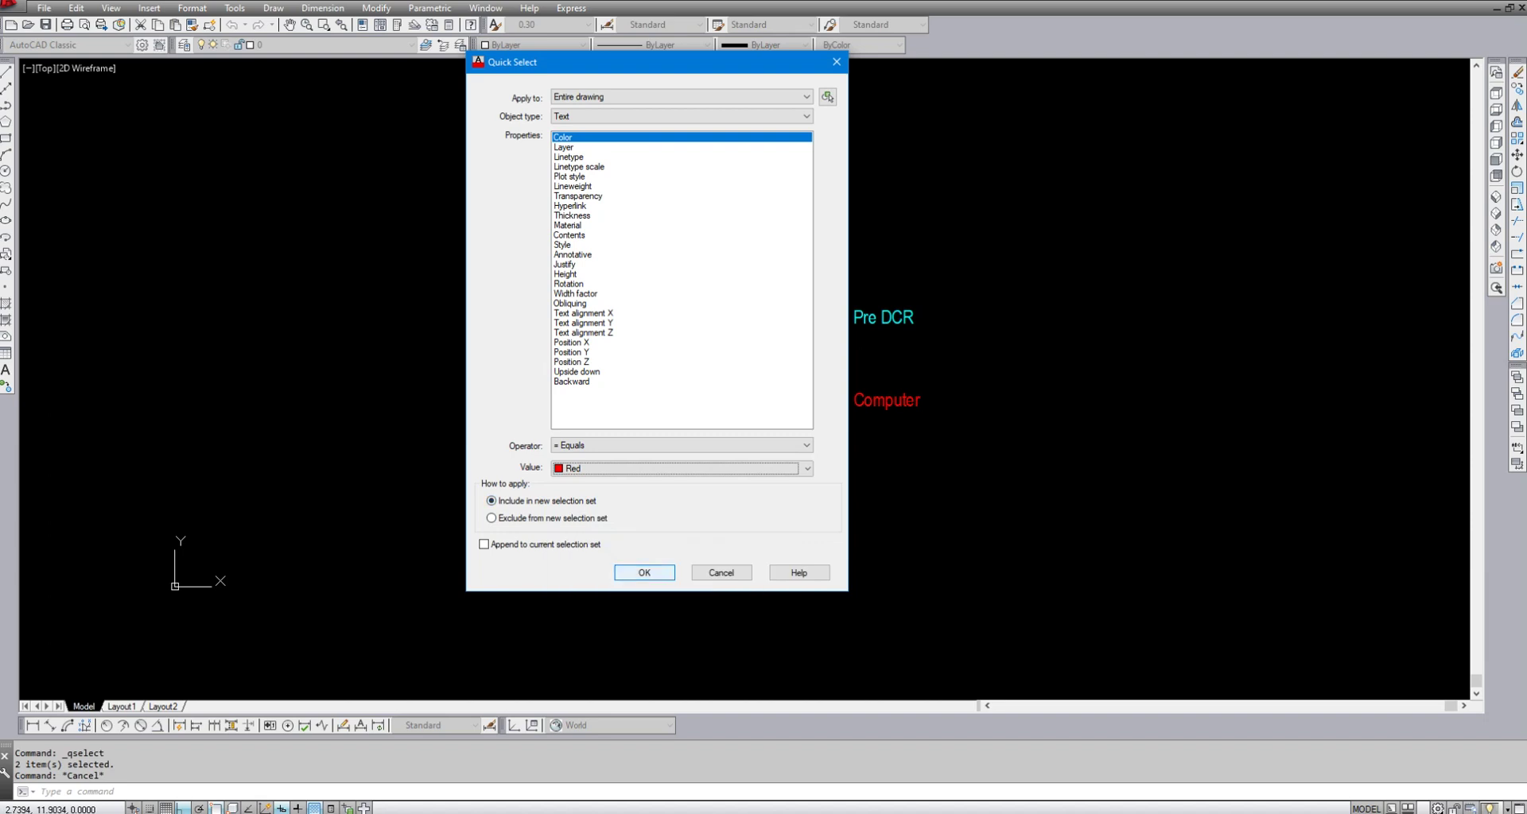
{"action": "left_click", "coordinate": [644, 573]}
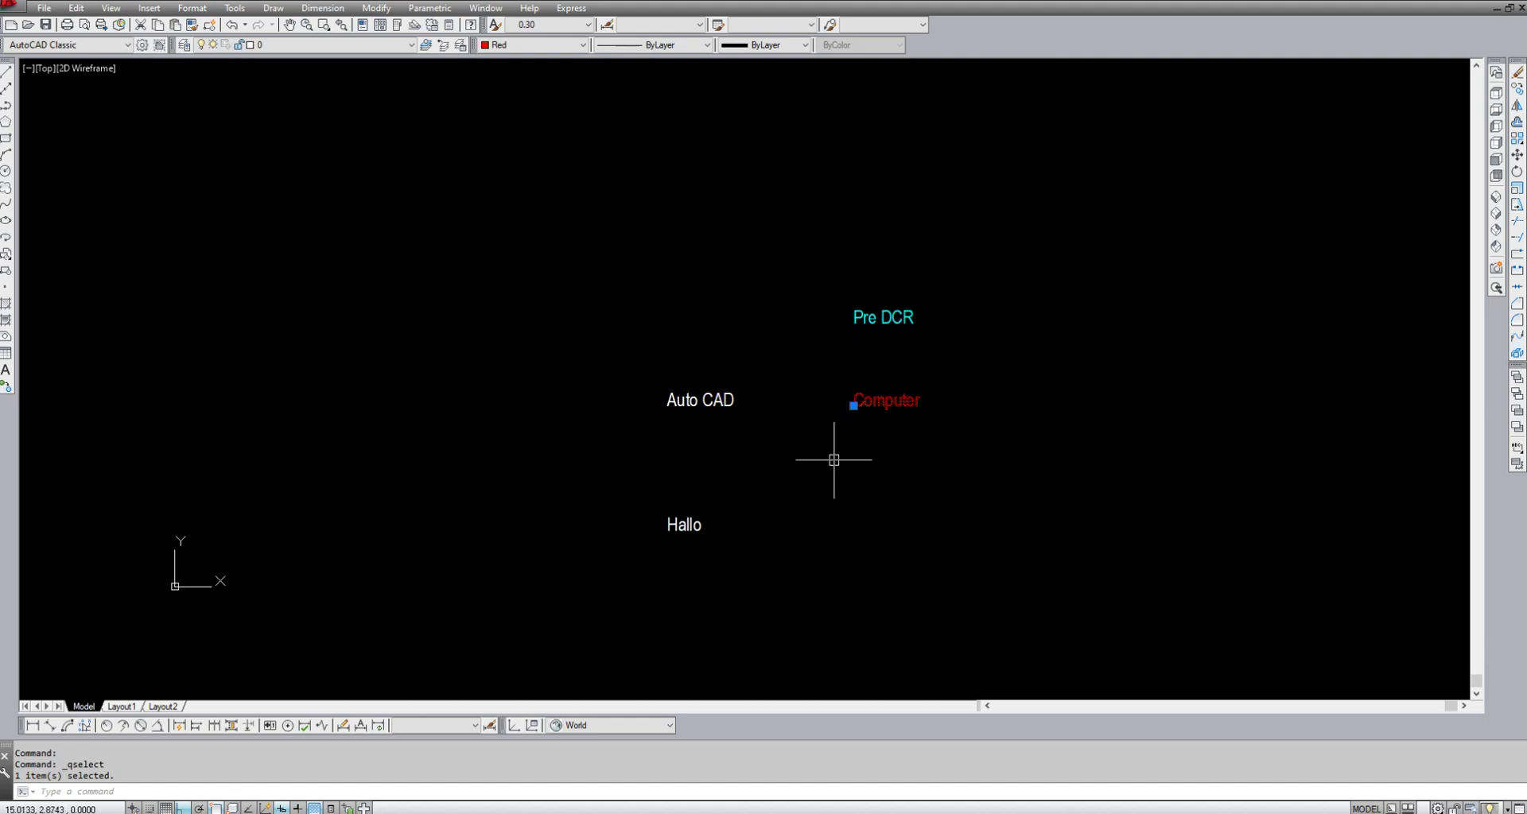
{"action": "key", "text": "Escape"}
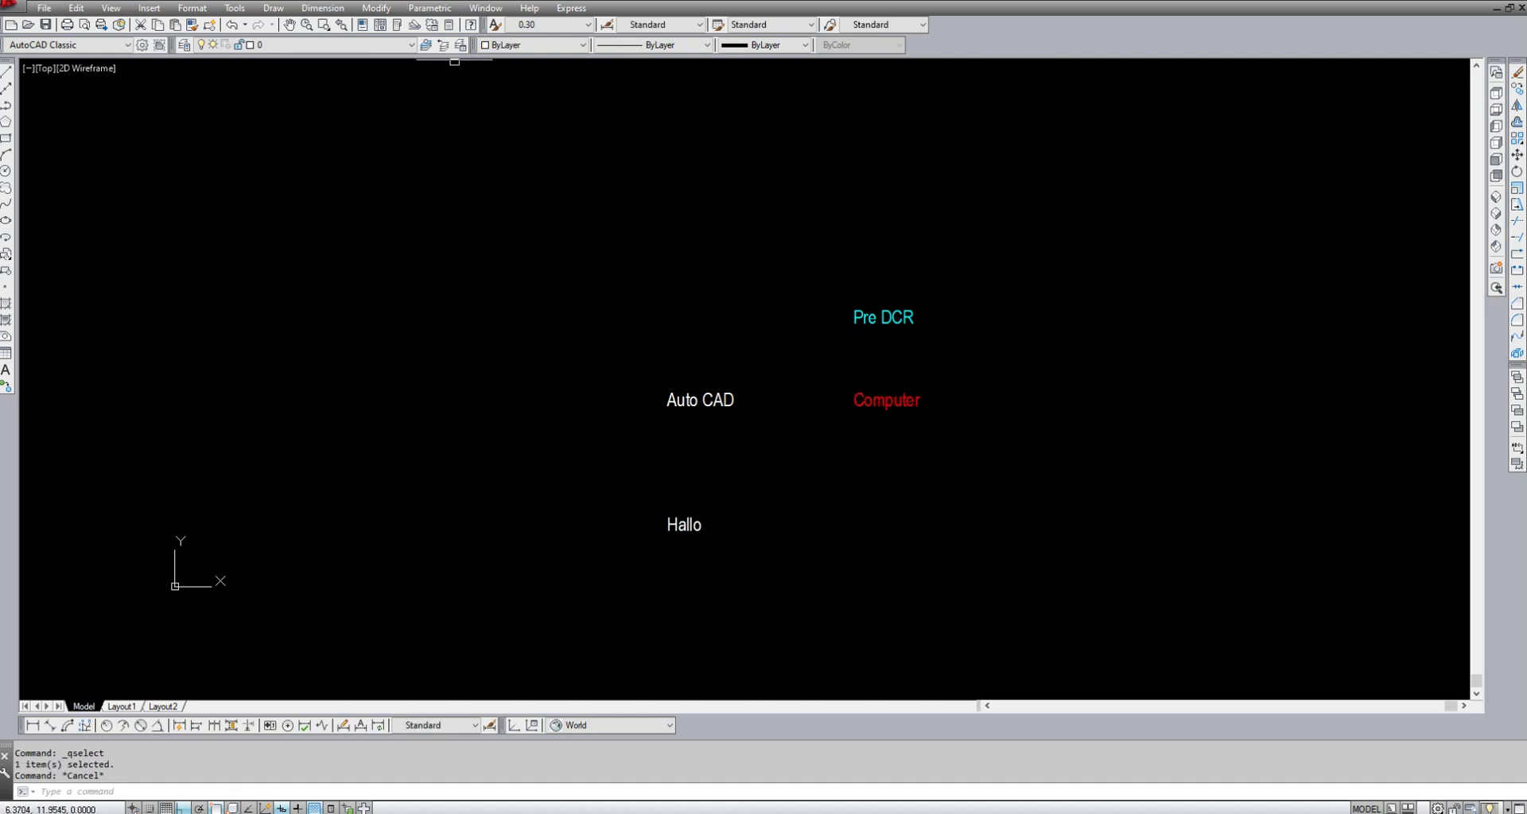
- Erase all four text objects from the drawing
{"action": "type", "text": "l"}
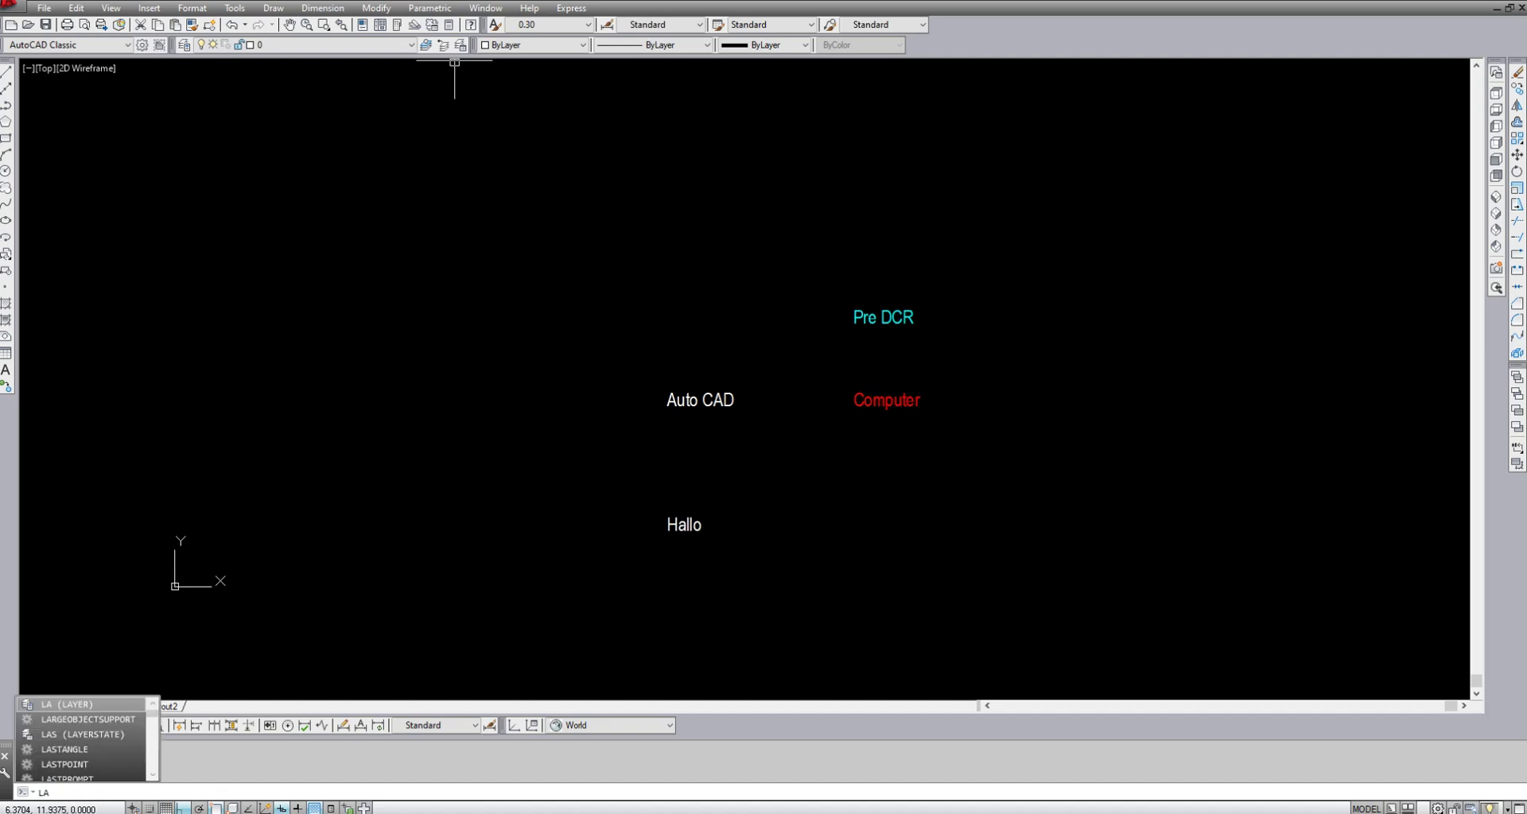
{"action": "key", "text": "Escape"}
{"action": "left_click", "coordinate": [1047, 594]}
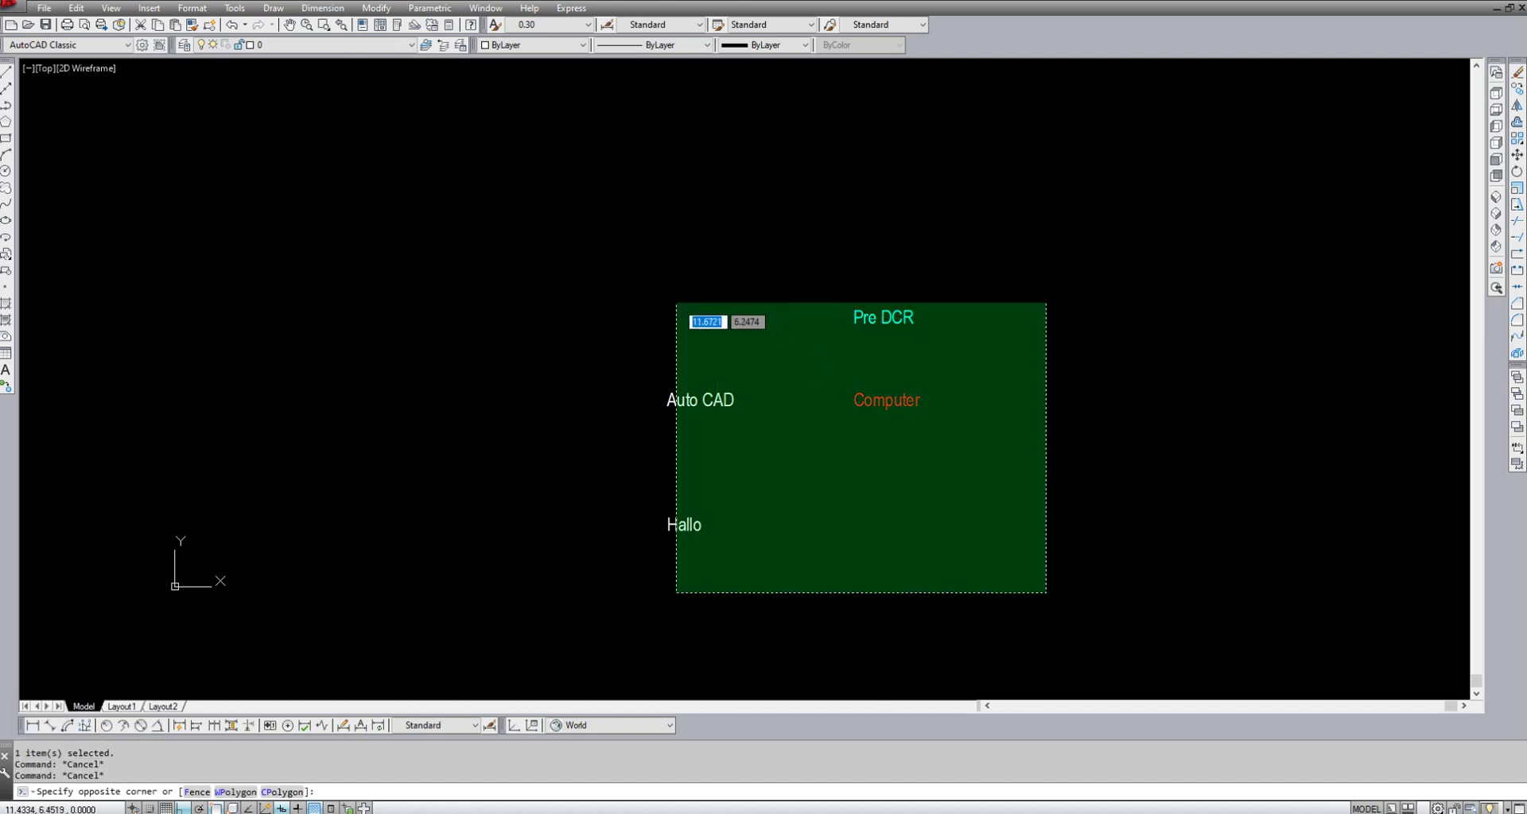
{"action": "left_click", "coordinate": [577, 236]}
{"action": "type", "text": "e"}
{"action": "key", "text": "Return"}
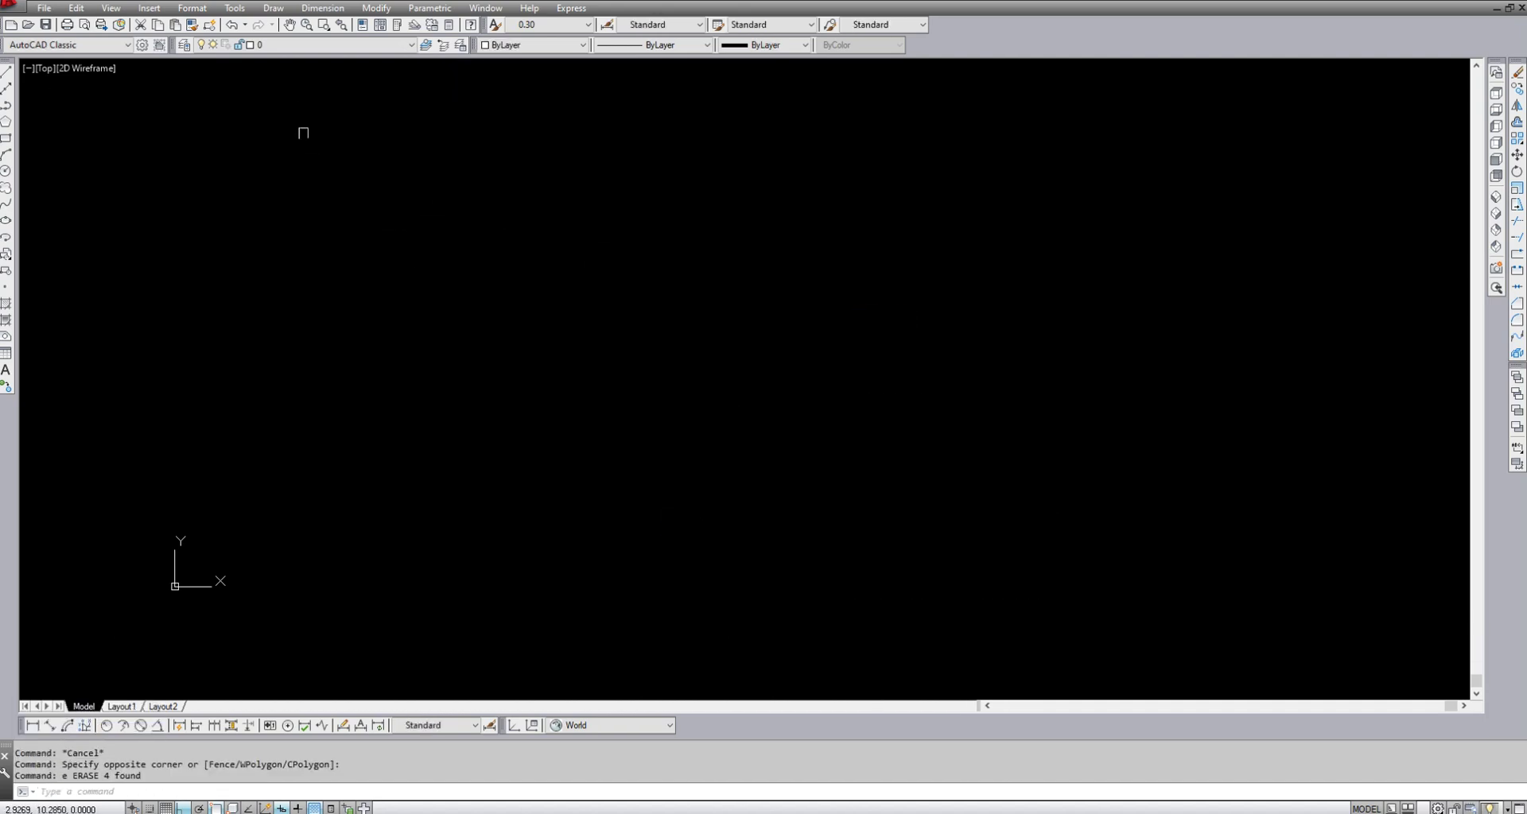
- Create a new layer in the Layer Properties Manager and make it the current layer
{"action": "type", "text": "LA"}
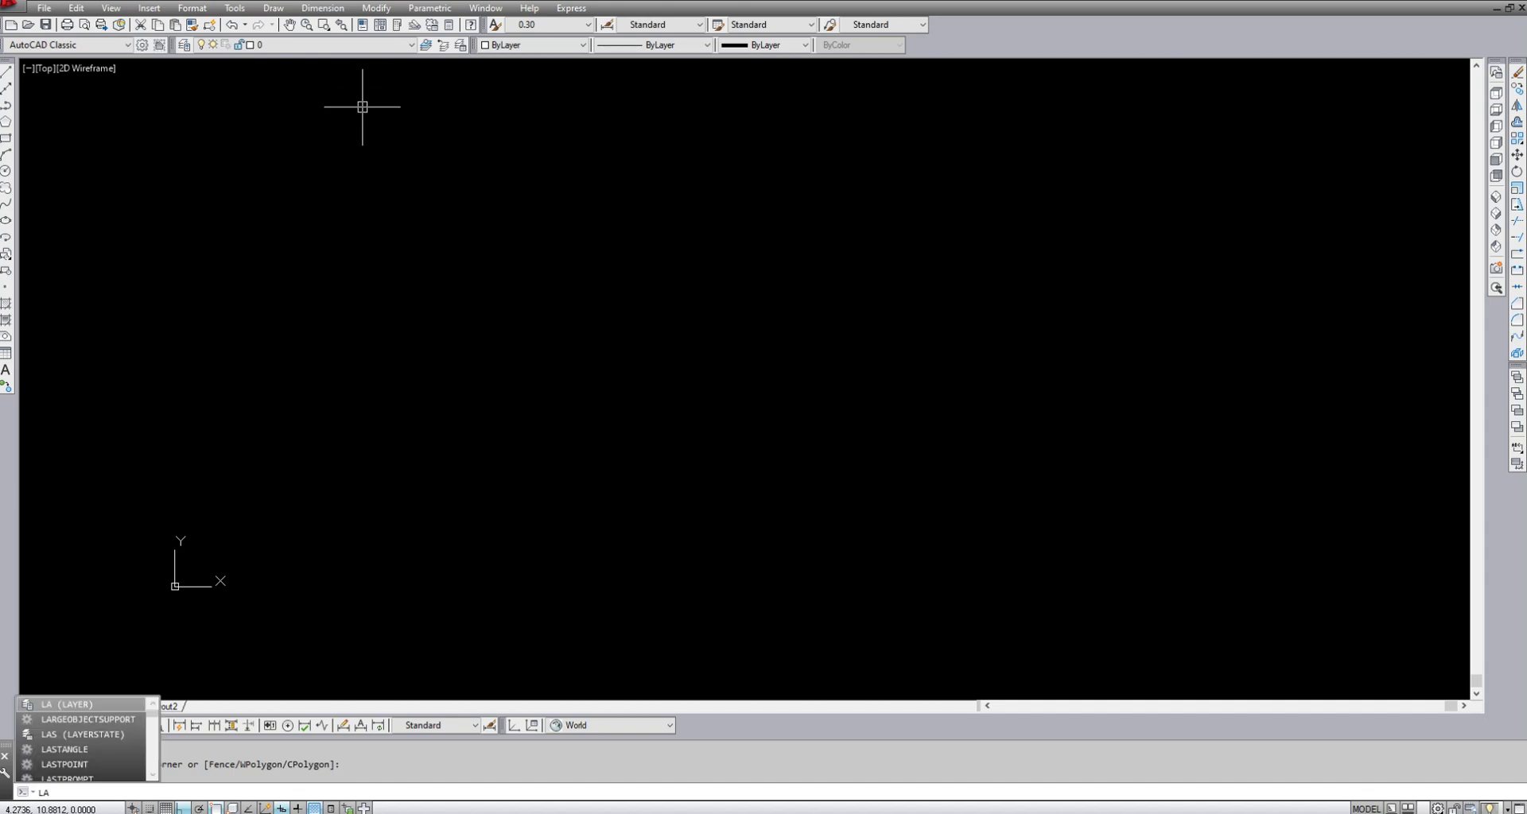
{"action": "key", "text": "Return"}
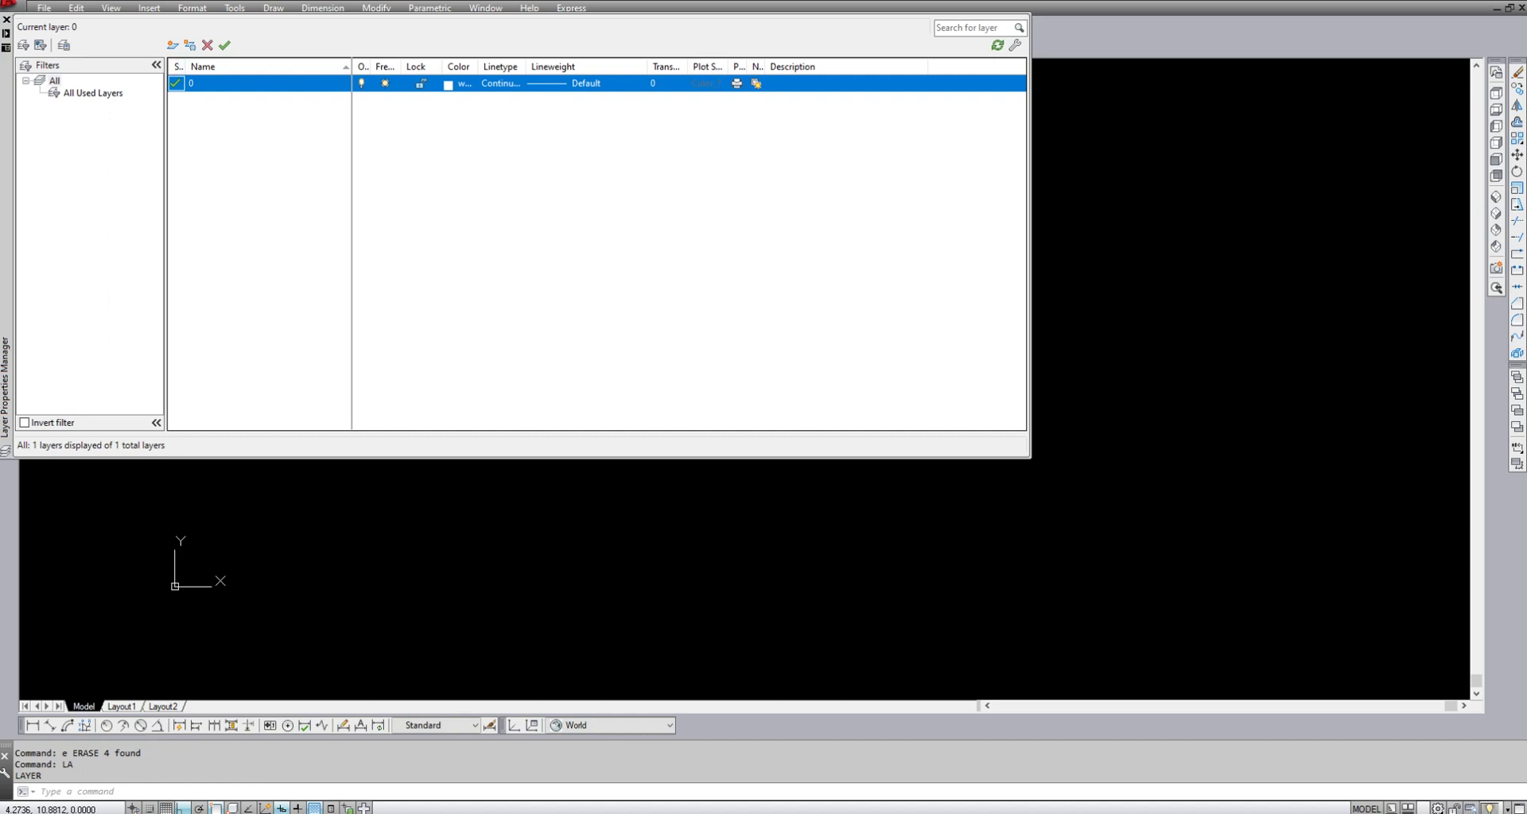
{"action": "left_click", "coordinate": [172, 46]}
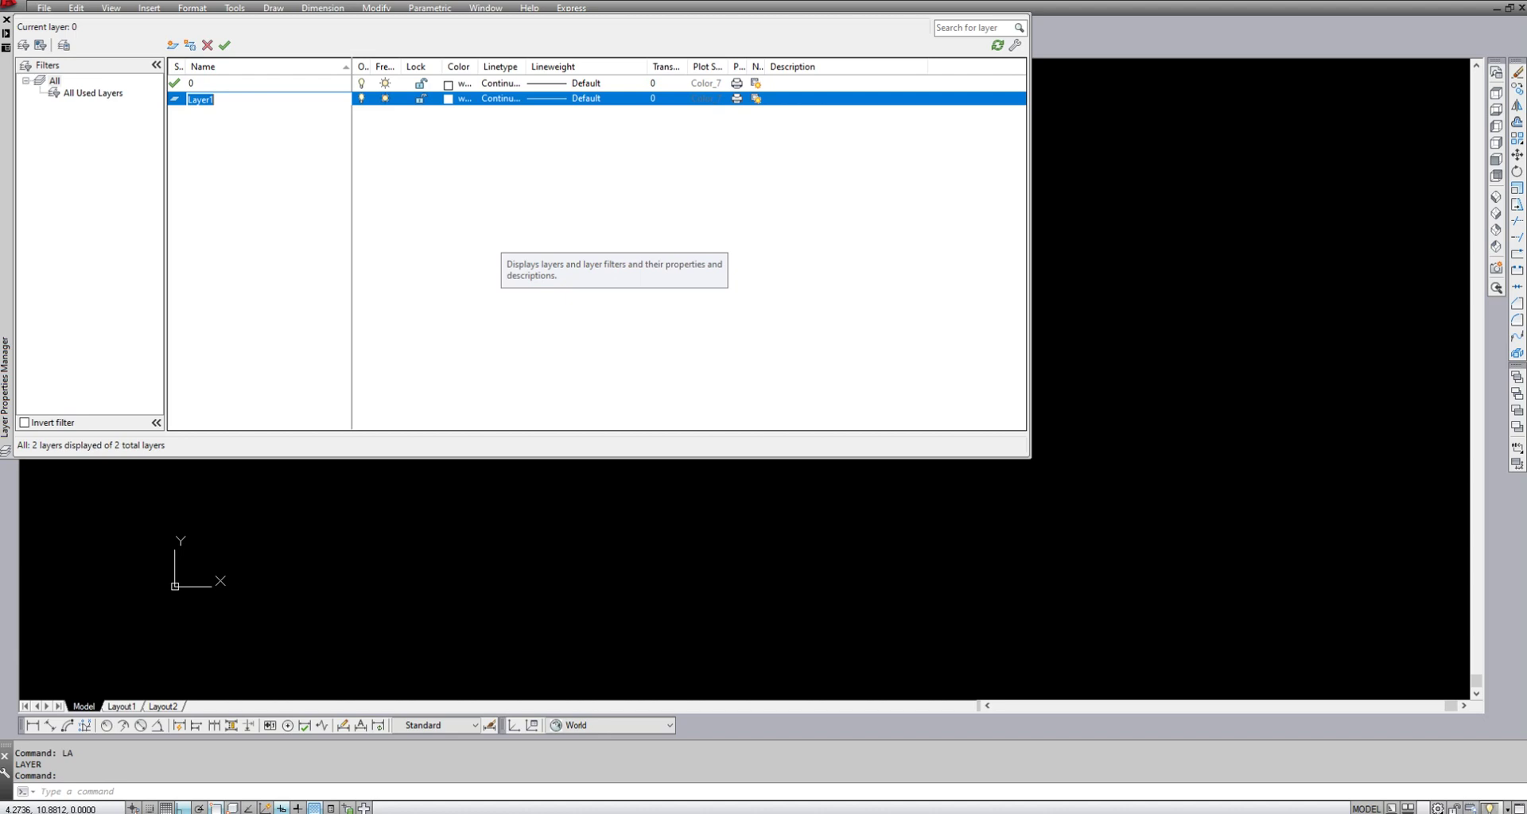
{"action": "key", "text": "Return"}
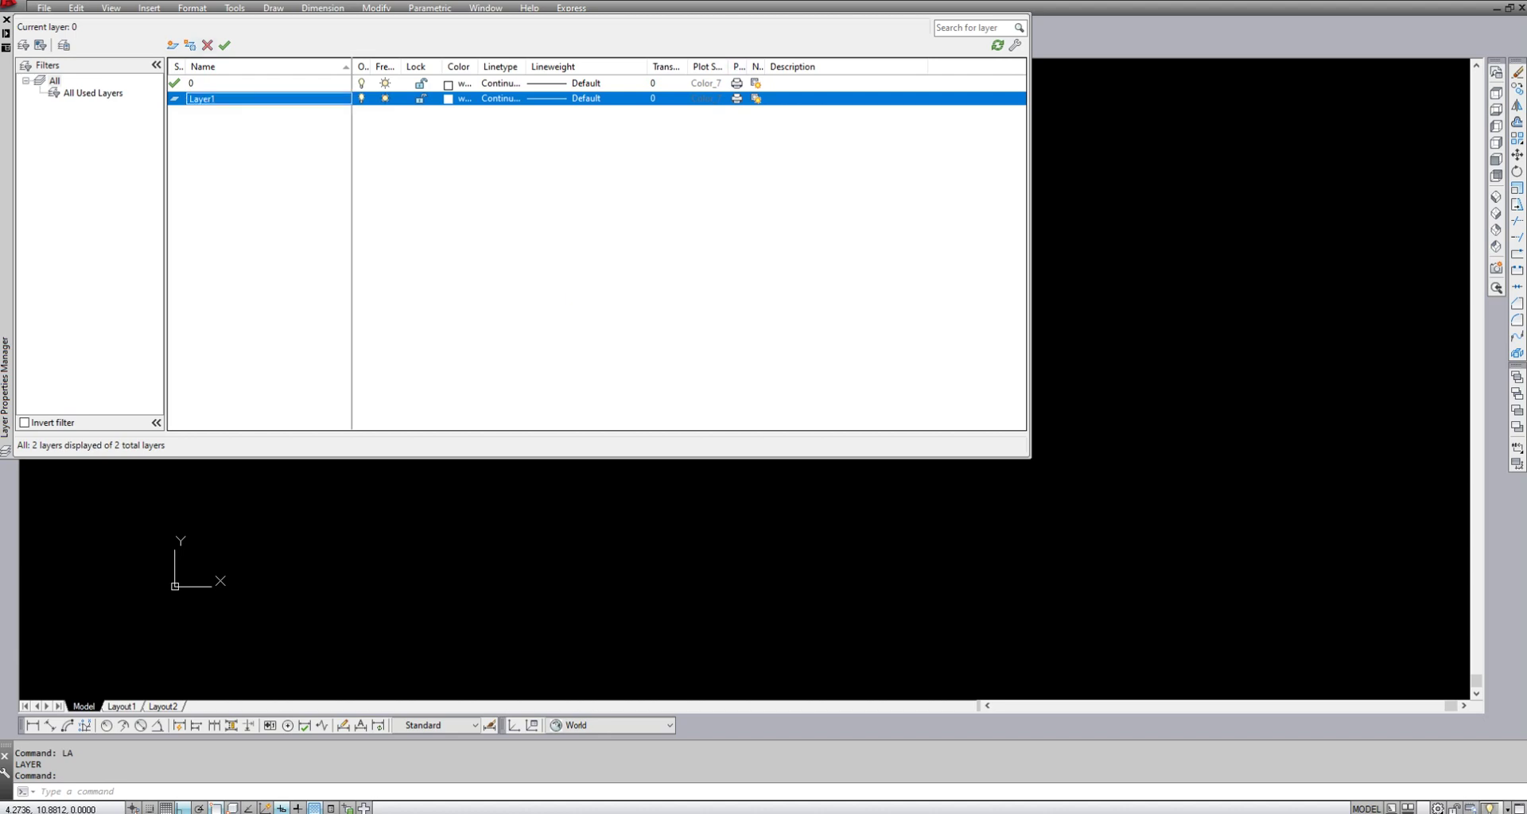
{"action": "left_click_drag", "start_coordinate": [5, 119], "coordinate": [229, 287]}
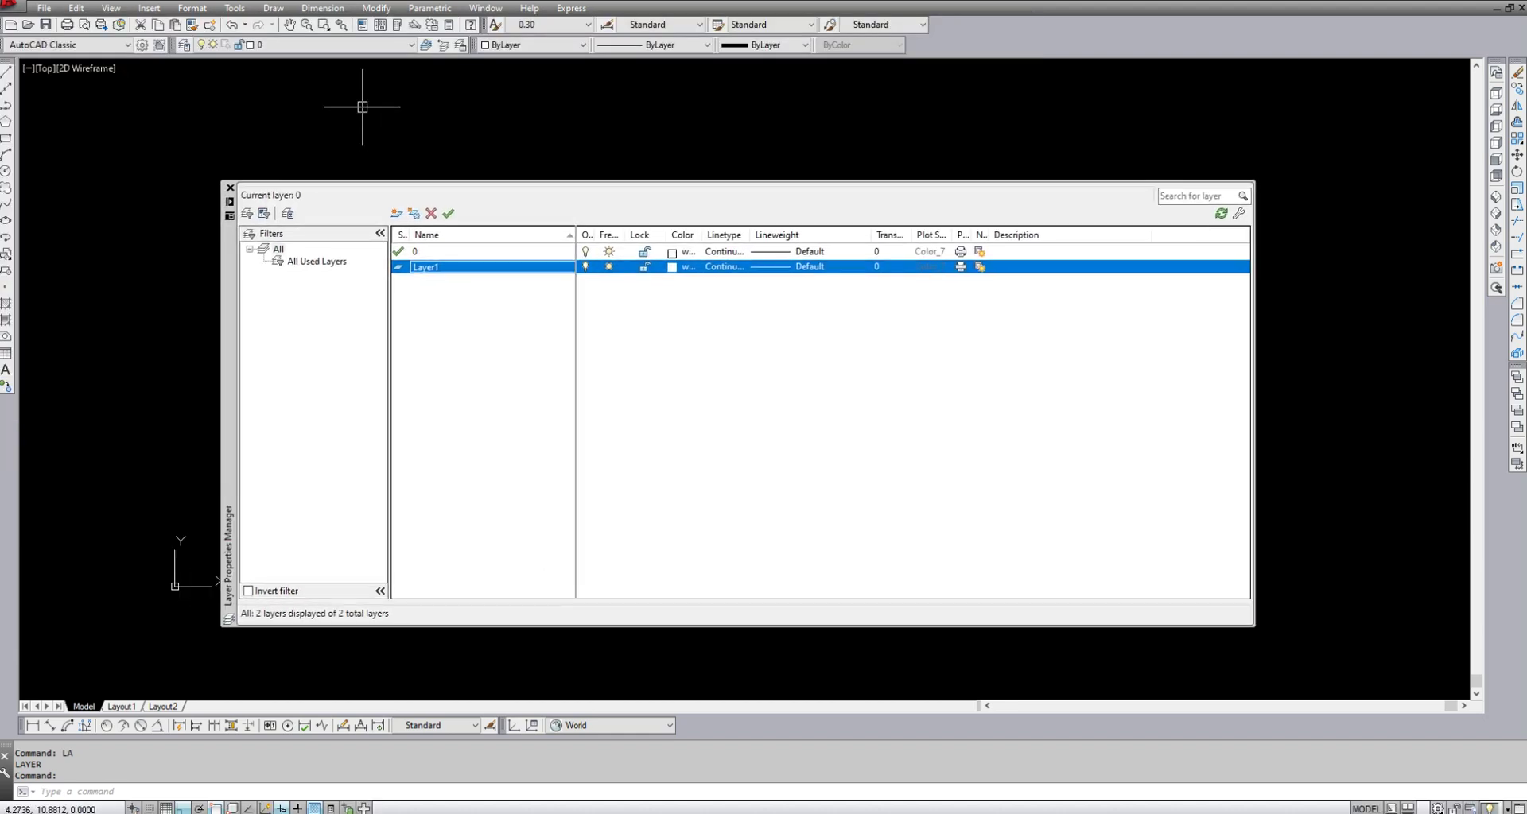
{"action": "key", "text": "alt+c"}
- Rename the new layer as RED
{"action": "key", "text": "F2"}
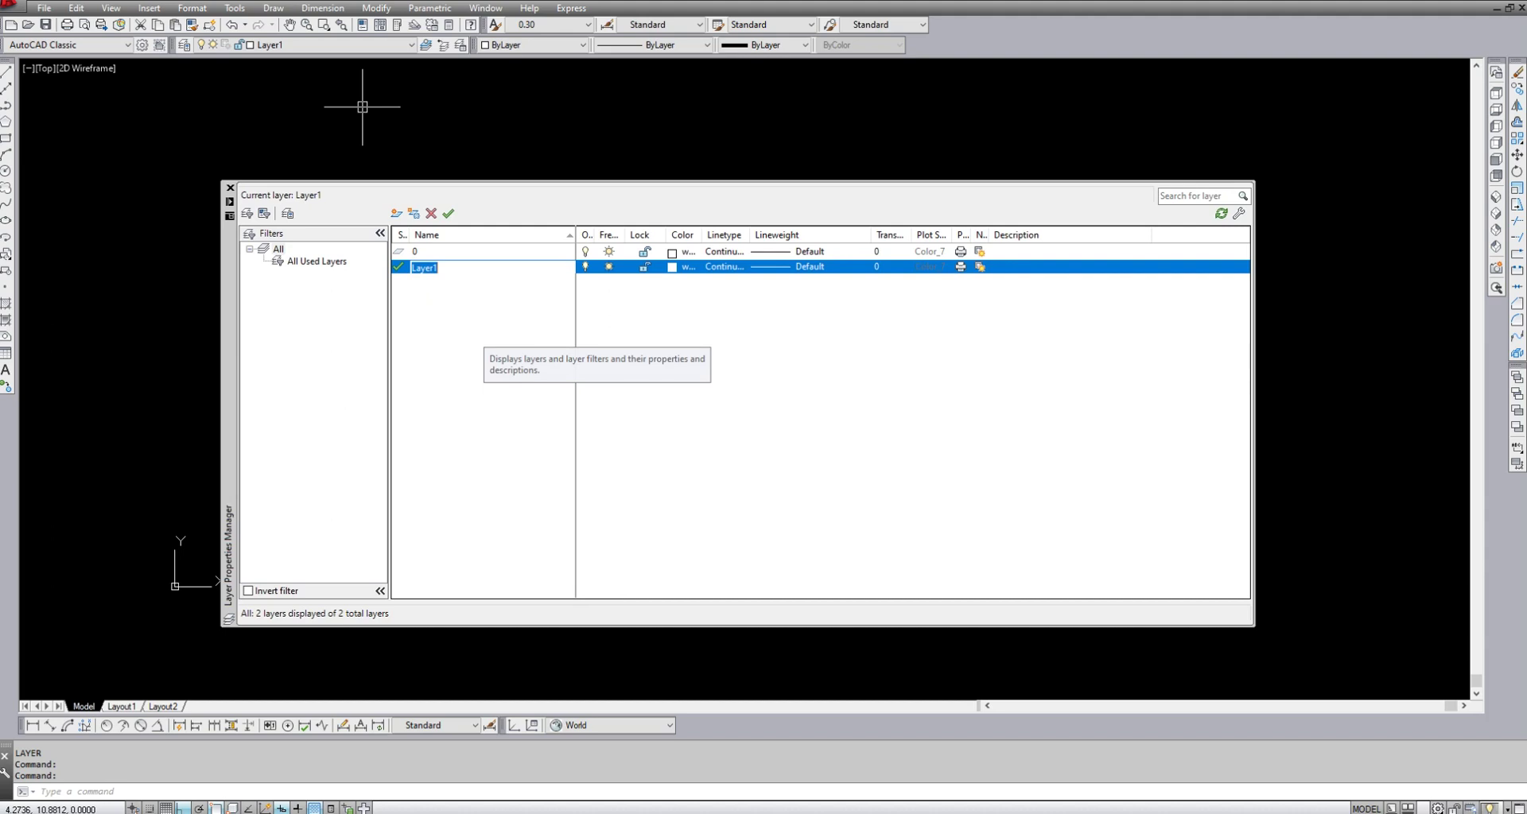
{"action": "key", "text": "End"}
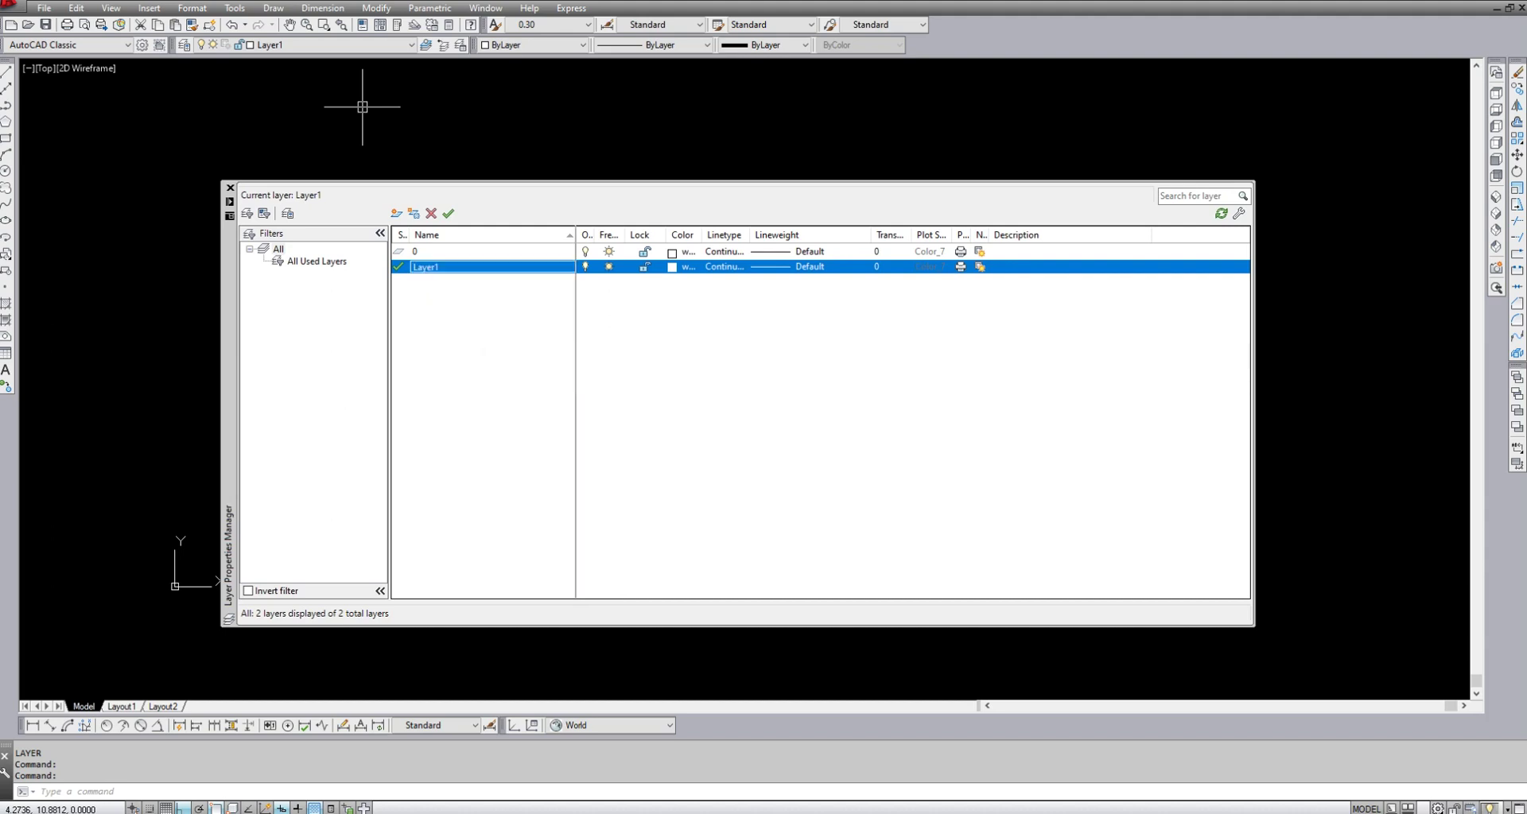
{"action": "right_click", "coordinate": [437, 267]}
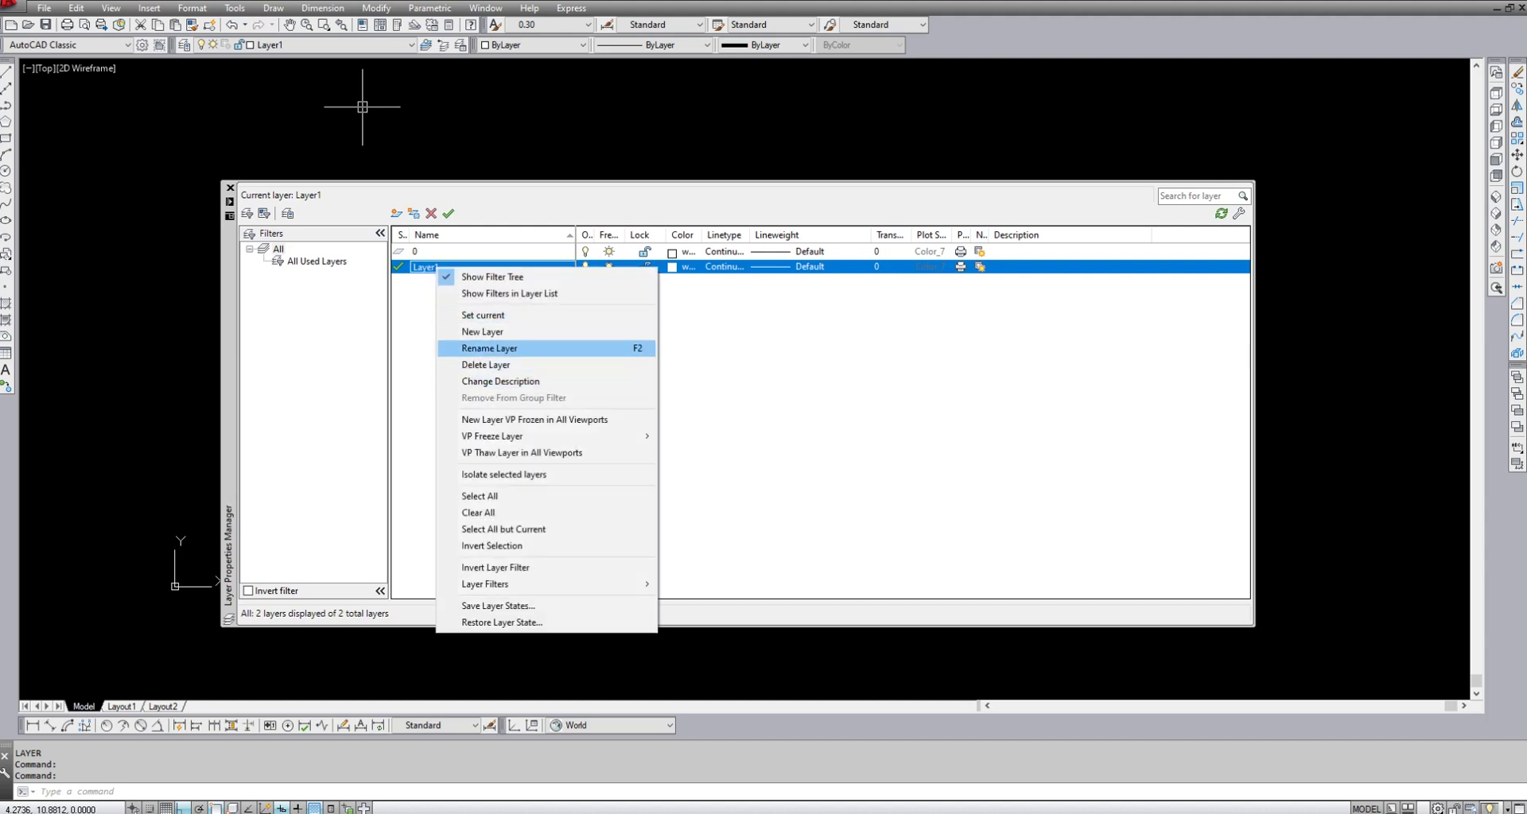
{"action": "left_click", "coordinate": [489, 348]}
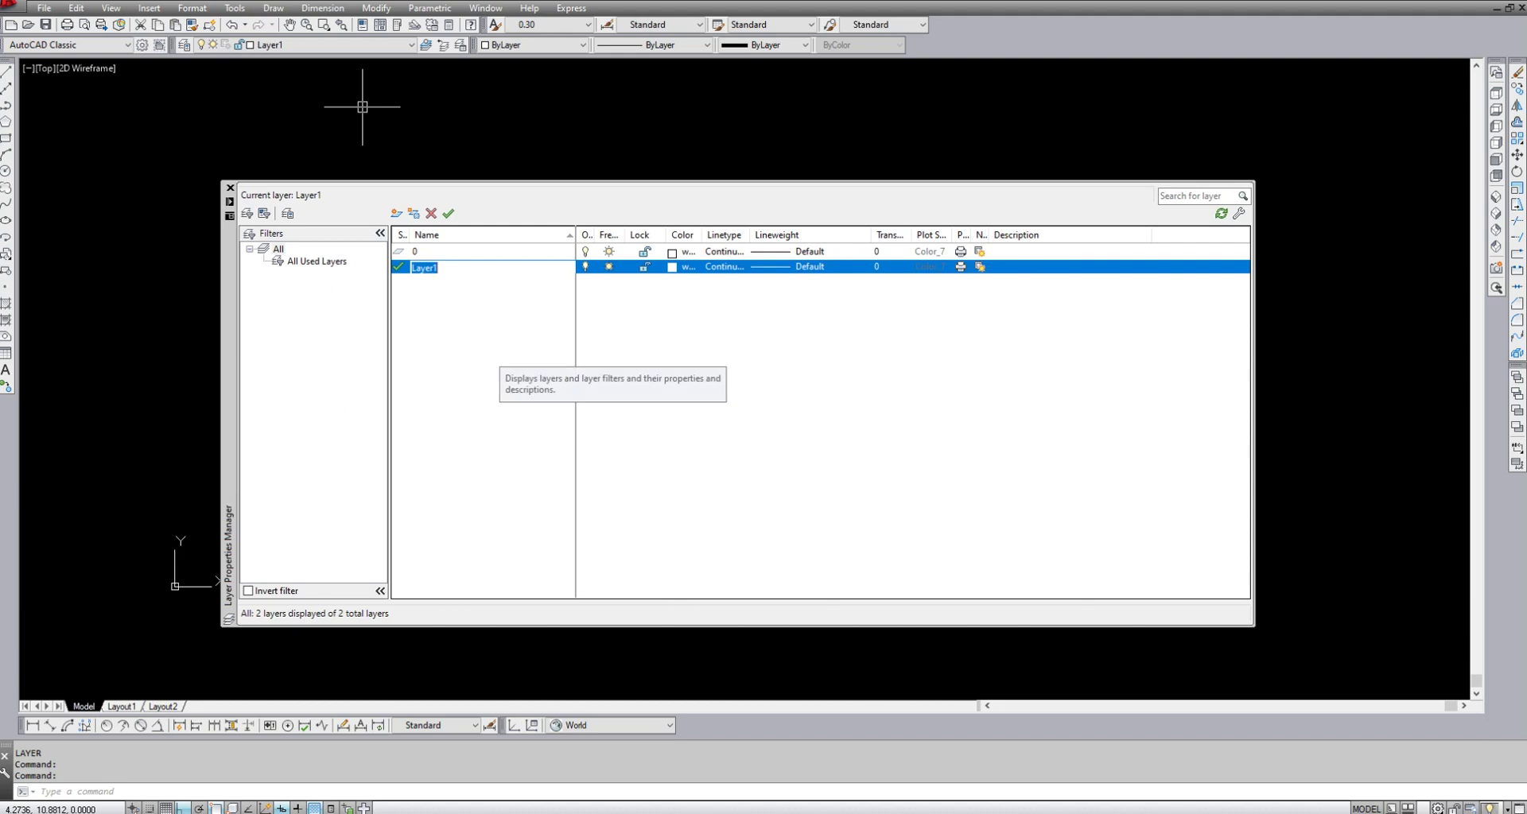
{"action": "type", "text": "RED"}
{"action": "key", "text": "Return"}
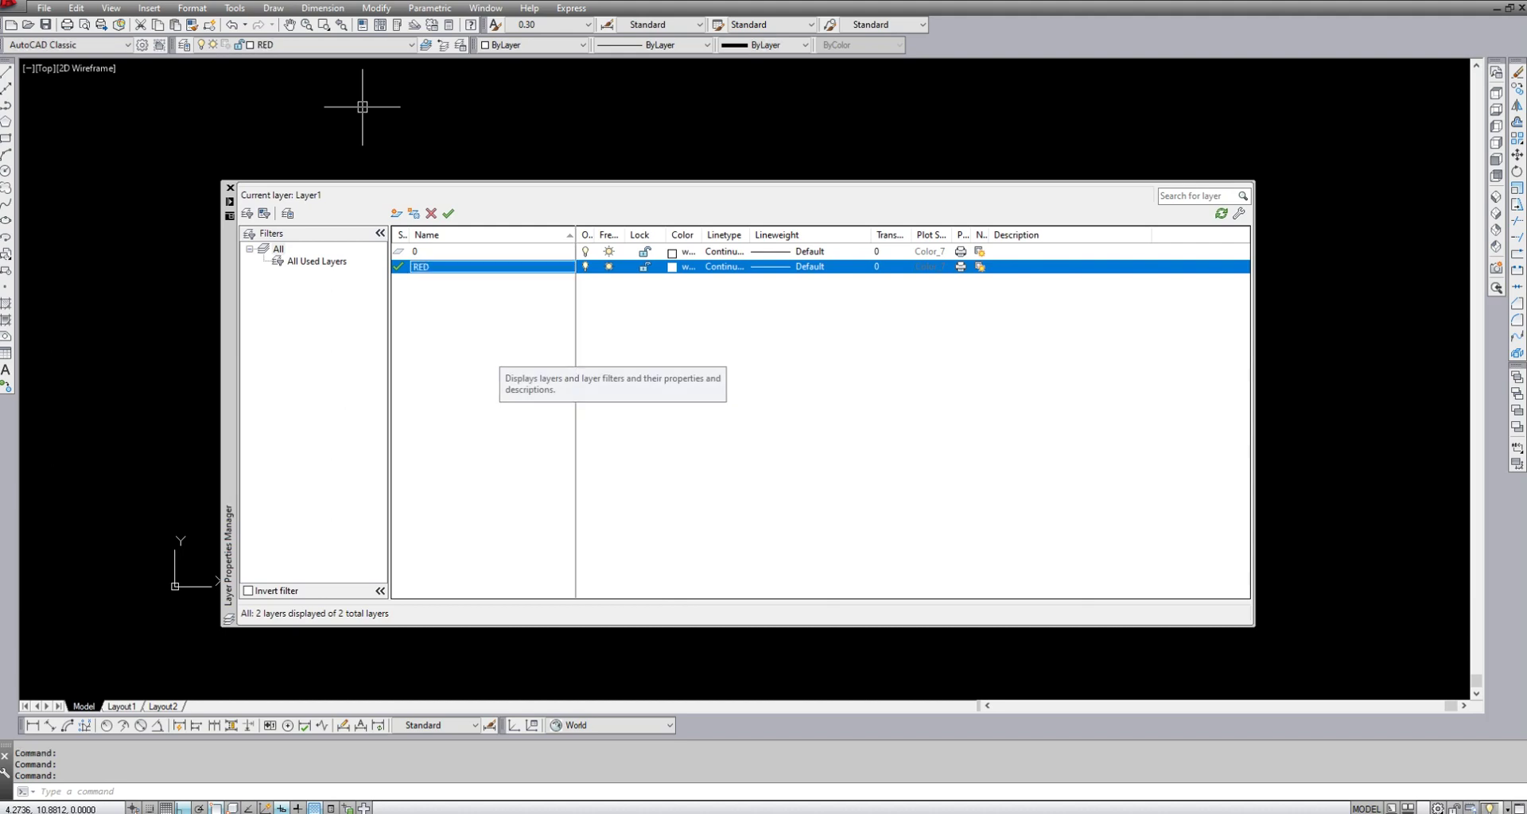
- Set the color of the RED layer to red
{"action": "left_click", "coordinate": [672, 266]}
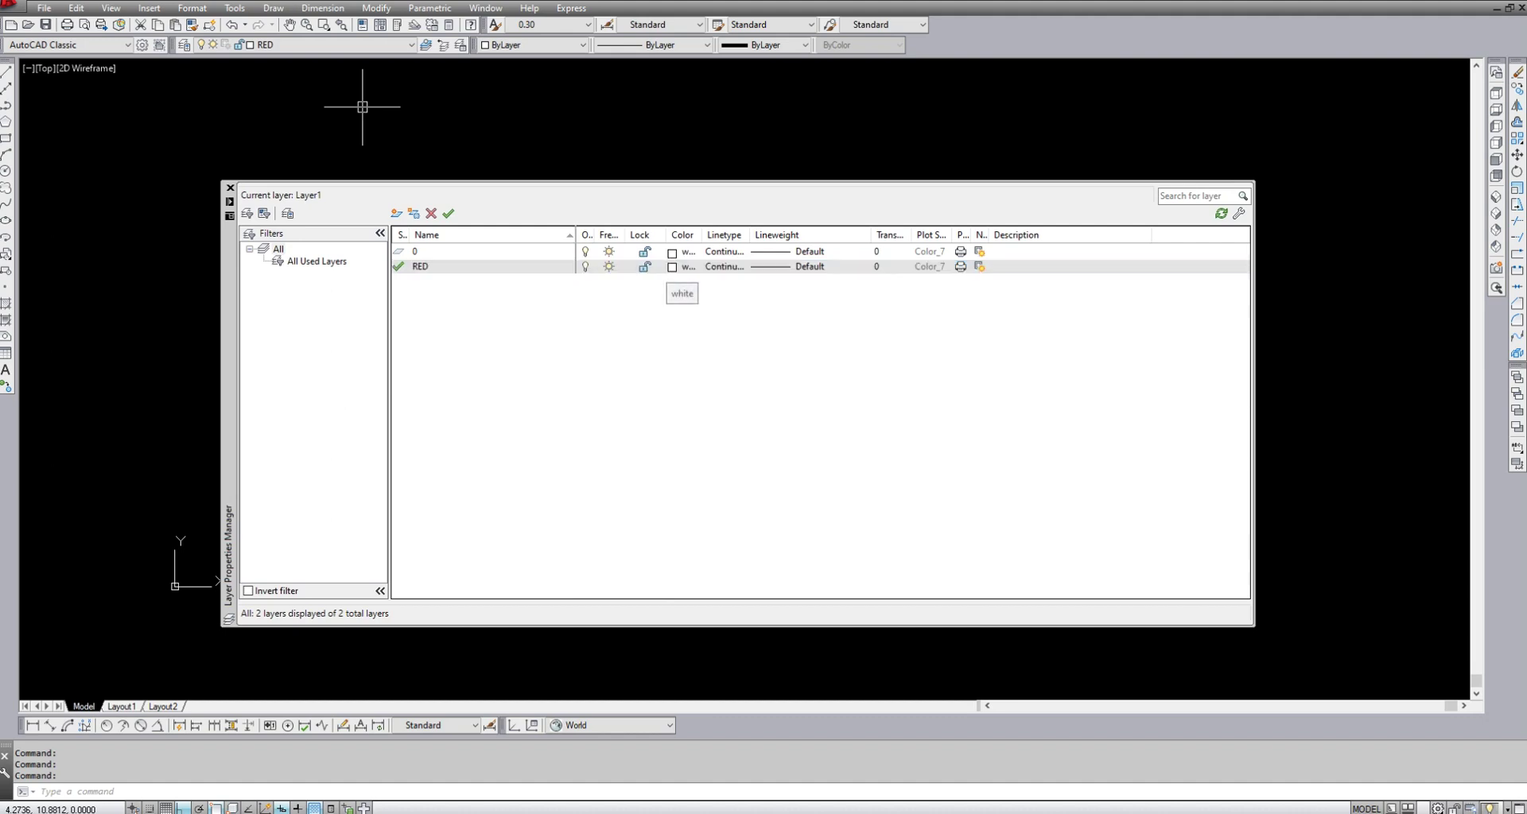
{"action": "left_click", "coordinate": [553, 377]}
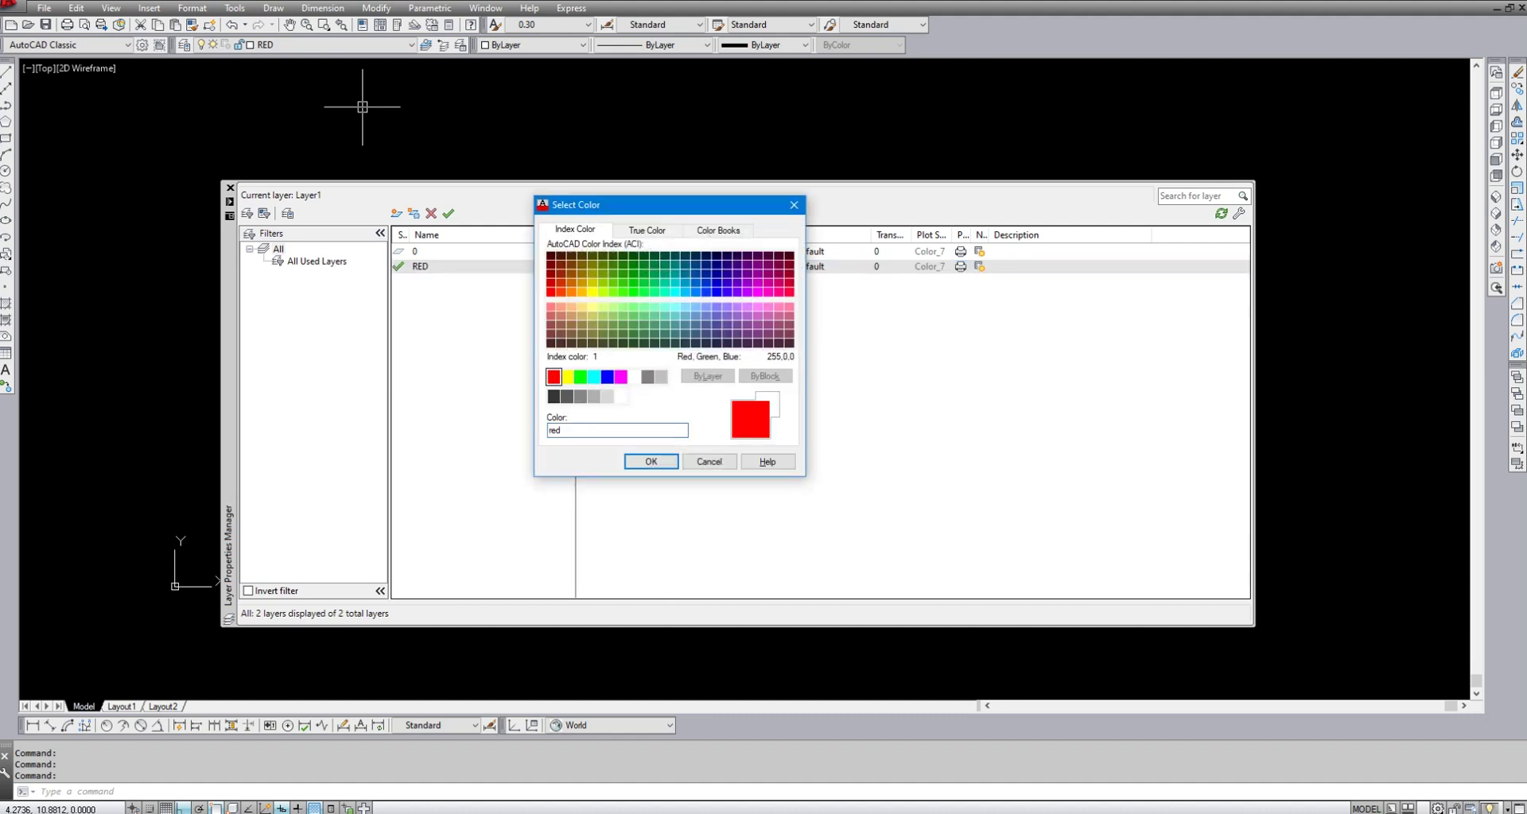
{"action": "key", "text": "Return"}
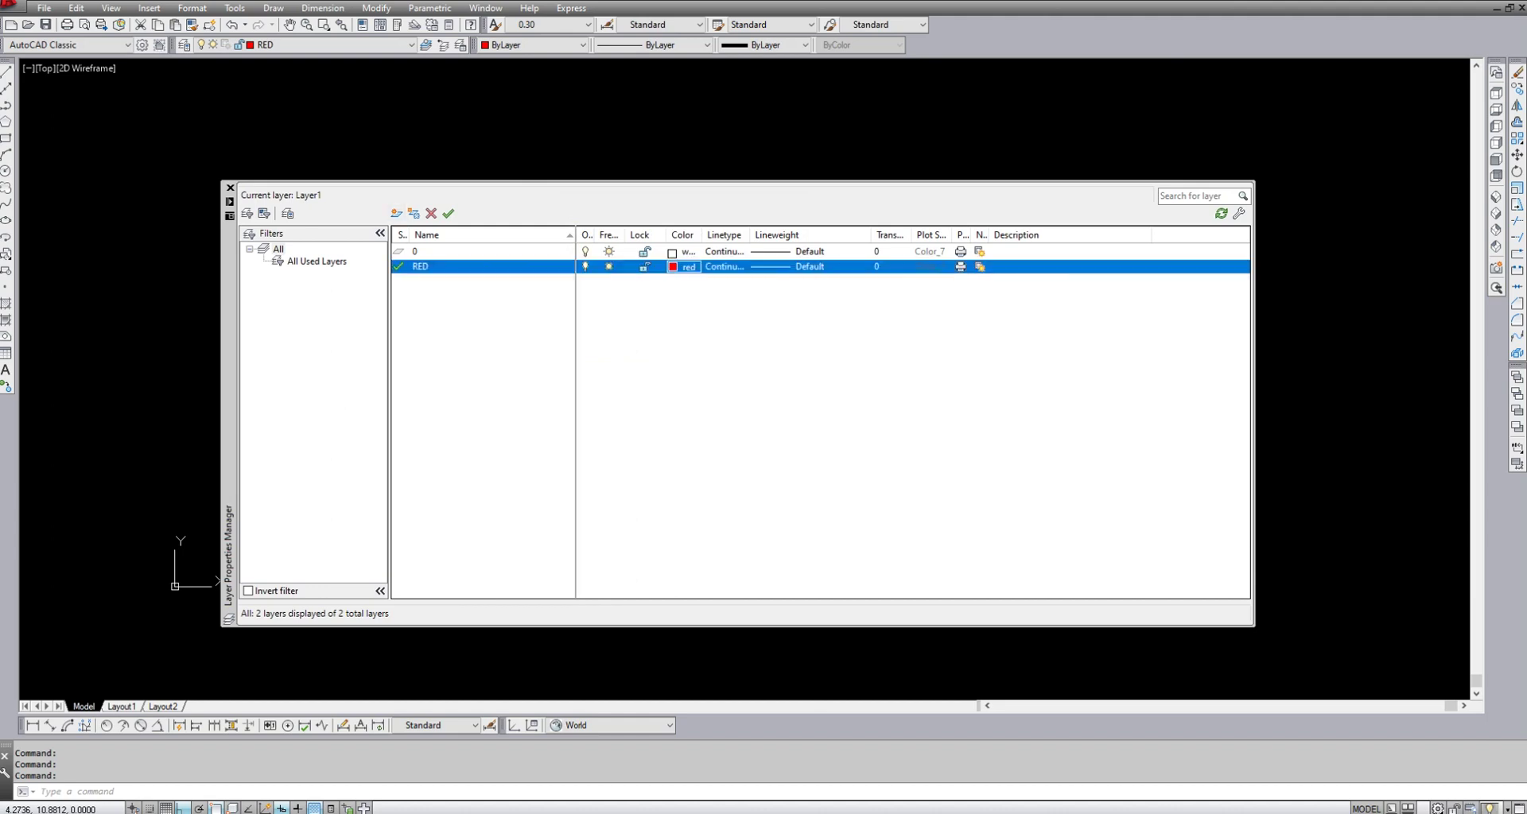
{"action": "right_click", "coordinate": [421, 266]}
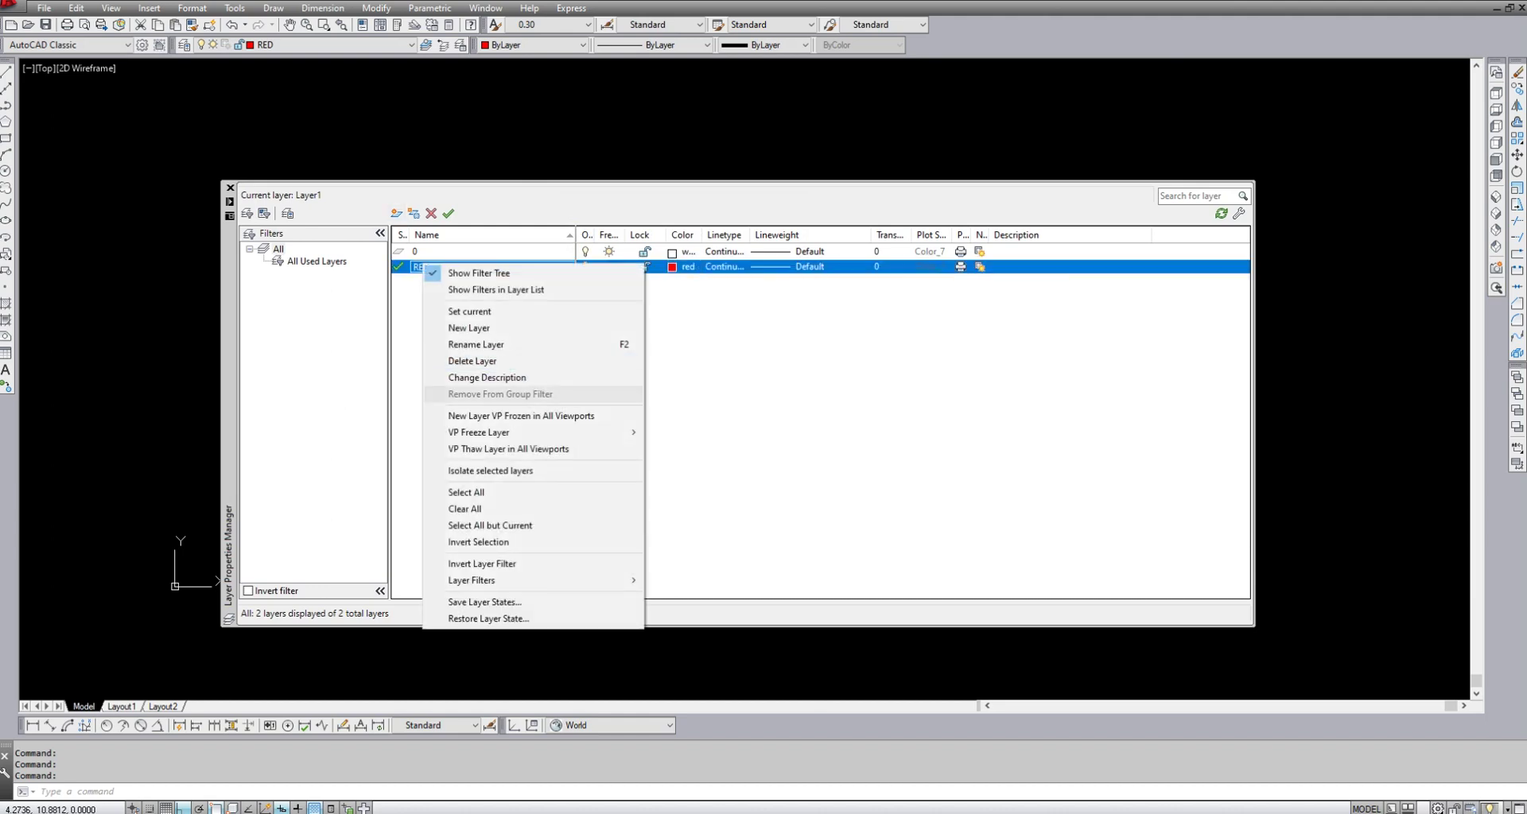
{"action": "key", "text": "Escape"}
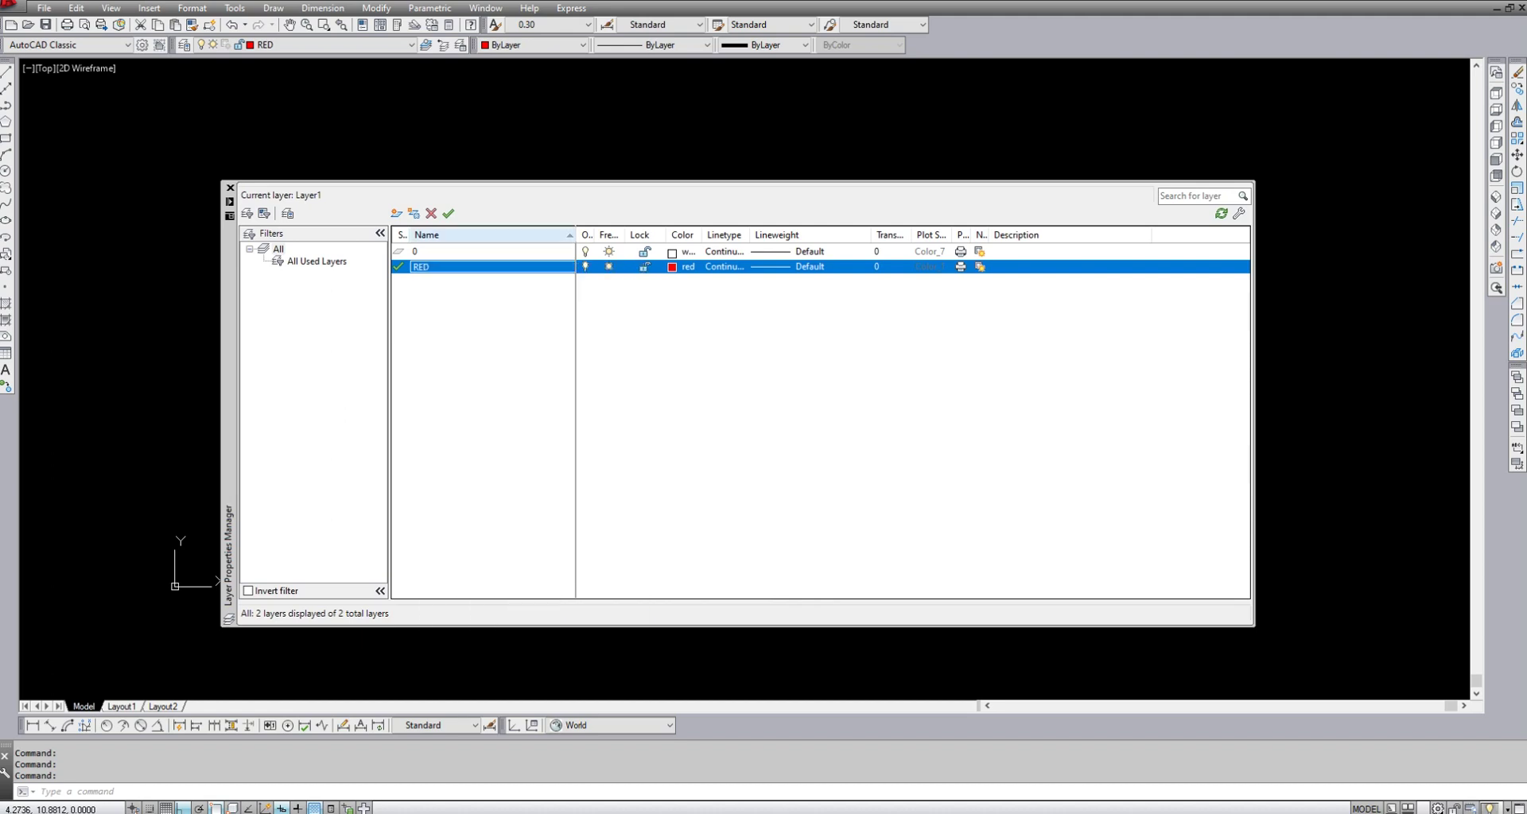
- Create a layer named GREEN and set its color to green
{"action": "key", "text": "alt+n"}
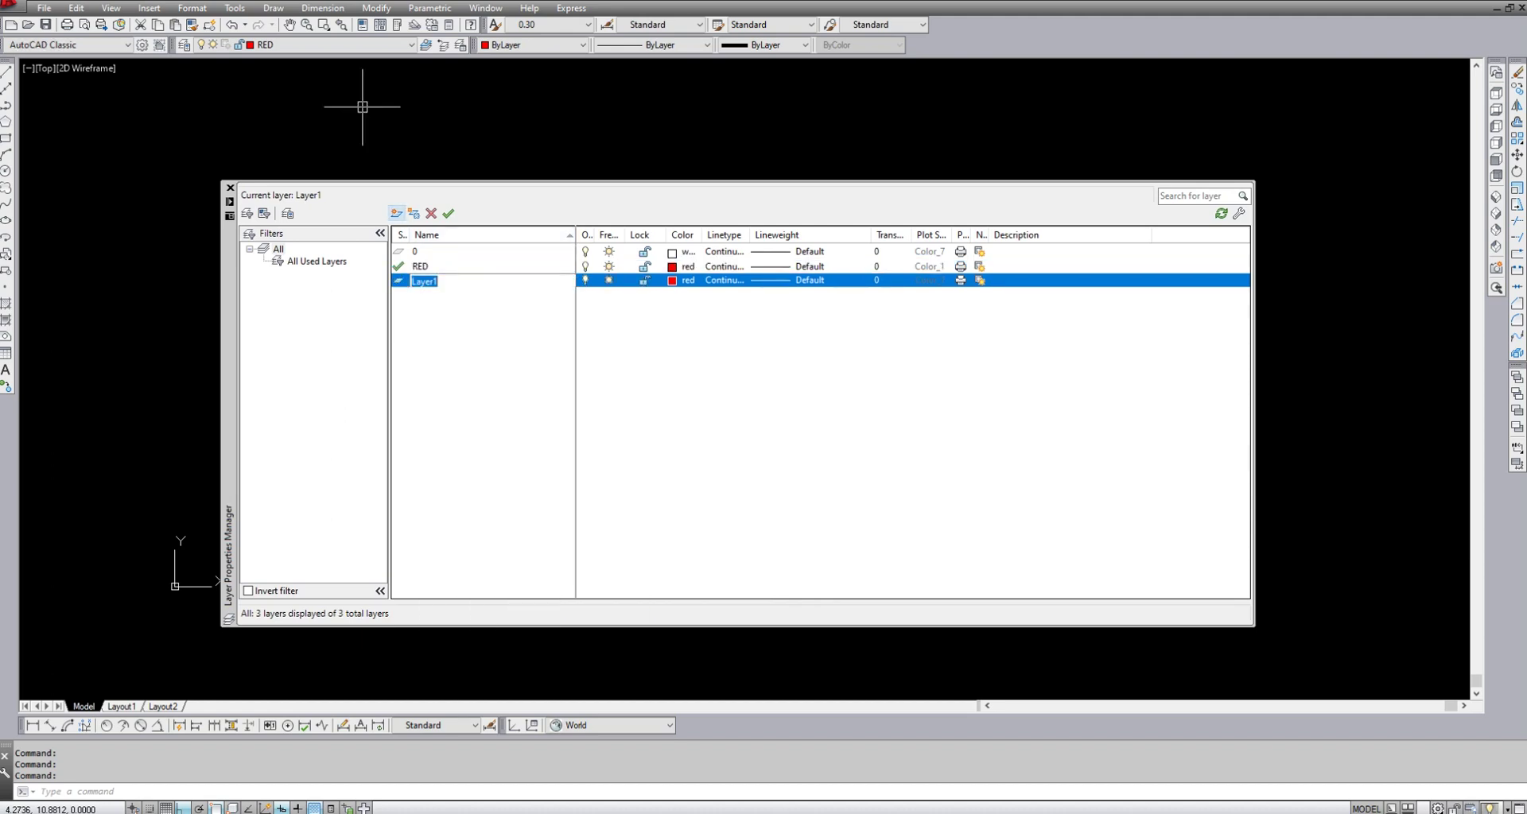
{"action": "type", "text": "GREEN"}
{"action": "key", "text": "Return"}
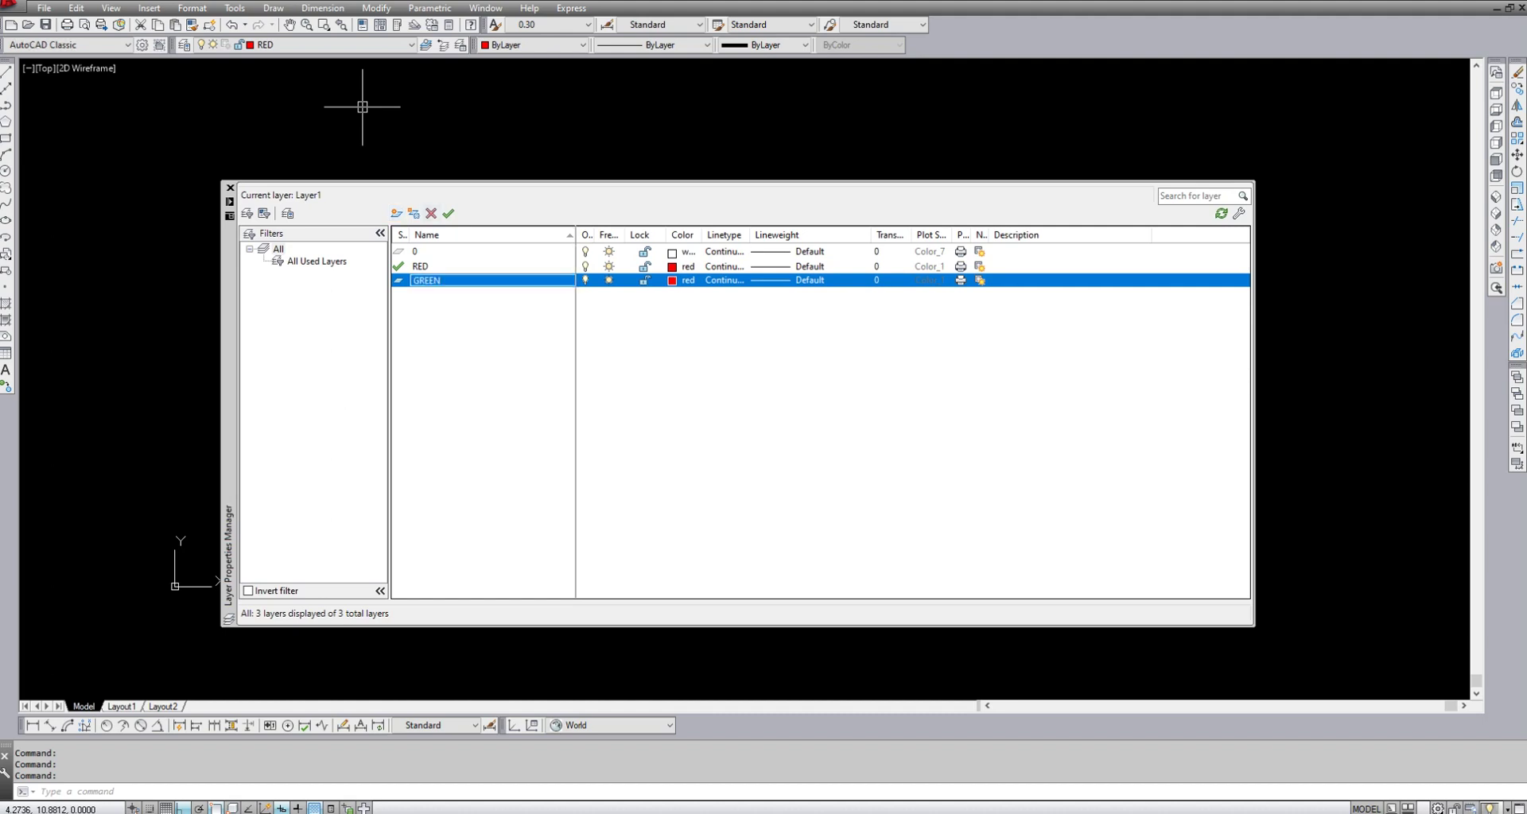
{"action": "left_click", "coordinate": [672, 280]}
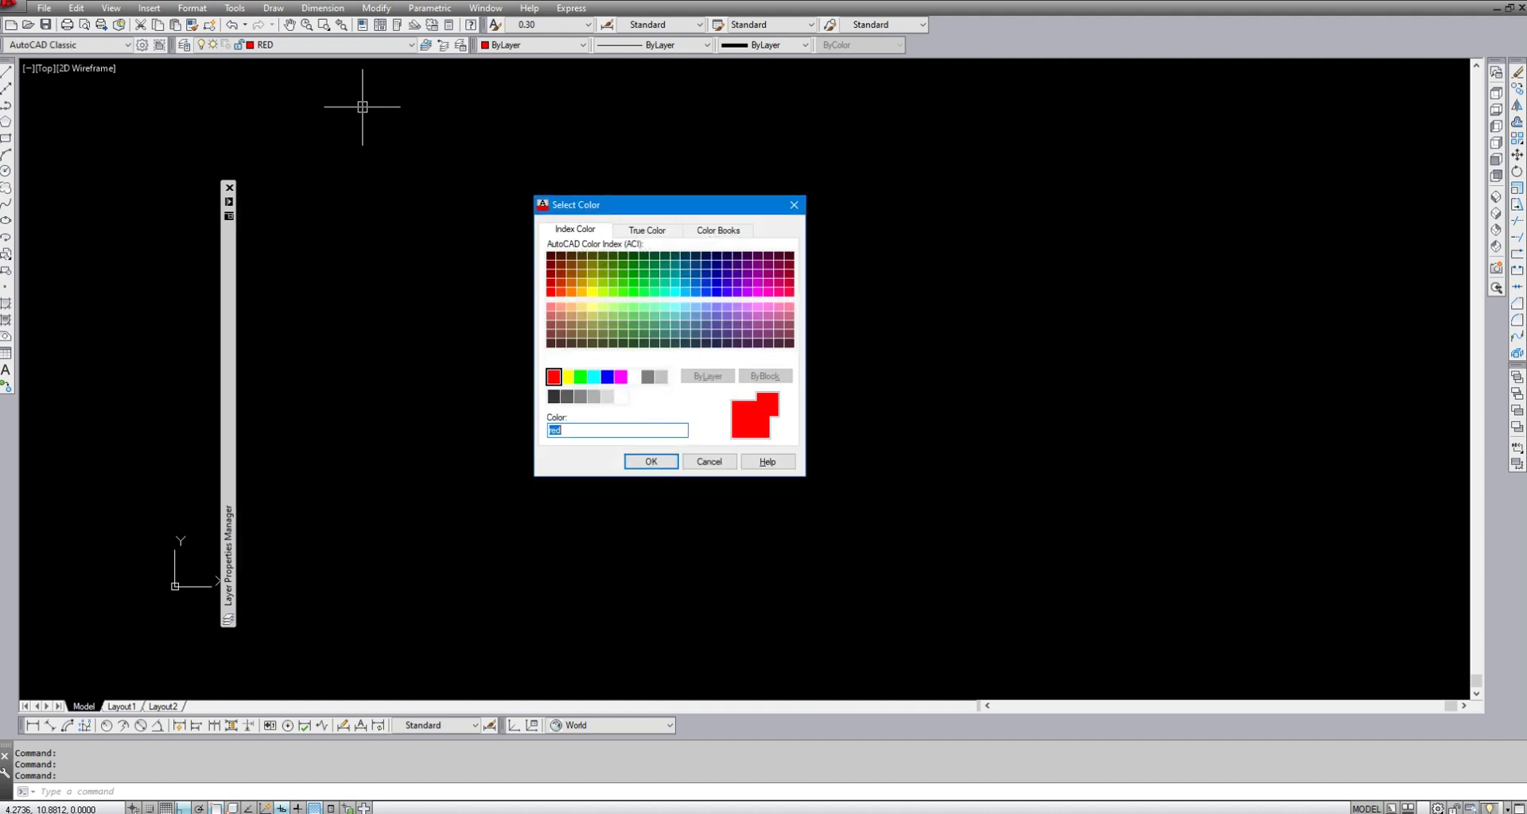
{"action": "left_click", "coordinate": [579, 377]}
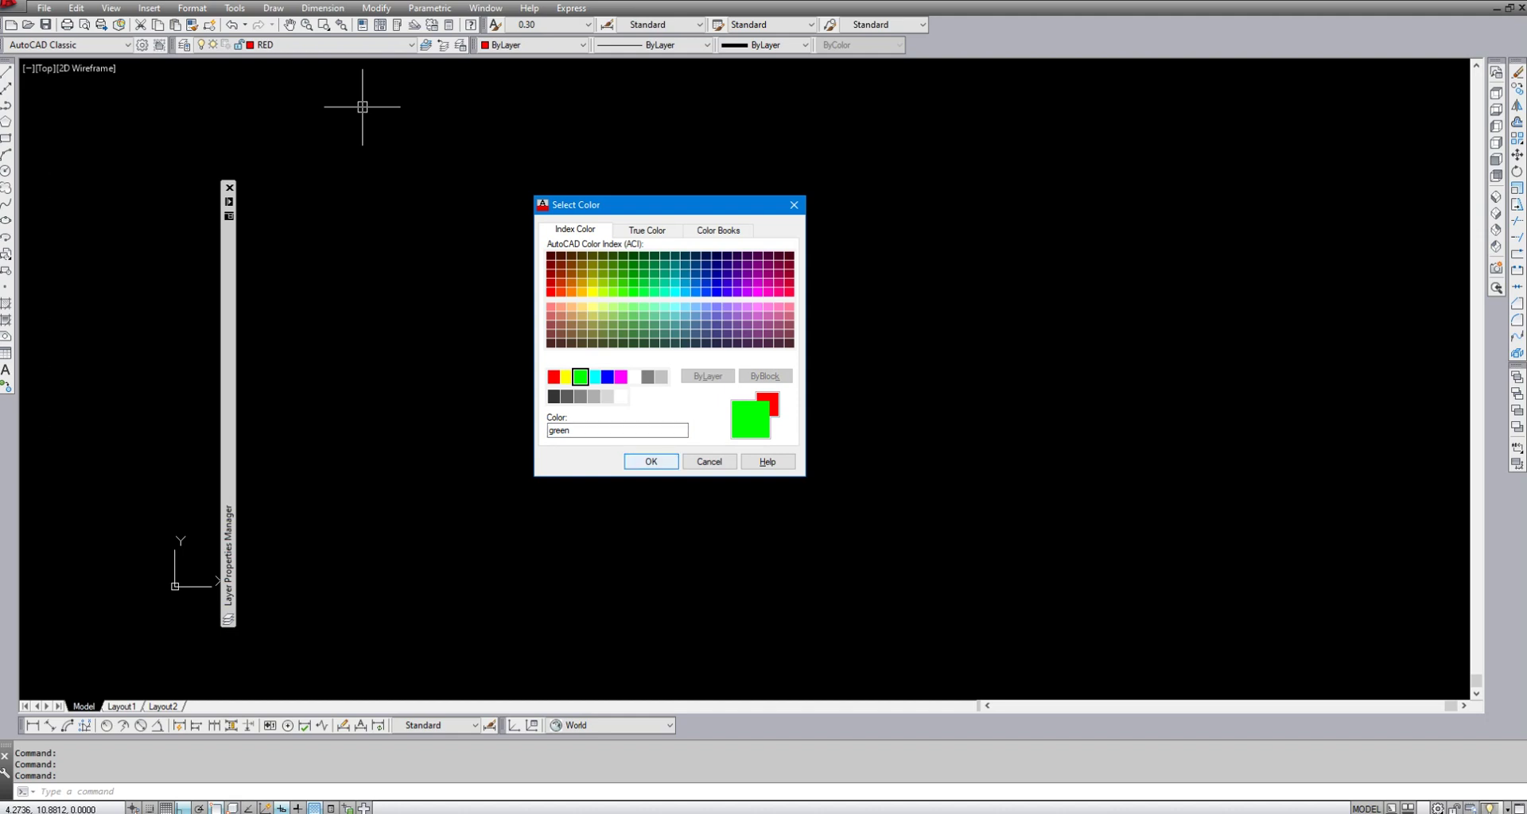
{"action": "left_click", "coordinate": [640, 462]}
{"action": "scroll", "coordinate": [687, 446], "scroll_direction": "down", "scroll_amount": 4}
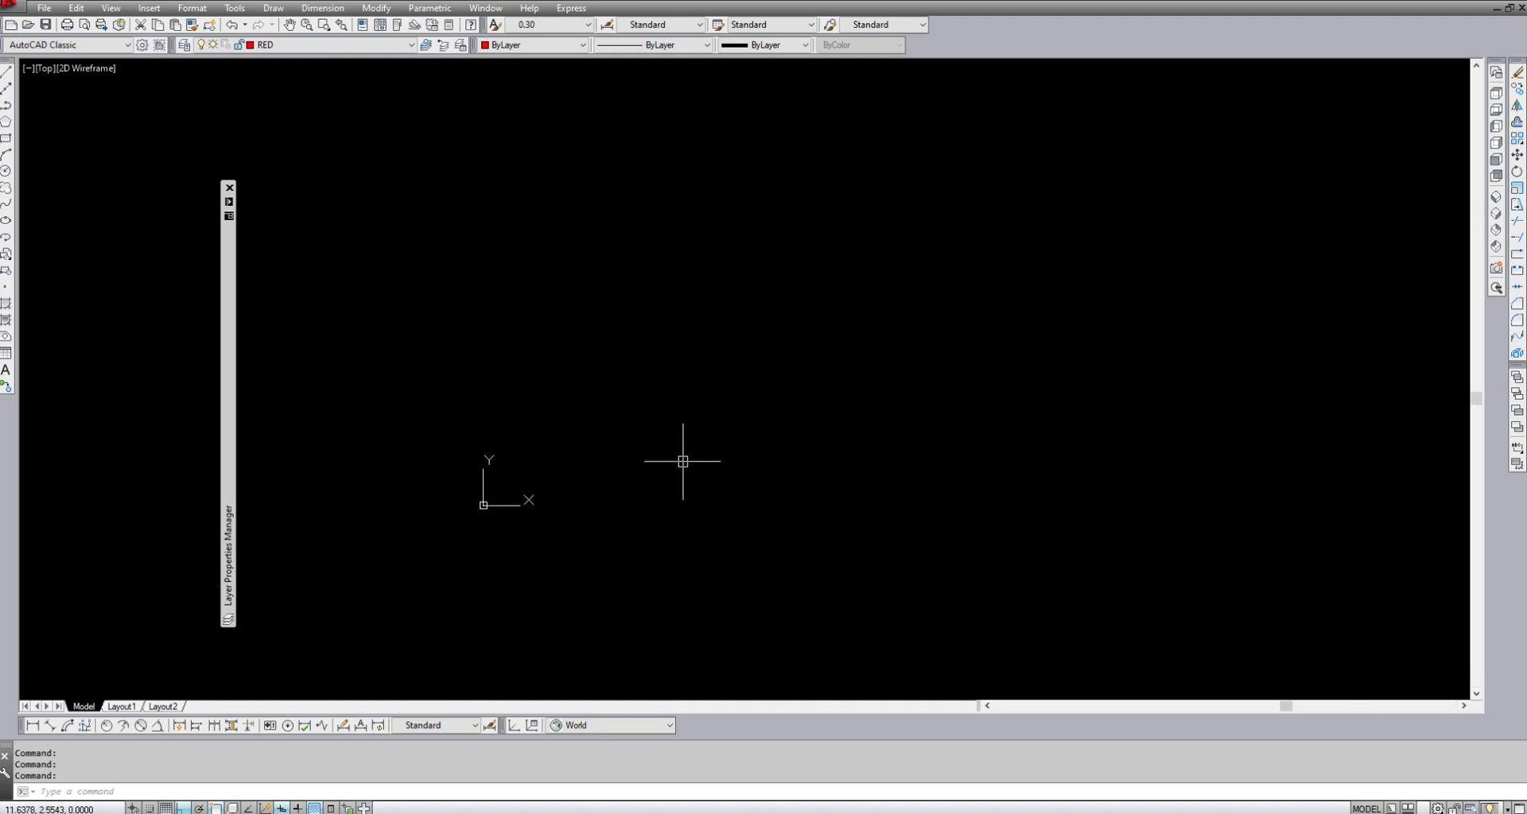
{"action": "left_click", "coordinate": [683, 462]}
{"action": "left_click", "coordinate": [325, 321]}
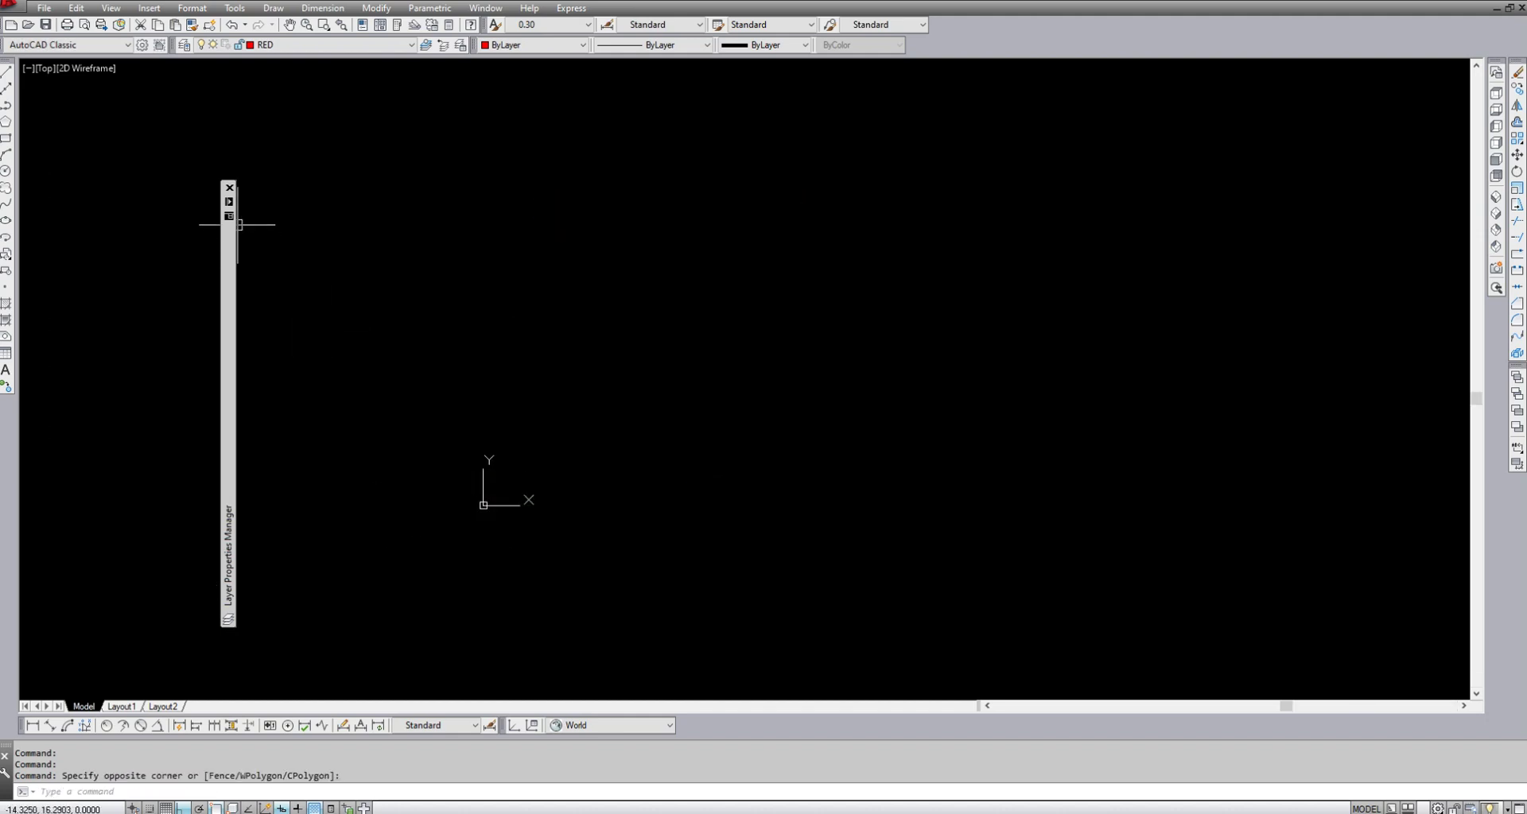
- Create a layer named BLUE with the color blue, and close the Layer Properties Manager
{"action": "mouse_move", "coordinate": [233, 225]}
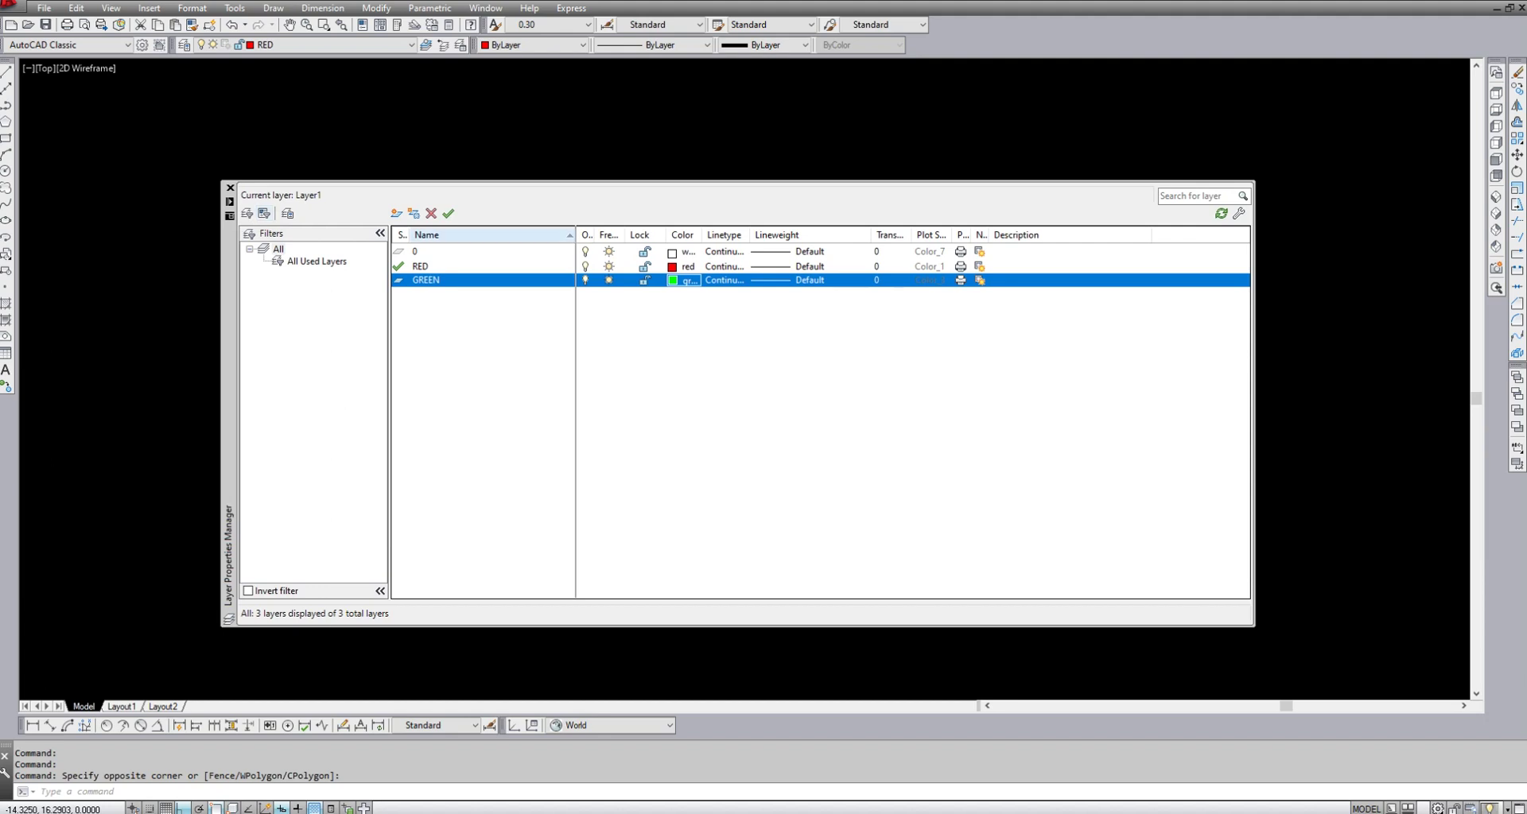
{"action": "left_click", "coordinate": [396, 213]}
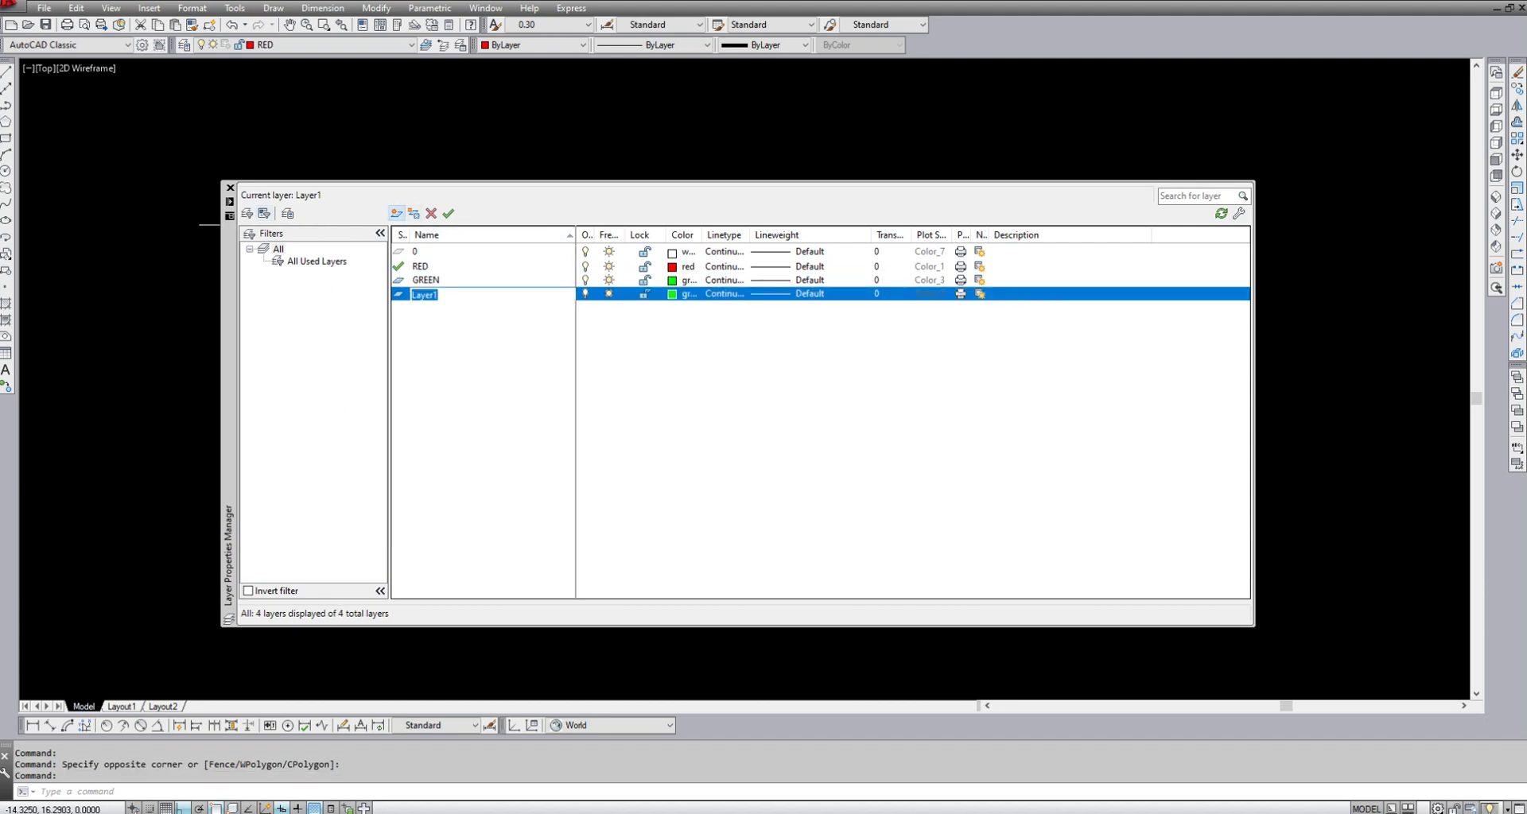
{"action": "type", "text": "B"}
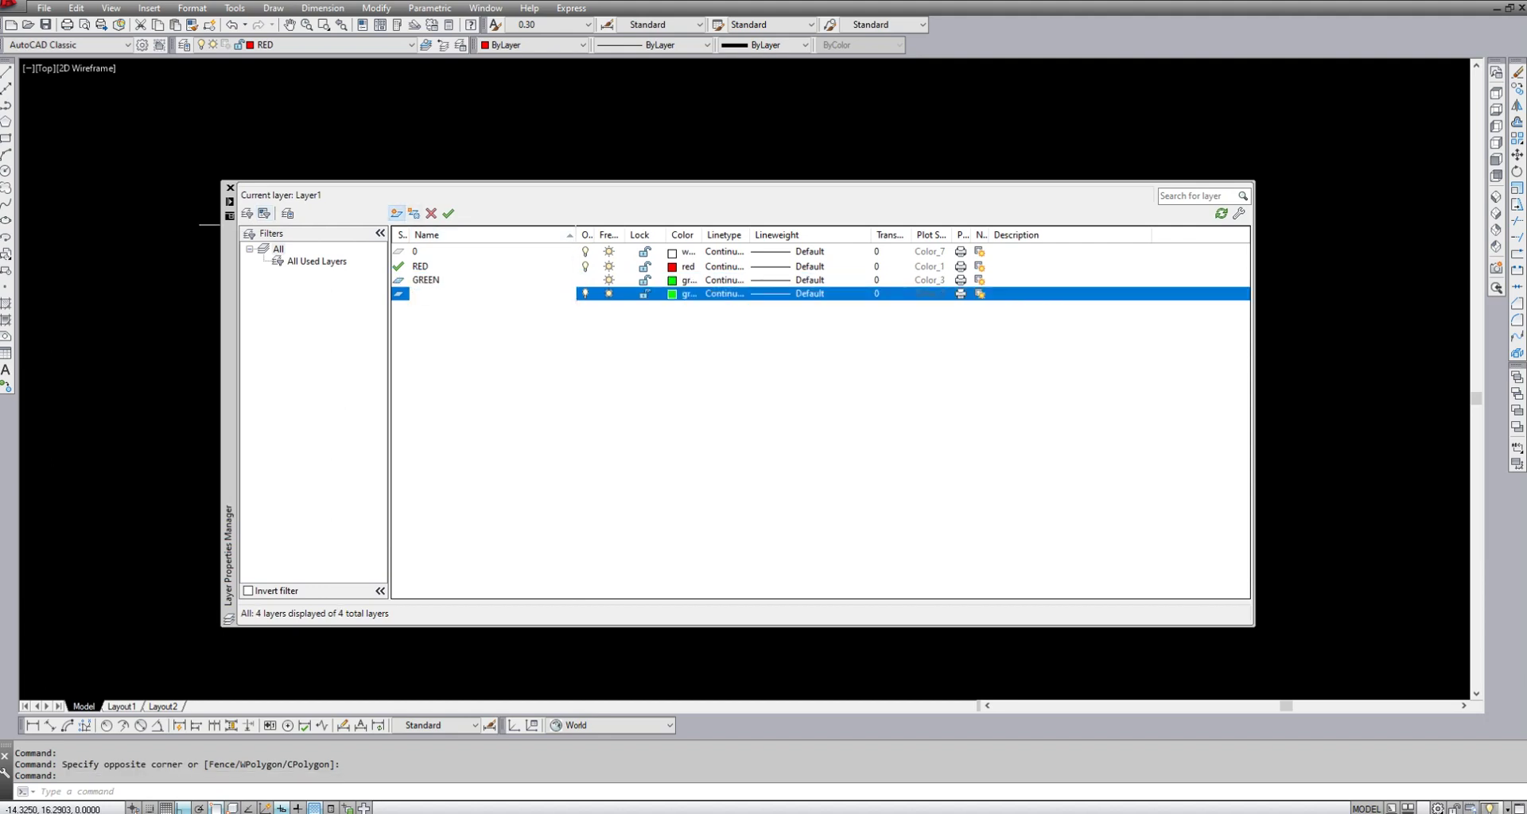
{"action": "key", "text": "Return"}
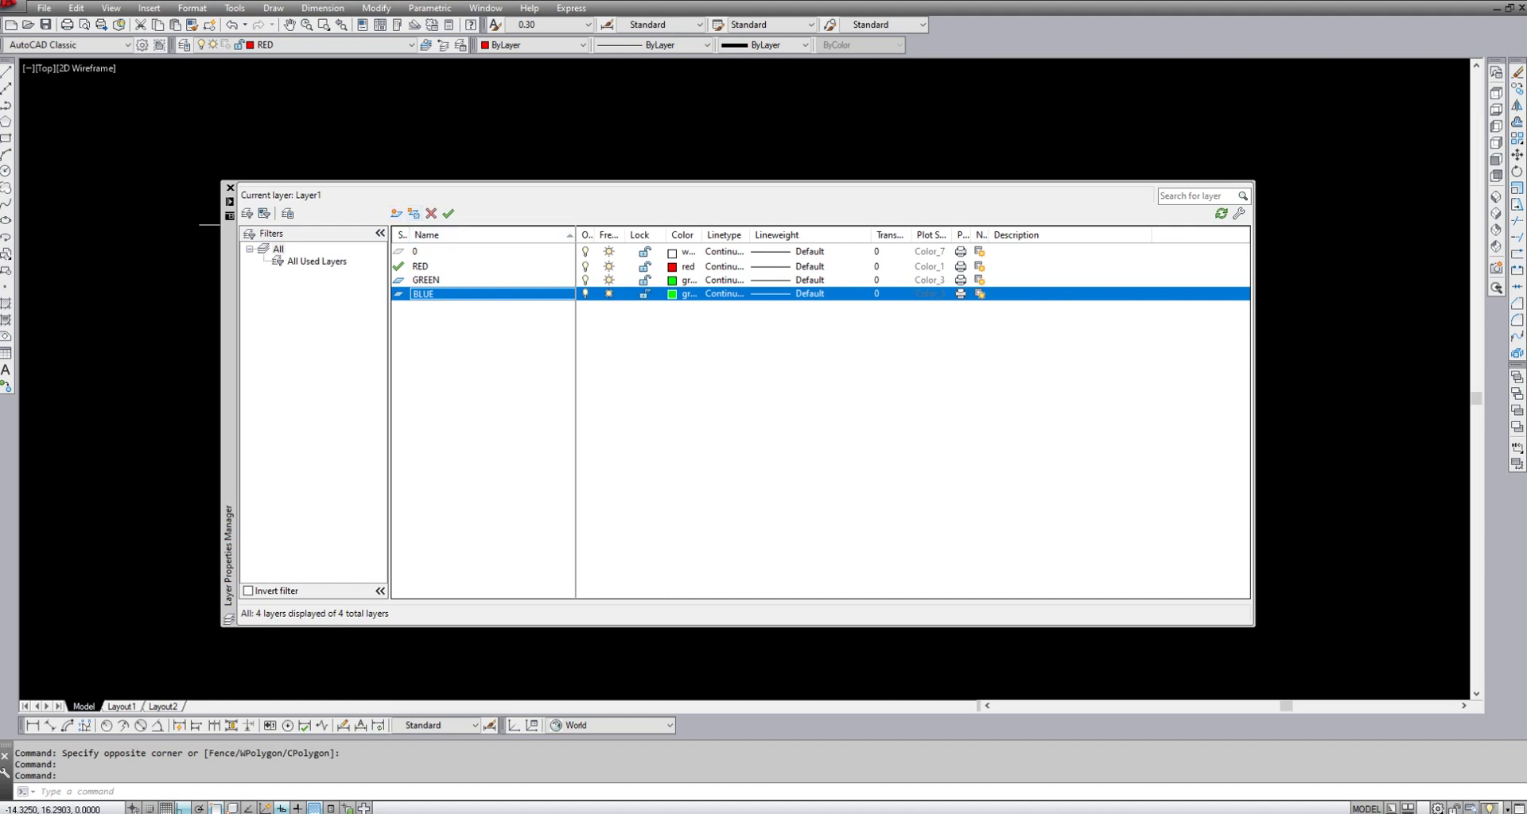
{"action": "left_click", "coordinate": [675, 294]}
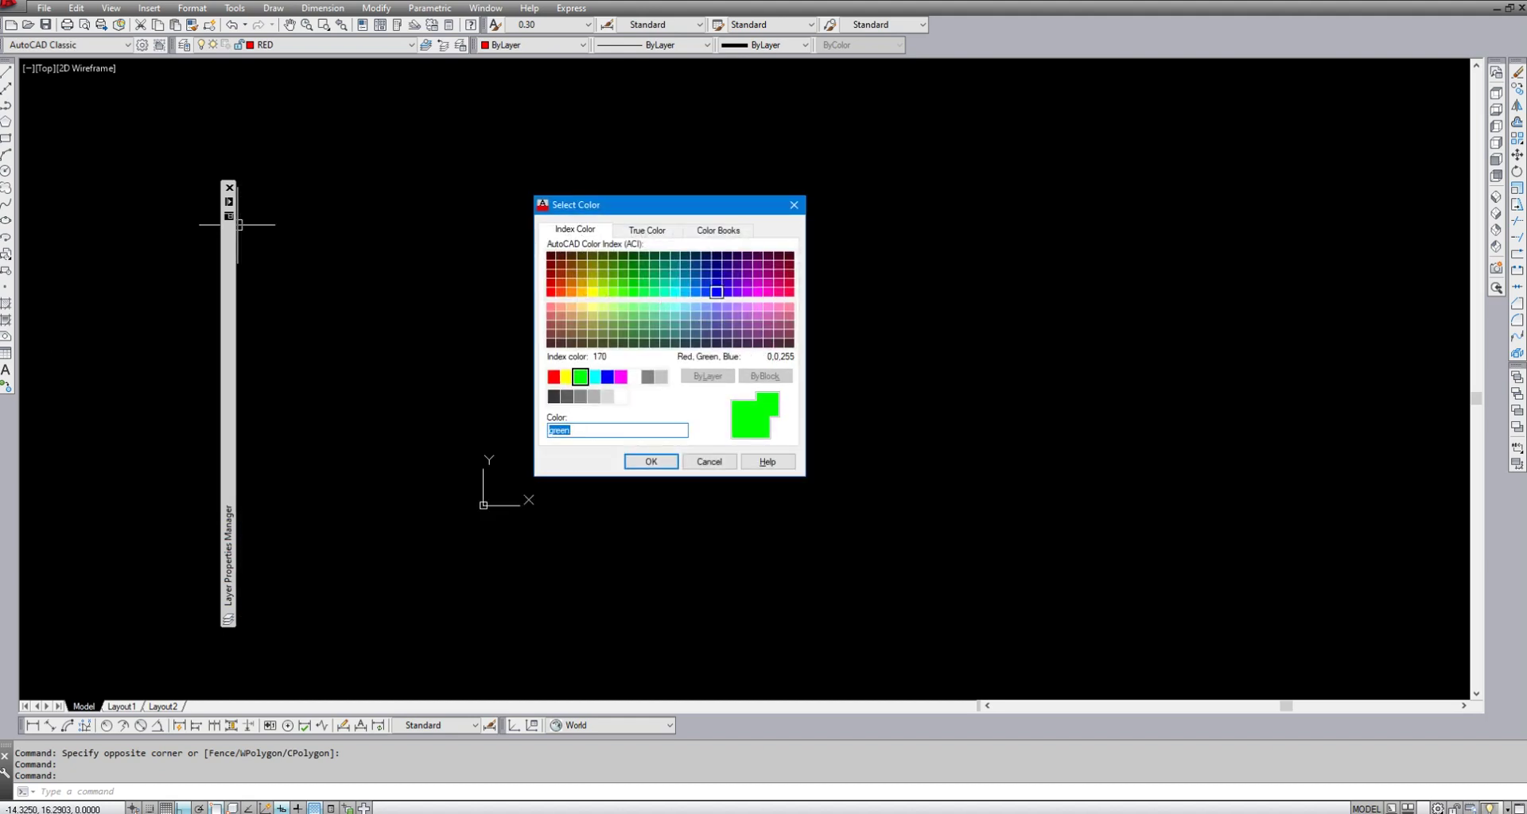
{"action": "type", "text": "170"}
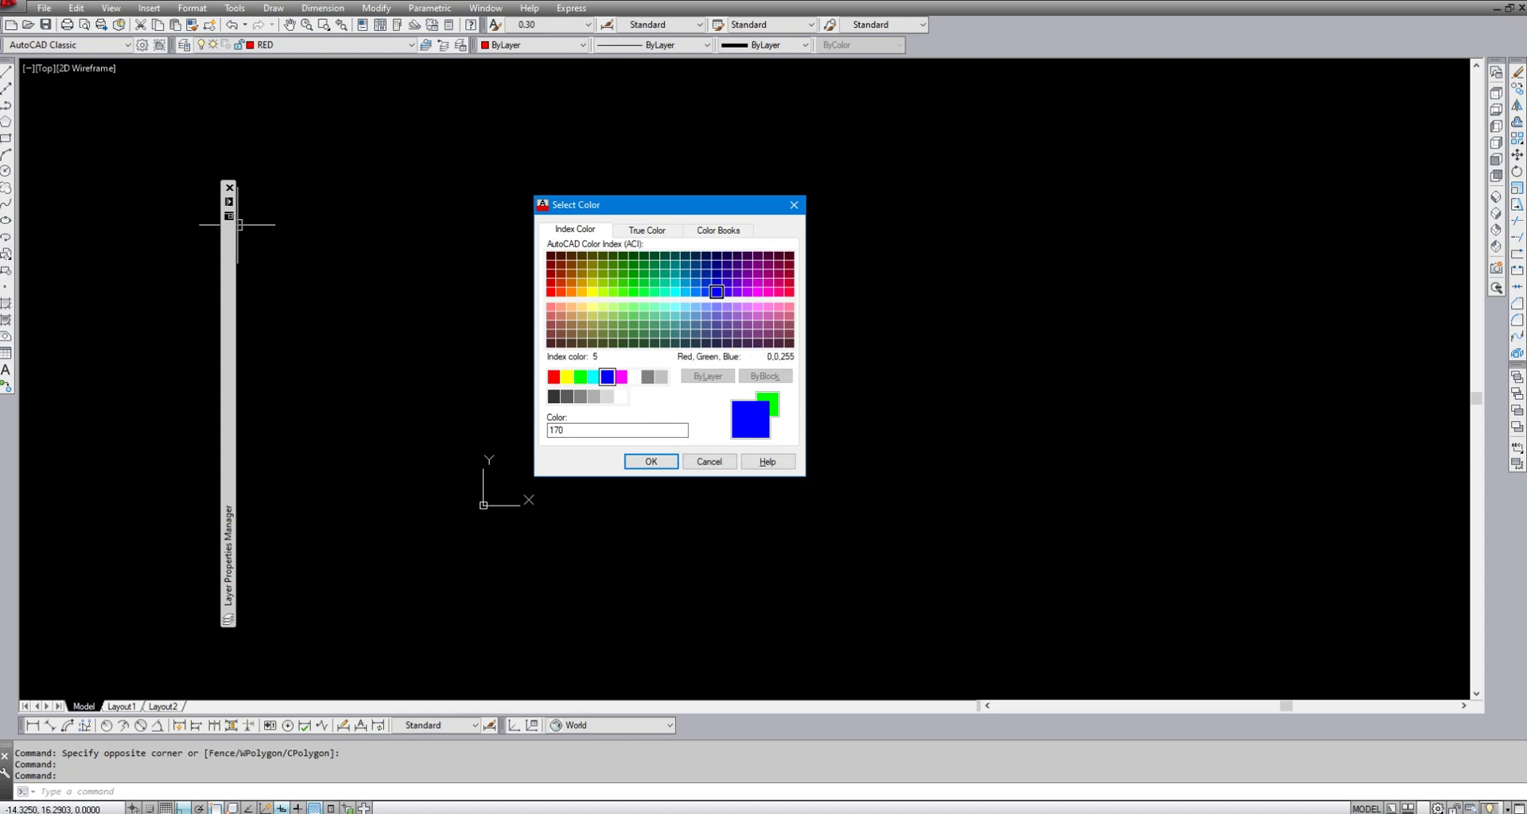
{"action": "key", "text": "Return"}
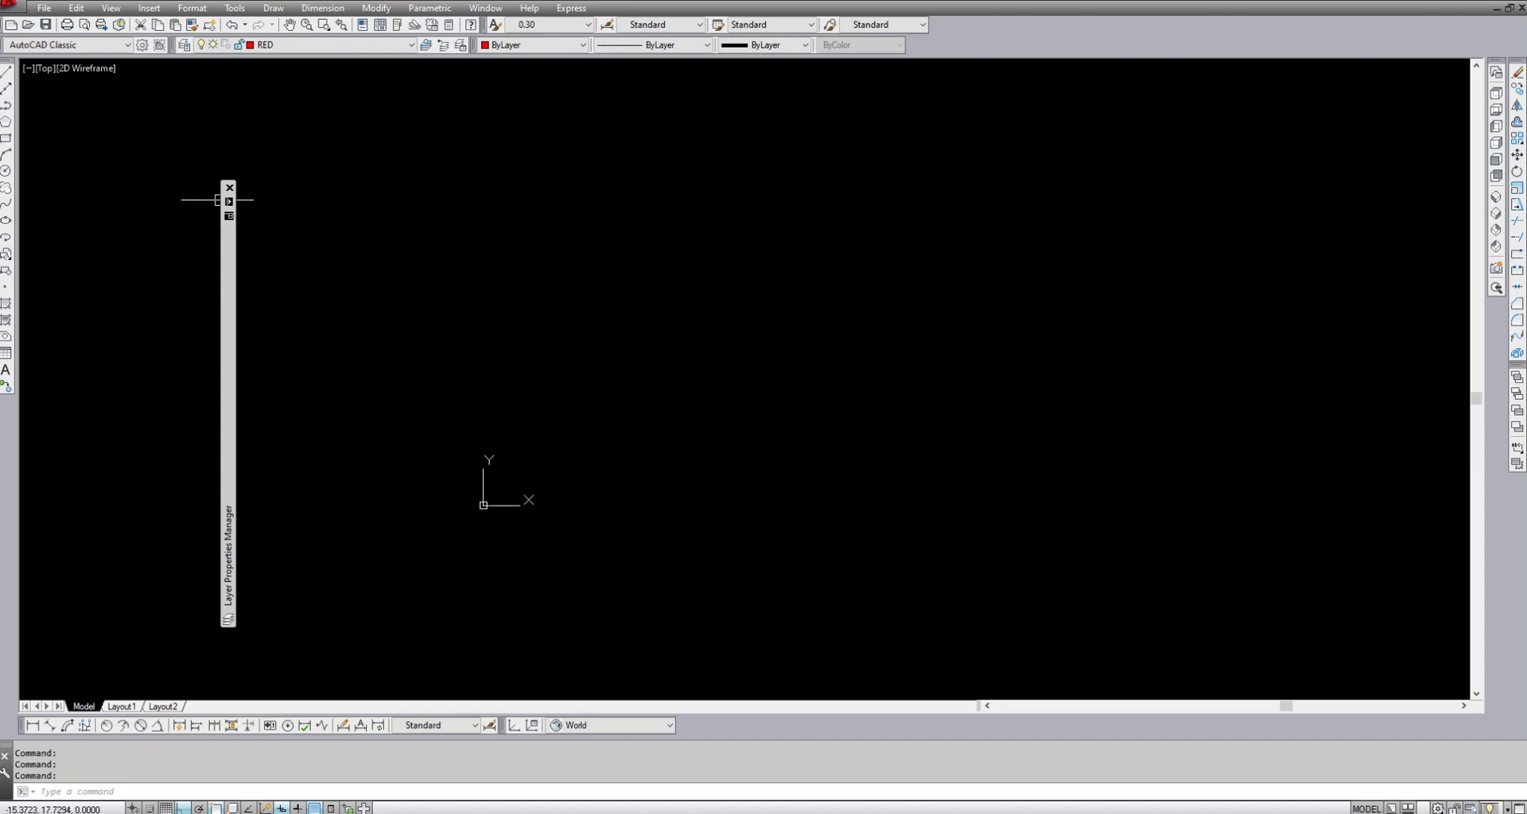
{"action": "mouse_move", "coordinate": [228, 200]}
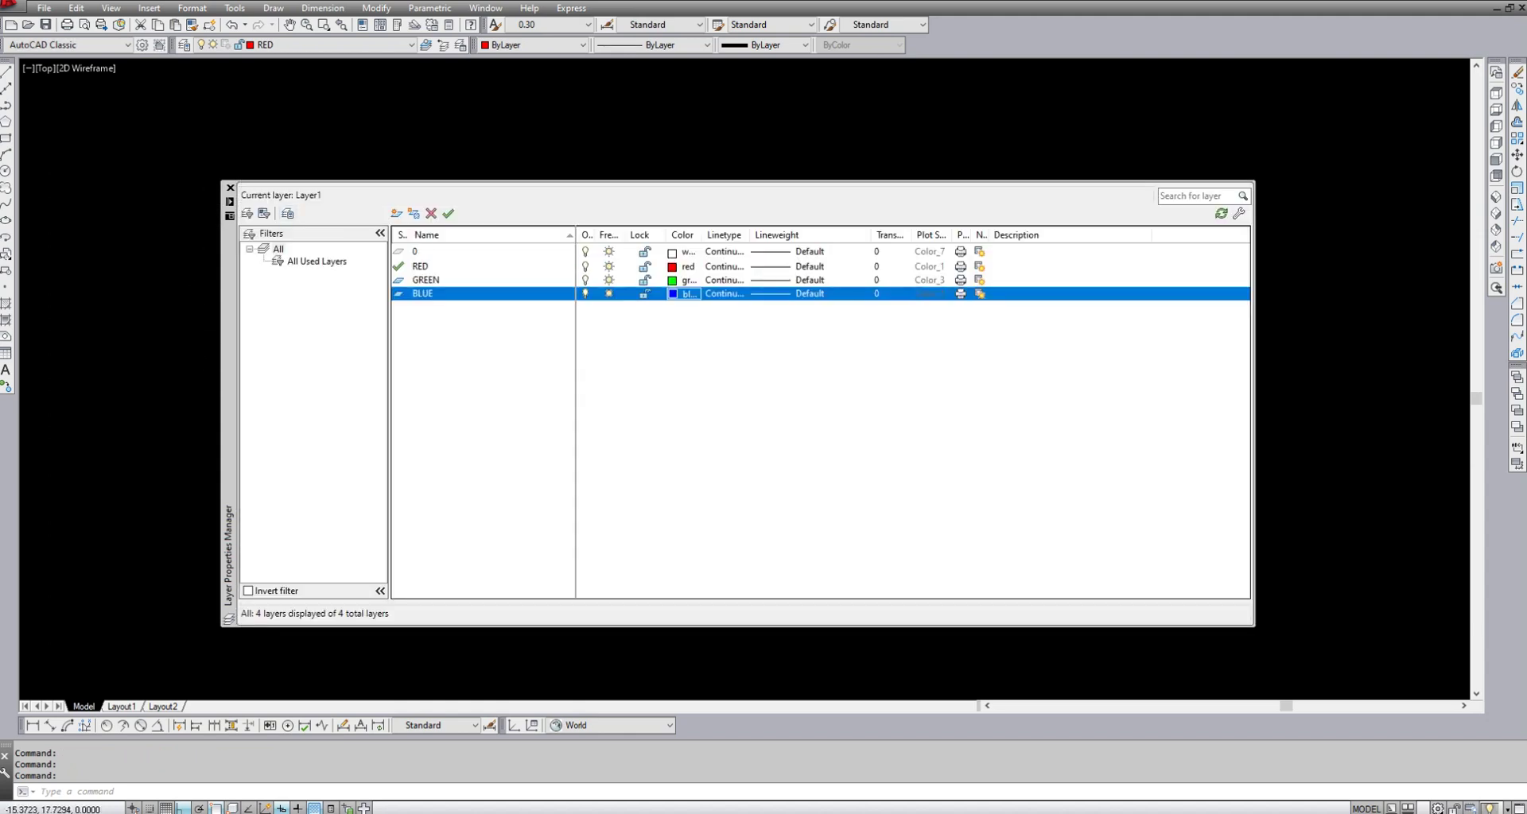
{"action": "left_click", "coordinate": [420, 266]}
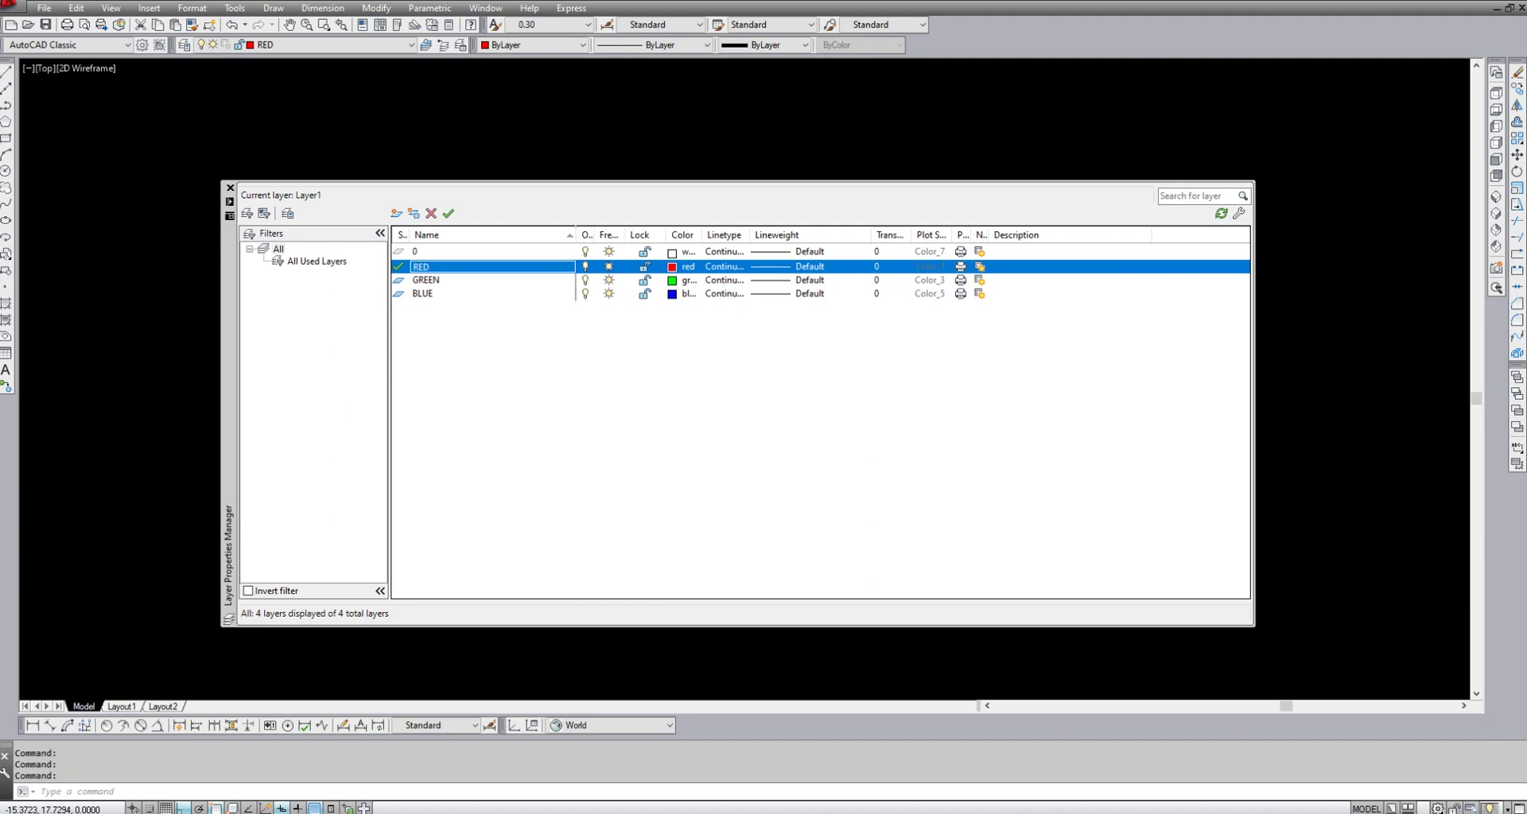
{"action": "left_click", "coordinate": [230, 188]}
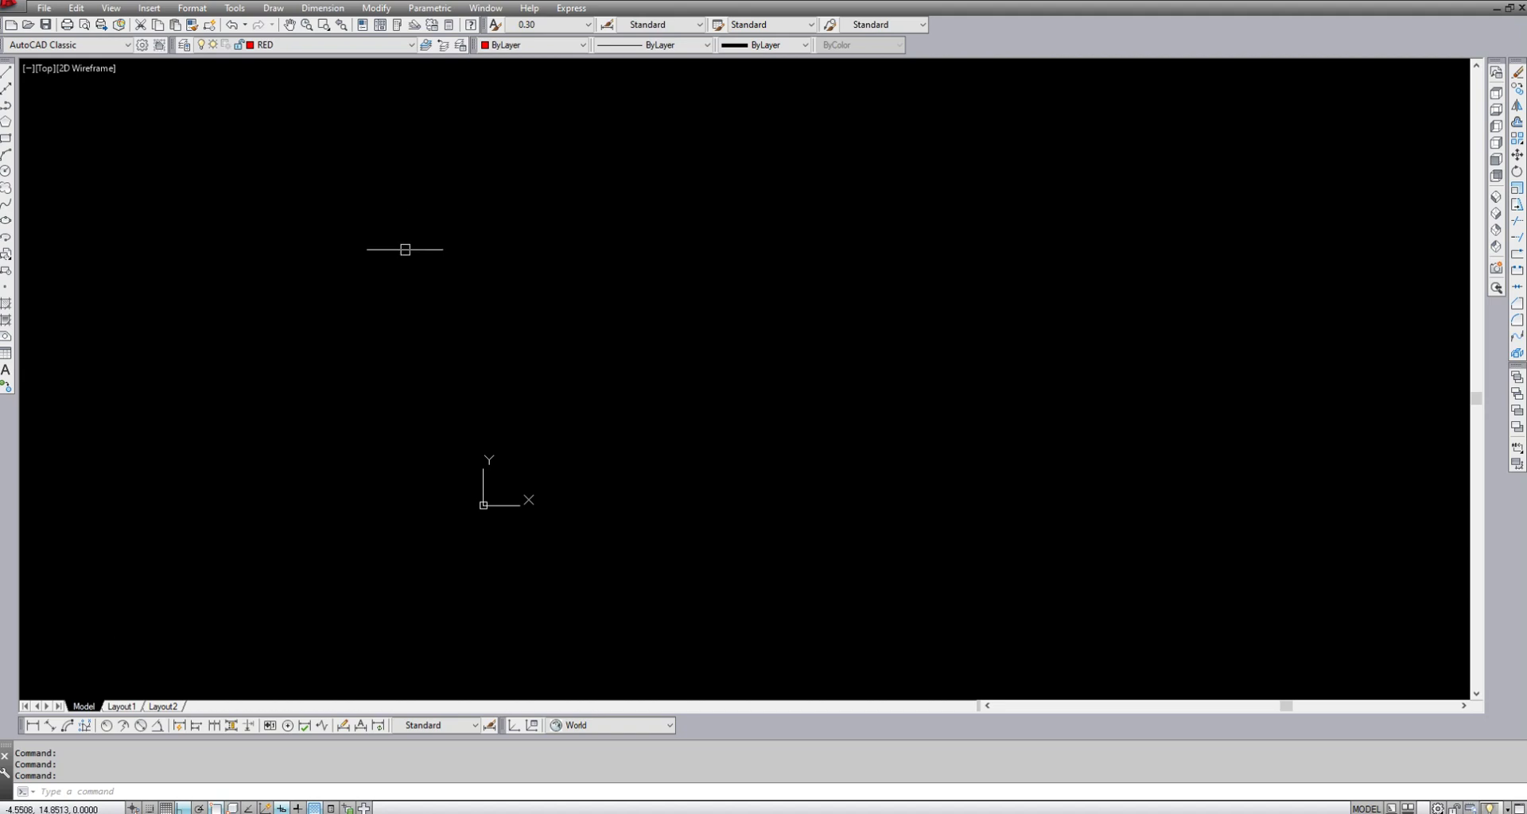
- Draw a circle on the RED layer, above and to the left of the origin
{"action": "type", "text": "c"}
{"action": "key", "text": "Return"}
{"action": "left_click", "coordinate": [331, 365]}
{"action": "left_click", "coordinate": [360, 404]}
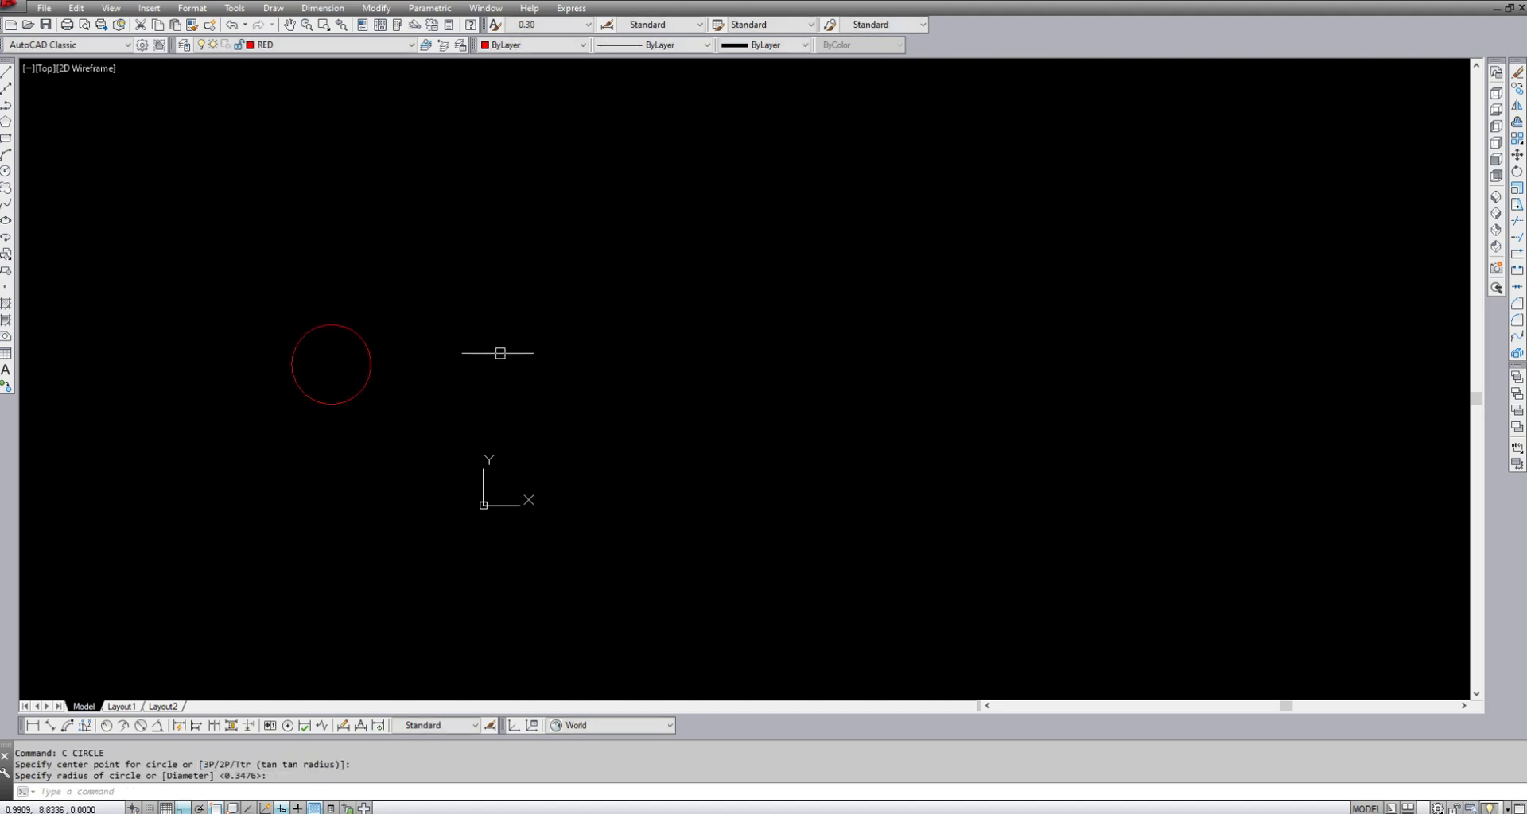
- Draw a second, larger circle with a radius of about 4.0 on the RED layer, above the origin
{"action": "key", "text": "Return"}
{"action": "left_click", "coordinate": [543, 318]}
{"action": "left_click", "coordinate": [570, 387]}
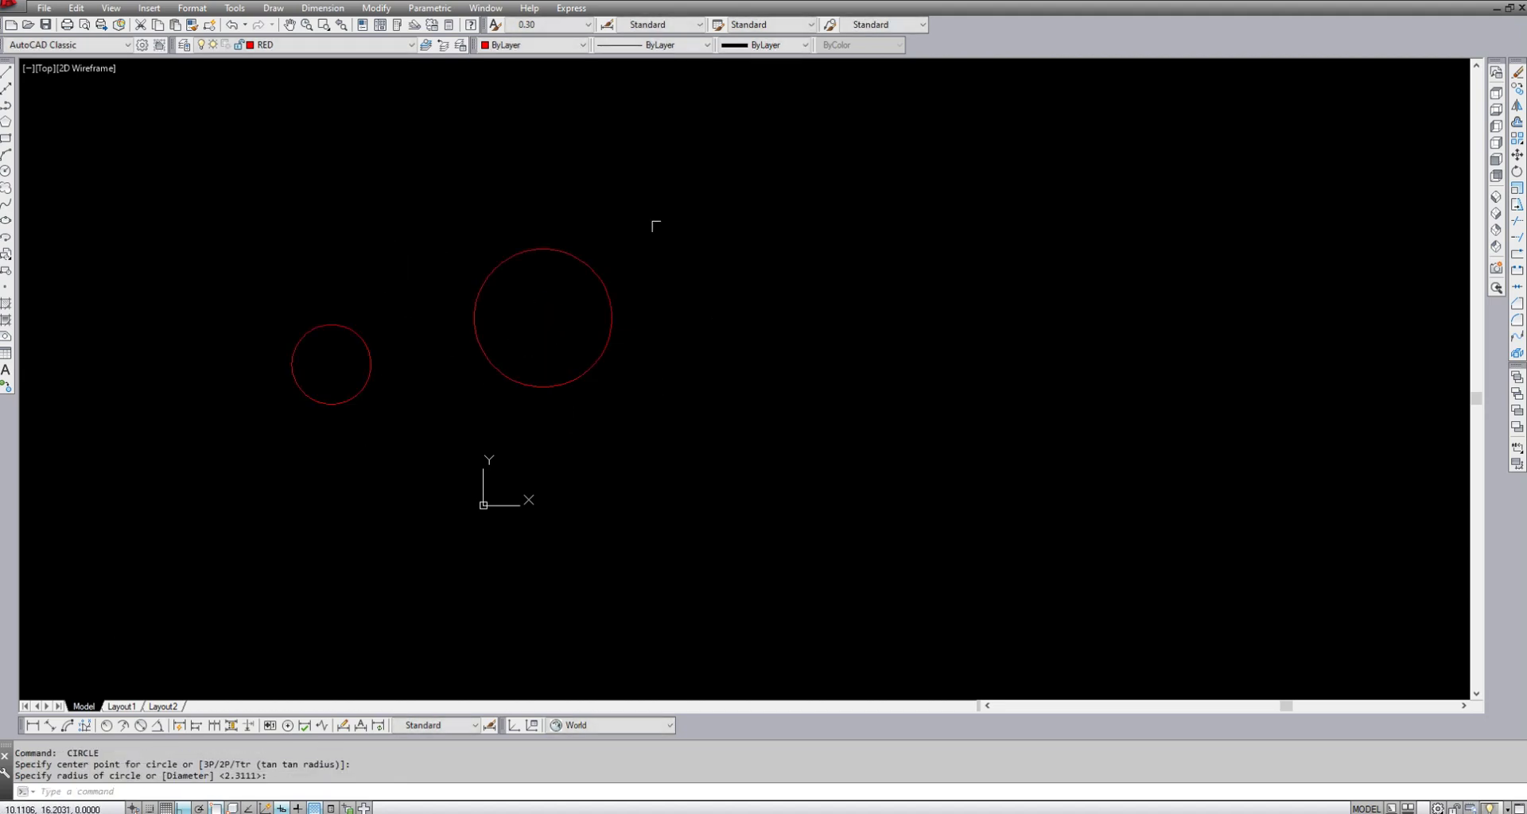
- Make BLUE the current layer and draw two circles with radii of about 3.2 and 4.3 near the large red circle
{"action": "left_click", "coordinate": [310, 45]}
{"action": "left_click", "coordinate": [268, 71]}
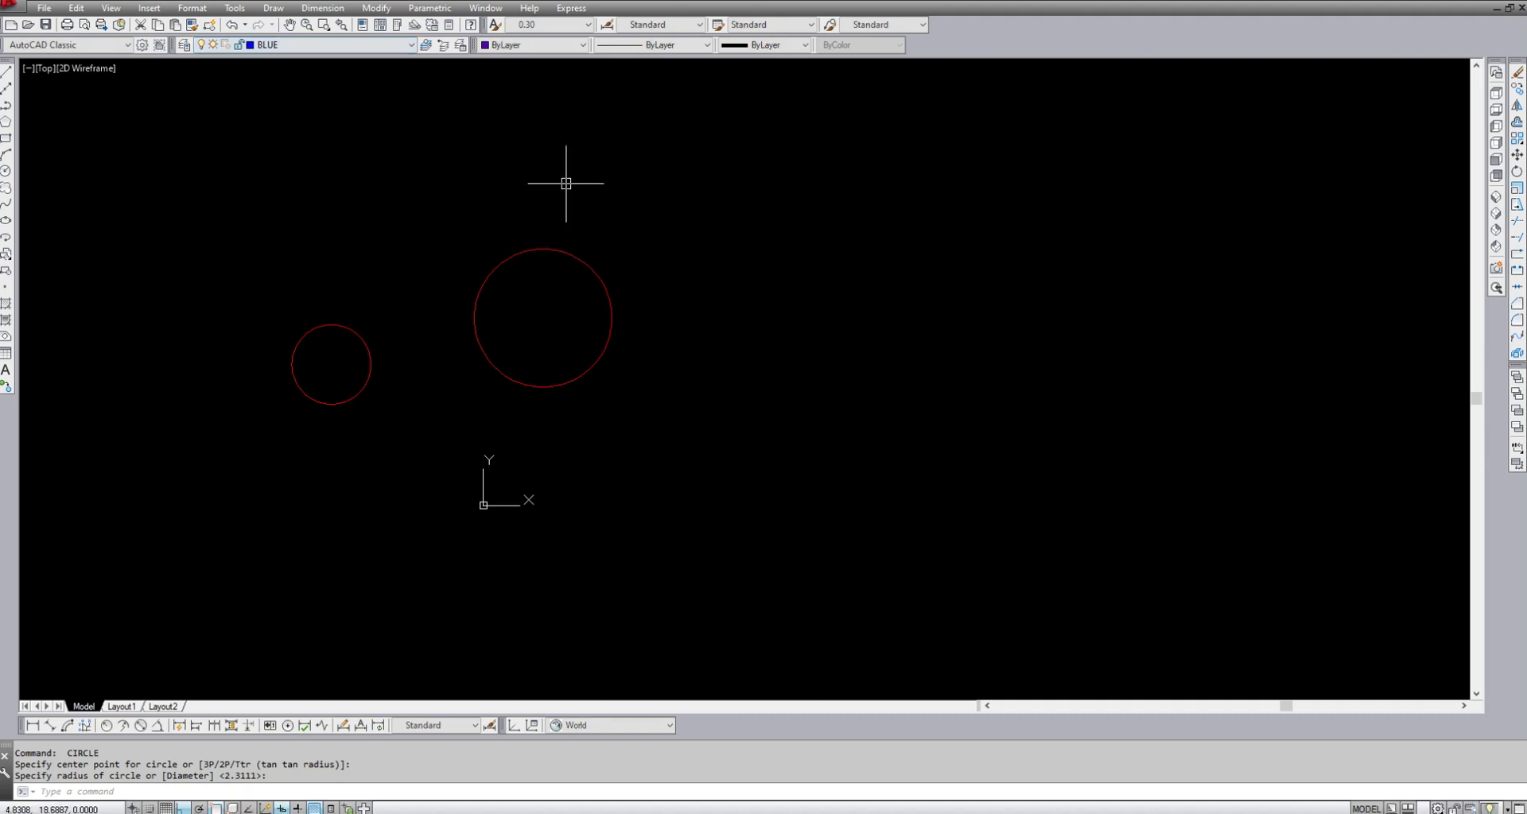
{"action": "key", "text": "Return"}
{"action": "left_click", "coordinate": [769, 269]}
{"action": "left_click", "coordinate": [783, 323]}
{"action": "key", "text": "Return"}
{"action": "left_click", "coordinate": [595, 138]}
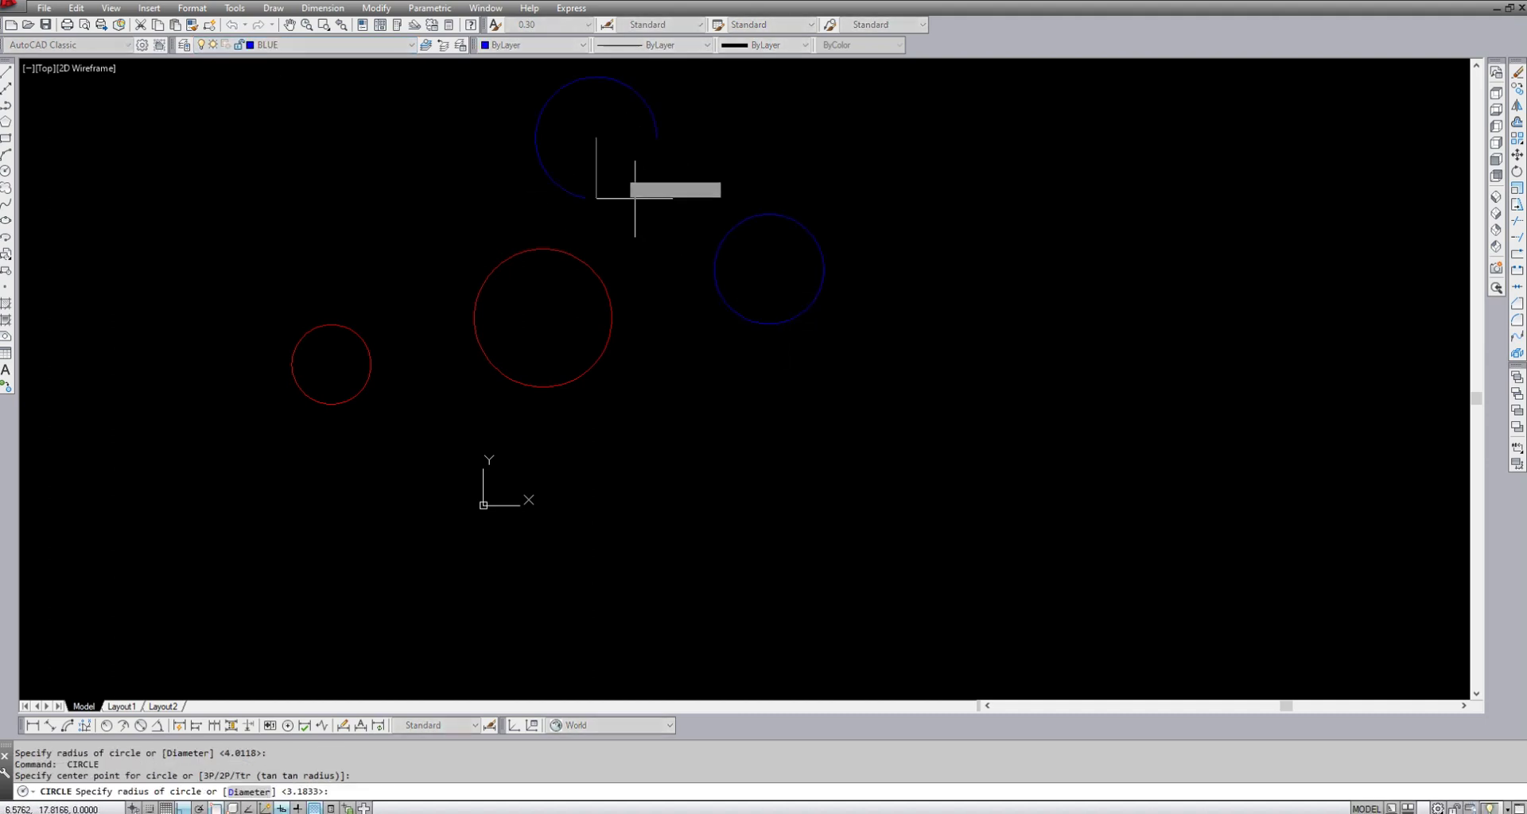
{"action": "left_click", "coordinate": [666, 207]}
- Draw two rectangles on the BLUE layer, a tall one and a smaller flat one below the blue circles
{"action": "type", "text": "REC"}
{"action": "key", "text": "Return"}
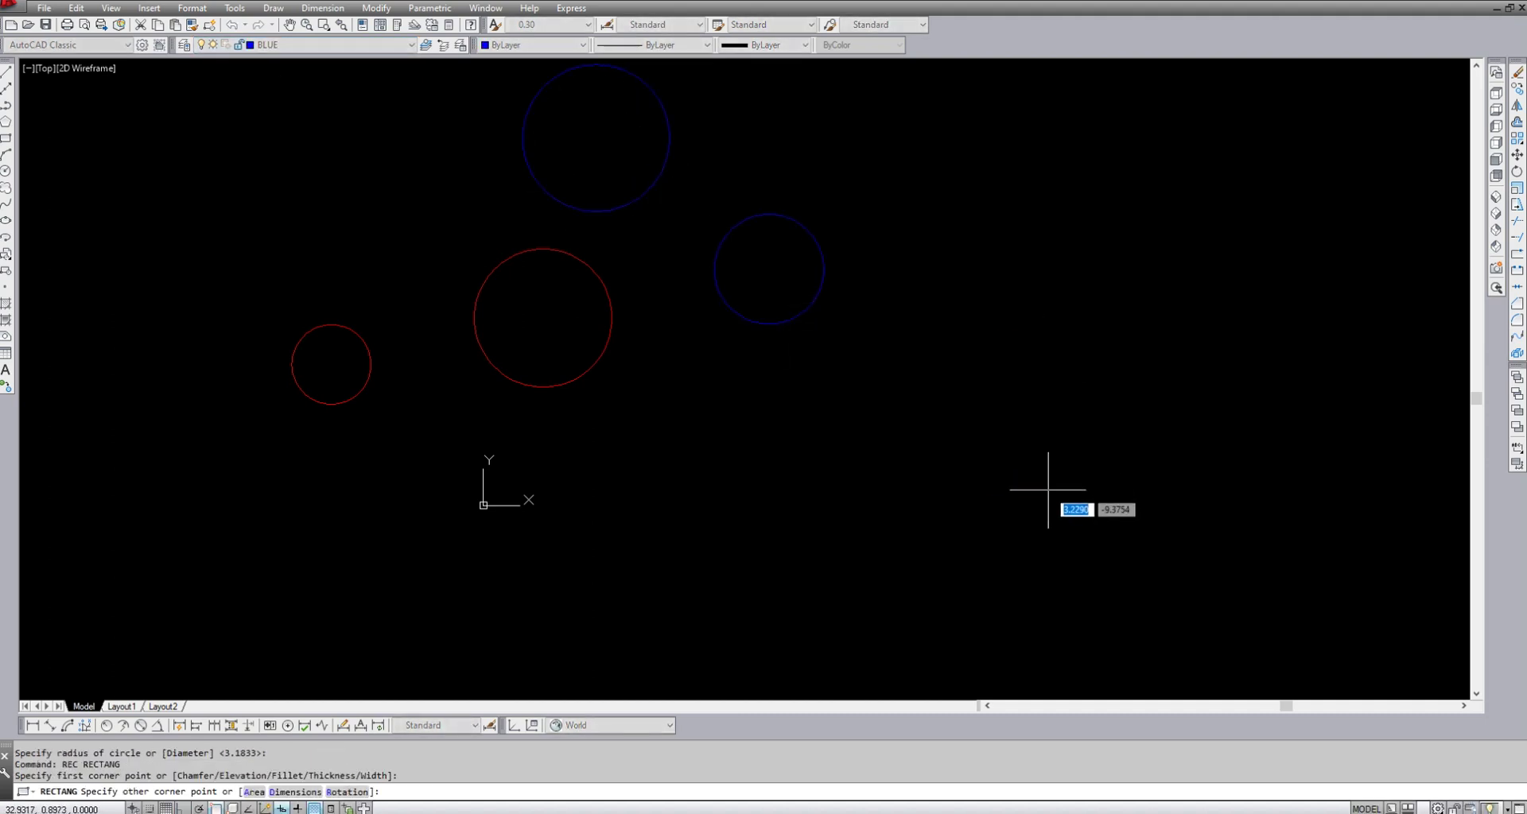
{"action": "left_click", "coordinate": [986, 315]}
{"action": "left_click", "coordinate": [1090, 498]}
{"action": "key", "text": "Return"}
{"action": "left_click", "coordinate": [832, 420]}
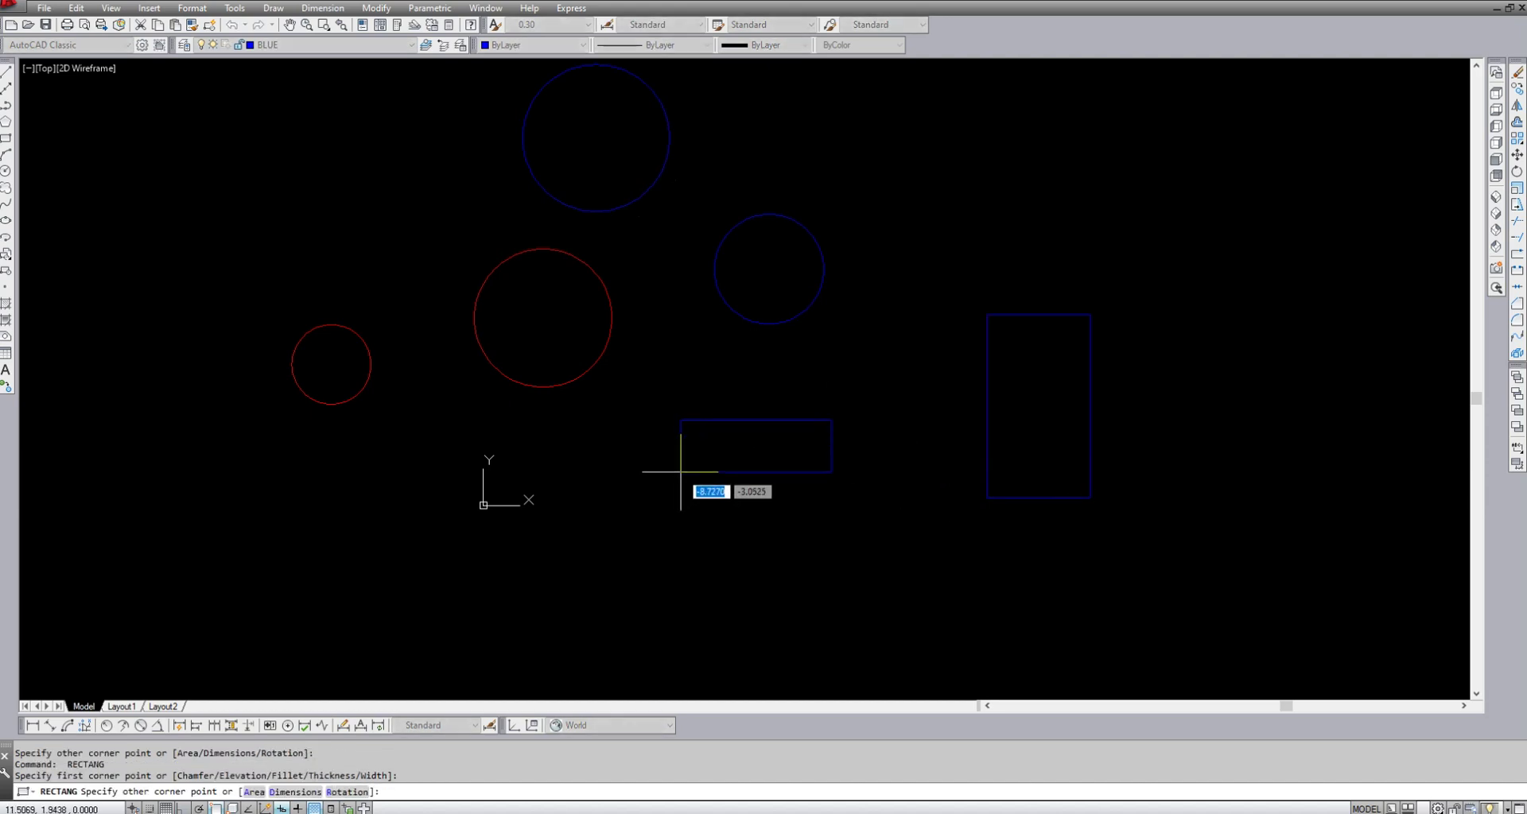
{"action": "left_click", "coordinate": [681, 473]}
- Draw a vertical line on the BLUE layer between the smaller blue circle and the tall rectangle
{"action": "type", "text": "L"}
{"action": "key", "text": "Return"}
{"action": "left_click", "coordinate": [908, 179]}
{"action": "left_click", "coordinate": [910, 310]}
{"action": "key", "text": "Return"}
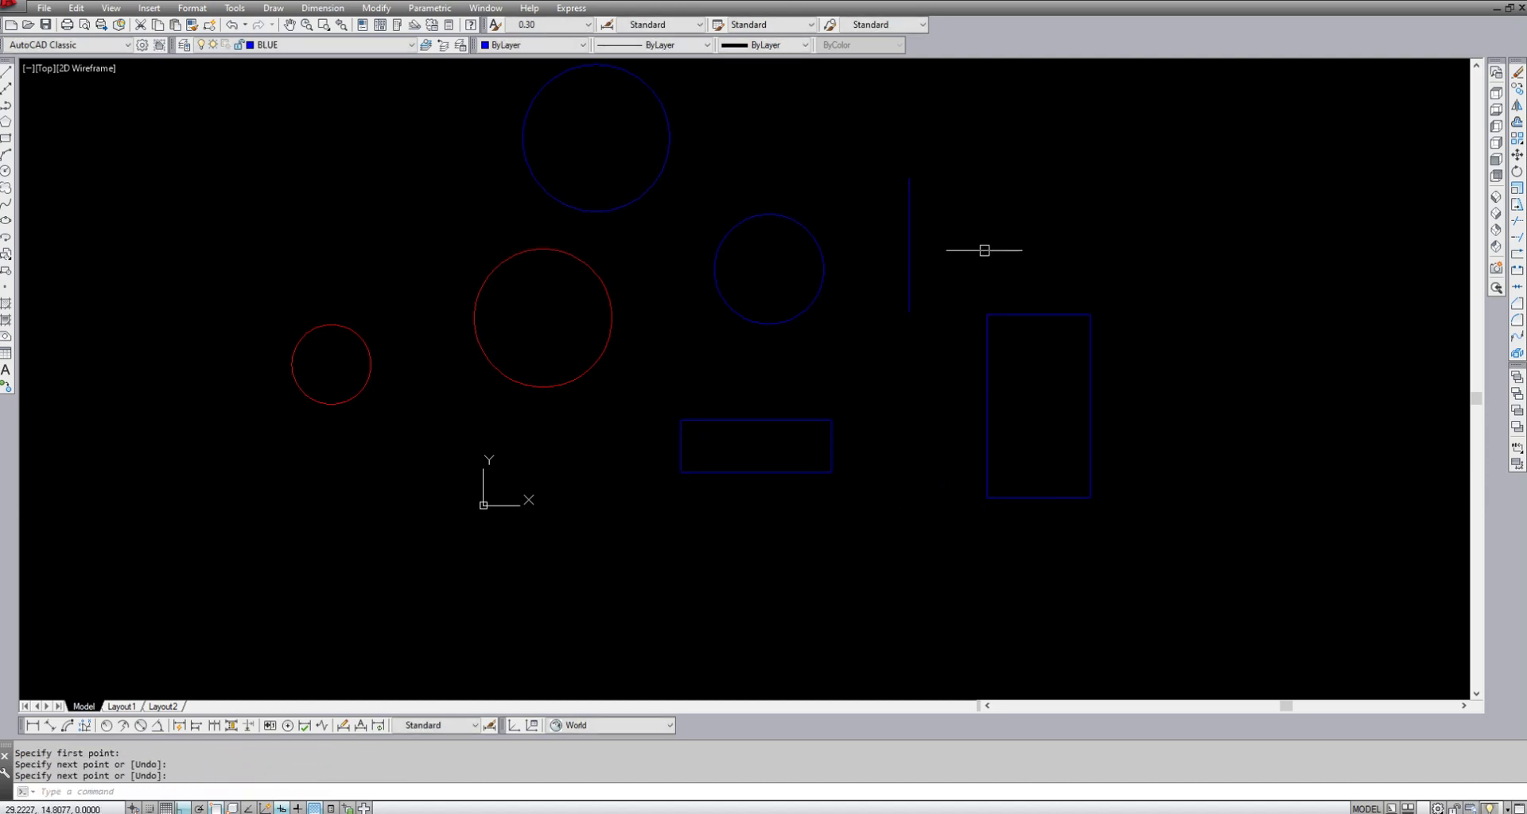
- Draw a right-angled triangle as a polyline on the BLUE layer, up and to the right of the tall rectangle
{"action": "type", "text": "PL"}
{"action": "key", "text": "Return"}
{"action": "left_click", "coordinate": [1198, 156]}
{"action": "left_click", "coordinate": [1198, 293]}
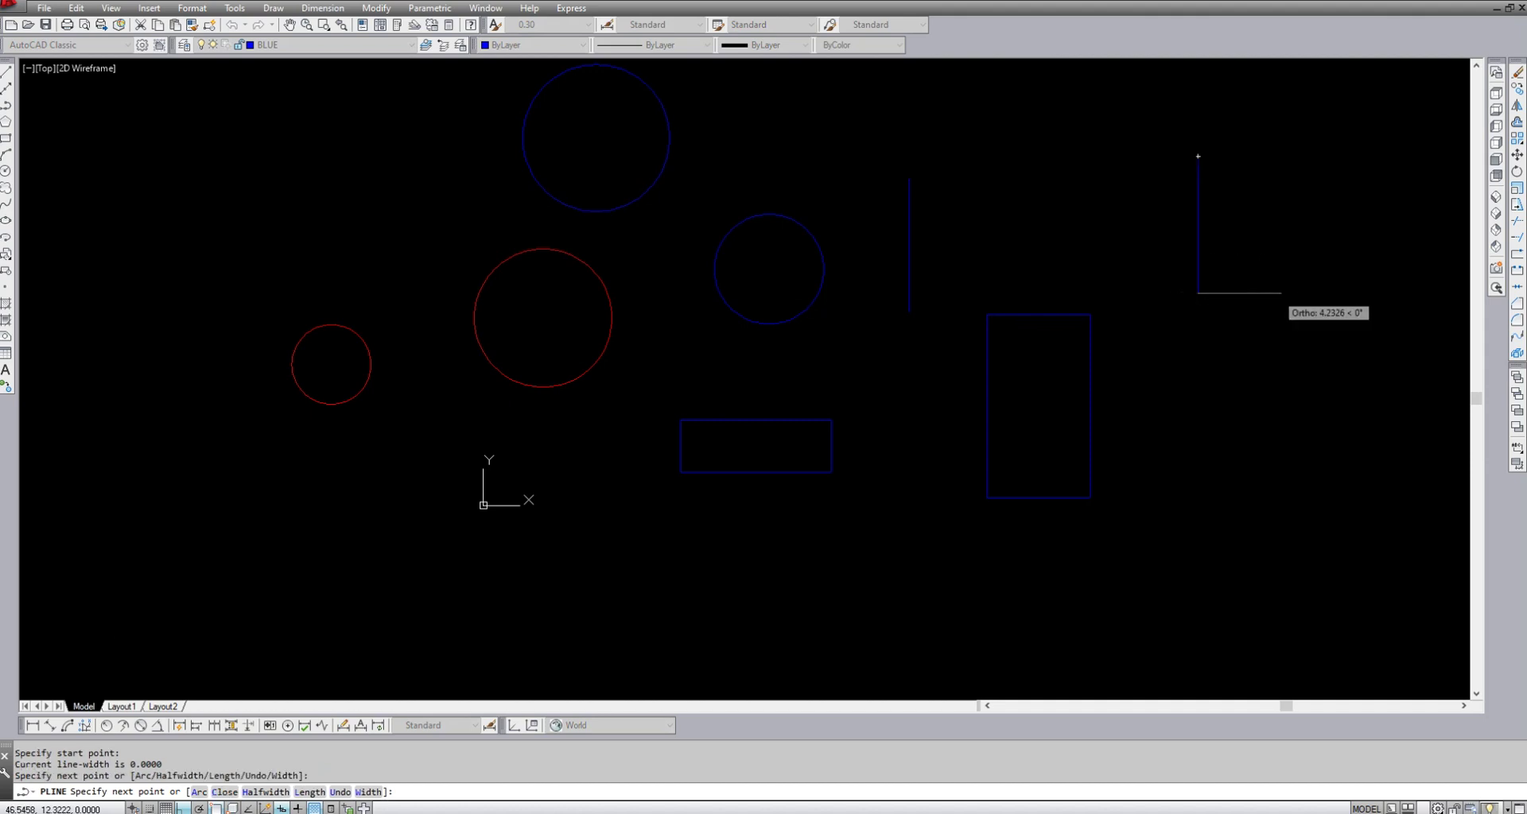
{"action": "left_click", "coordinate": [1381, 294]}
{"action": "left_click", "coordinate": [1198, 156]}
{"action": "key", "text": "Return"}
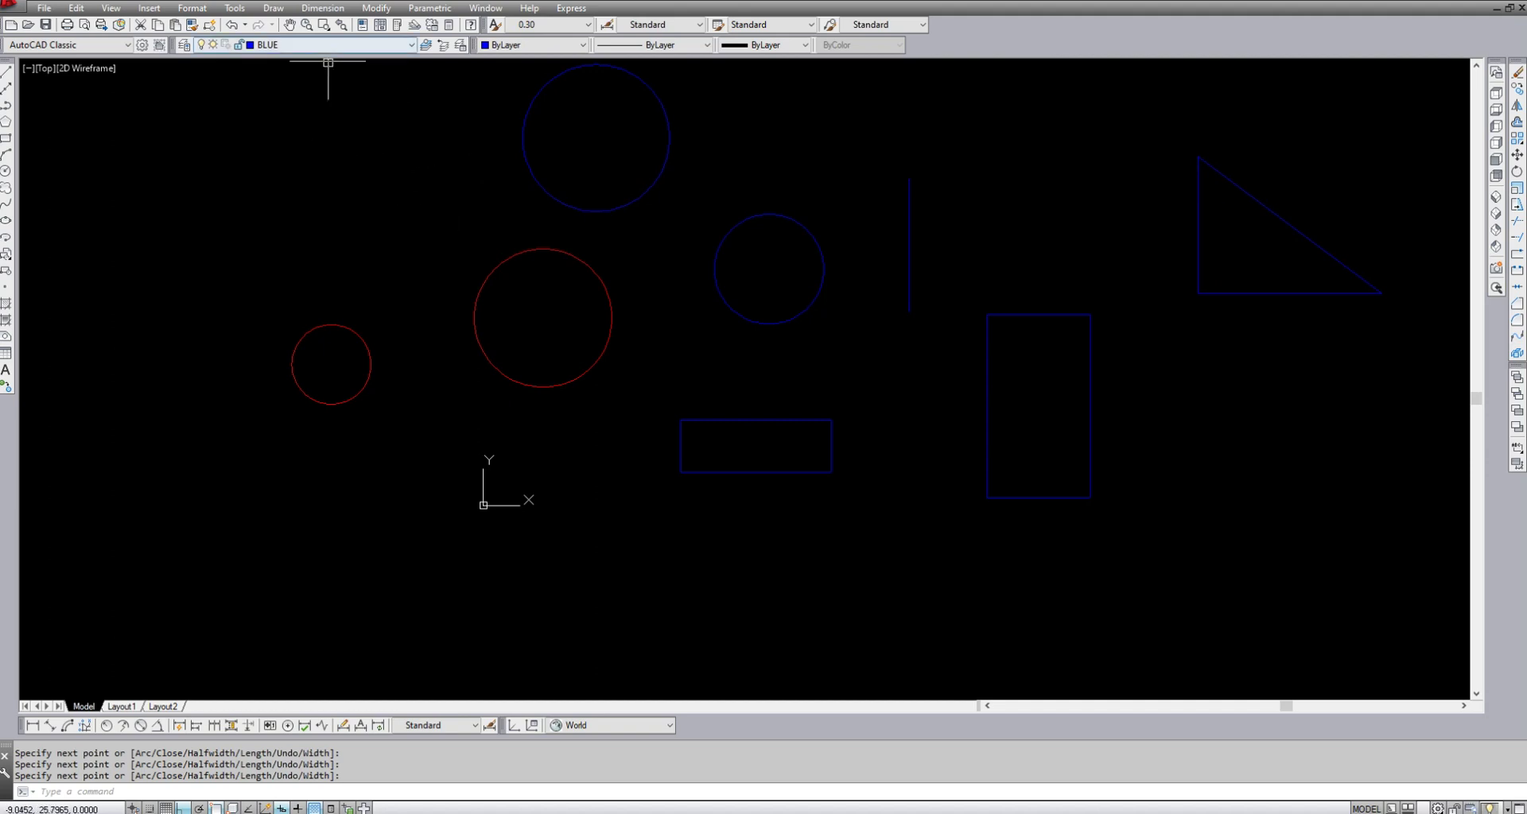
- Make GREEN the current layer and draw a wide rectangle above the small red circle
{"action": "left_click", "coordinate": [326, 44]}
{"action": "left_click", "coordinate": [270, 84]}
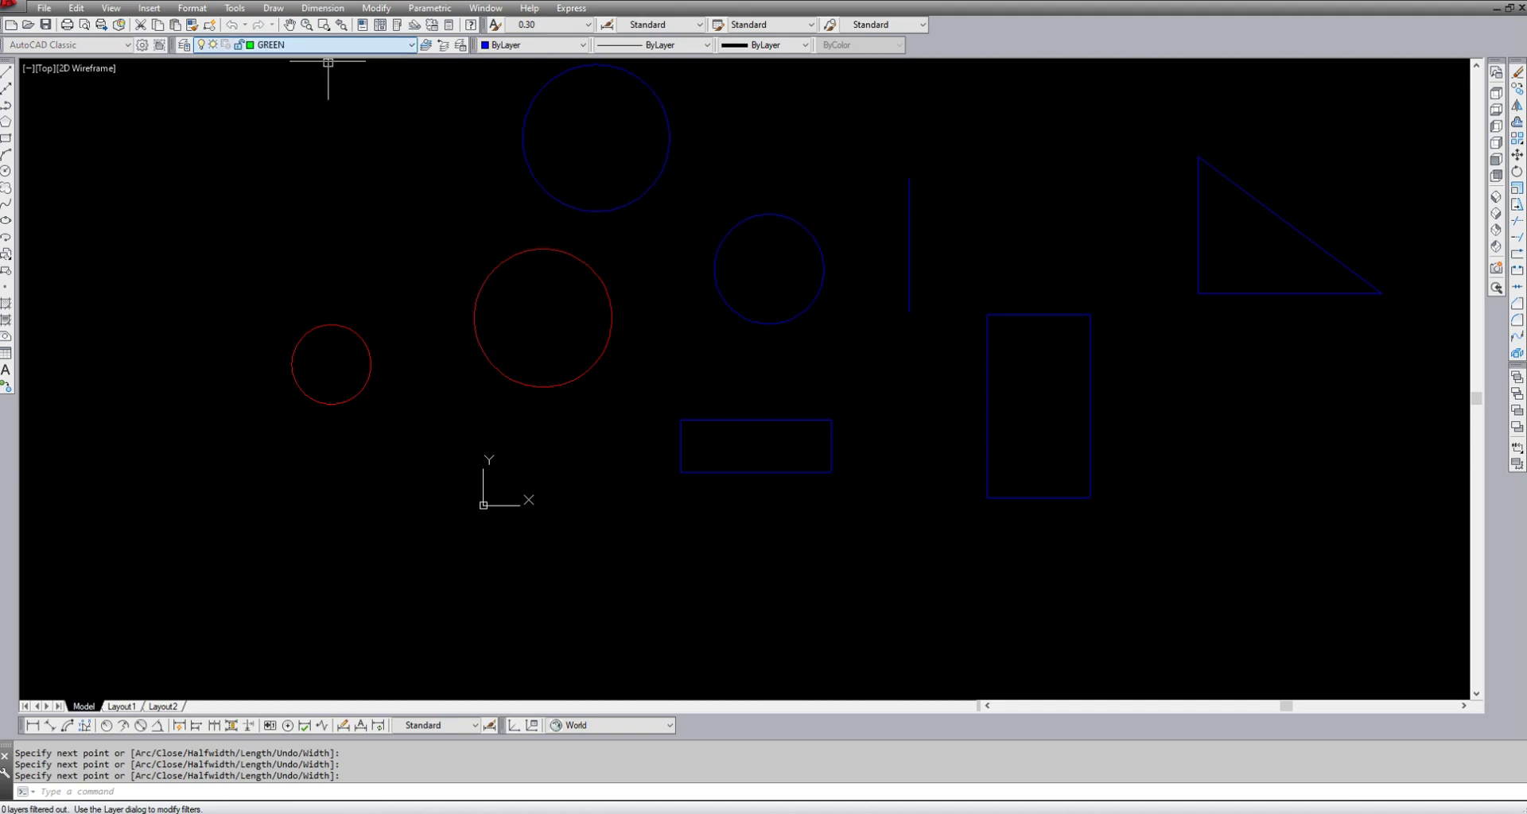
{"action": "type", "text": "rec"}
{"action": "key", "text": "Return"}
{"action": "left_click", "coordinate": [205, 131]}
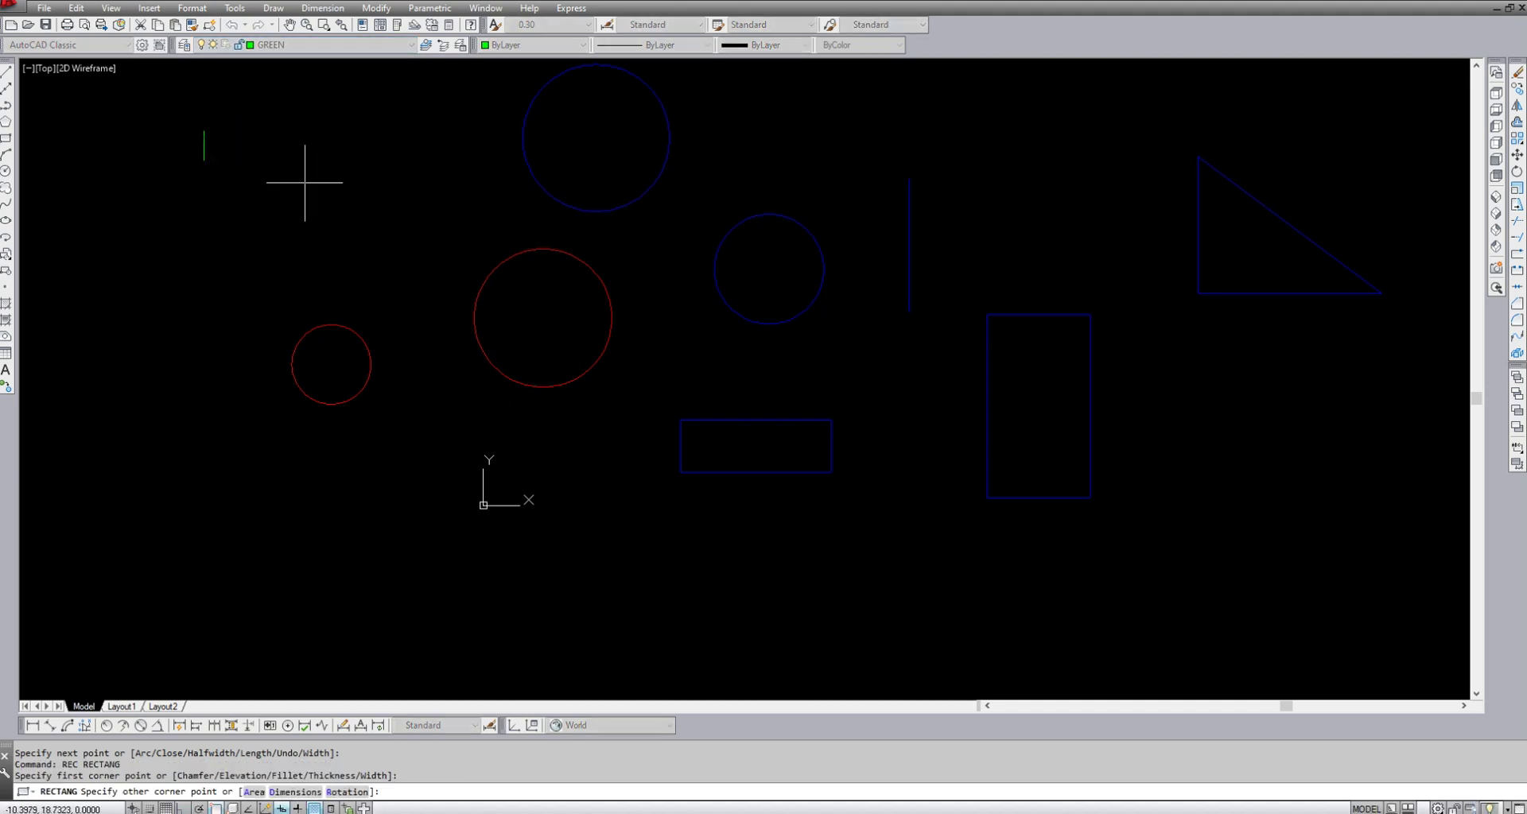
{"action": "left_click", "coordinate": [393, 193]}
- Draw a vertical line about 11.6 units long on the GREEN layer, to the left of the small red circle
{"action": "type", "text": "l"}
{"action": "key", "text": "Return"}
{"action": "left_click", "coordinate": [97, 255]}
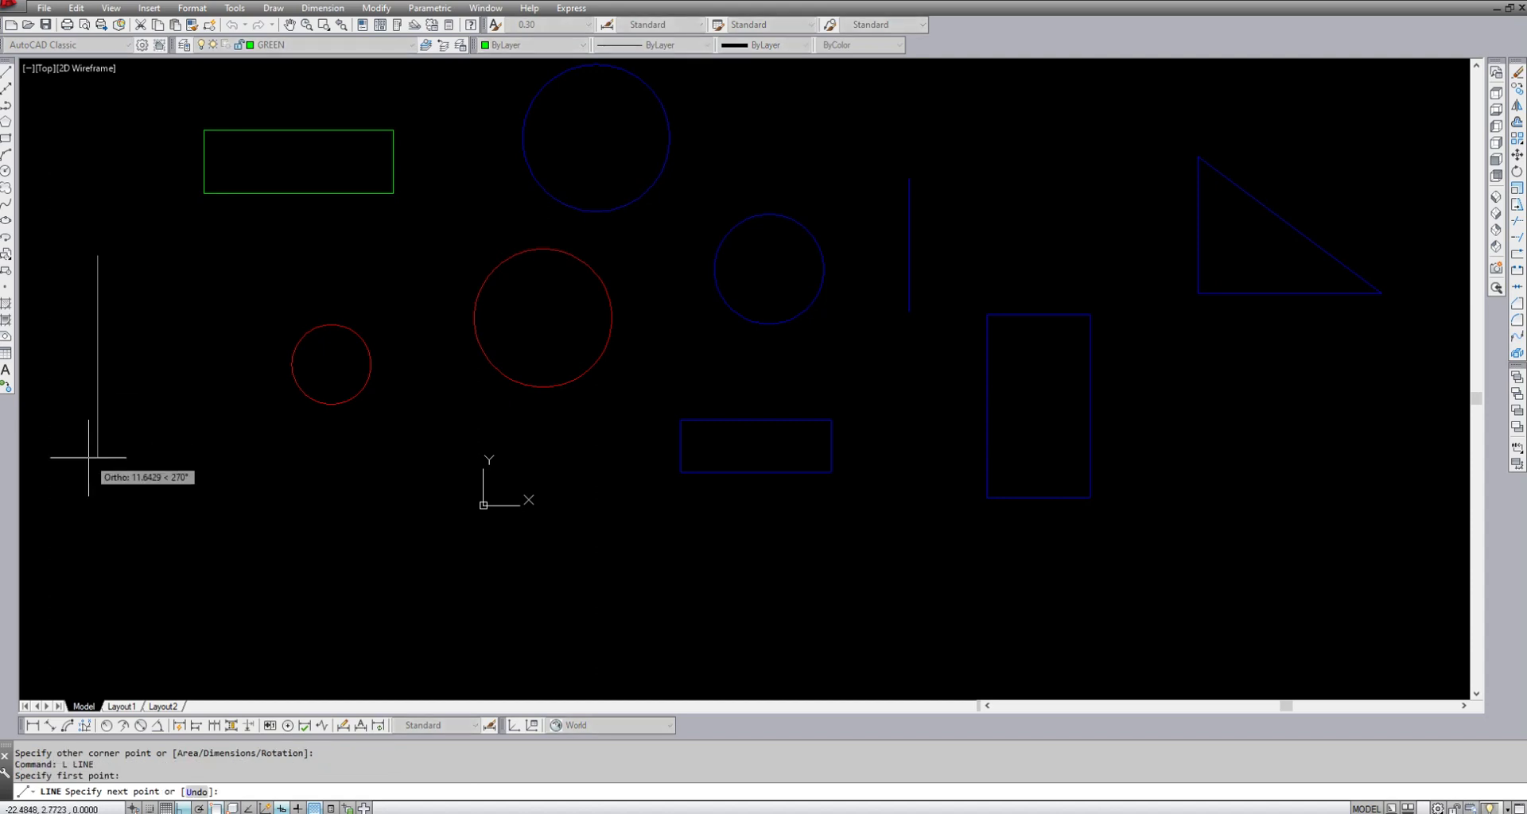
{"action": "left_click", "coordinate": [97, 457]}
{"action": "key", "text": "Return"}
- Draw a right-angled triangle as a polyline on the GREEN layer, below and to the left of the origin
{"action": "type", "text": "pl"}
{"action": "key", "text": "Return"}
{"action": "left_click", "coordinate": [213, 537]}
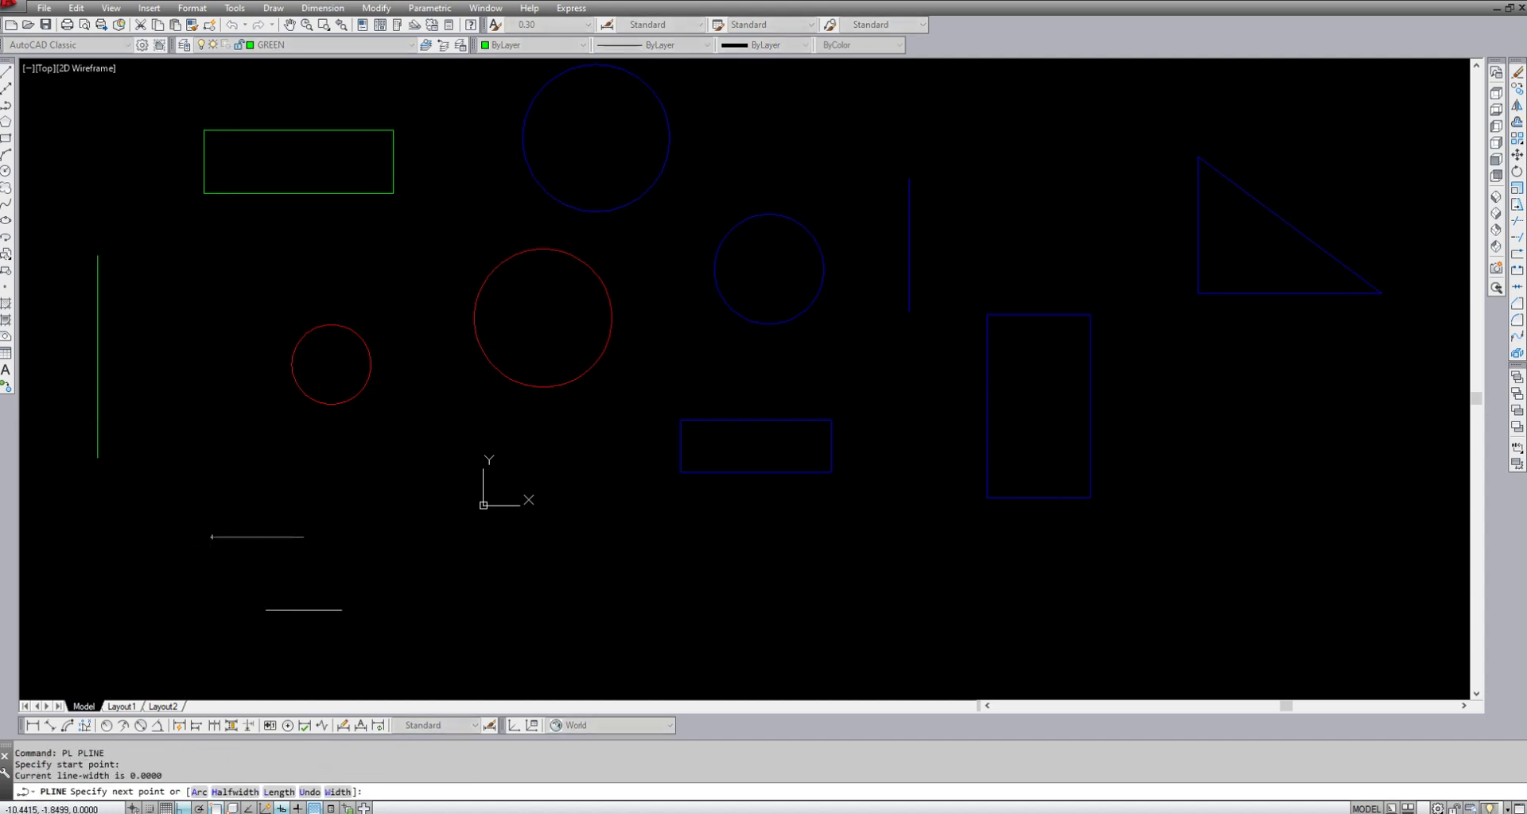
{"action": "left_click", "coordinate": [347, 613]}
{"action": "left_click", "coordinate": [348, 640]}
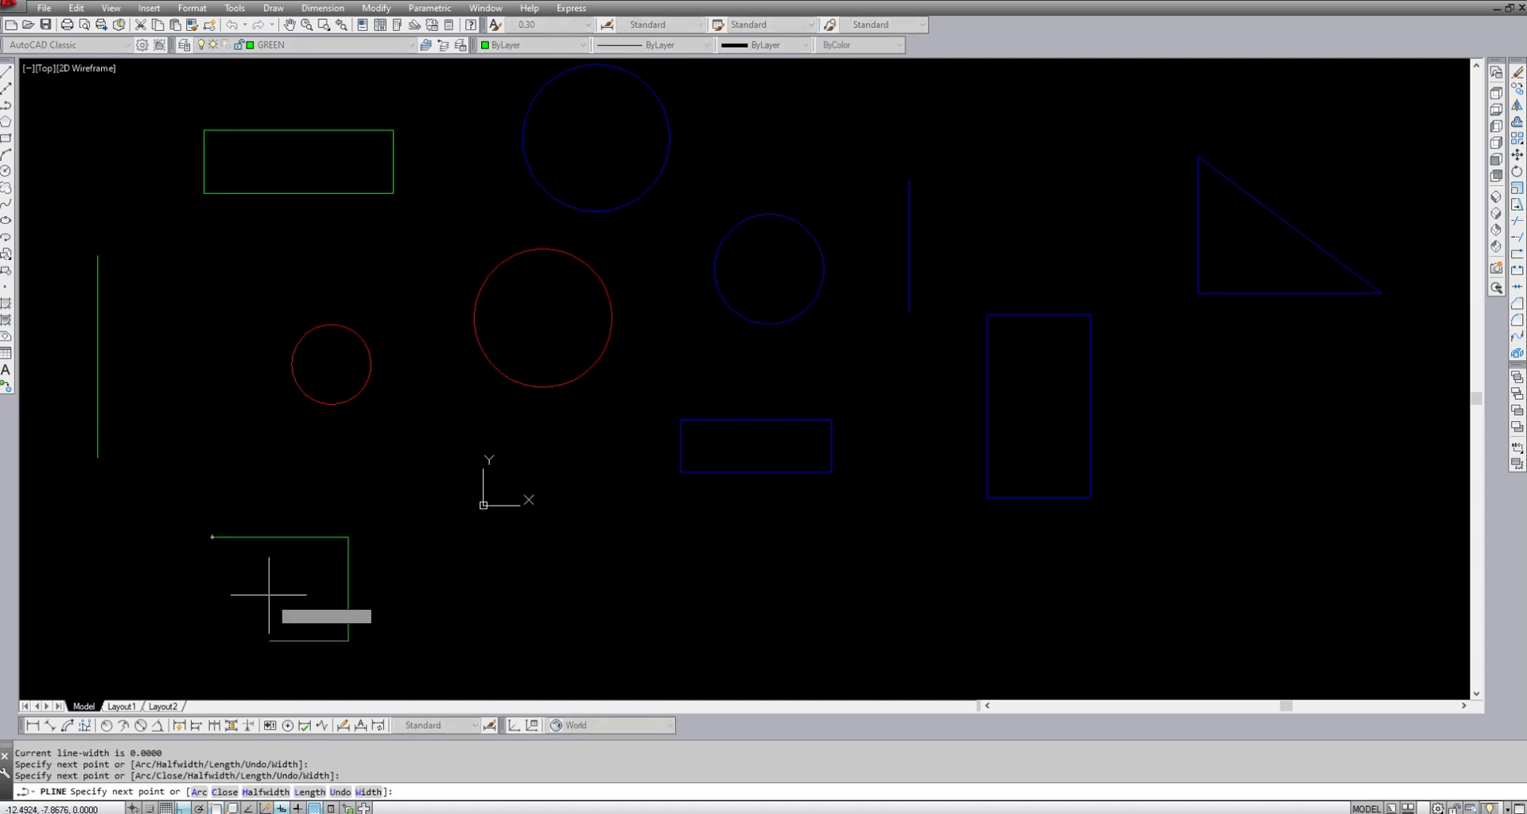
{"action": "left_click", "coordinate": [212, 538]}
{"action": "key", "text": "Return"}
- Draw a small circle on the GREEN layer just below the origin
{"action": "type", "text": "c"}
{"action": "key", "text": "Return"}
{"action": "left_click", "coordinate": [515, 589]}
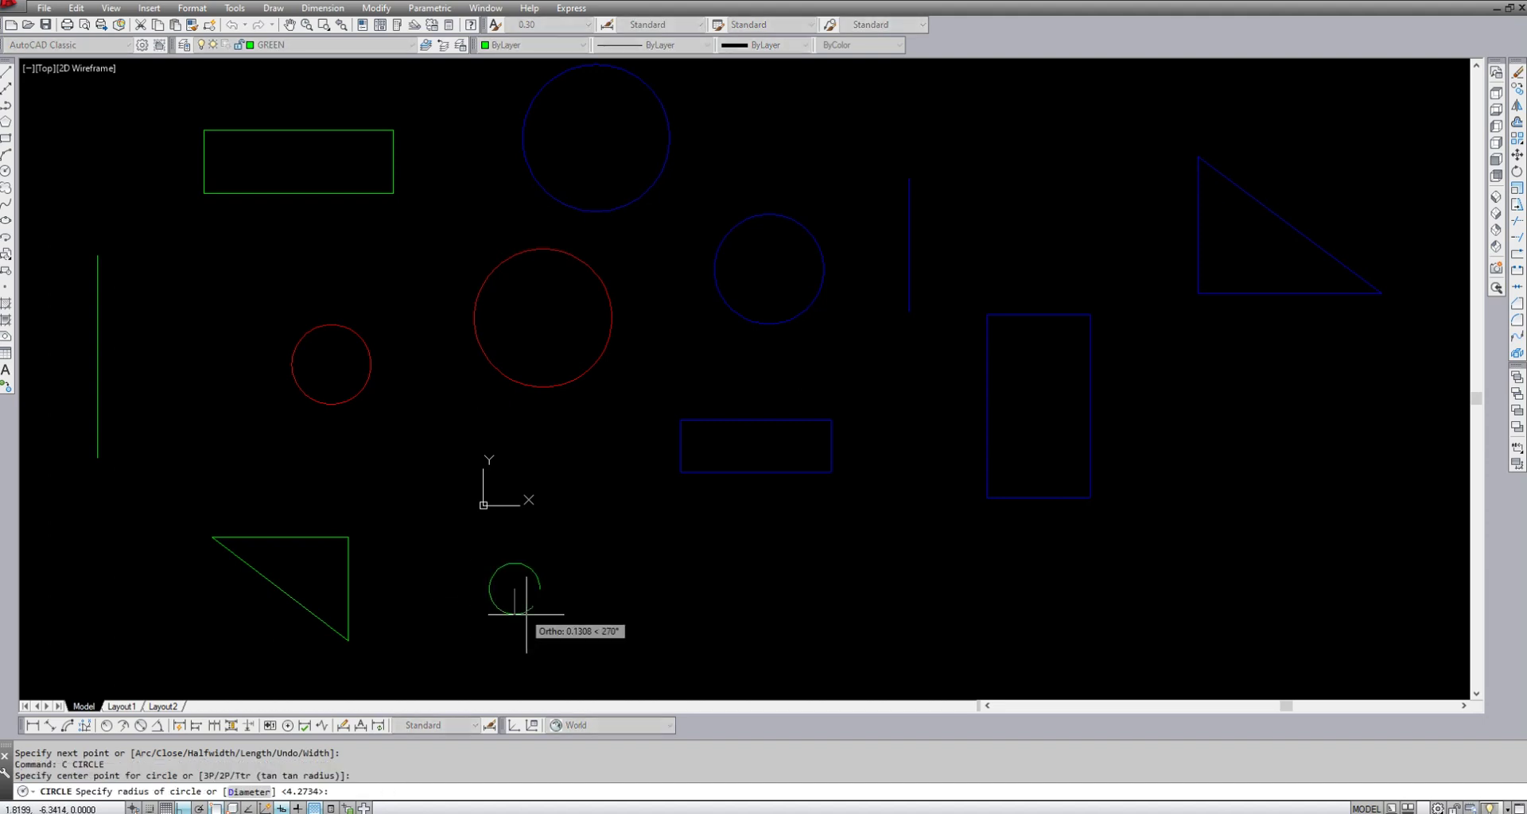
{"action": "left_click", "coordinate": [514, 619]}
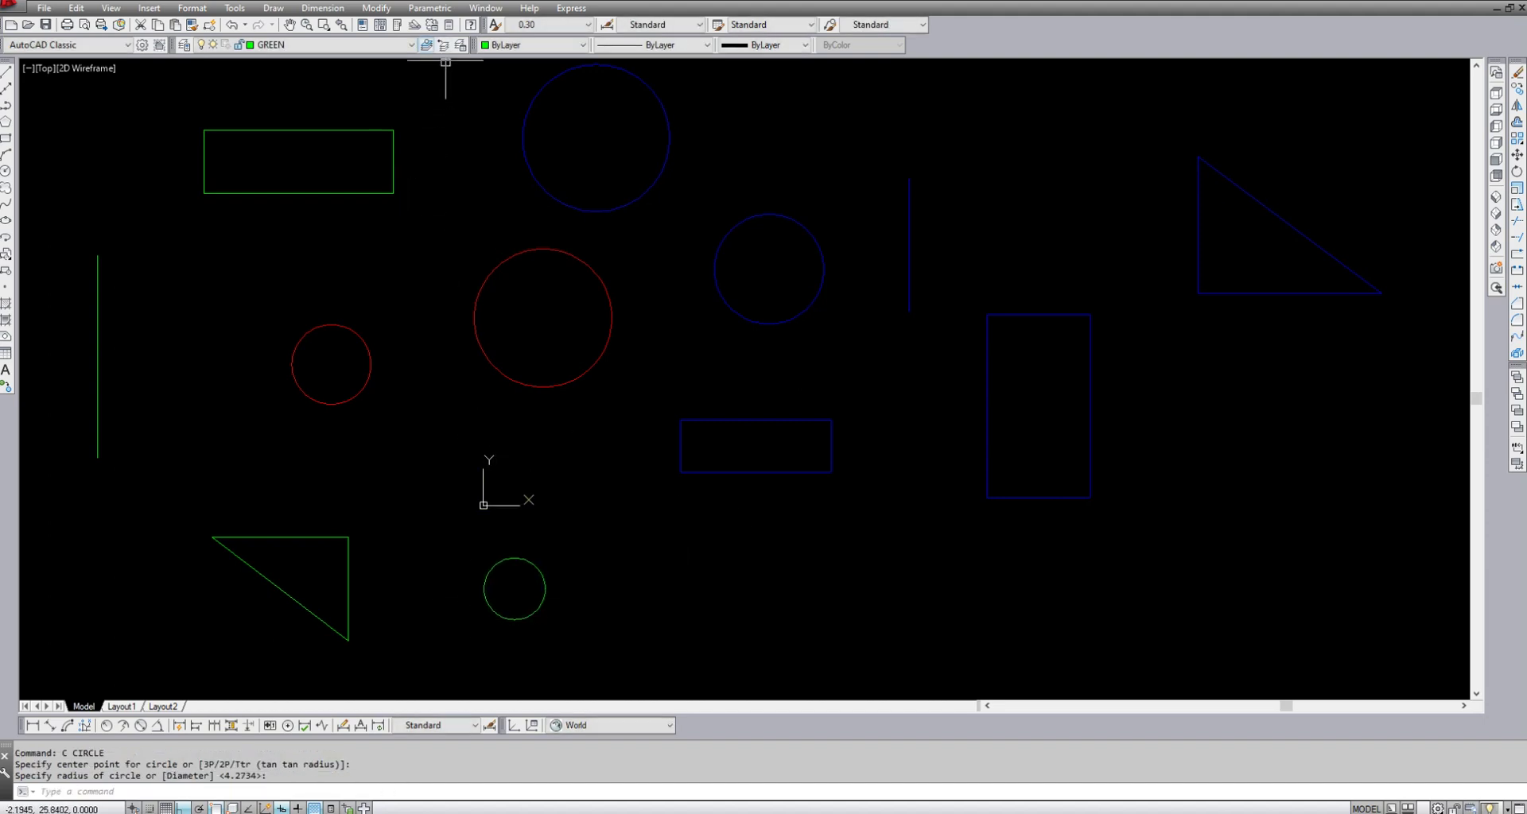
- Make the large red circle's layer current and draw a wide rectangle beneath the flat blue rectangle
{"action": "left_click", "coordinate": [427, 45]}
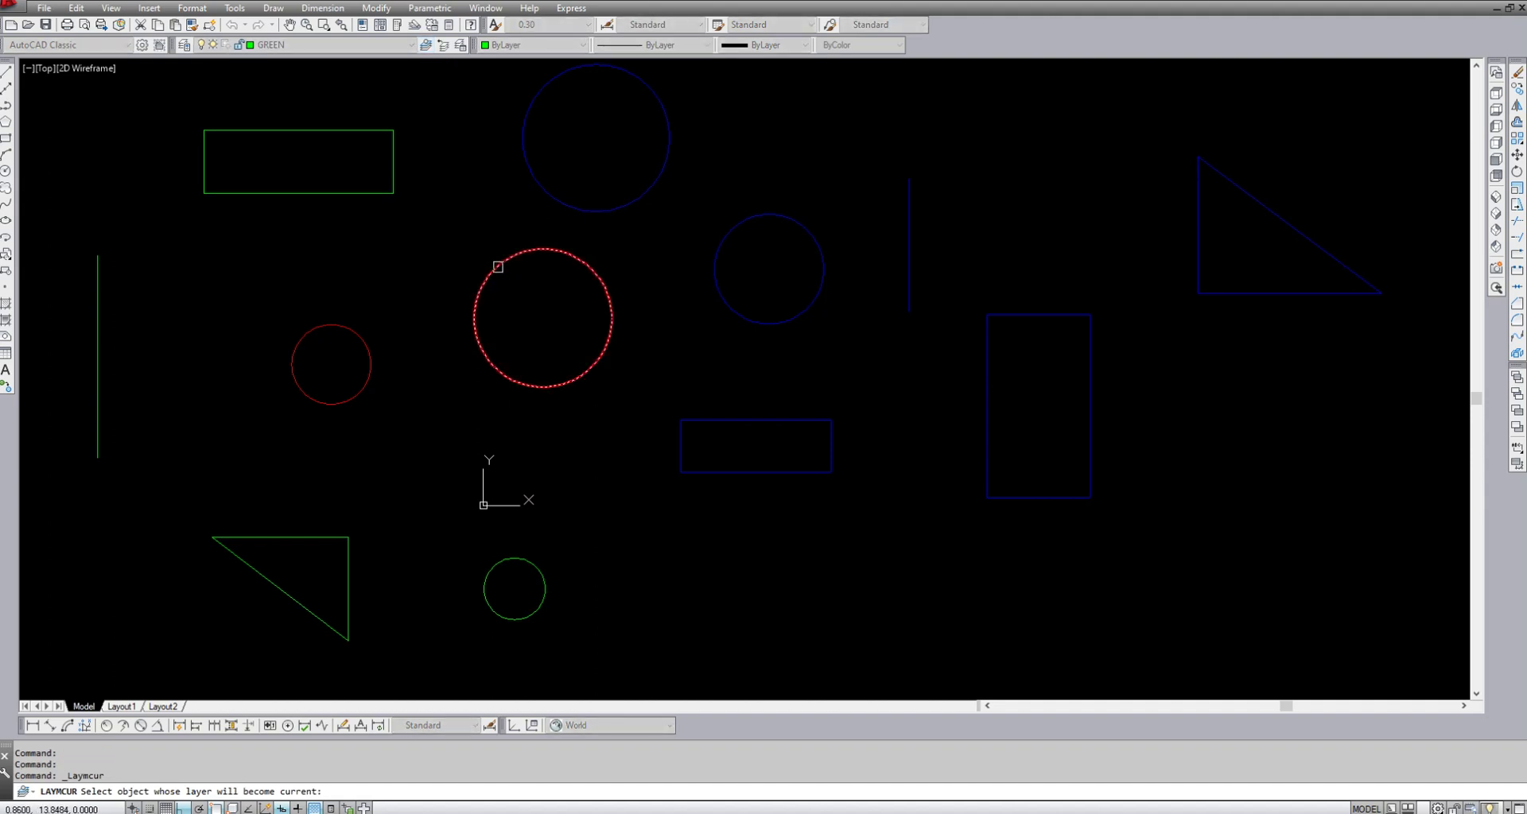
{"action": "left_click", "coordinate": [495, 263]}
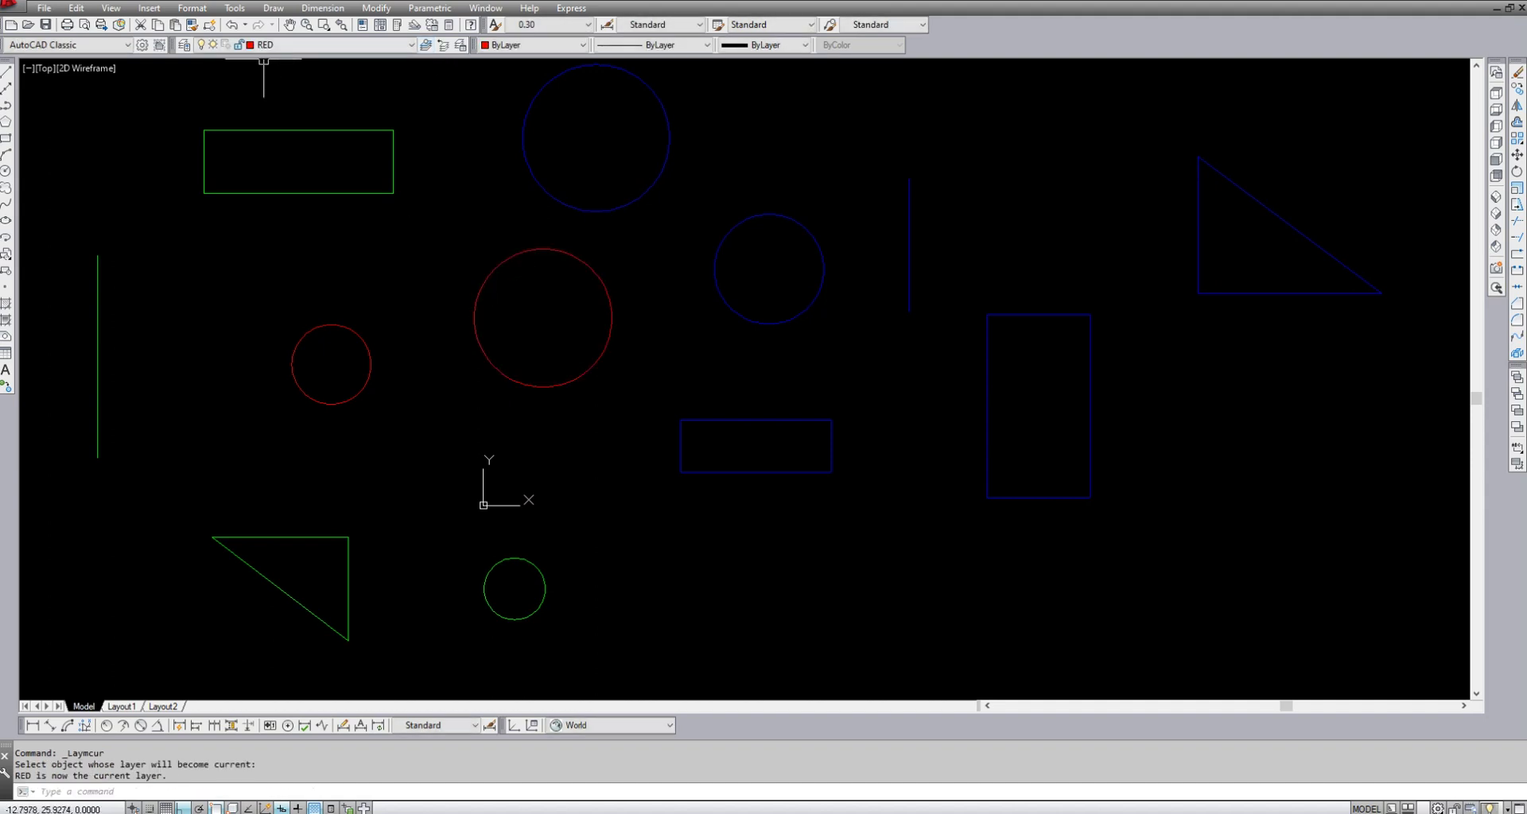
{"action": "type", "text": "rec"}
{"action": "key", "text": "Return"}
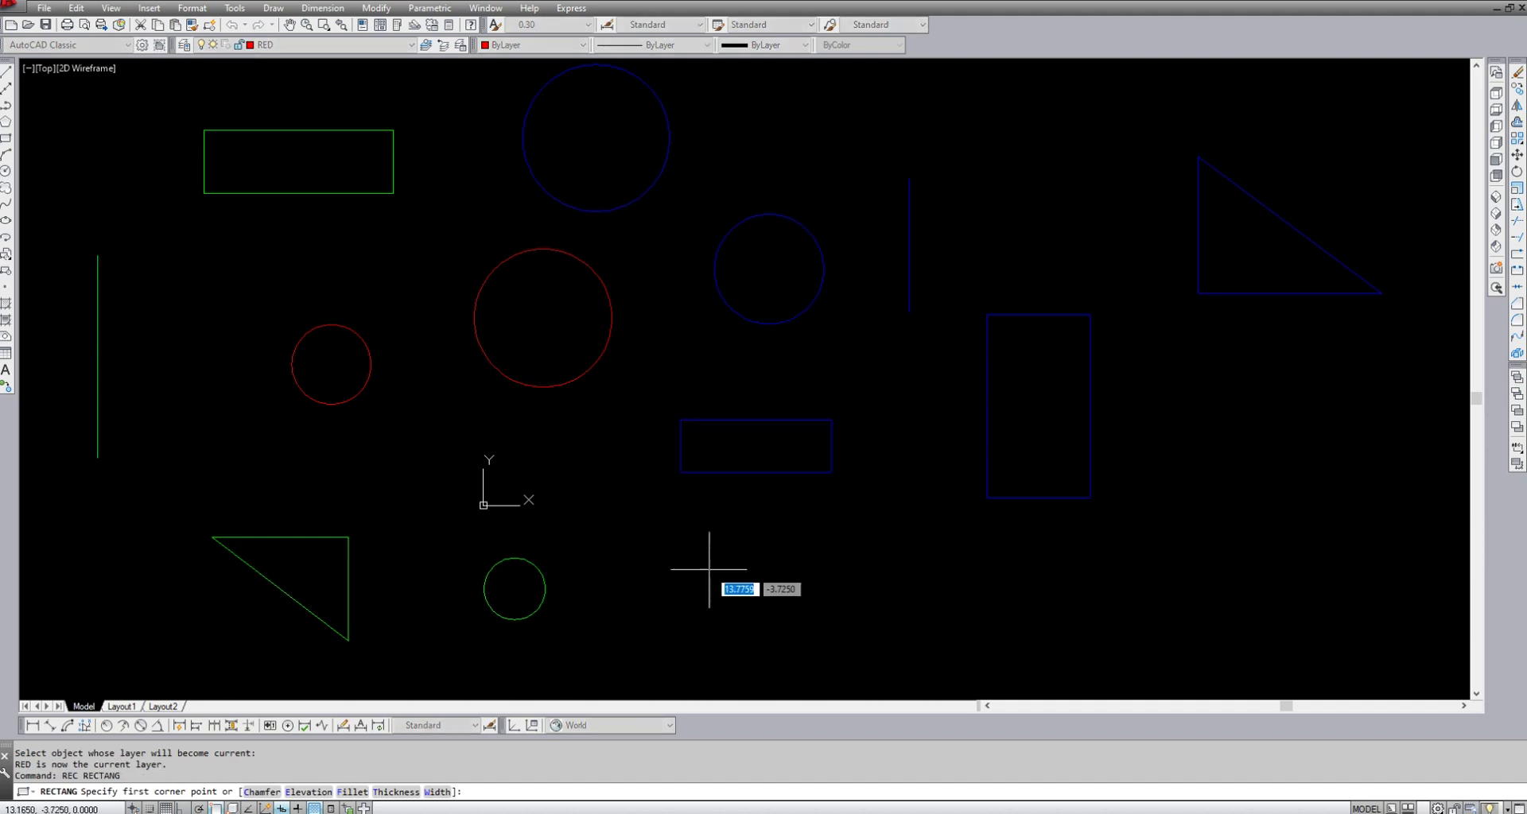
{"action": "left_click", "coordinate": [648, 567]}
{"action": "left_click", "coordinate": [853, 617]}
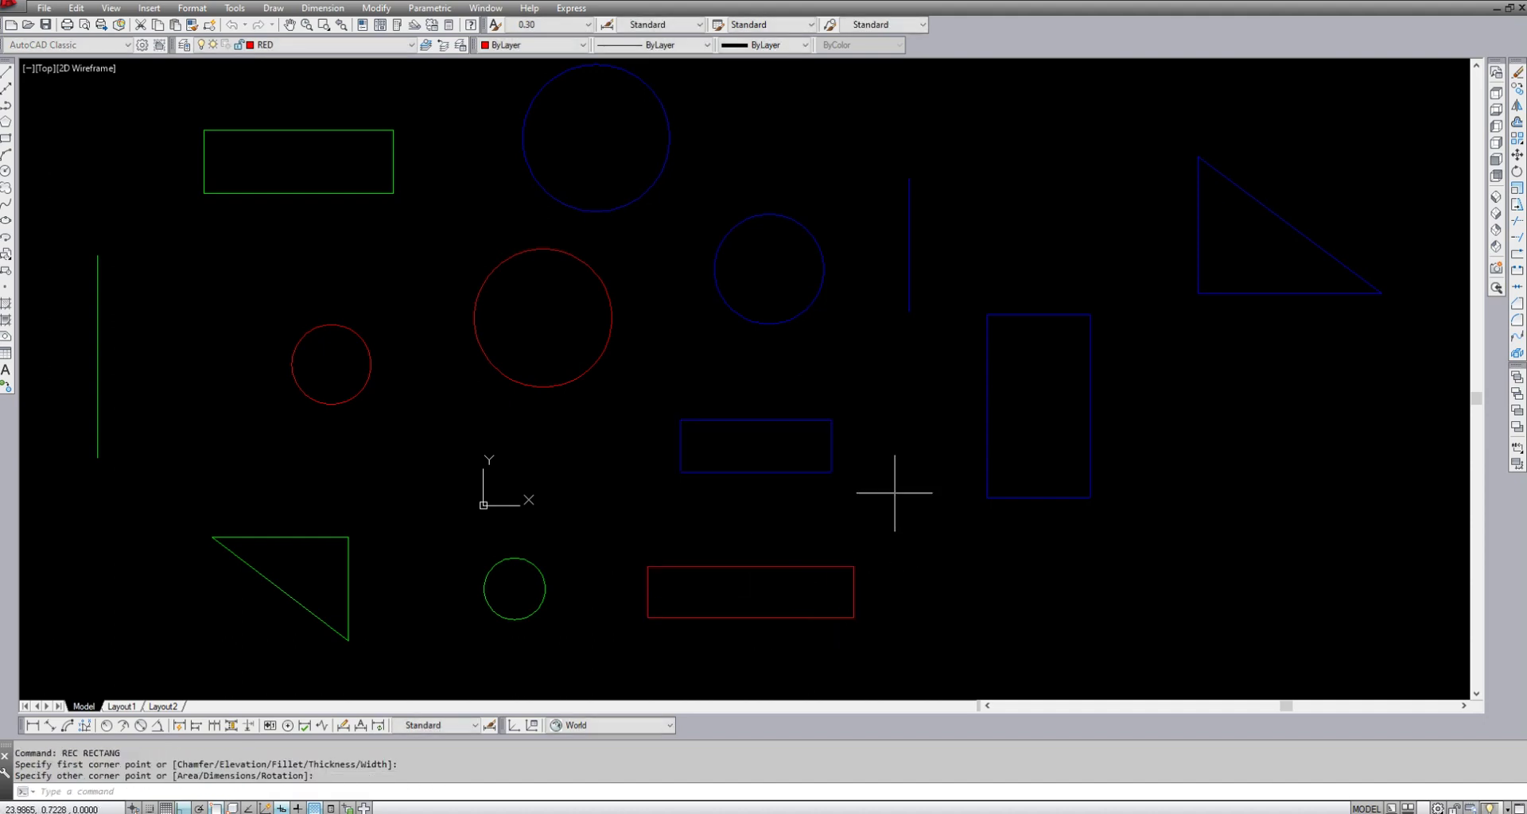
- Draw a vertical line on the RED layer between the flat blue rectangle and the tall one
{"action": "type", "text": "l"}
{"action": "key", "text": "Return"}
{"action": "left_click", "coordinate": [883, 433]}
{"action": "left_click", "coordinate": [893, 584]}
{"action": "key", "text": "Return"}
- Draw a right-angled triangle as a polyline on the RED layer below the blue triangle
{"action": "type", "text": "pl"}
{"action": "key", "text": "Return"}
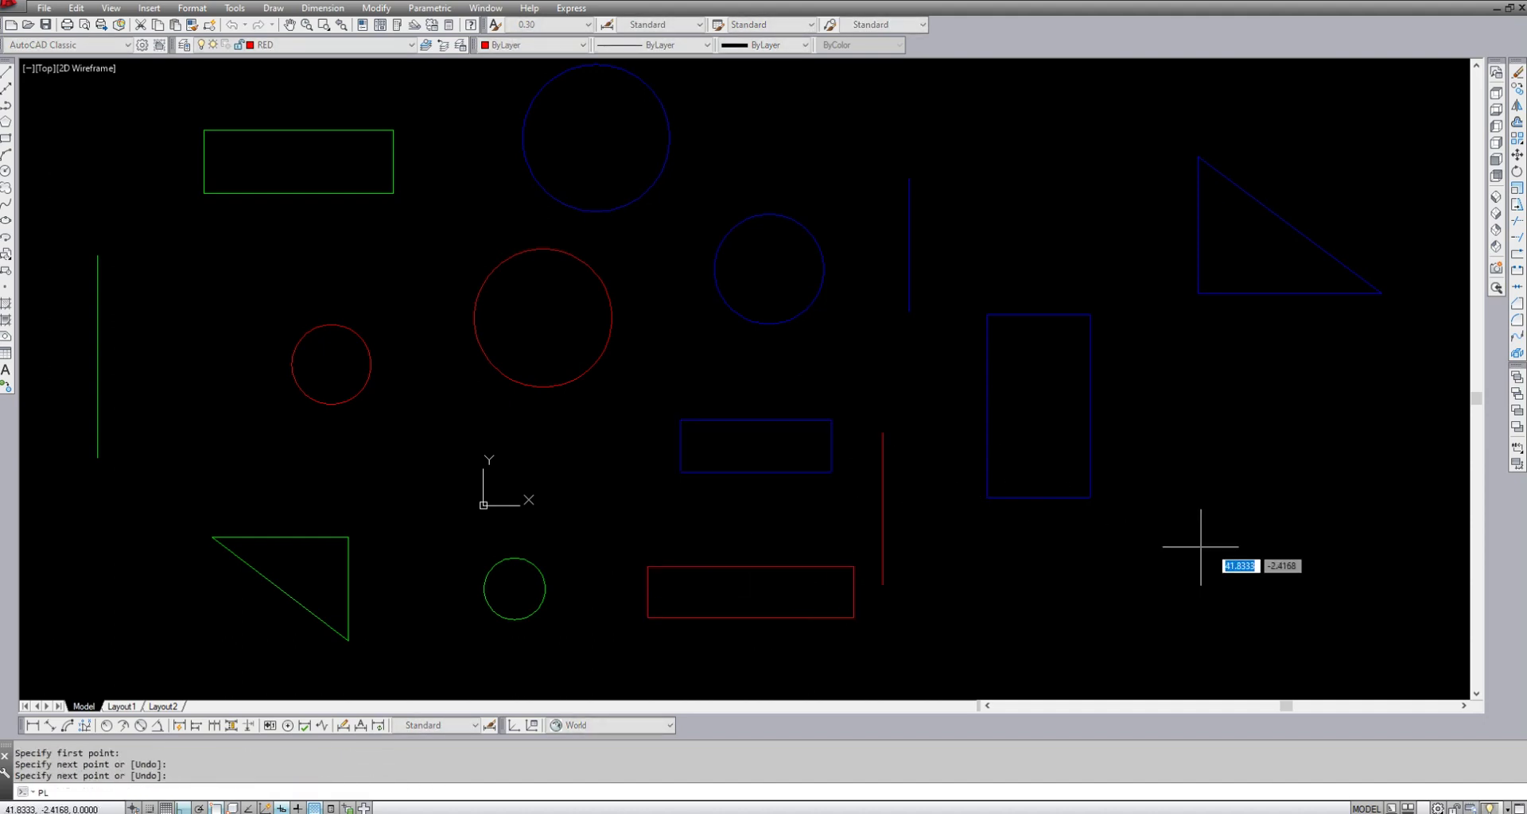
{"action": "left_click", "coordinate": [1249, 407]}
{"action": "left_click", "coordinate": [1249, 563]}
{"action": "left_click", "coordinate": [1435, 563]}
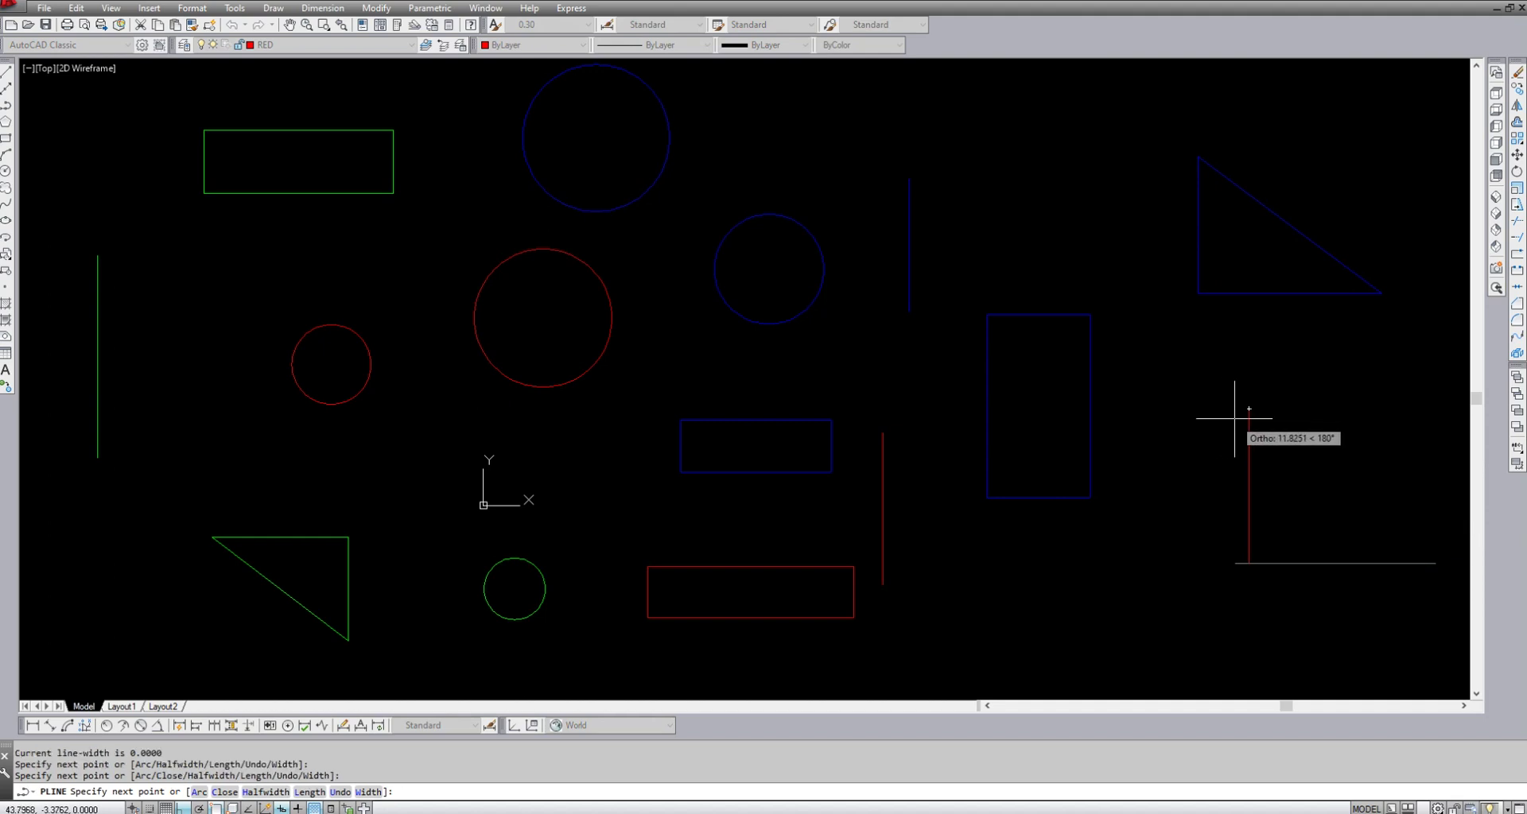
{"action": "left_click", "coordinate": [1249, 408]}
{"action": "key", "text": "Return"}
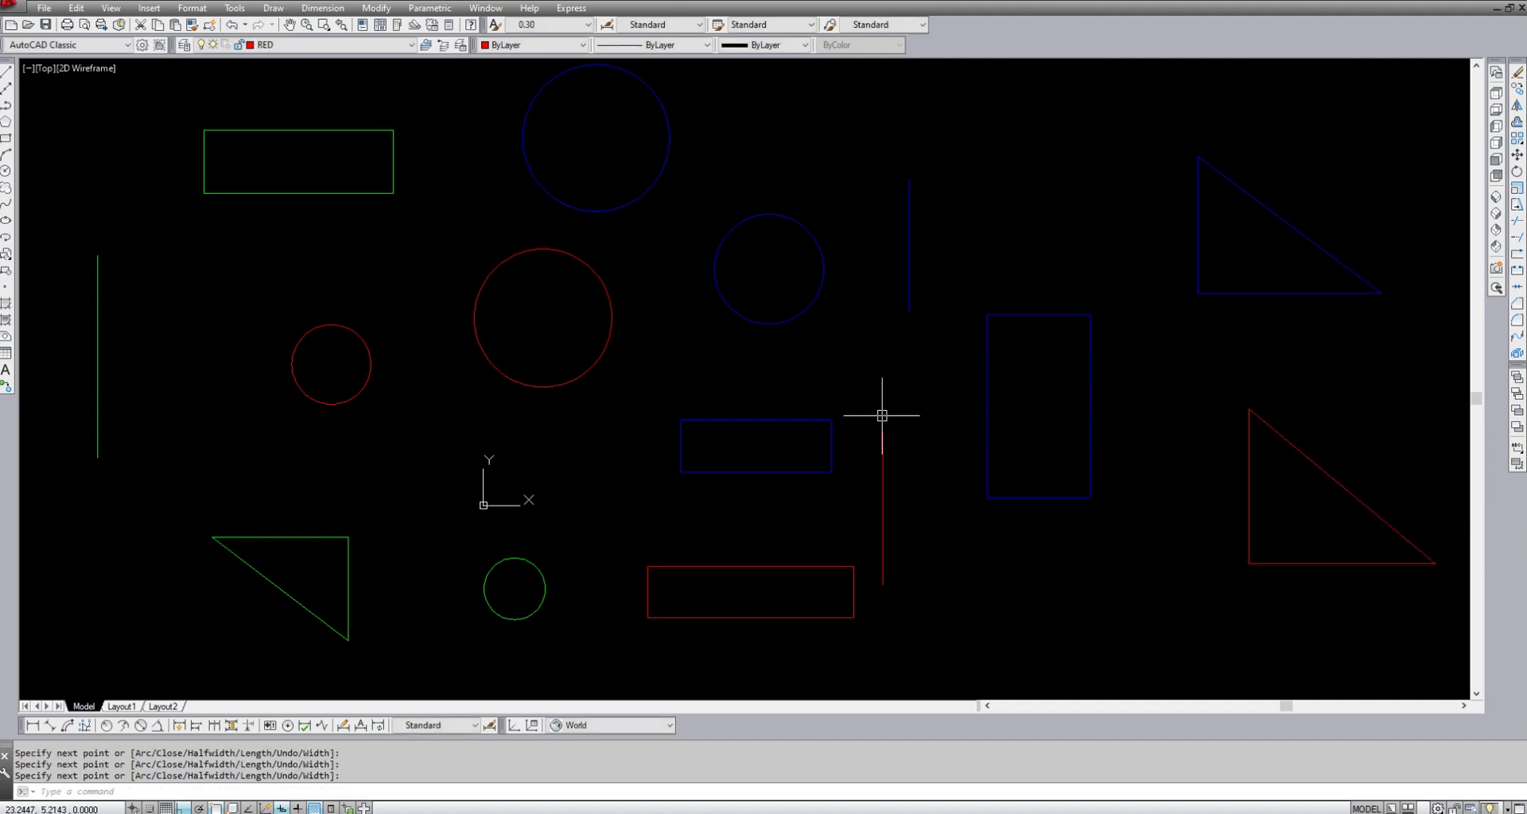
- Place the single-line text "hALLO" on the RED layer above the tall blue rectangle, with the default rotation
{"action": "type", "text": "DT"}
{"action": "key", "text": "Return"}
{"action": "left_click", "coordinate": [985, 198]}
{"action": "key", "text": "Return"}
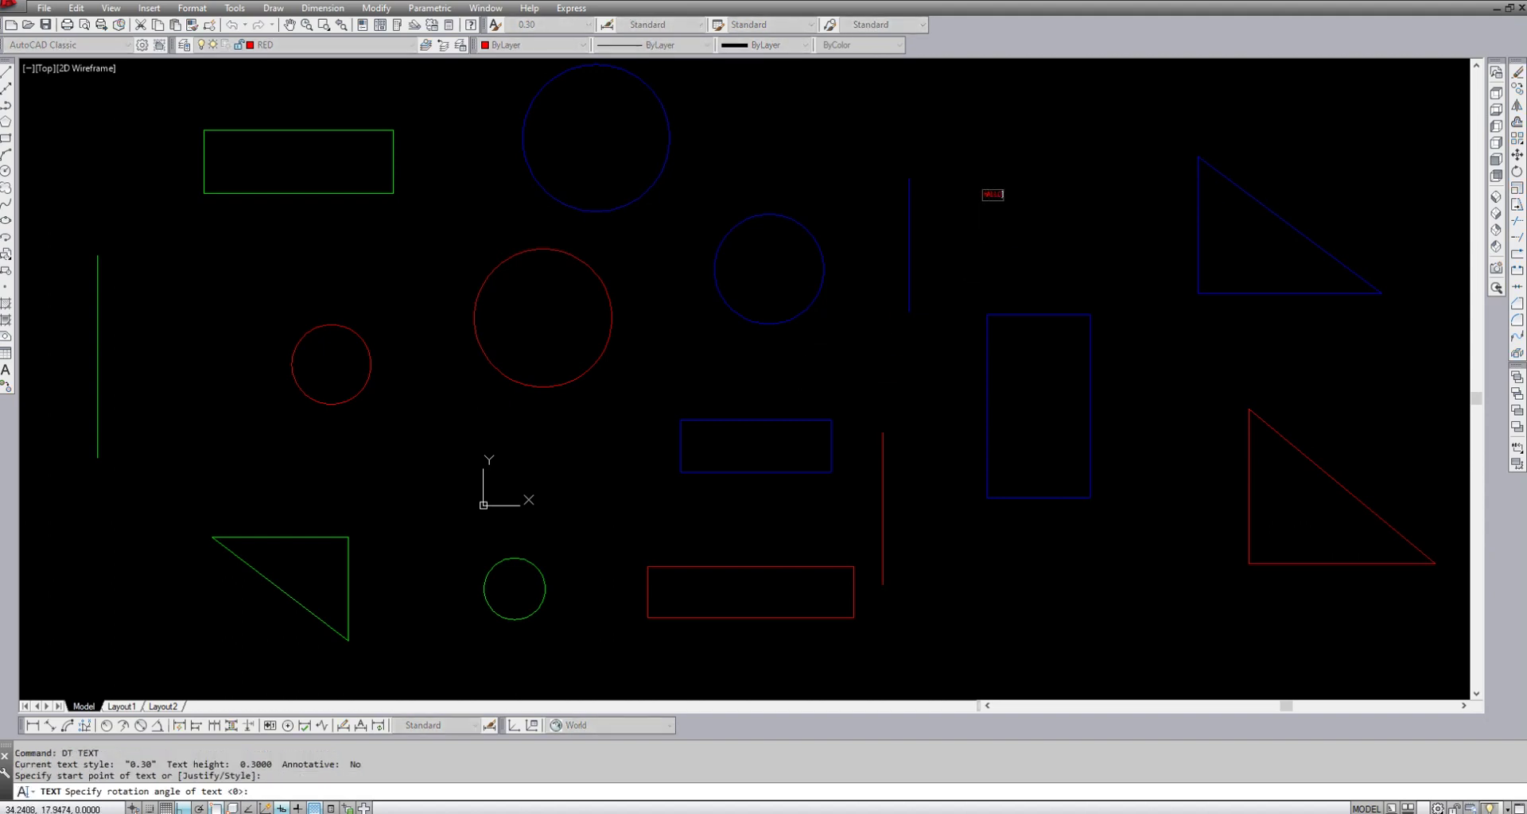
{"action": "key", "text": "Return"}
{"action": "key", "text": "Return"}
- Edit the red text so that it reads "HALLO" in capitals
{"action": "type", "text": "ED"}
{"action": "key", "text": "Return"}
{"action": "scroll", "coordinate": [994, 191], "scroll_direction": "up", "scroll_amount": 6}
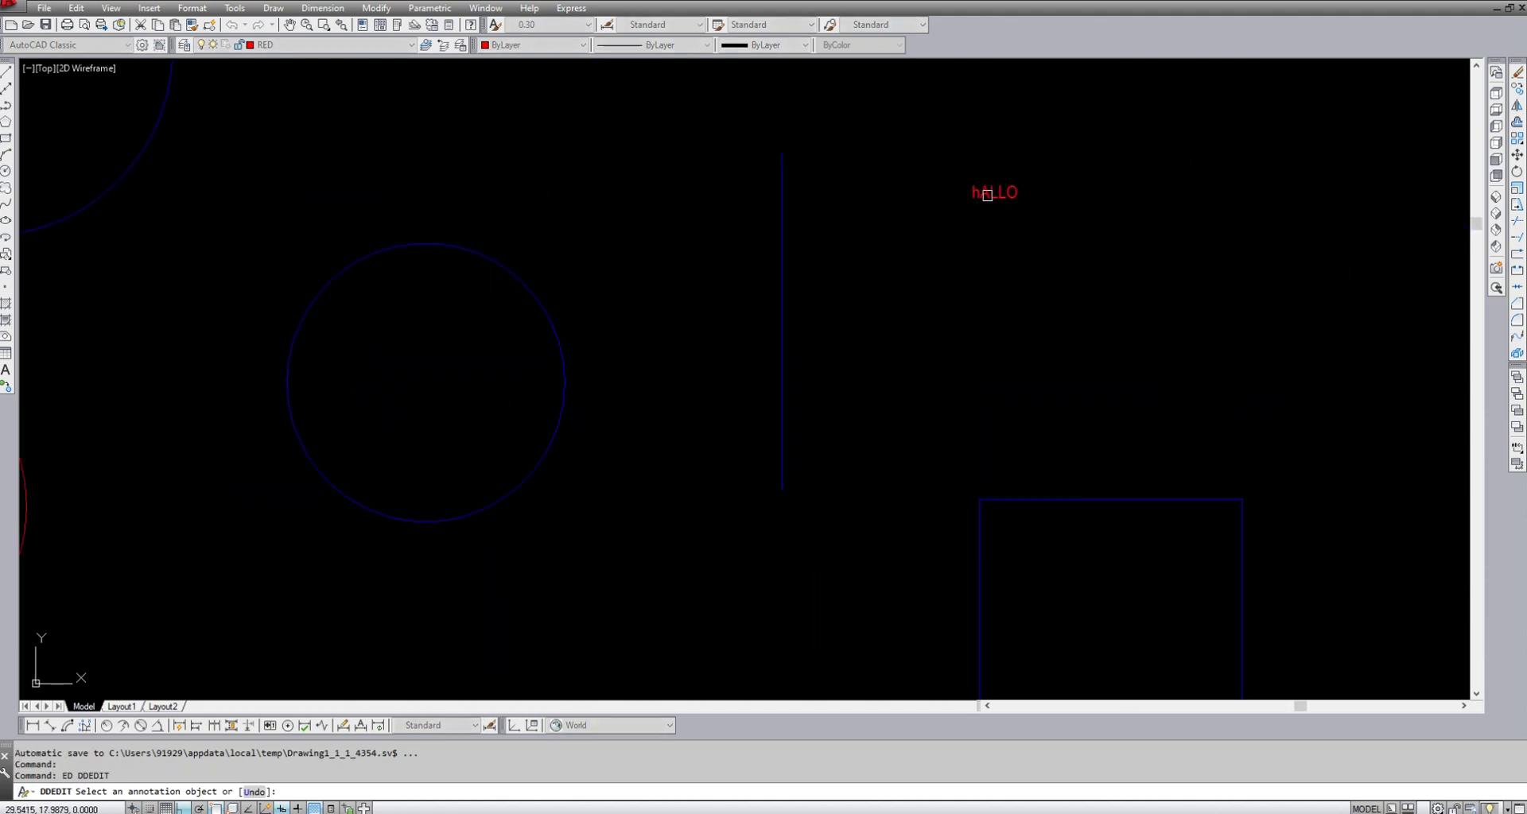
{"action": "left_click", "coordinate": [996, 186]}
{"action": "type", "text": "HALLO"}
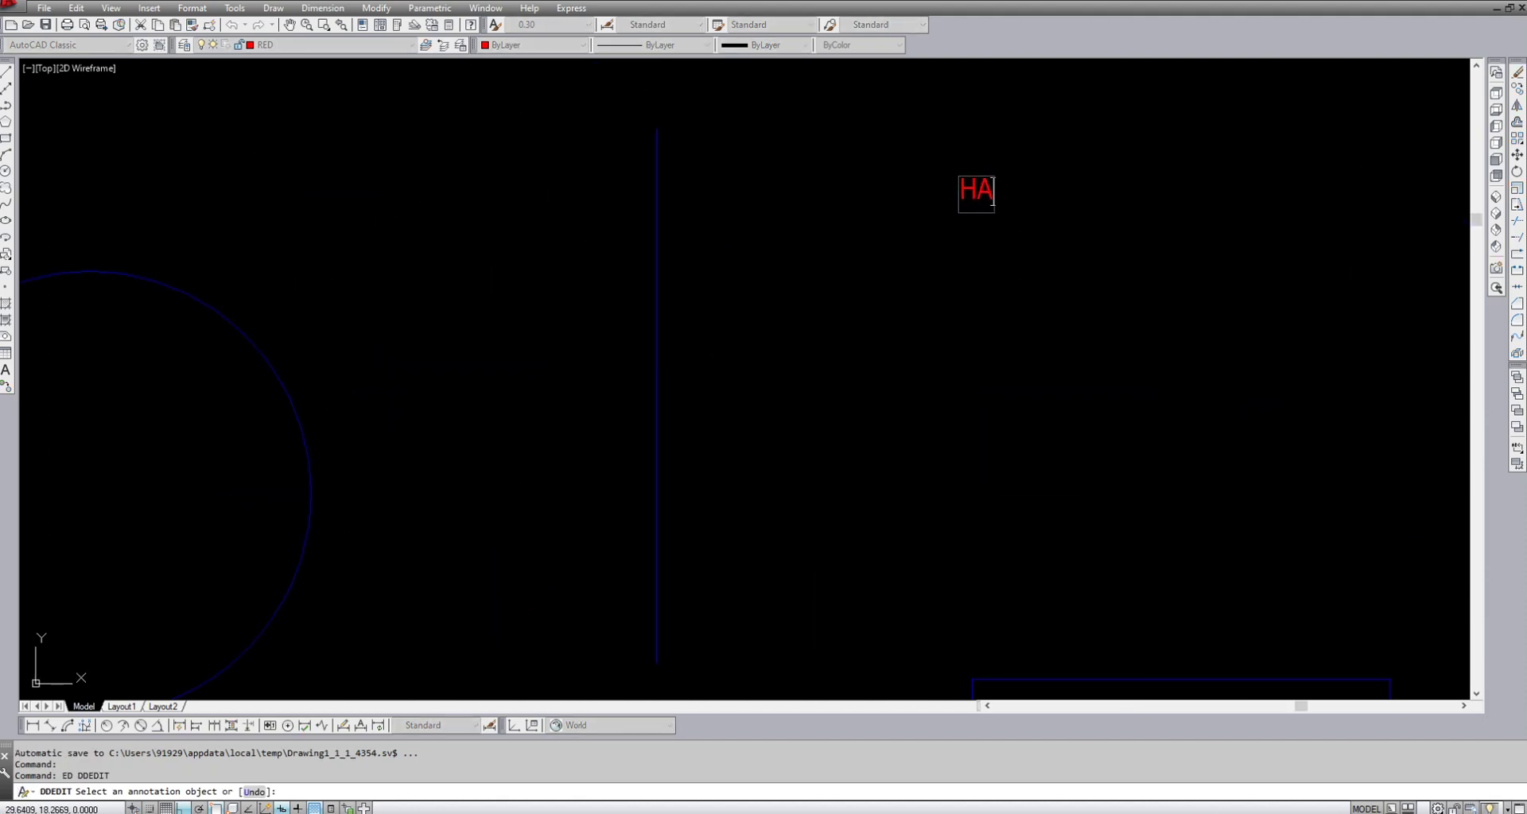
{"action": "key", "text": "Return"}
{"action": "key", "text": "Return"}
{"action": "key", "text": "Escape"}
- Copy the HALLO text three times straight down to form a column of four
{"action": "scroll", "coordinate": [968, 206], "scroll_direction": "down", "scroll_amount": 2}
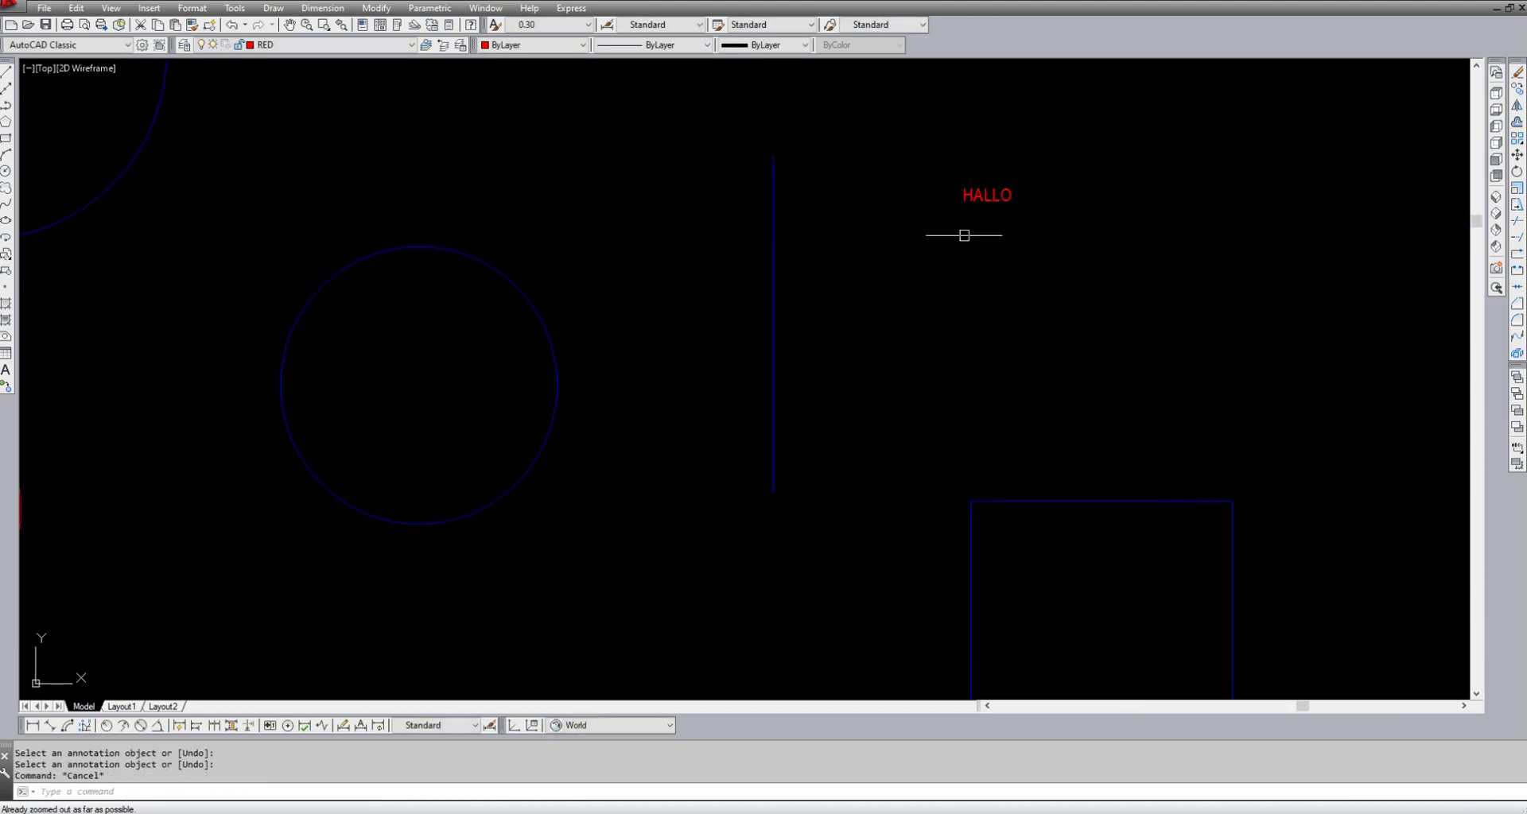
{"action": "type", "text": "CO"}
{"action": "key", "text": "Return"}
{"action": "left_click", "coordinate": [1048, 263]}
{"action": "left_click", "coordinate": [992, 207]}
{"action": "key", "text": "Return"}
{"action": "left_click", "coordinate": [1011, 231]}
{"action": "left_click", "coordinate": [1026, 303]}
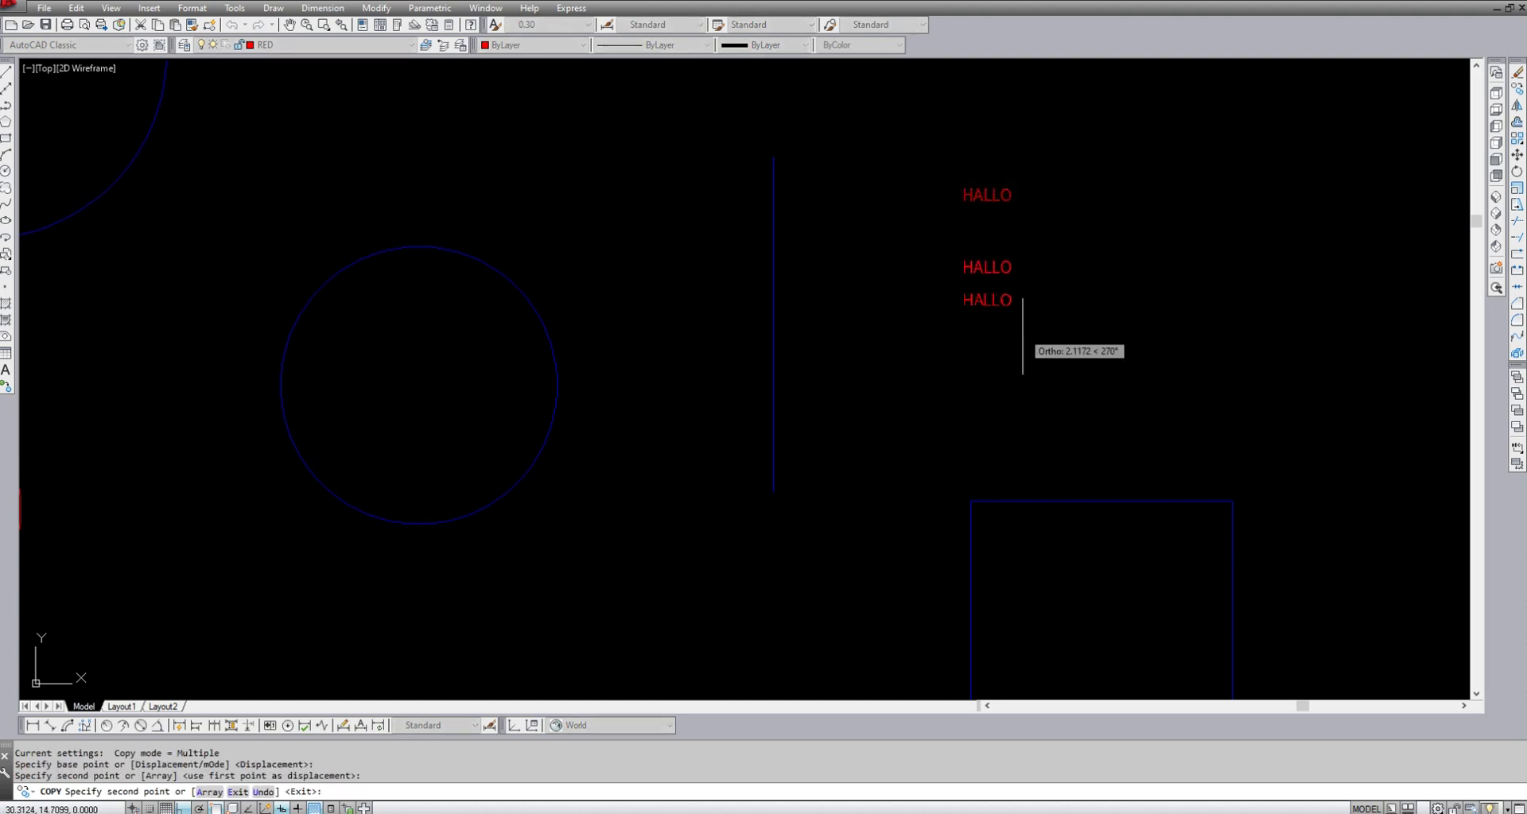
{"action": "left_click", "coordinate": [1027, 371]}
{"action": "left_click", "coordinate": [1036, 446]}
{"action": "key", "text": "Return"}
- Copy the column of four HALLO texts horizontally to the right to form a second column
{"action": "key", "text": "Return"}
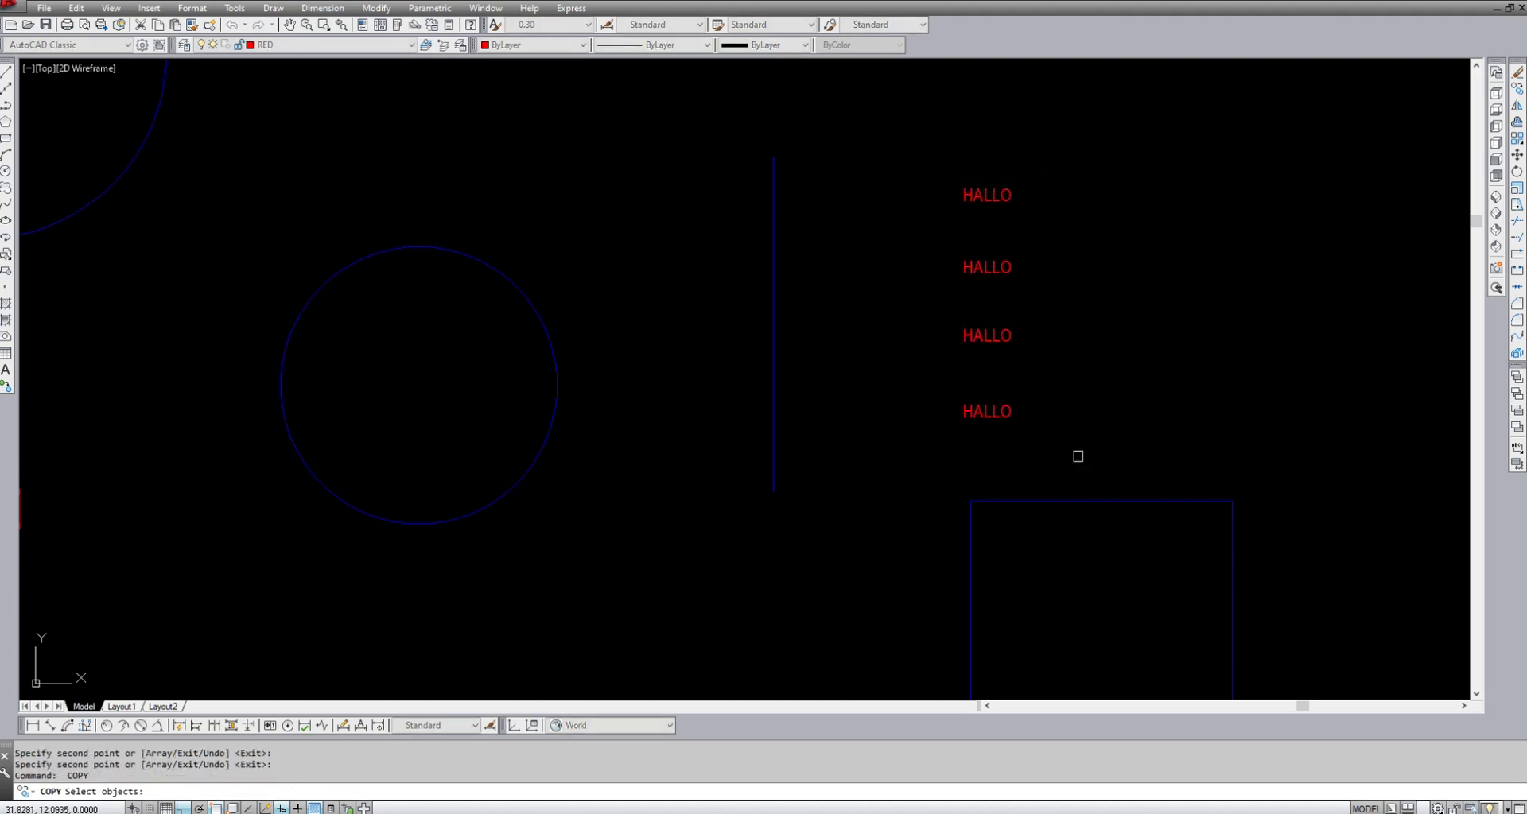
{"action": "left_click", "coordinate": [1078, 457]}
{"action": "left_click", "coordinate": [919, 84]}
{"action": "key", "text": "Return"}
{"action": "left_click", "coordinate": [1038, 293]}
{"action": "left_click", "coordinate": [1169, 292]}
{"action": "key", "text": "Return"}
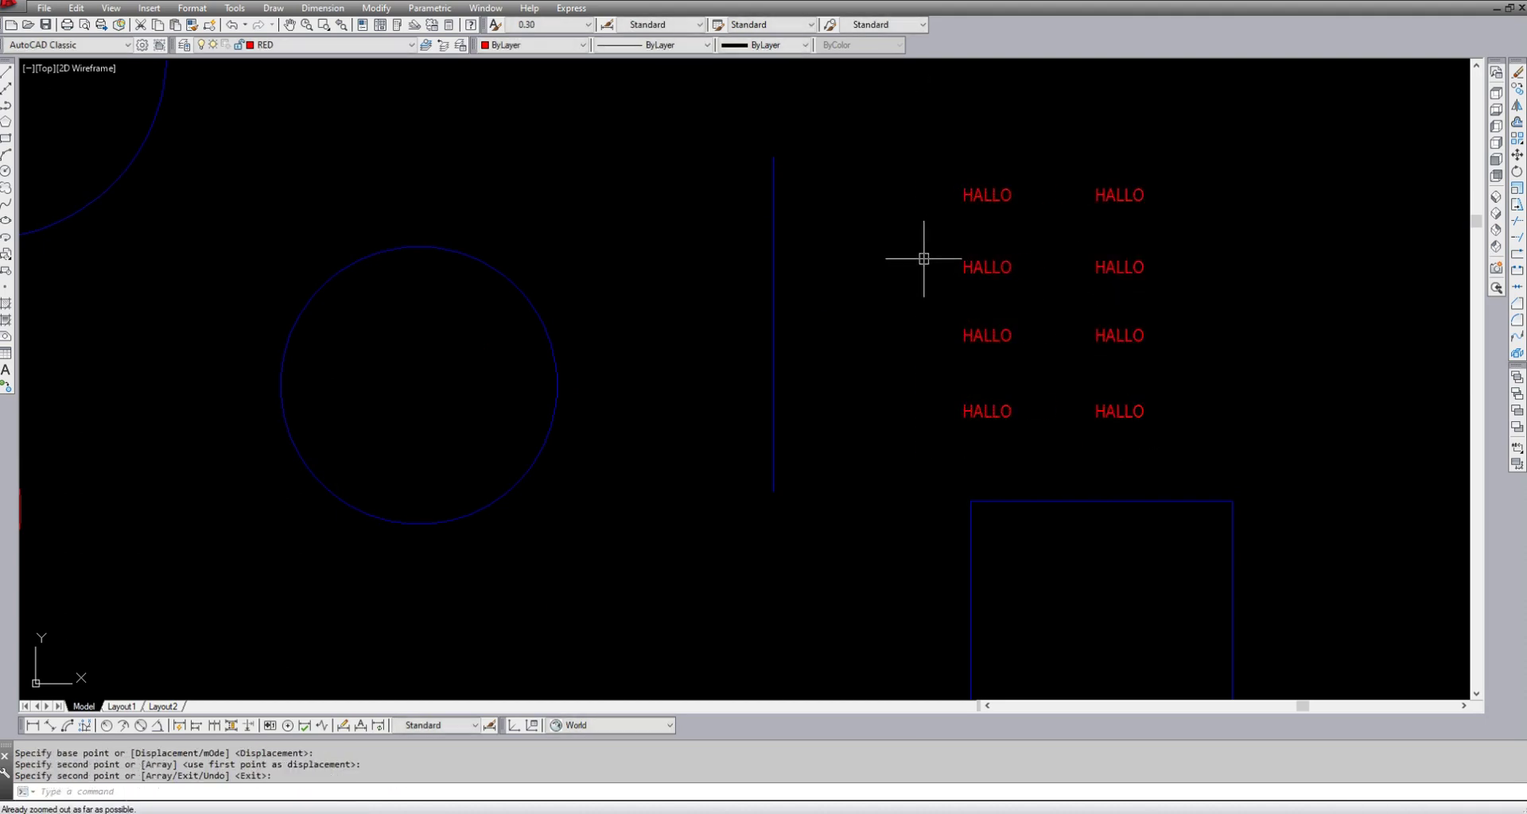
- Match the properties of the smaller blue circle onto the upper two HALLO texts of the left column
{"action": "type", "text": "MA"}
{"action": "key", "text": "Return"}
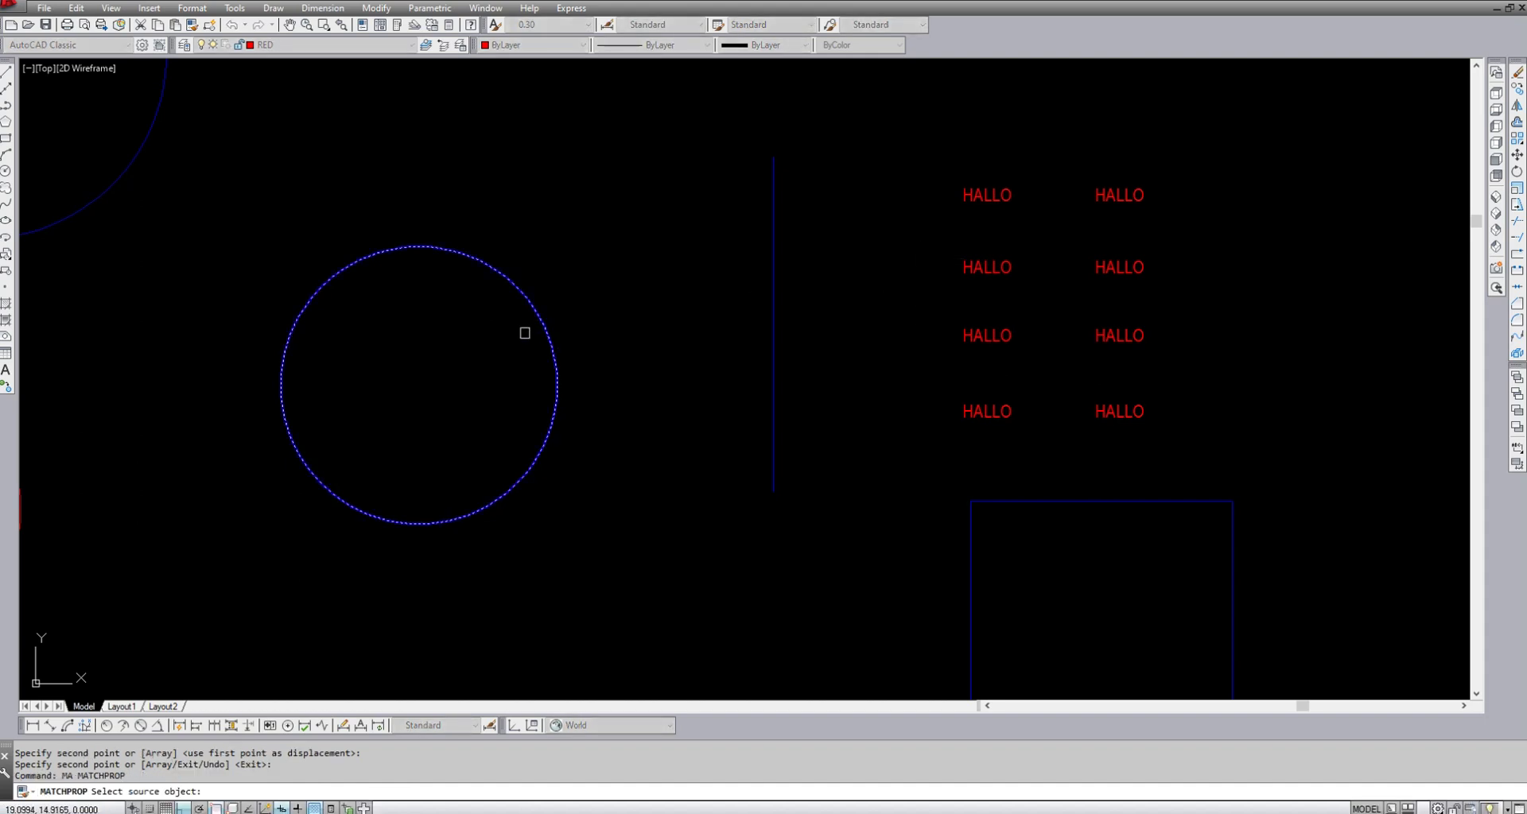
{"action": "left_click", "coordinate": [532, 313]}
{"action": "left_click", "coordinate": [1035, 272]}
{"action": "left_click", "coordinate": [965, 151]}
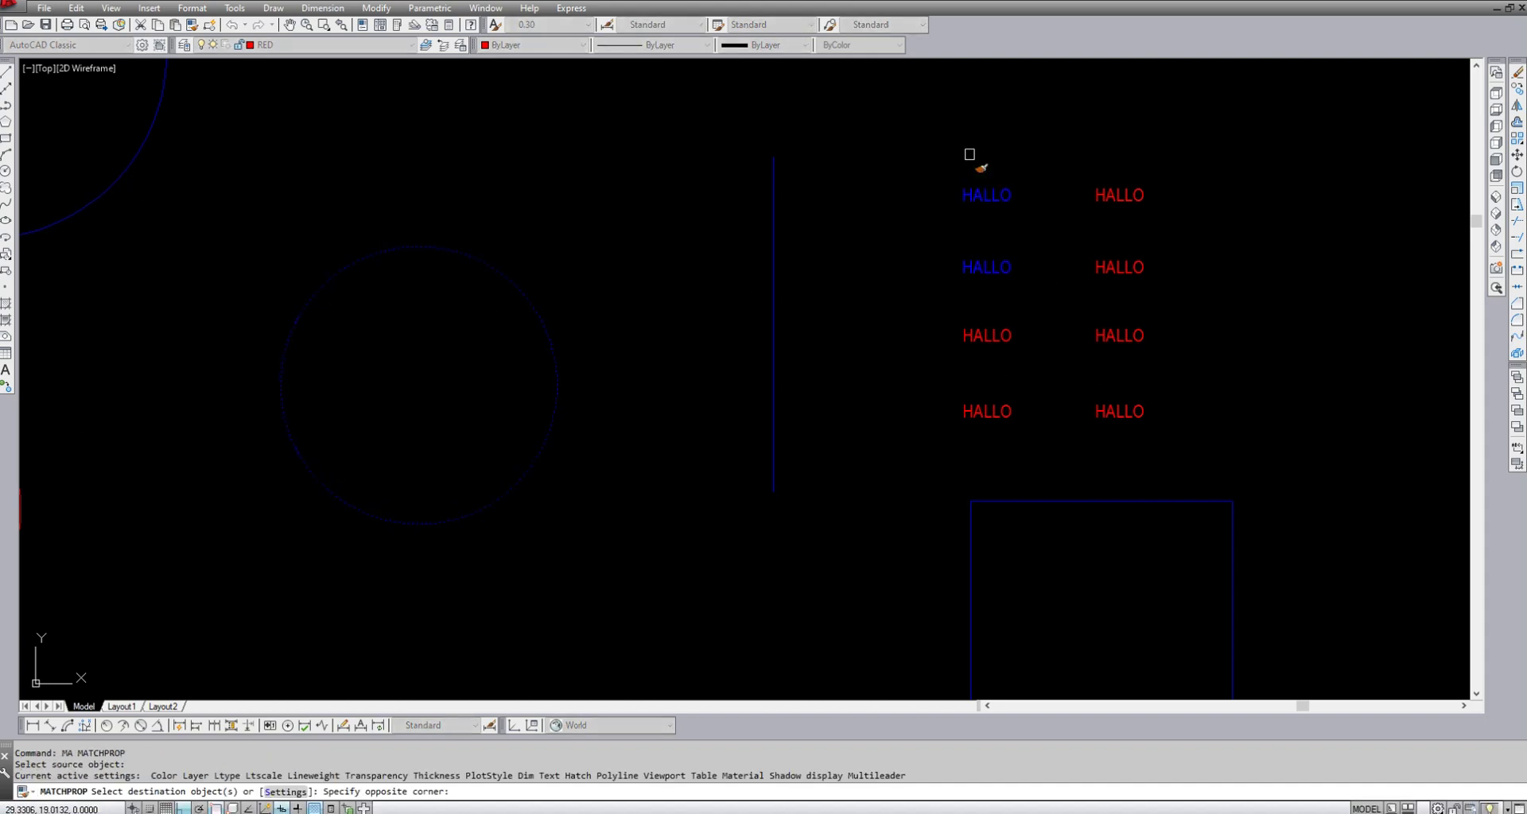
{"action": "scroll", "coordinate": [991, 302], "scroll_direction": "down", "scroll_amount": 4}
{"action": "key", "text": "Return"}
{"action": "key", "text": "Return"}
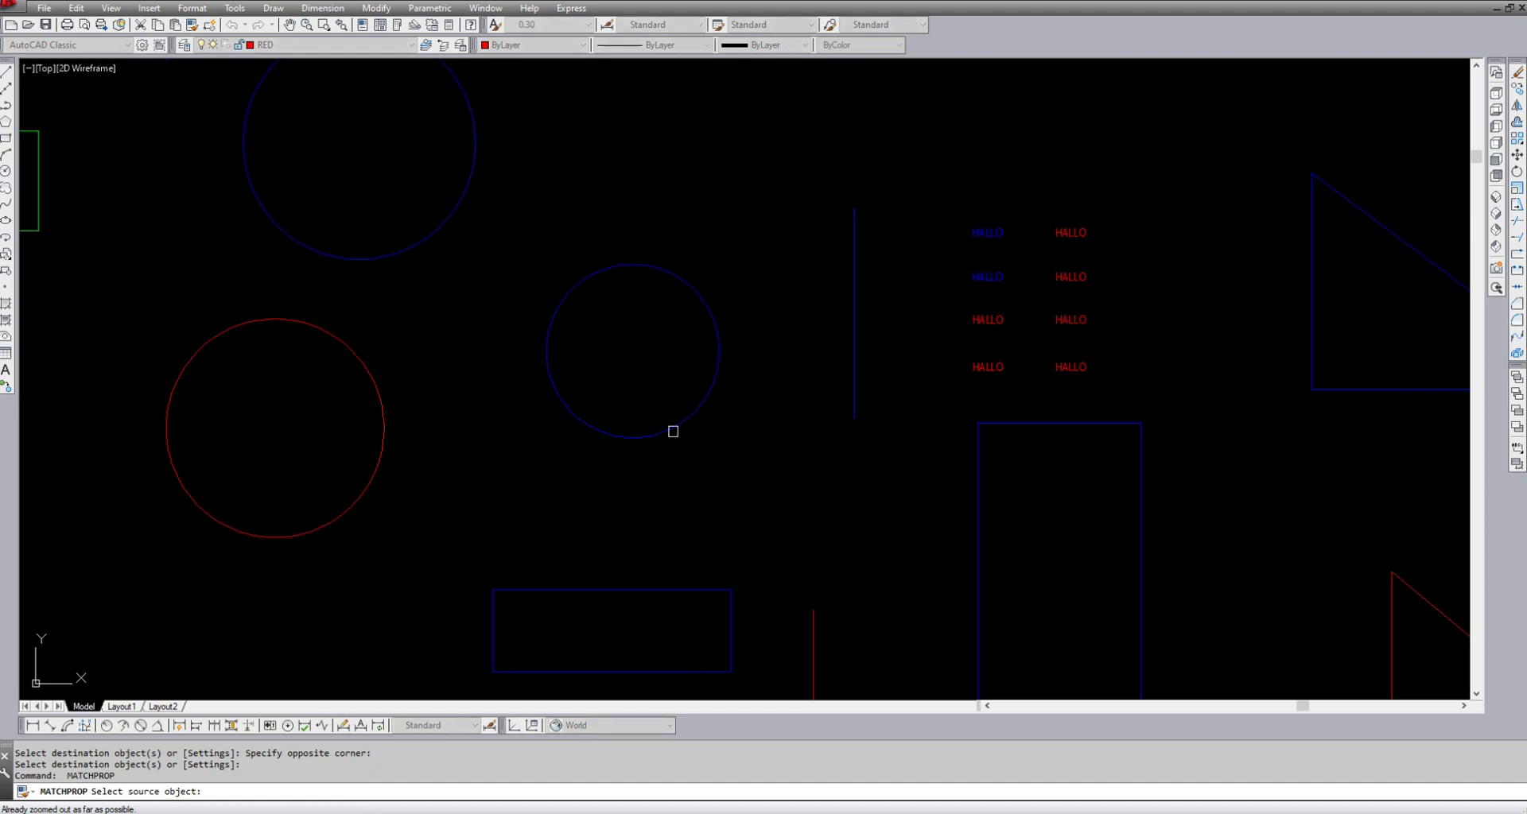
{"action": "key", "text": "Escape"}
- Match the properties of the green rectangle onto the middle two HALLO texts of the right column
{"action": "type", "text": "z"}
{"action": "key", "text": "Return"}
{"action": "type", "text": "e"}
{"action": "key", "text": "Return"}
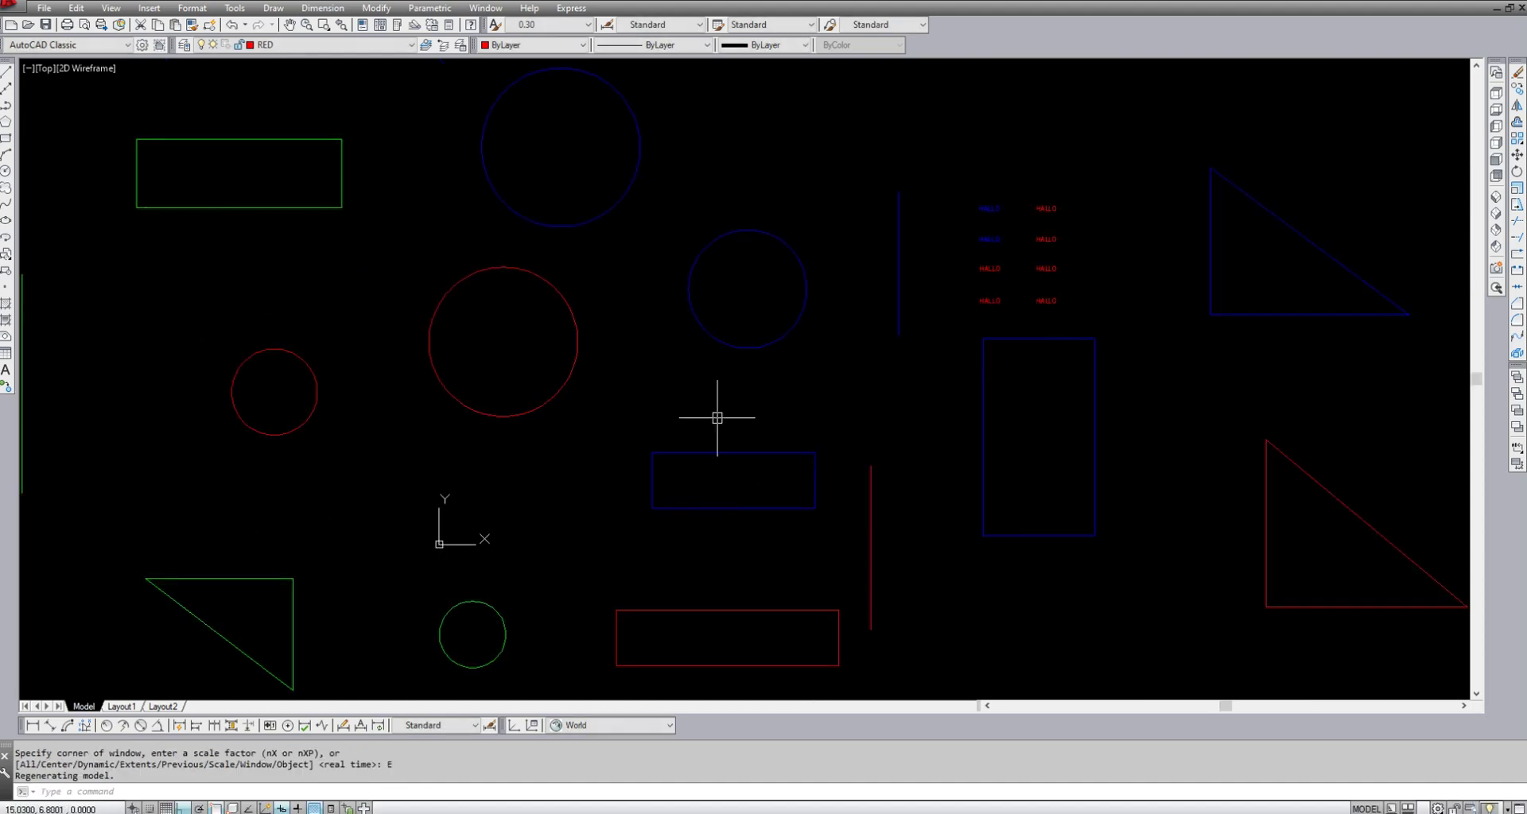
{"action": "key", "text": "Escape"}
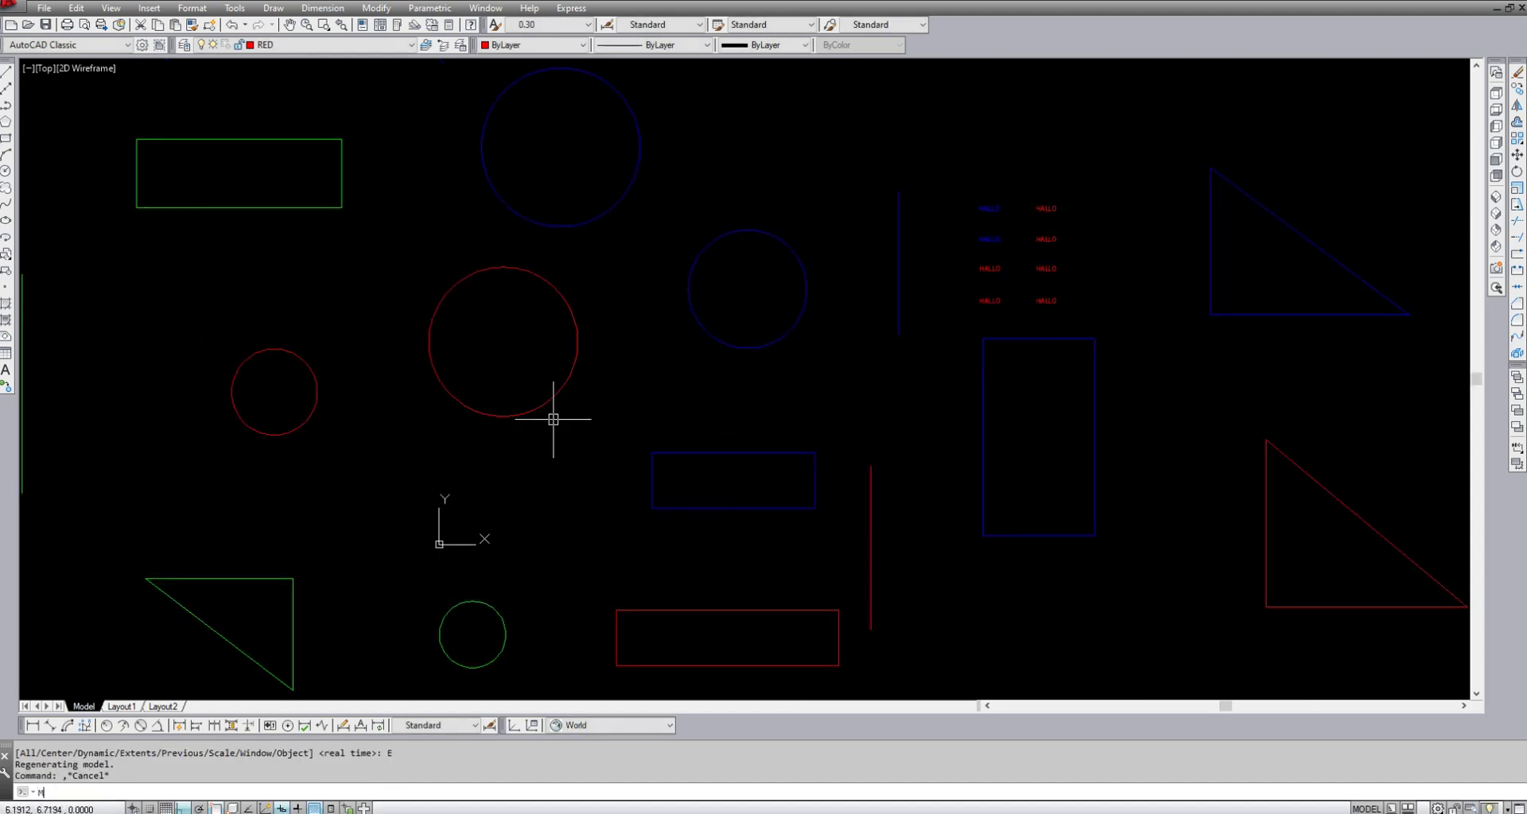
{"action": "type", "text": "ma"}
{"action": "key", "text": "Return"}
{"action": "left_click", "coordinate": [309, 202]}
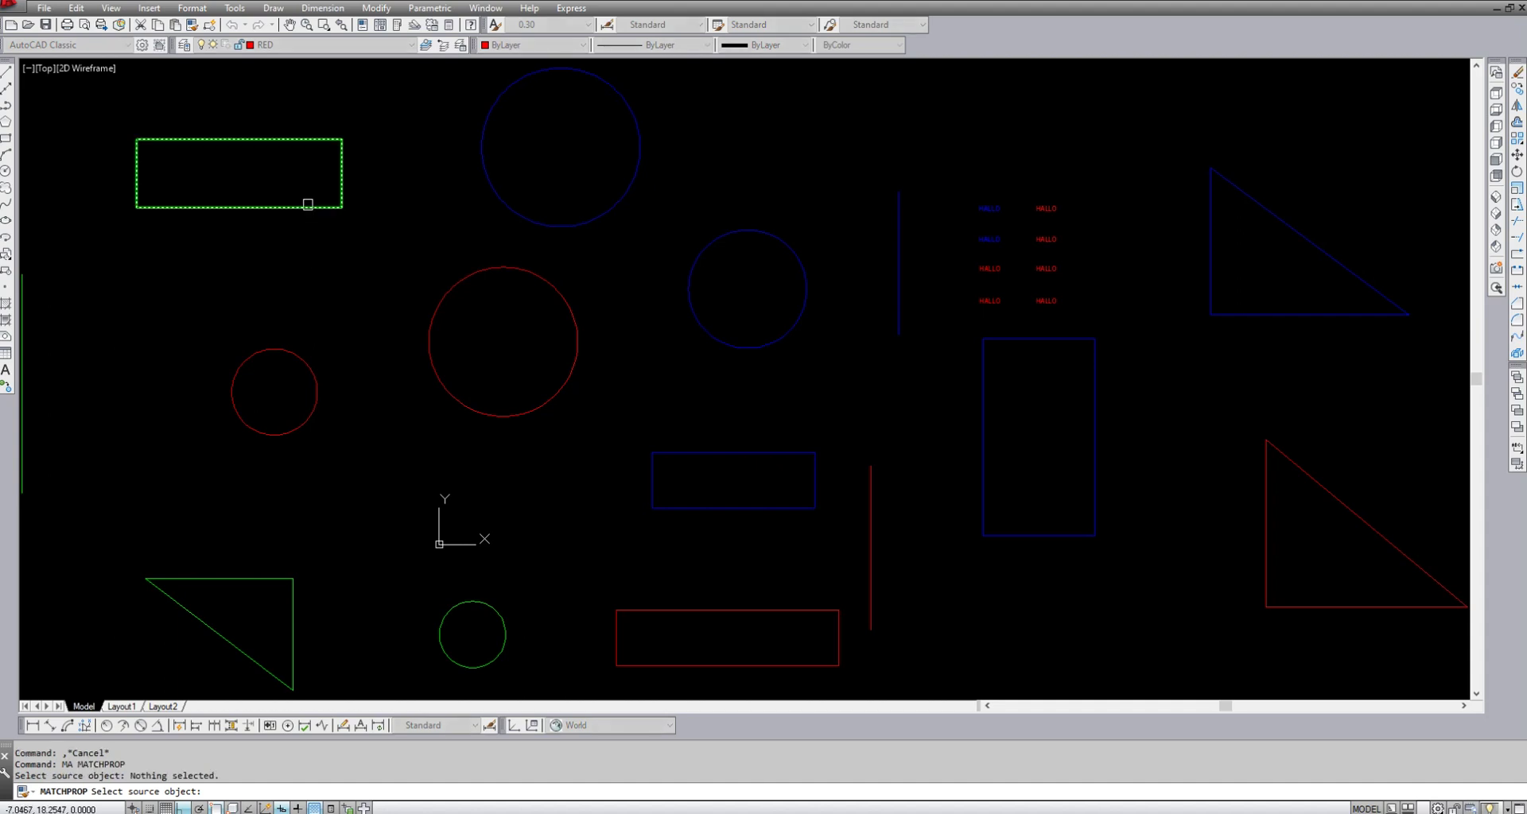
{"action": "left_click", "coordinate": [309, 205]}
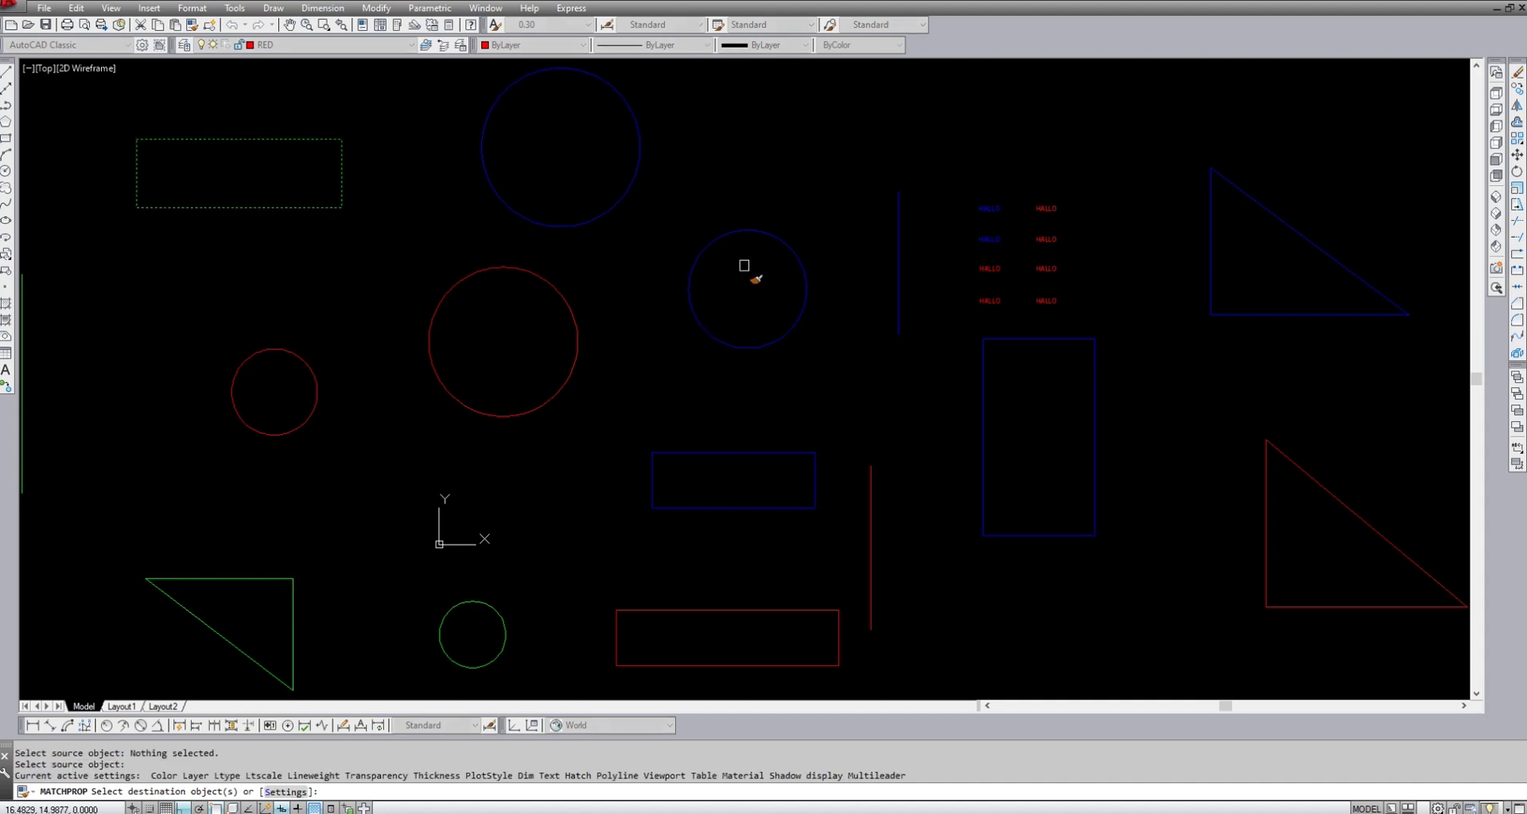
{"action": "left_click", "coordinate": [1079, 275]}
{"action": "left_click", "coordinate": [1037, 233]}
{"action": "key", "text": "Return"}
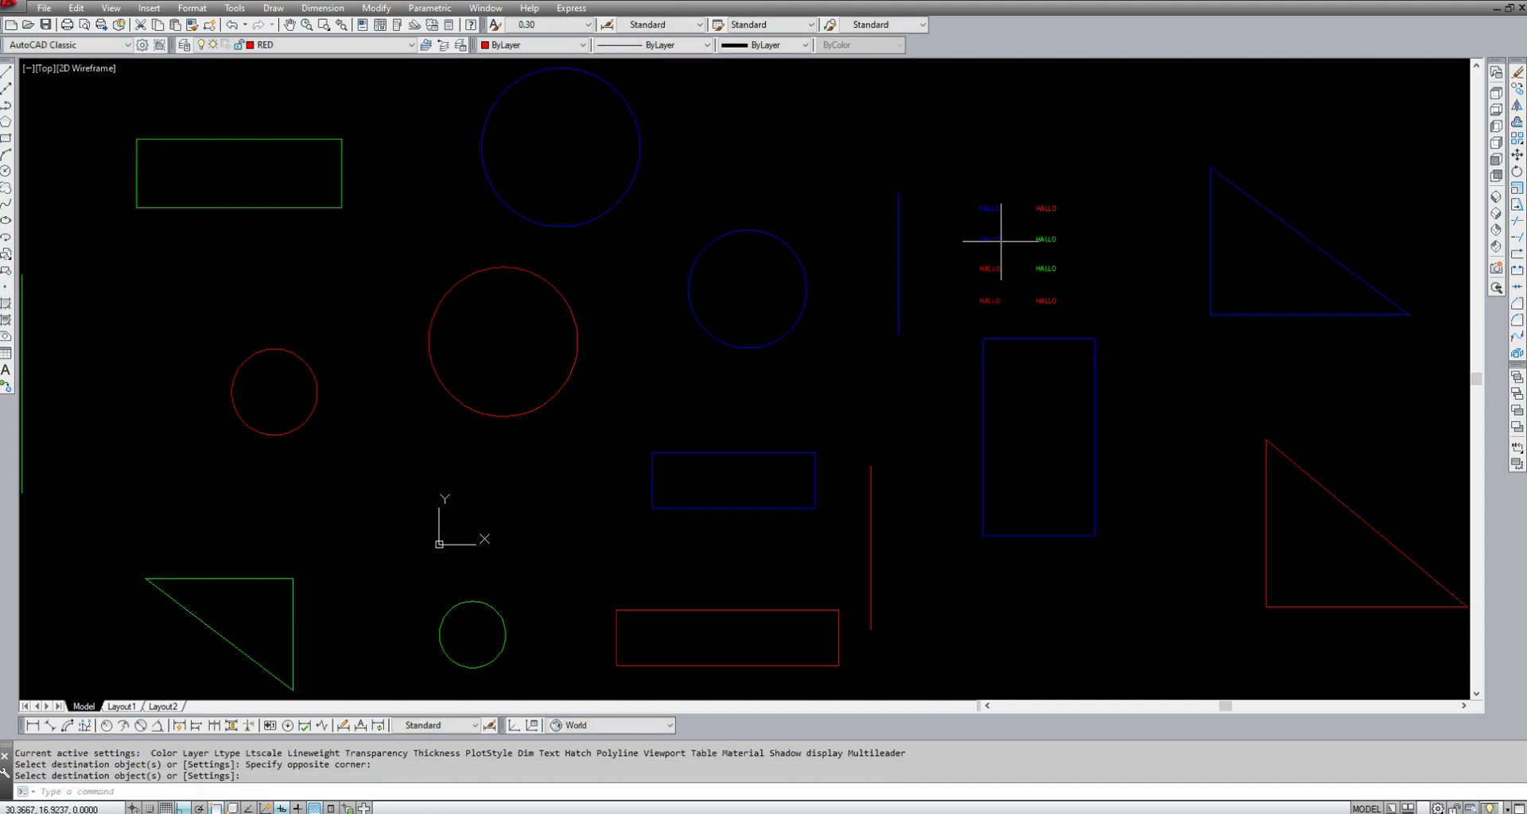
- Put the lowest HALLO text of the right column on layer 0 and clear the selection
{"action": "left_click", "coordinate": [1056, 296]}
{"action": "left_click", "coordinate": [374, 44]}
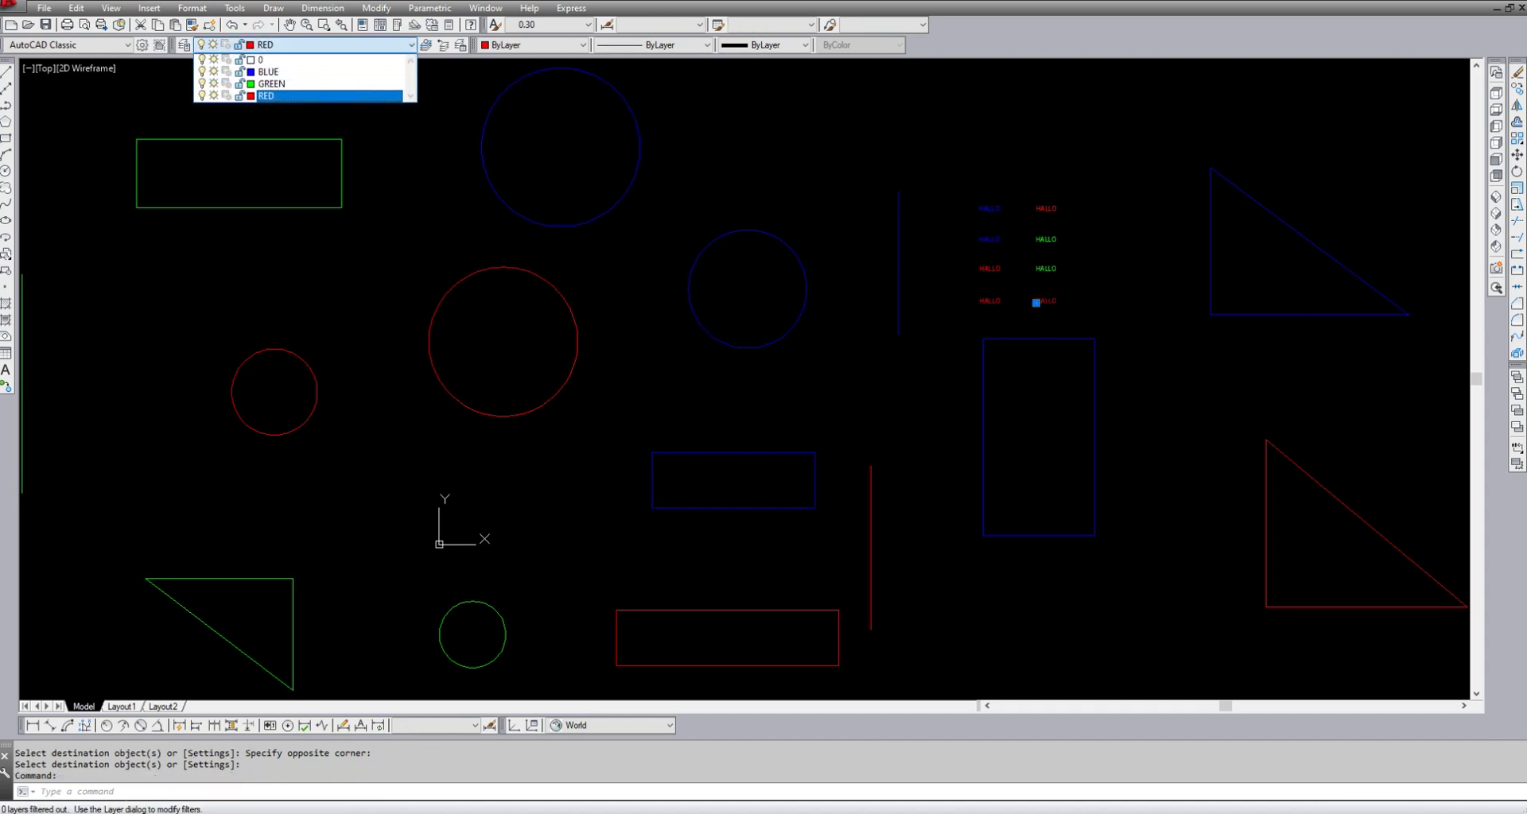
{"action": "left_click", "coordinate": [342, 60]}
{"action": "key", "text": "Escape"}
{"action": "key", "text": "Escape"}
{"action": "key", "text": "Escape"}
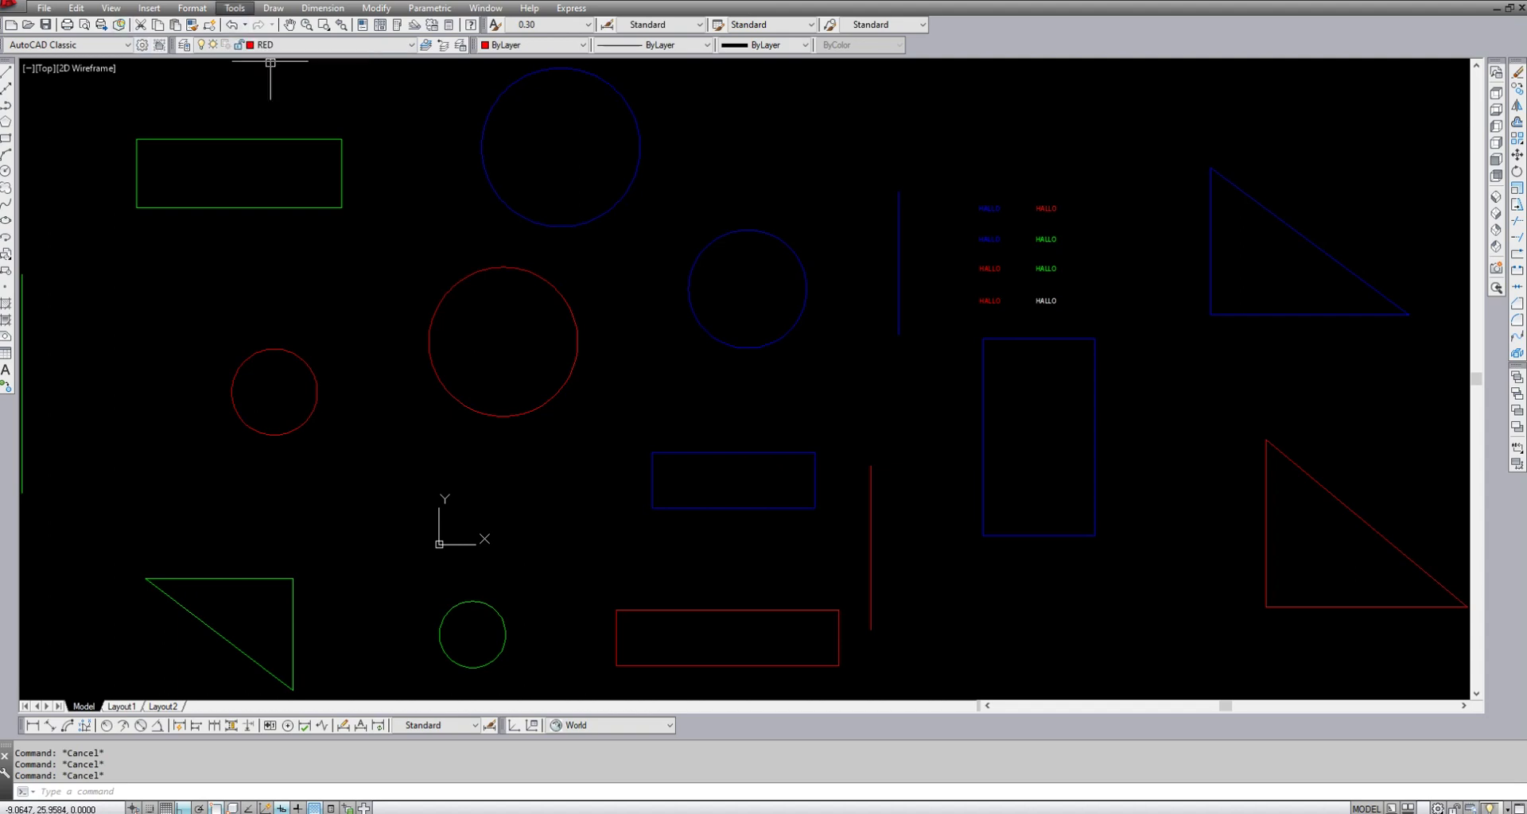
- Use Quick Select on the entire drawing to select all objects whose Layer equals RED
{"action": "left_click", "coordinate": [235, 8]}
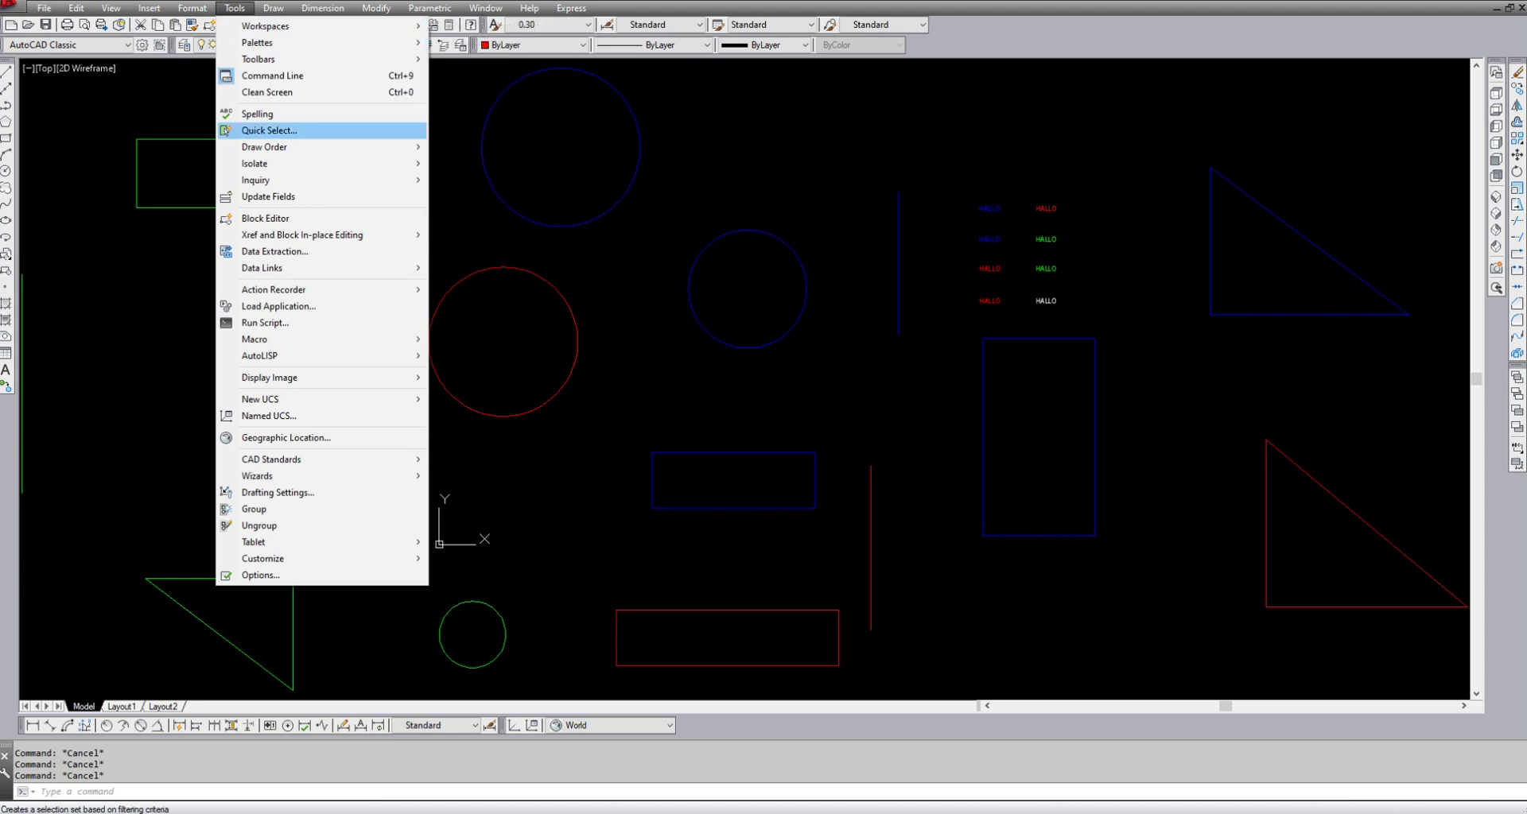
{"action": "left_click", "coordinate": [269, 130]}
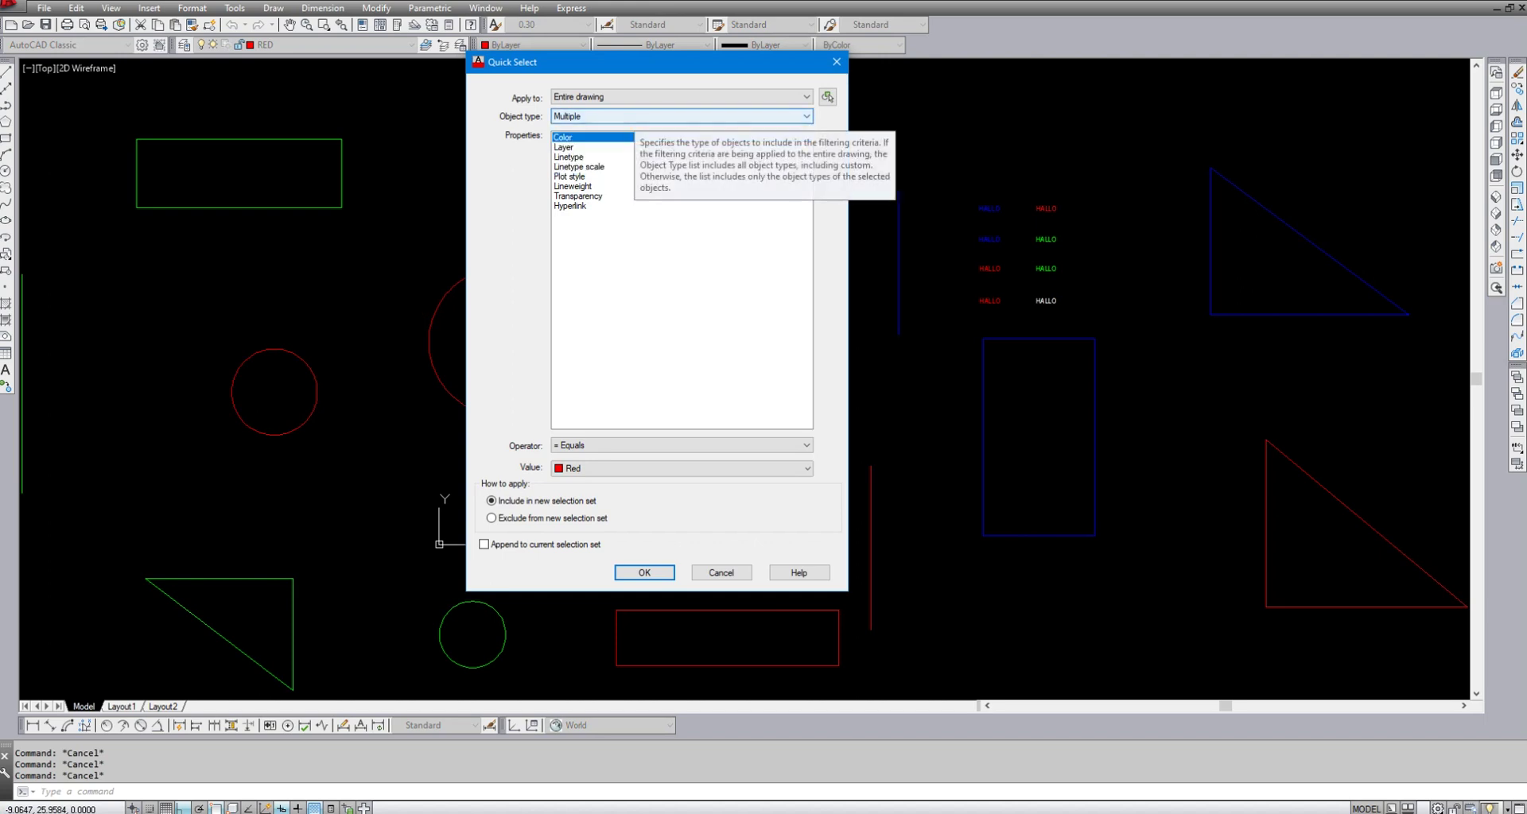
{"action": "left_click", "coordinate": [565, 148]}
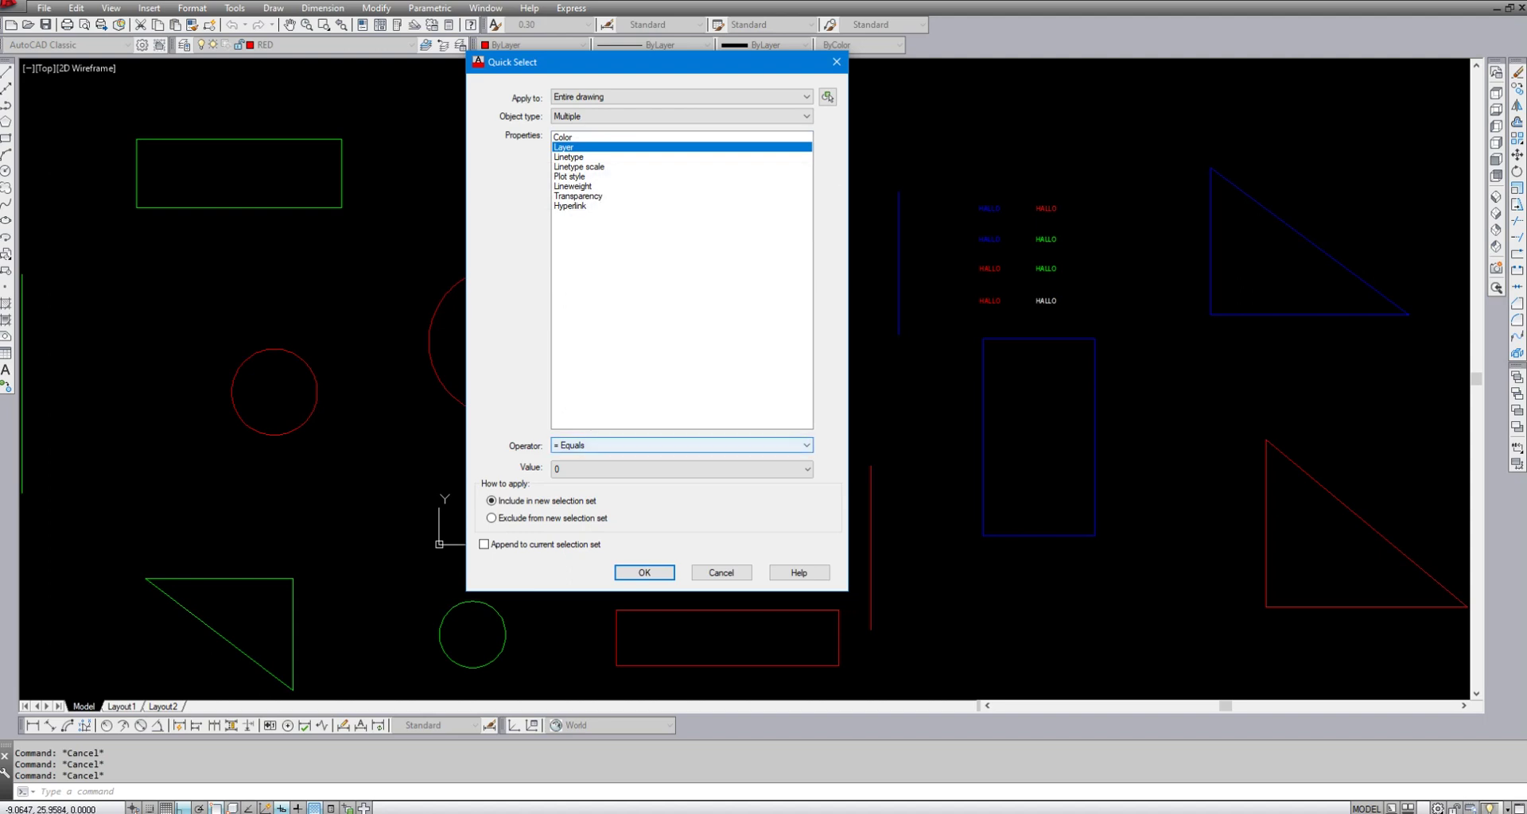
{"action": "left_click", "coordinate": [580, 446]}
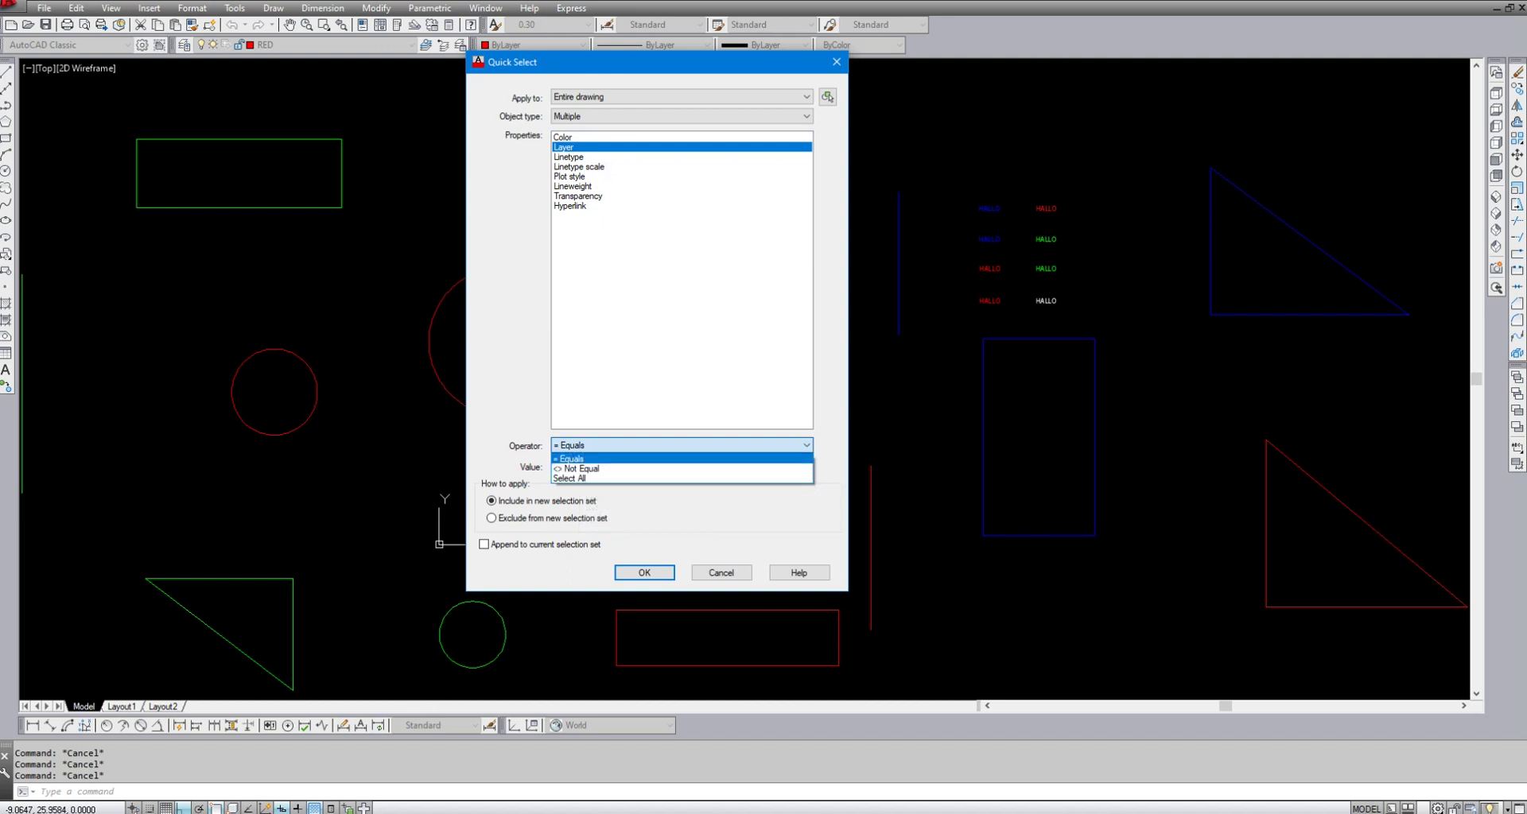
{"action": "left_click", "coordinate": [570, 459]}
{"action": "left_click", "coordinate": [585, 469]}
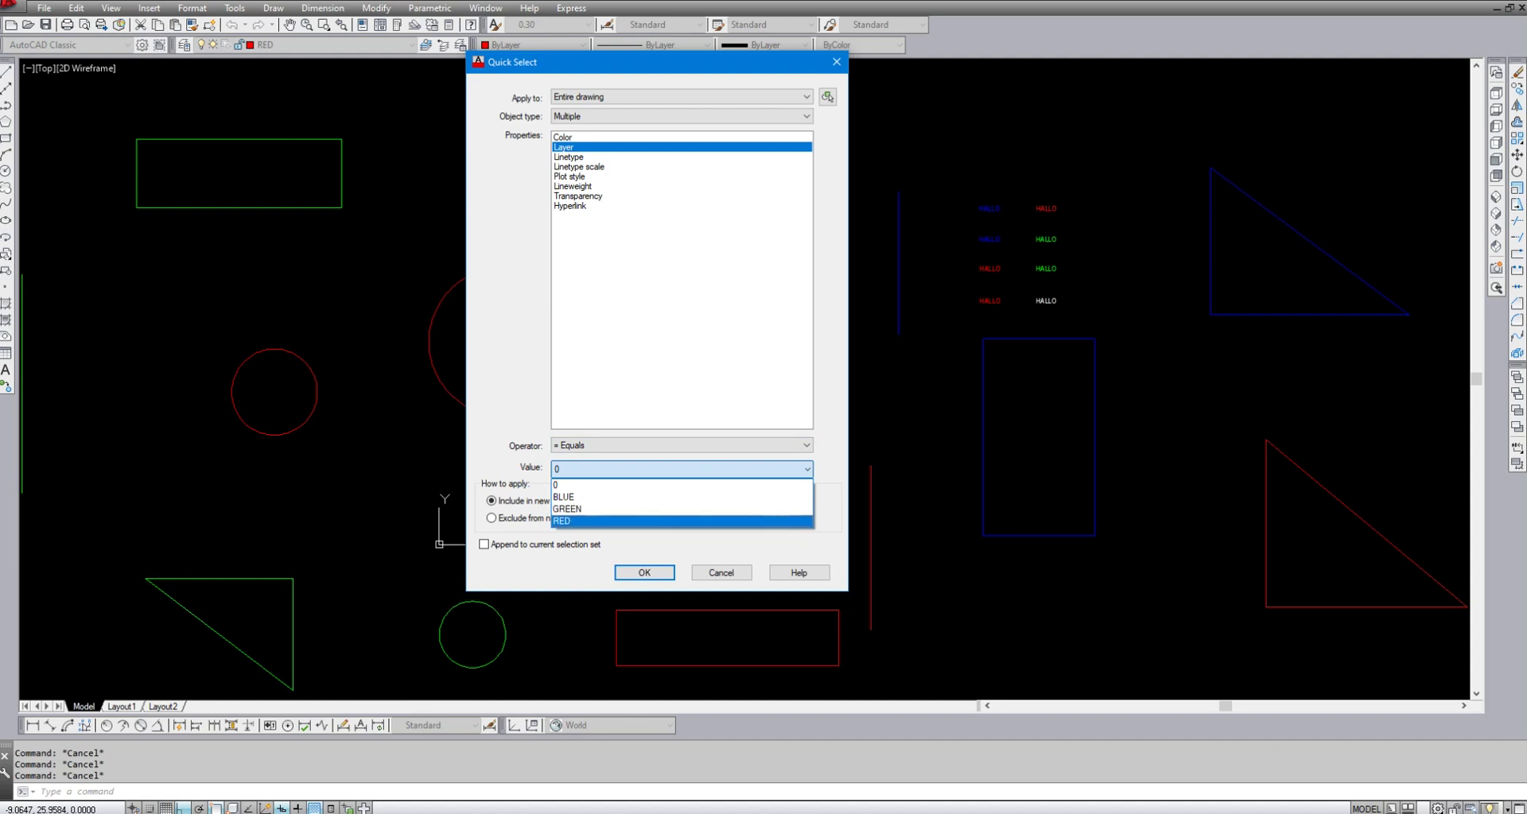
{"action": "left_click", "coordinate": [573, 521]}
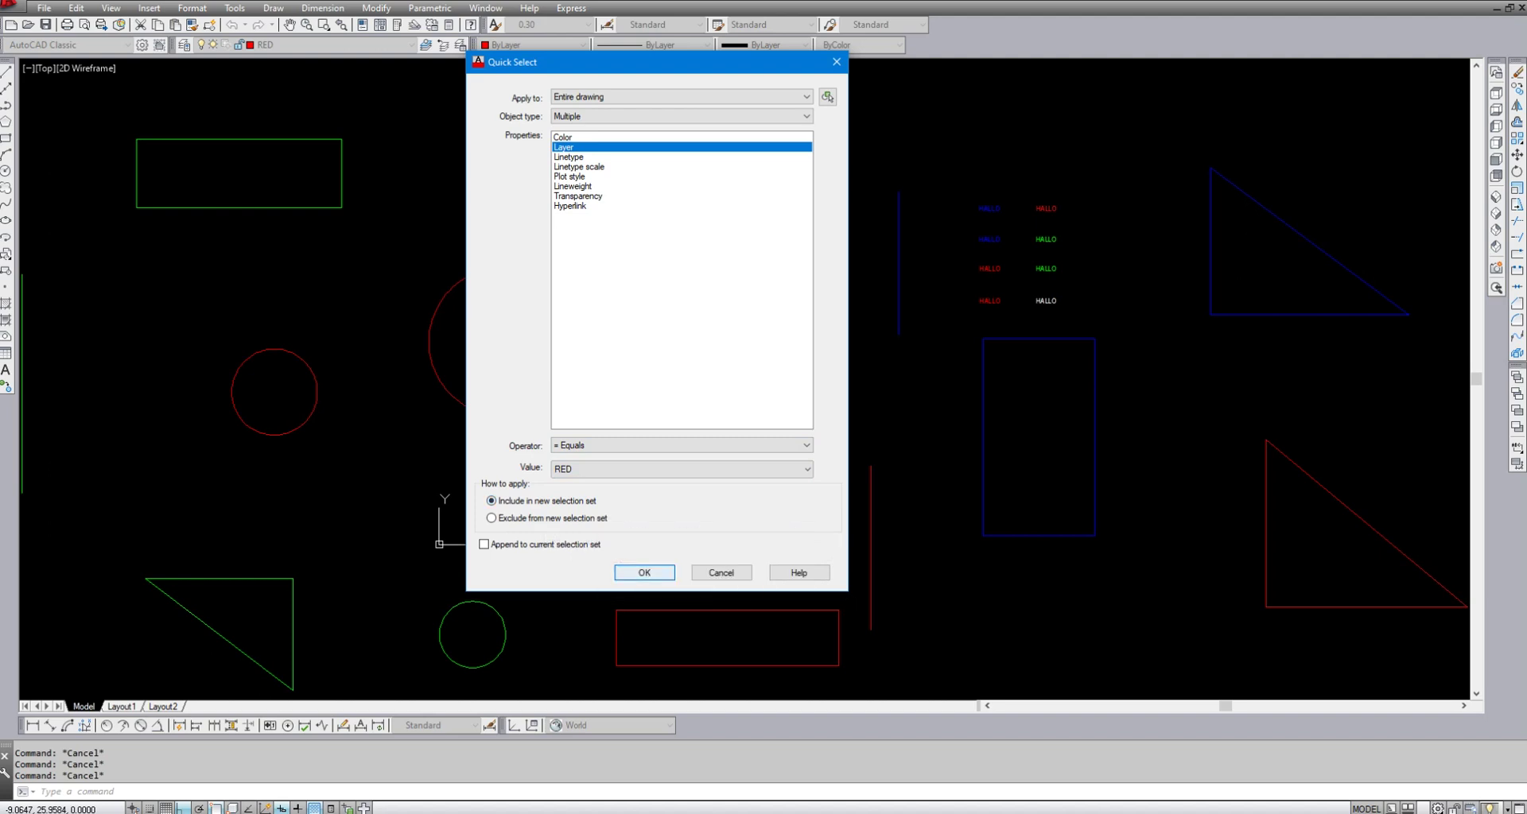
{"action": "left_click", "coordinate": [644, 573]}
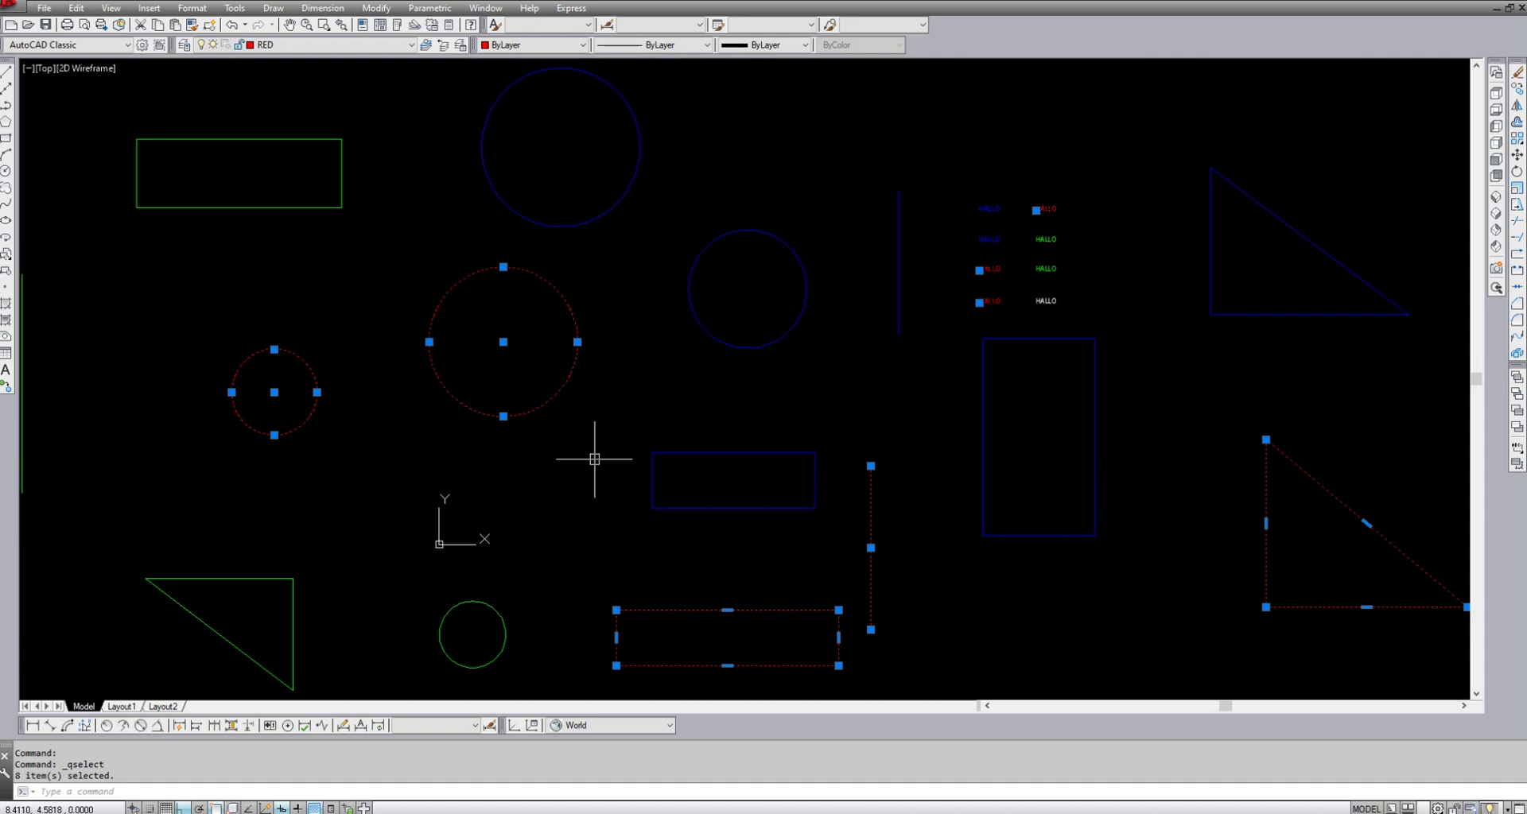
- Move the selected RED layer objects straight up, clear of the other shapes
{"action": "type", "text": "M"}
{"action": "key", "text": "Return"}
{"action": "left_click", "coordinate": [668, 498]}
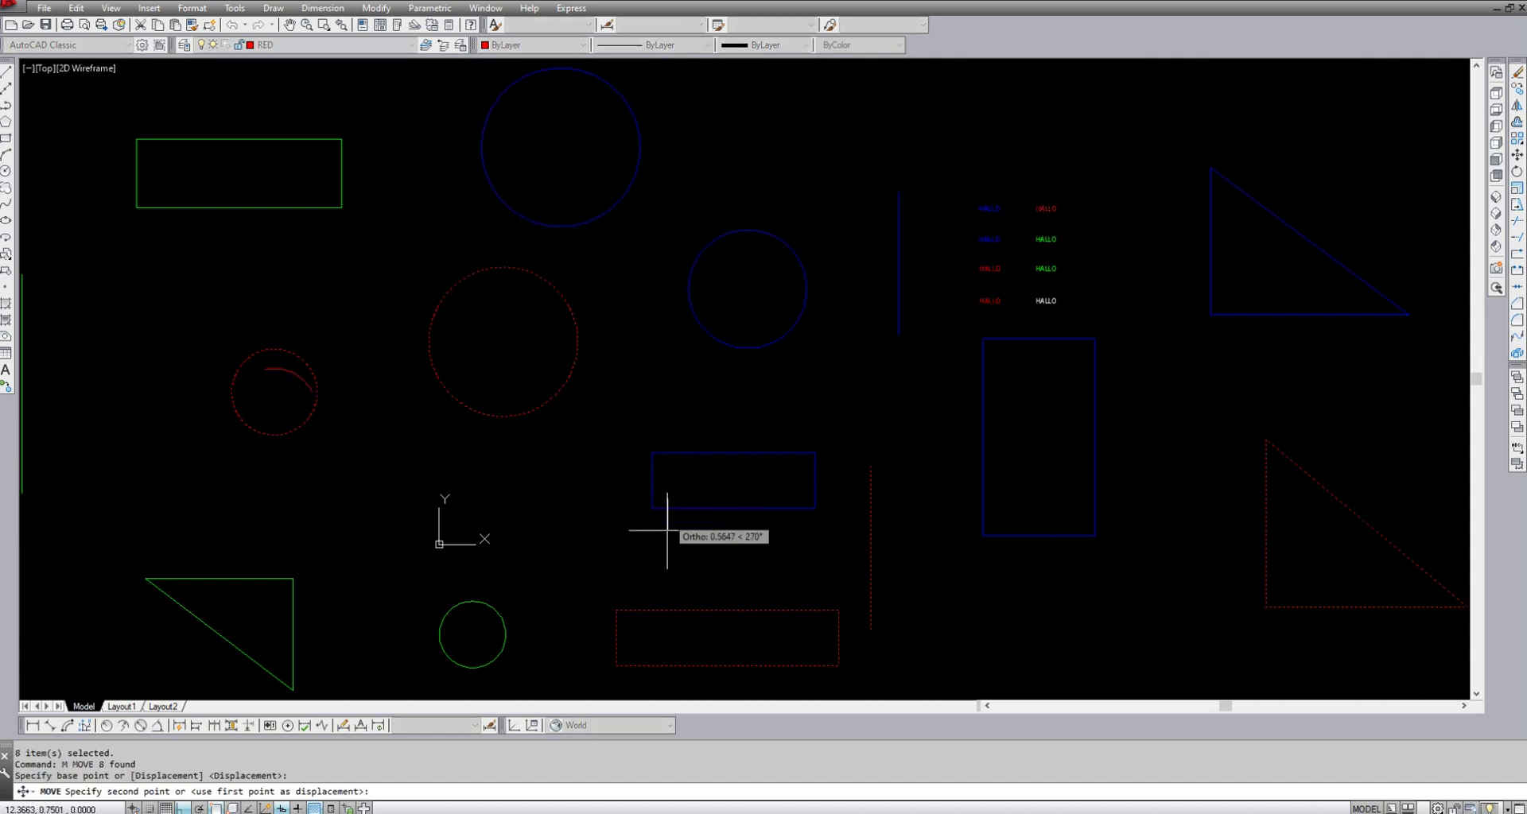
{"action": "scroll", "coordinate": [668, 556], "scroll_direction": "down", "scroll_amount": 4}
{"action": "left_click", "coordinate": [705, 189]}
{"action": "key", "text": "Return"}
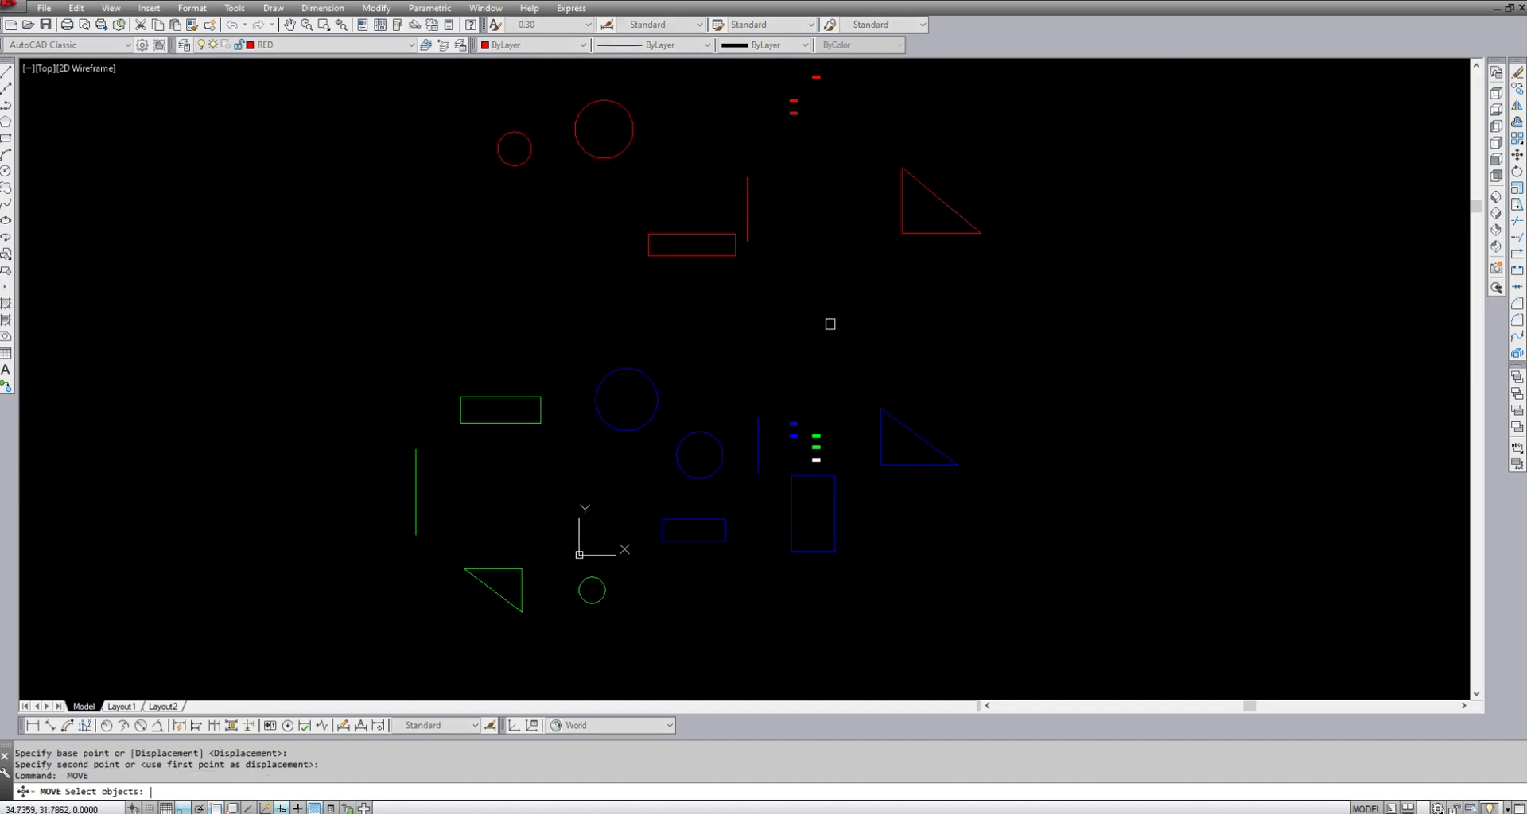
{"action": "key", "text": "Escape"}
- Erase the RED layer objects by reusing the previous selection set
{"action": "type", "text": "E"}
{"action": "key", "text": "Return"}
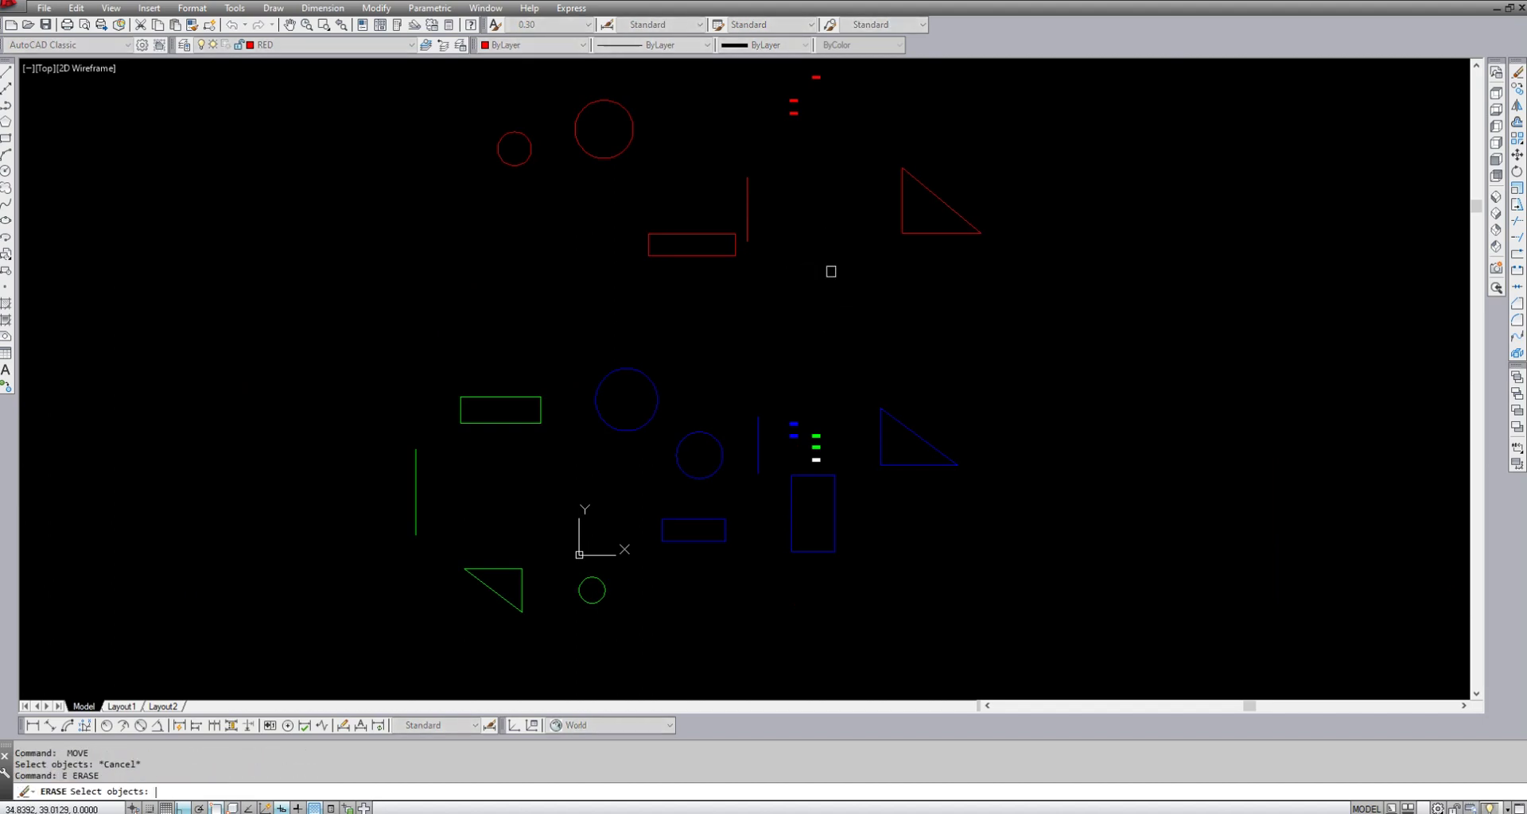
{"action": "type", "text": "P"}
{"action": "key", "text": "Return"}
{"action": "key", "text": "Return"}
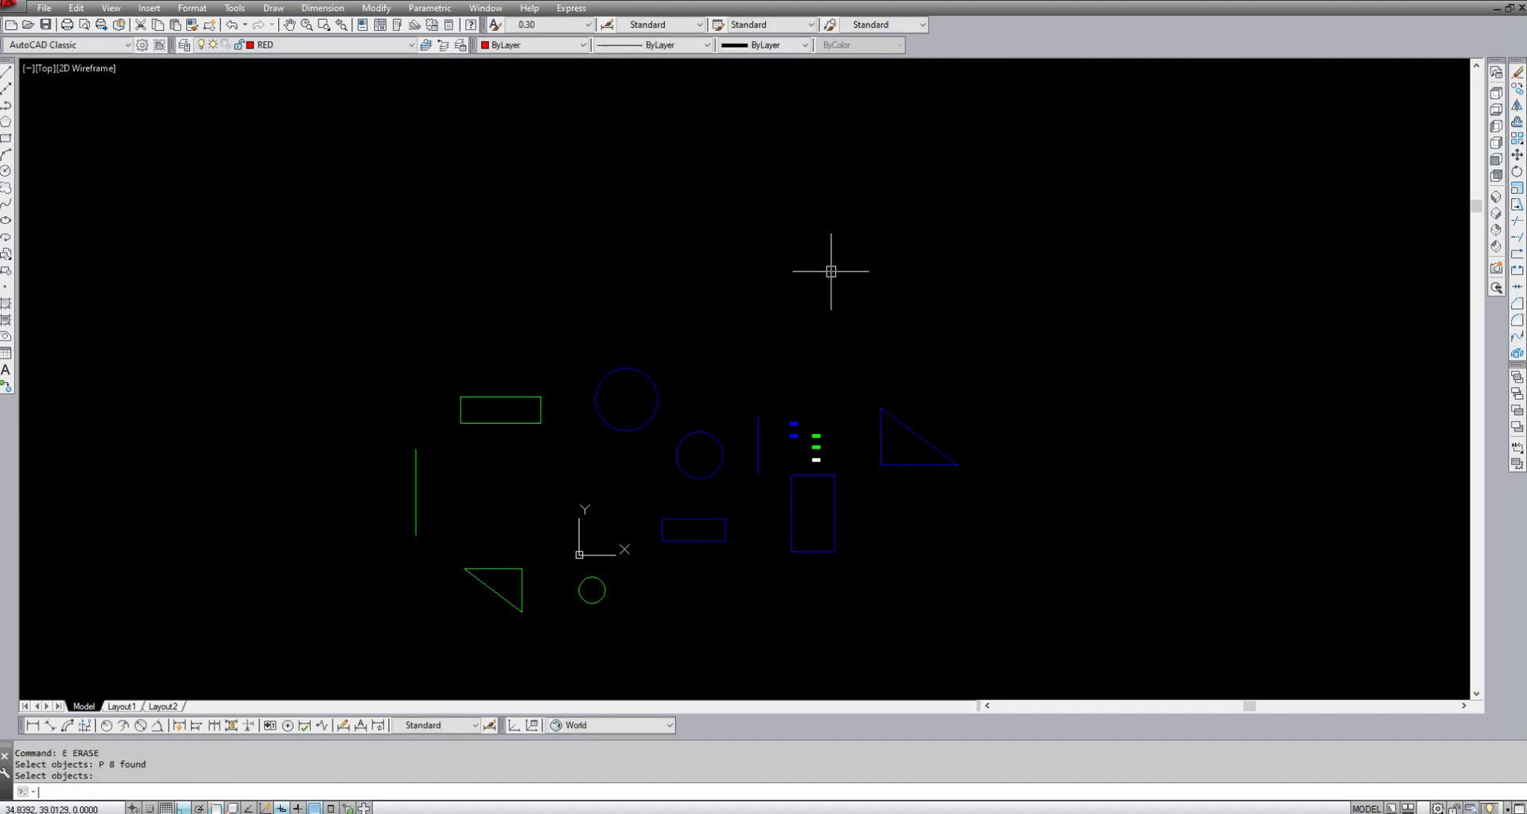
- Undo the erasing and the move of the RED layer objects
{"action": "type", "text": "u"}
{"action": "key", "text": "Return"}
{"action": "type", "text": "u"}
{"action": "key", "text": "Return"}
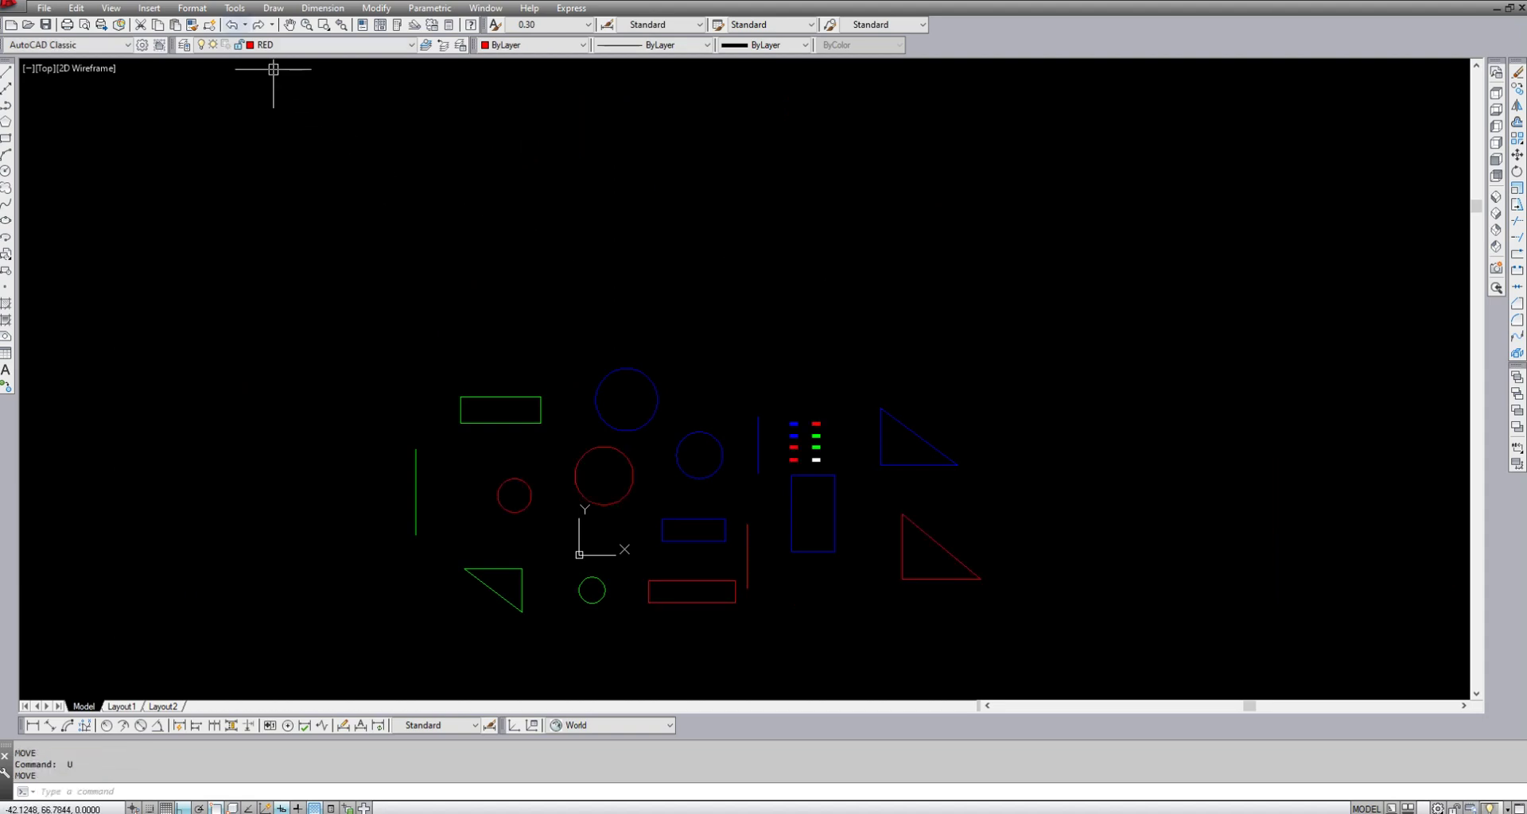
- Use Quick Select to highlight all objects whose Layer equals BLUE, and clear the selection after viewing it
{"action": "left_click", "coordinate": [234, 8]}
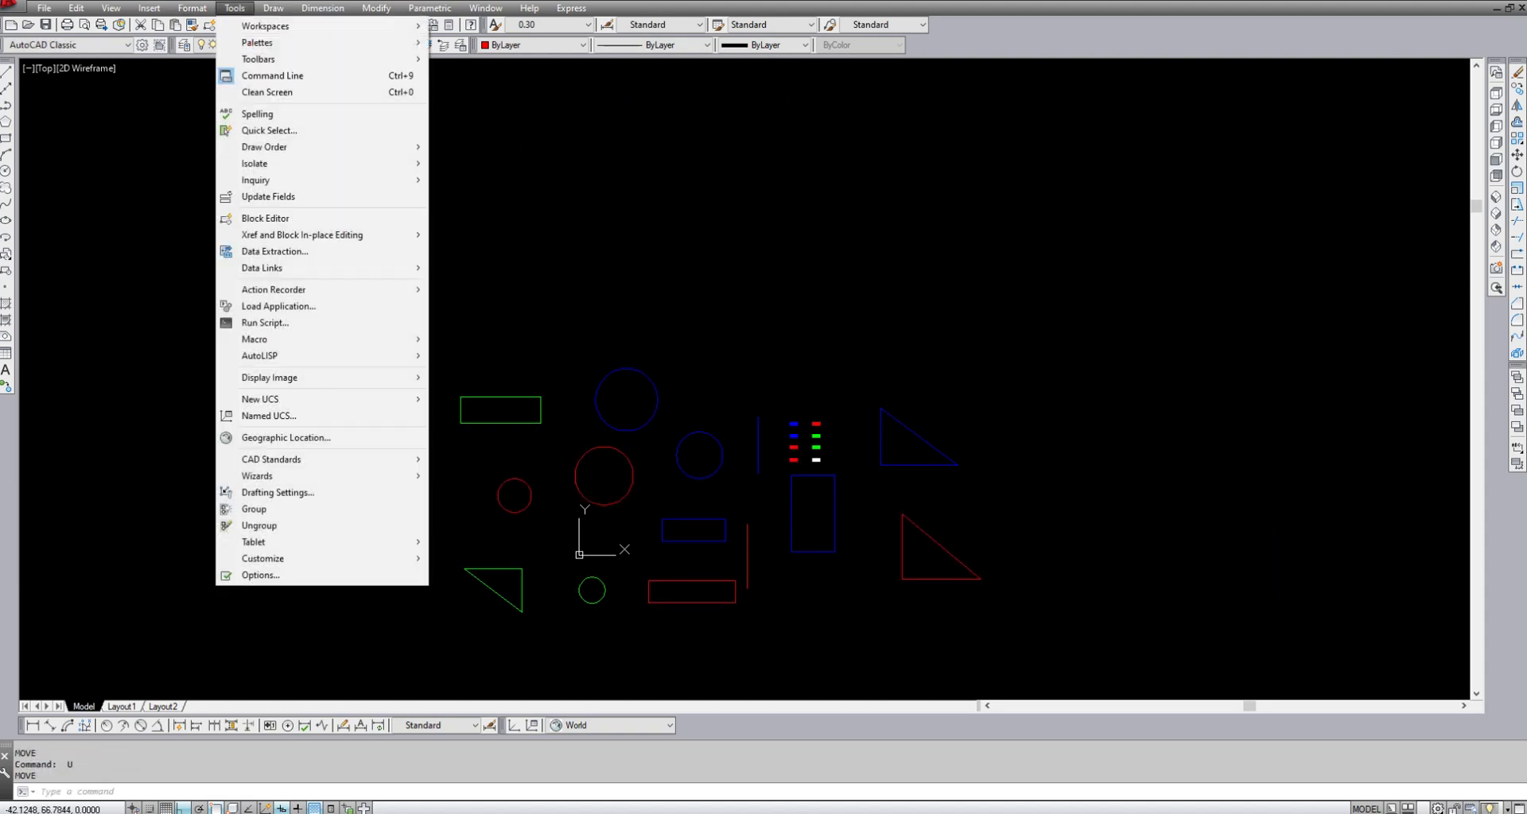
{"action": "left_click", "coordinate": [268, 130]}
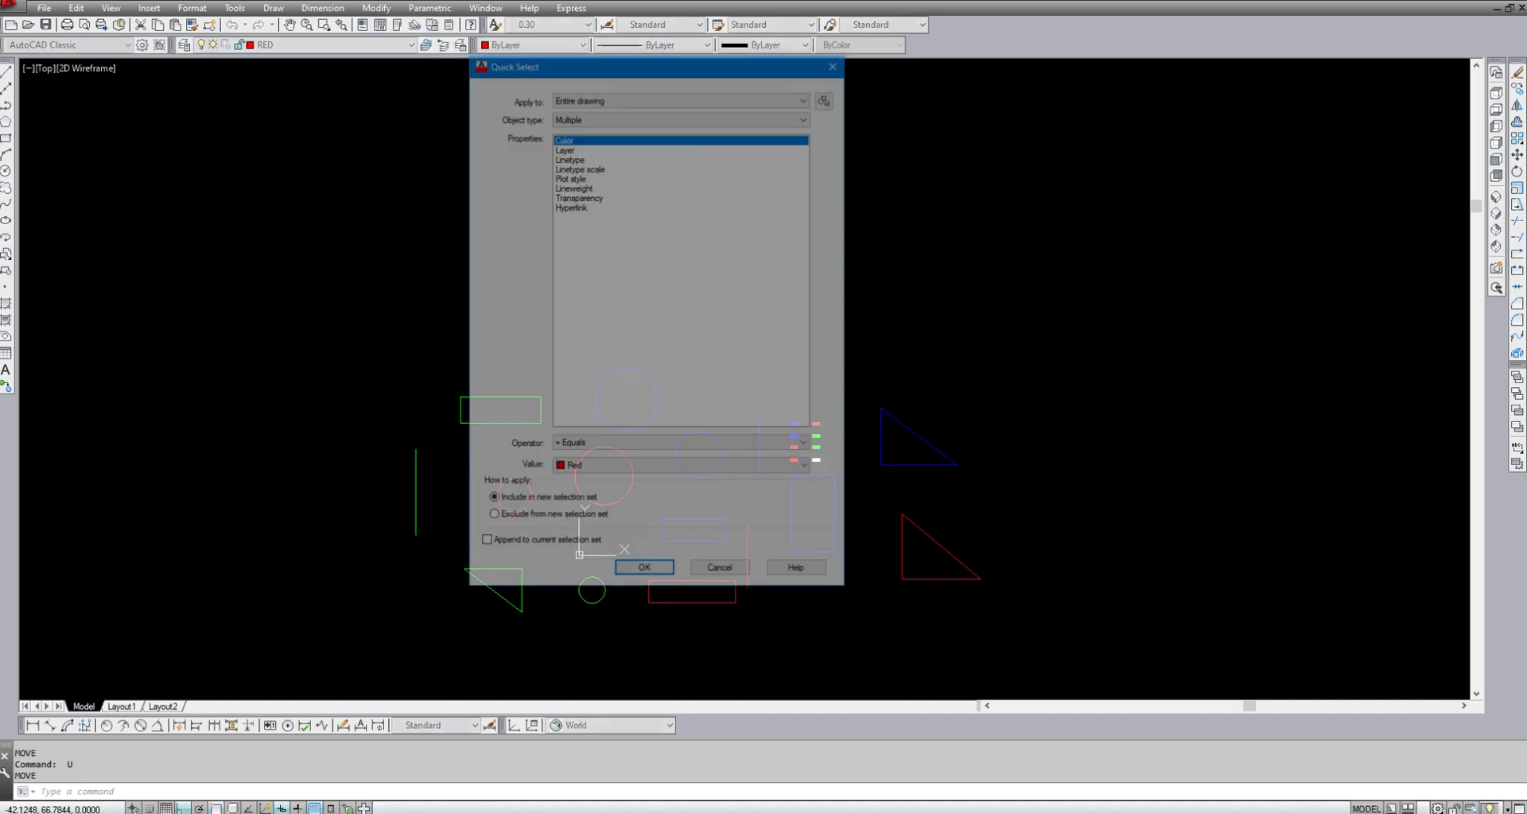
{"action": "left_click", "coordinate": [564, 147]}
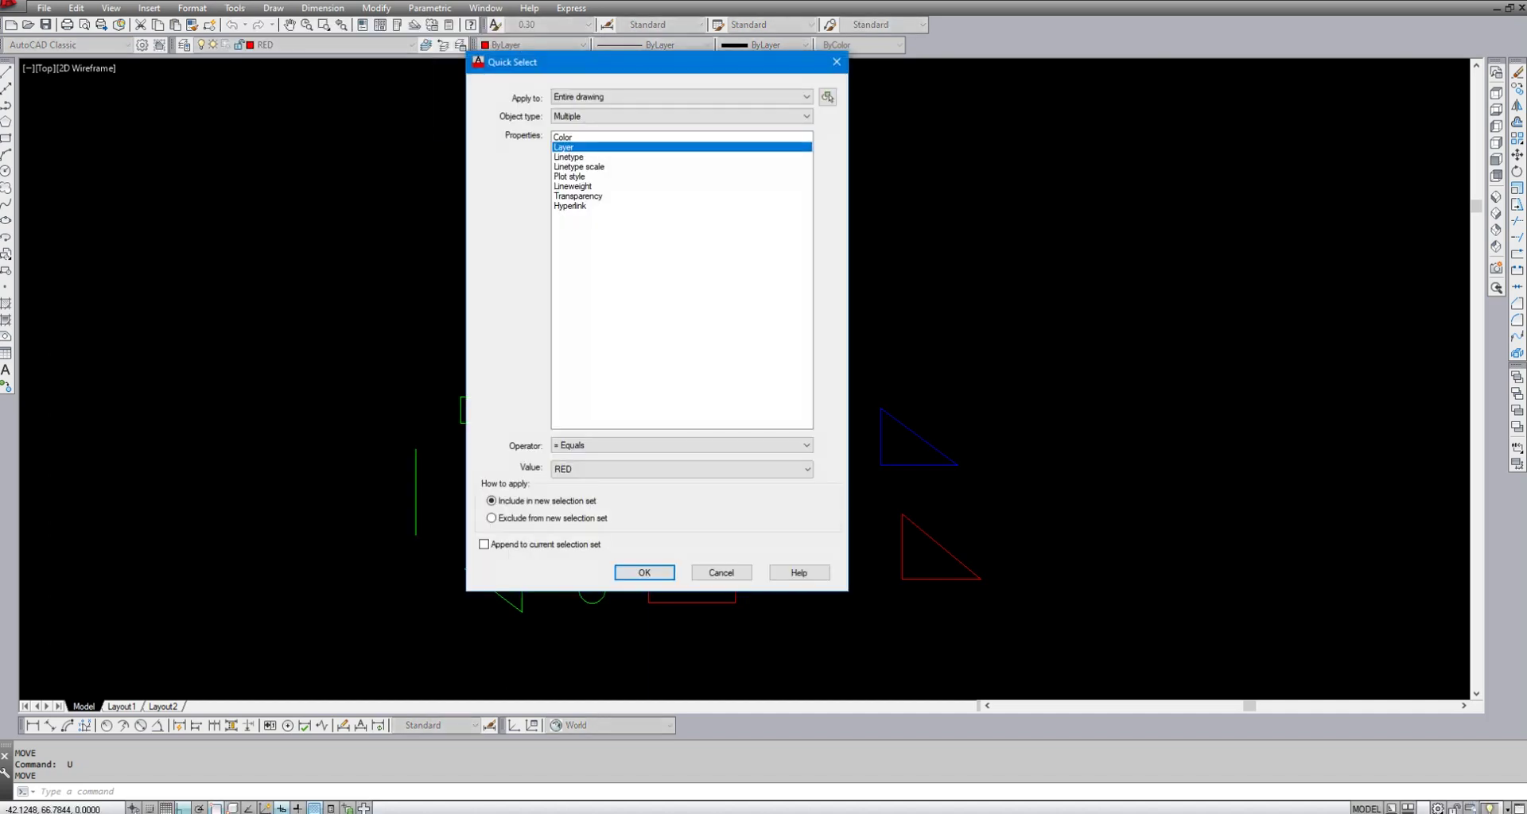
{"action": "left_click", "coordinate": [681, 469]}
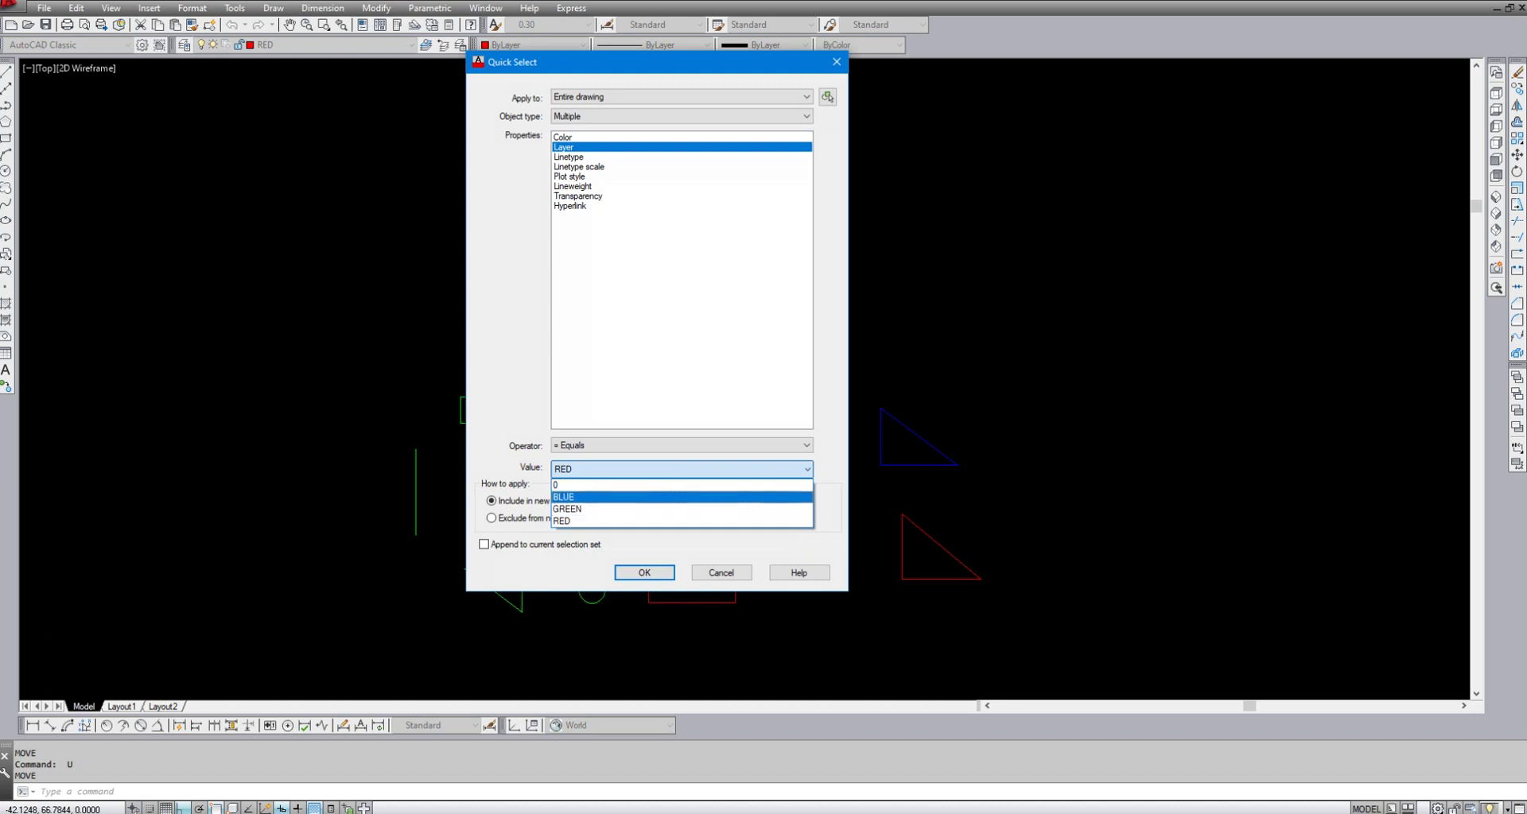
{"action": "left_click", "coordinate": [681, 495]}
{"action": "left_click", "coordinate": [644, 573]}
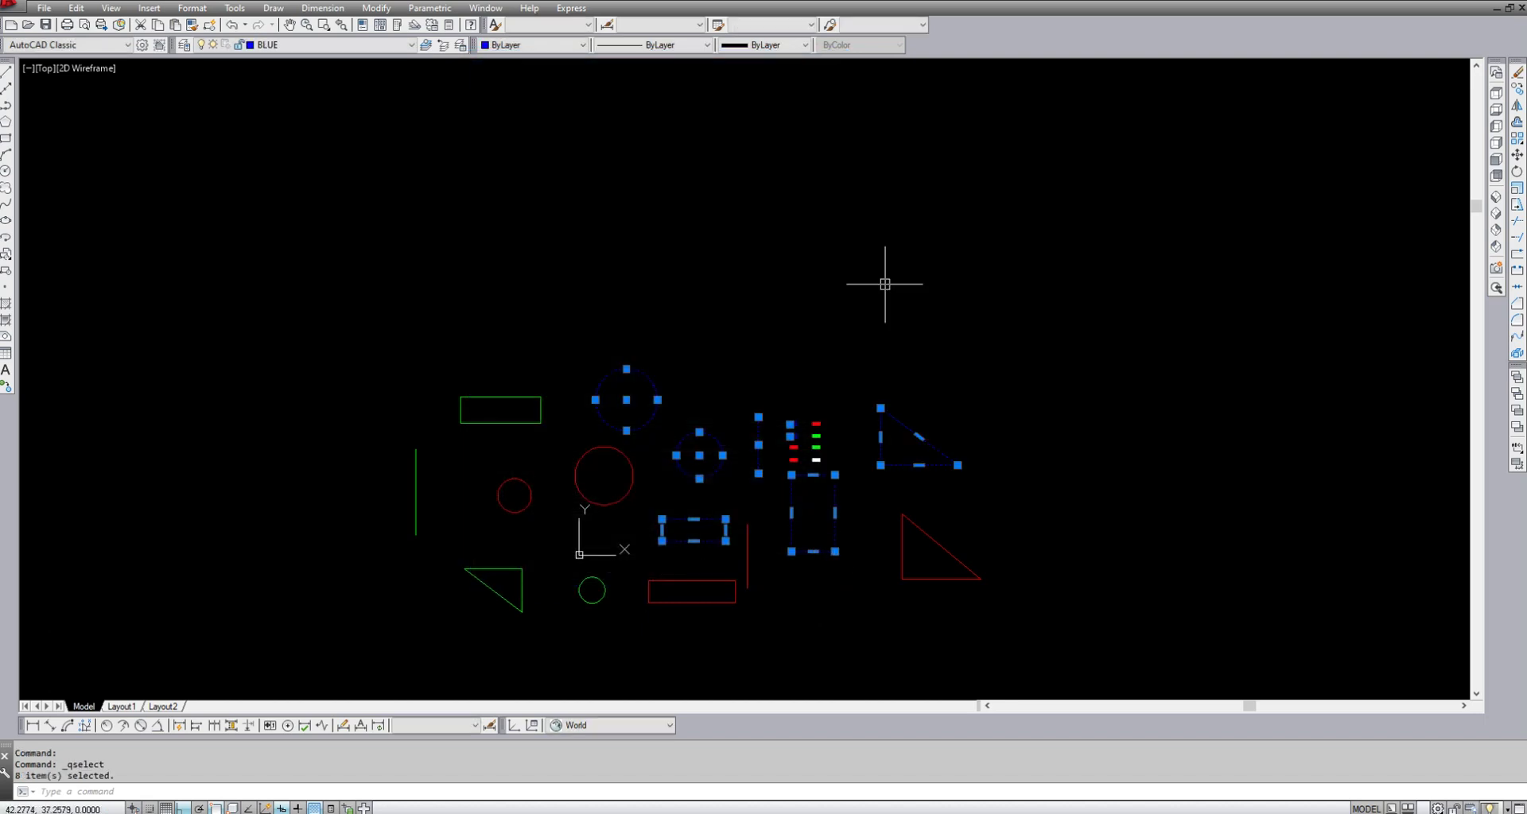
{"action": "key", "text": "Escape"}
{"action": "key", "text": "Escape"}
{"action": "key", "text": "Escape"}
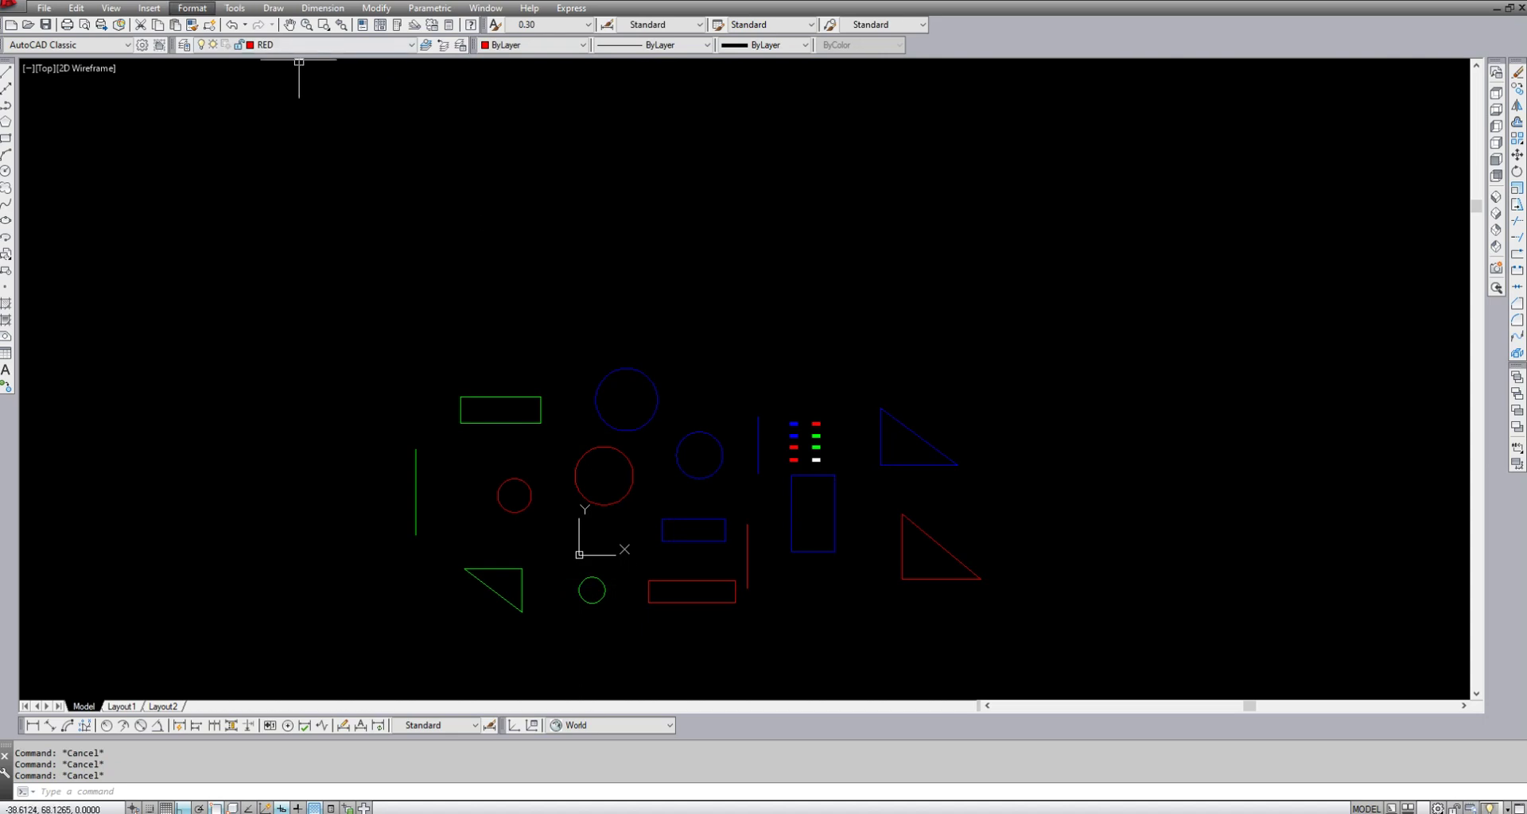
- Use Quick Select to highlight all objects whose Layer equals GREEN, and clear the selection after viewing it
{"action": "left_click", "coordinate": [235, 8]}
{"action": "left_click", "coordinate": [269, 131]}
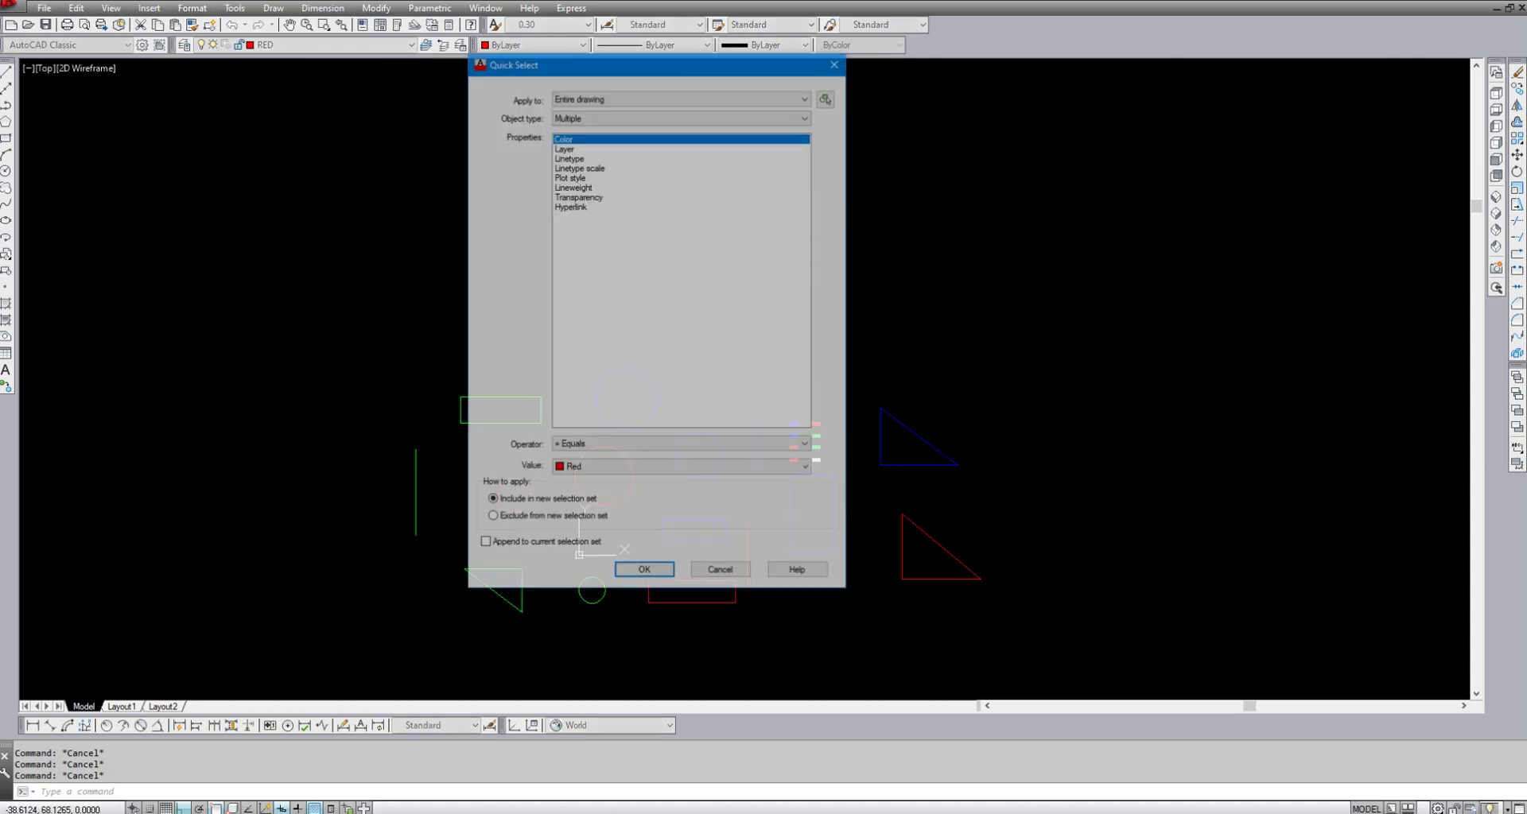
{"action": "left_click", "coordinate": [564, 147]}
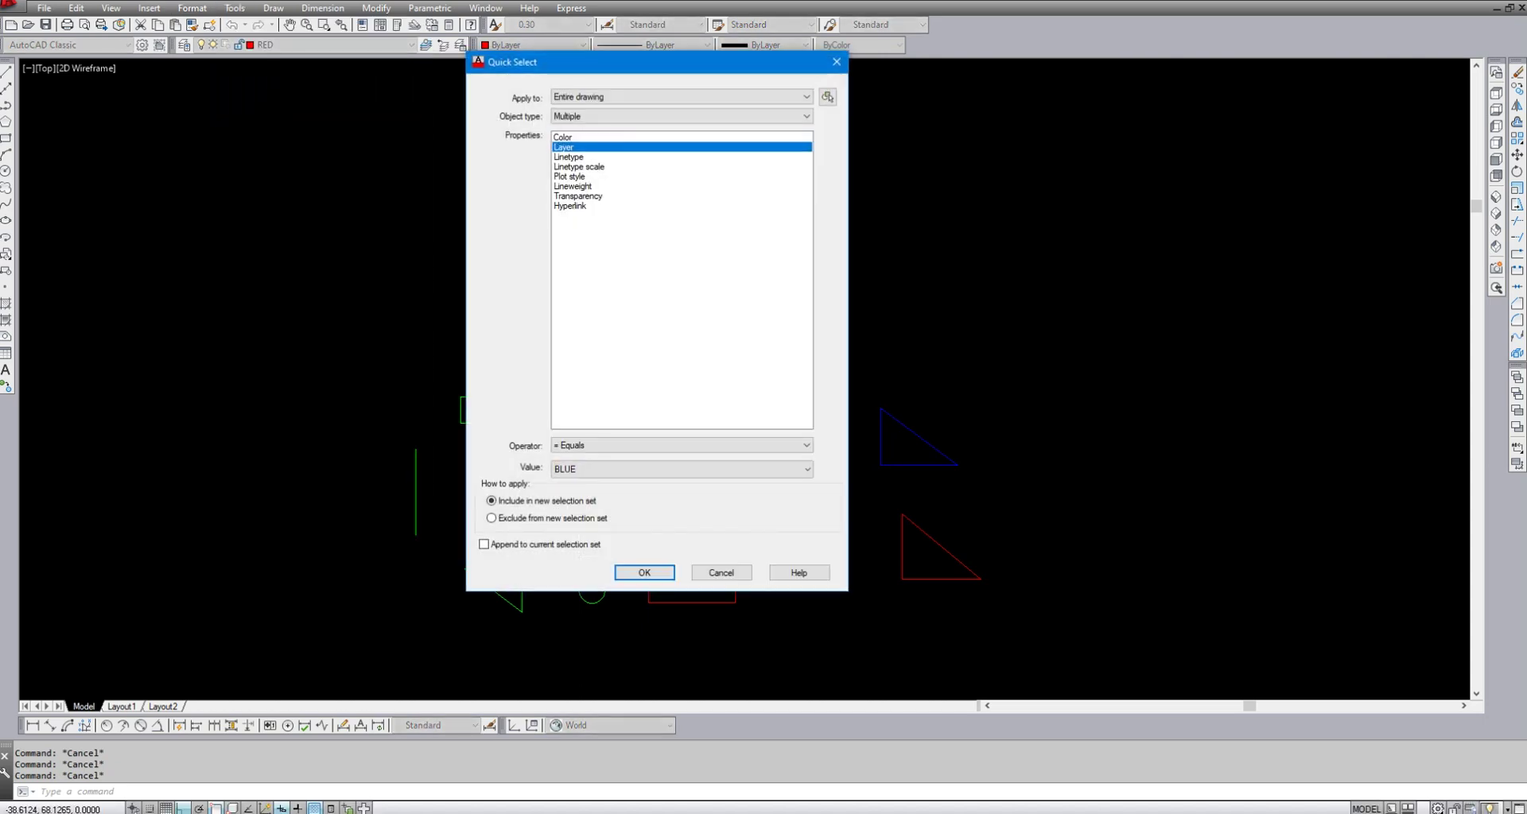
{"action": "left_click", "coordinate": [682, 470]}
{"action": "left_click", "coordinate": [636, 509]}
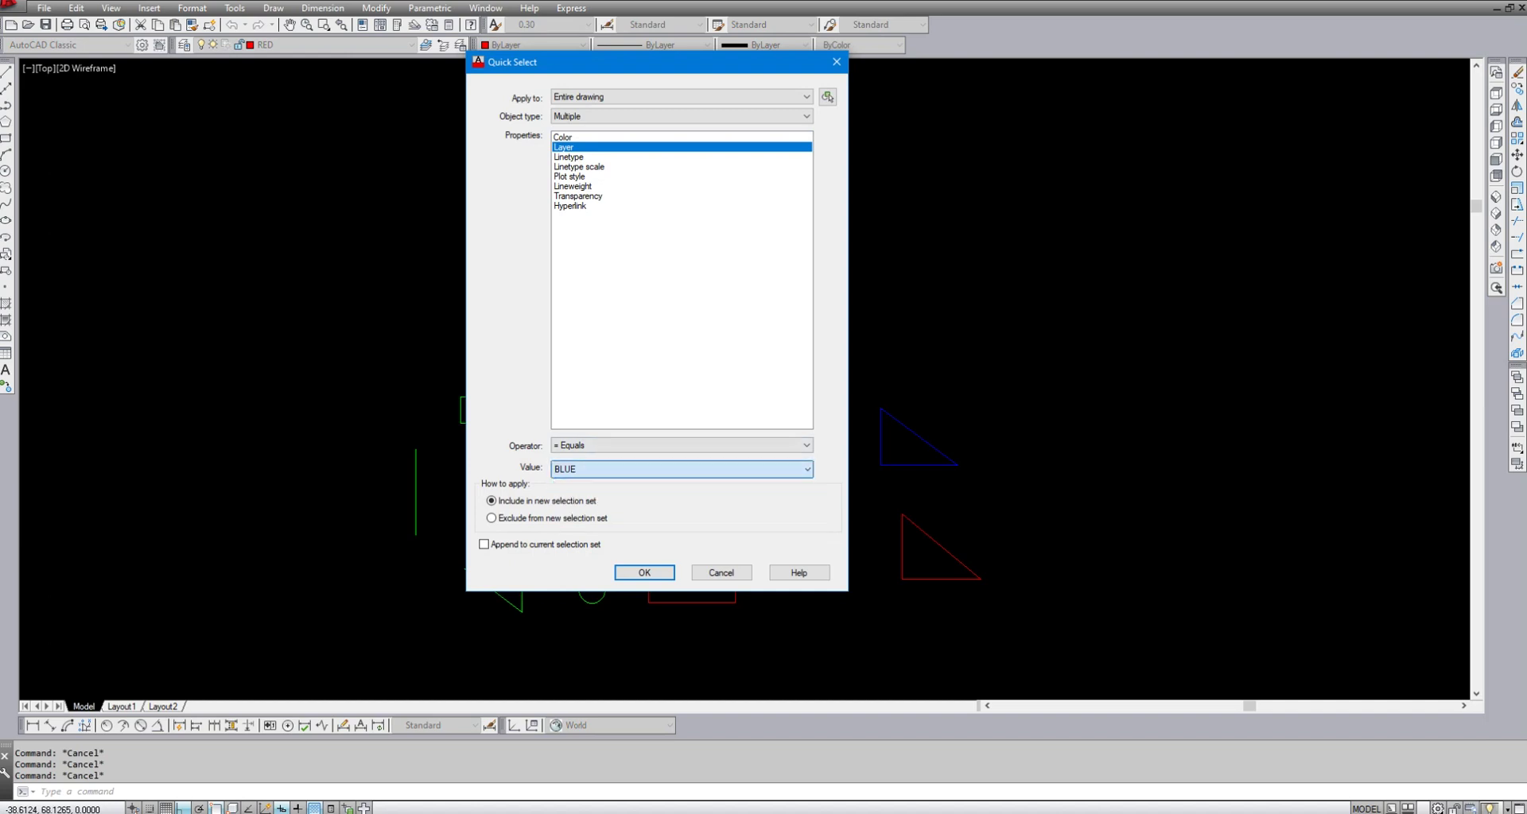
{"action": "left_click", "coordinate": [644, 573]}
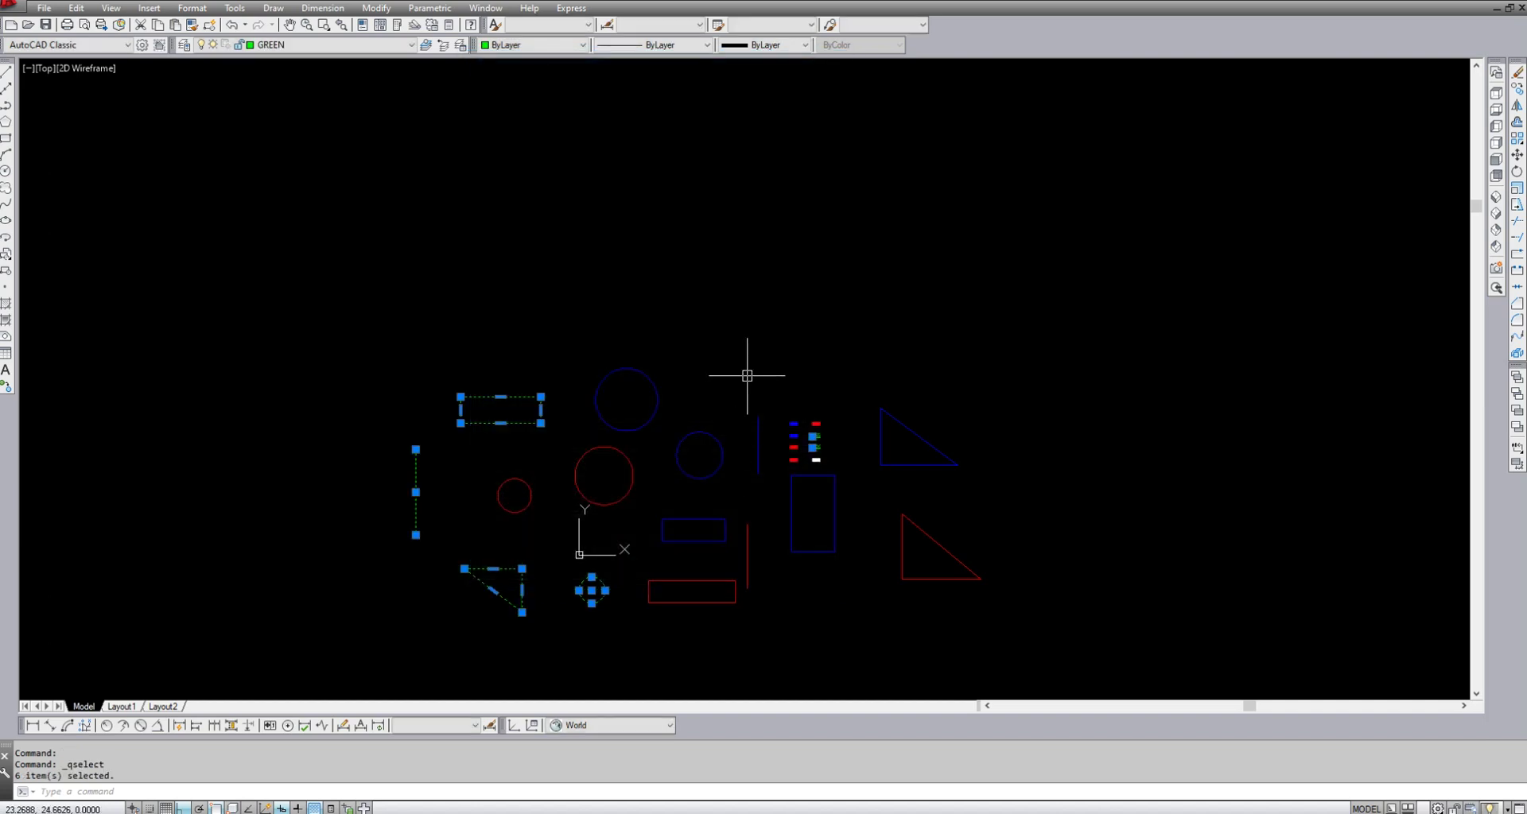
{"action": "key", "text": "Escape"}
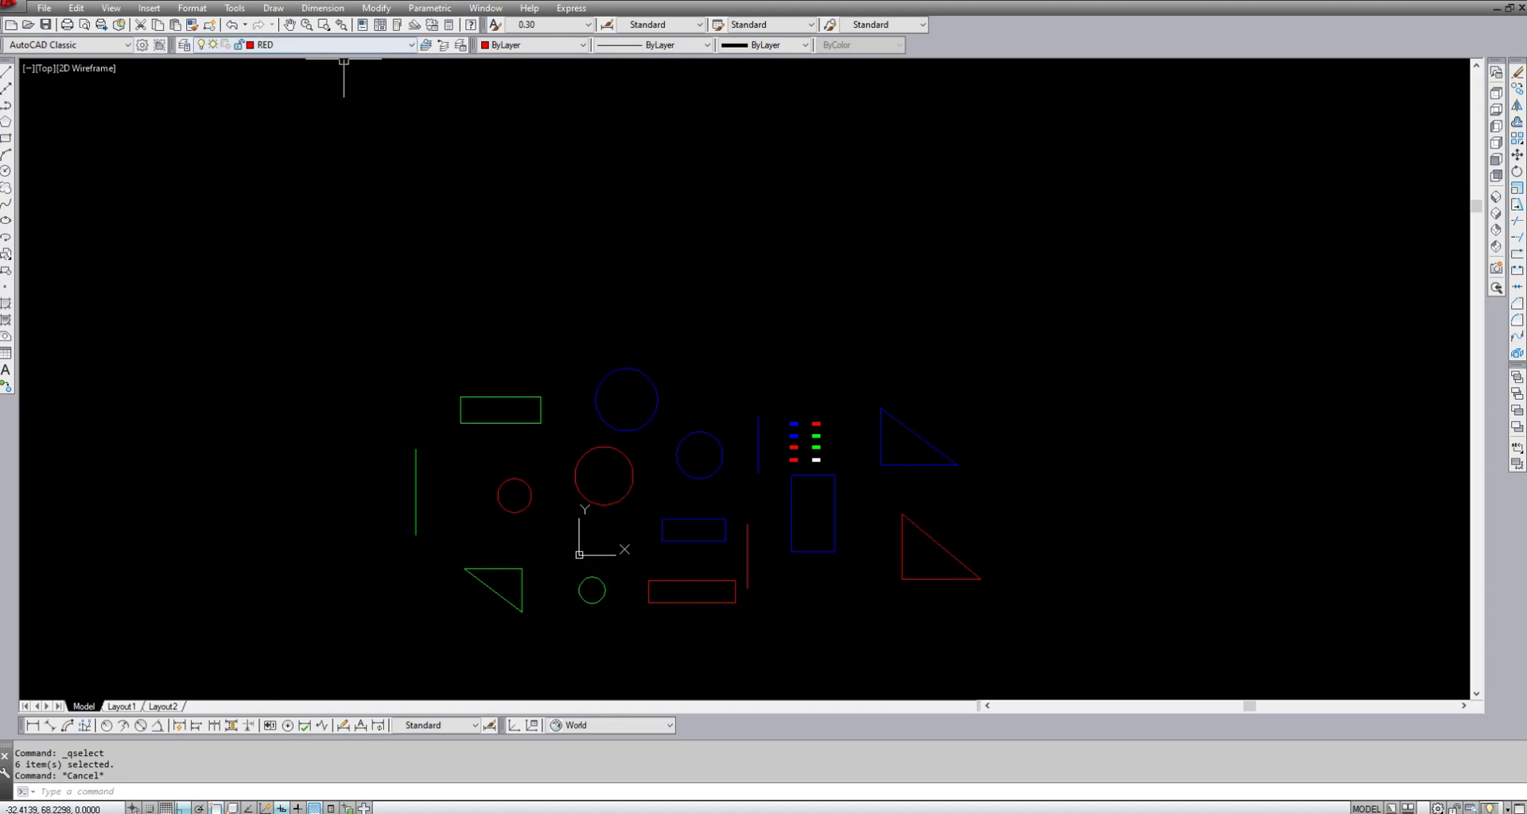
- Use Quick Select on the entire drawing with the Select All operator to select every object
{"action": "left_click", "coordinate": [234, 8]}
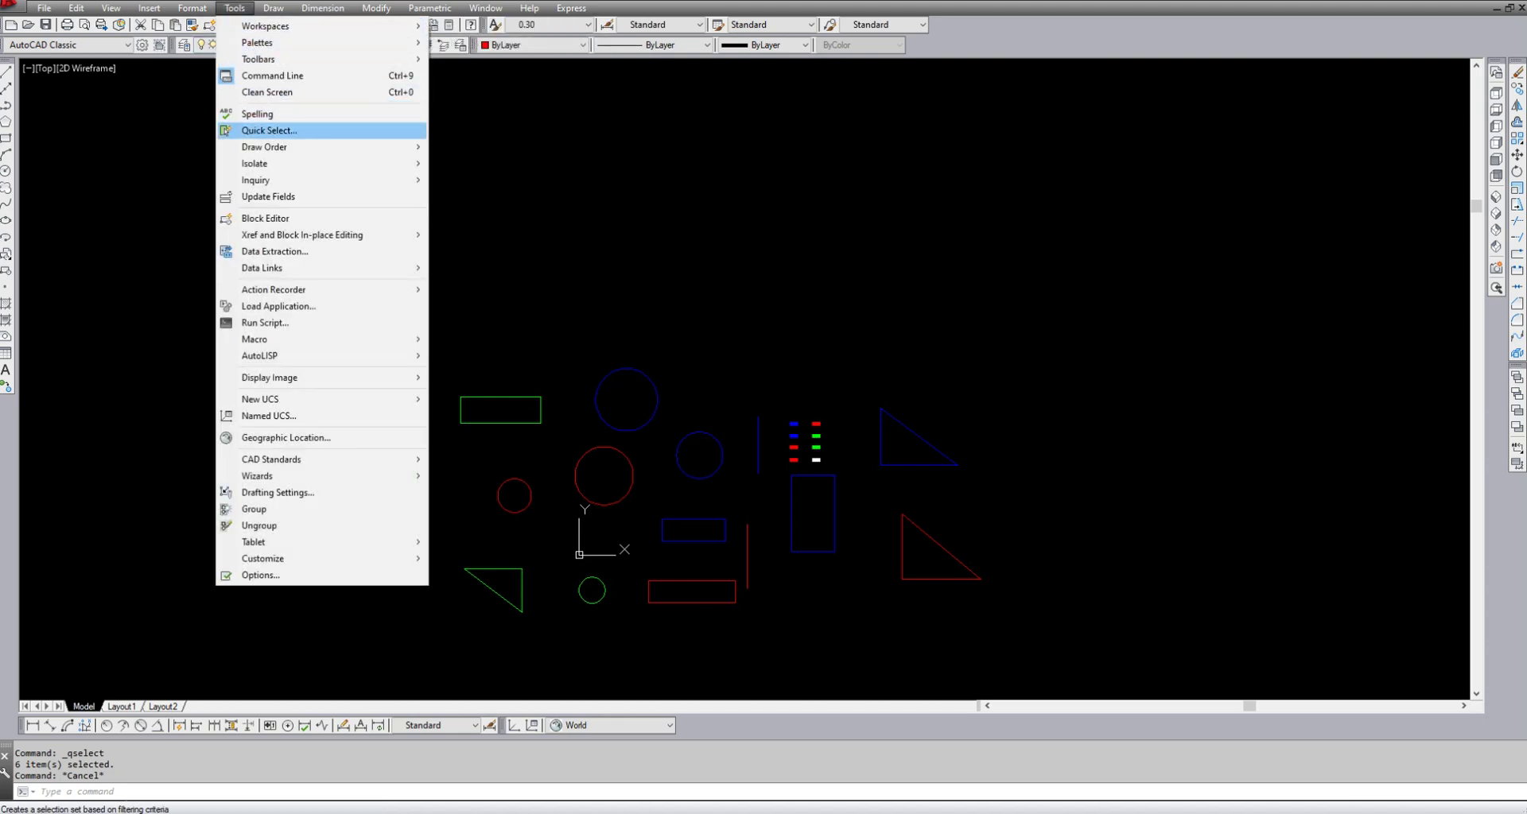
{"action": "left_click", "coordinate": [269, 131]}
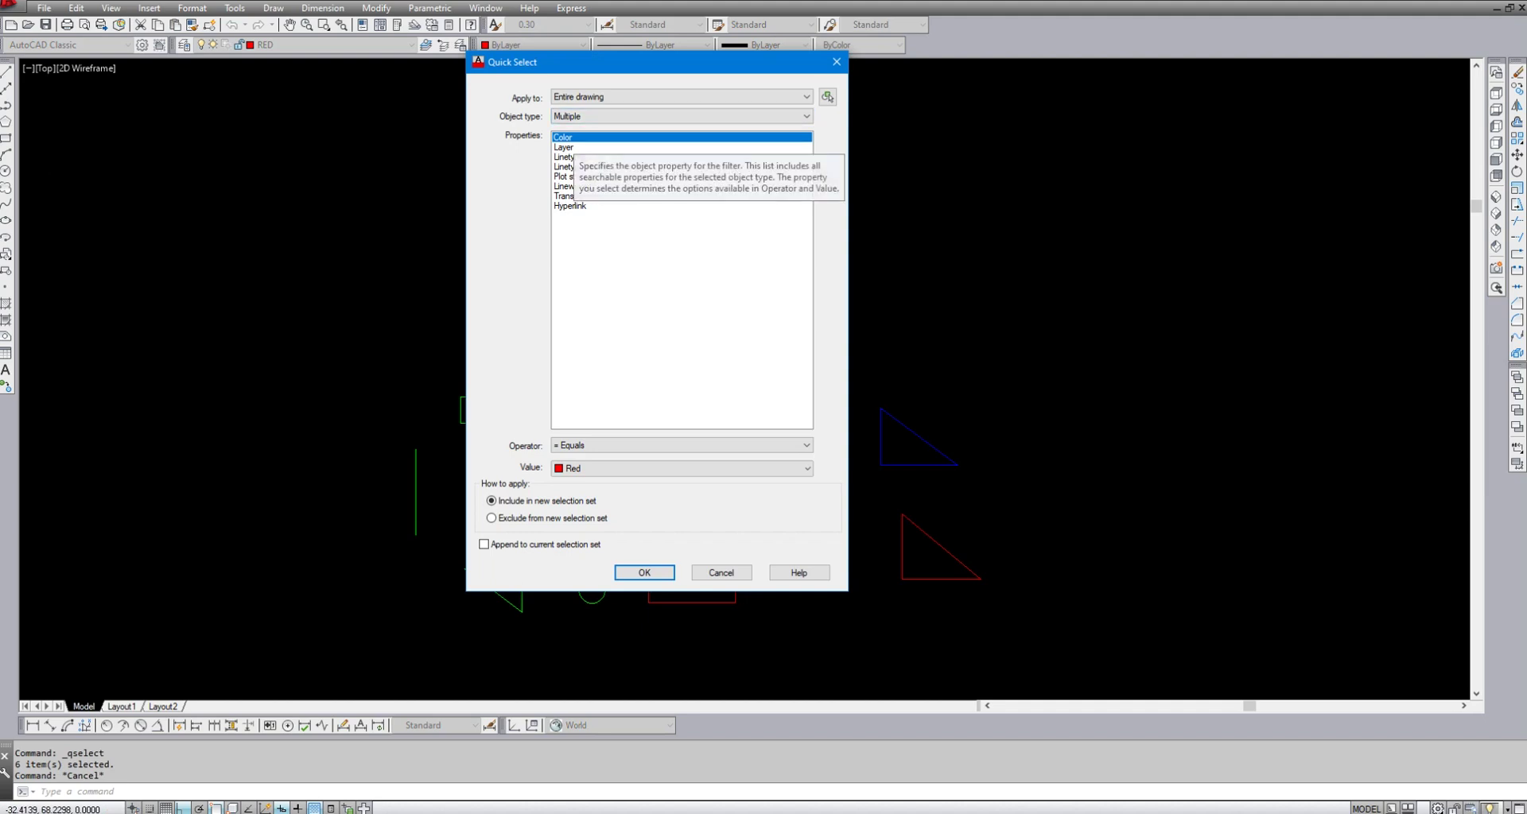
{"action": "left_click", "coordinate": [681, 445]}
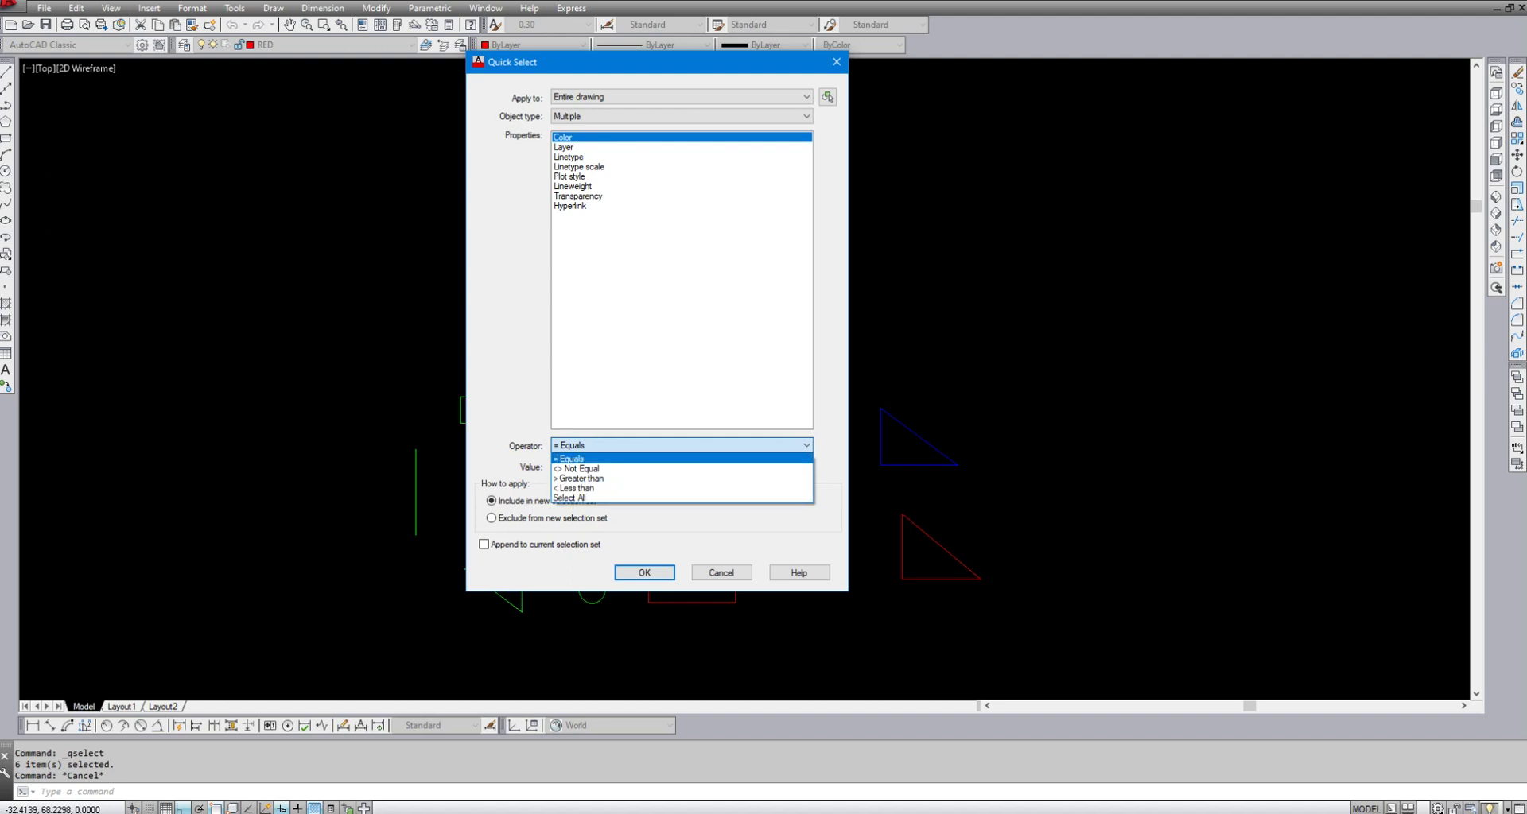
{"action": "left_click", "coordinate": [570, 458]}
{"action": "left_click", "coordinate": [564, 147]}
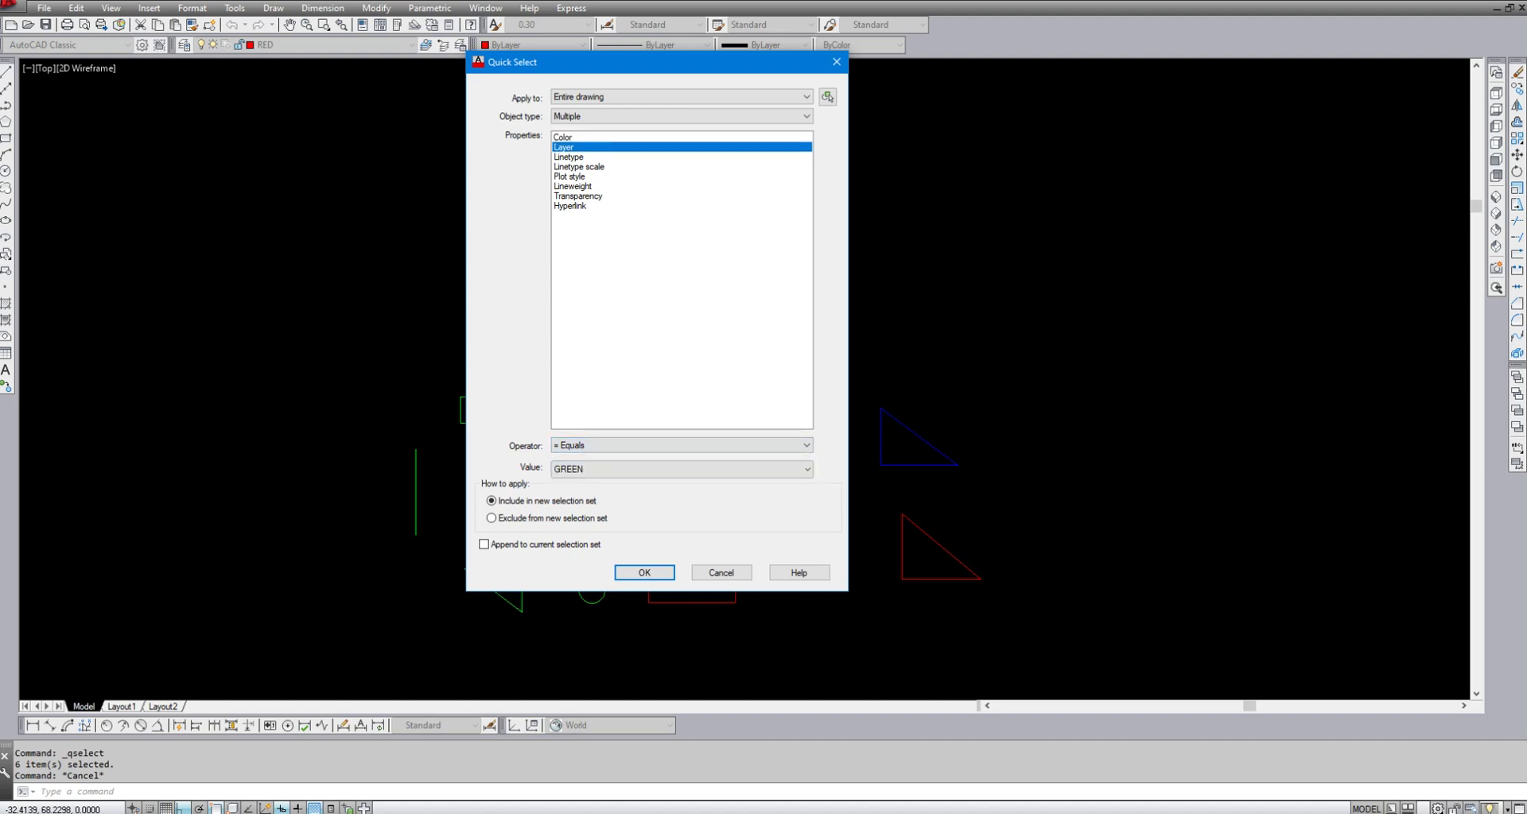
{"action": "left_click", "coordinate": [681, 469]}
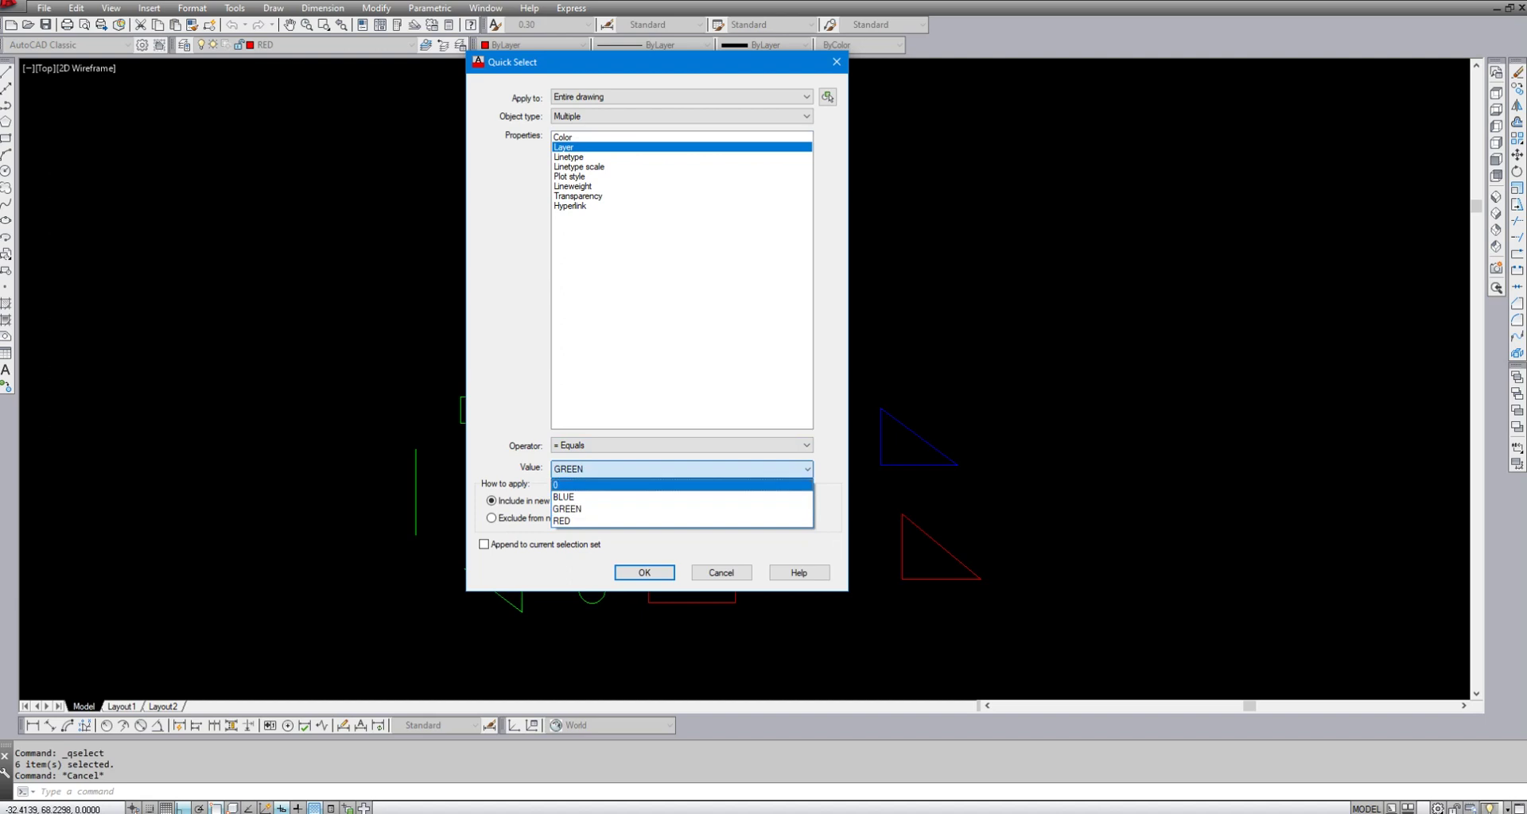
{"action": "left_click", "coordinate": [682, 469]}
{"action": "left_click", "coordinate": [681, 445]}
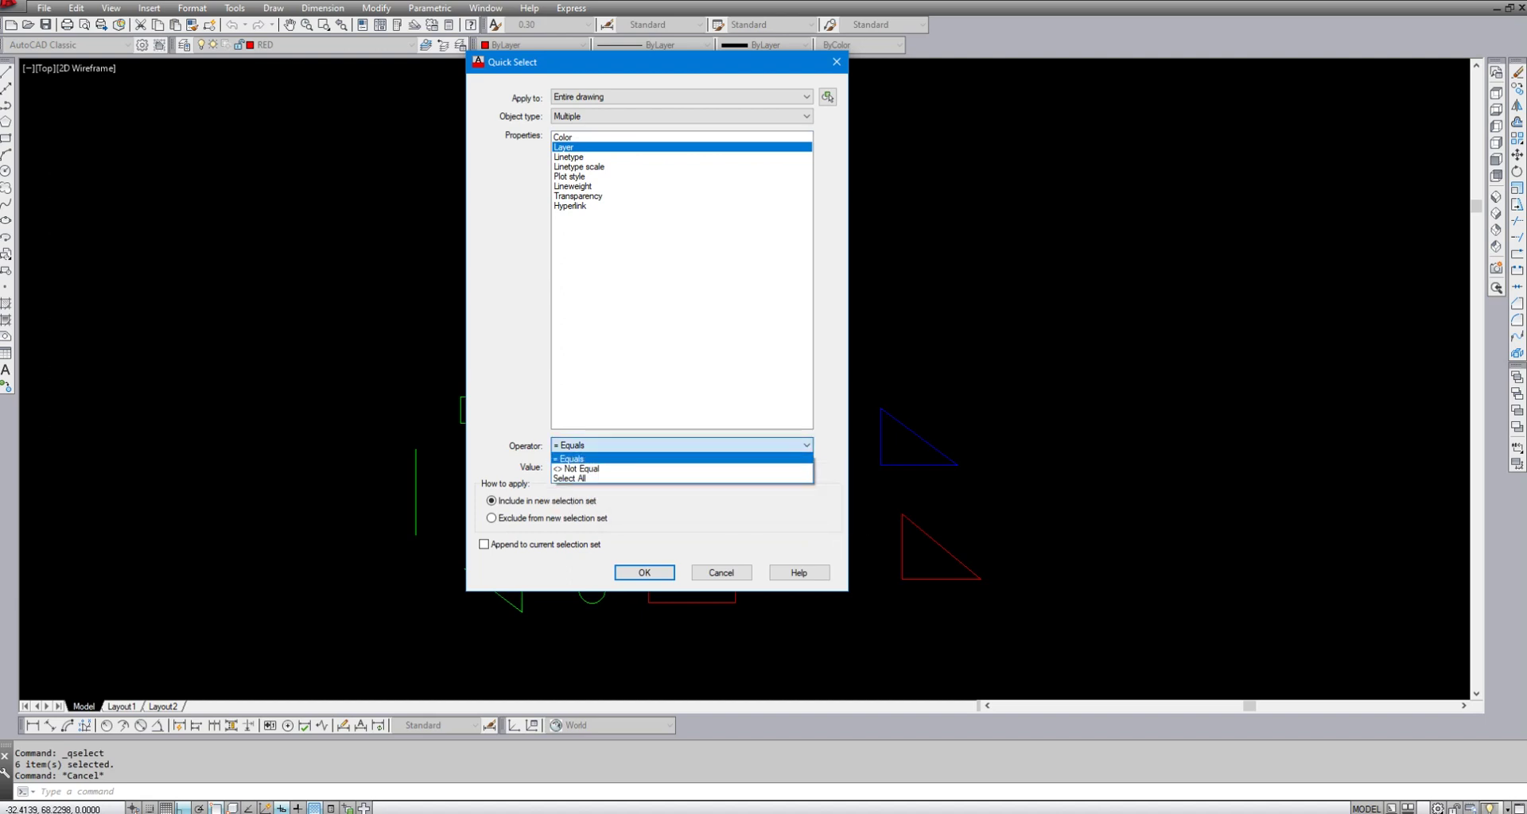
{"action": "left_click", "coordinate": [580, 479]}
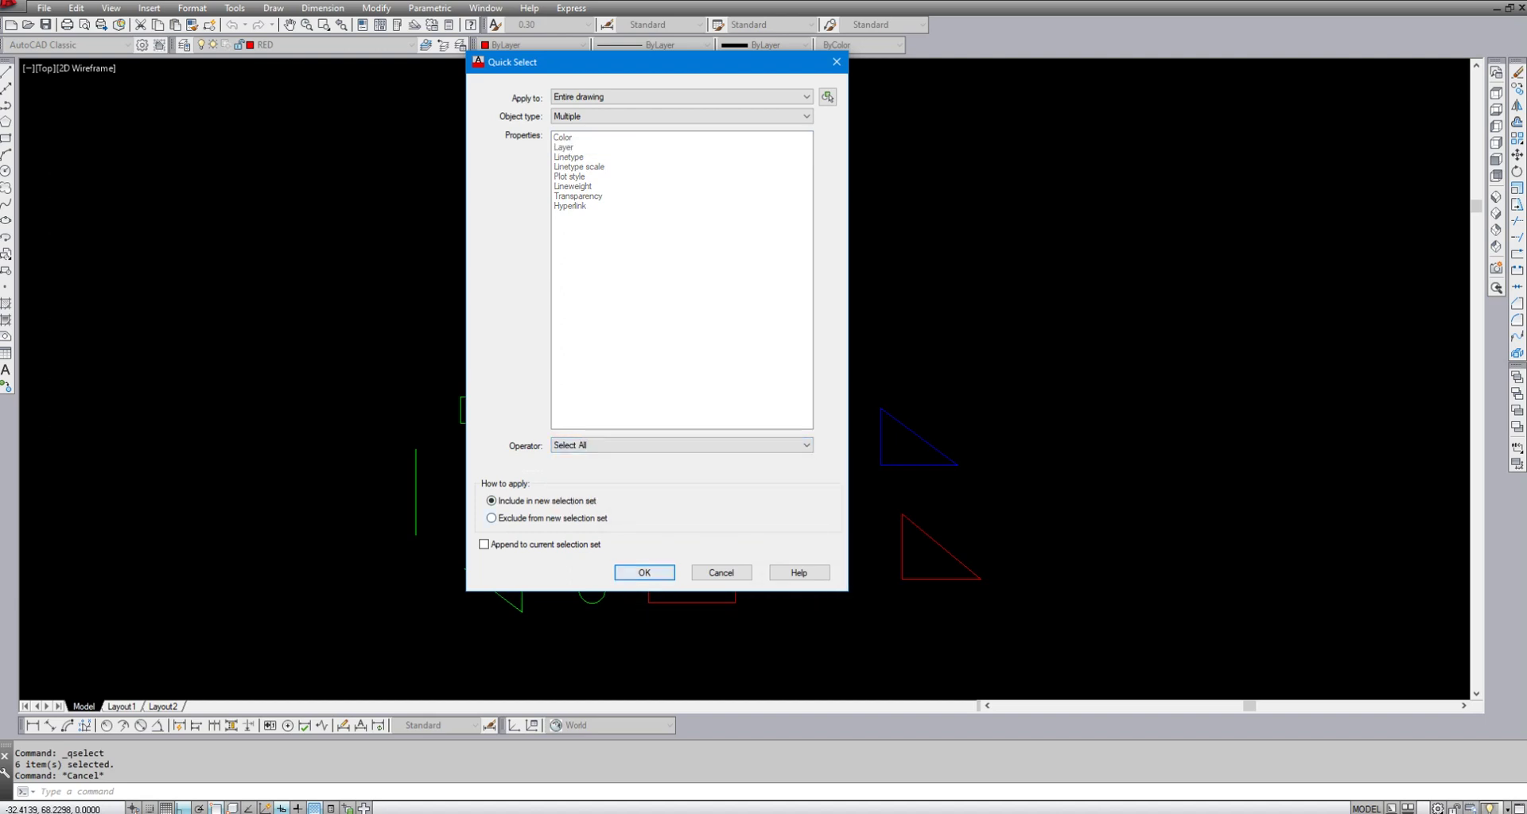
{"action": "left_click", "coordinate": [641, 573]}
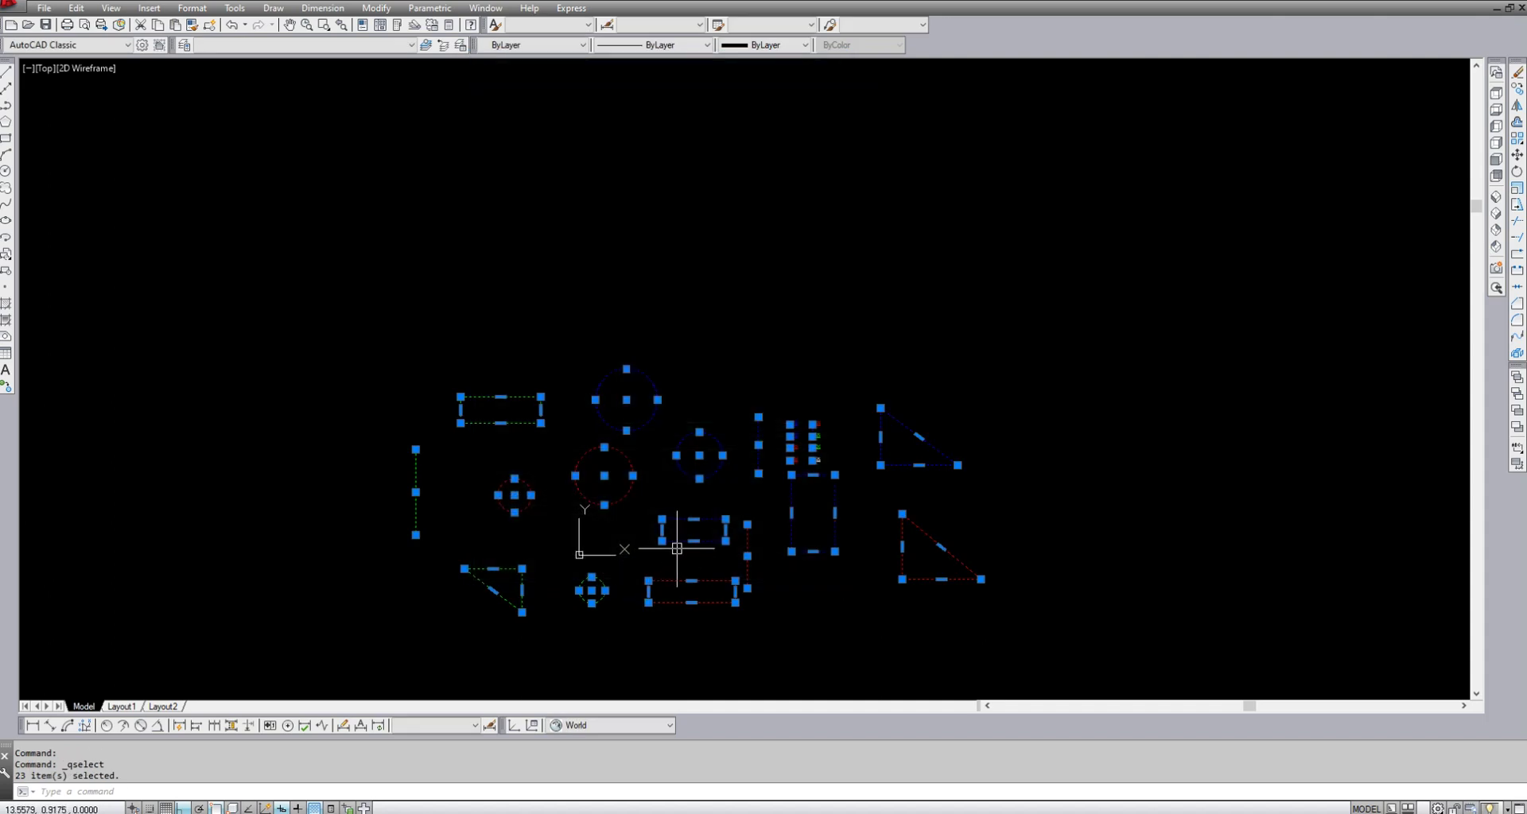
- Erase all the selected objects and undo the erasure
{"action": "key", "text": "Delete"}
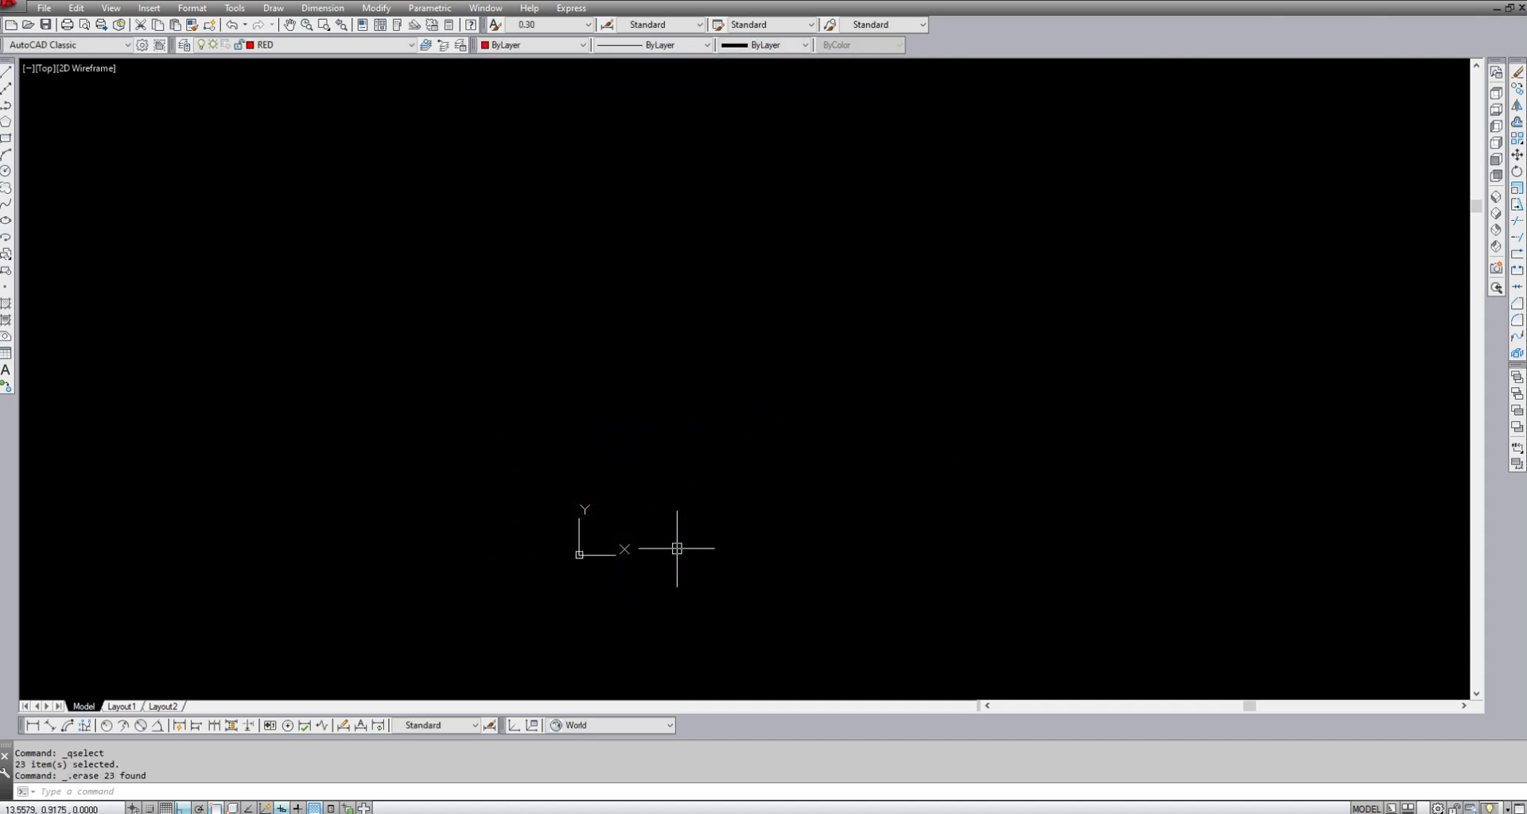
{"action": "key", "text": "ctrl+z"}
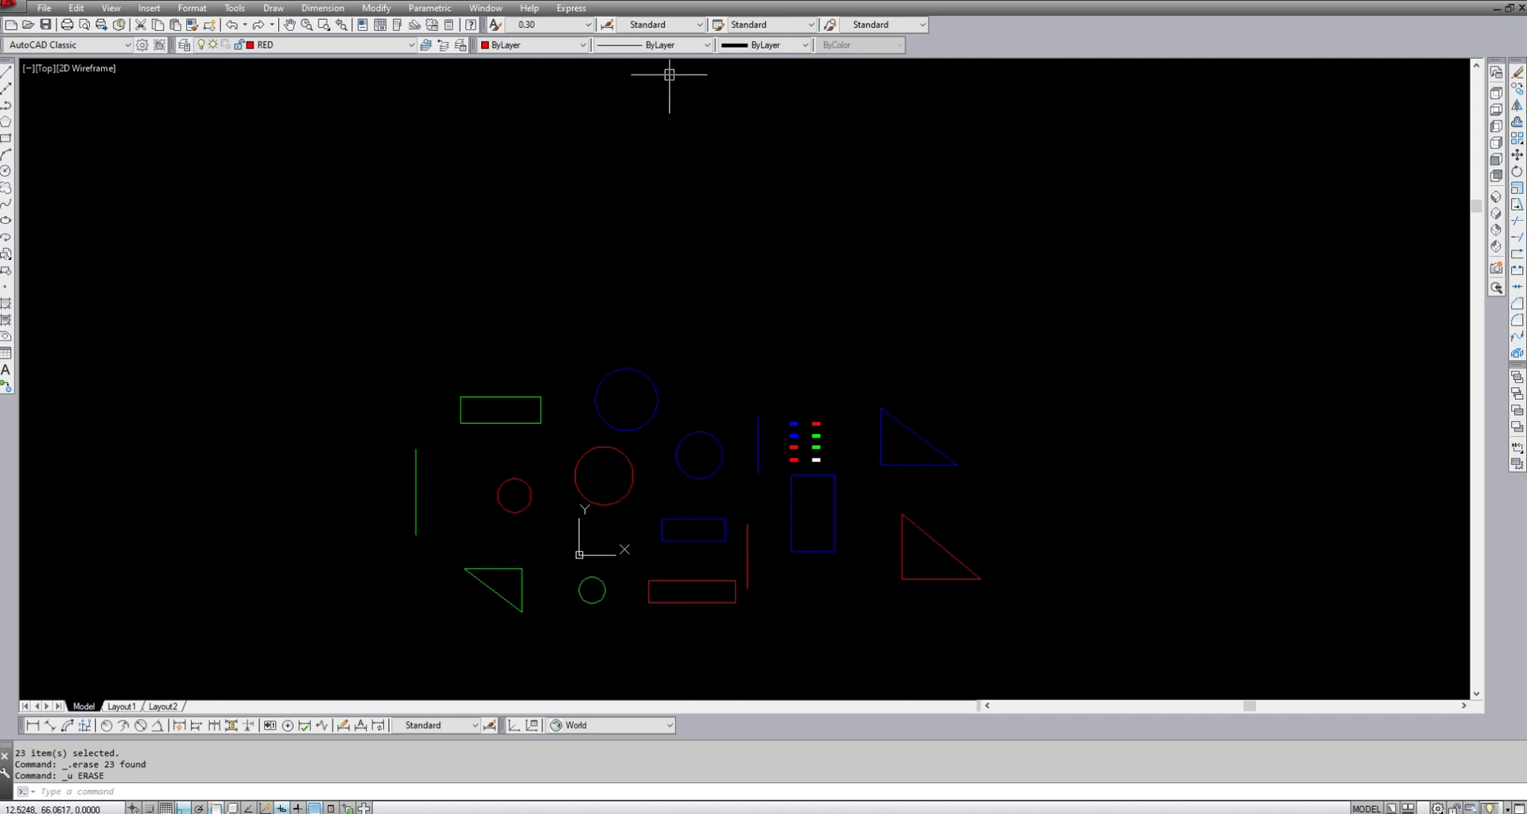
{"action": "key", "text": "Escape"}
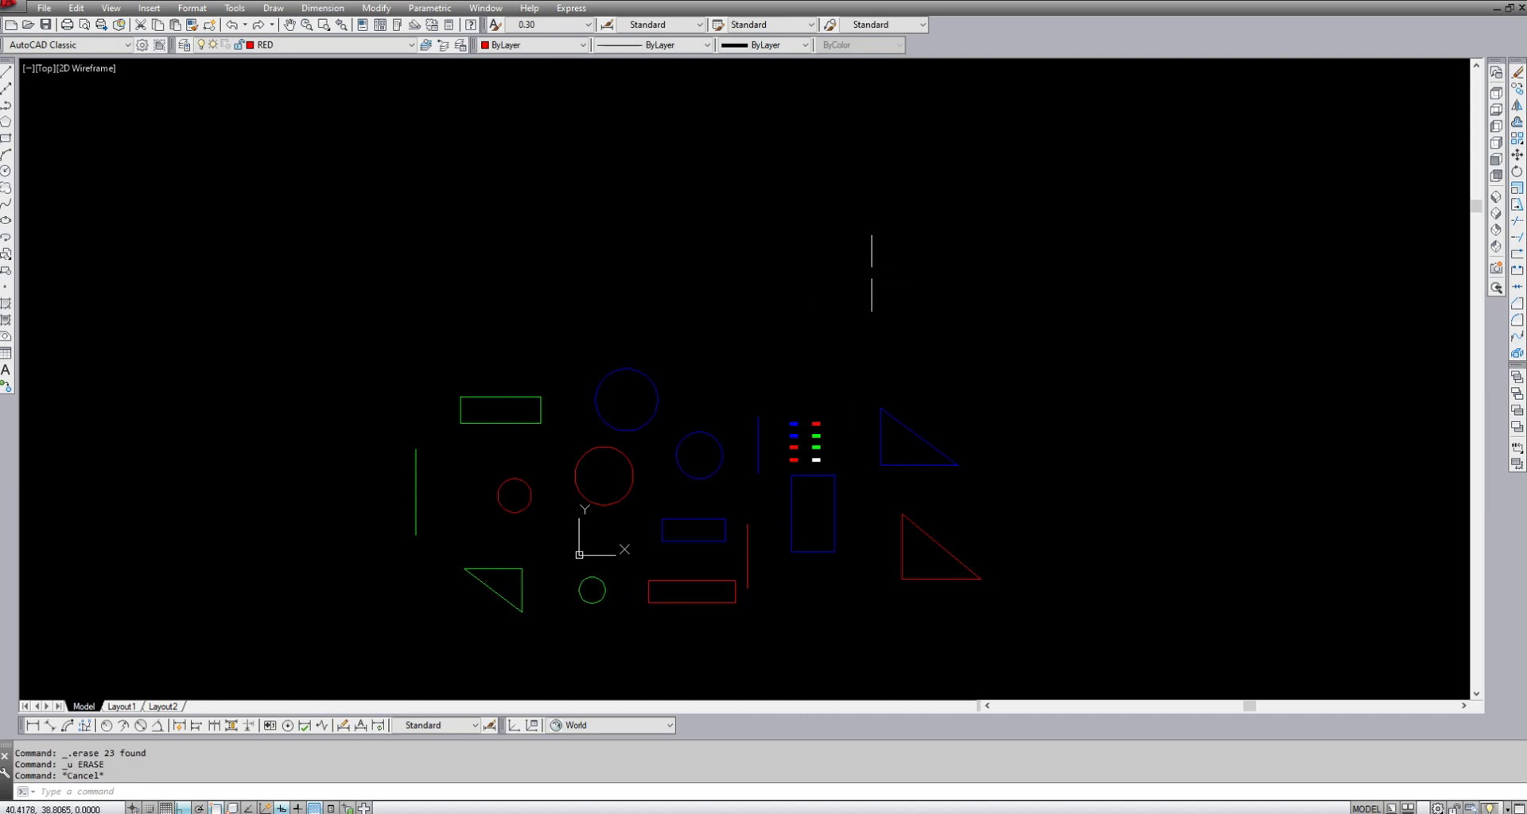
- Open 00Drawing1.dwg from the Desktop and zoom to the drawing's extents
{"action": "key", "text": "ctrl+o"}
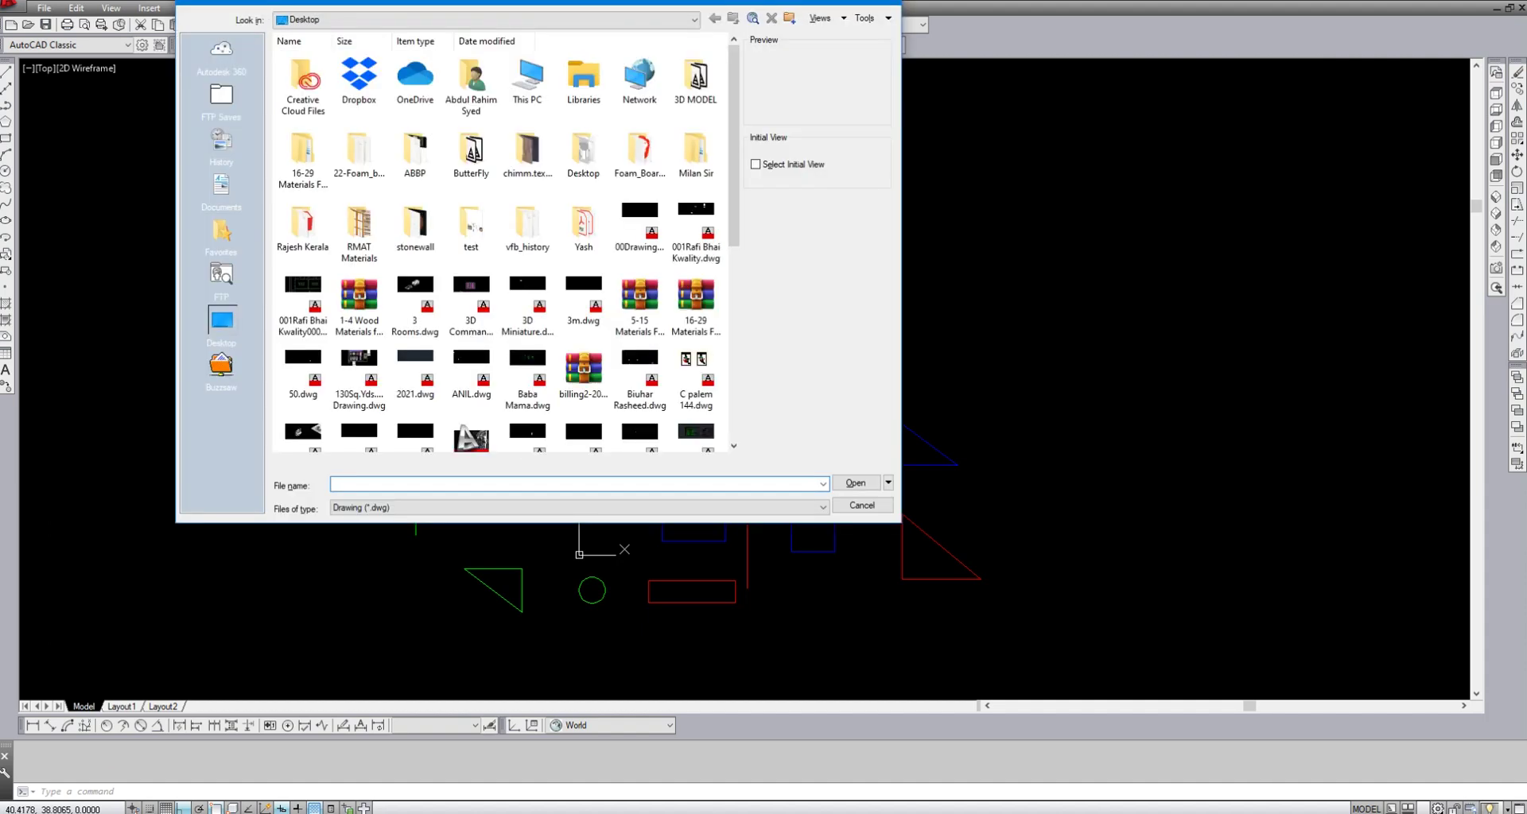
{"action": "left_click", "coordinate": [639, 231]}
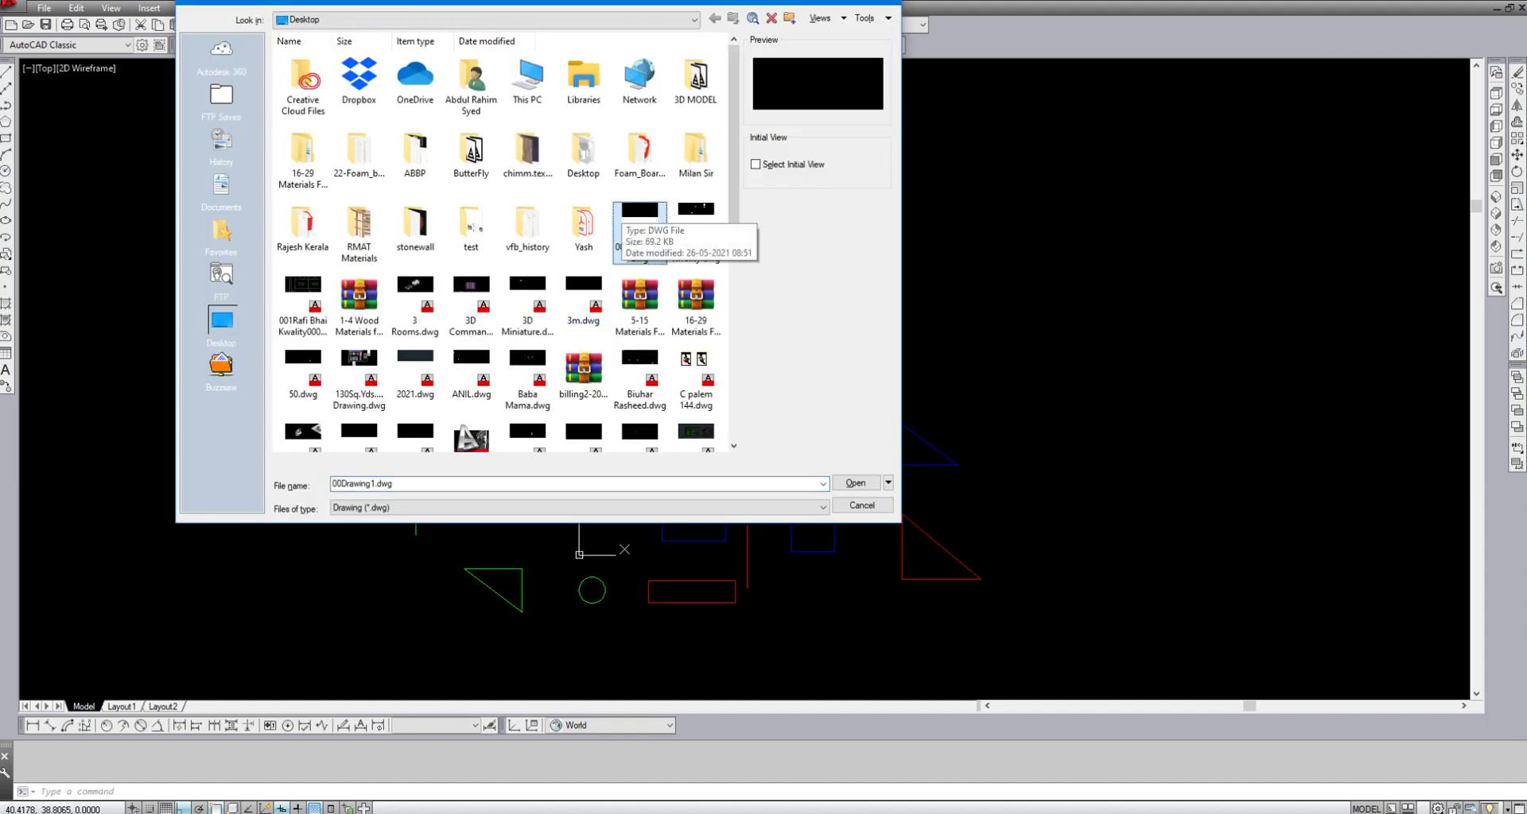
{"action": "key", "text": "Return"}
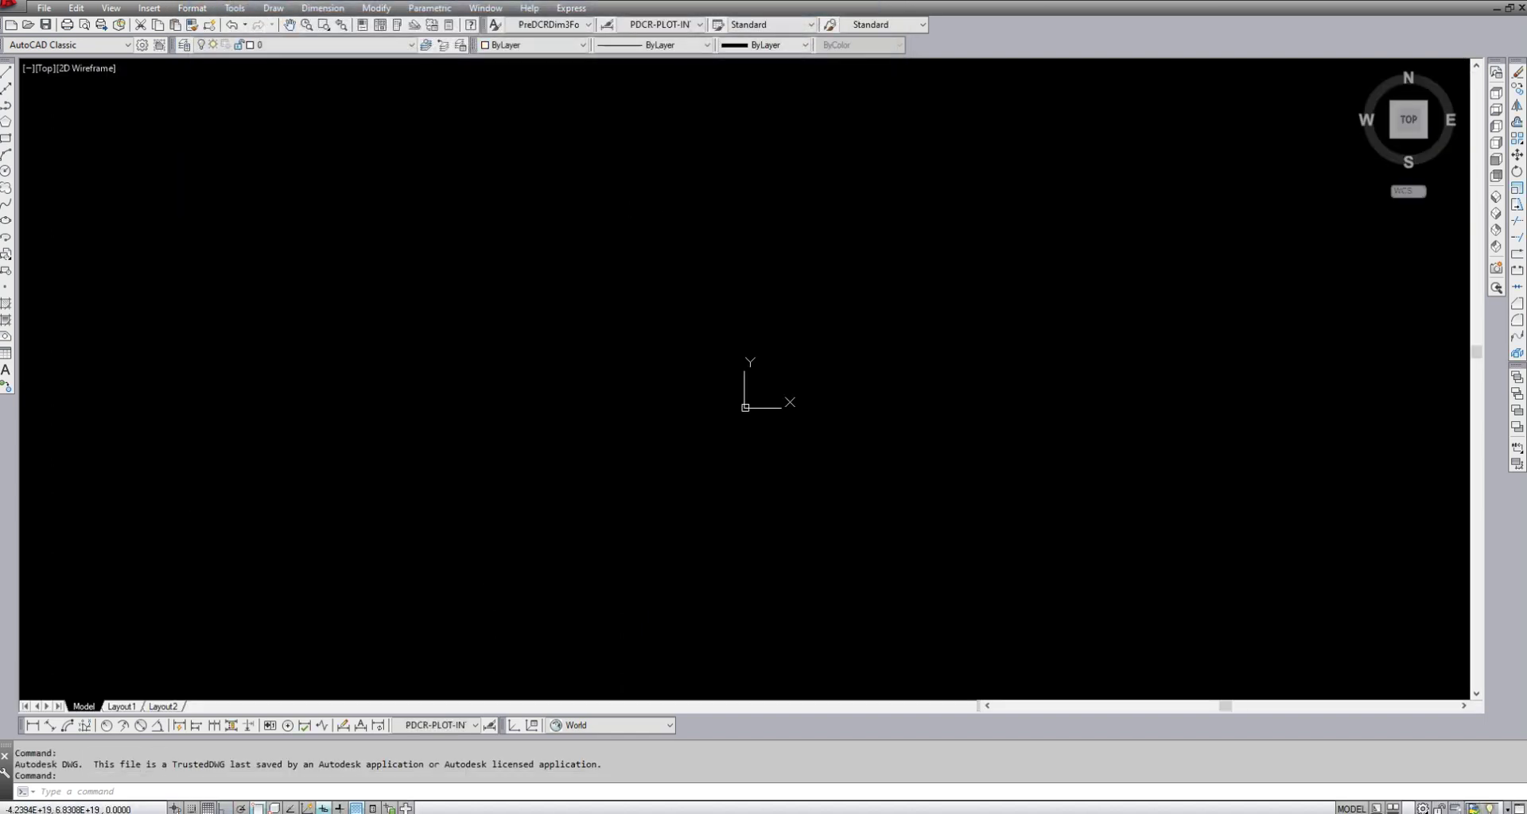
{"action": "type", "text": "z"}
{"action": "key", "text": "Return"}
{"action": "type", "text": "e"}
{"action": "key", "text": "Return"}
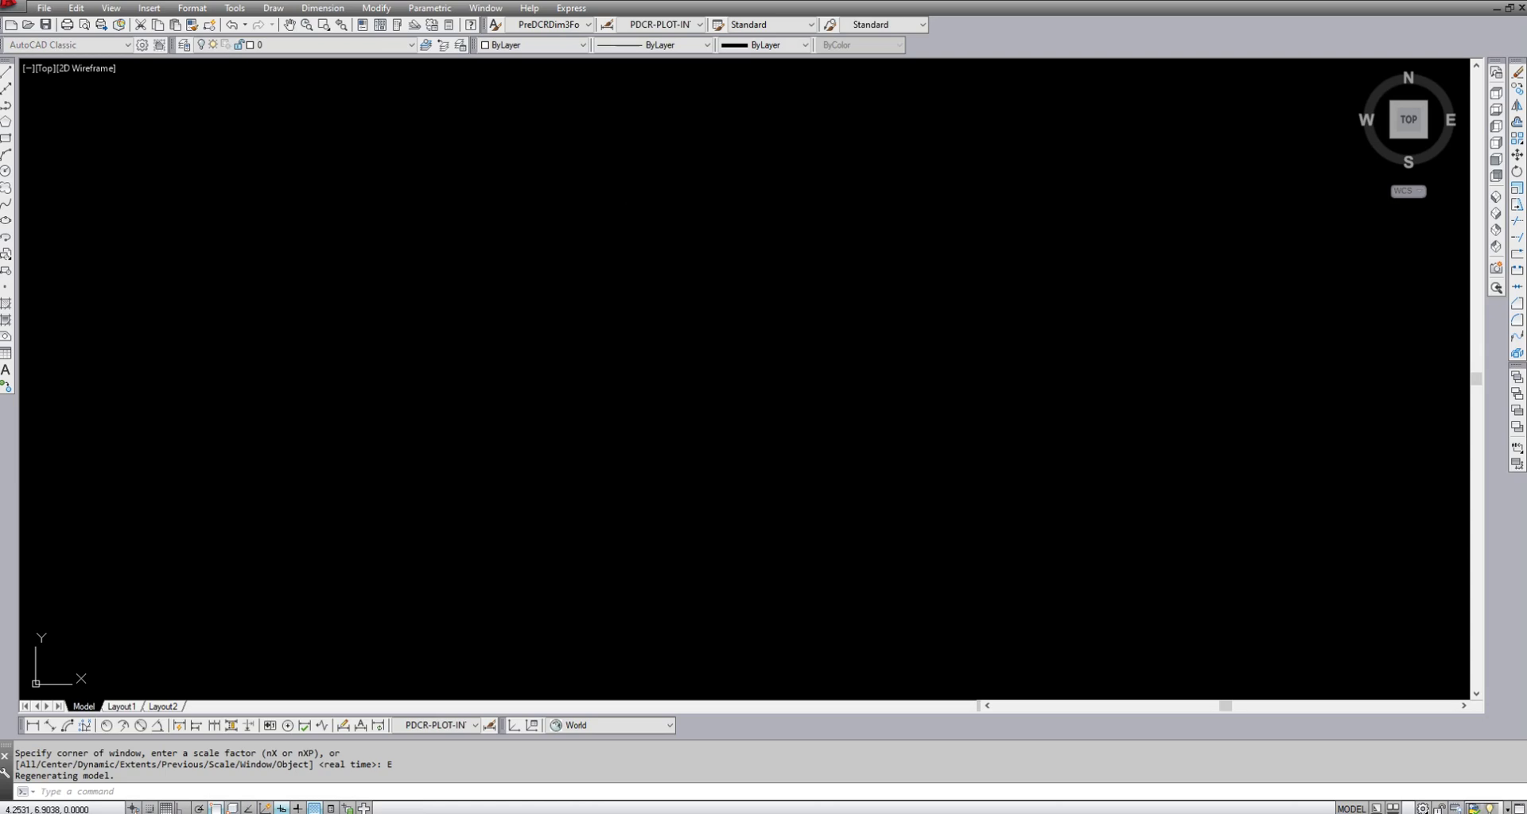
- Open the residential building plan, the 001…Kwality.dwg drawing on the Desktop, and inspect its floor plans
{"action": "key", "text": "ctrl+o"}
{"action": "double_click", "coordinate": [696, 233]}
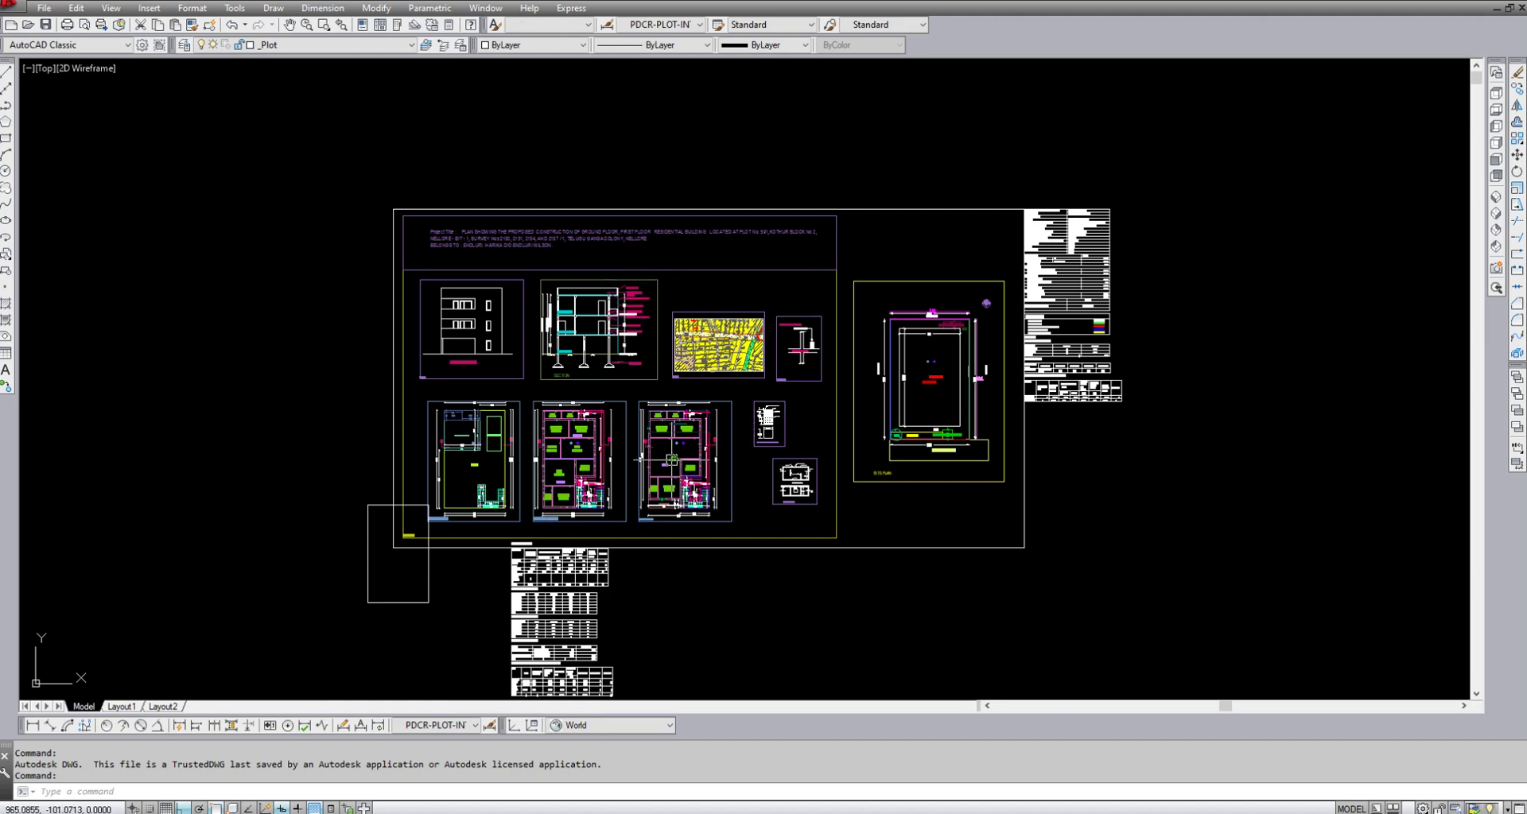
{"action": "scroll", "coordinate": [567, 438], "scroll_direction": "up", "scroll_amount": 4}
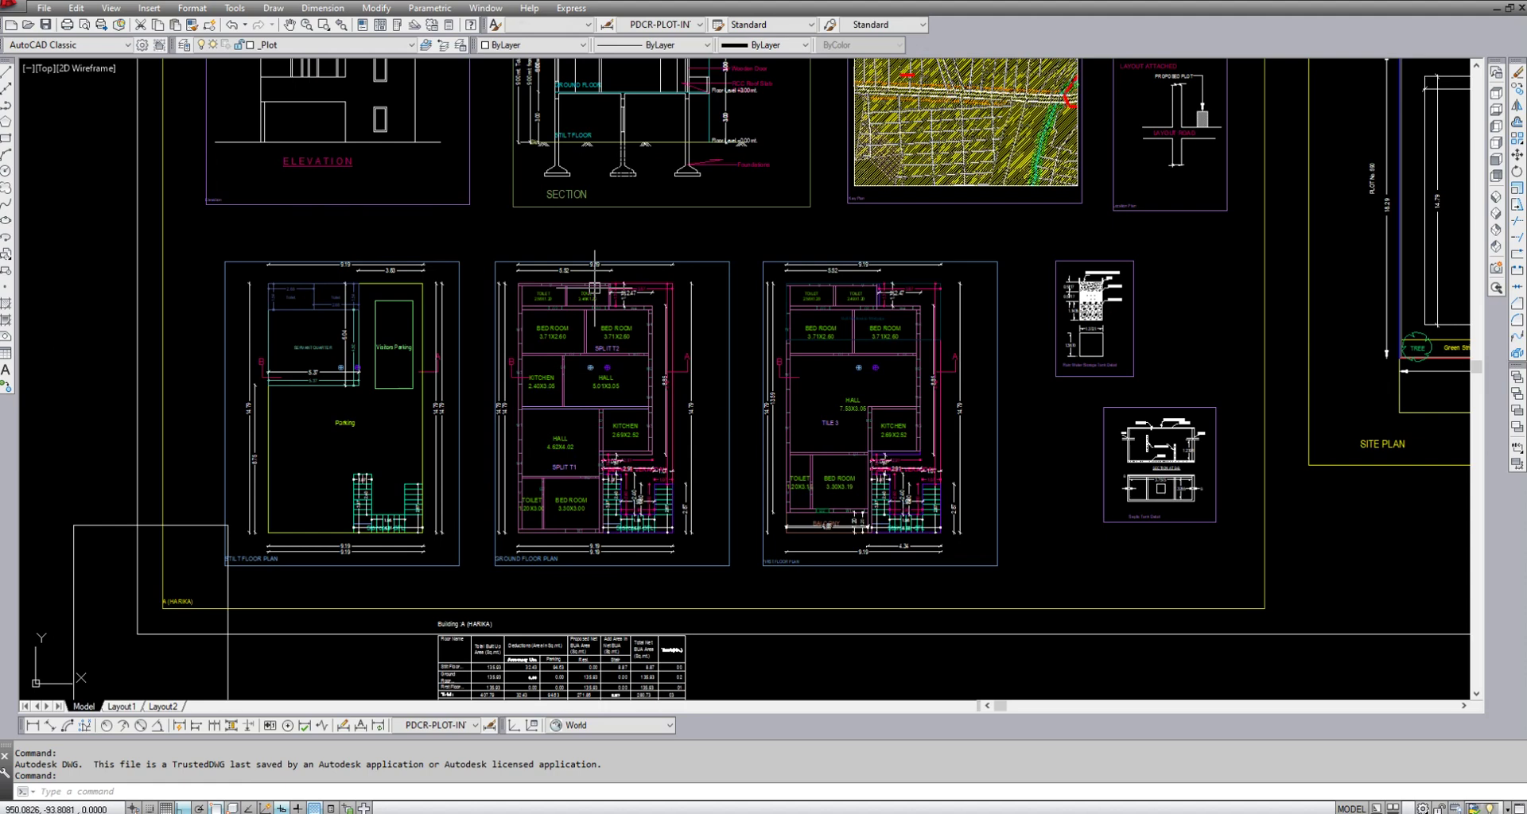
{"action": "scroll", "coordinate": [561, 471], "scroll_direction": "up", "scroll_amount": 4}
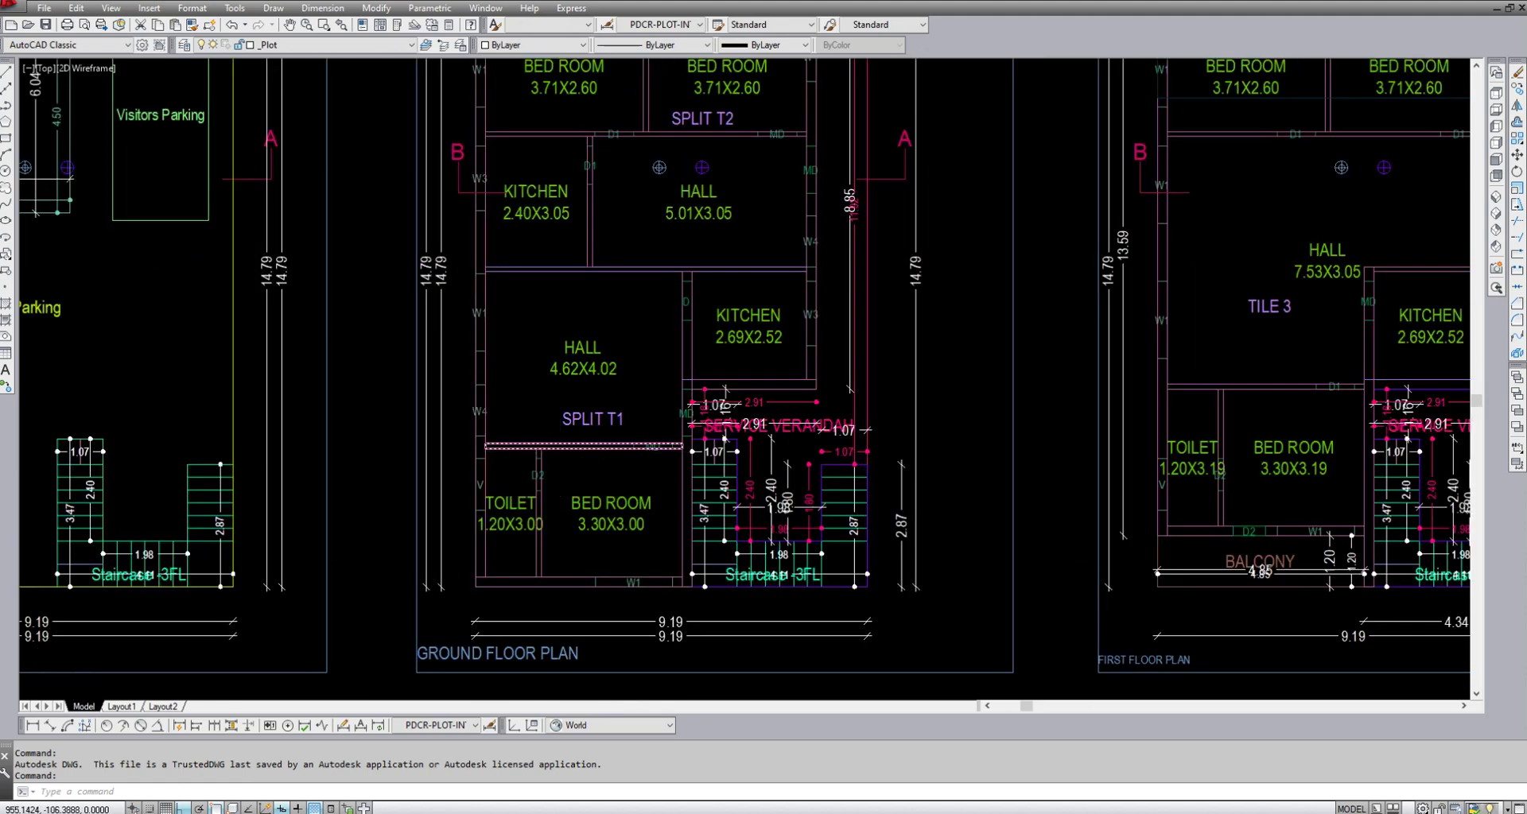
{"action": "scroll", "coordinate": [477, 504], "scroll_direction": "down", "scroll_amount": 8}
{"action": "scroll", "coordinate": [414, 467], "scroll_direction": "up", "scroll_amount": 10}
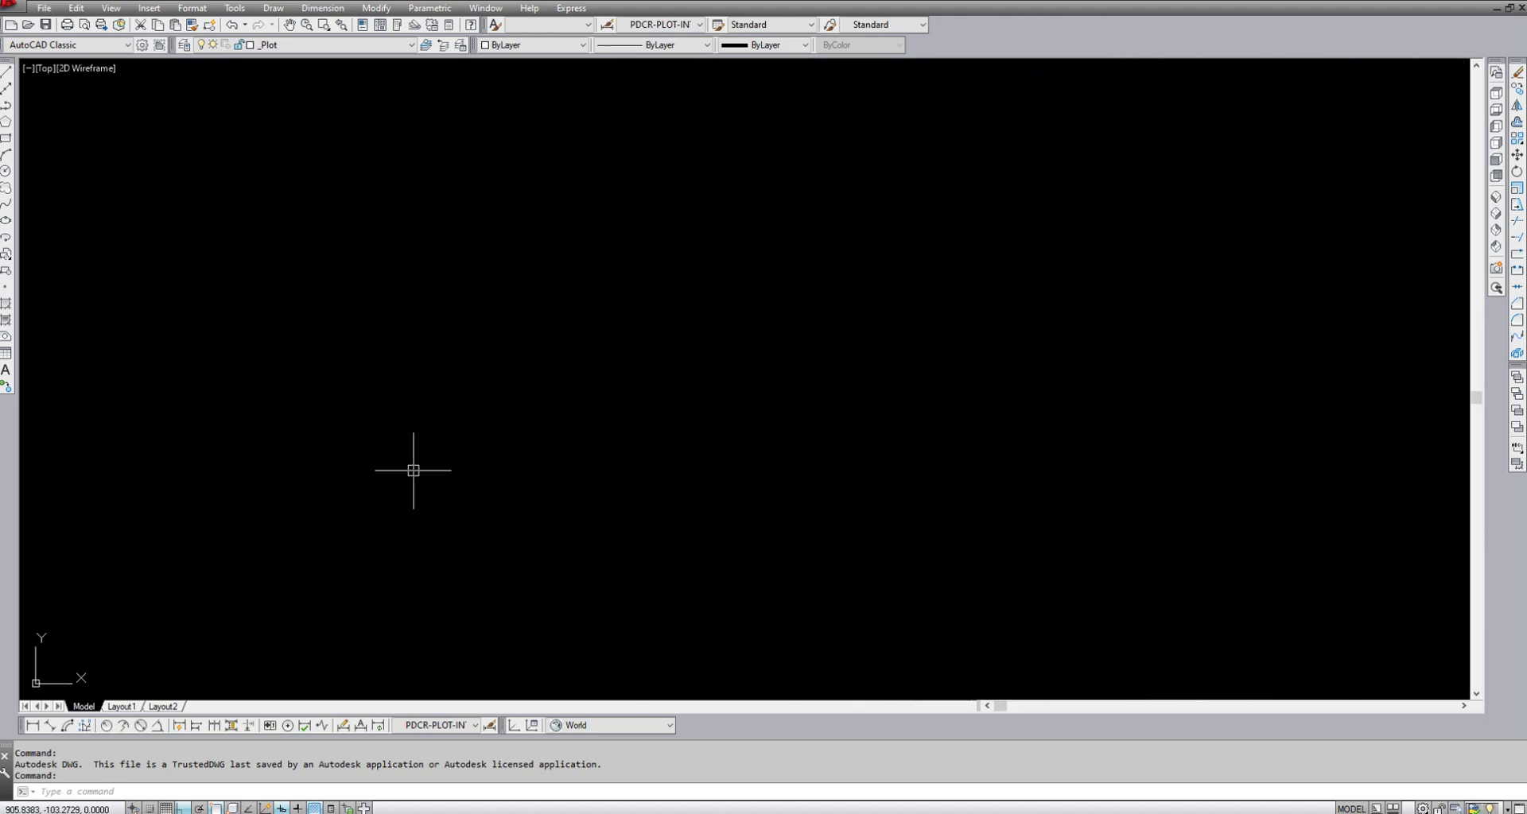
- Draw a horizontal line about 6 units long in an empty area outside the building plans
{"action": "type", "text": "l"}
{"action": "key", "text": "Return"}
{"action": "left_click", "coordinate": [427, 451]}
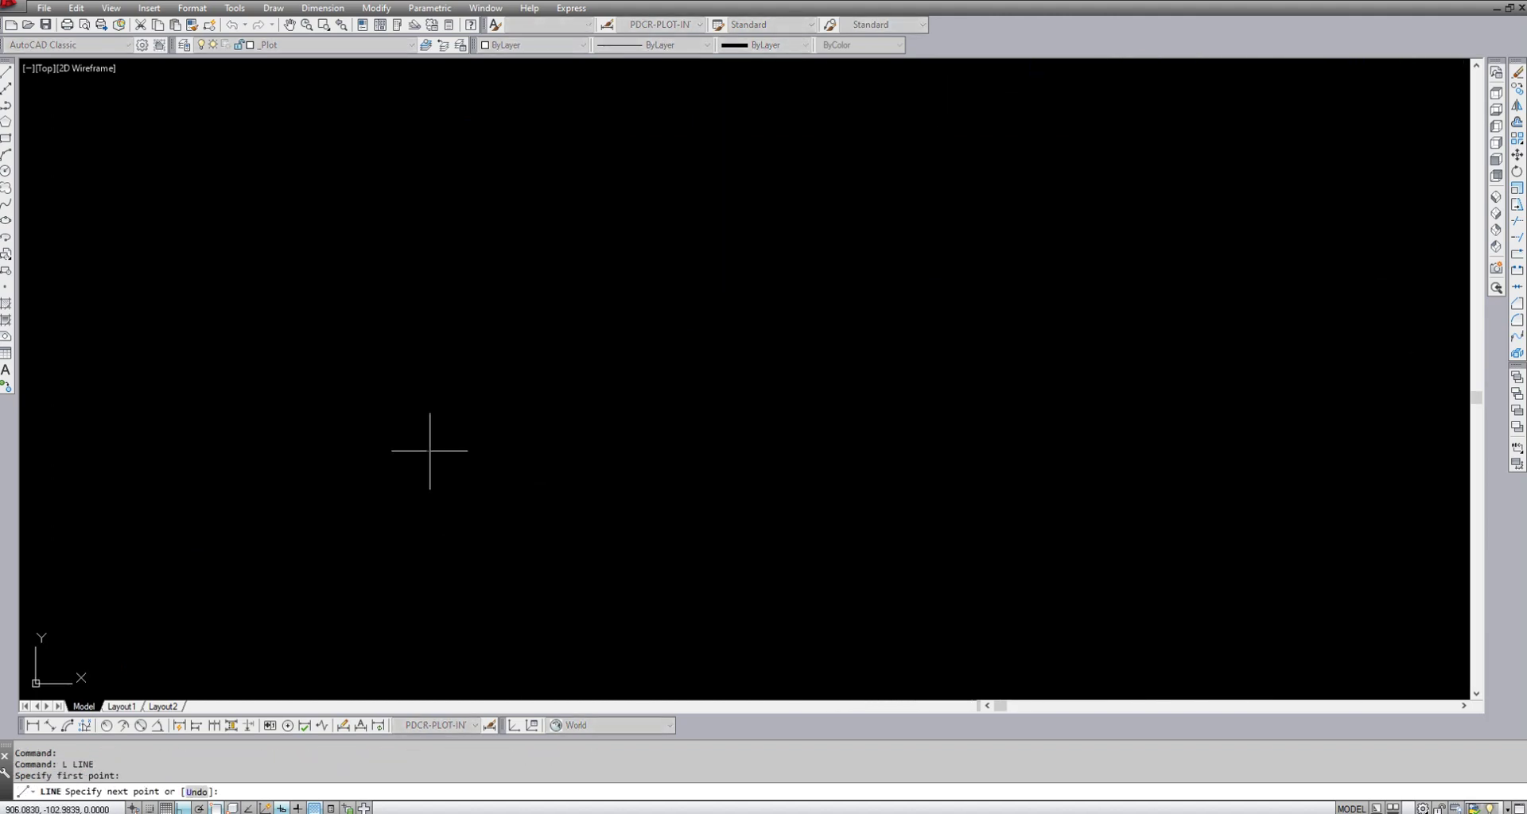
{"action": "left_click", "coordinate": [841, 489]}
{"action": "key", "text": "Return"}
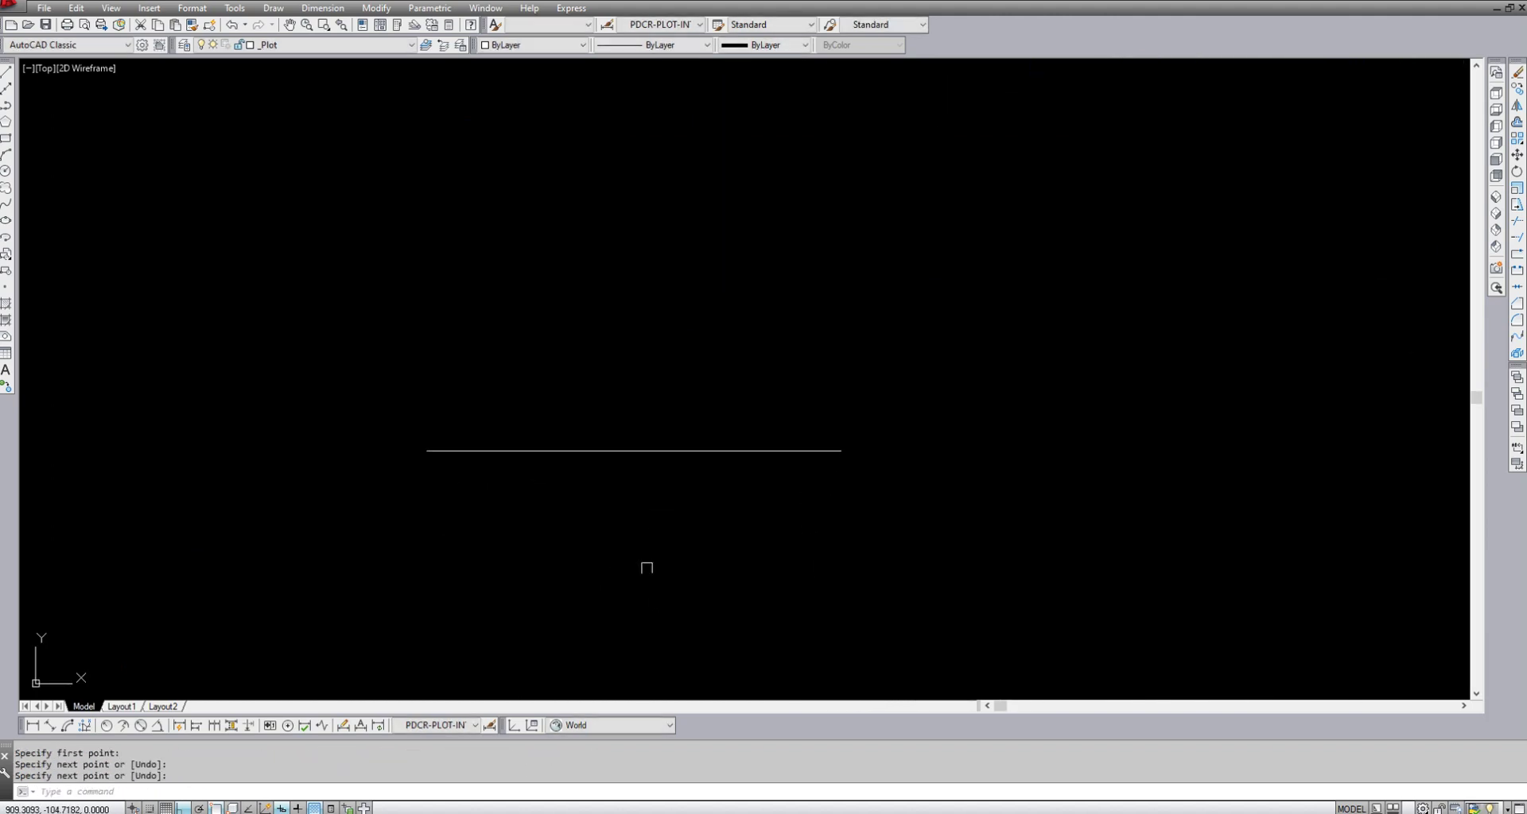
{"action": "key", "text": "Escape"}
- Move the new horizontal line to the _PropWork layer and clear the selection
{"action": "left_click", "coordinate": [647, 512]}
{"action": "left_click", "coordinate": [415, 128]}
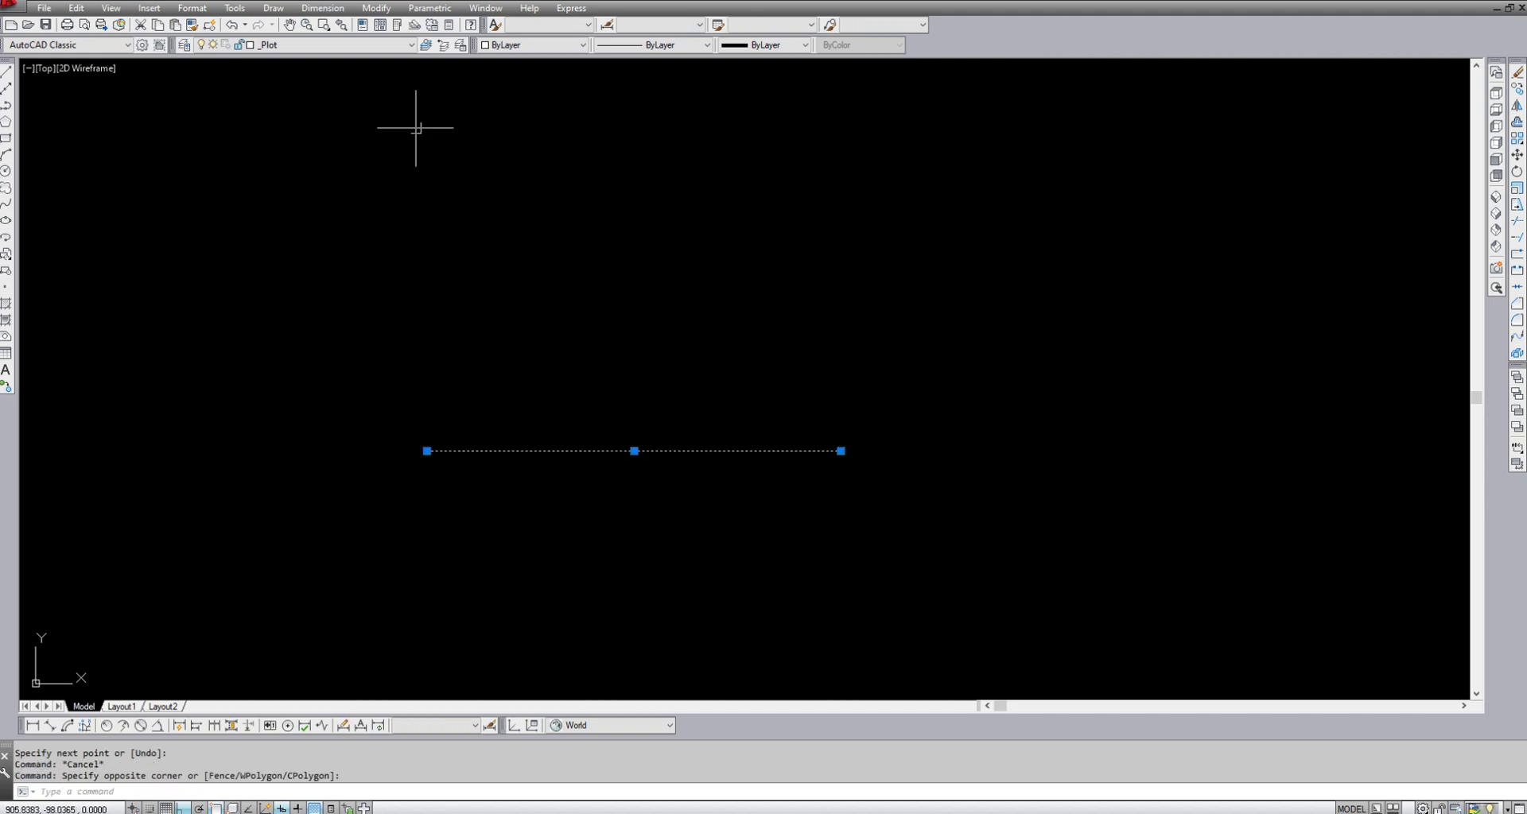
{"action": "left_click", "coordinate": [395, 45]}
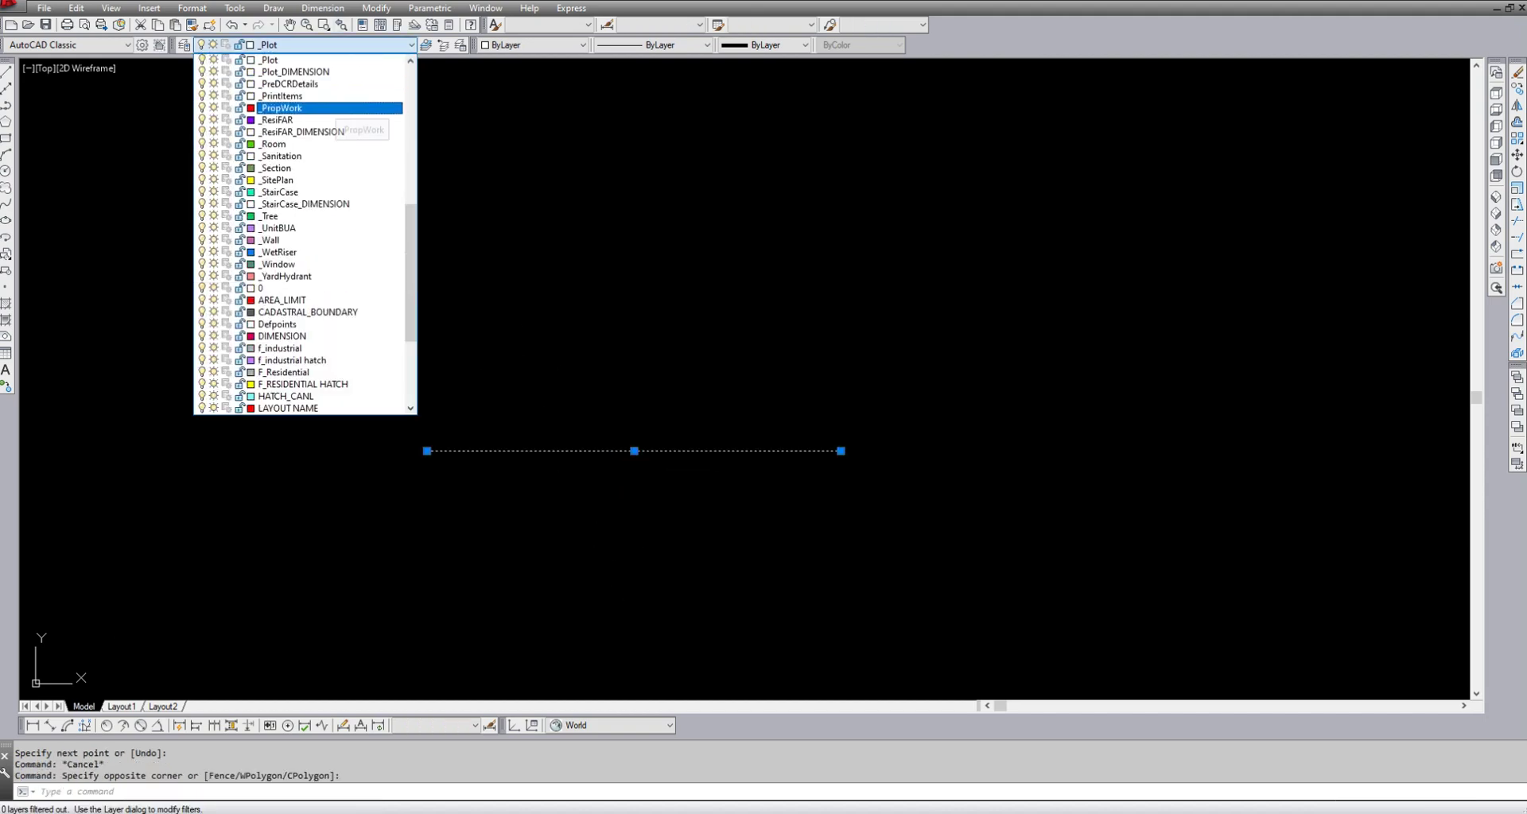
{"action": "scroll", "coordinate": [336, 106], "scroll_direction": "down", "scroll_amount": 1}
{"action": "left_click", "coordinate": [335, 106]}
{"action": "key", "text": "Escape"}
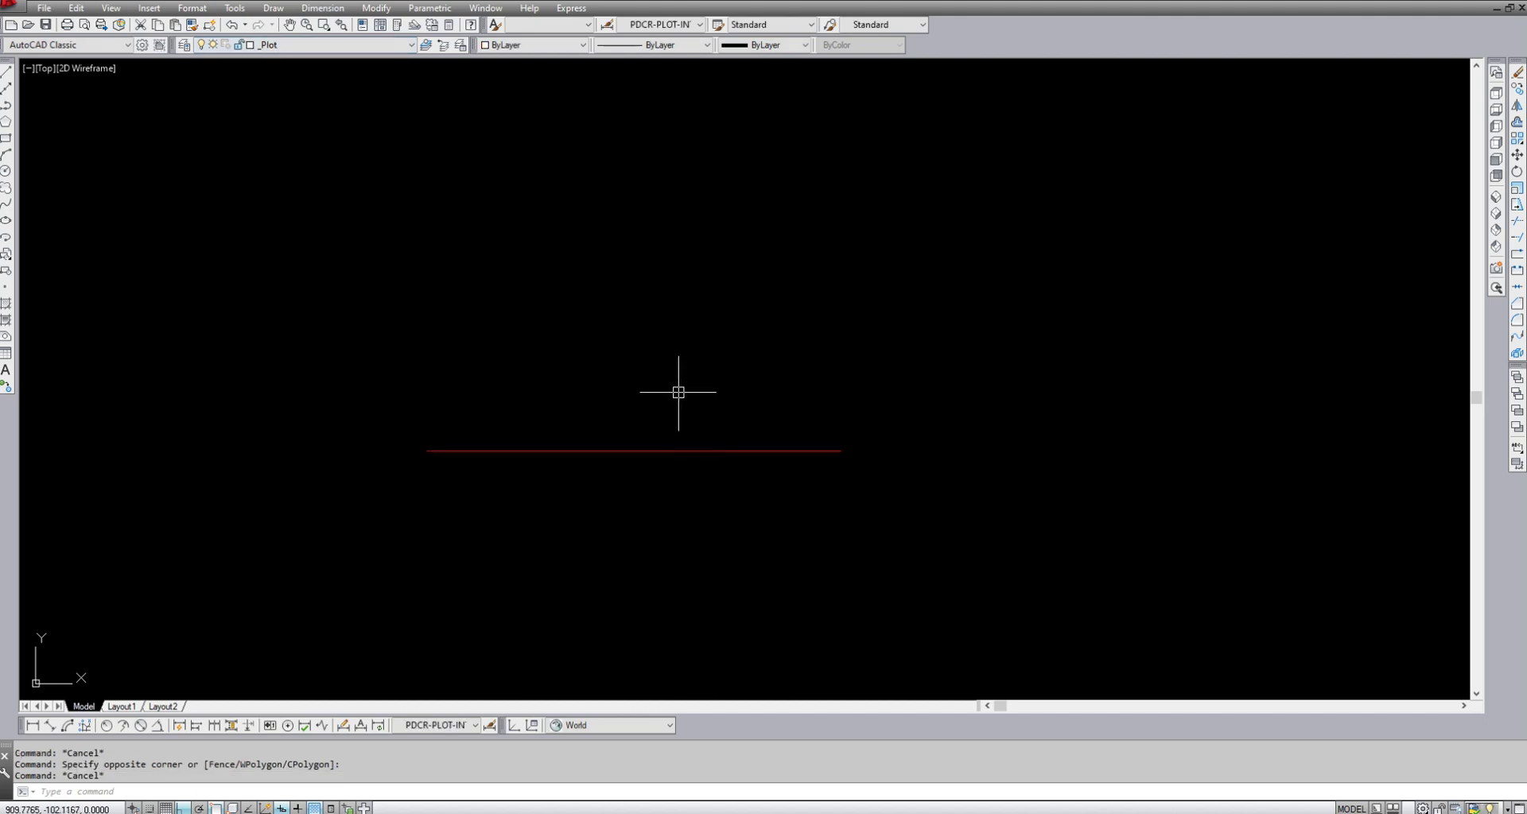
- Make _Room the current layer and draw a second line exactly over the red line, from endpoint to endpoint
{"action": "left_click", "coordinate": [340, 45]}
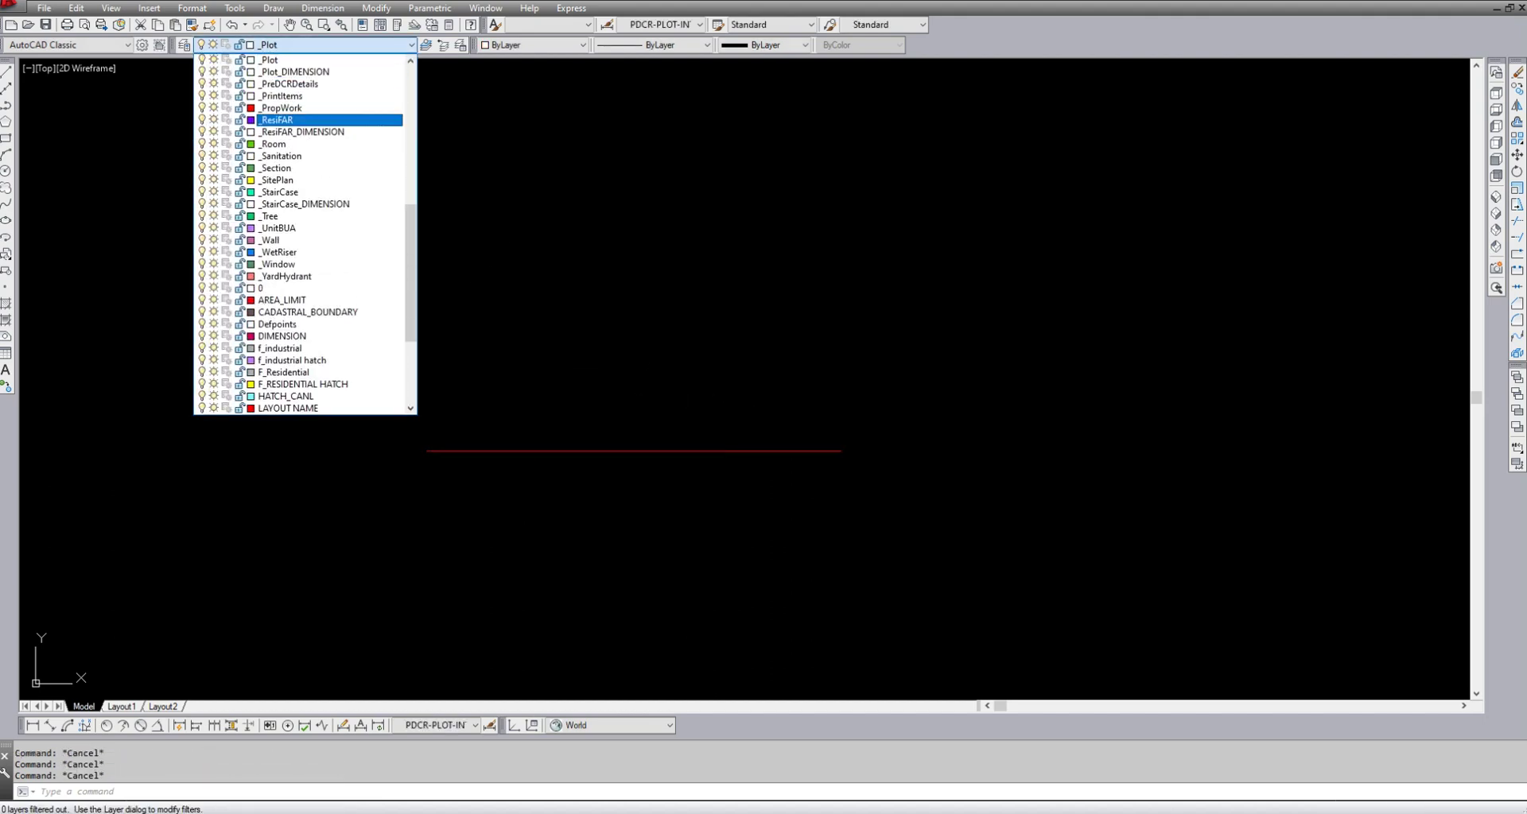
{"action": "left_click", "coordinate": [274, 144]}
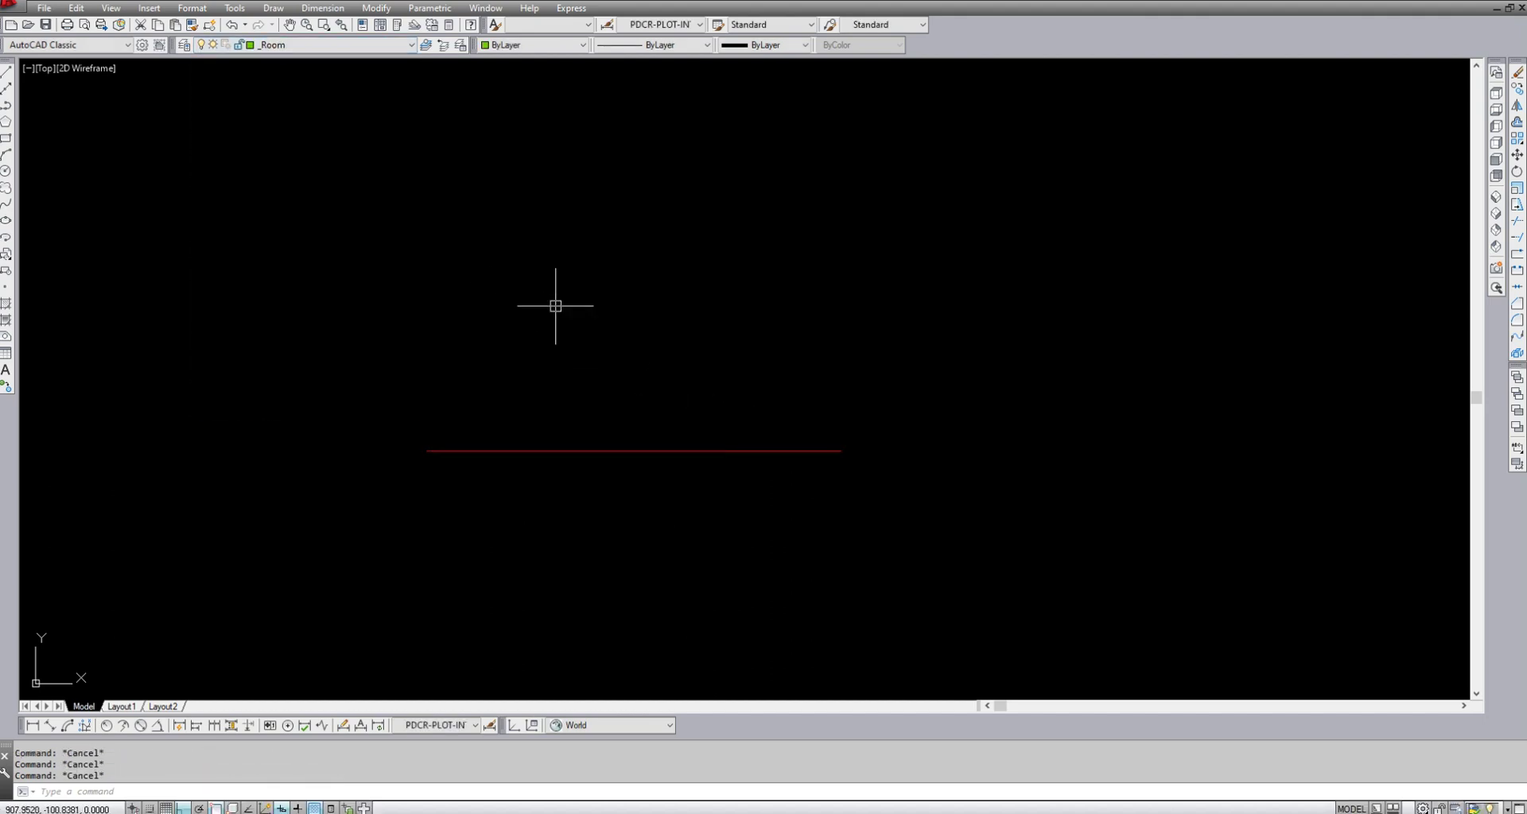
{"action": "type", "text": "l"}
{"action": "key", "text": "Return"}
{"action": "left_click", "coordinate": [427, 450]}
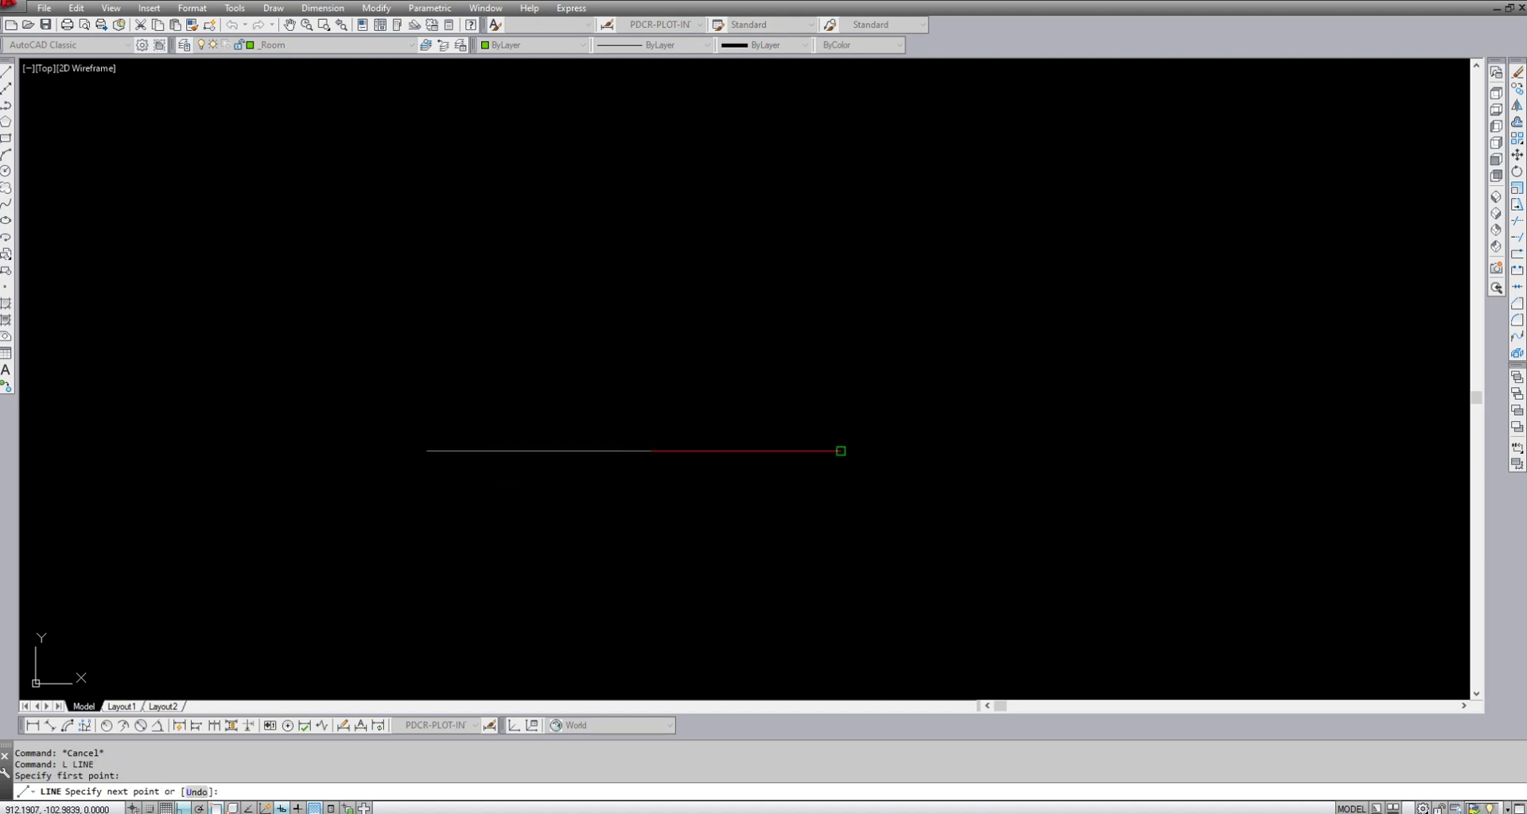
{"action": "left_click", "coordinate": [828, 450]}
{"action": "key", "text": "Return"}
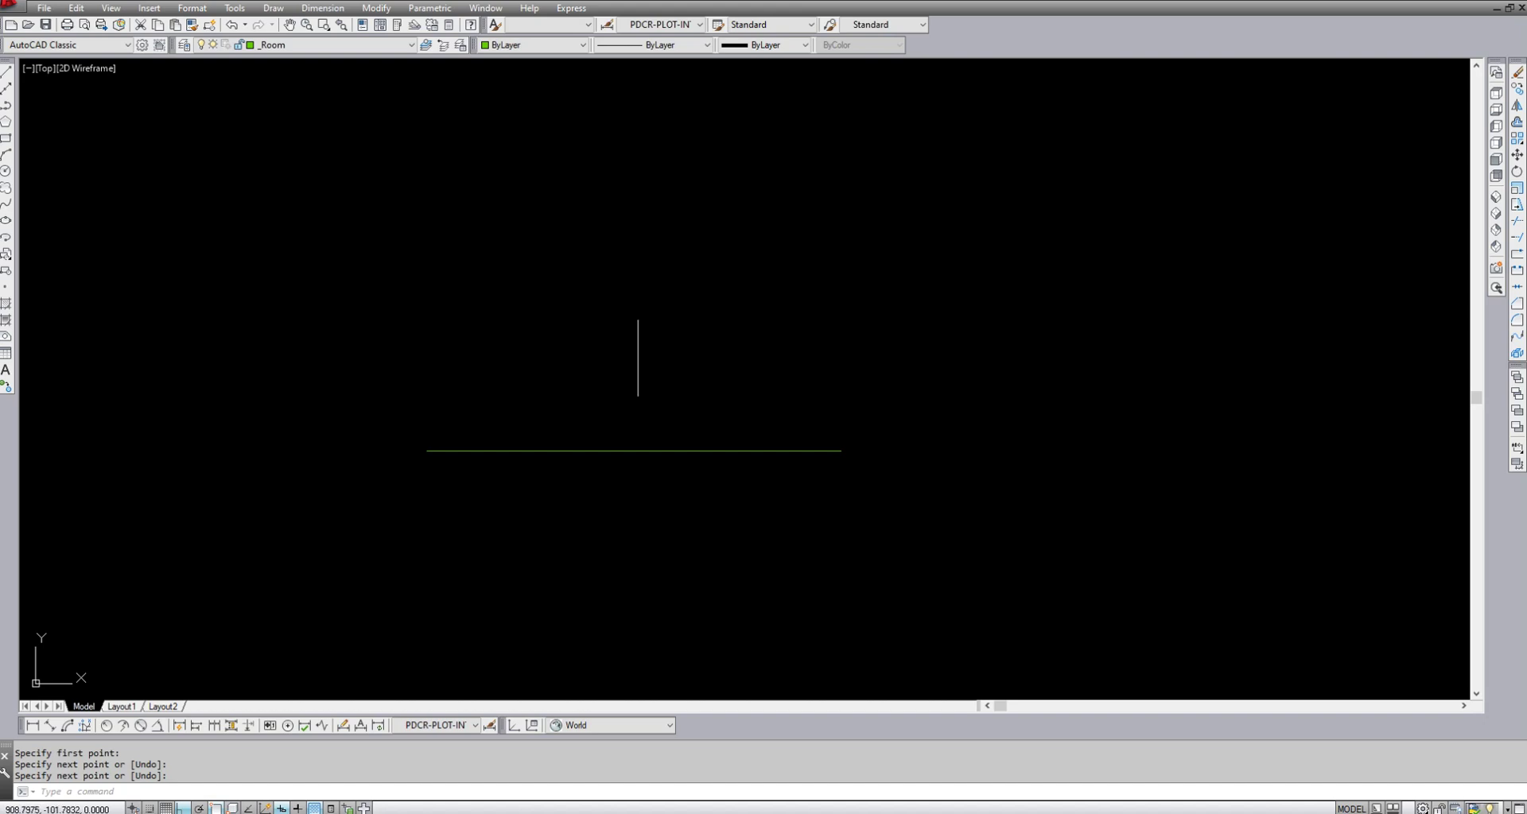
- Select the overlapping green line to check which line lies on top, and clear the selection
{"action": "left_click", "coordinate": [581, 451]}
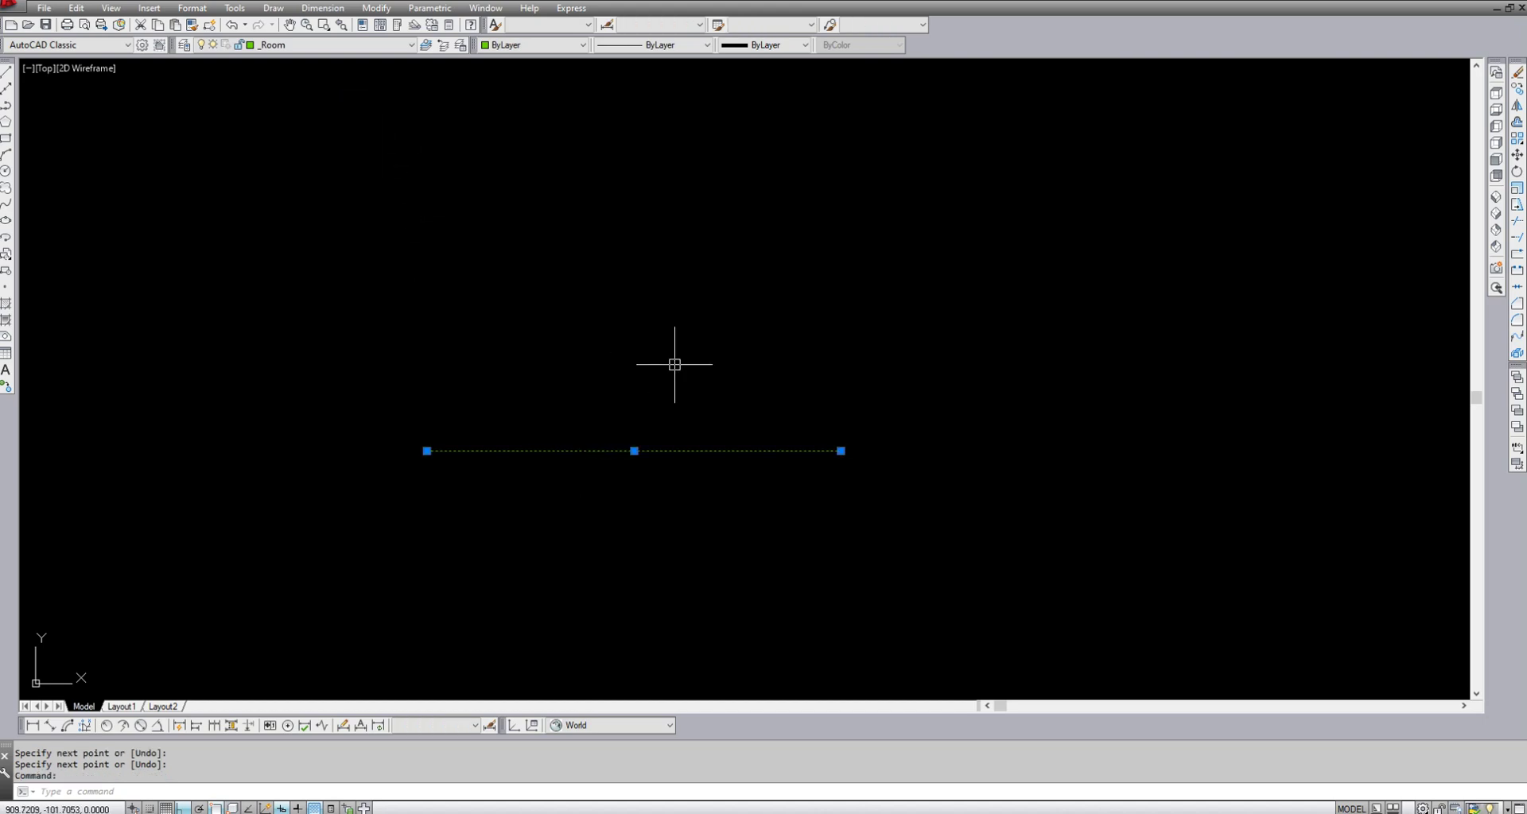
{"action": "key", "text": "Escape"}
{"action": "key", "text": "Escape"}
{"action": "key", "text": "Escape"}
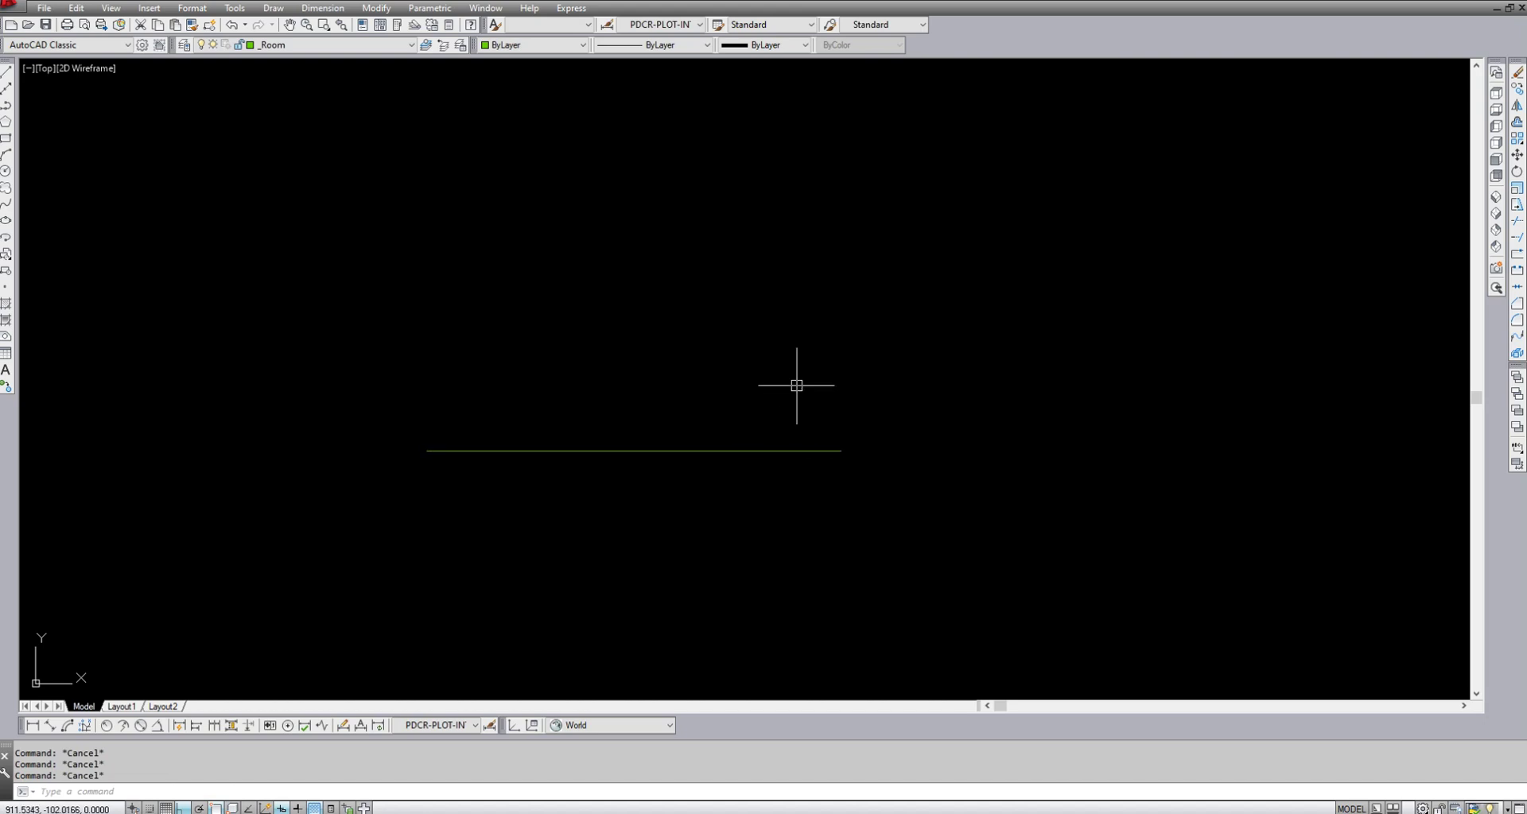
- Send the green line behind the red one using the DRAWORDER command with the Back option
{"action": "type", "text": "DRAWORDER"}
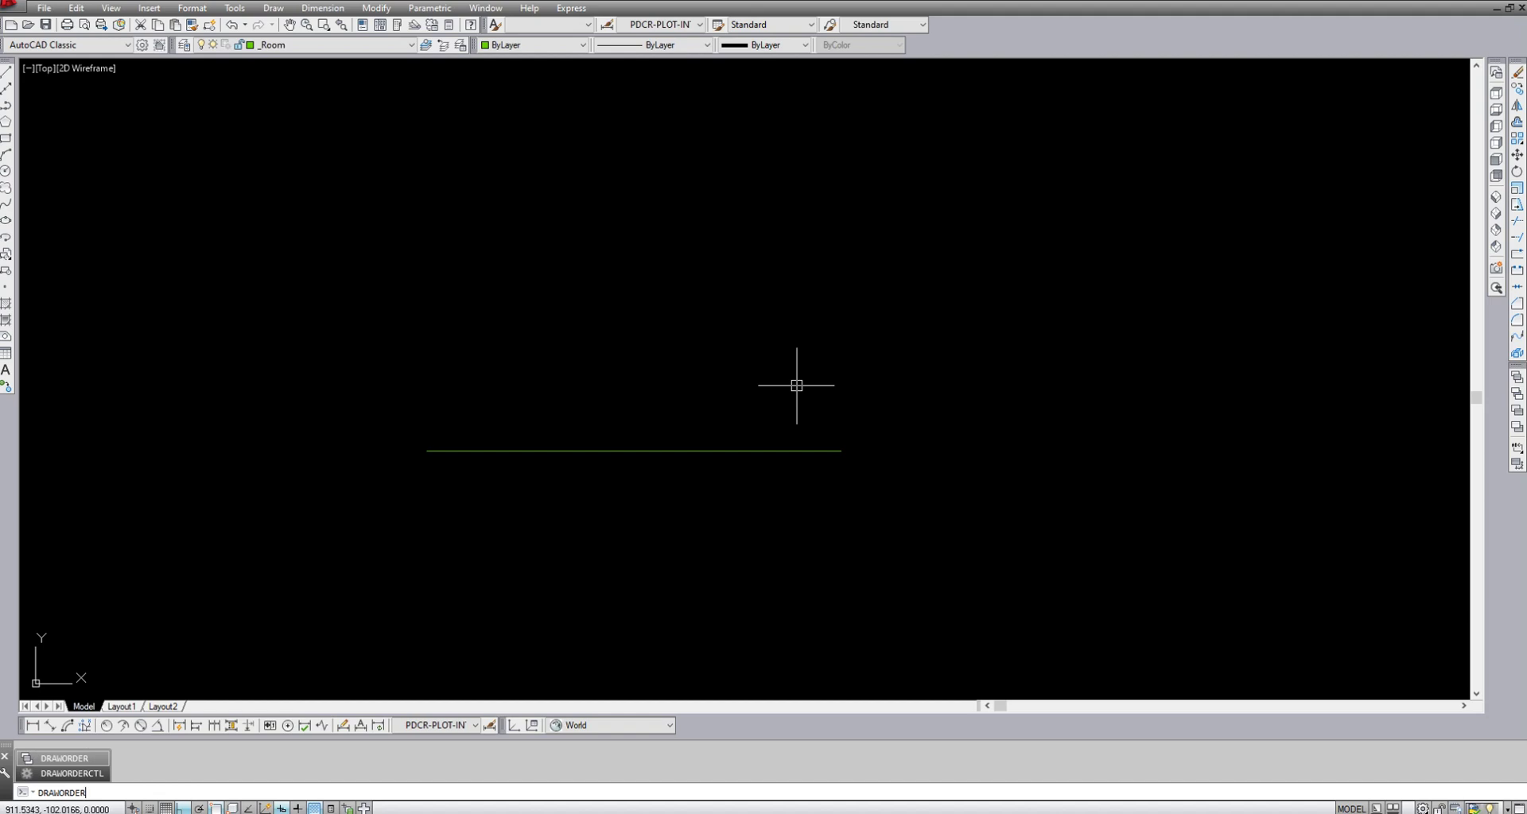
{"action": "key", "text": "Return"}
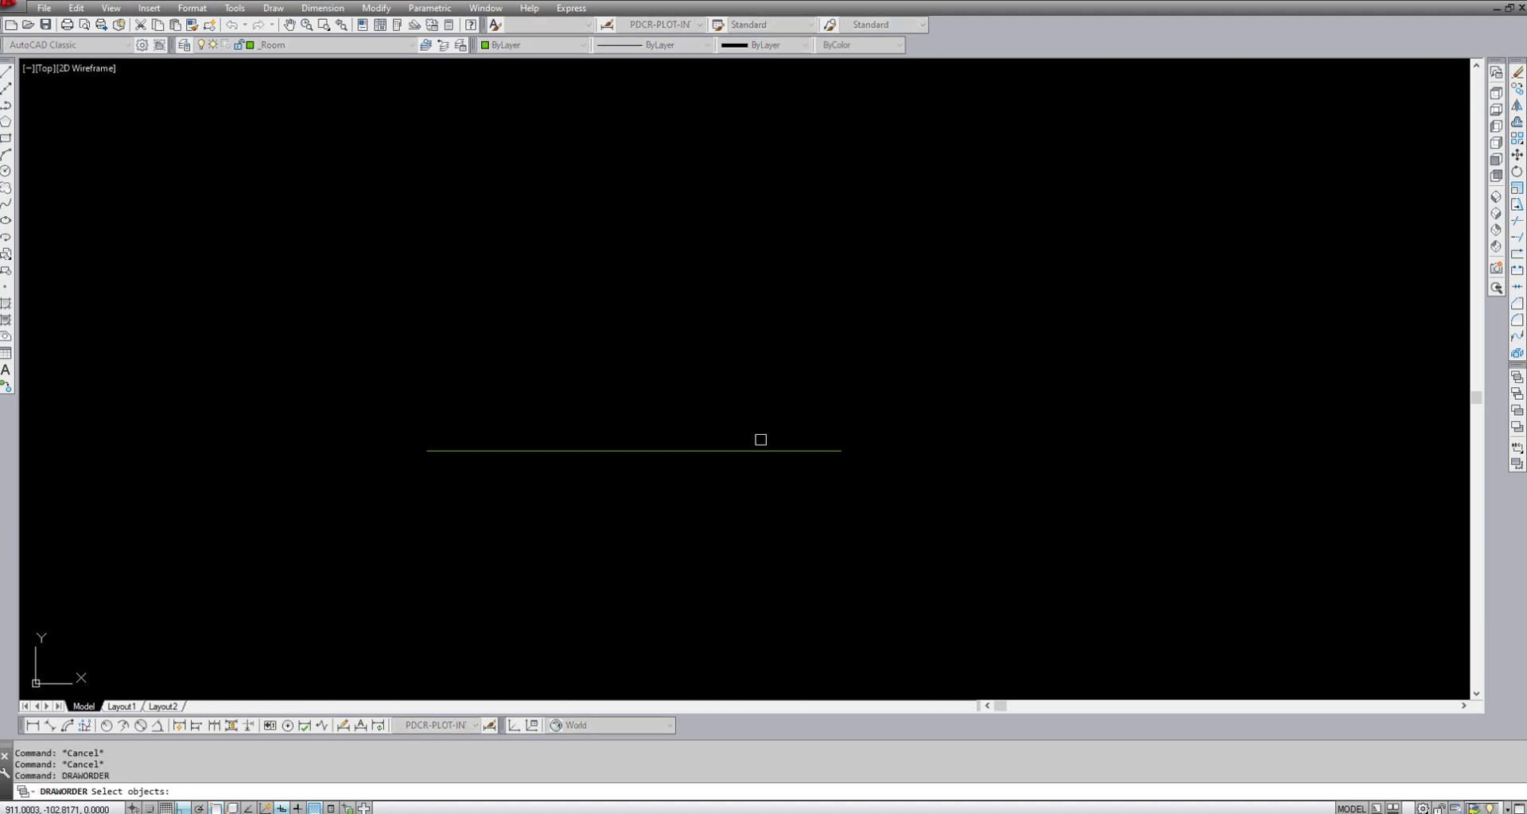
{"action": "left_click", "coordinate": [752, 451]}
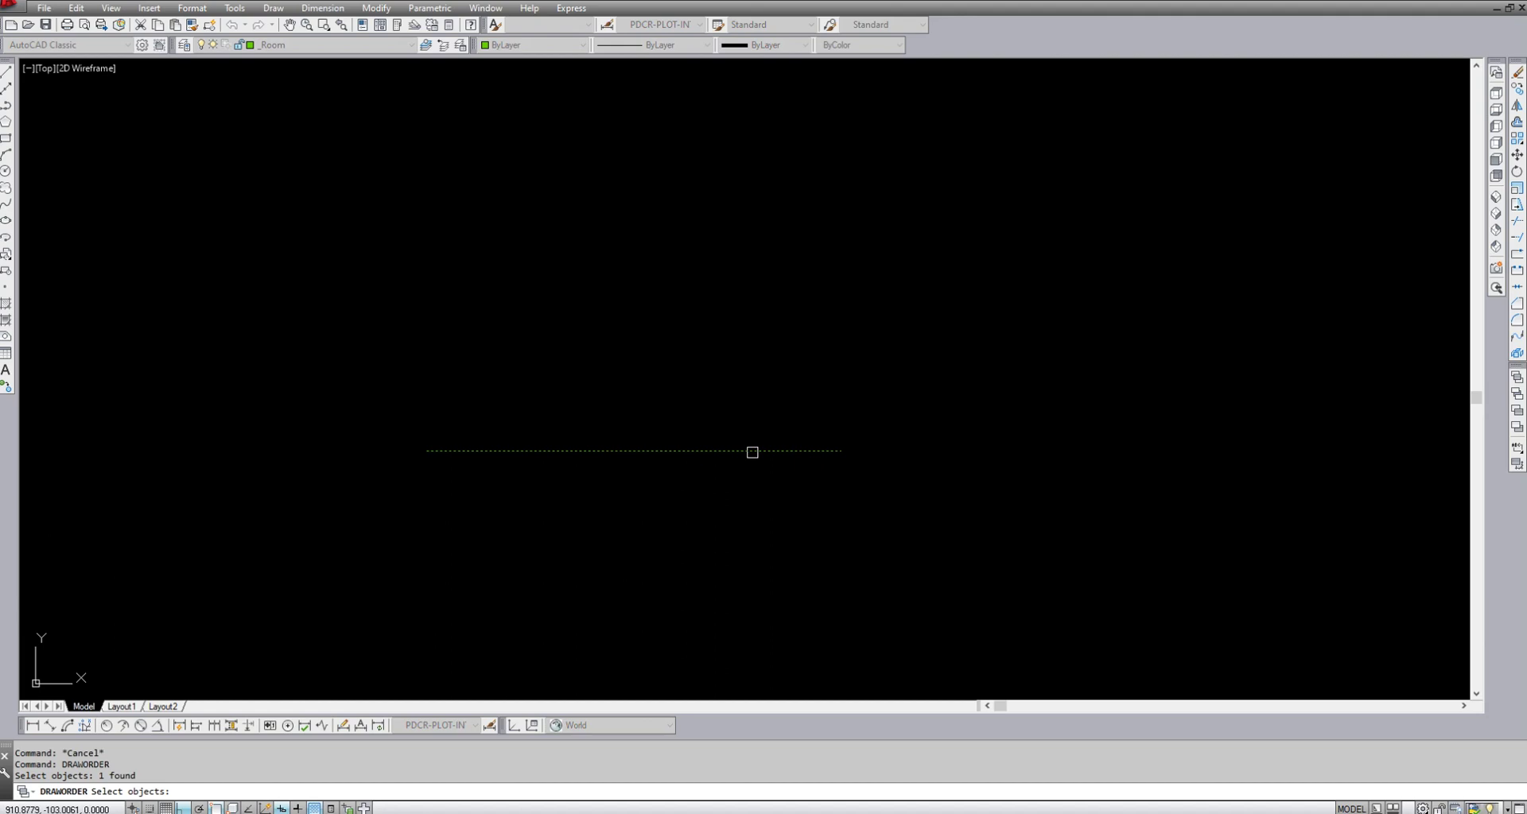
{"action": "key", "text": "Return"}
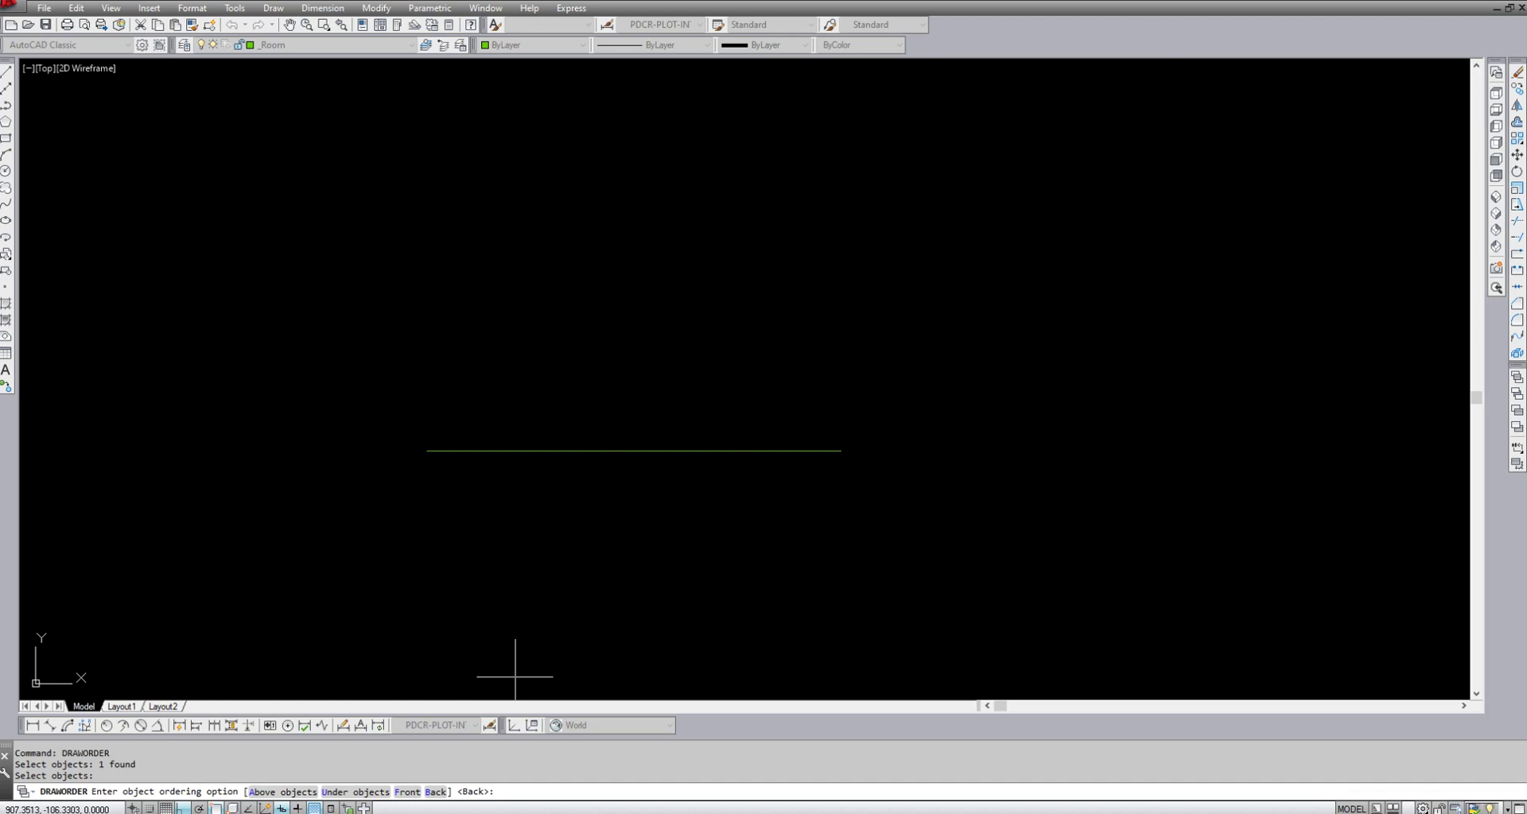
{"action": "type", "text": "B"}
{"action": "key", "text": "Return"}
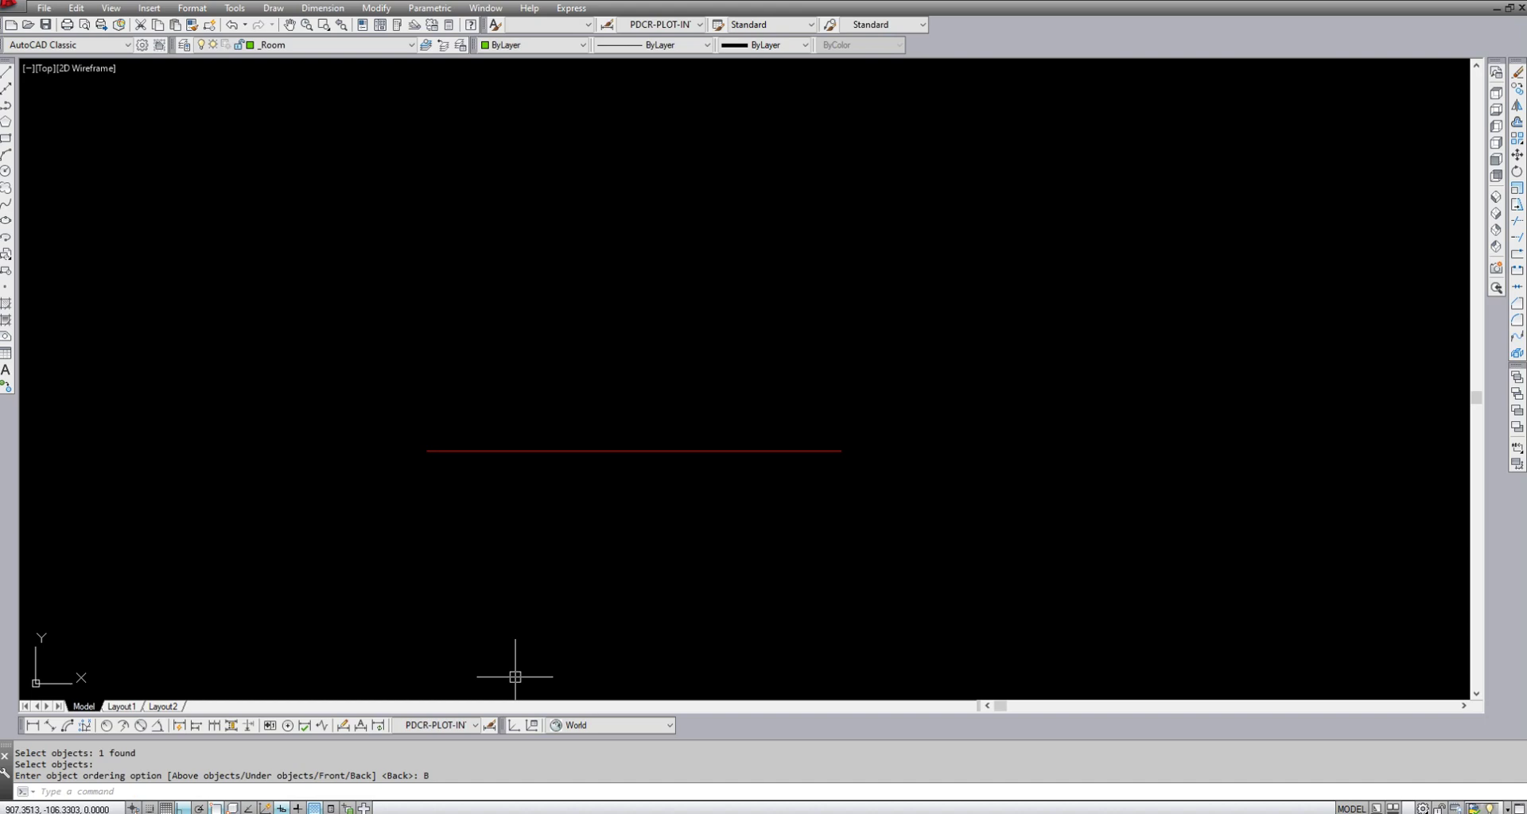
- Check which overlapping line is on top, then send the red line behind the green one using DRAWORDER with the Back option
{"action": "left_click", "coordinate": [659, 453]}
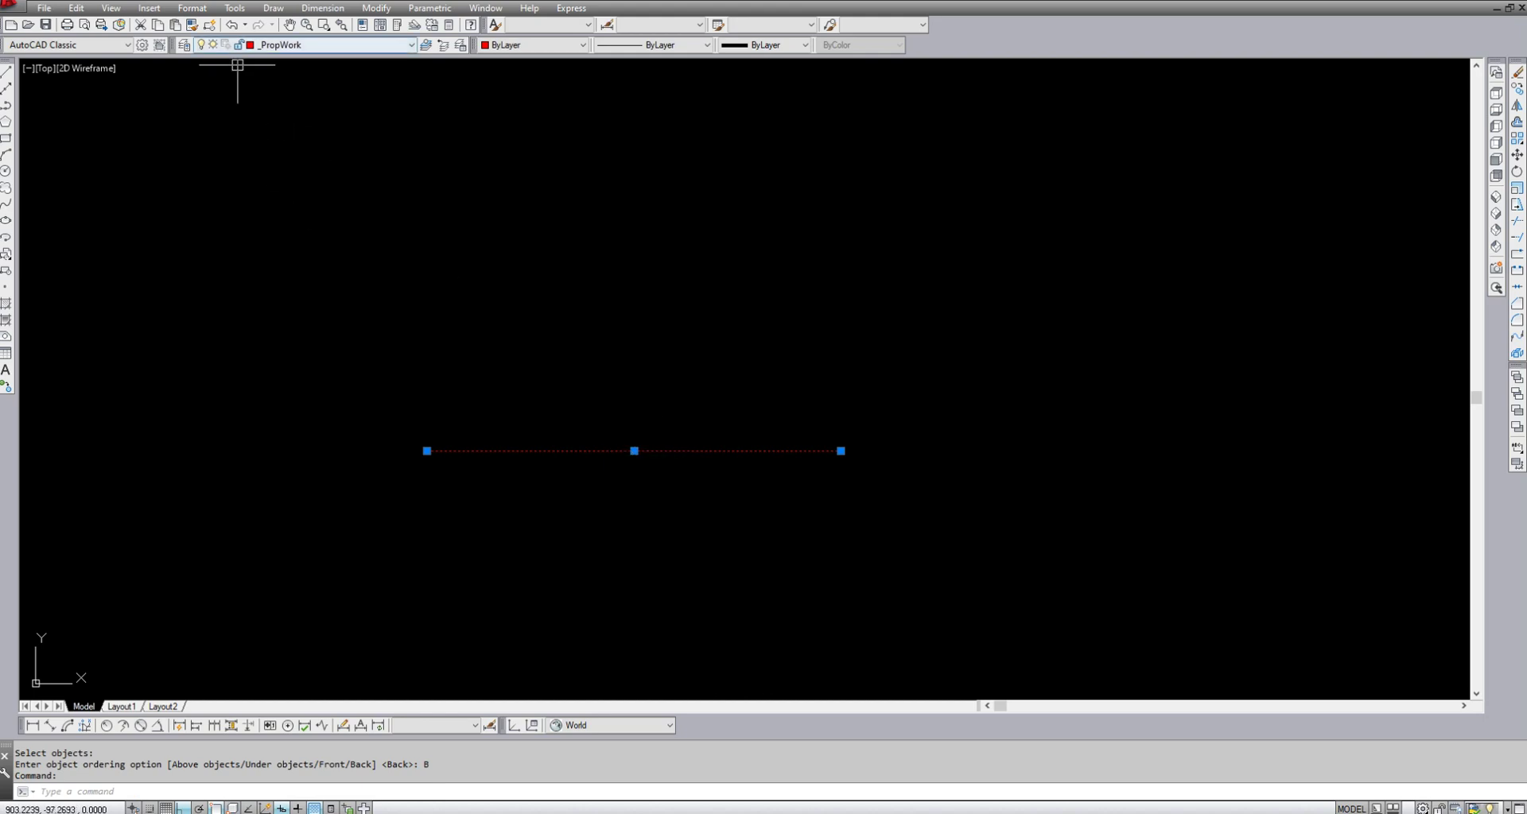
{"action": "key", "text": "Escape"}
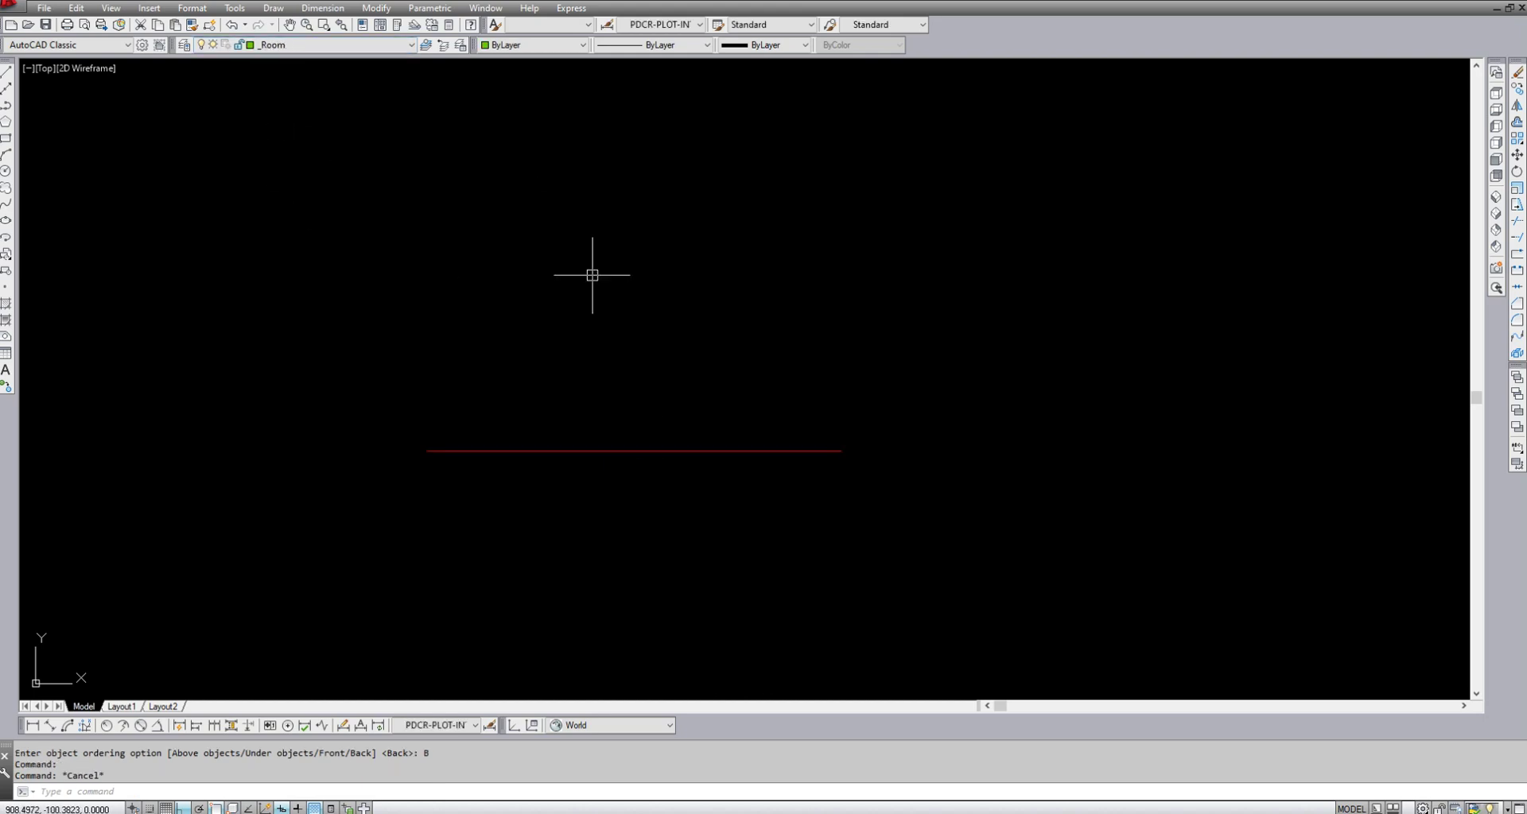
{"action": "type", "text": "dr"}
{"action": "key", "text": "Return"}
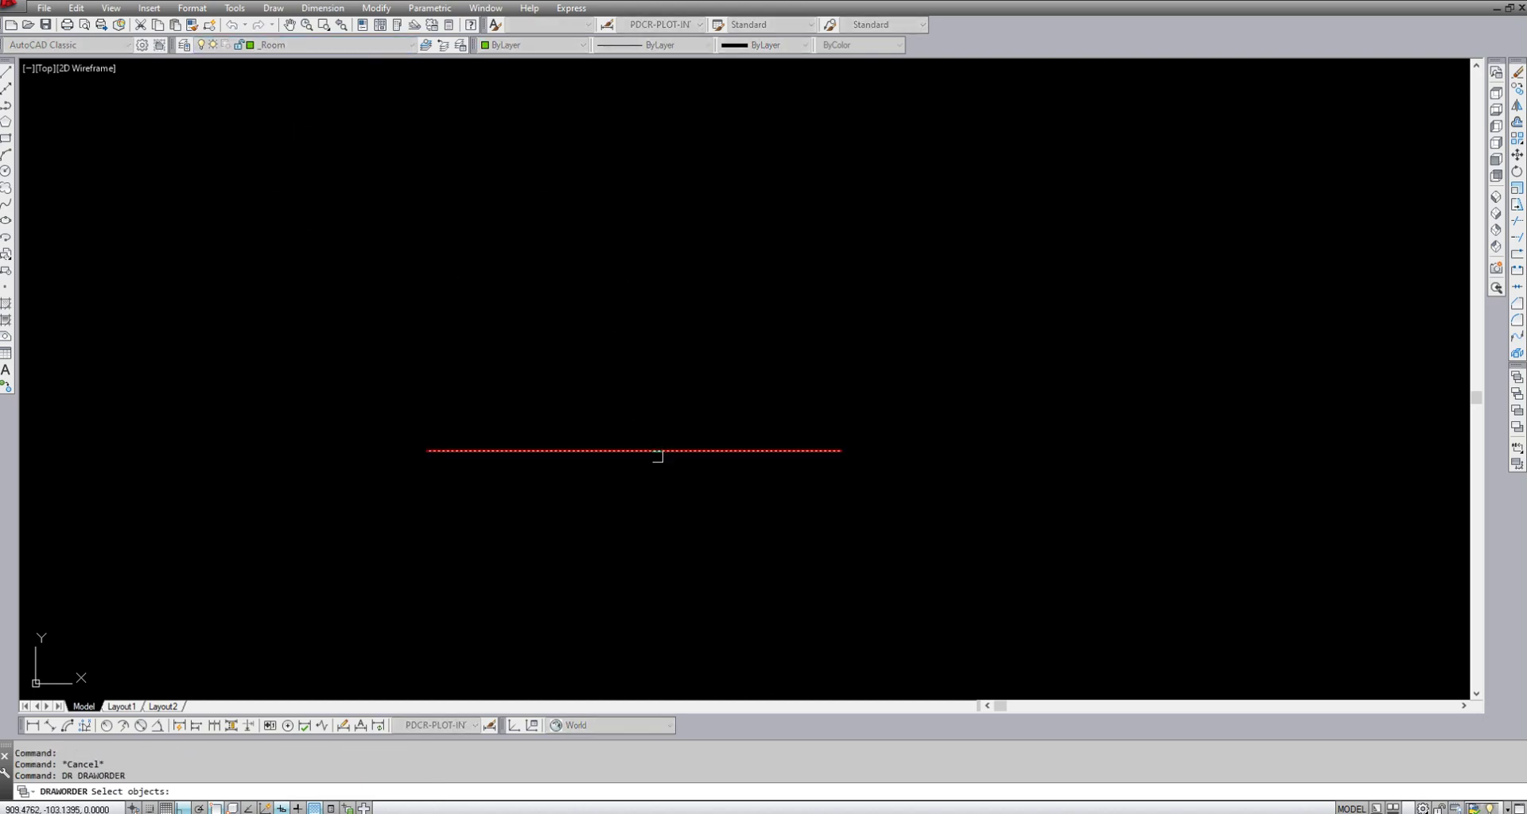
{"action": "left_click", "coordinate": [645, 451]}
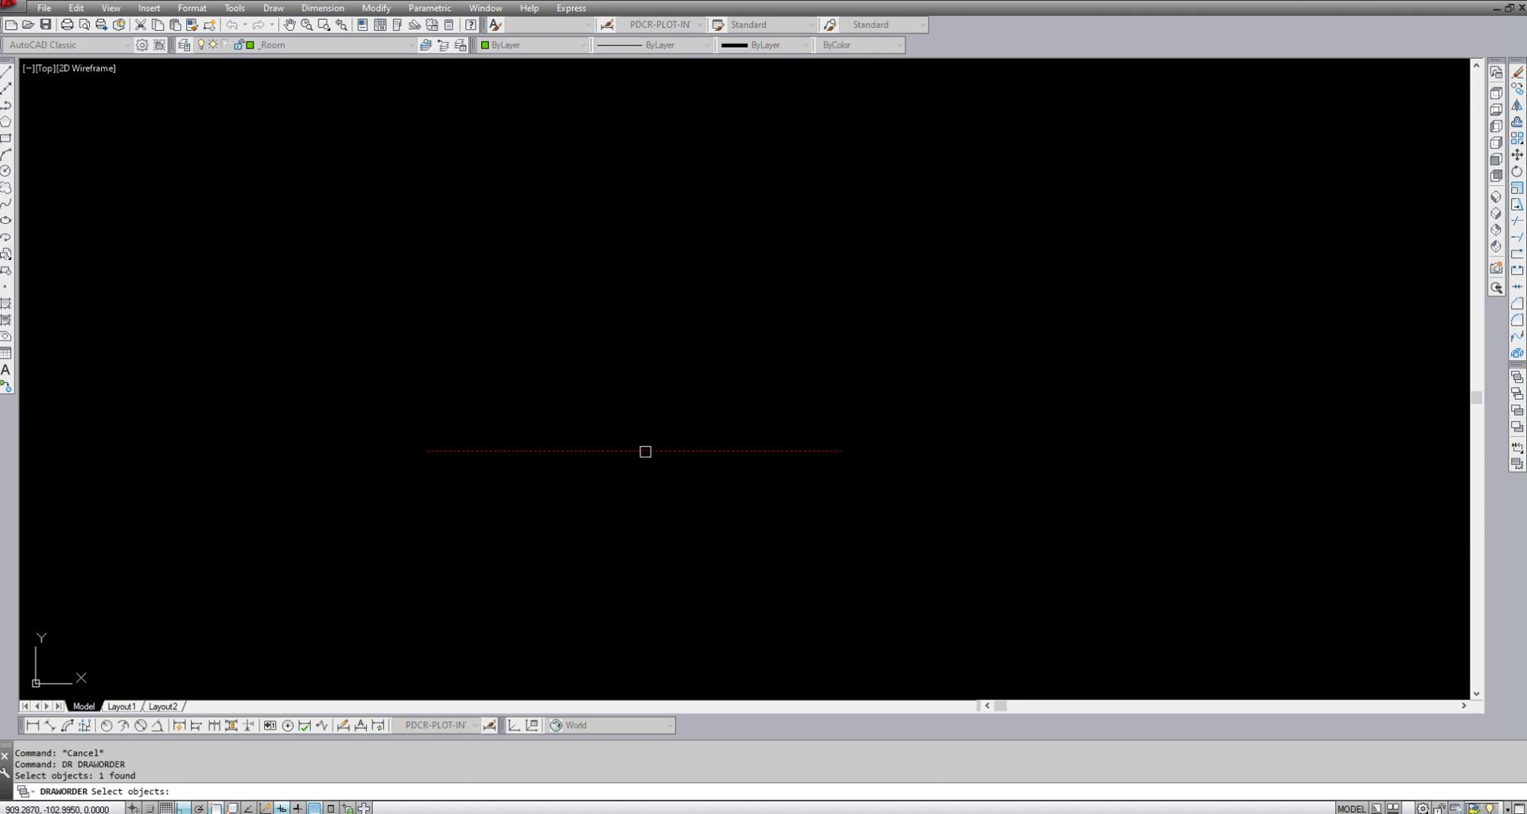
{"action": "key", "text": "Return"}
{"action": "type", "text": "B"}
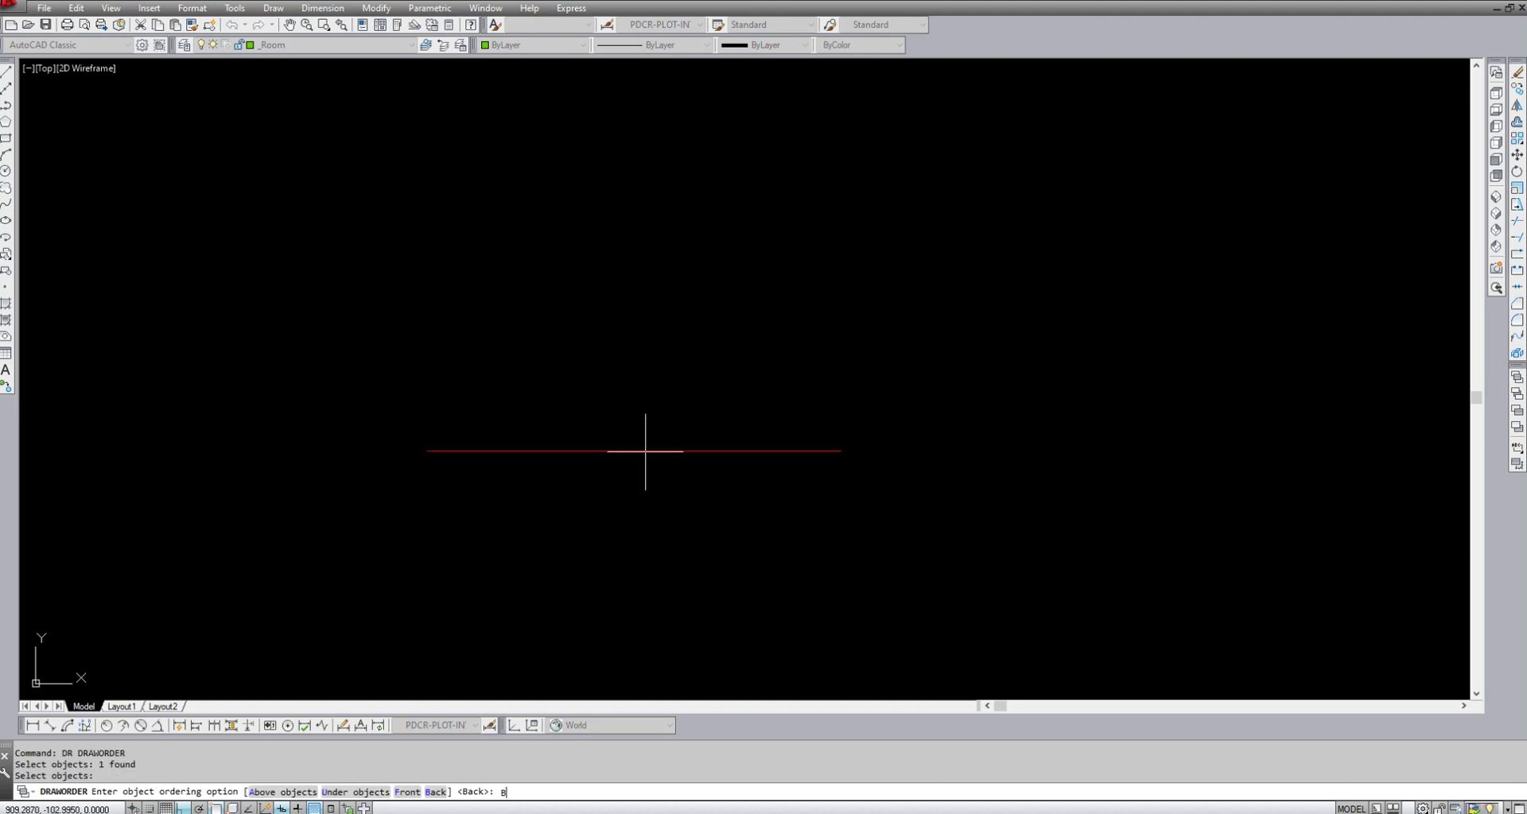
{"action": "key", "text": "Return"}
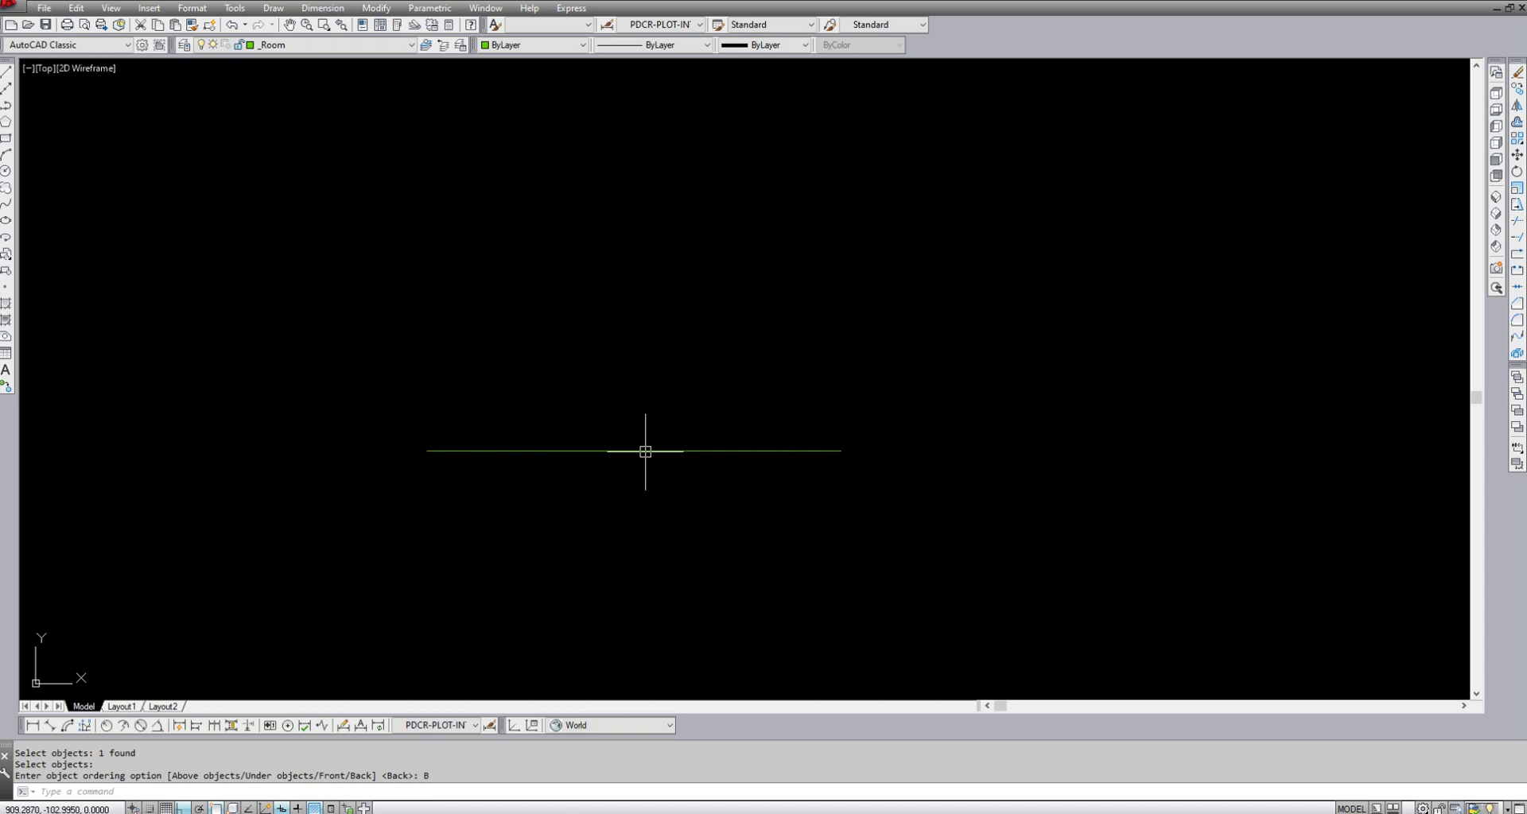
- Erase both overlapping demonstration lines together
{"action": "left_click", "coordinate": [734, 543]}
{"action": "left_click", "coordinate": [541, 368]}
{"action": "type", "text": "E"}
{"action": "key", "text": "Return"}
- In the ground floor plan, send the outer wall line between windows W1 and W3 to the back with DRAWORDER
{"action": "scroll", "coordinate": [541, 368], "scroll_direction": "down", "scroll_amount": 5}
{"action": "scroll", "coordinate": [375, 453], "scroll_direction": "down", "scroll_amount": 6}
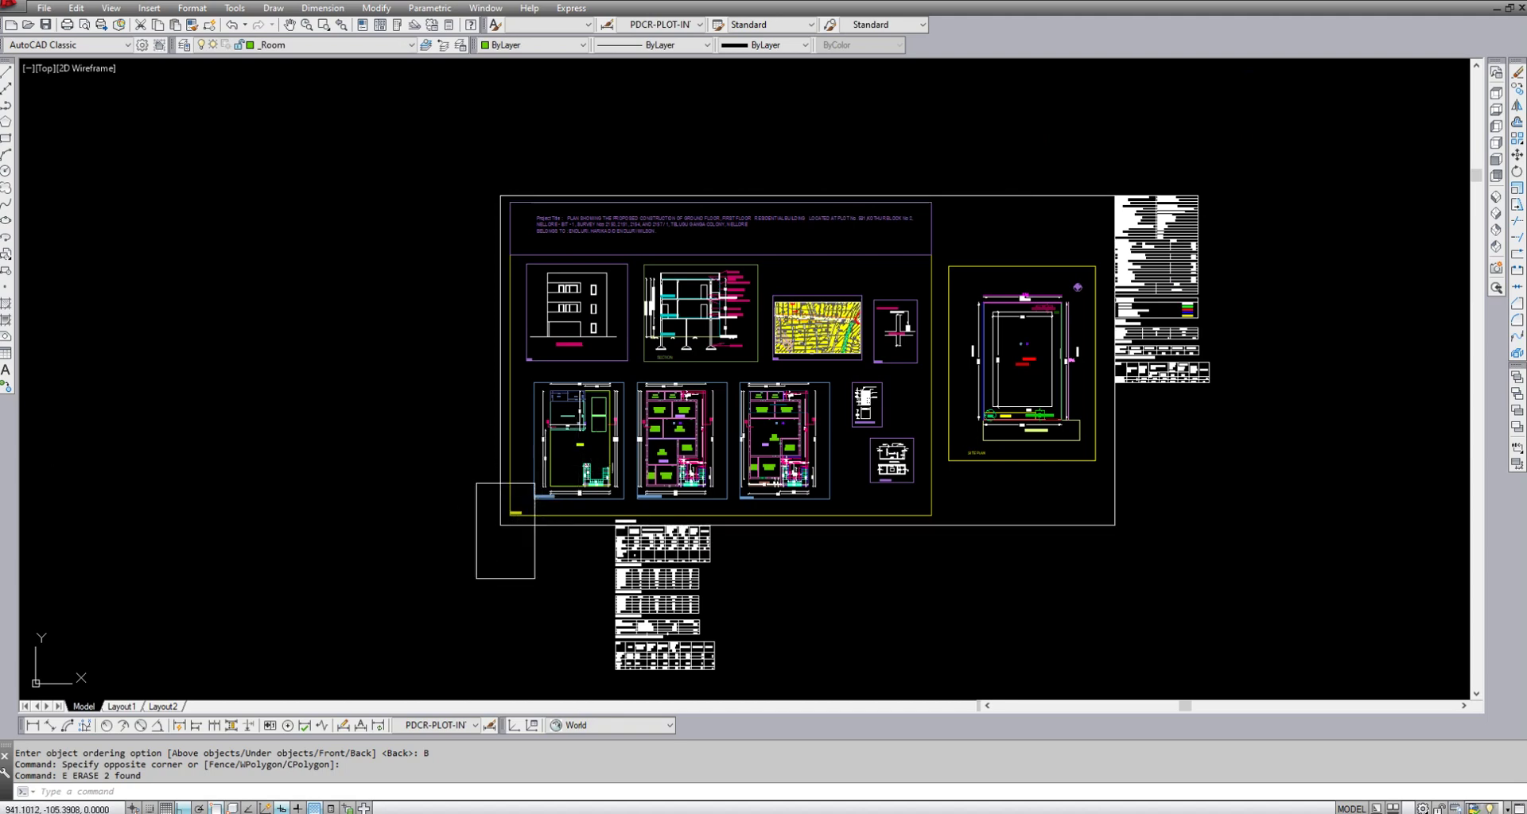
{"action": "scroll", "coordinate": [648, 439], "scroll_direction": "up", "scroll_amount": 8}
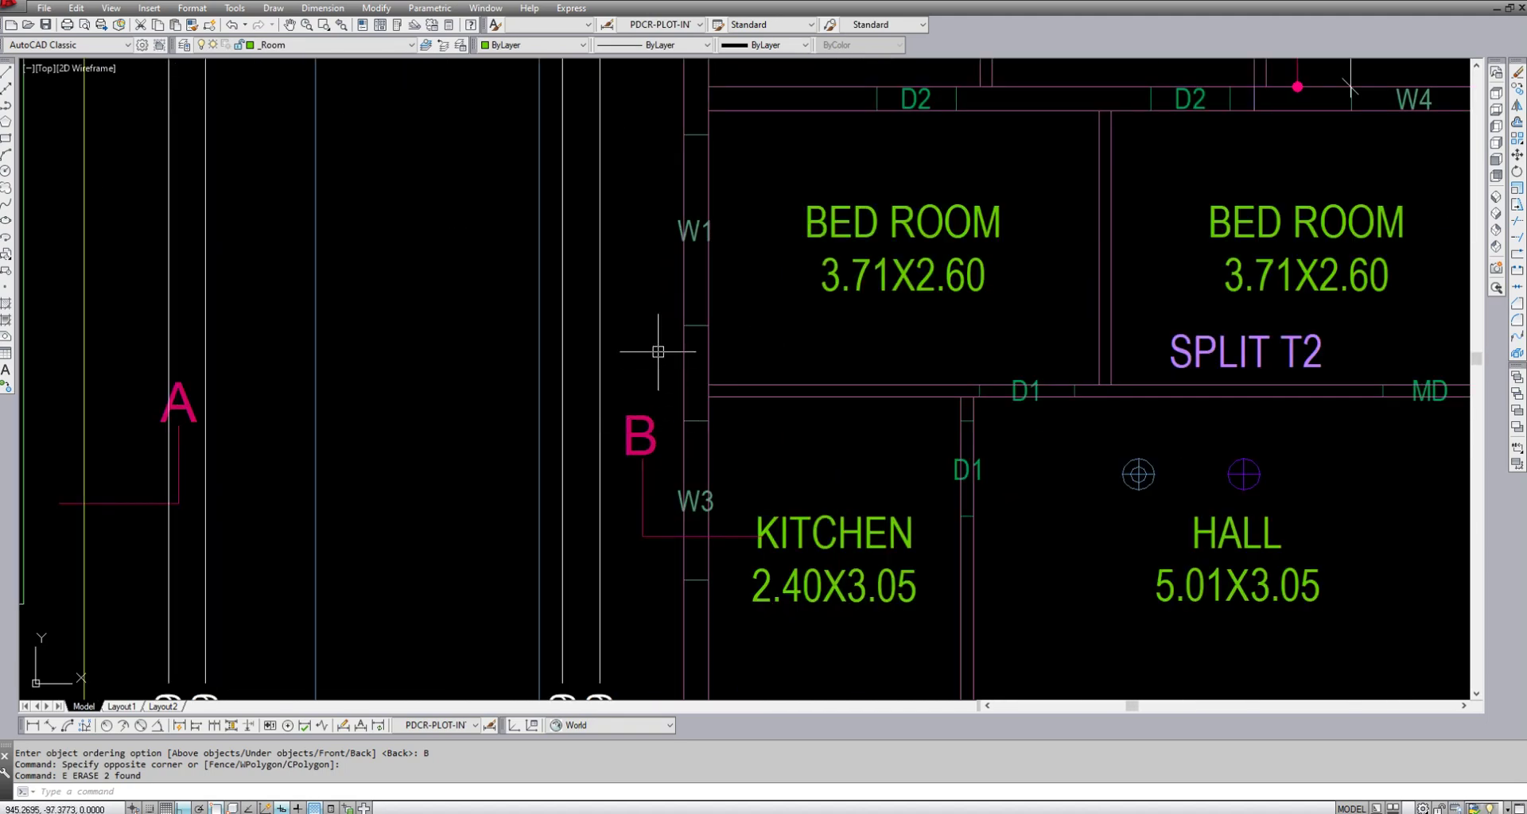
{"action": "type", "text": "dr"}
{"action": "key", "text": "Return"}
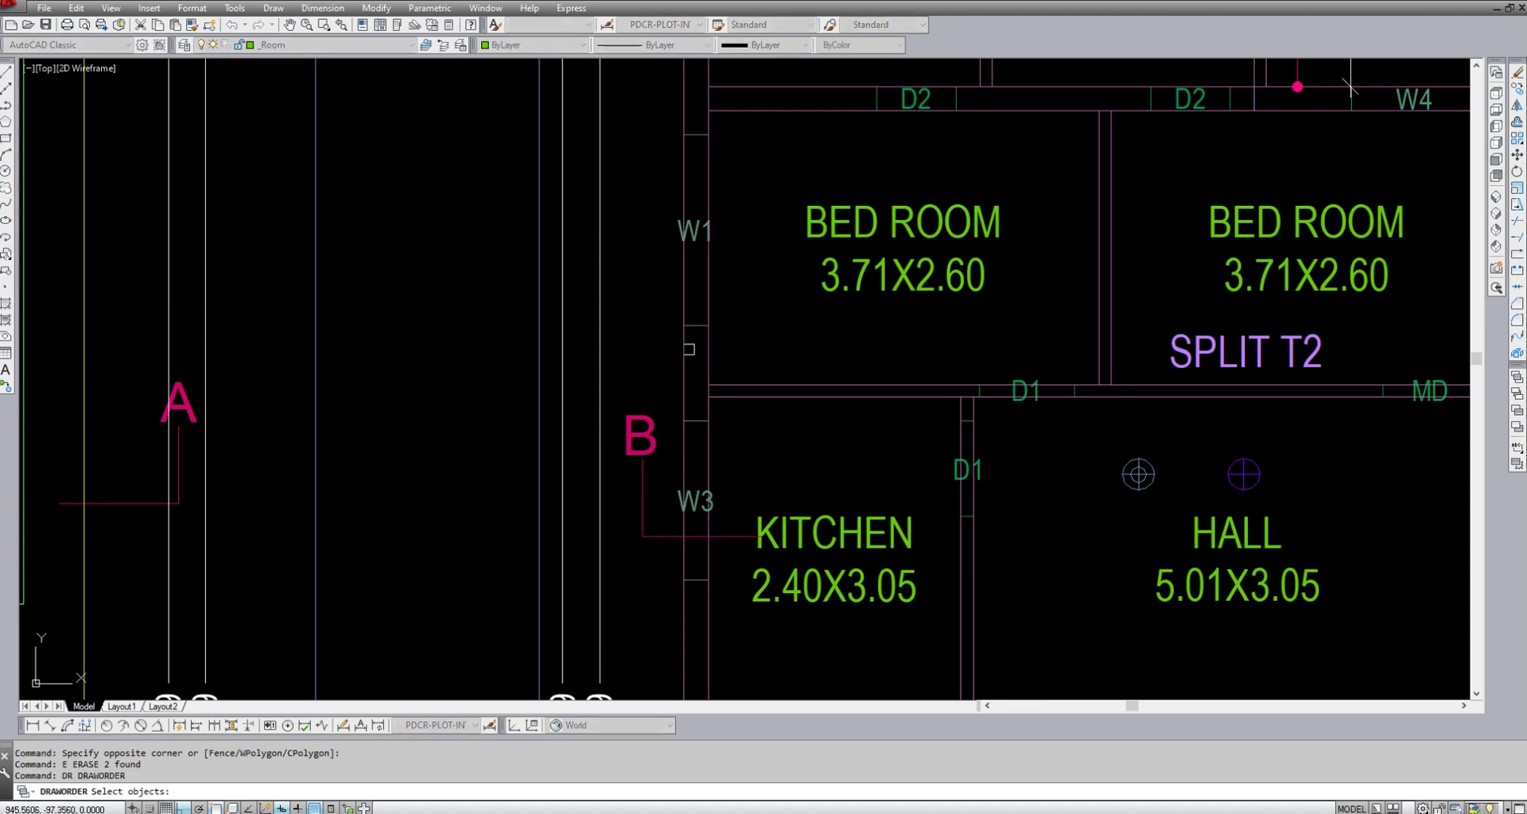
{"action": "left_click", "coordinate": [708, 342]}
{"action": "key", "text": "Return"}
{"action": "type", "text": "B"}
{"action": "key", "text": "Return"}
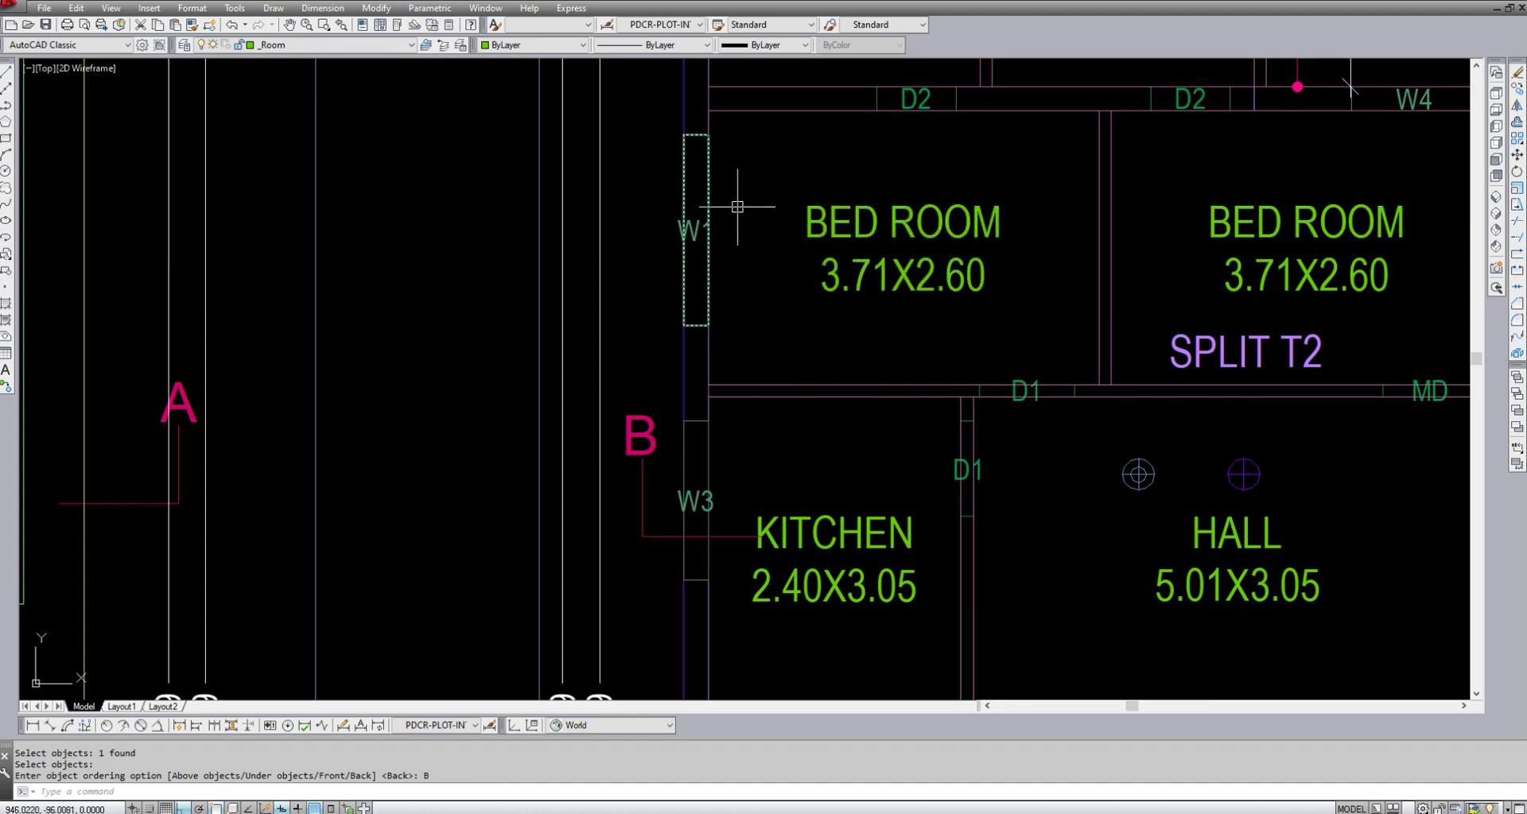
- Send the walls above and below the bedroom and the wall beside the kitchen's D1 door to the back with DRAWORDER
{"action": "type", "text": "DR"}
{"action": "key", "text": "Return"}
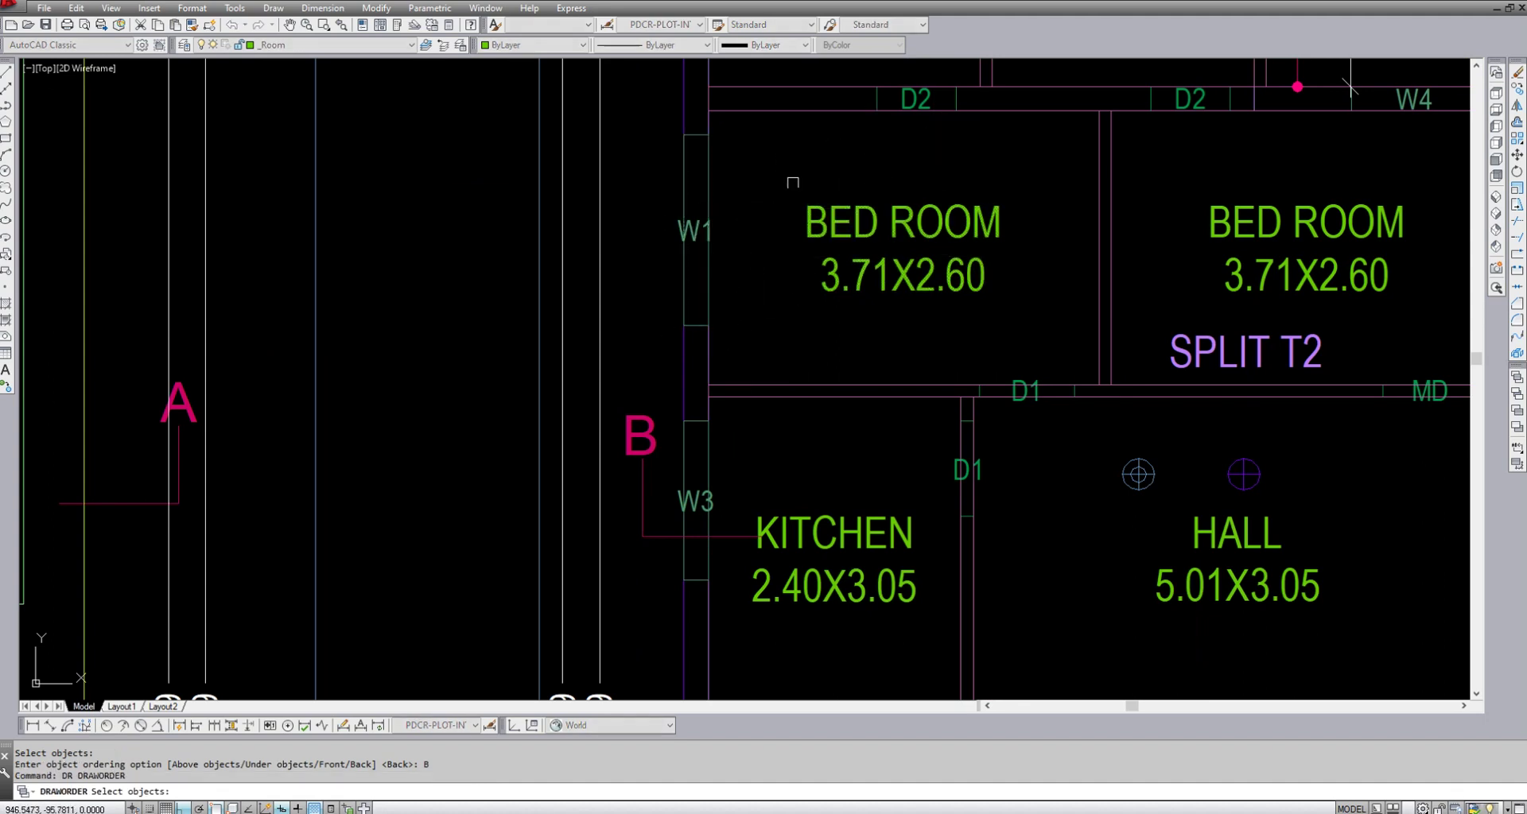
{"action": "left_click", "coordinate": [788, 112]}
{"action": "left_click", "coordinate": [799, 388]}
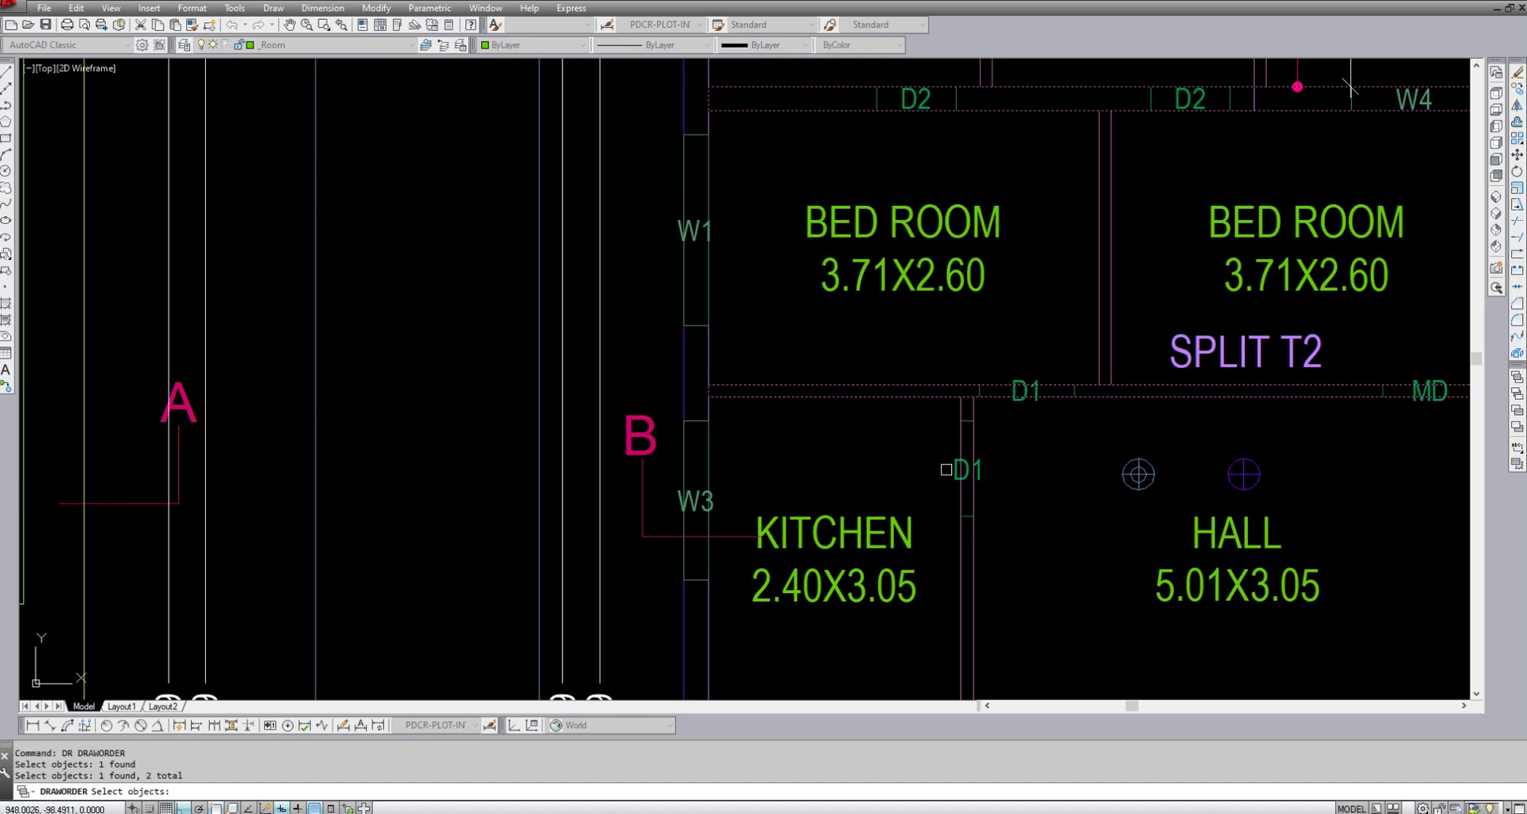
{"action": "left_click", "coordinate": [961, 443]}
{"action": "key", "text": "Return"}
{"action": "type", "text": "B"}
{"action": "key", "text": "Return"}
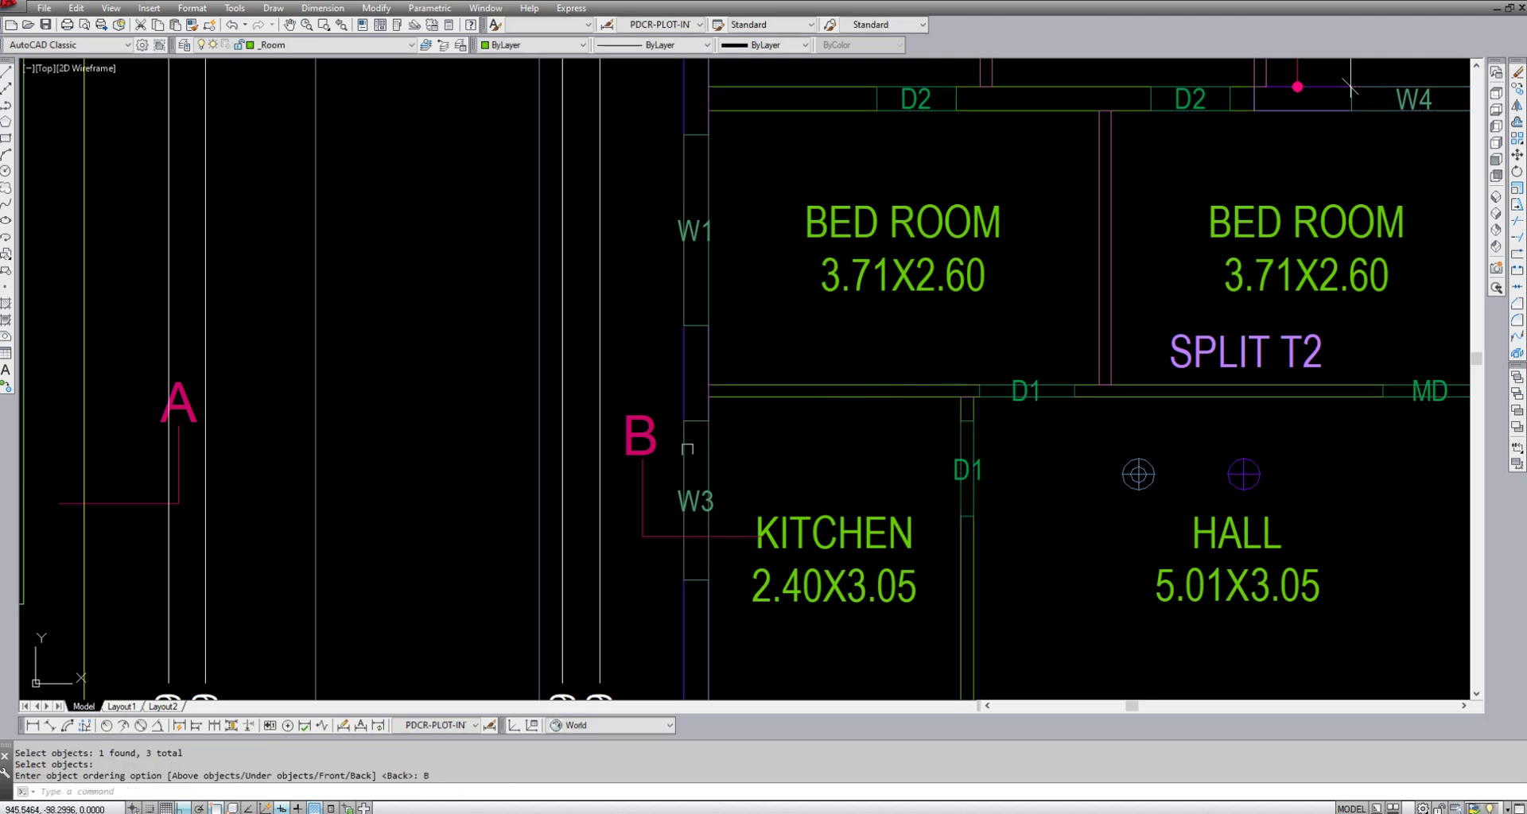
- Select the kitchen and bedroom outlines in turn to check which objects lie on top of the walls, and clear the selection
{"action": "scroll", "coordinate": [688, 450], "scroll_direction": "down", "scroll_amount": 4}
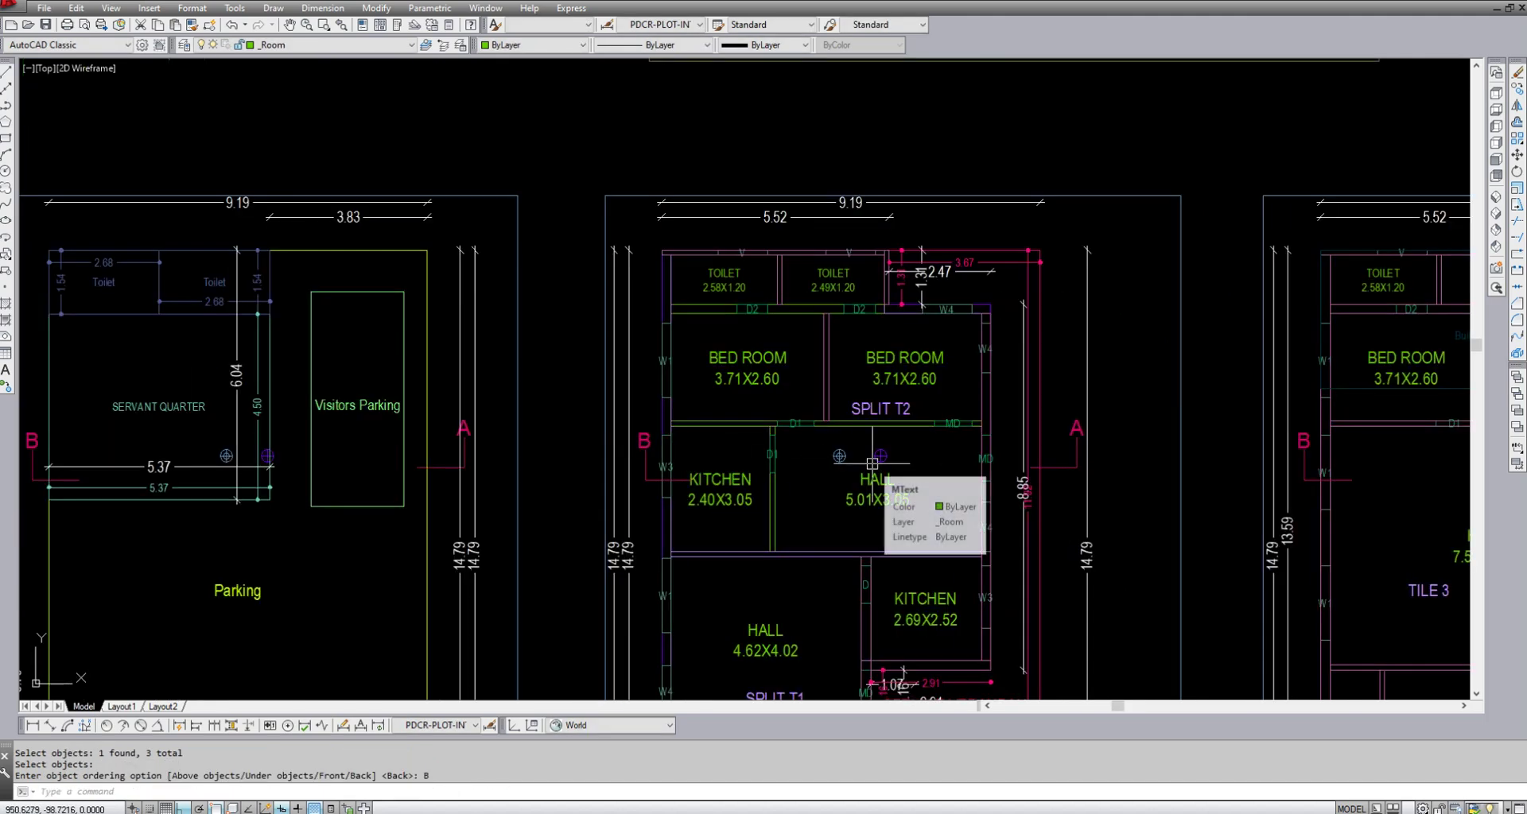
{"action": "scroll", "coordinate": [727, 429], "scroll_direction": "up", "scroll_amount": 2}
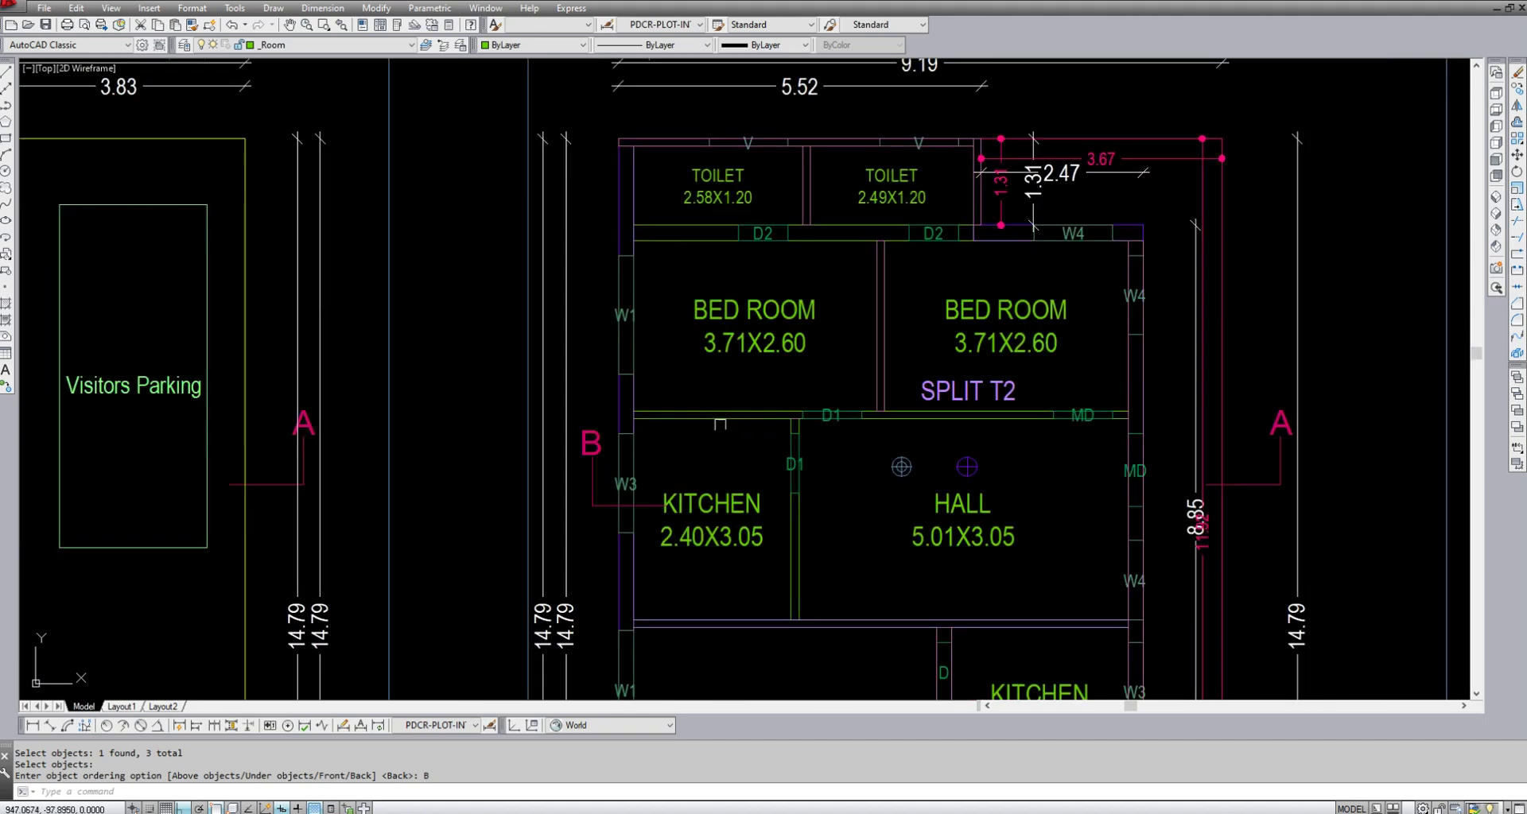
{"action": "left_click", "coordinate": [720, 419]}
{"action": "scroll", "coordinate": [716, 416], "scroll_direction": "up", "scroll_amount": 4}
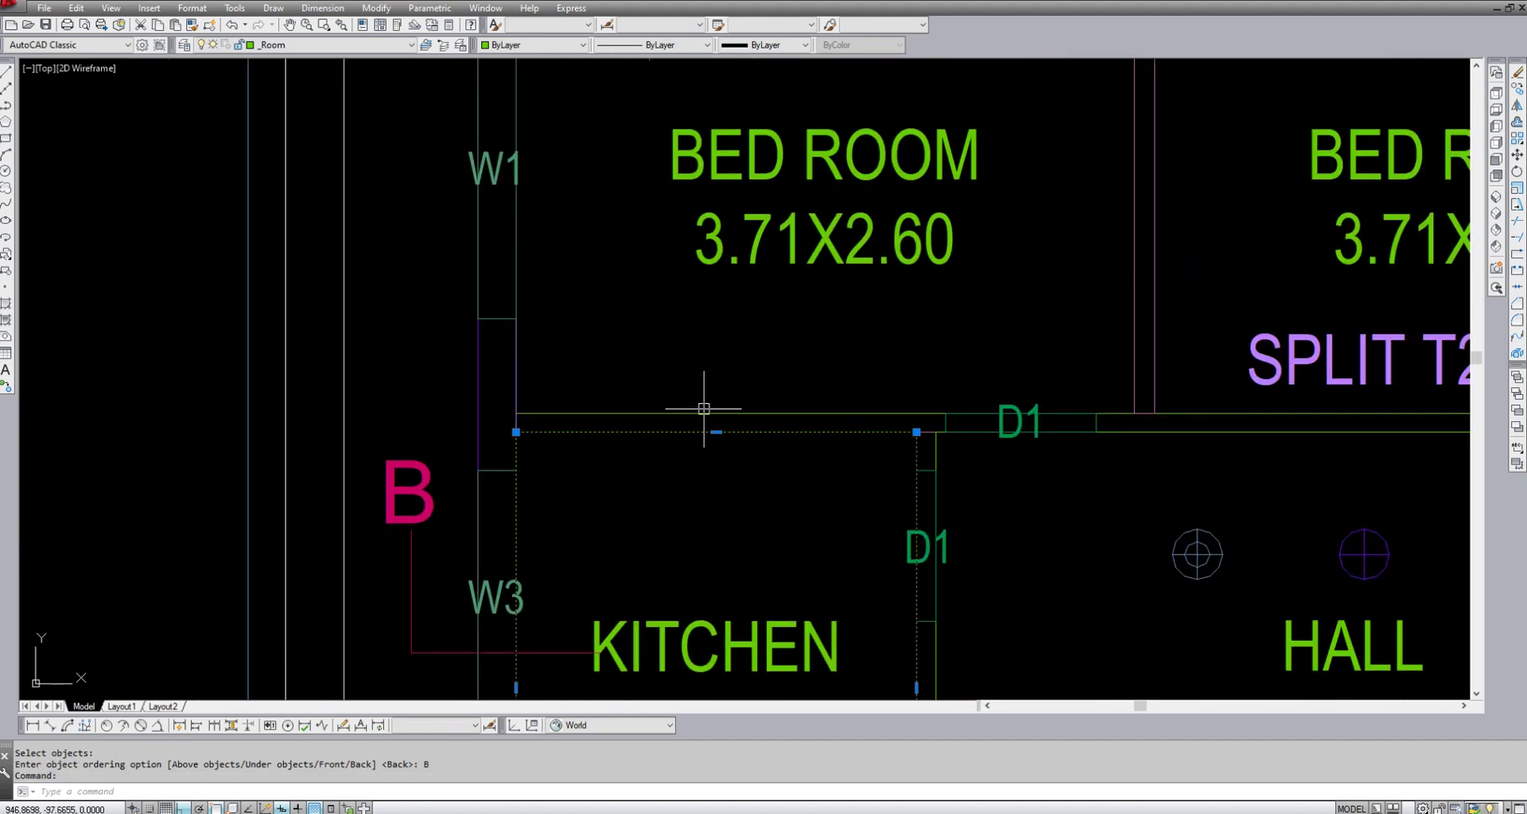
{"action": "key", "text": "Escape"}
{"action": "left_click", "coordinate": [688, 411]}
{"action": "scroll", "coordinate": [739, 397], "scroll_direction": "down", "scroll_amount": 4}
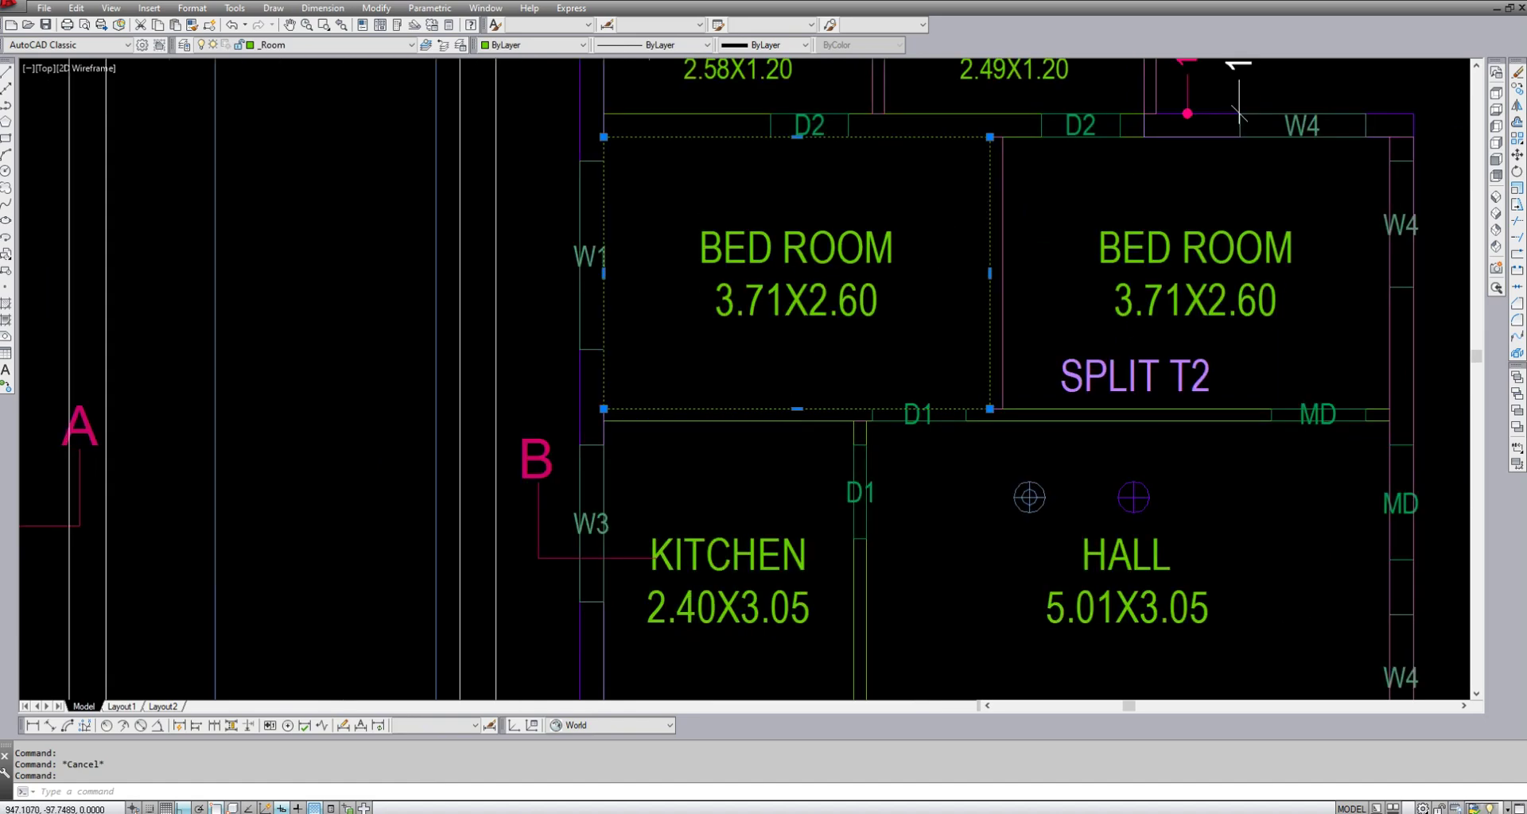
{"action": "key", "text": "Escape"}
{"action": "key", "text": "Escape"}
- Use Quick Select on the entire drawing to select all objects whose Layer equals _Wall
{"action": "scroll", "coordinate": [939, 353], "scroll_direction": "down", "scroll_amount": 4}
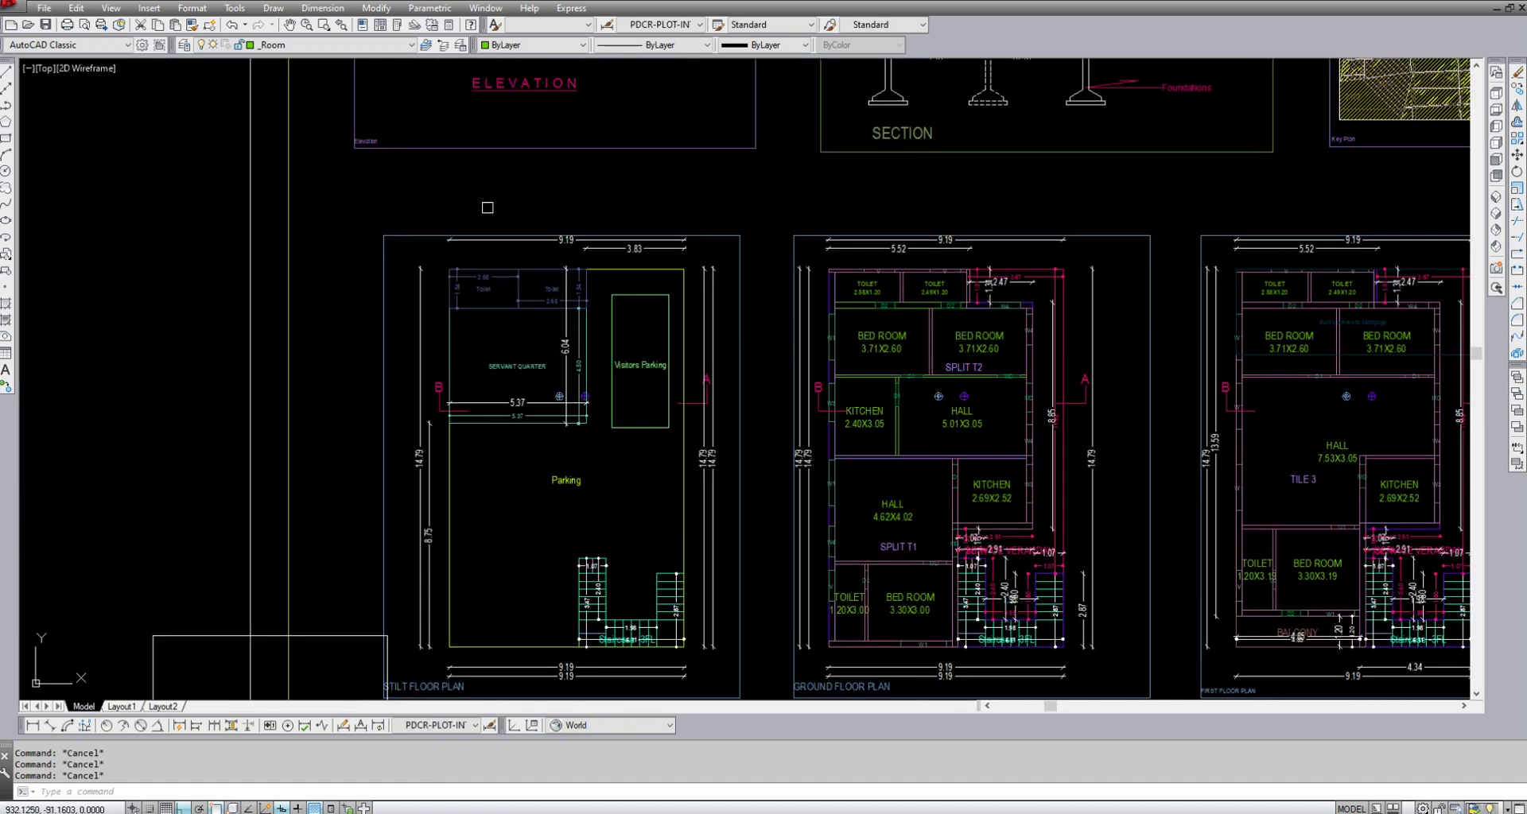
{"action": "left_click", "coordinate": [234, 8]}
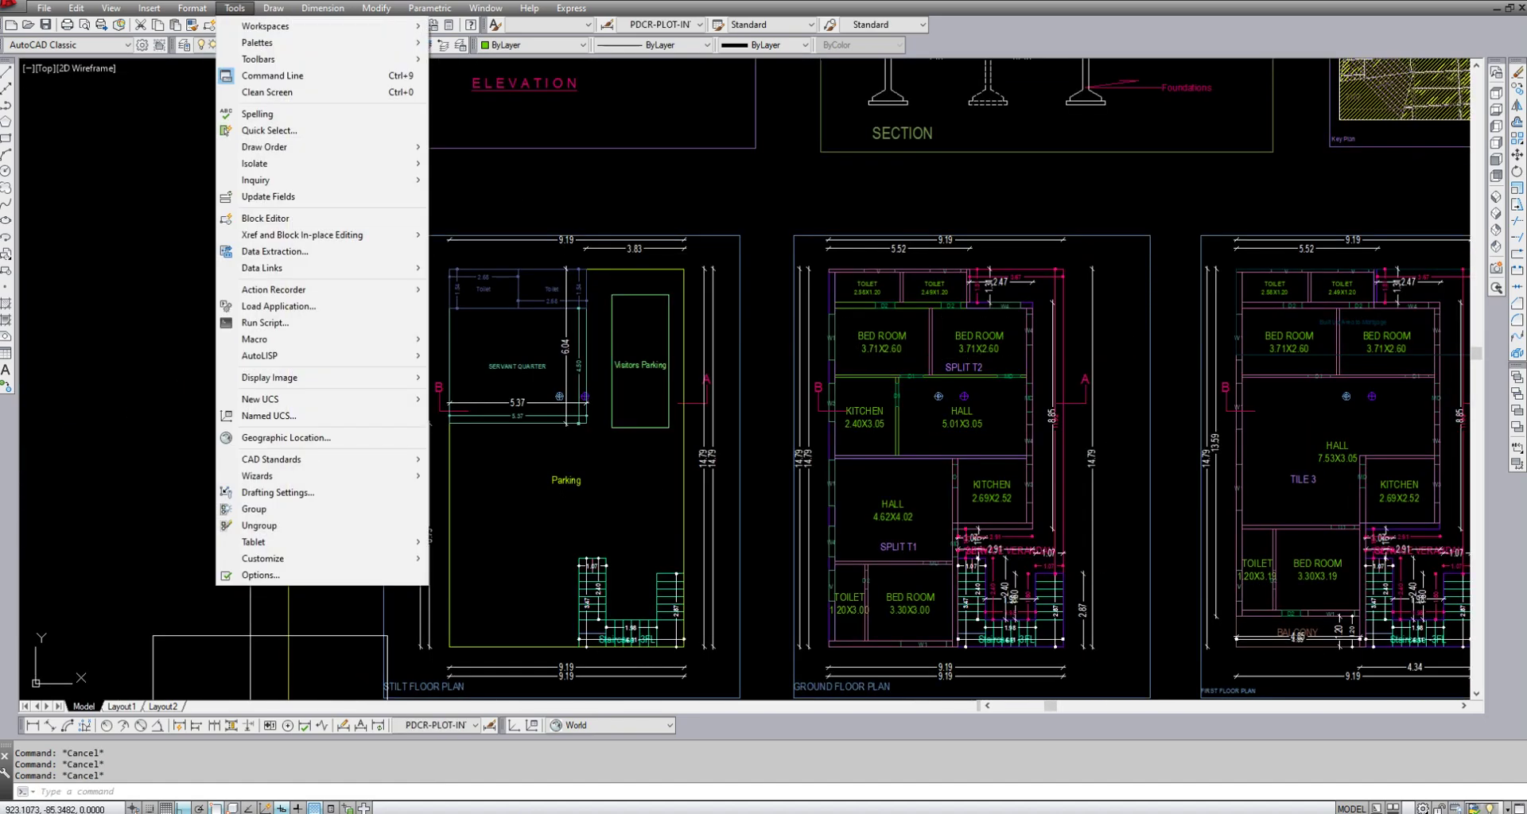
{"action": "left_click", "coordinate": [269, 130]}
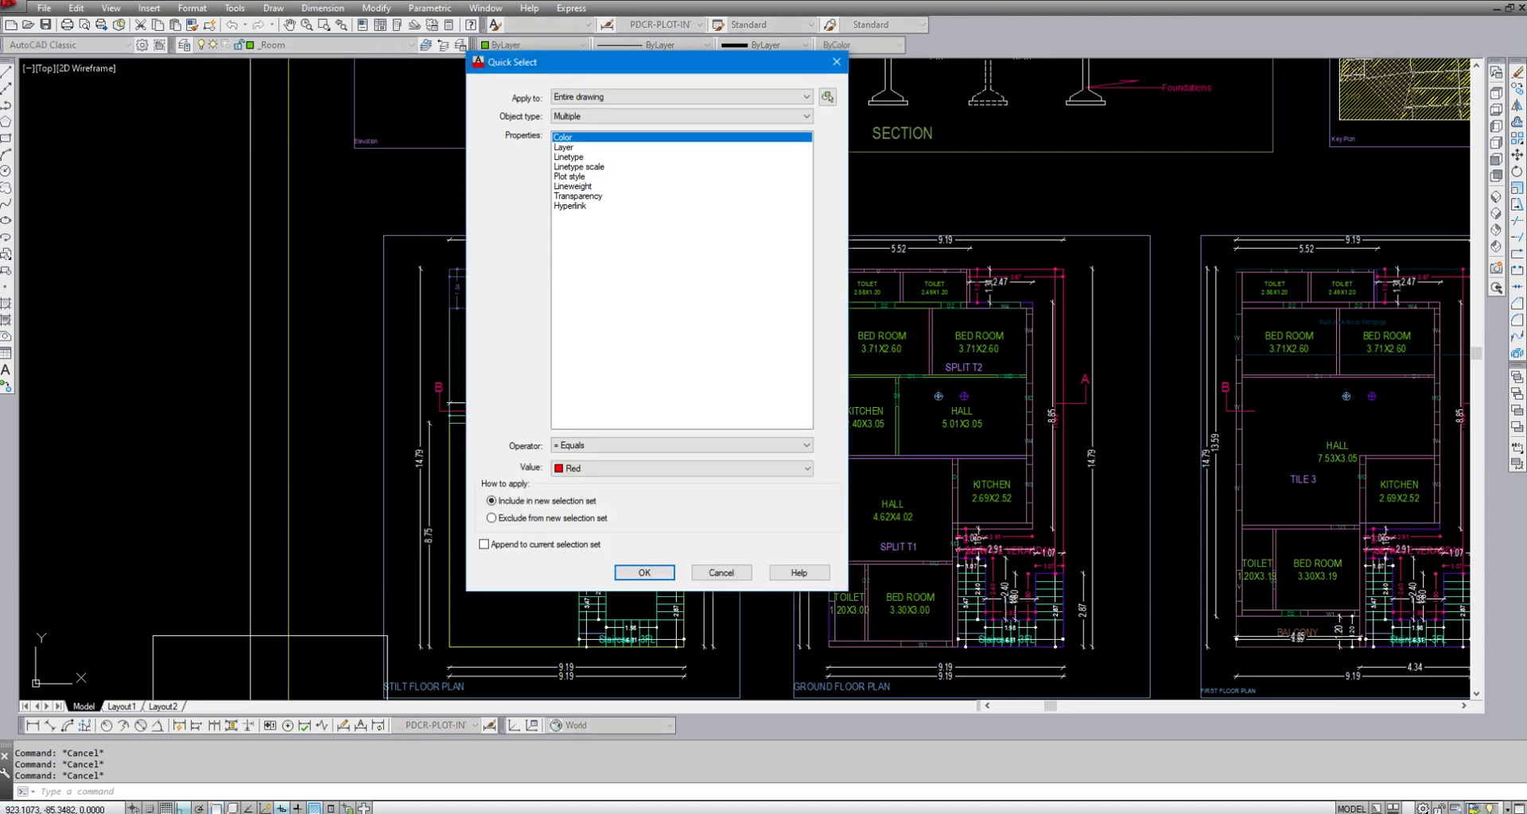
{"action": "left_click", "coordinate": [564, 147]}
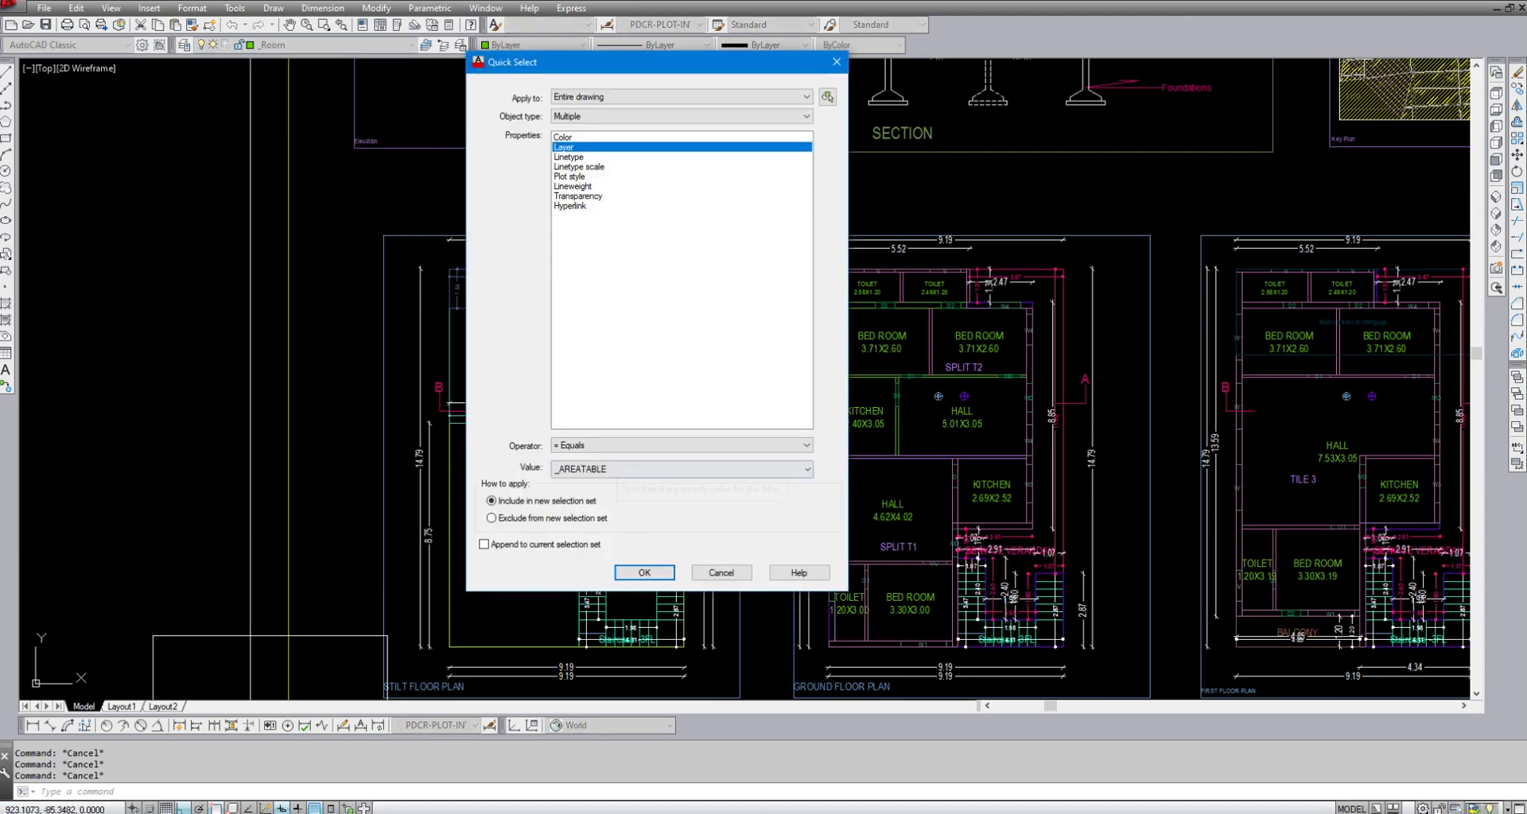
{"action": "left_click", "coordinate": [684, 469]}
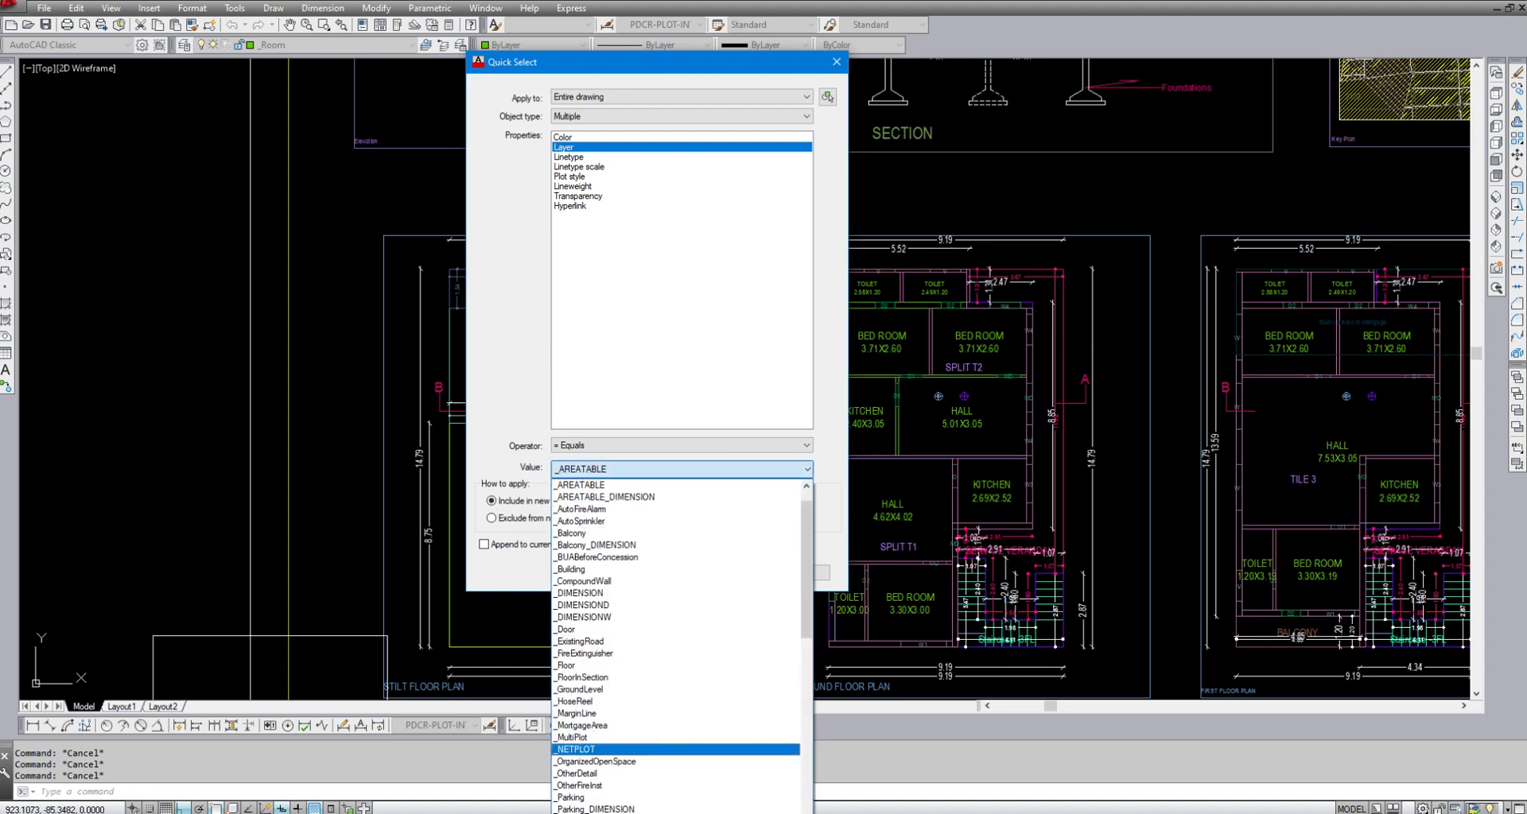
{"action": "scroll", "coordinate": [676, 716], "scroll_direction": "down", "scroll_amount": 4}
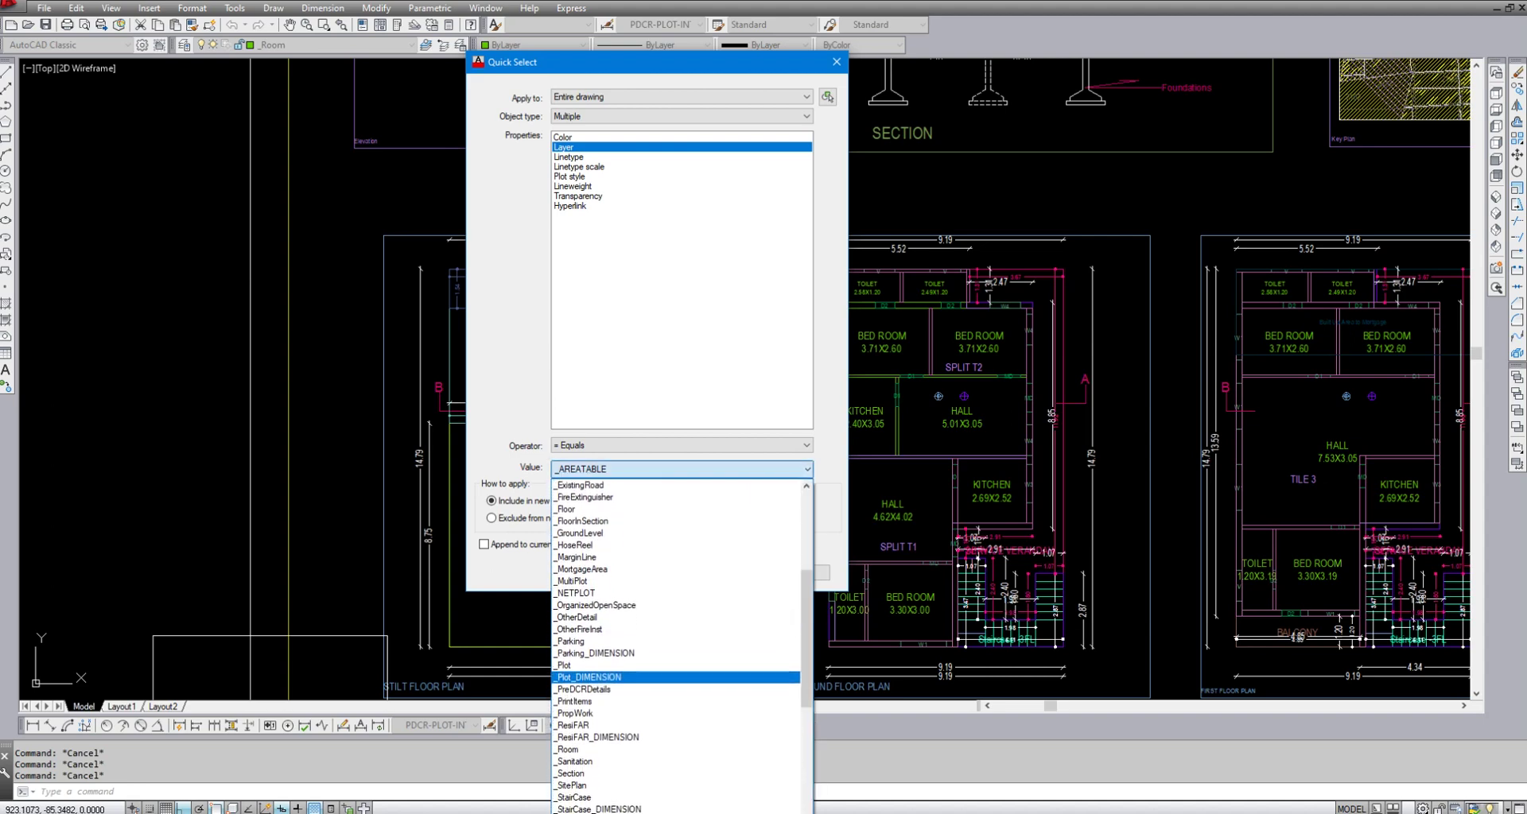
{"action": "scroll", "coordinate": [676, 676], "scroll_direction": "down", "scroll_amount": 1}
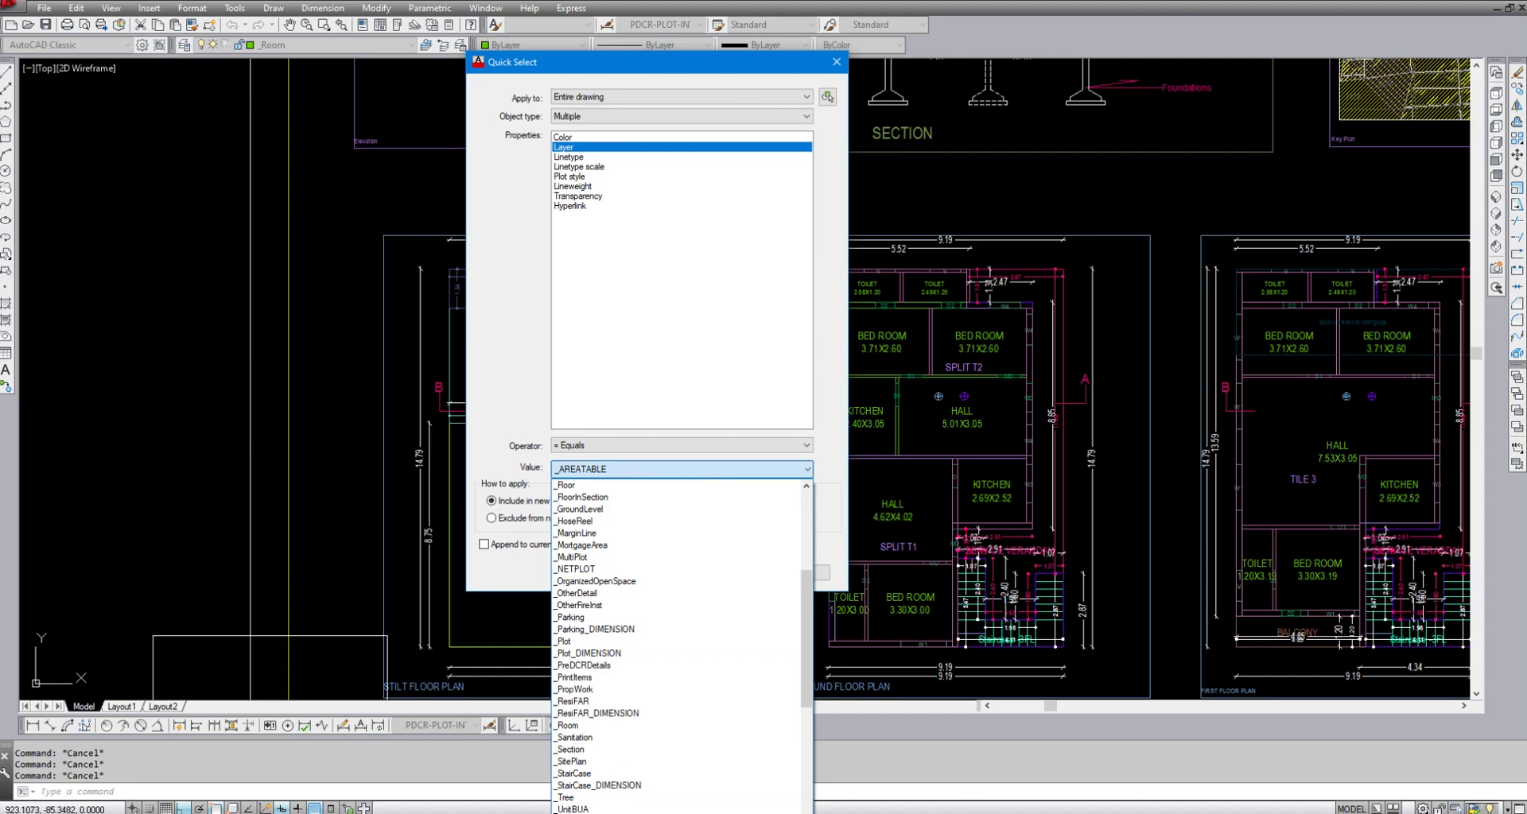
{"action": "left_click", "coordinate": [620, 813]}
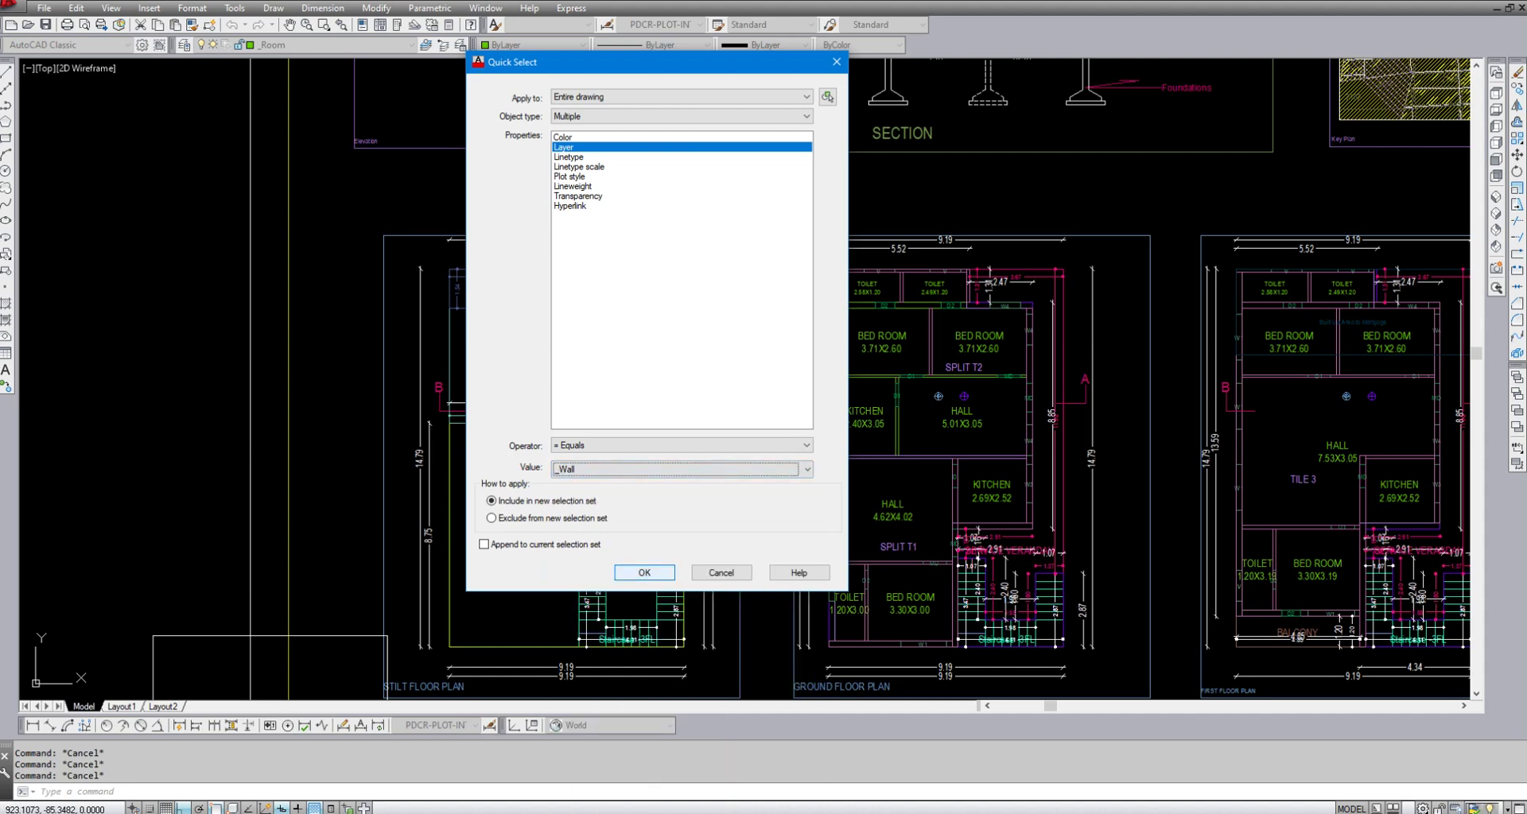
{"action": "left_click", "coordinate": [644, 573]}
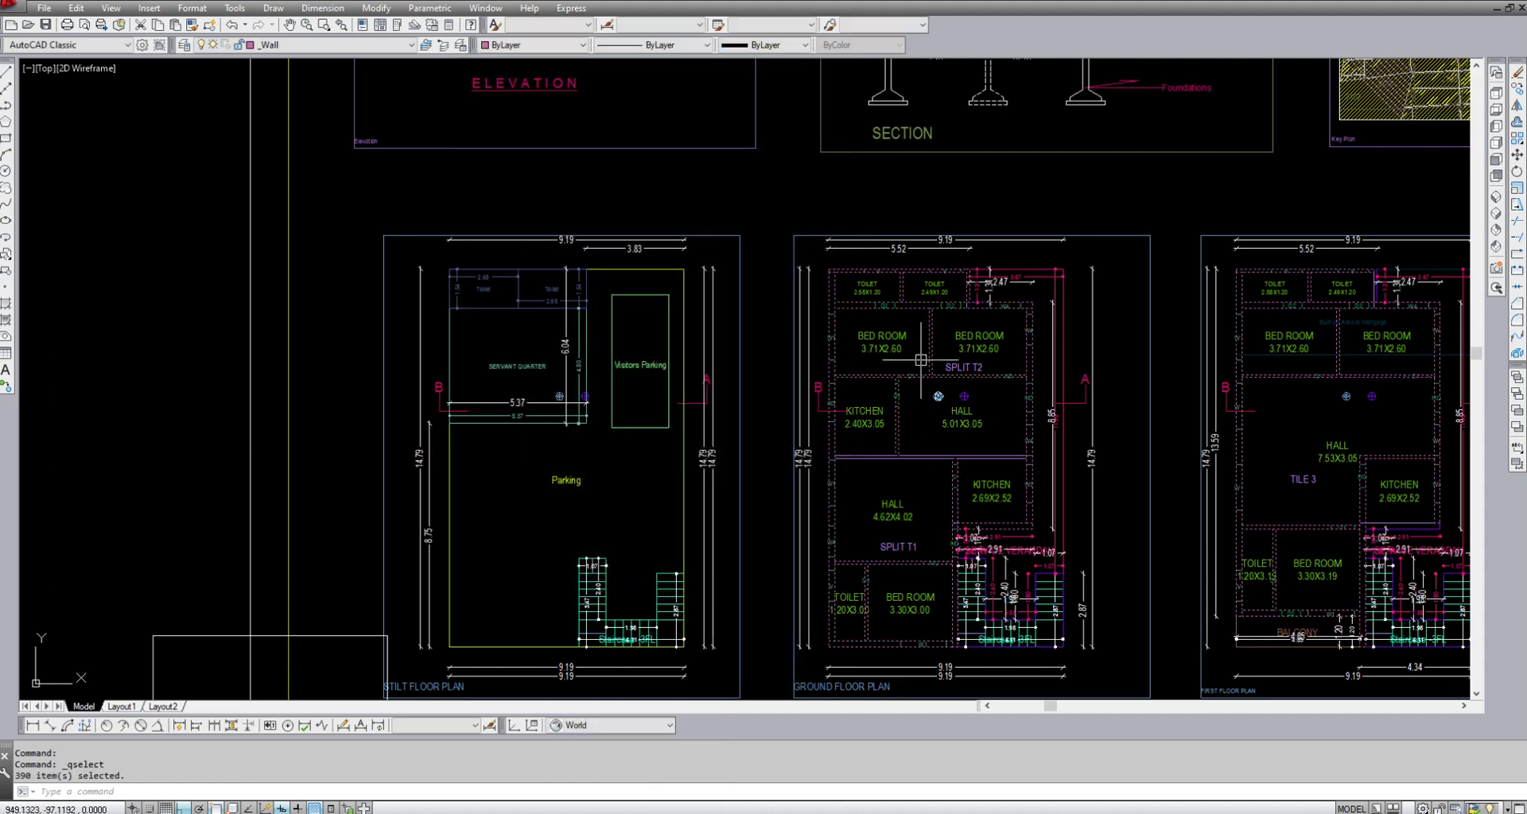
- Examine the selected walls across the floor plans, try moving them straight up off the plans, and cancel the move
{"action": "scroll", "coordinate": [894, 357], "scroll_direction": "up", "scroll_amount": 4}
{"action": "scroll", "coordinate": [782, 282], "scroll_direction": "down", "scroll_amount": 4}
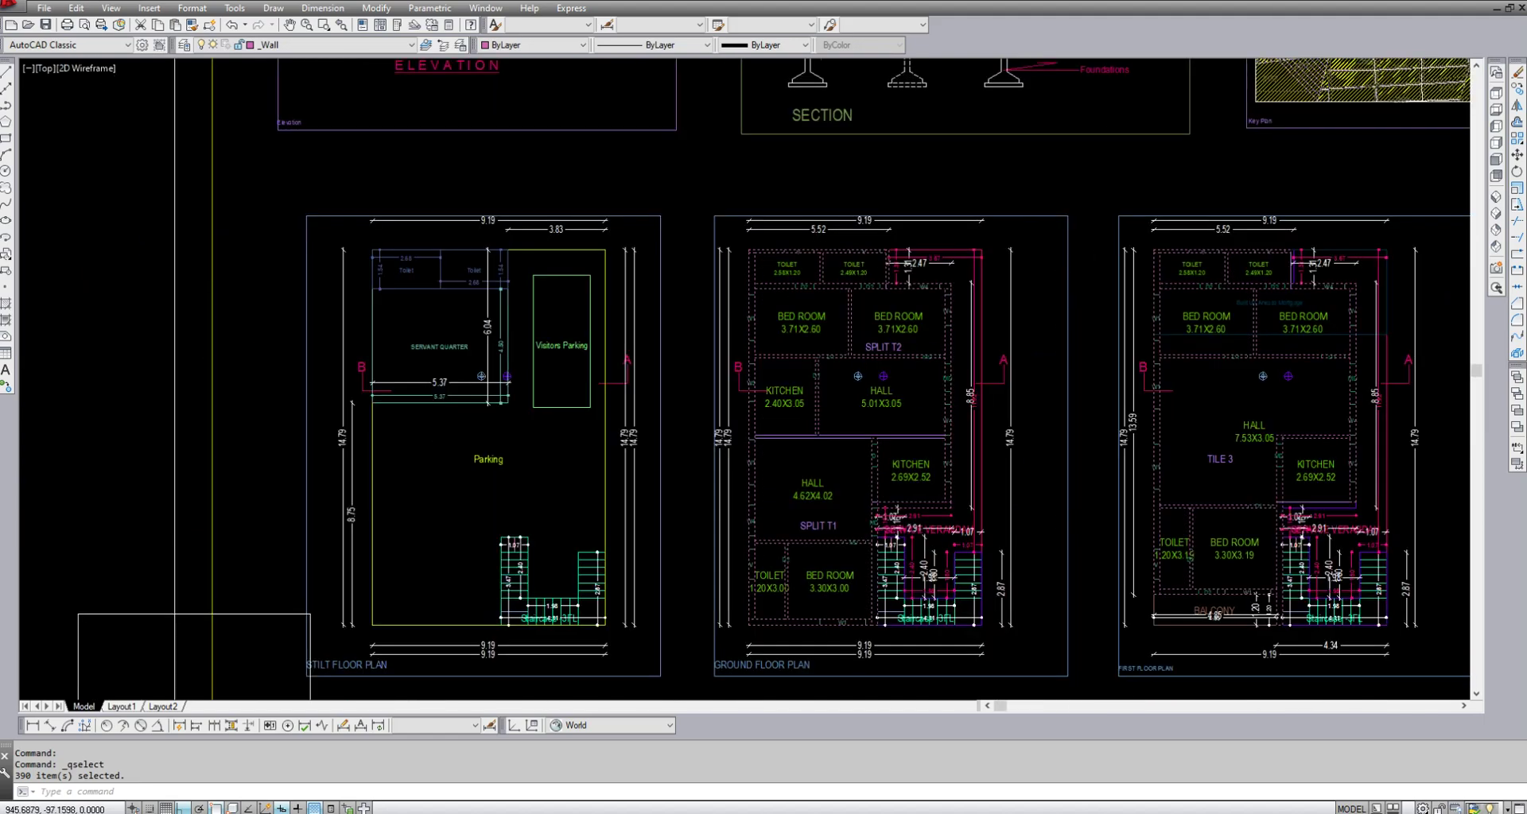
{"action": "scroll", "coordinate": [1094, 292], "scroll_direction": "up", "scroll_amount": 4}
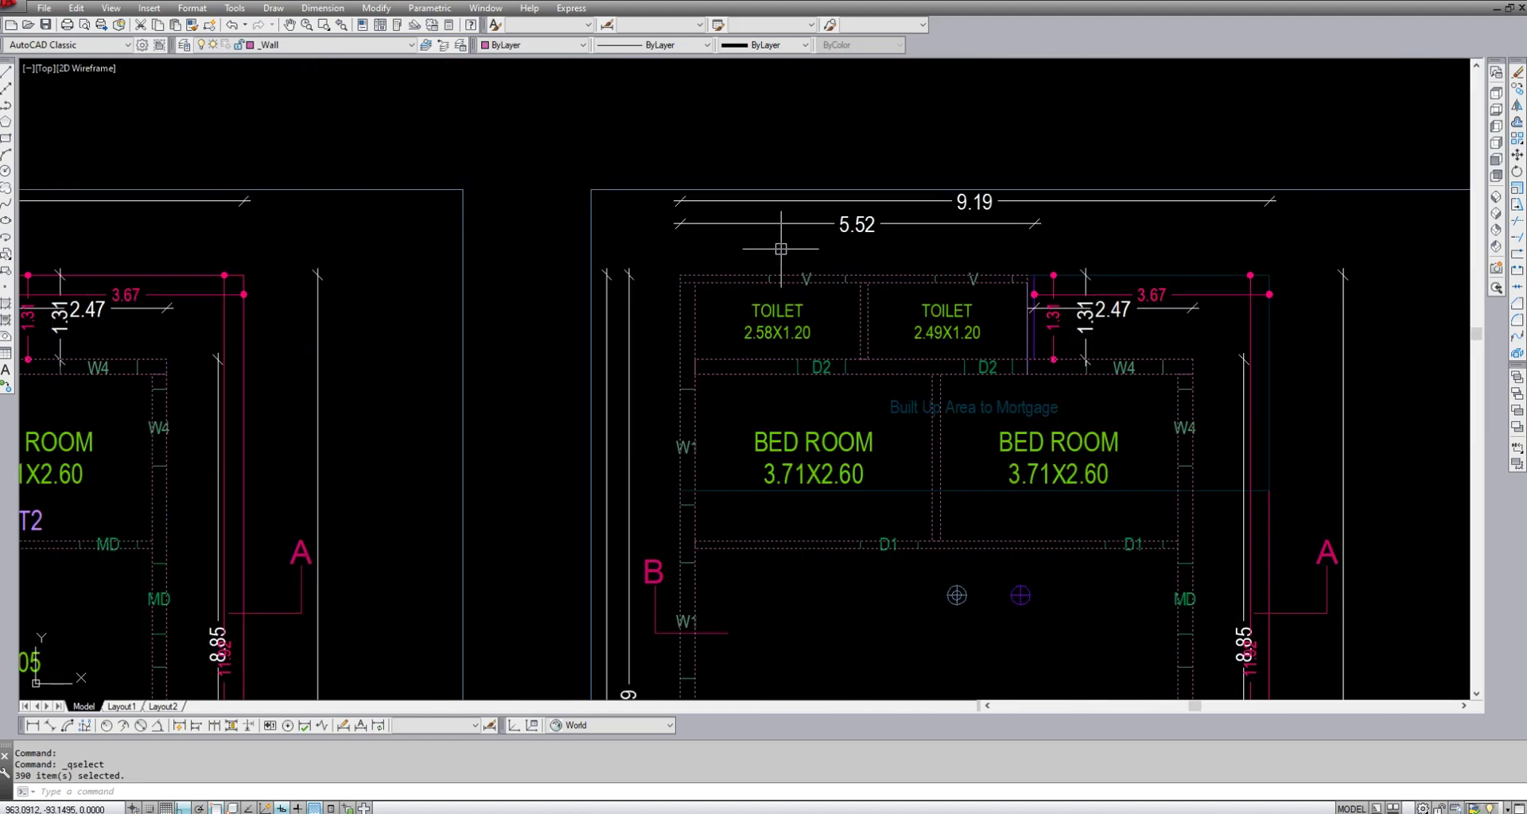
{"action": "scroll", "coordinate": [970, 393], "scroll_direction": "down", "scroll_amount": 4}
{"action": "scroll", "coordinate": [857, 353], "scroll_direction": "down", "scroll_amount": 2}
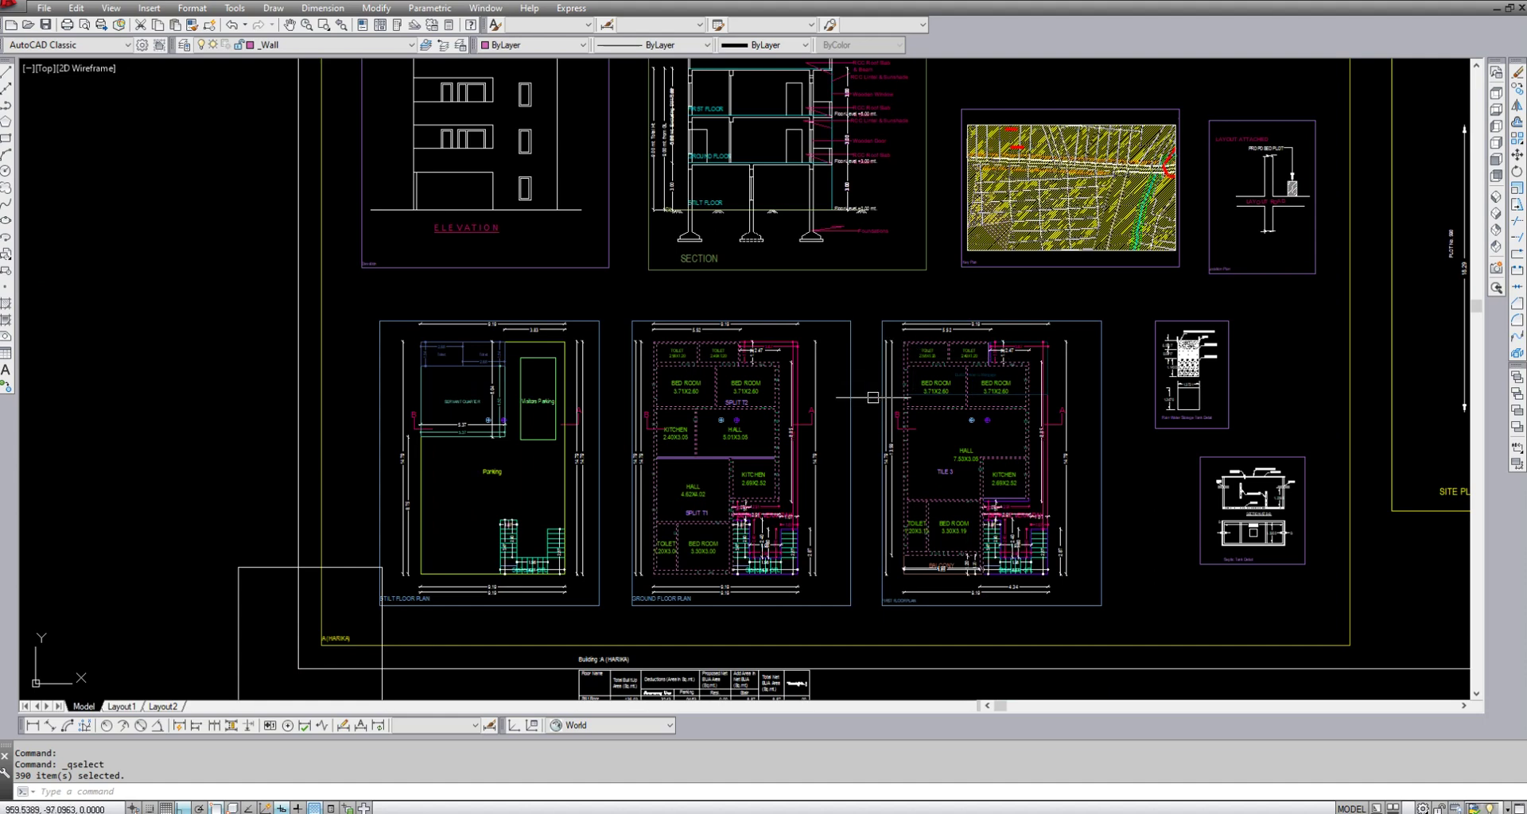
{"action": "type", "text": "m"}
{"action": "key", "text": "Return"}
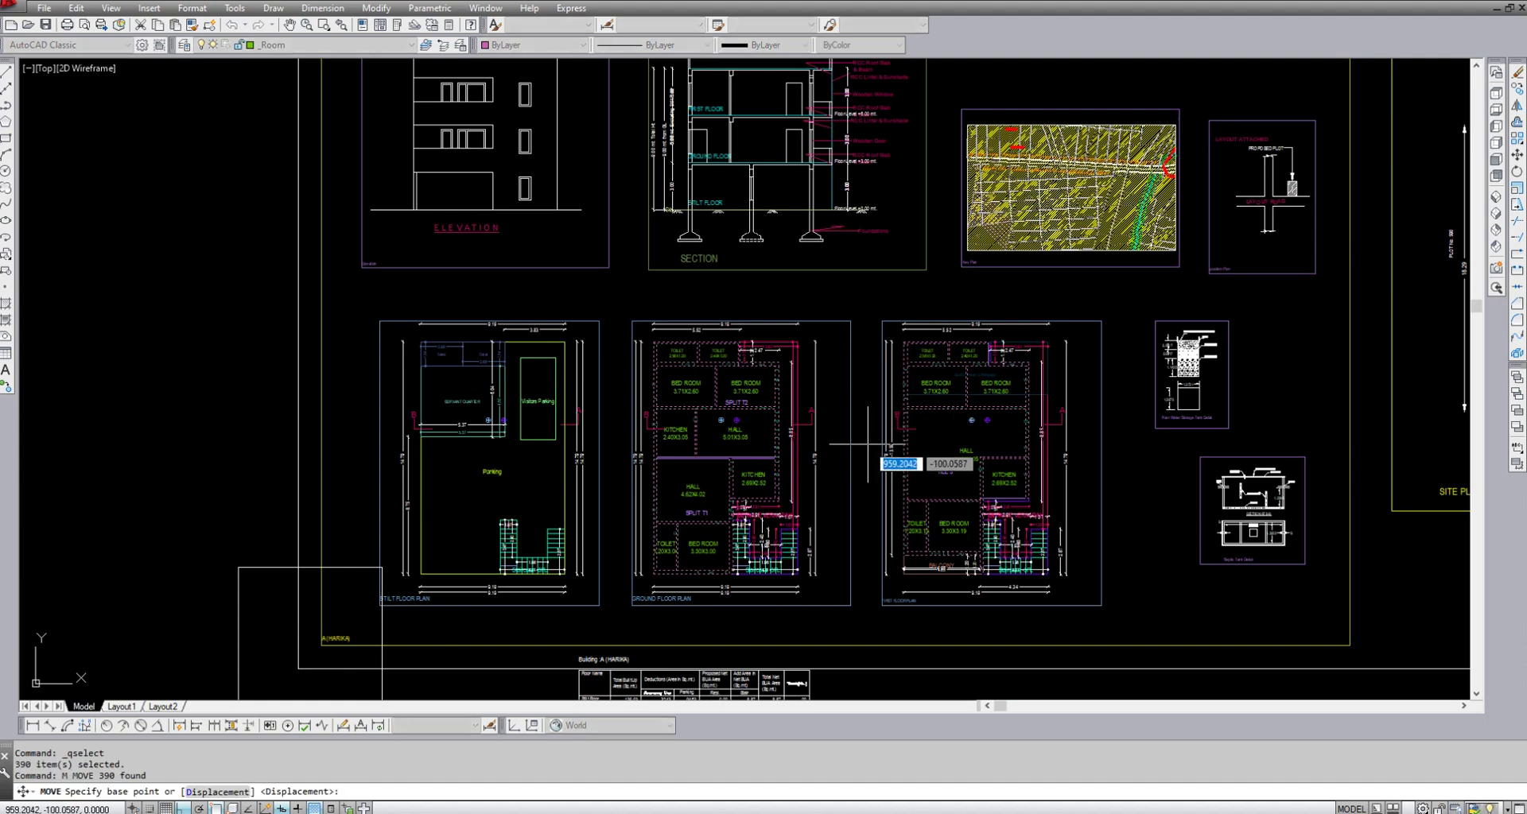
{"action": "left_click", "coordinate": [868, 444]}
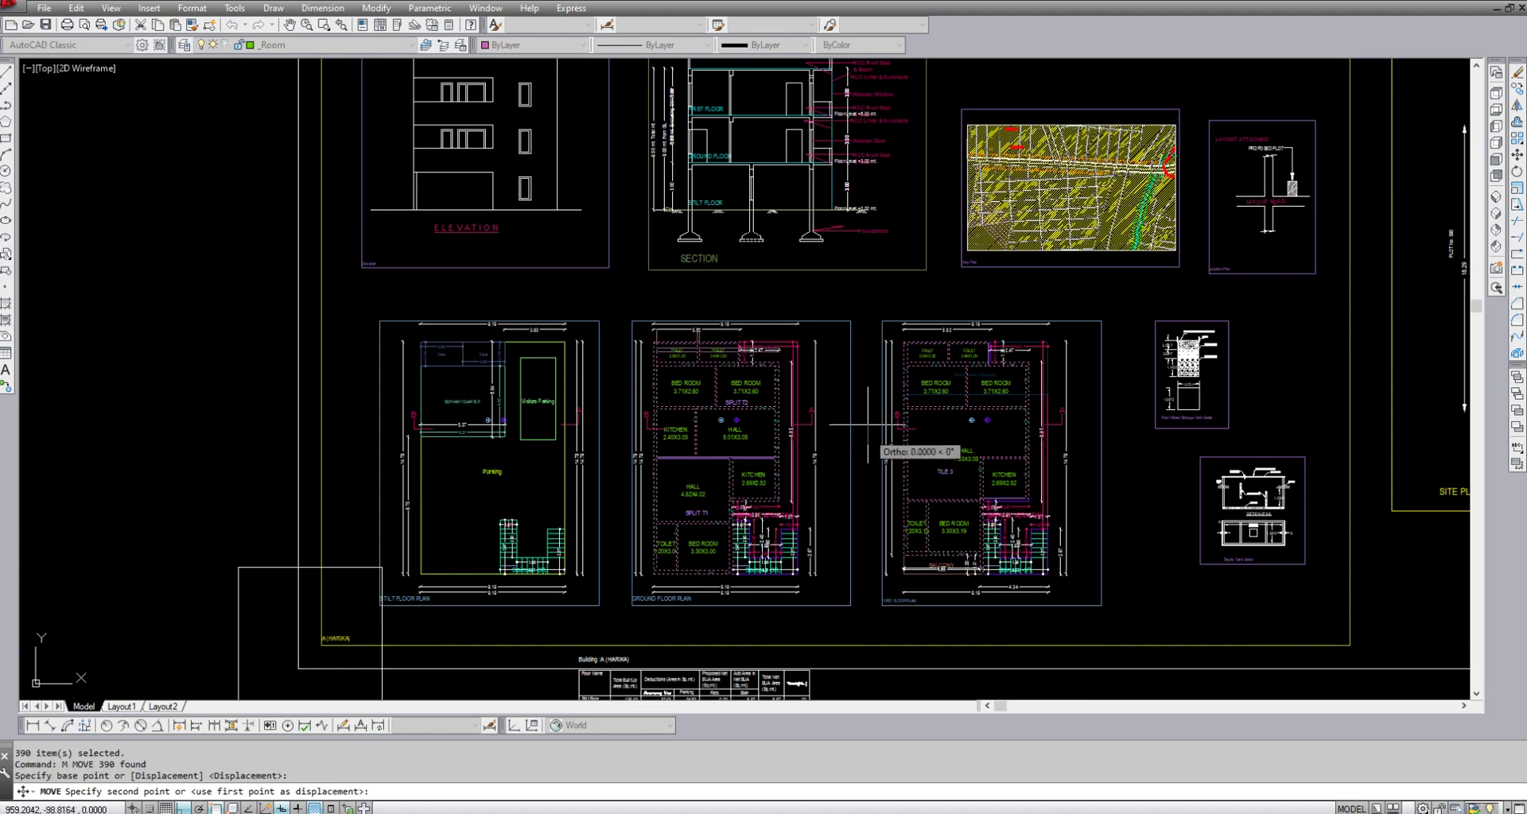
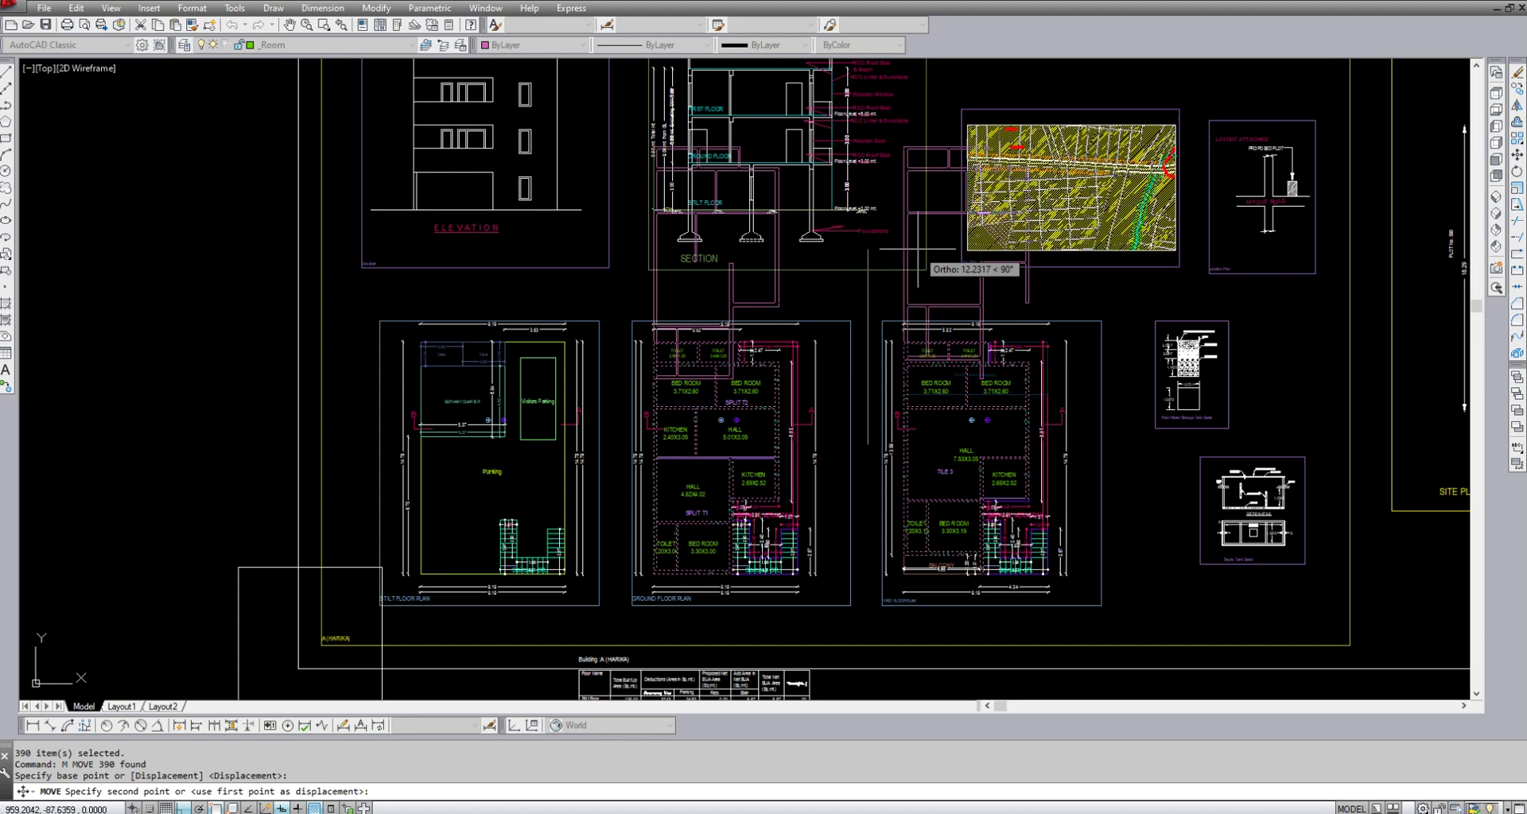
{"action": "key", "text": "Escape"}
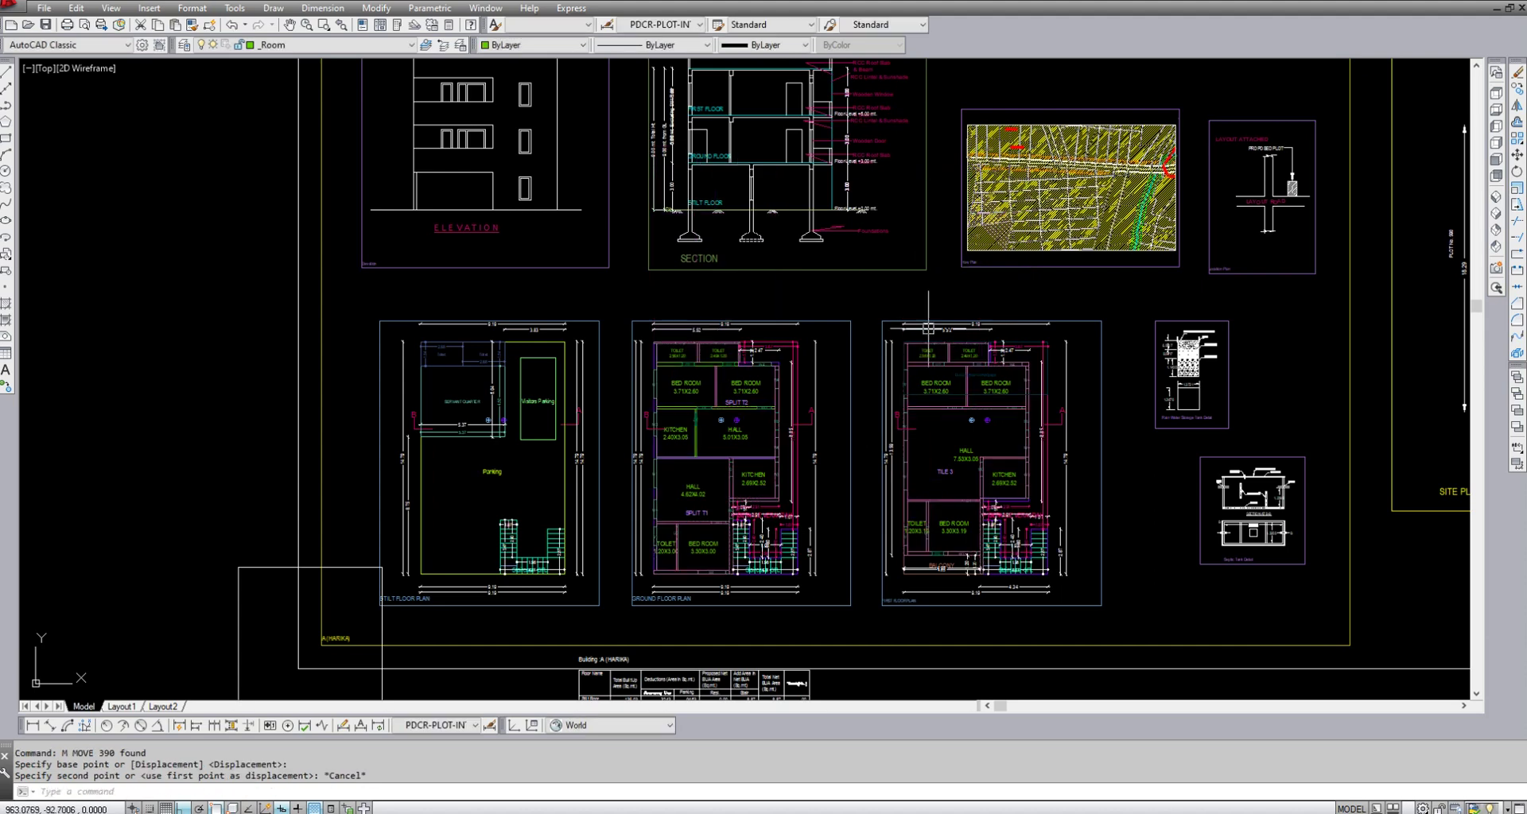
- Bring the previously selected _Wall layer objects to the front with DRAWORDER and check the kitchen walls on the ground floor plan
{"action": "type", "text": "DR"}
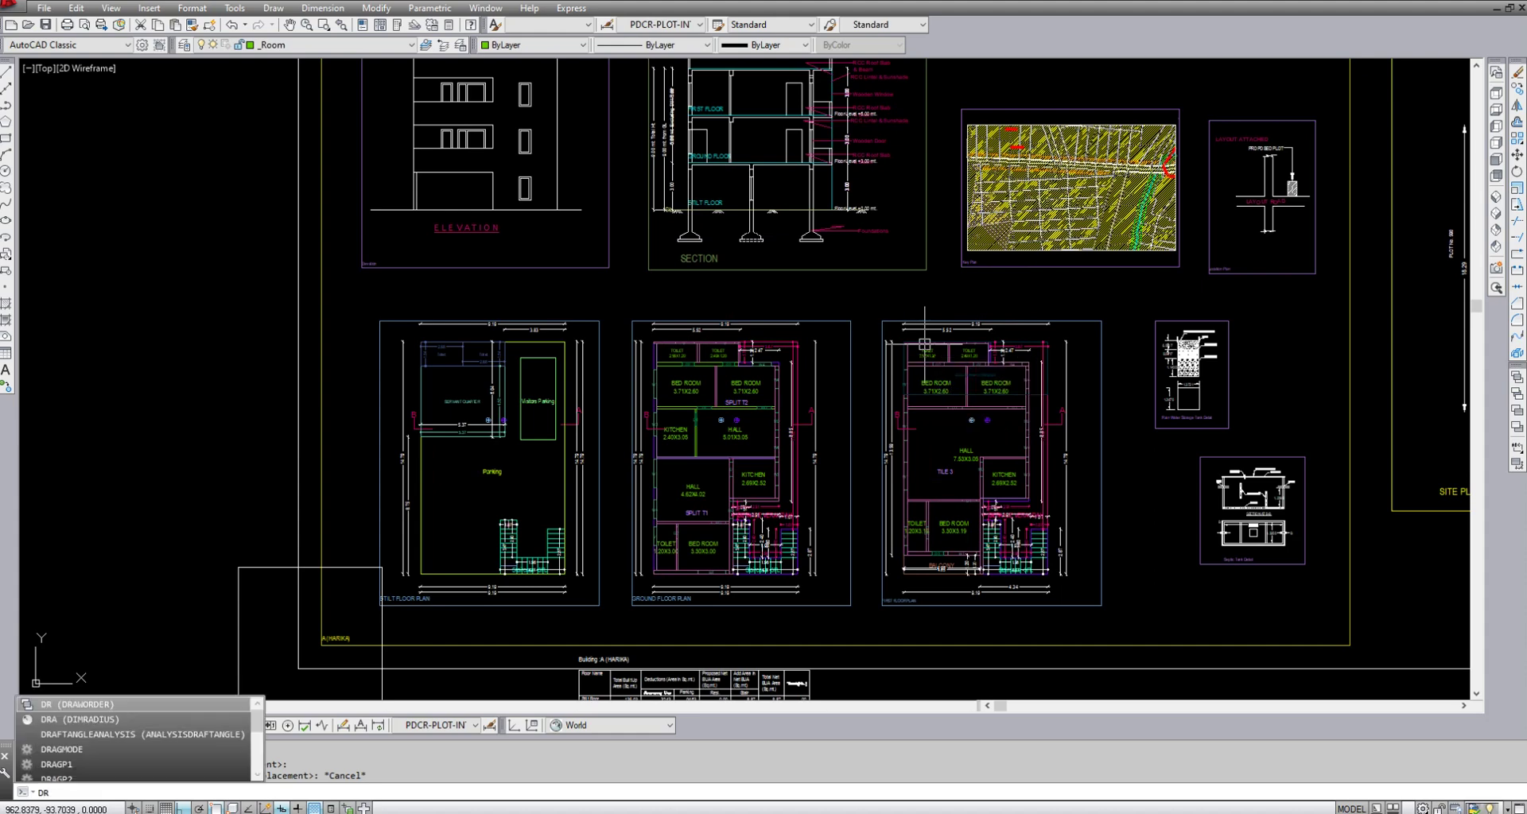
{"action": "key", "text": "Return"}
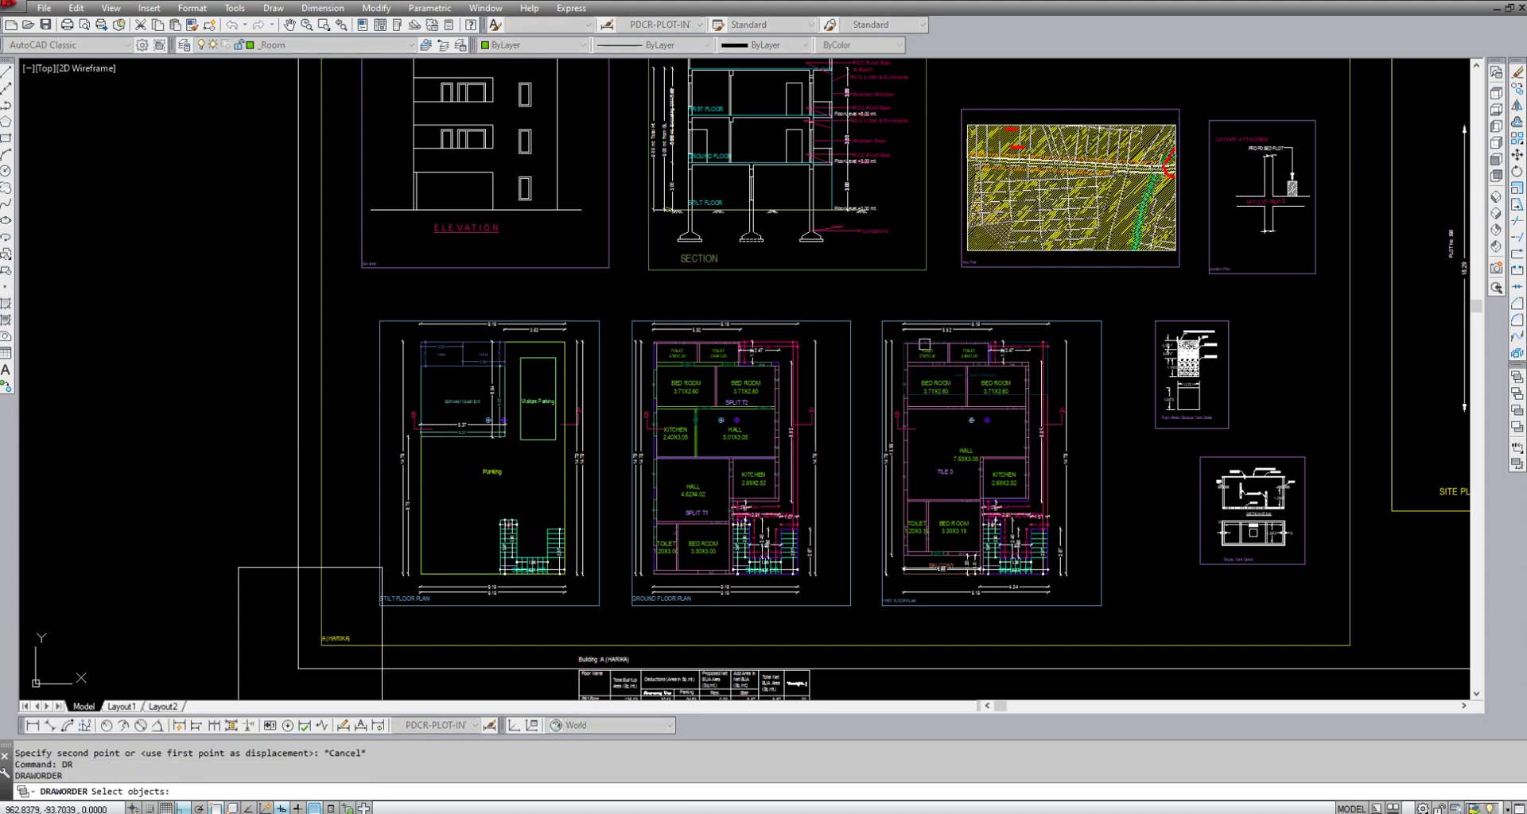
{"action": "type", "text": "P"}
{"action": "key", "text": "Return"}
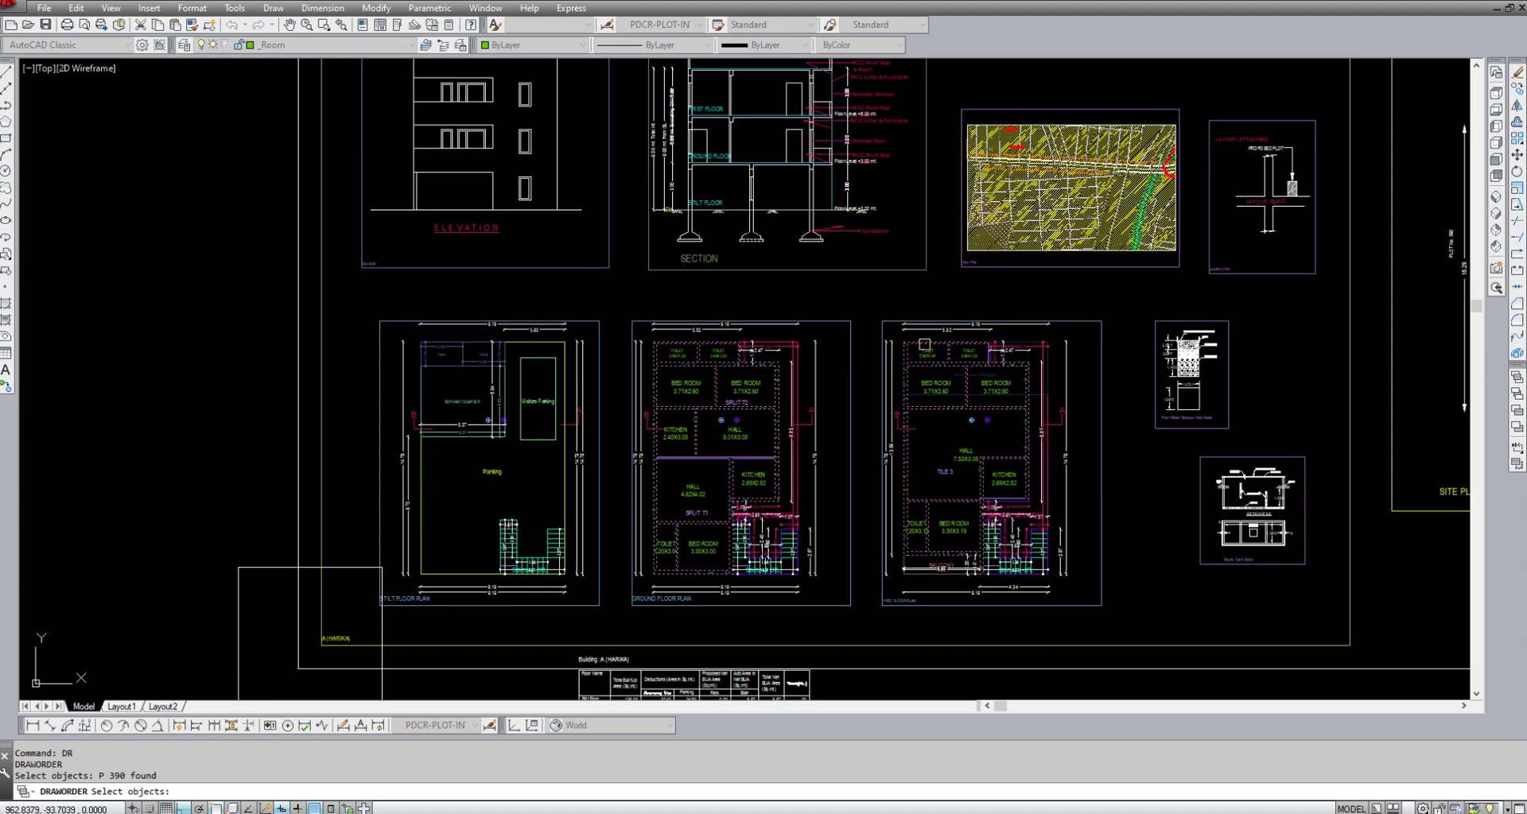
{"action": "key", "text": "Return"}
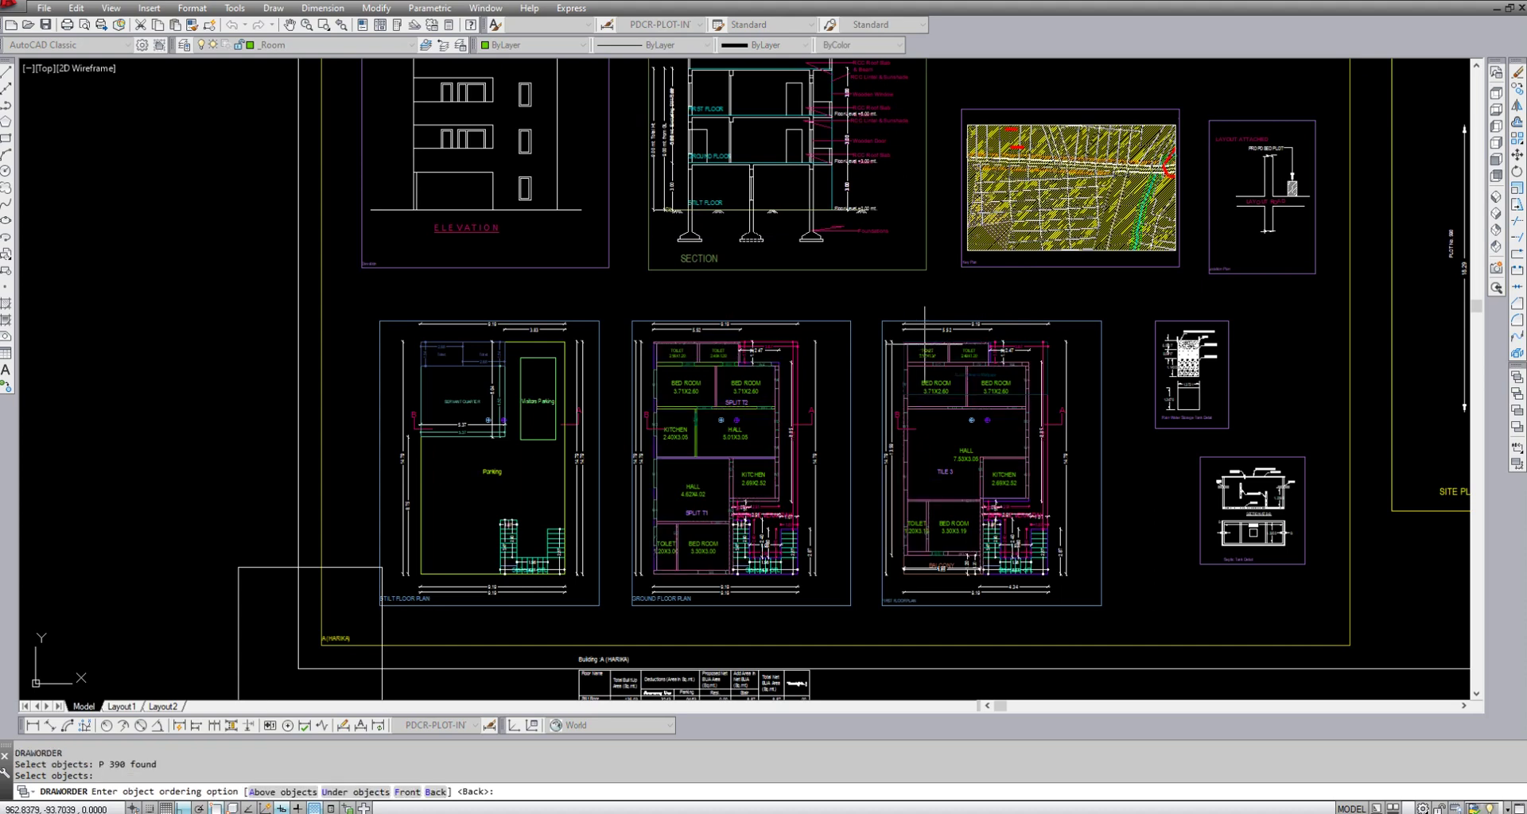
{"action": "type", "text": "F"}
{"action": "key", "text": "Return"}
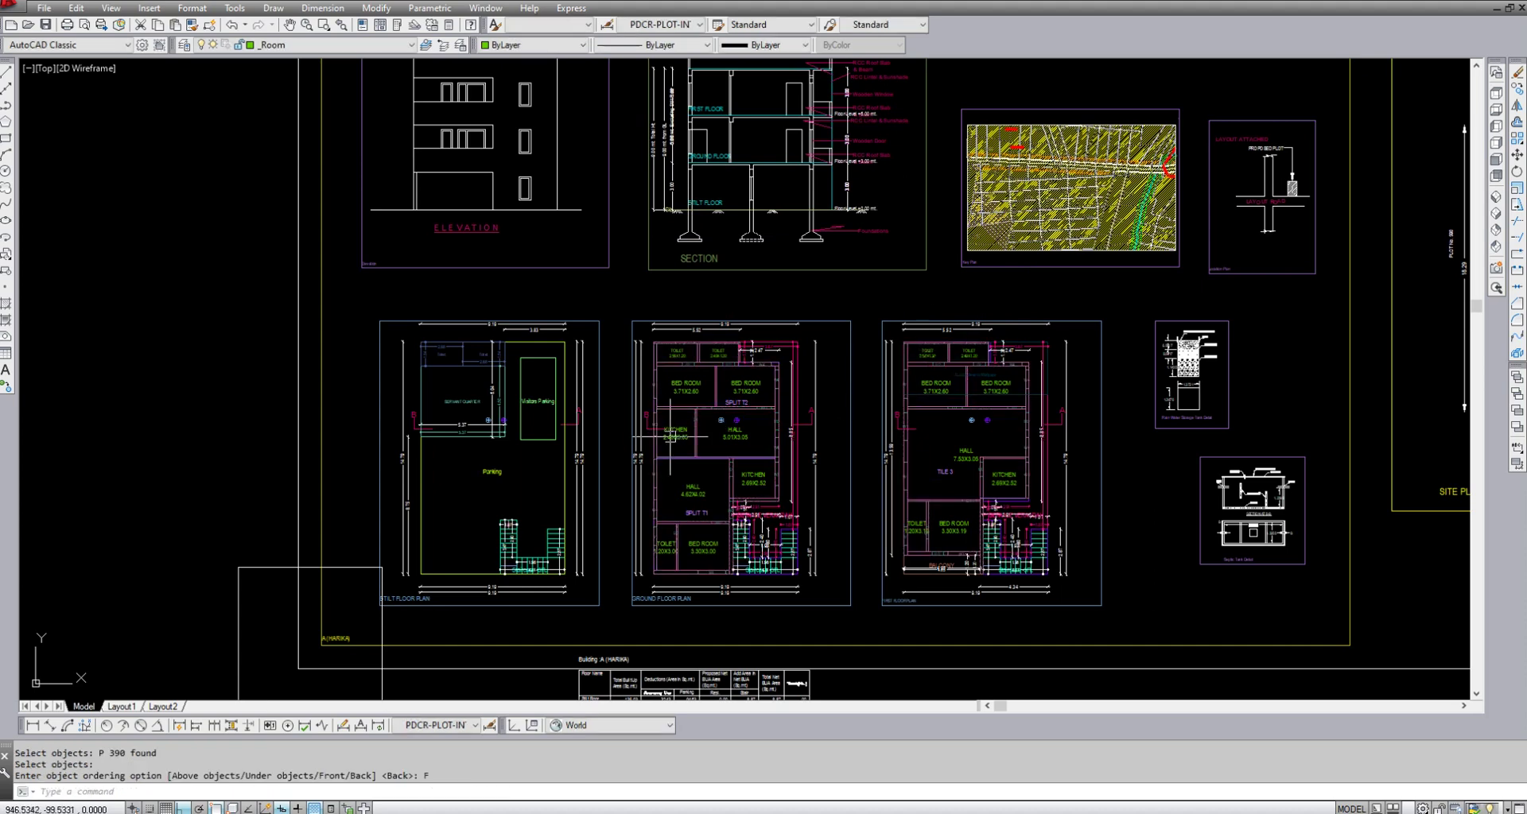
{"action": "scroll", "coordinate": [657, 418], "scroll_direction": "up", "scroll_amount": 6}
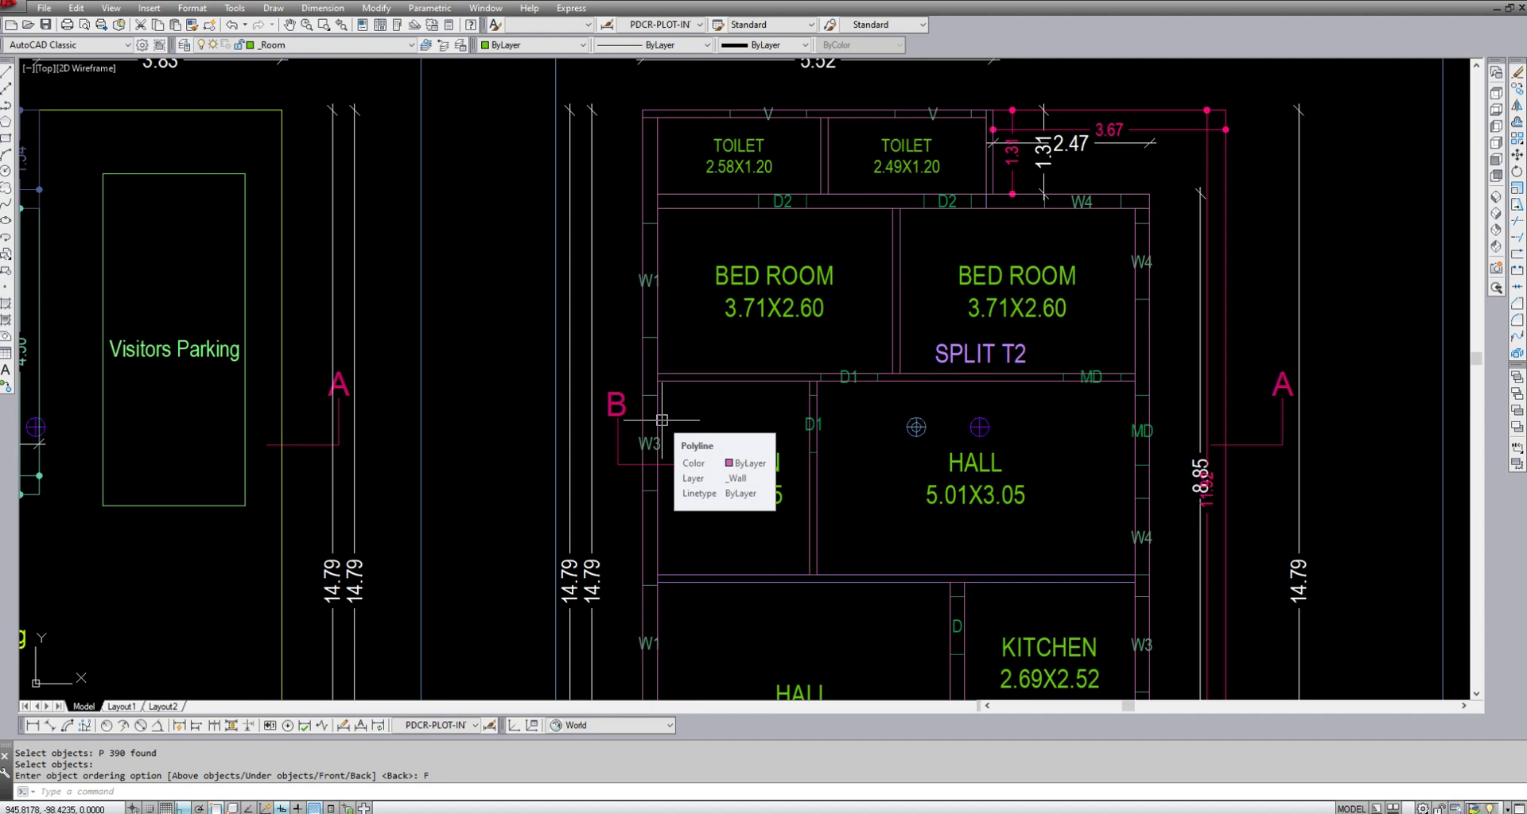
{"action": "scroll", "coordinate": [662, 419], "scroll_direction": "down", "scroll_amount": 4}
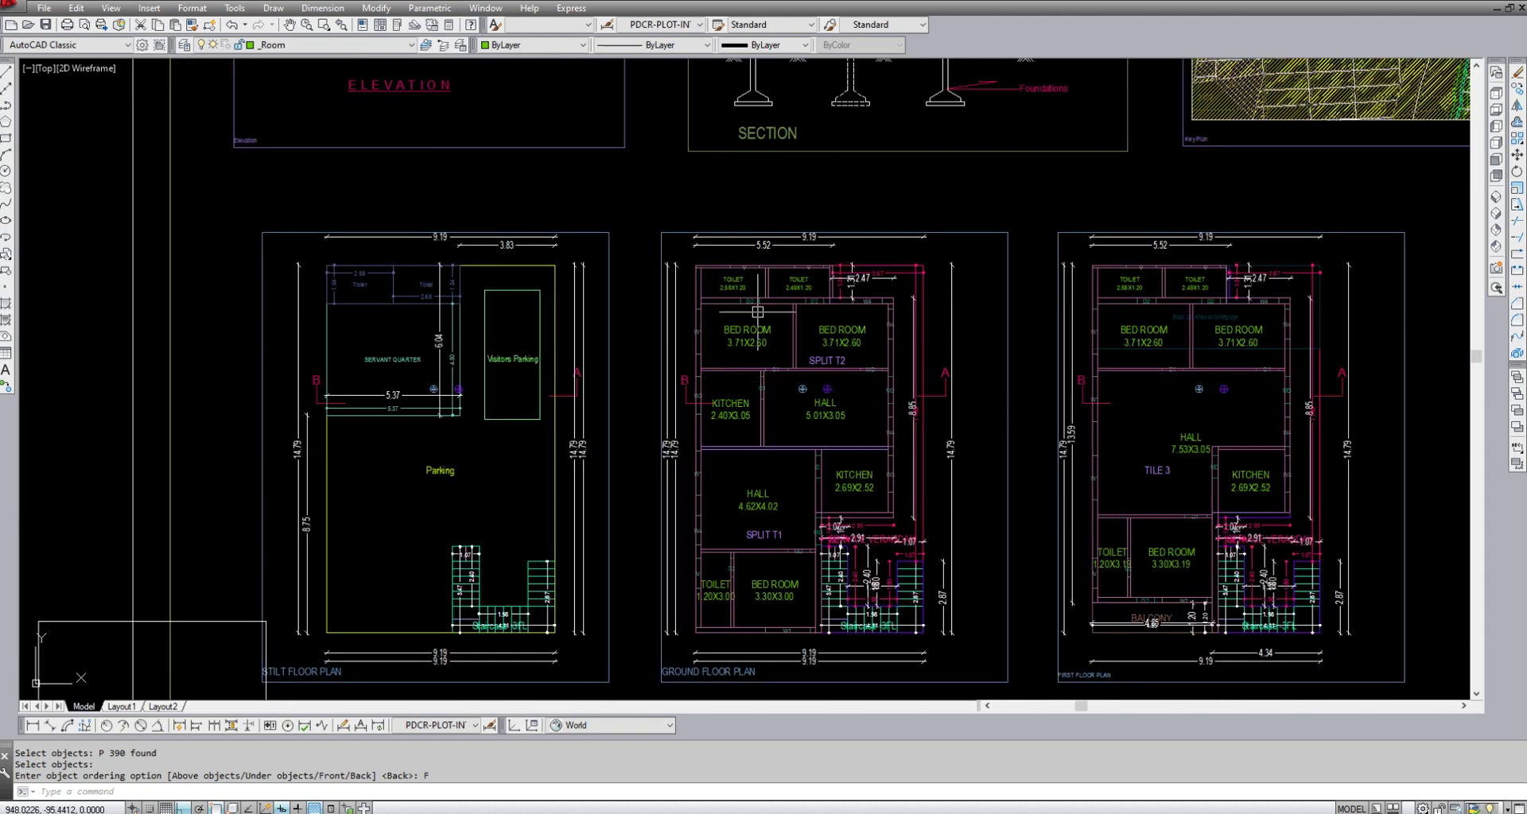
- Use Quick Select on the entire drawing to select all objects whose Layer equals _Plot
{"action": "scroll", "coordinate": [773, 318], "scroll_direction": "down", "scroll_amount": 4}
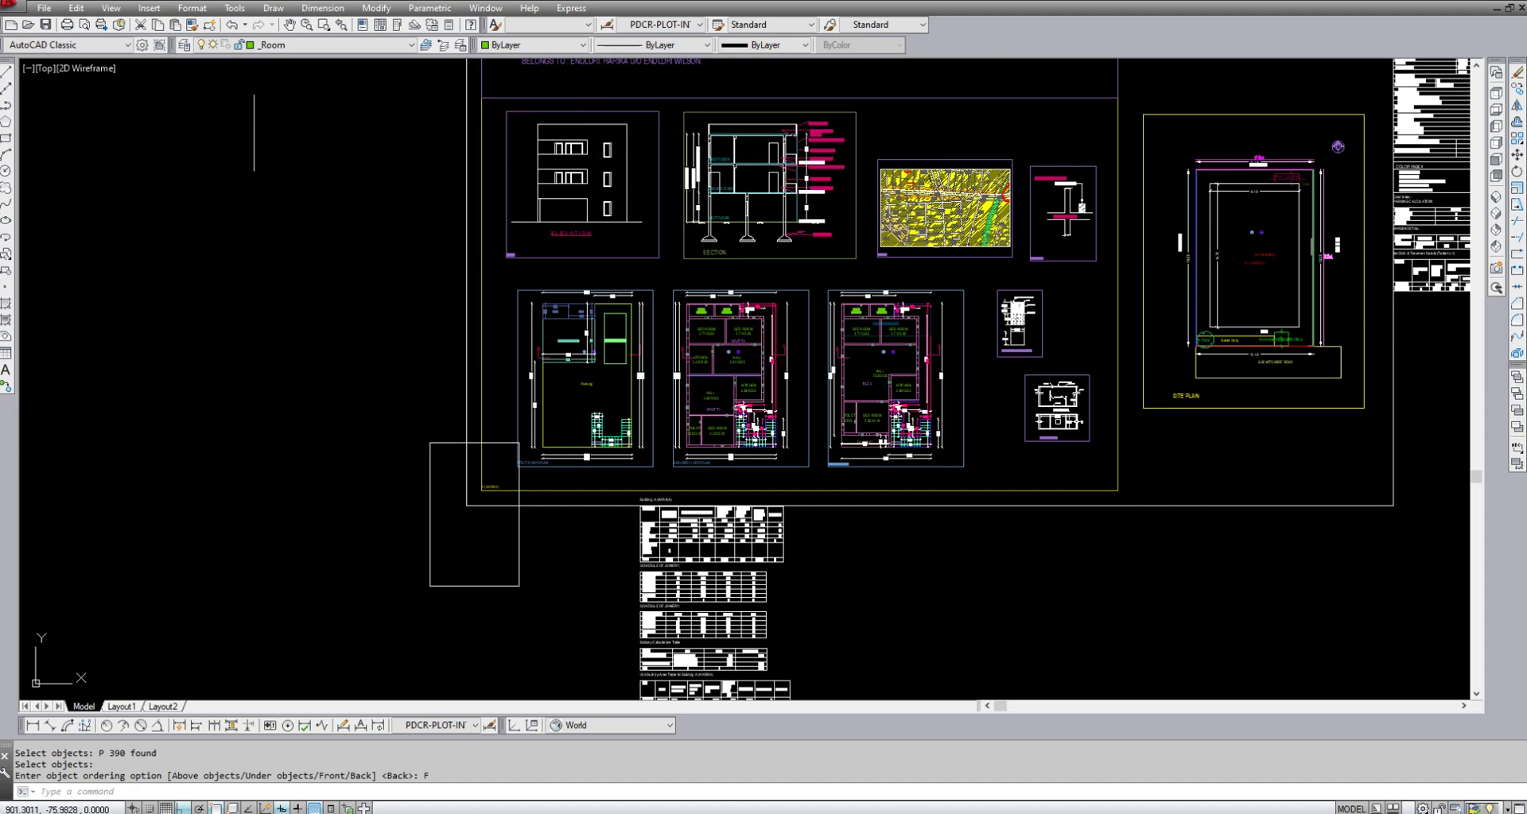
{"action": "left_click", "coordinate": [235, 8]}
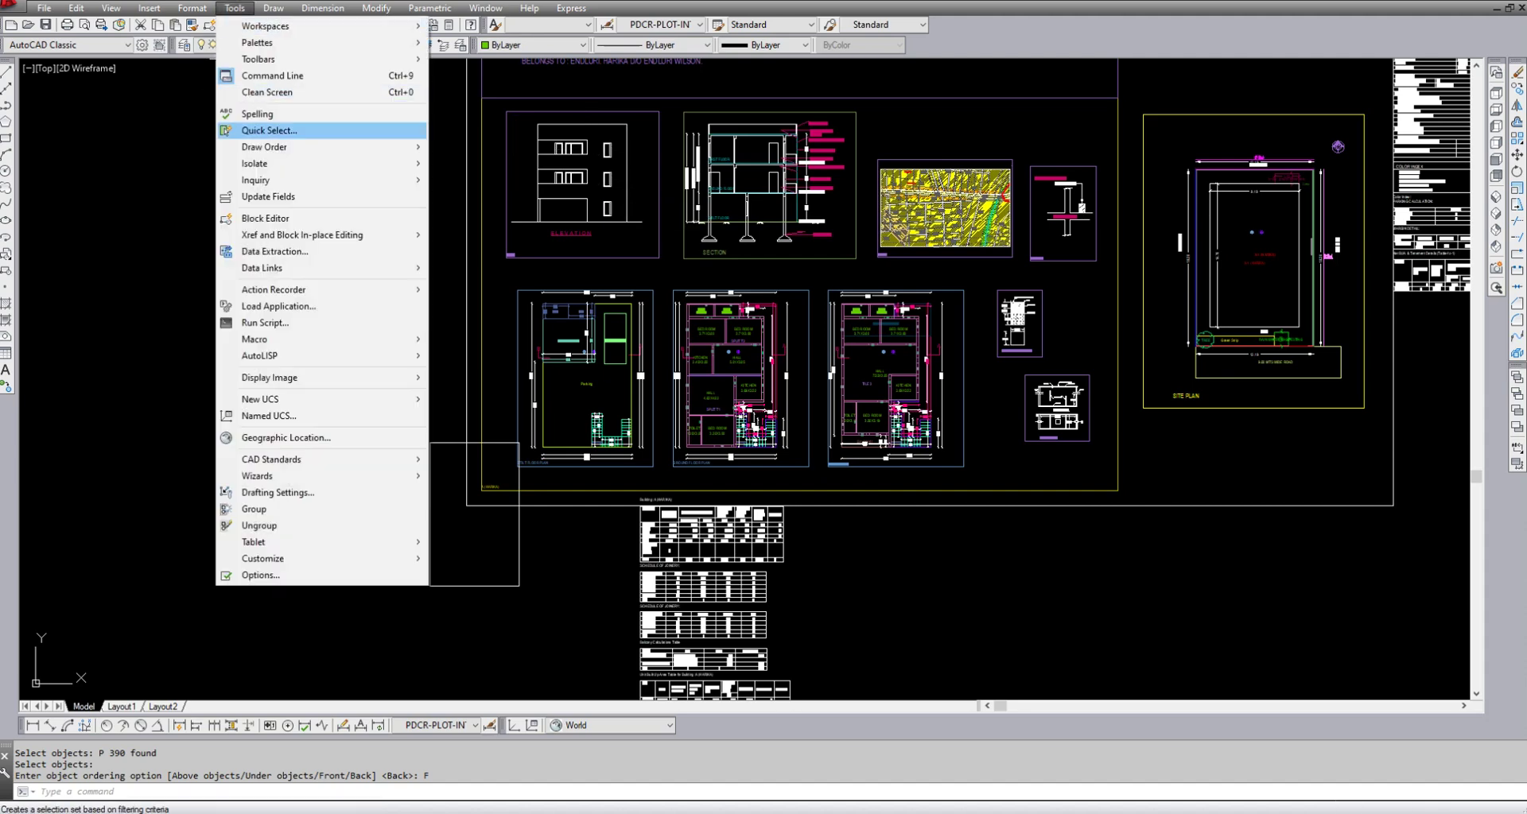
{"action": "left_click", "coordinate": [269, 130]}
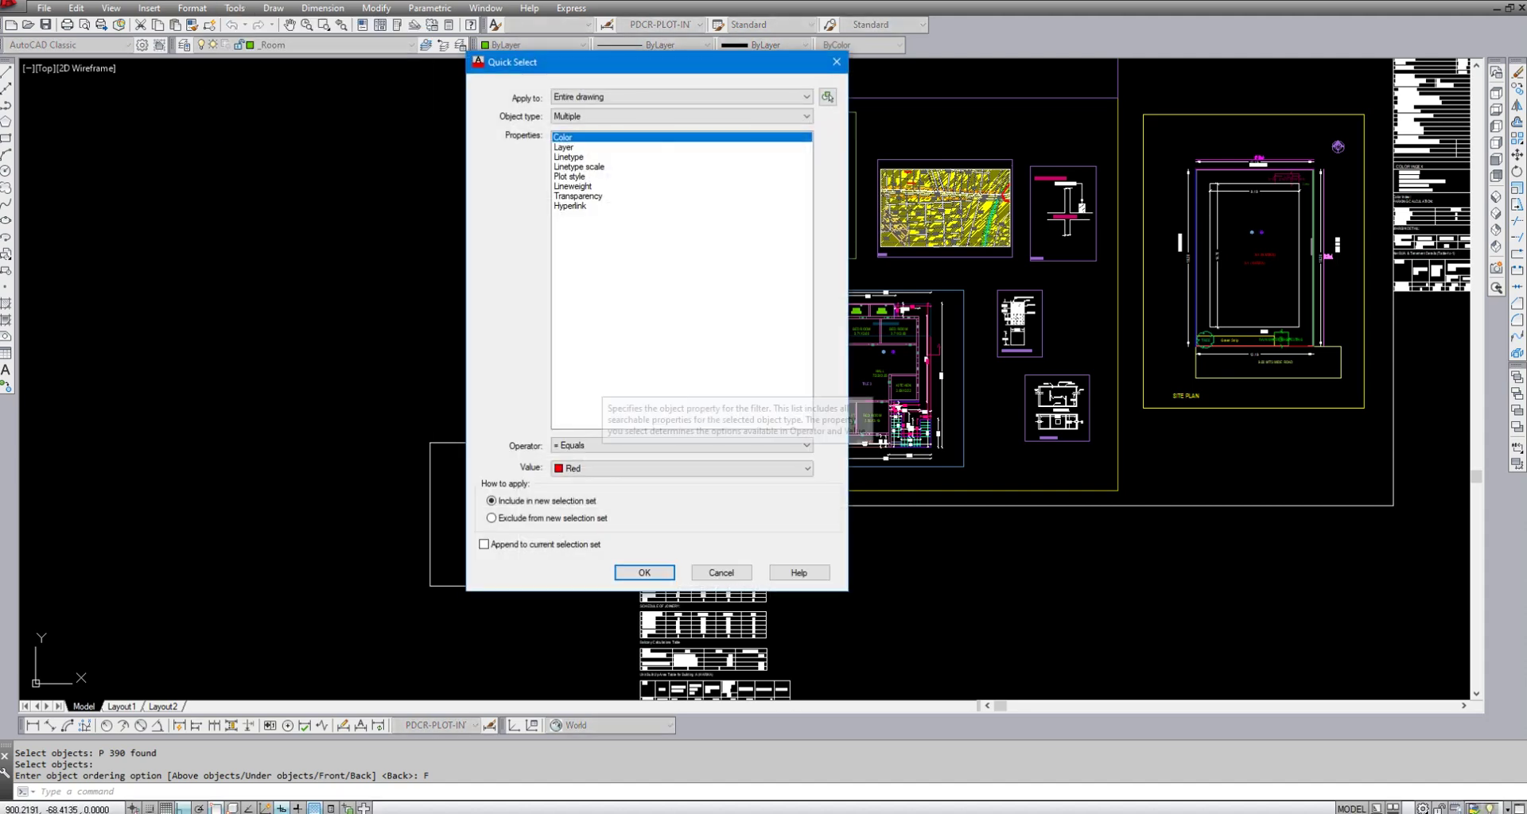
{"action": "left_click", "coordinate": [564, 147]}
{"action": "left_click", "coordinate": [805, 469]}
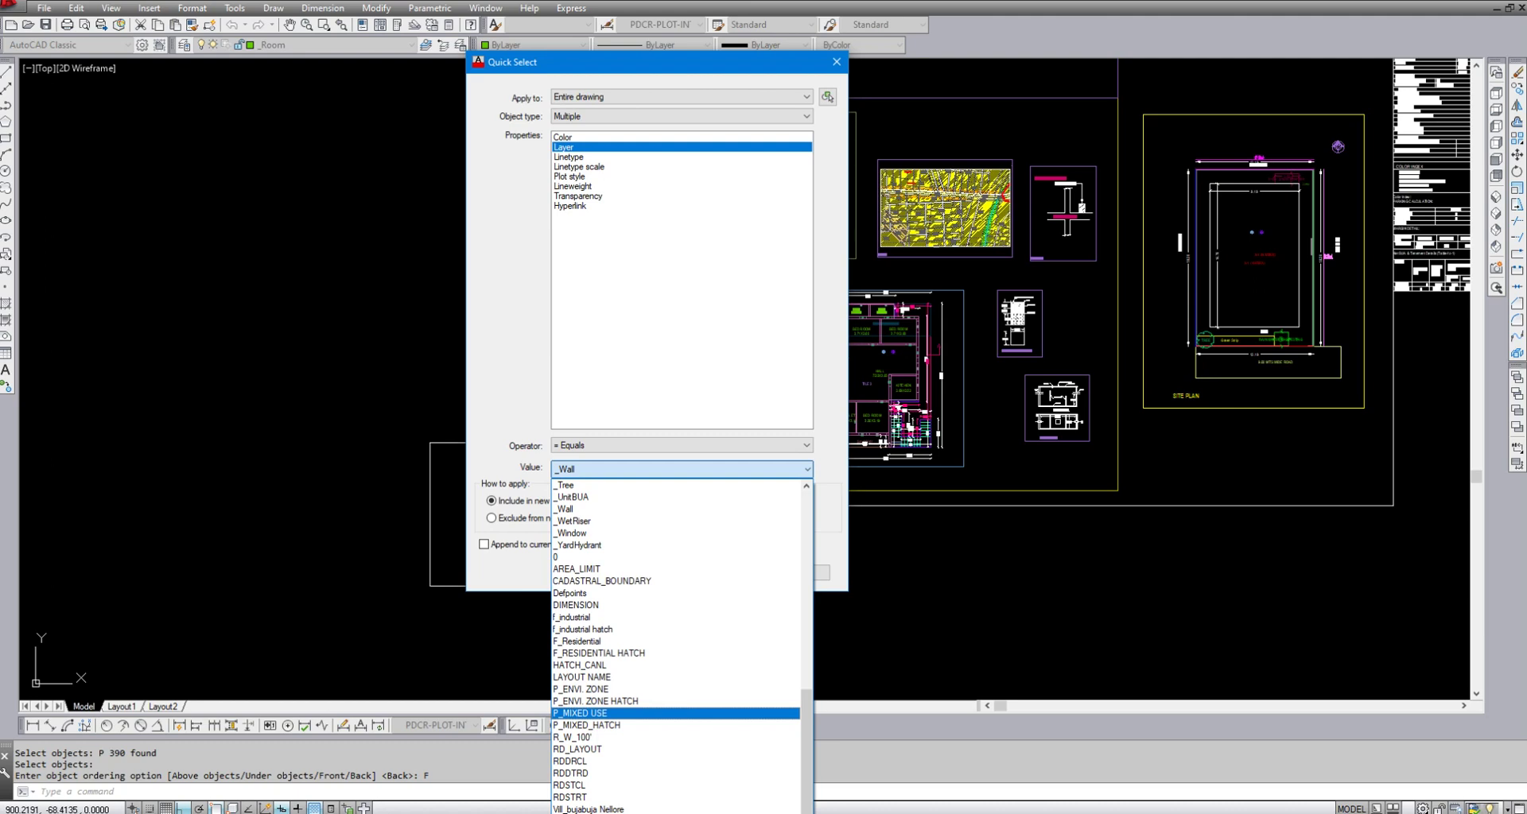
{"action": "scroll", "coordinate": [675, 645], "scroll_direction": "up", "scroll_amount": 4}
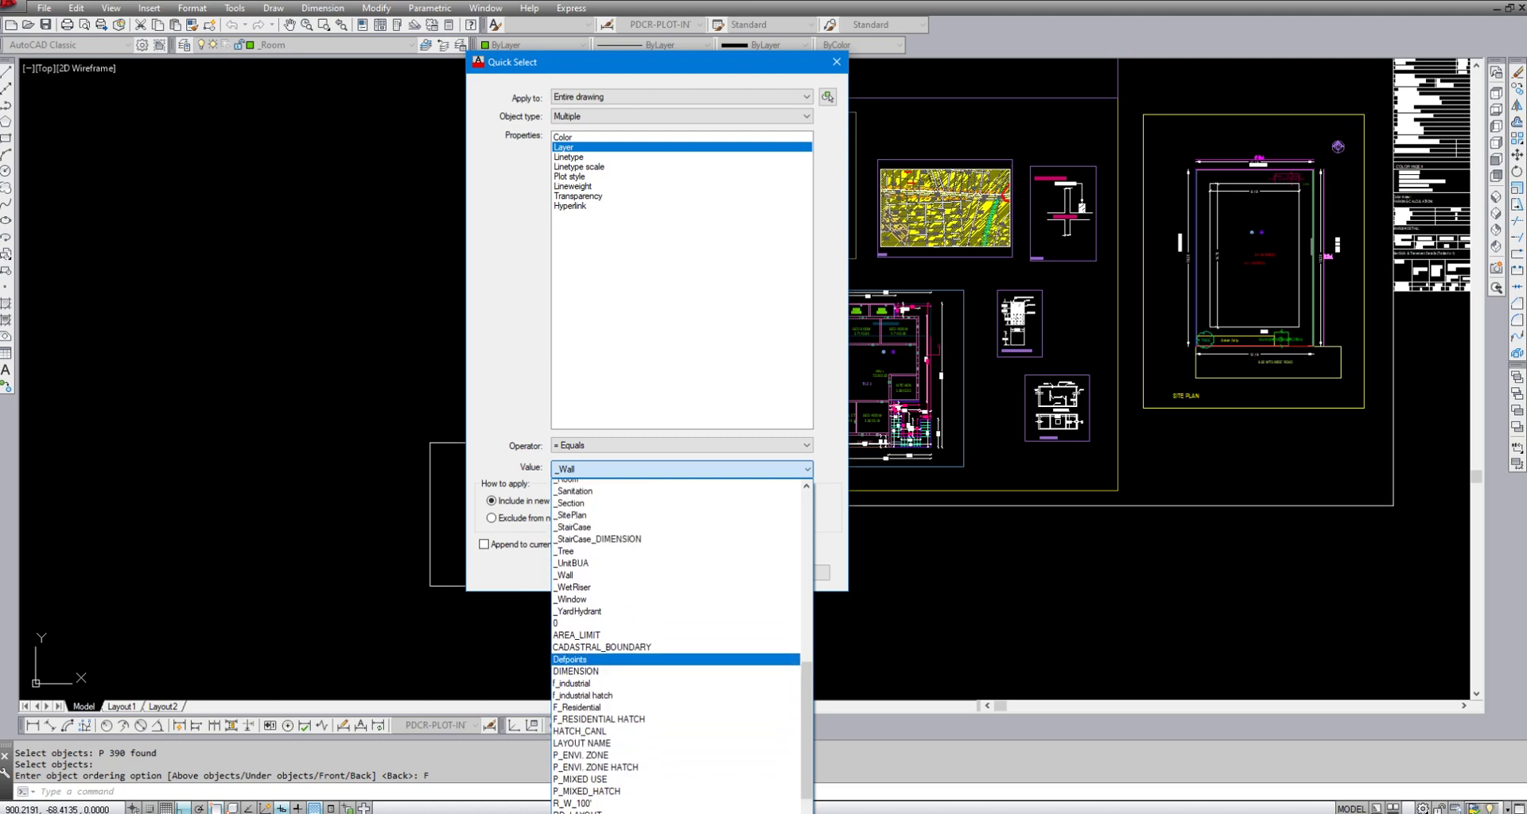
{"action": "scroll", "coordinate": [676, 581], "scroll_direction": "up", "scroll_amount": 1}
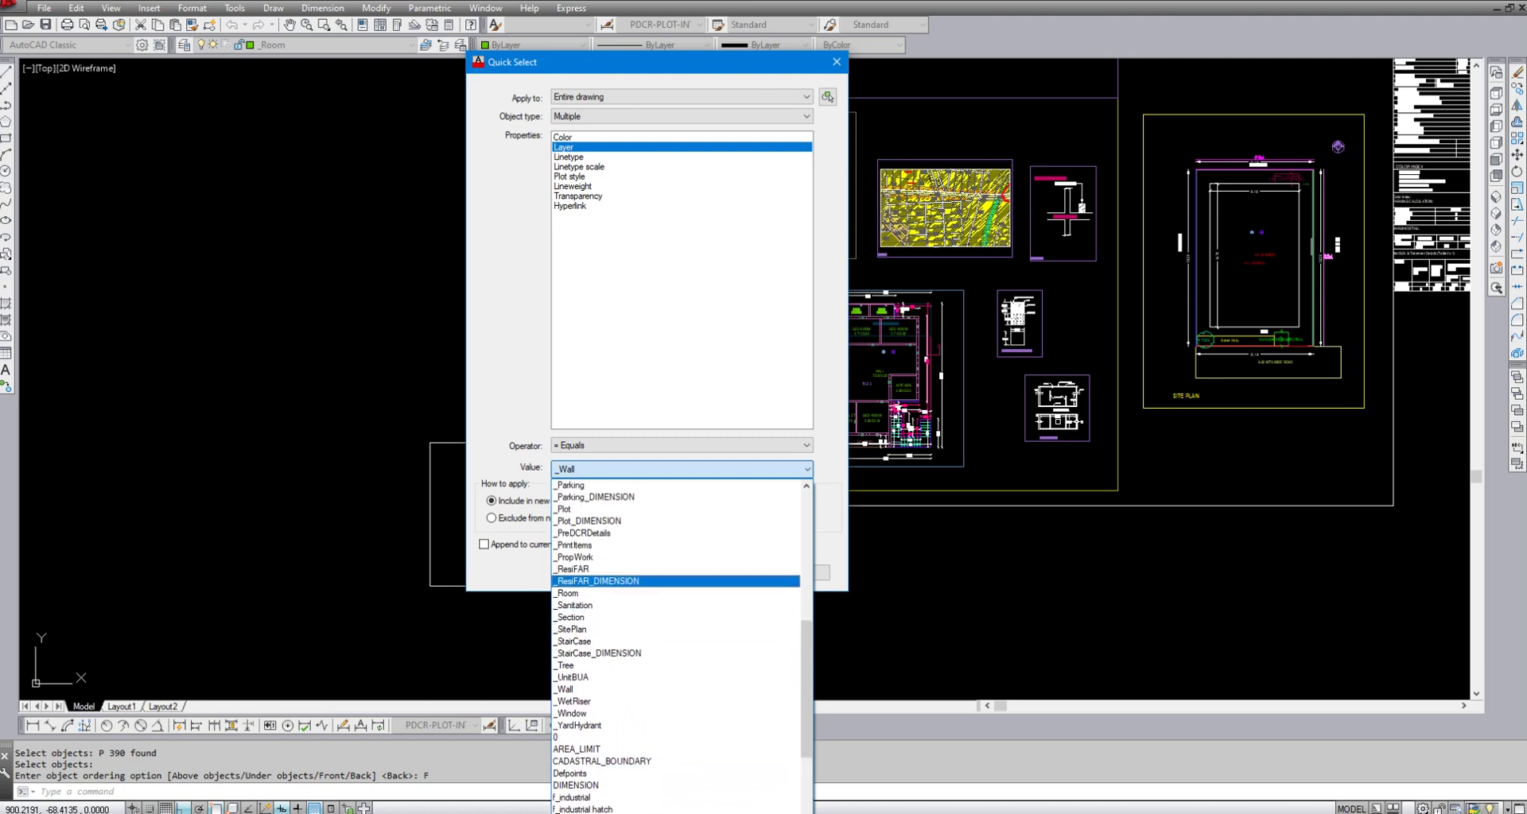
{"action": "left_click", "coordinate": [676, 510]}
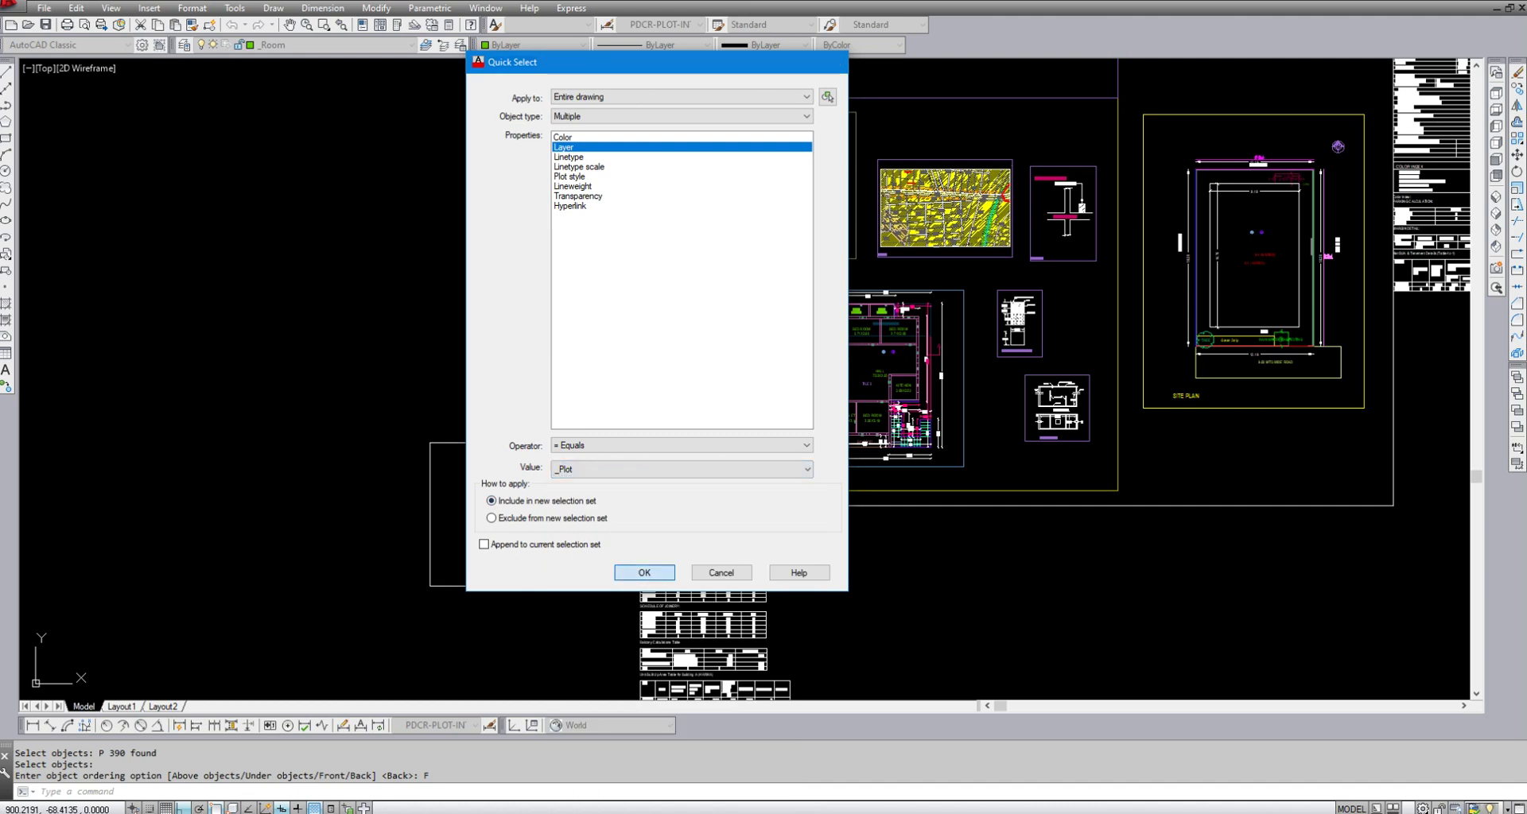
{"action": "left_click", "coordinate": [644, 573]}
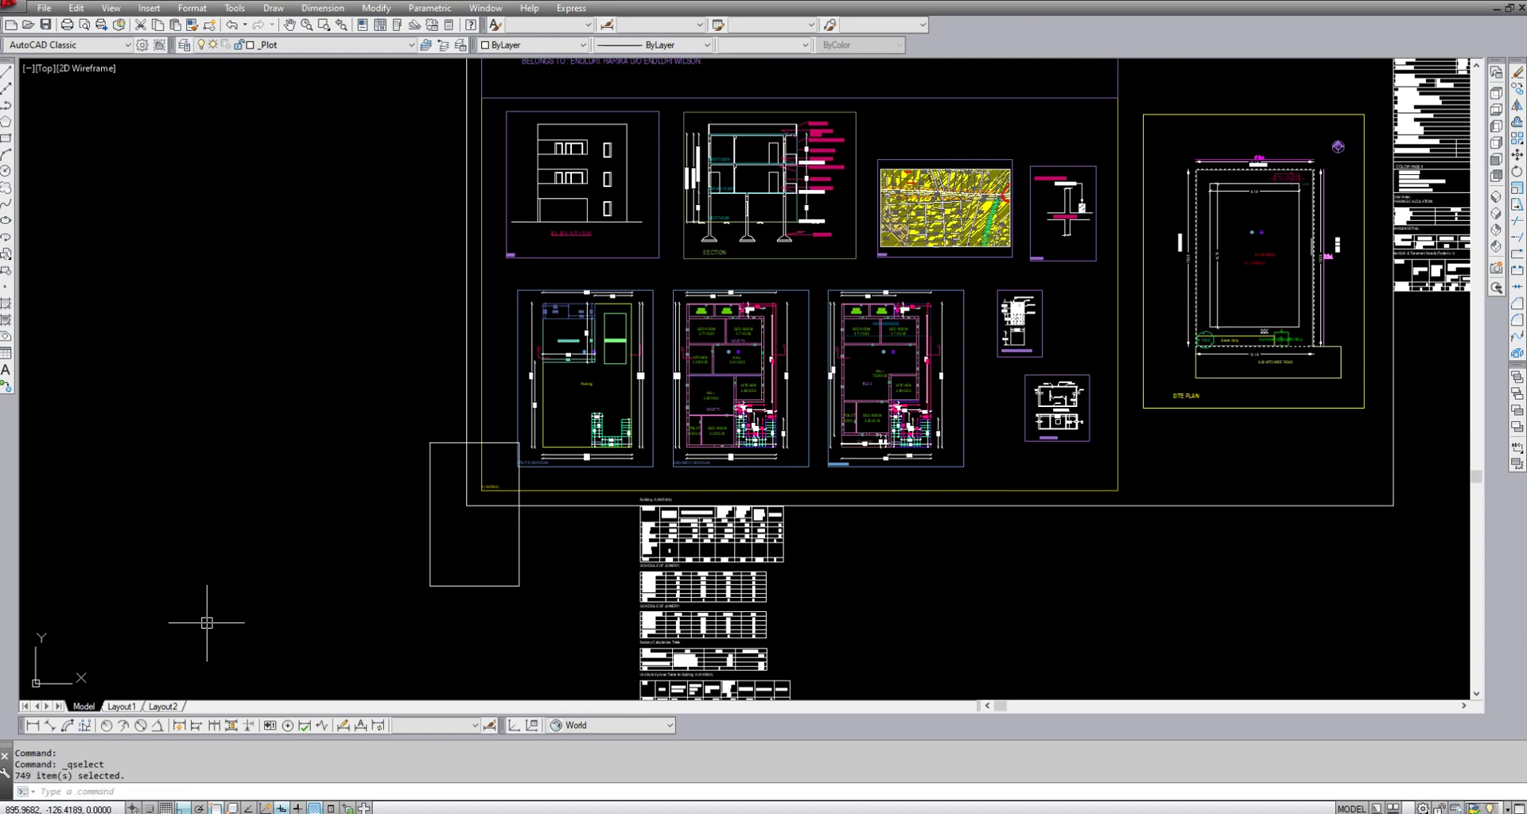
- Examine the area tables, floor plans and site plan to find where the selected _Plot objects lie
{"action": "scroll", "coordinate": [696, 616], "scroll_direction": "up", "scroll_amount": 10}
{"action": "scroll", "coordinate": [712, 608], "scroll_direction": "down", "scroll_amount": 6}
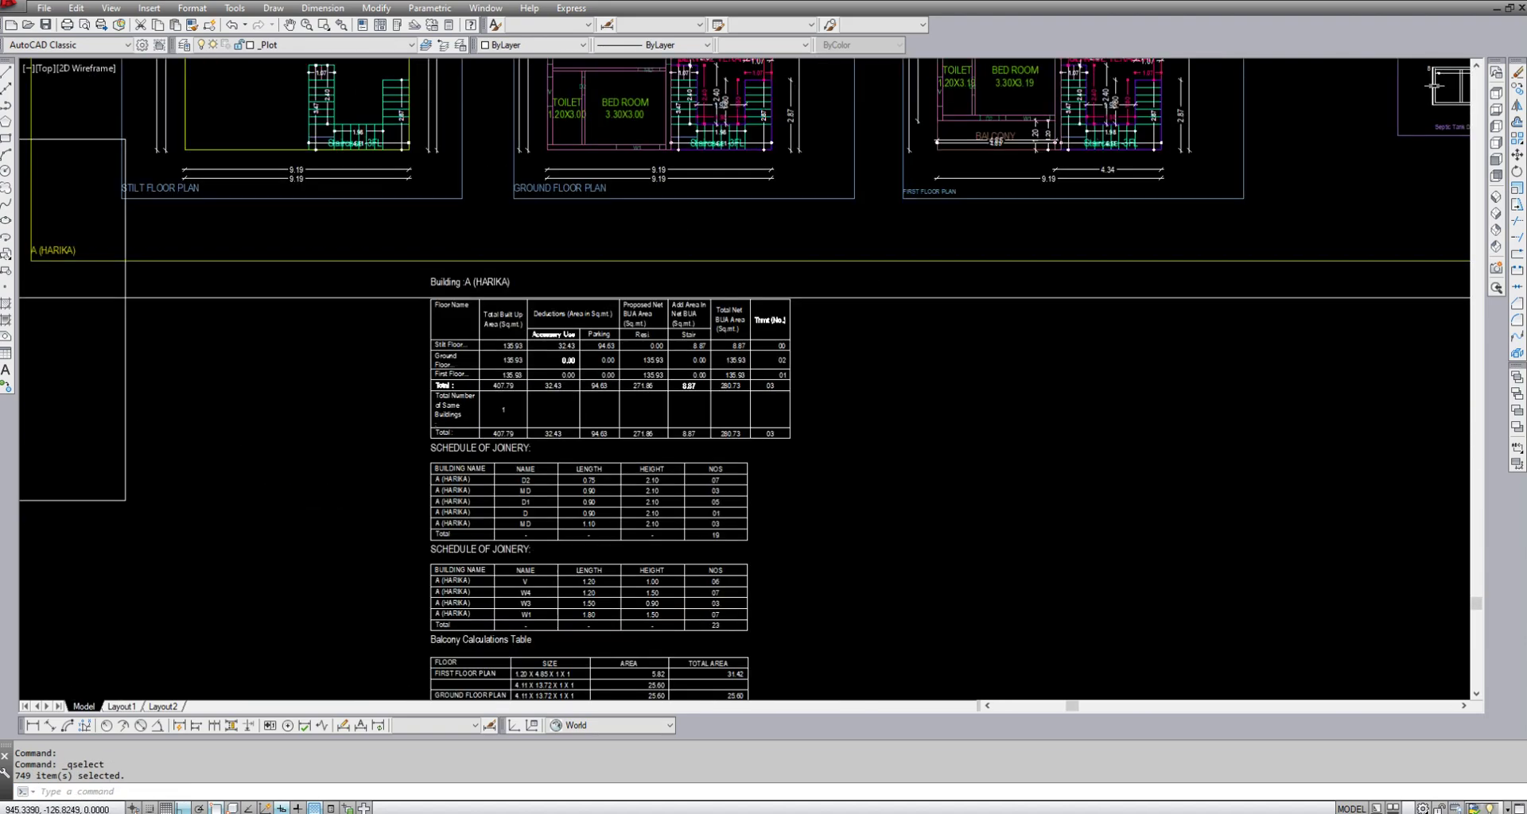
{"action": "scroll", "coordinate": [560, 598], "scroll_direction": "down", "scroll_amount": 2}
{"action": "scroll", "coordinate": [662, 484], "scroll_direction": "up", "scroll_amount": 9}
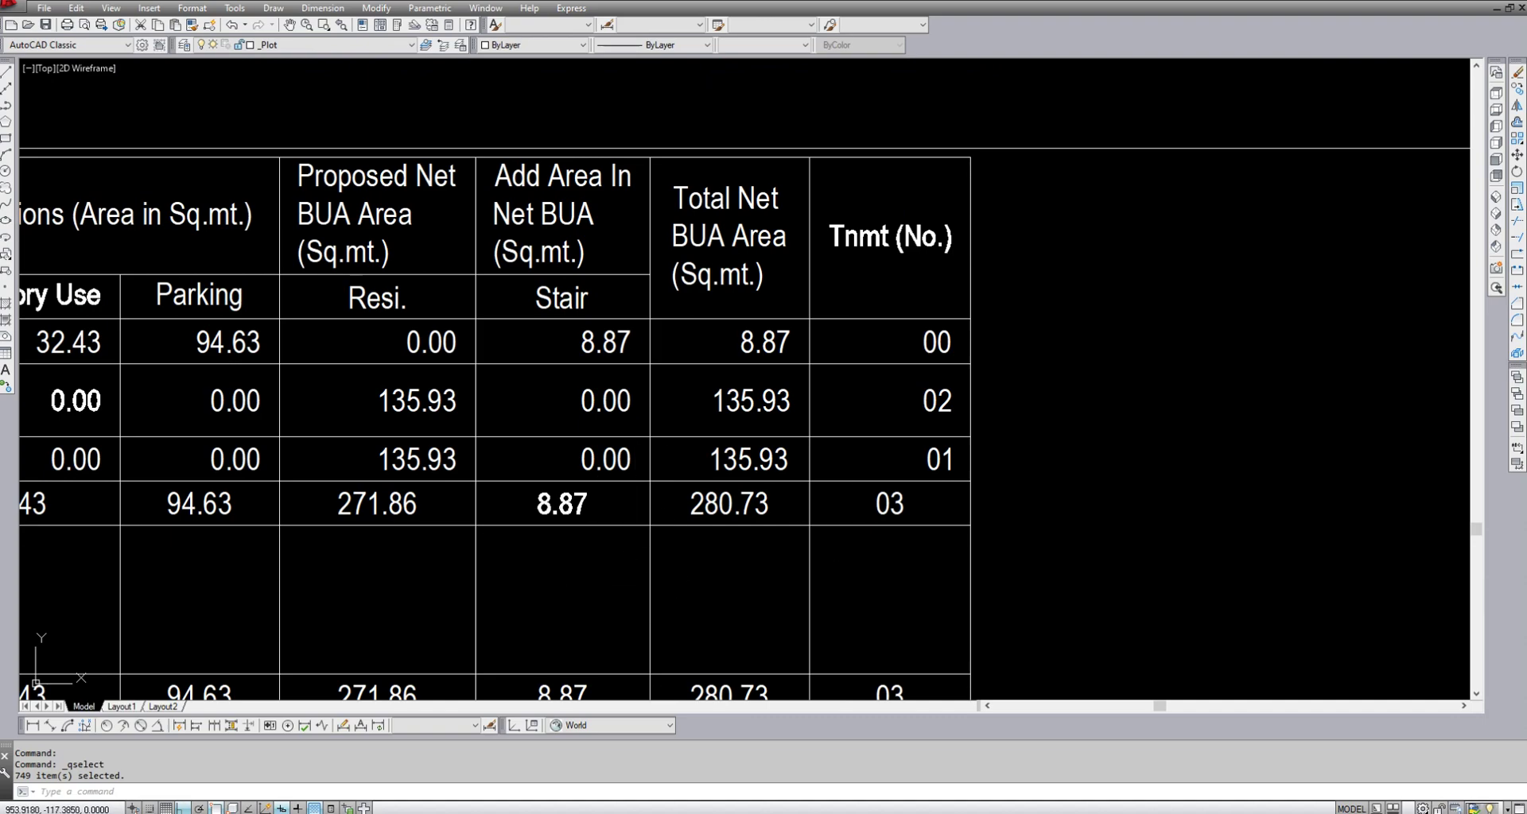
{"action": "scroll", "coordinate": [672, 449], "scroll_direction": "down", "scroll_amount": 9}
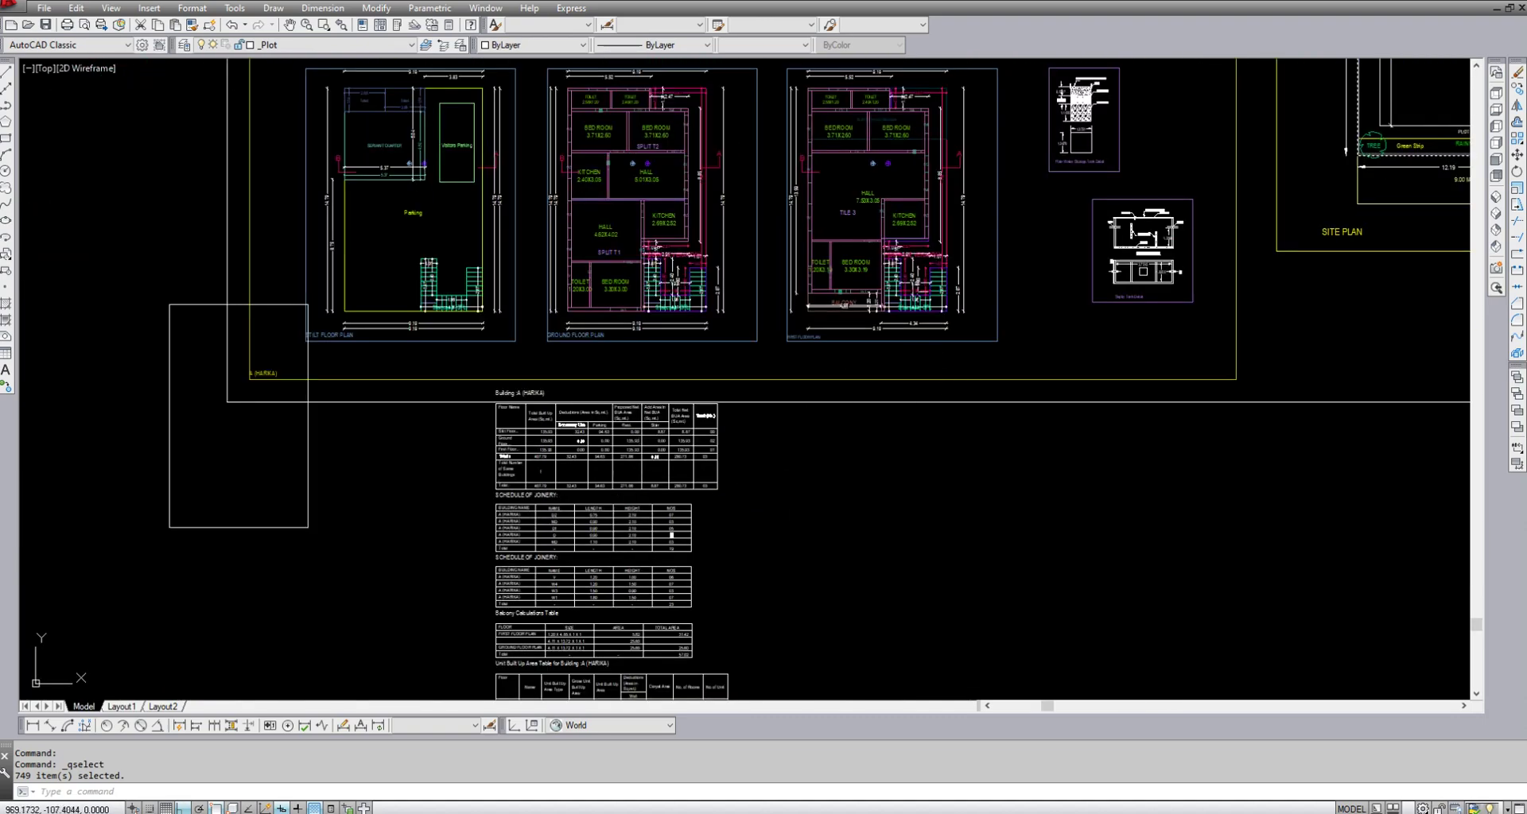
{"action": "scroll", "coordinate": [668, 418], "scroll_direction": "down", "scroll_amount": 5}
{"action": "scroll", "coordinate": [1113, 219], "scroll_direction": "up", "scroll_amount": 5}
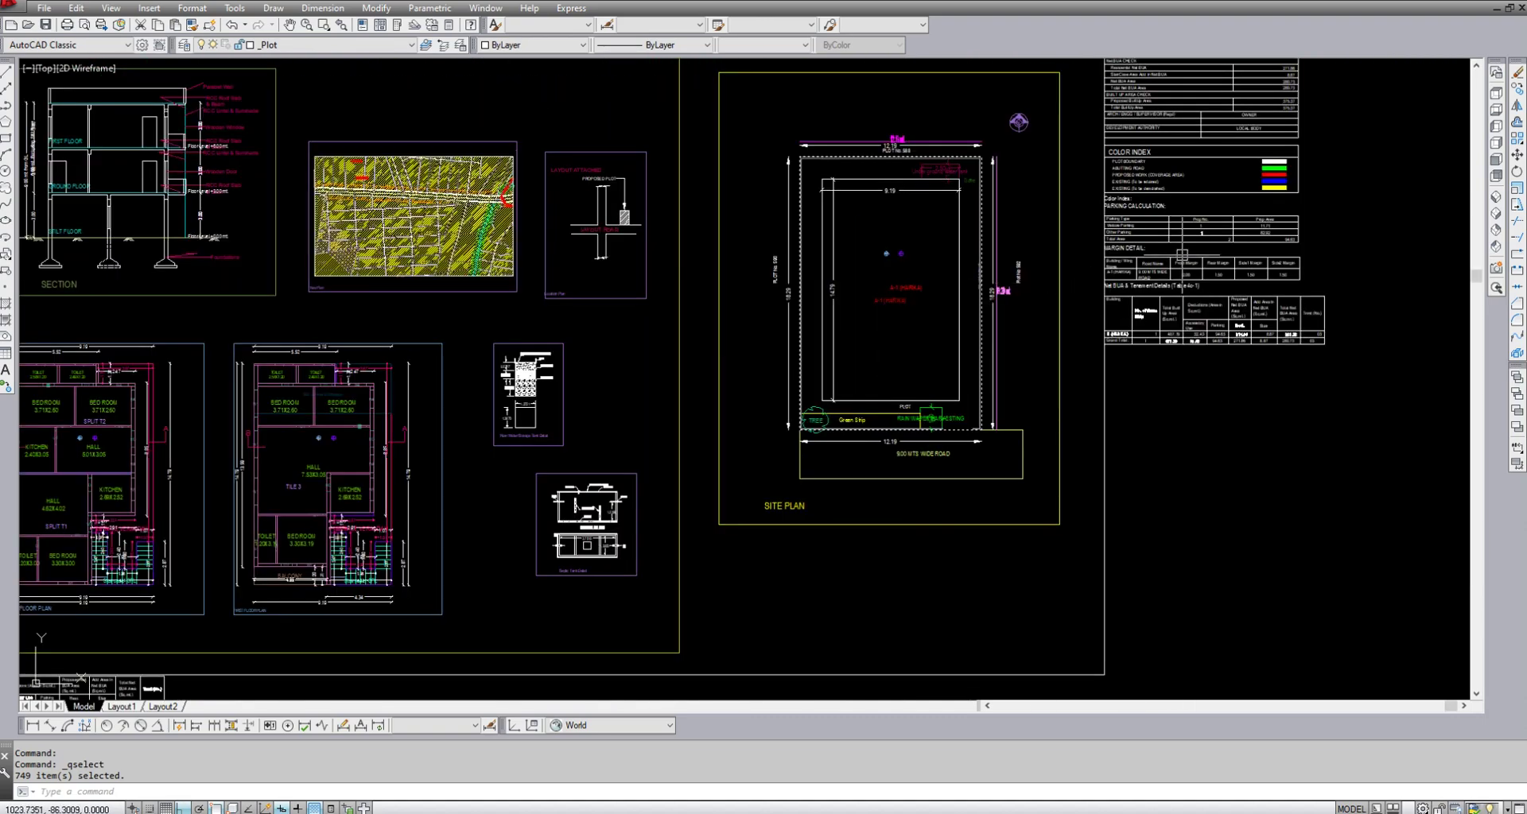
{"action": "scroll", "coordinate": [1182, 254], "scroll_direction": "up", "scroll_amount": 4}
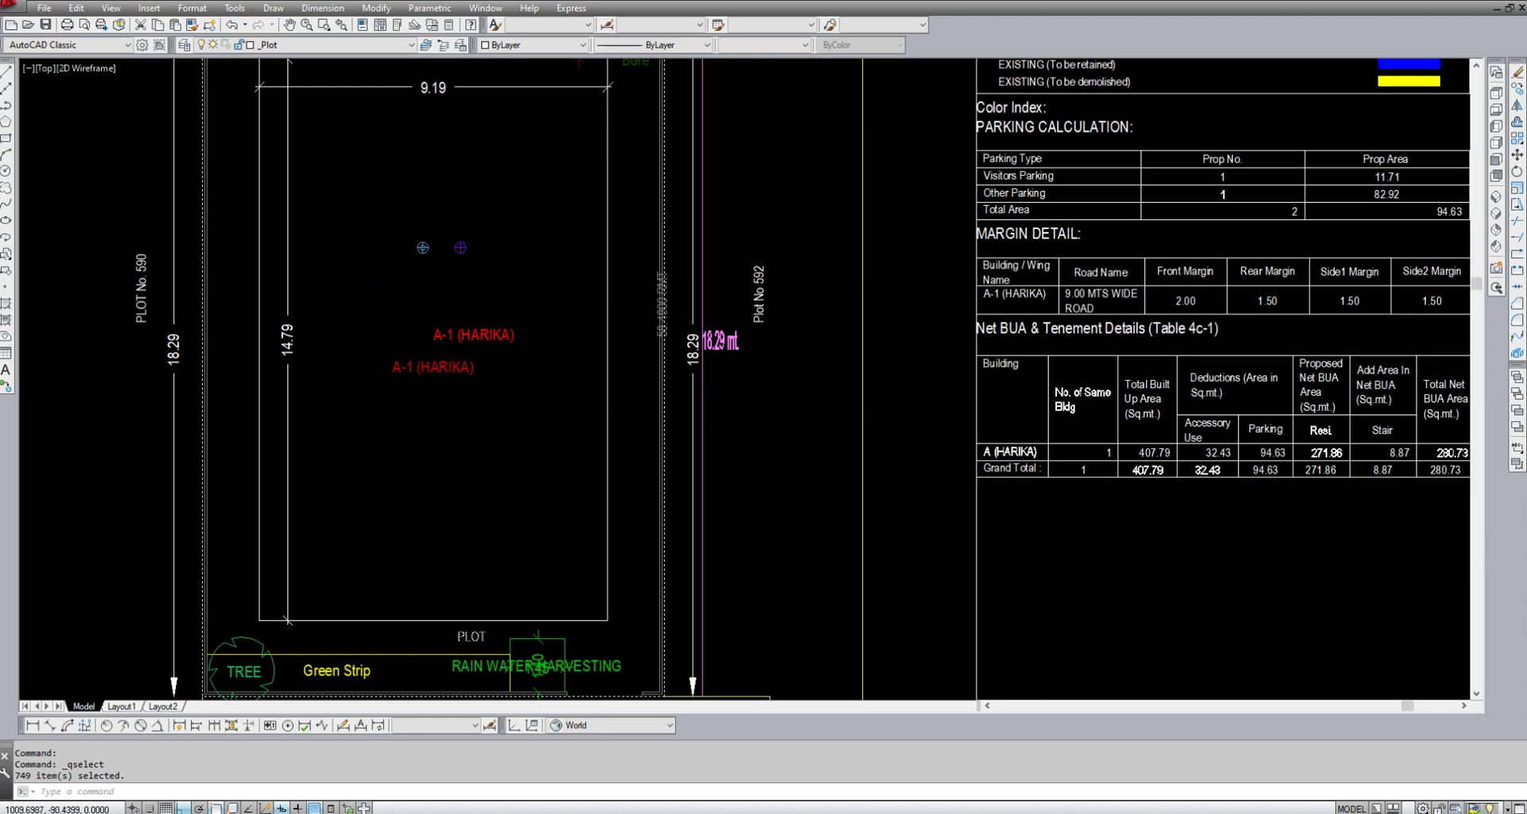
- Move the selected _Plot objects out of the site plan to the empty space to the right of the drawing sheet
{"action": "scroll", "coordinate": [806, 360], "scroll_direction": "down", "scroll_amount": 4}
{"action": "type", "text": "m"}
{"action": "key", "text": "space"}
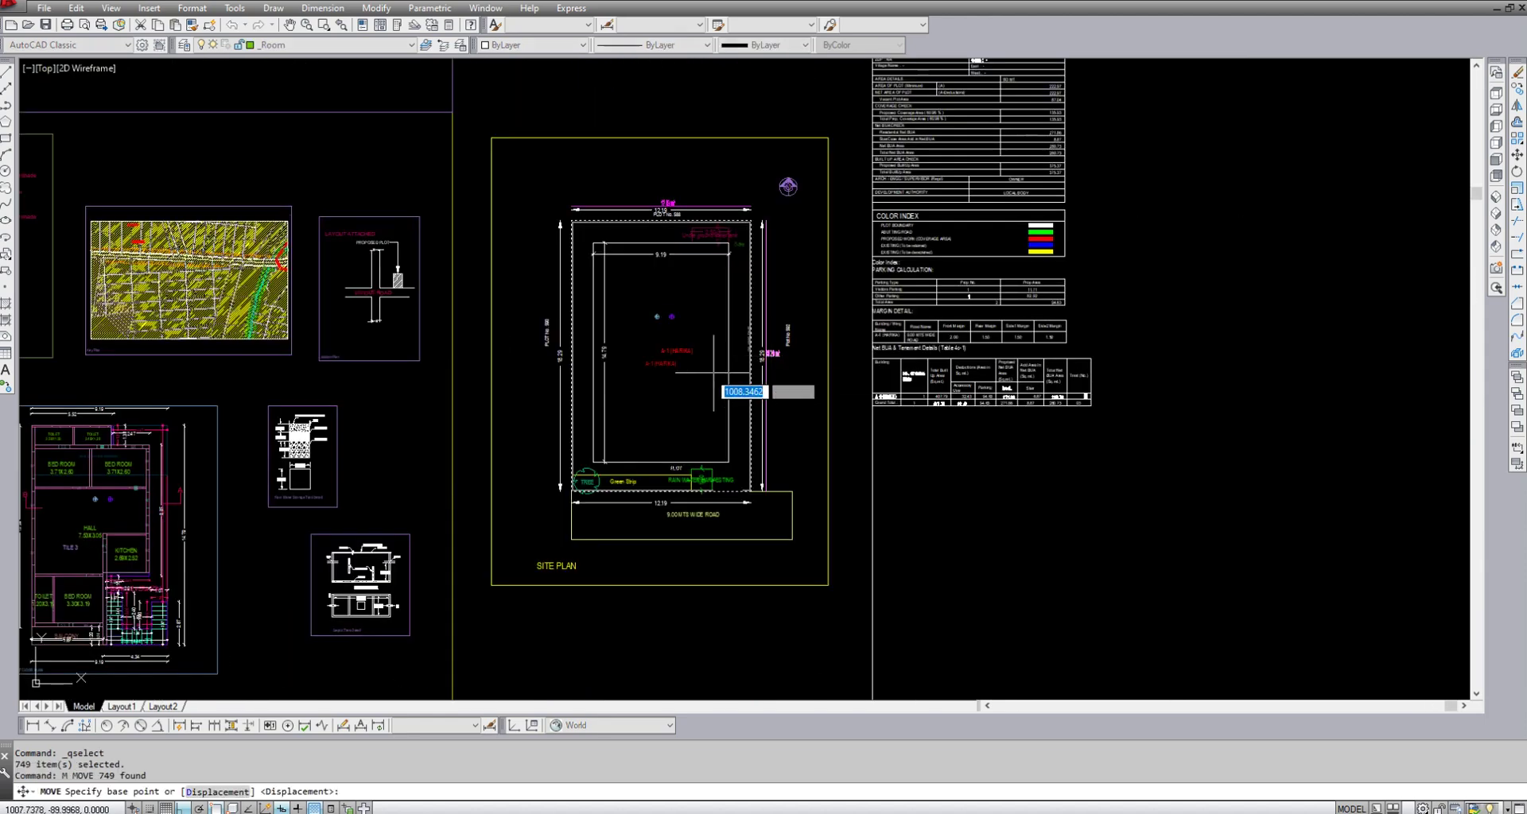
{"action": "left_click", "coordinate": [659, 390]}
{"action": "scroll", "coordinate": [645, 403], "scroll_direction": "down", "scroll_amount": 6}
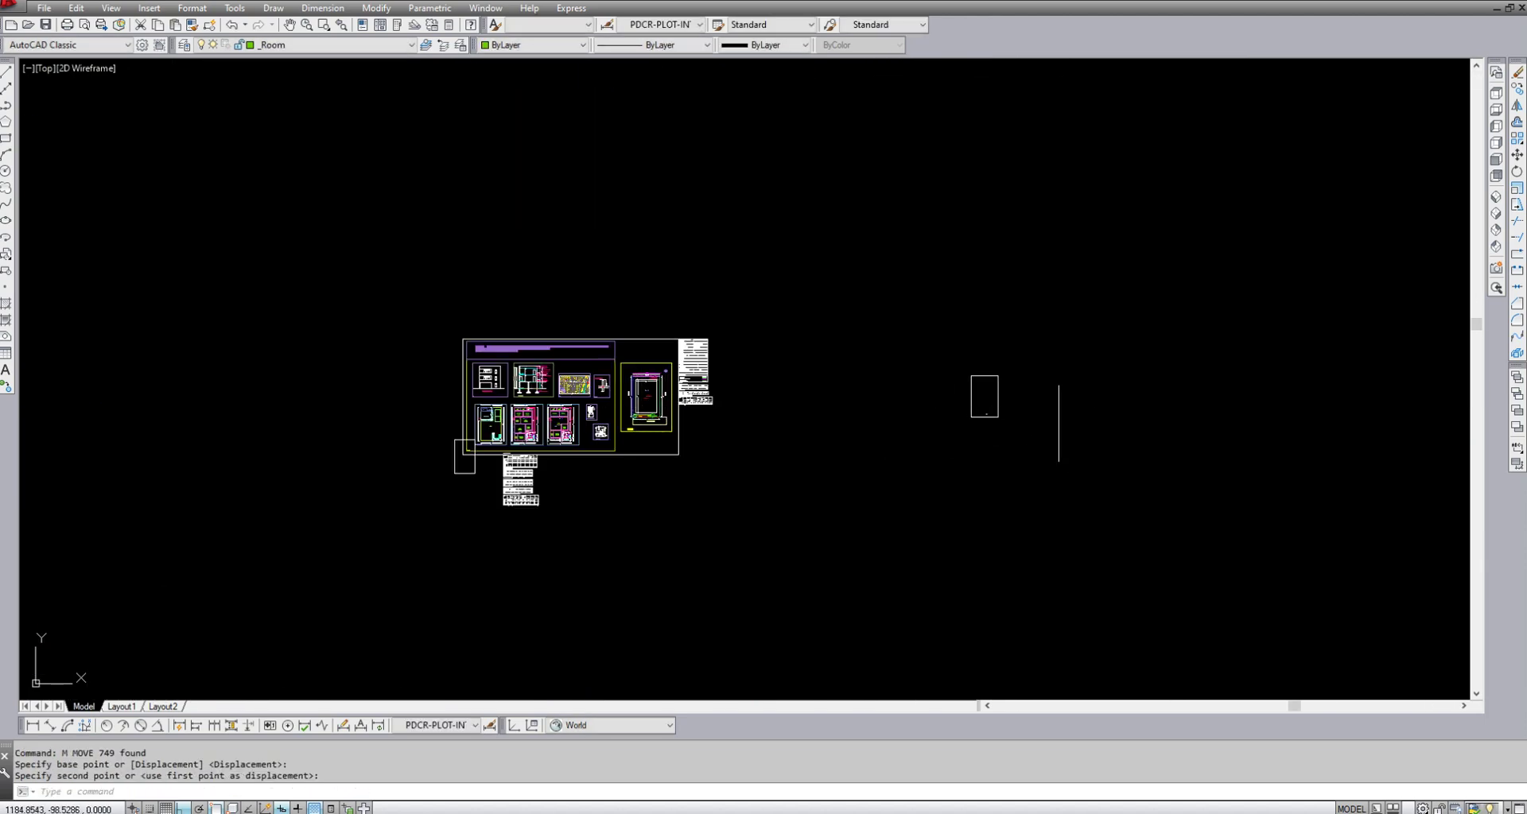
{"action": "key", "text": "Escape"}
- Select the moved plot outline and its PLOT label in turn to check them, and clear the selection
{"action": "scroll", "coordinate": [984, 414], "scroll_direction": "up", "scroll_amount": 10}
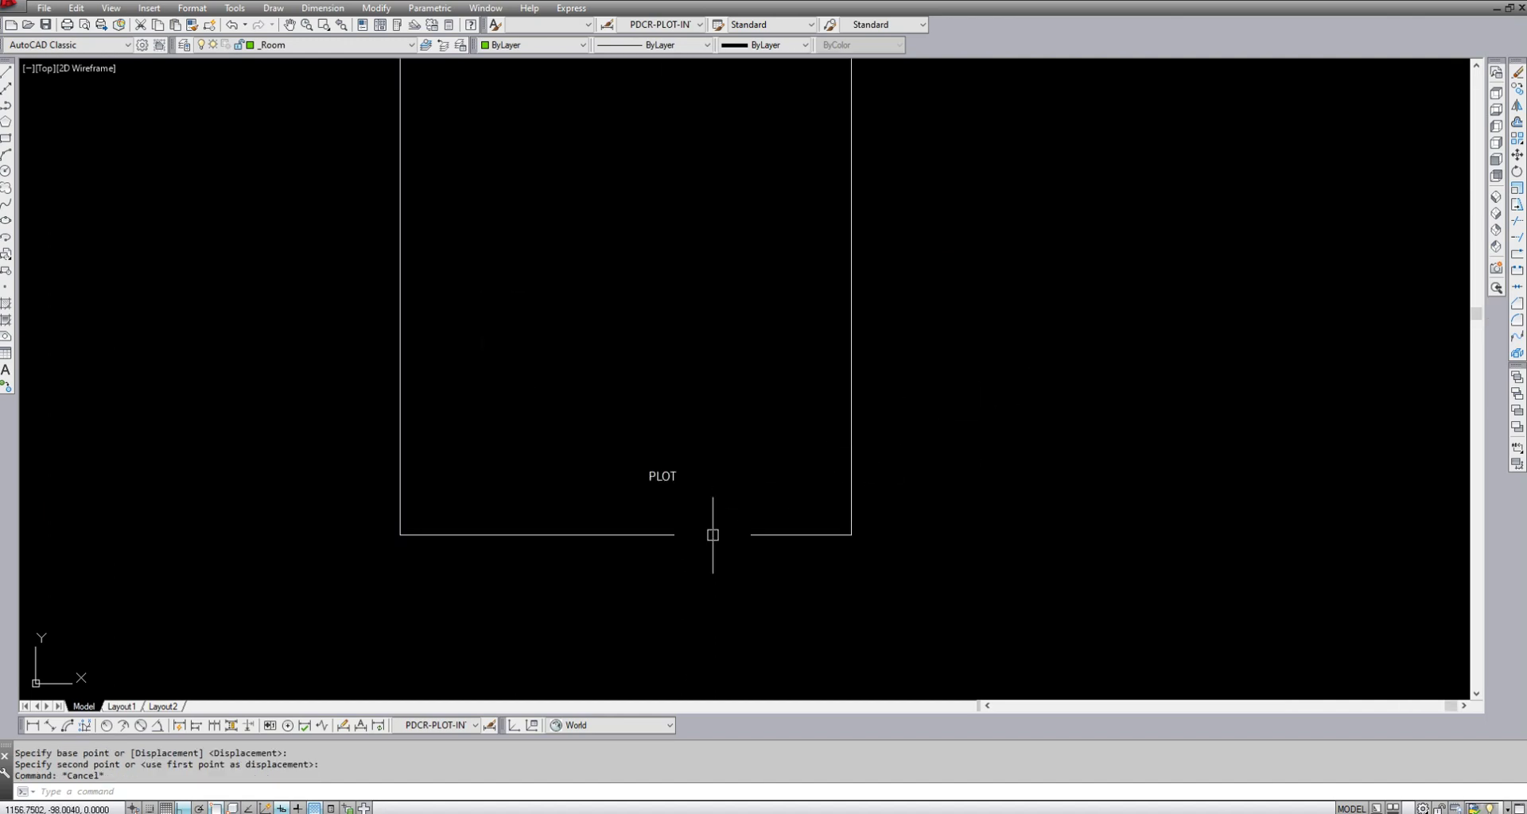
{"action": "left_click", "coordinate": [799, 578]}
{"action": "left_click", "coordinate": [690, 512]}
{"action": "key", "text": "Escape"}
{"action": "left_click", "coordinate": [759, 510]}
{"action": "left_click", "coordinate": [643, 451]}
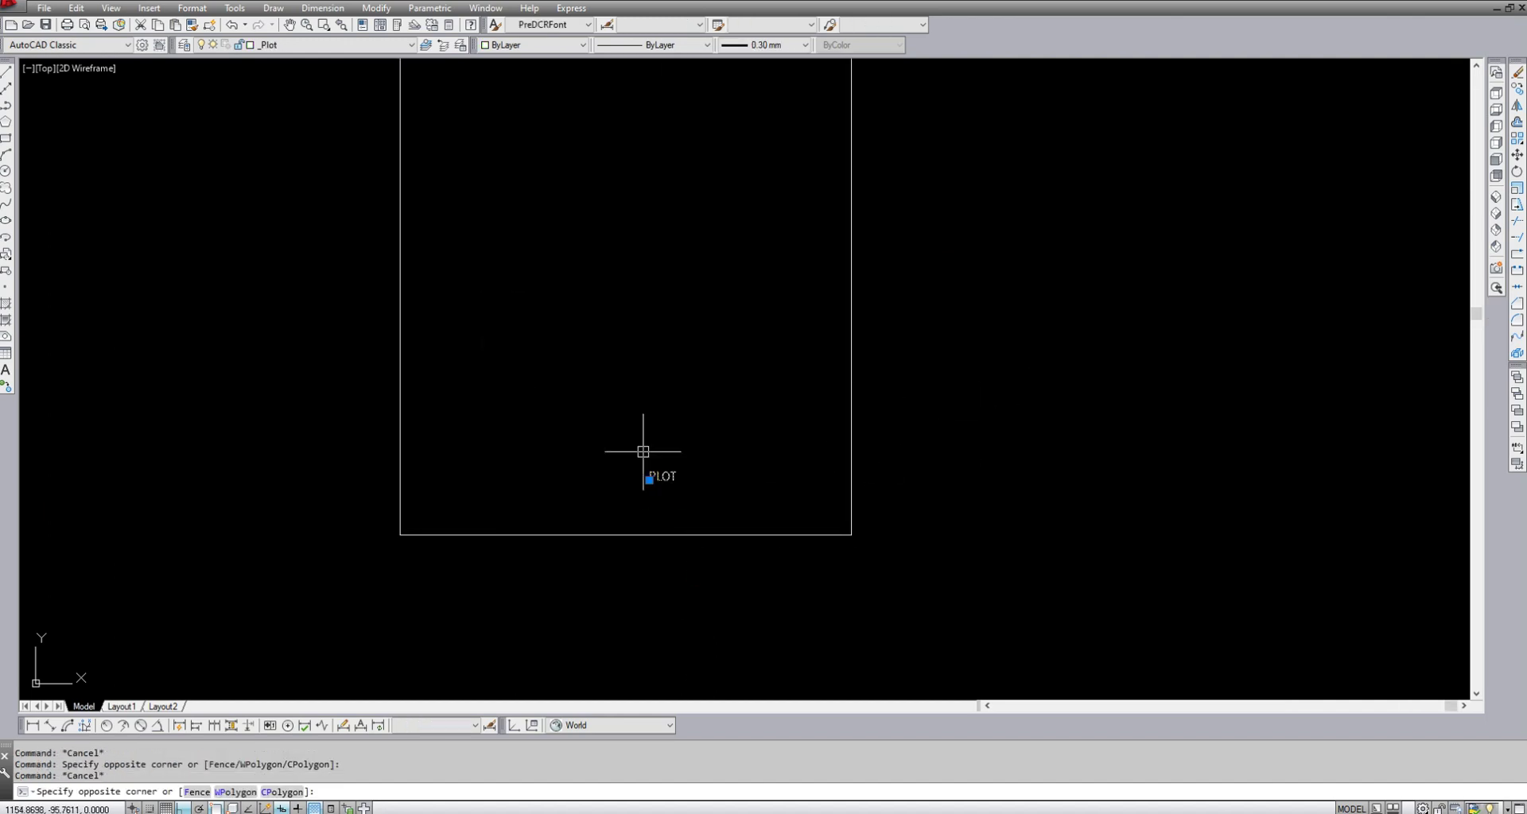
{"action": "key", "text": "Escape"}
{"action": "scroll", "coordinate": [958, 494], "scroll_direction": "down", "scroll_amount": 8}
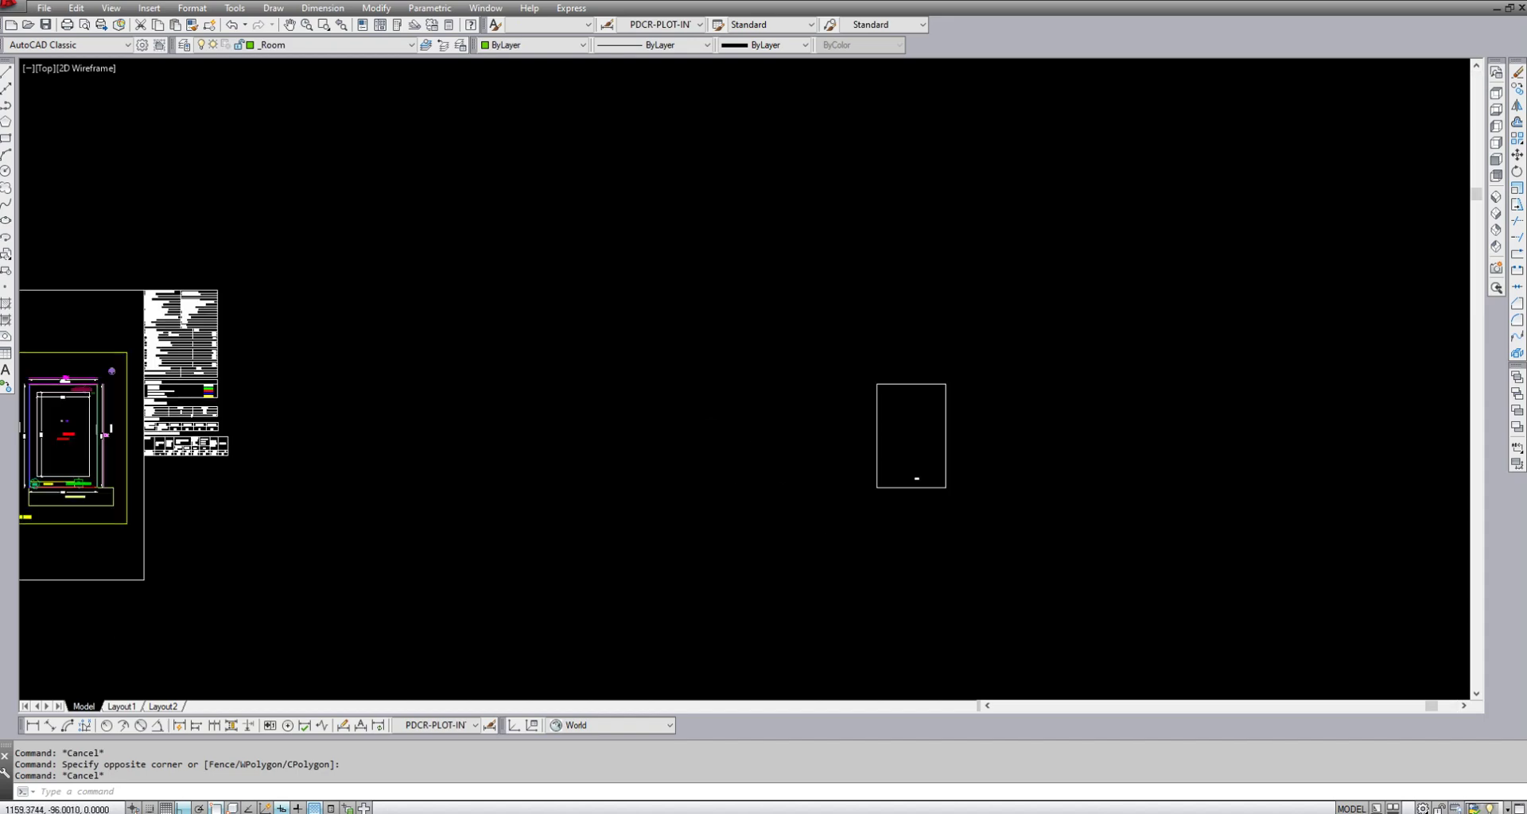
- Select the margin detail and tenement detail tables to check their layer, and clear the selection
{"action": "scroll", "coordinate": [916, 478], "scroll_direction": "down", "scroll_amount": 3}
{"action": "scroll", "coordinate": [682, 459], "scroll_direction": "up", "scroll_amount": 10}
{"action": "left_click", "coordinate": [556, 529]}
{"action": "left_click", "coordinate": [430, 420]}
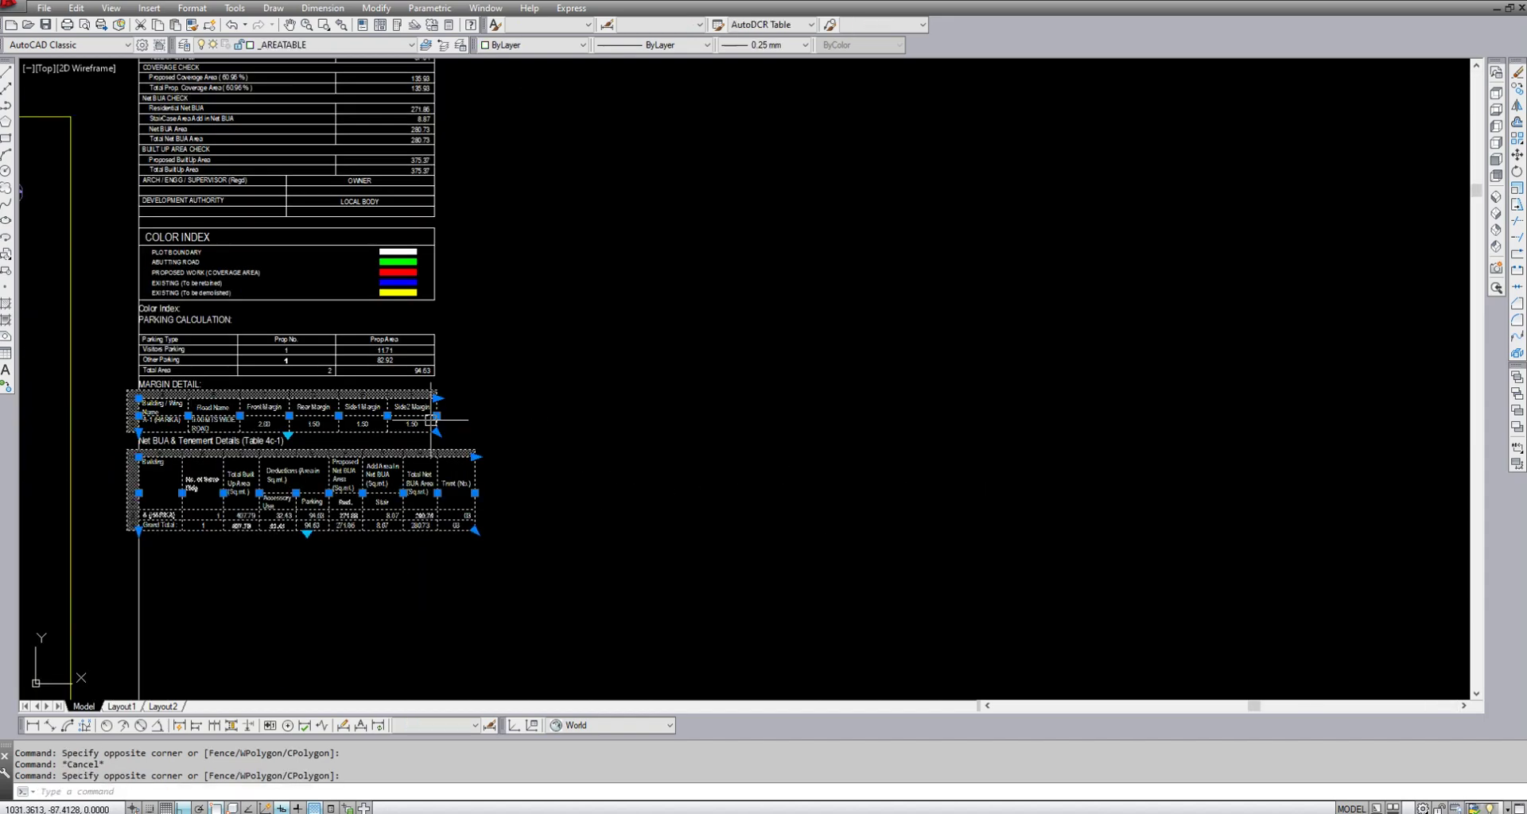
{"action": "key", "text": "Escape"}
{"action": "key", "text": "Escape"}
{"action": "scroll", "coordinate": [736, 360], "scroll_direction": "down", "scroll_amount": 5}
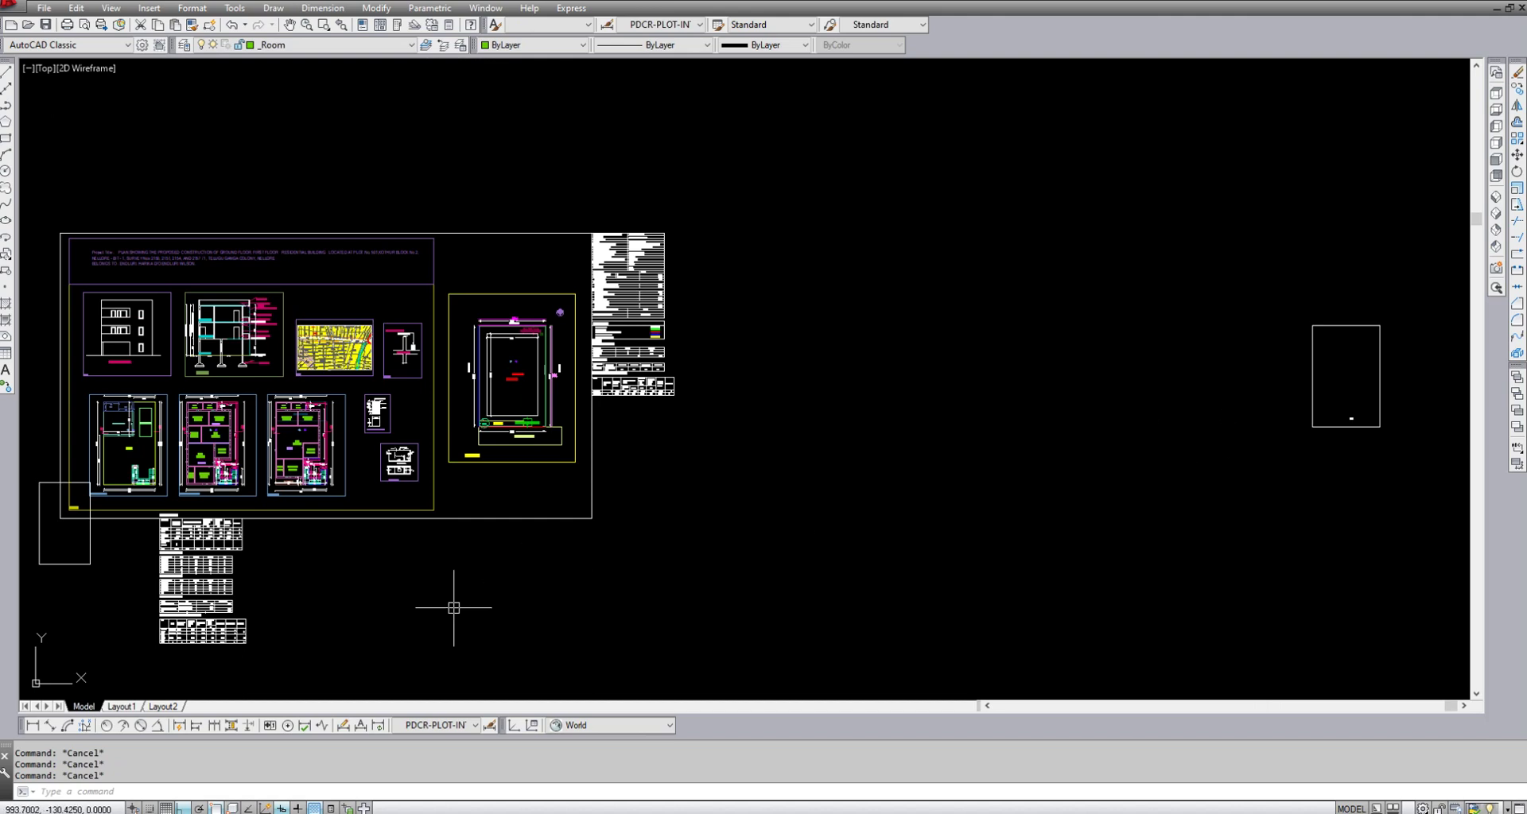
- Review the command history of the move and check the moved plot outline and PLOT label by selecting them together
{"action": "key", "text": "F2"}
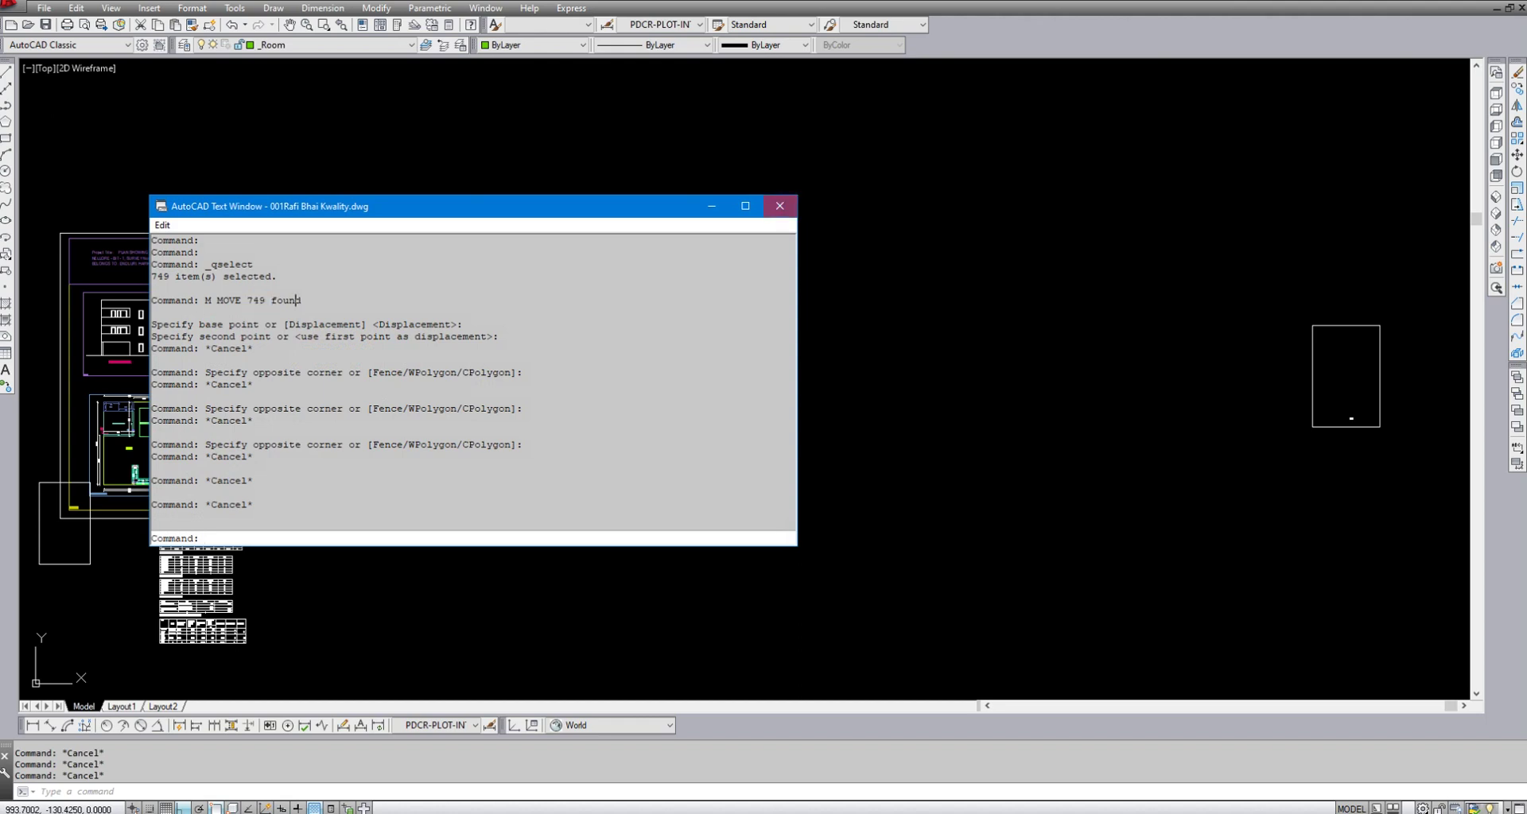
{"action": "key", "text": "F2"}
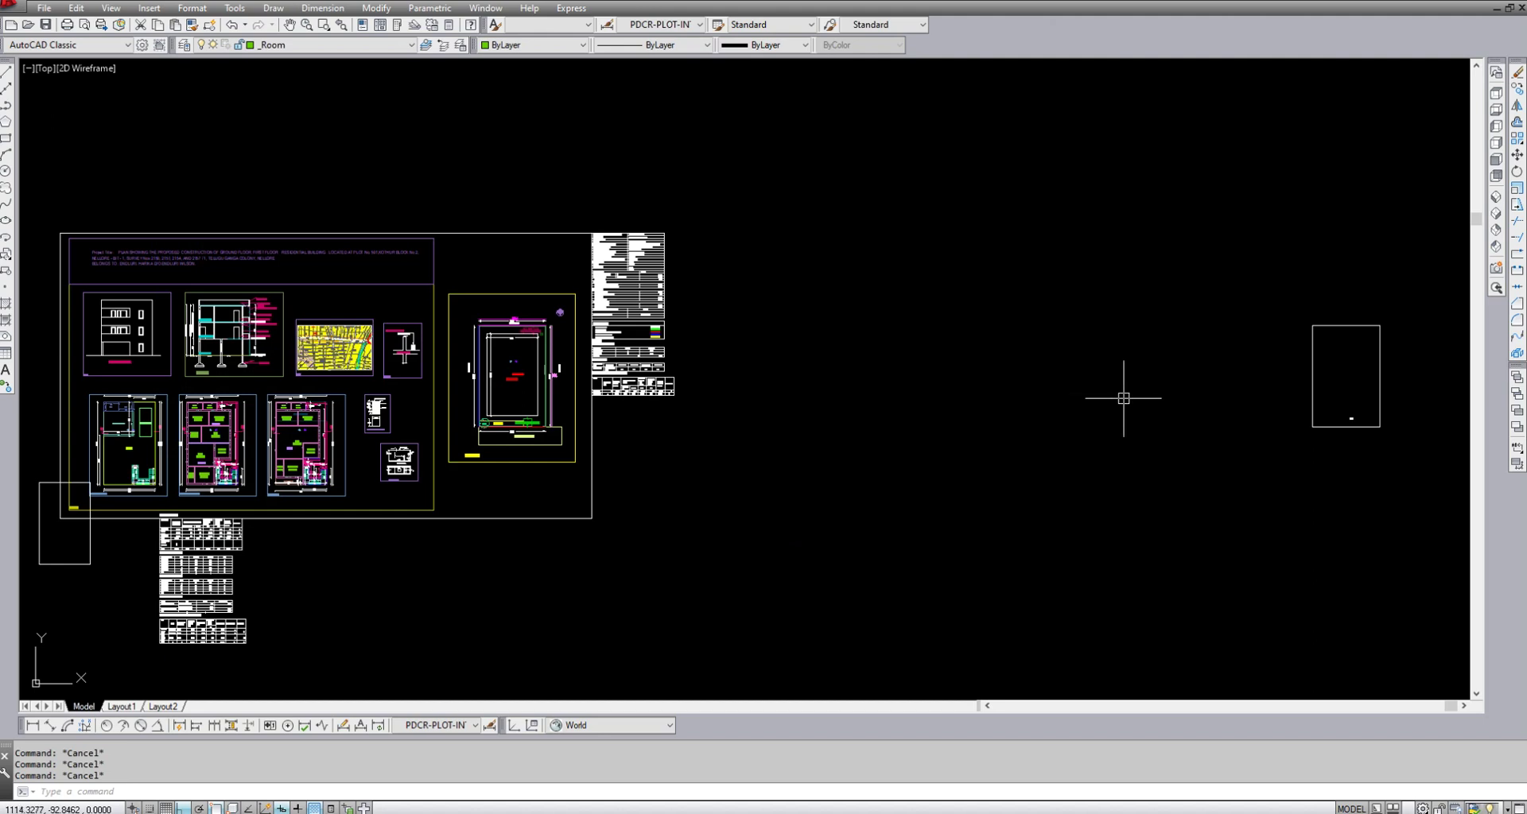
{"action": "scroll", "coordinate": [1384, 410], "scroll_direction": "up", "scroll_amount": 8}
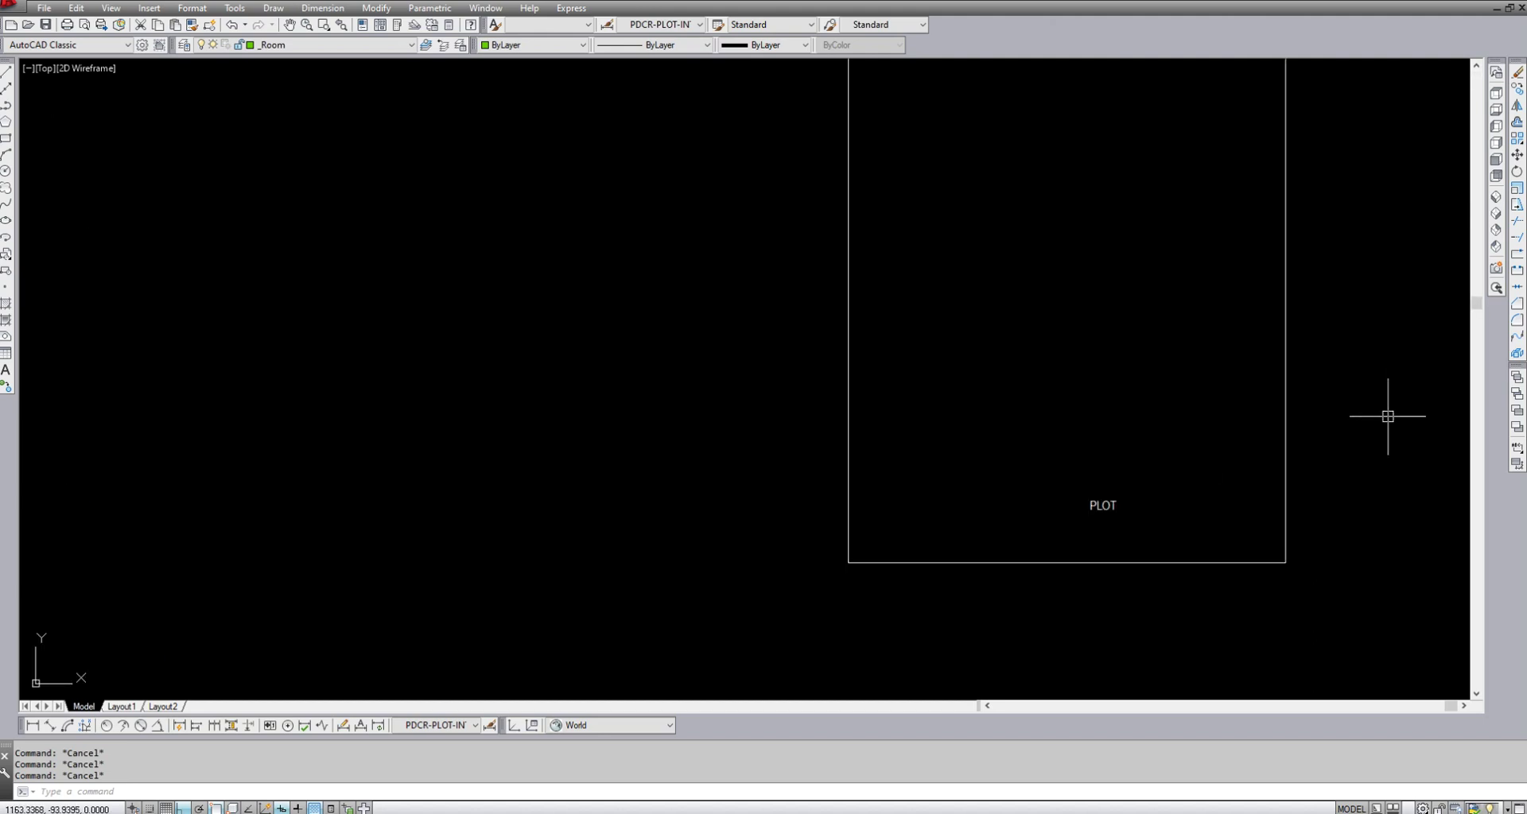
{"action": "left_click", "coordinate": [1111, 607]}
{"action": "left_click", "coordinate": [1061, 469]}
{"action": "scroll", "coordinate": [1146, 525], "scroll_direction": "down", "scroll_amount": 6}
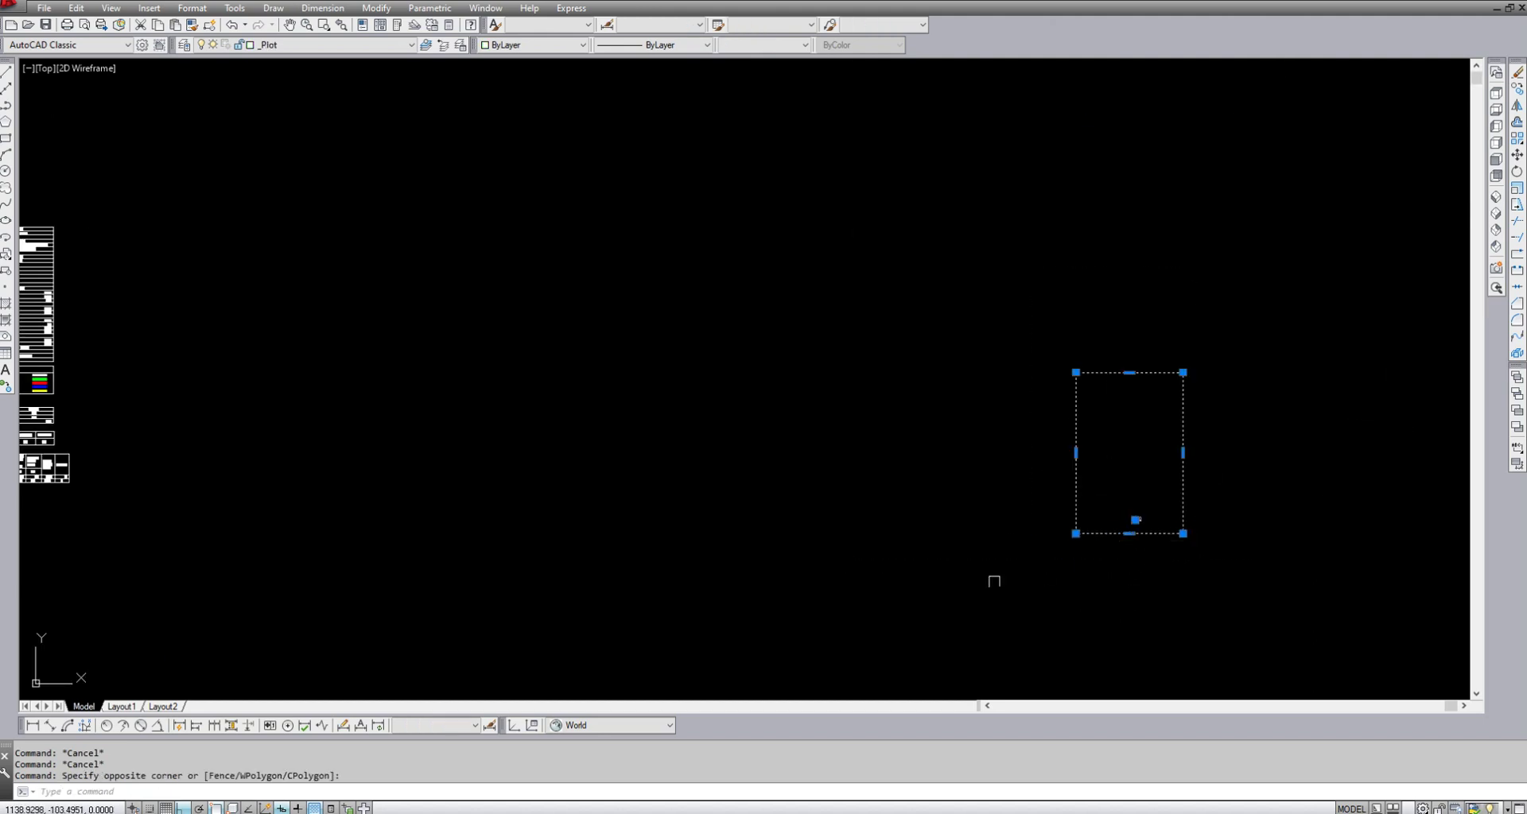
{"action": "key", "text": "Escape"}
- Check the building outline left inside the site plan by selecting it, and clear the selection
{"action": "scroll", "coordinate": [818, 528], "scroll_direction": "down", "scroll_amount": 4}
{"action": "scroll", "coordinate": [548, 485], "scroll_direction": "up", "scroll_amount": 10}
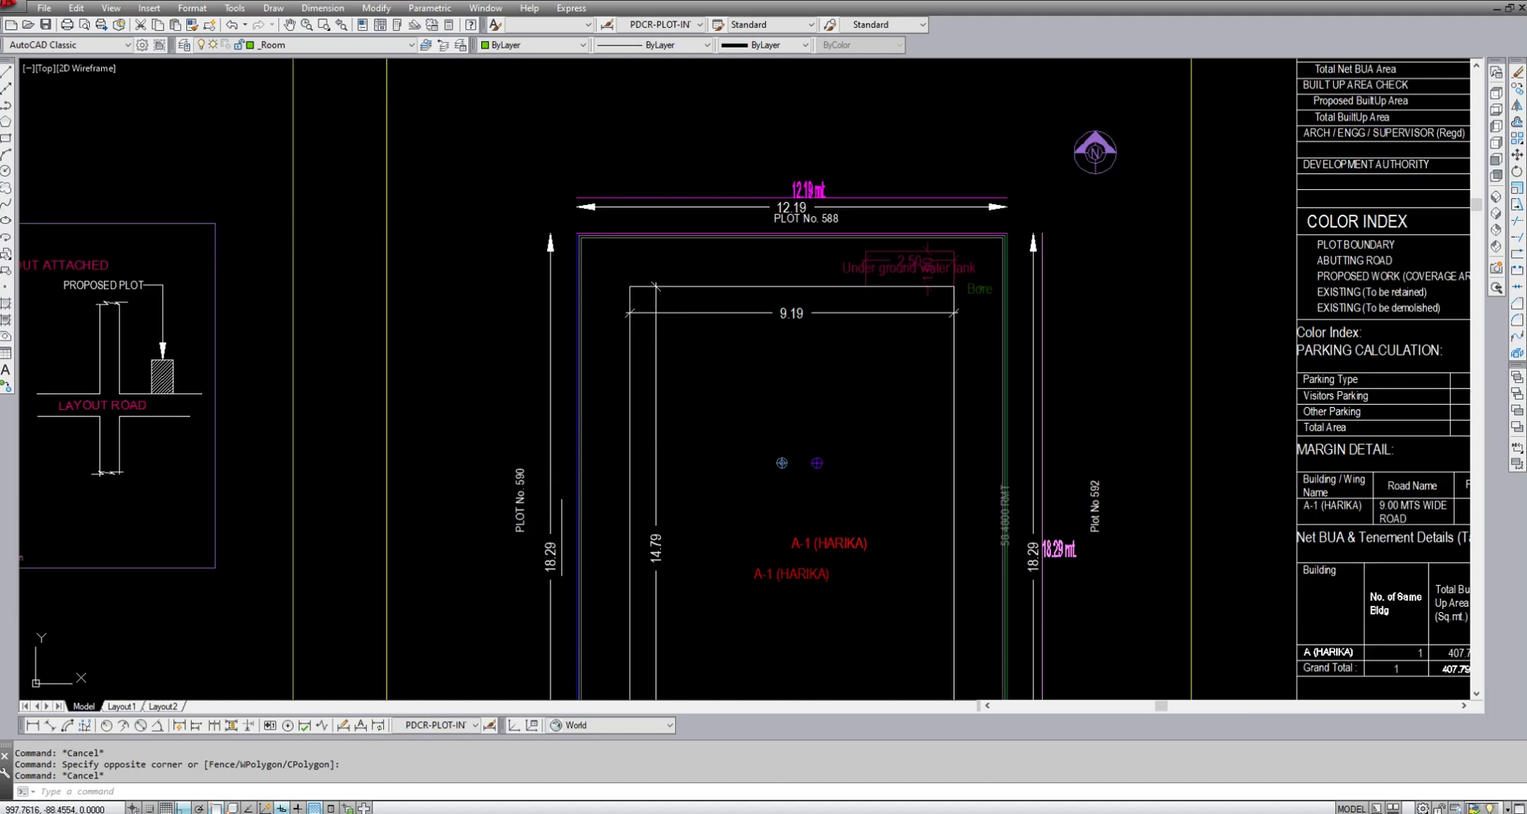
{"action": "left_click", "coordinate": [630, 486]}
{"action": "key", "text": "Escape"}
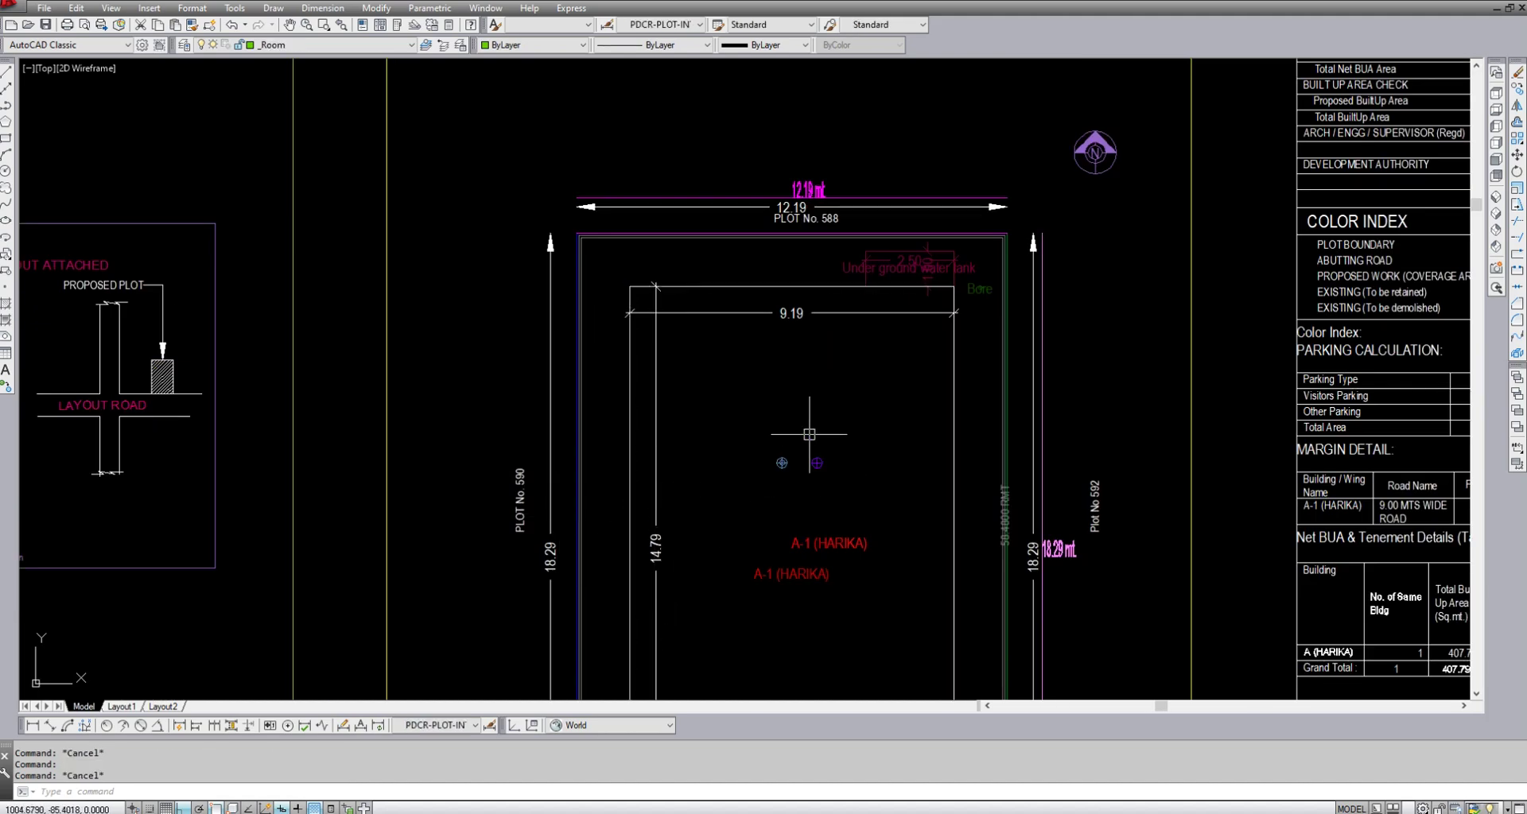
- Undo the last move of the _Plot layer objects
{"action": "scroll", "coordinate": [730, 428], "scroll_direction": "down", "scroll_amount": 5}
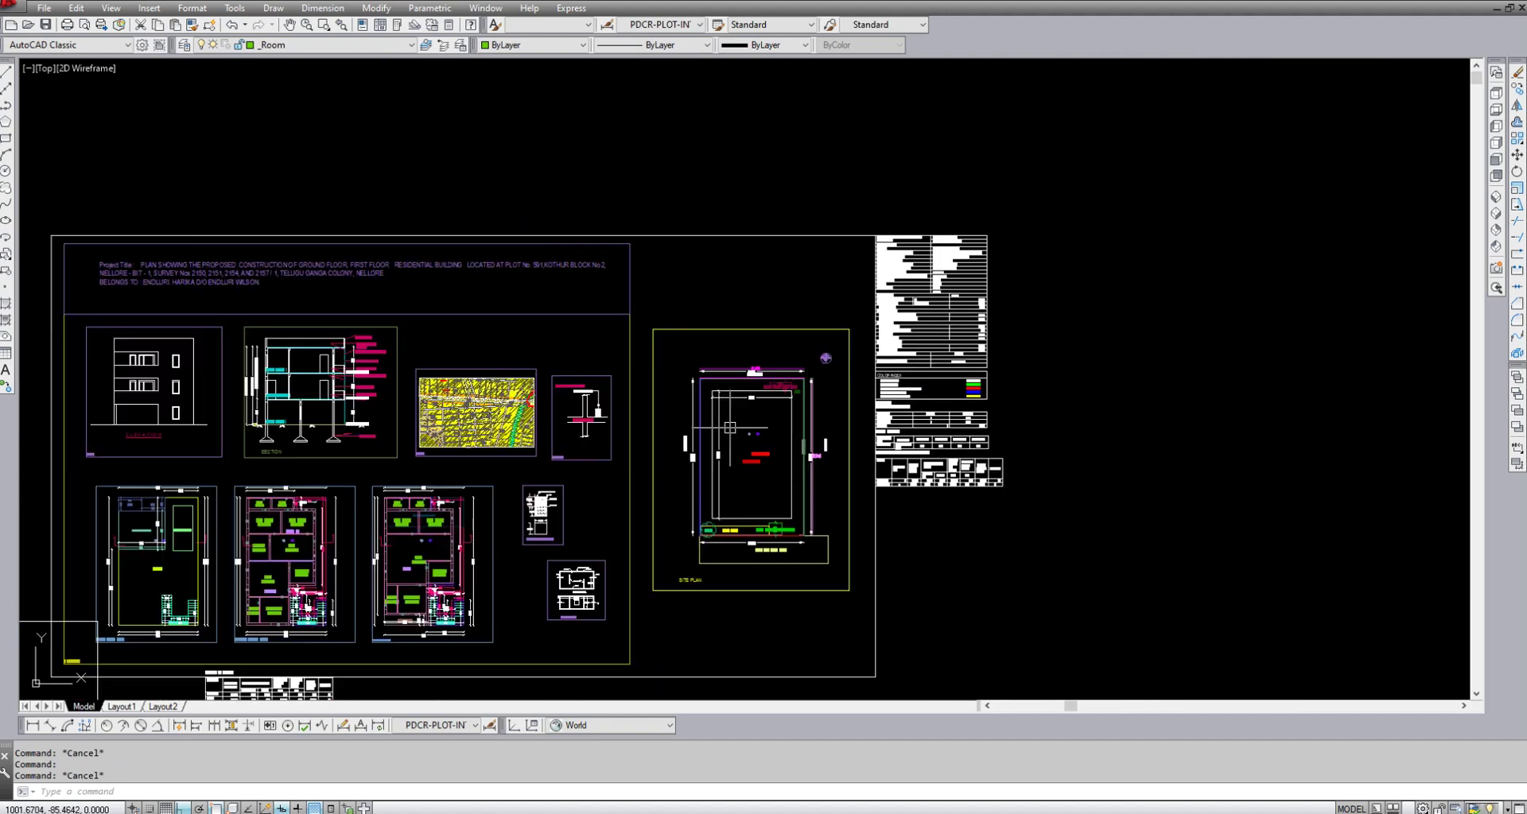
{"action": "scroll", "coordinate": [731, 439], "scroll_direction": "down", "scroll_amount": 4}
{"action": "left_click", "coordinate": [1363, 512]}
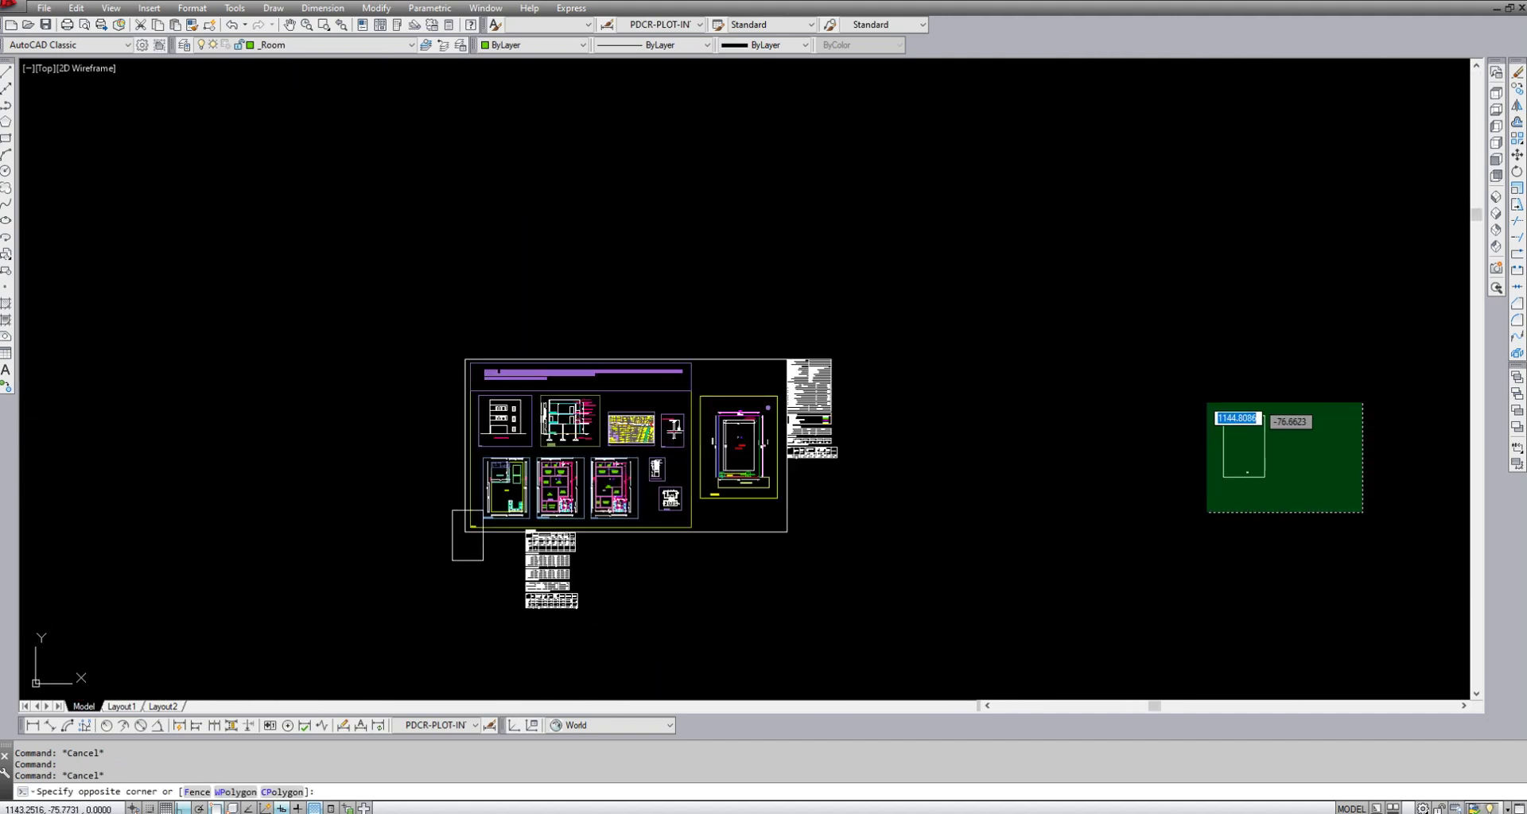
{"action": "left_click", "coordinate": [1206, 403]}
{"action": "key", "text": "Escape"}
{"action": "key", "text": "u"}
{"action": "key", "text": "Return"}
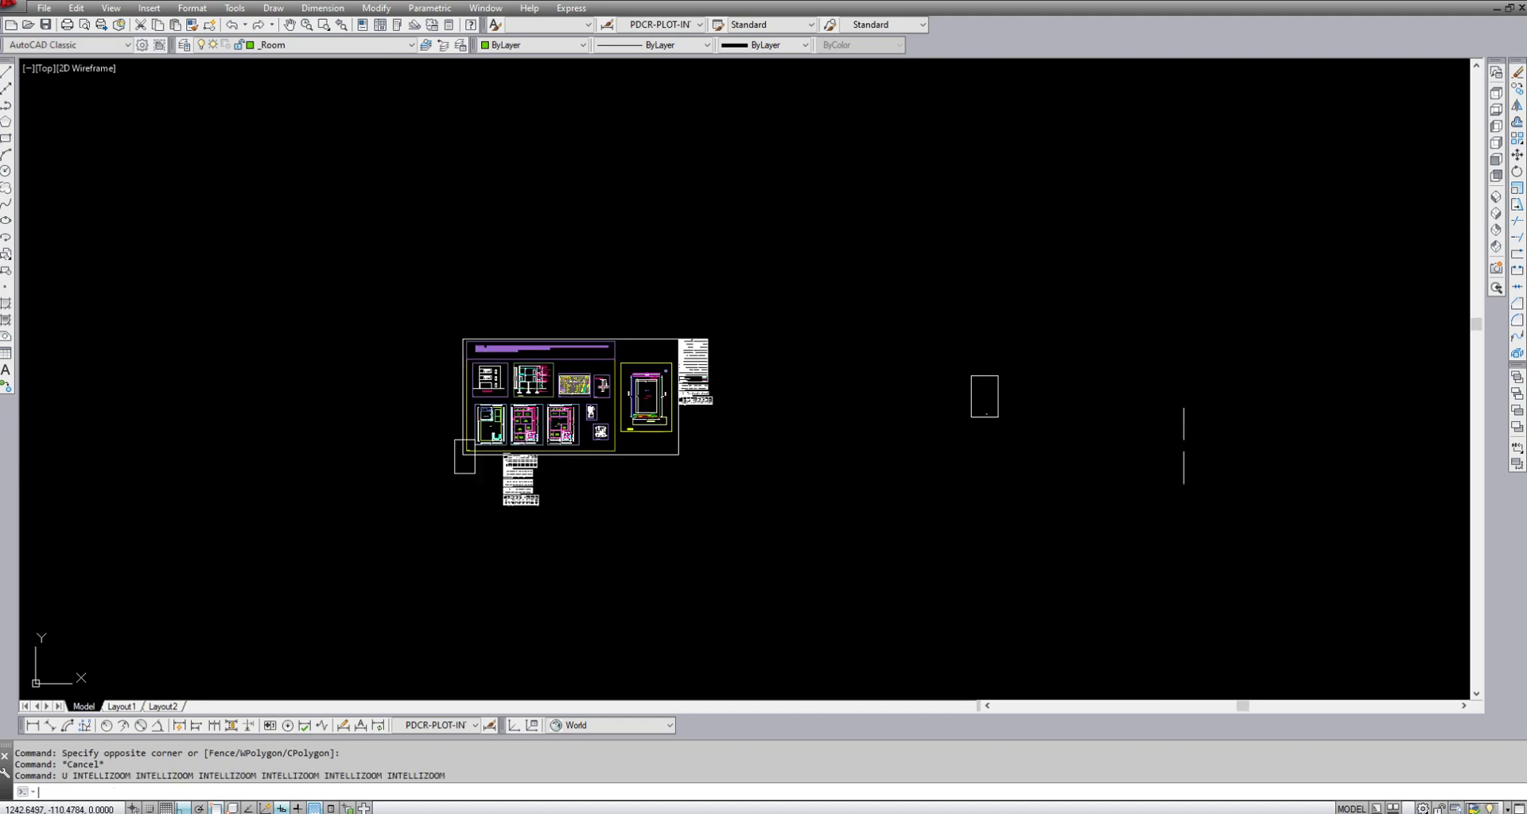
{"action": "key", "text": "u"}
{"action": "key", "text": "Return"}
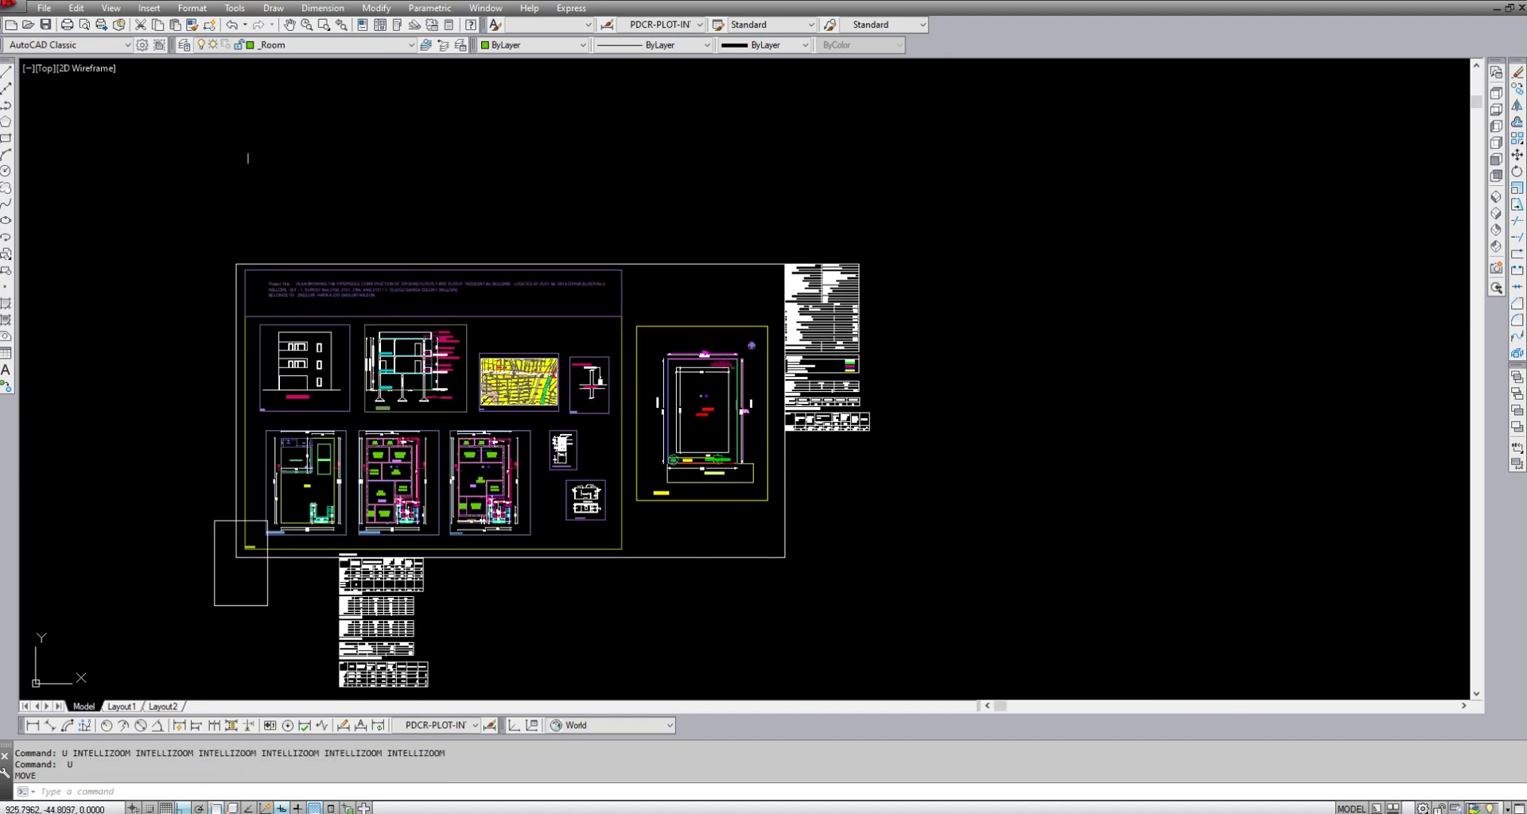
- Use Quick Select on the entire drawing to select every object whose Layer equals _Plot
{"action": "left_click", "coordinate": [234, 8]}
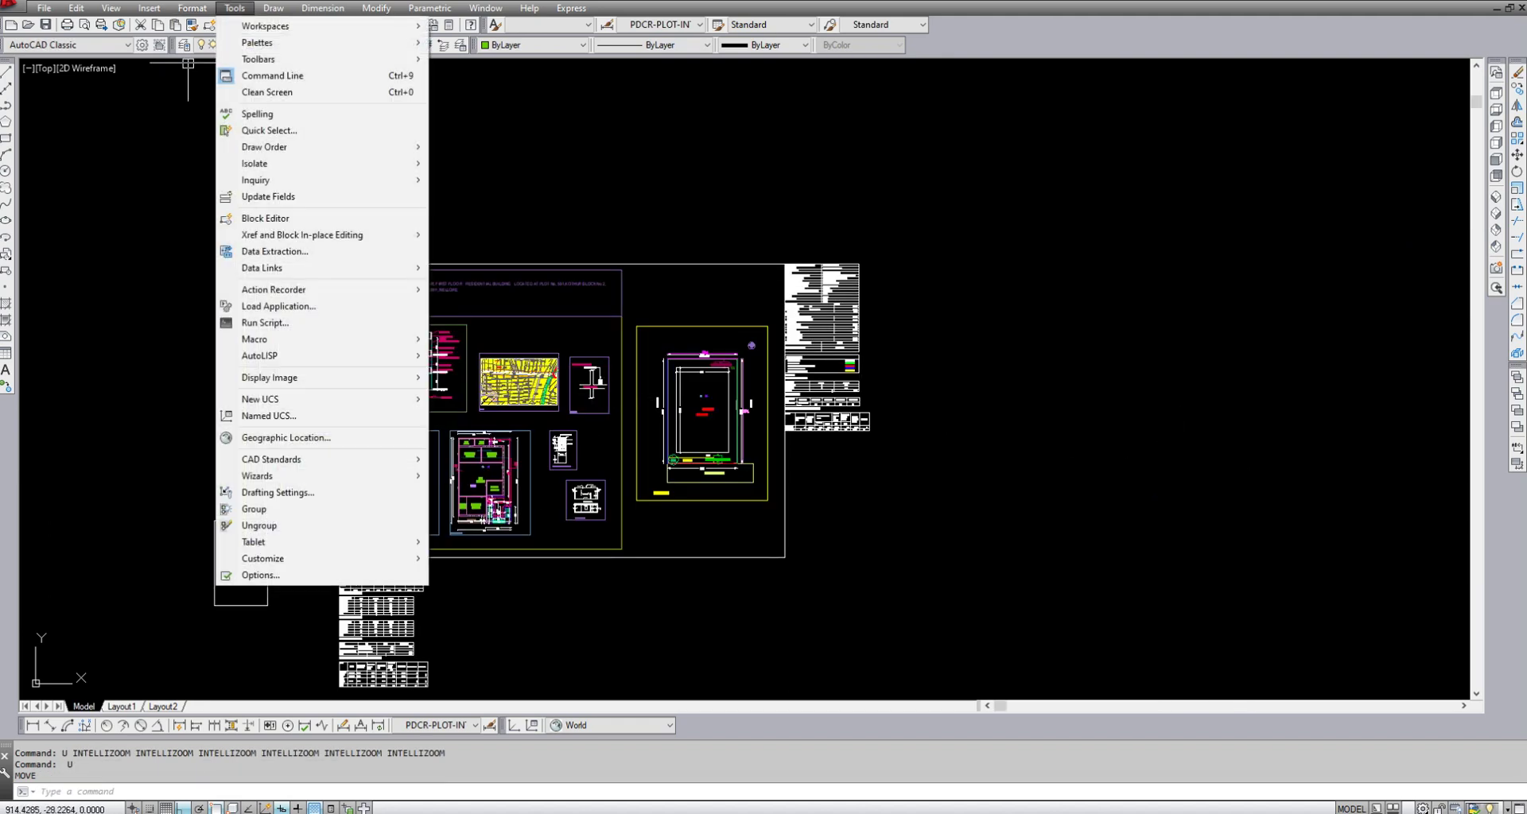
{"action": "left_click", "coordinate": [269, 130]}
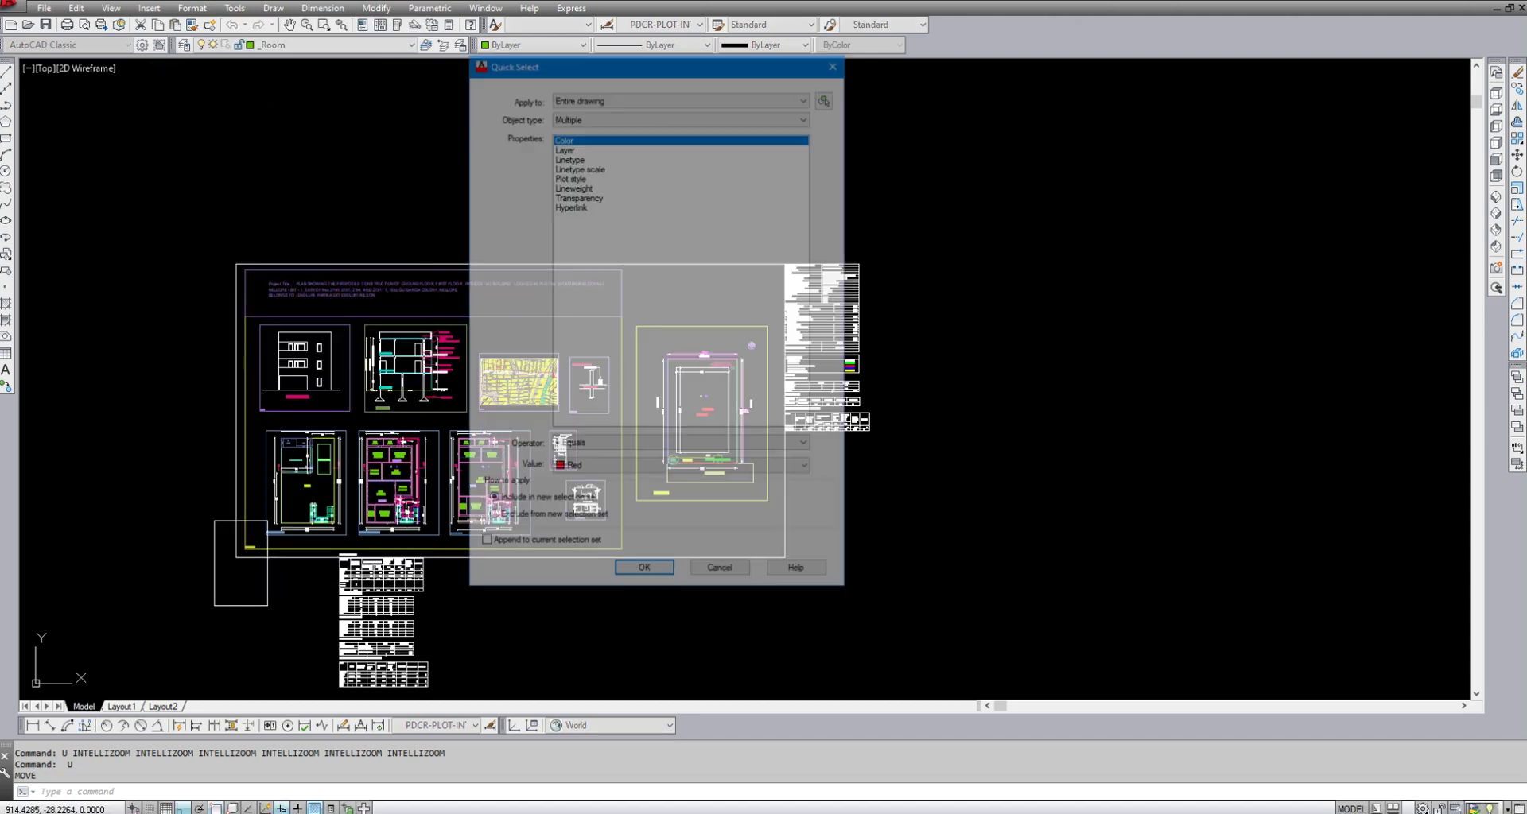
{"action": "left_click", "coordinate": [564, 147]}
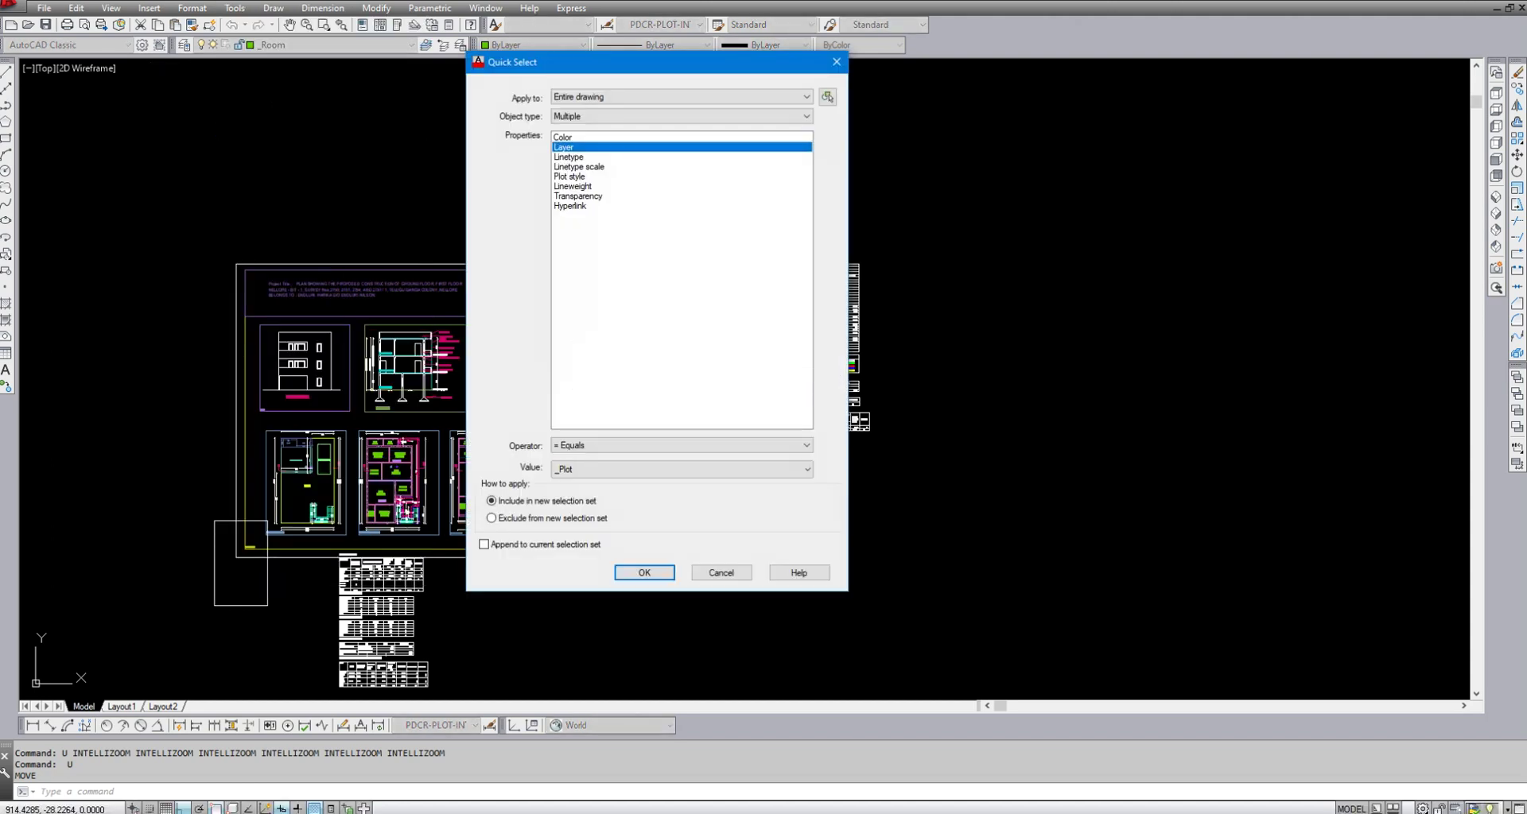
{"action": "left_click", "coordinate": [644, 572]}
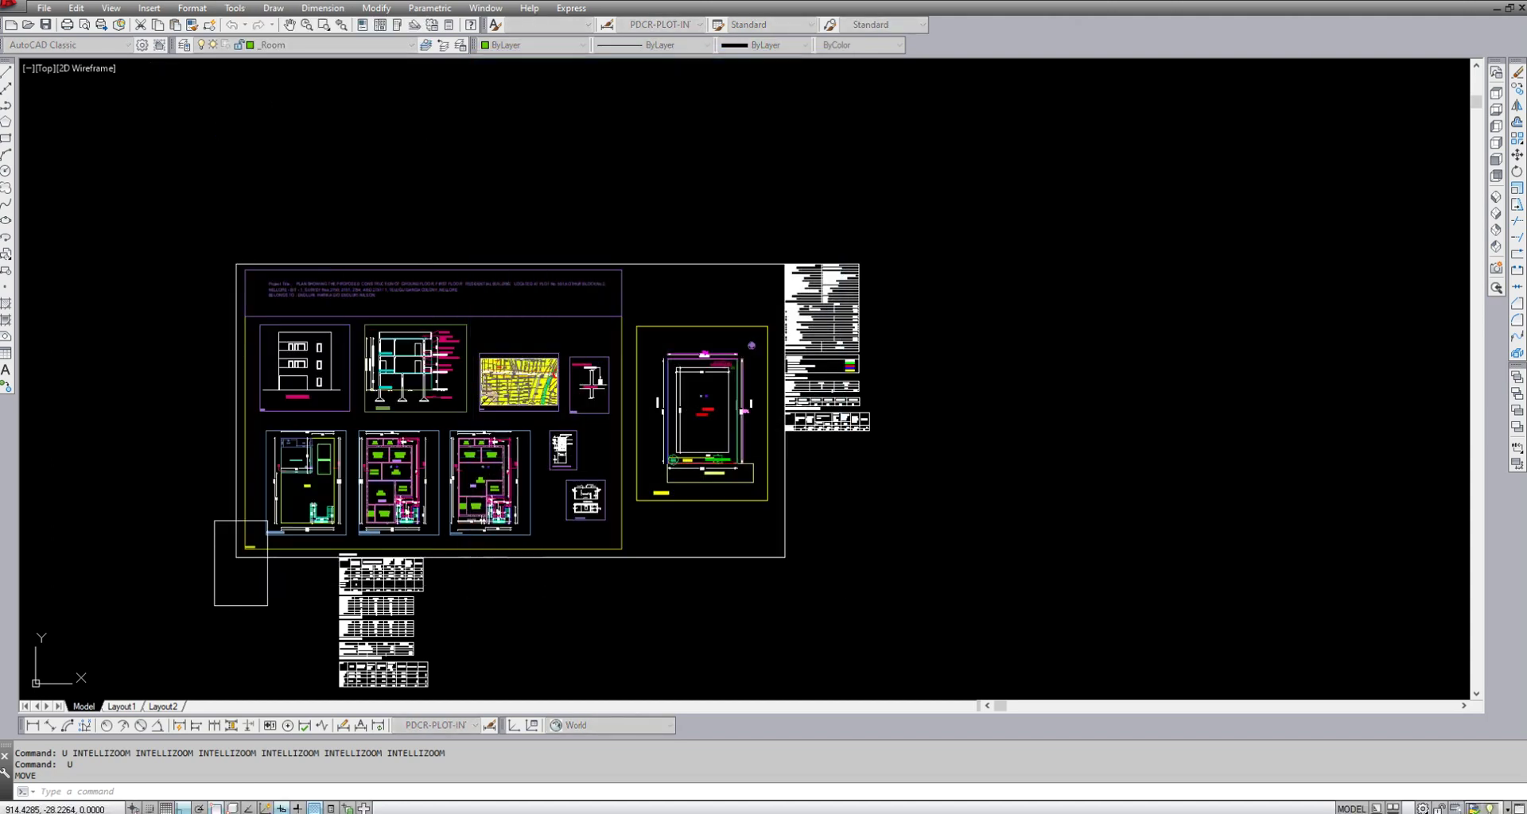
- Move the selected _Plot objects out of the site plan into the empty area beyond the tables
{"action": "type", "text": "m"}
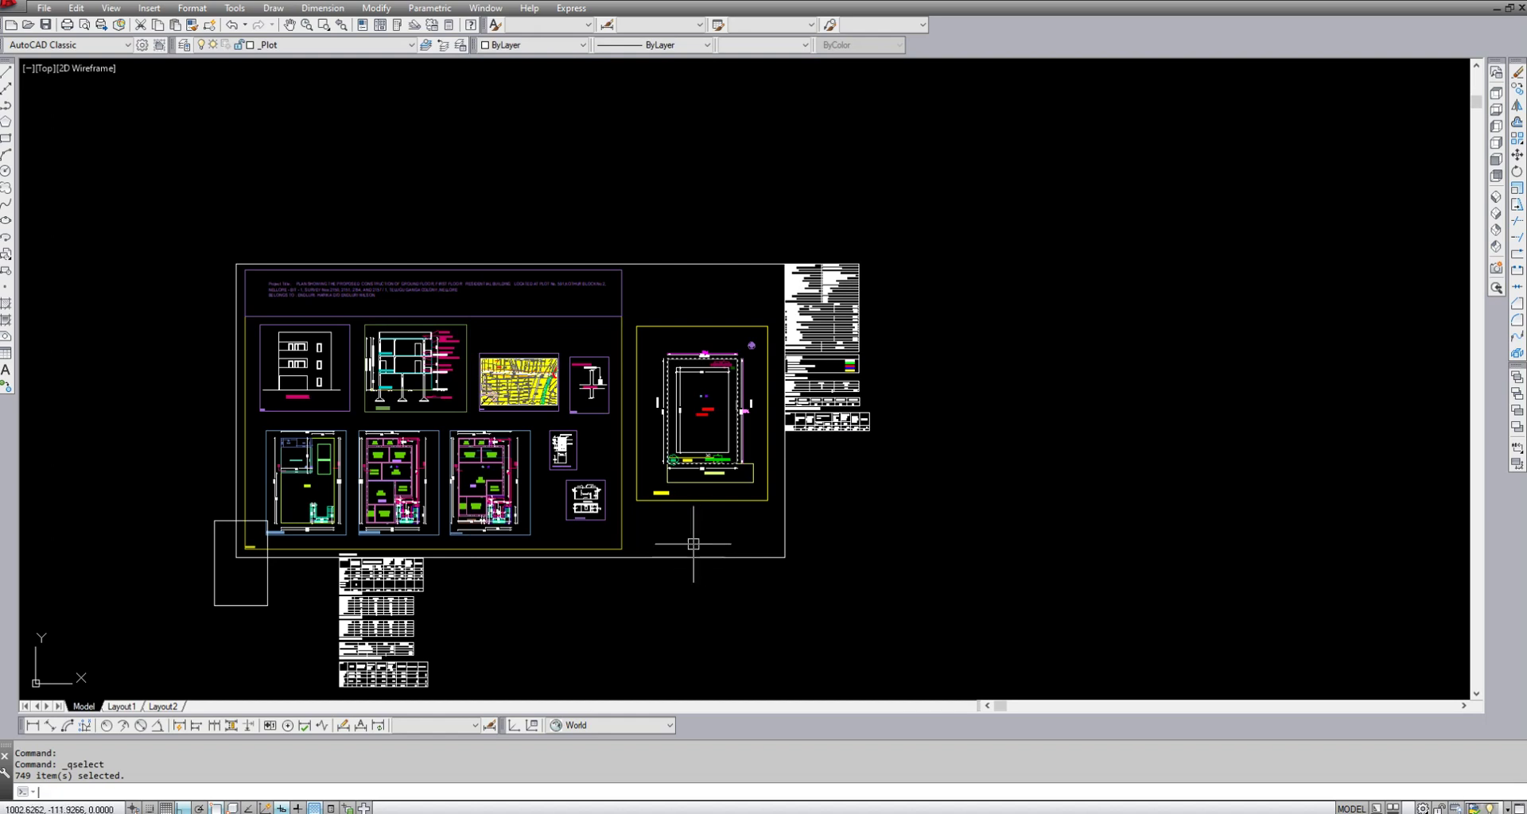
{"action": "key", "text": "Return"}
{"action": "left_click", "coordinate": [547, 628]}
{"action": "left_click", "coordinate": [1081, 551]}
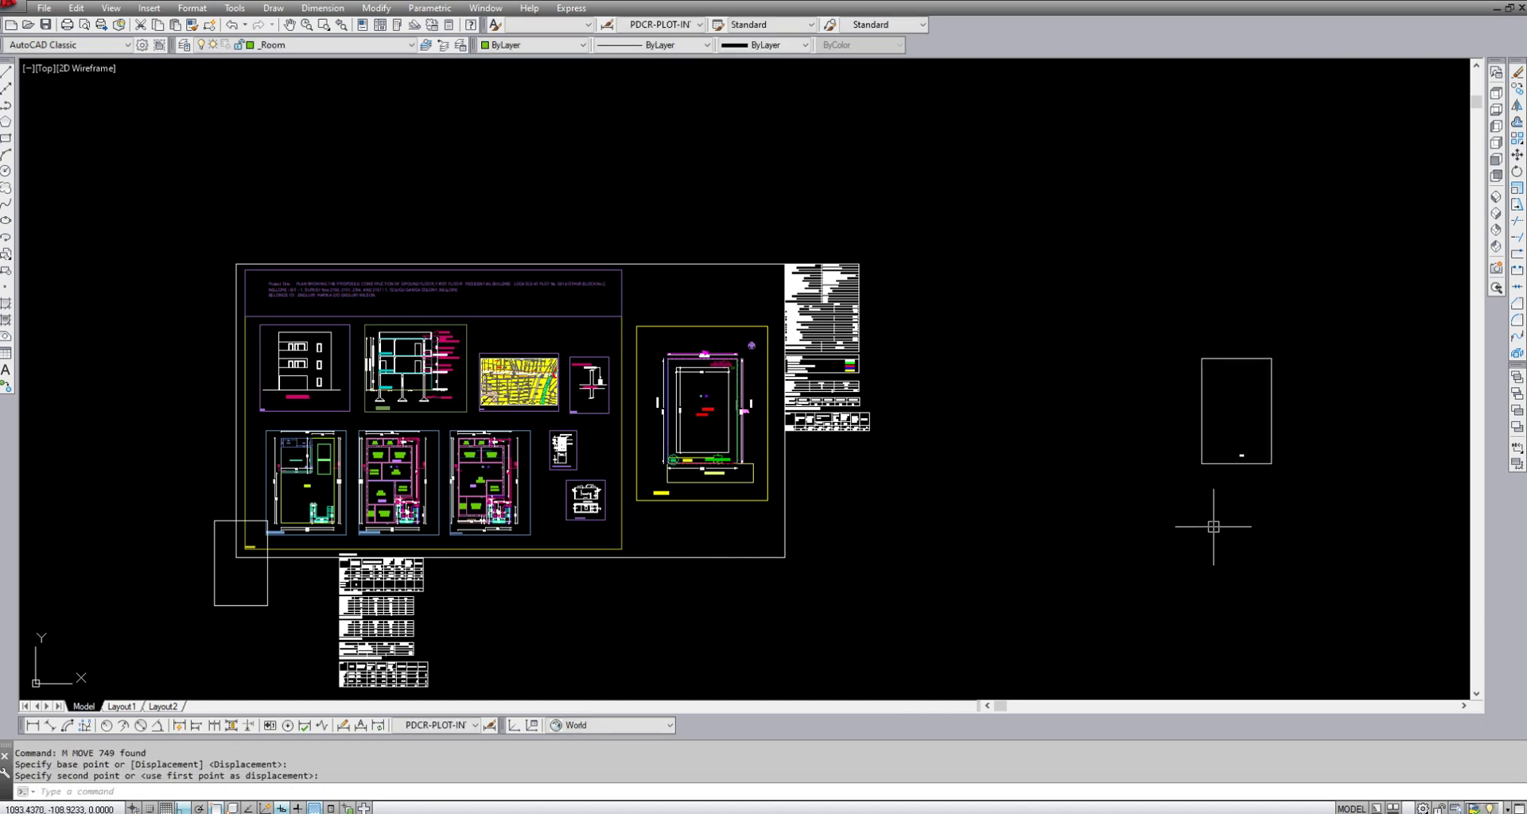
- Try to erase the moved plot outline, and undo the erase
{"action": "scroll", "coordinate": [1281, 419], "scroll_direction": "up", "scroll_amount": 4}
{"action": "type", "text": "e"}
{"action": "key", "text": "Return"}
{"action": "left_click", "coordinate": [1072, 416]}
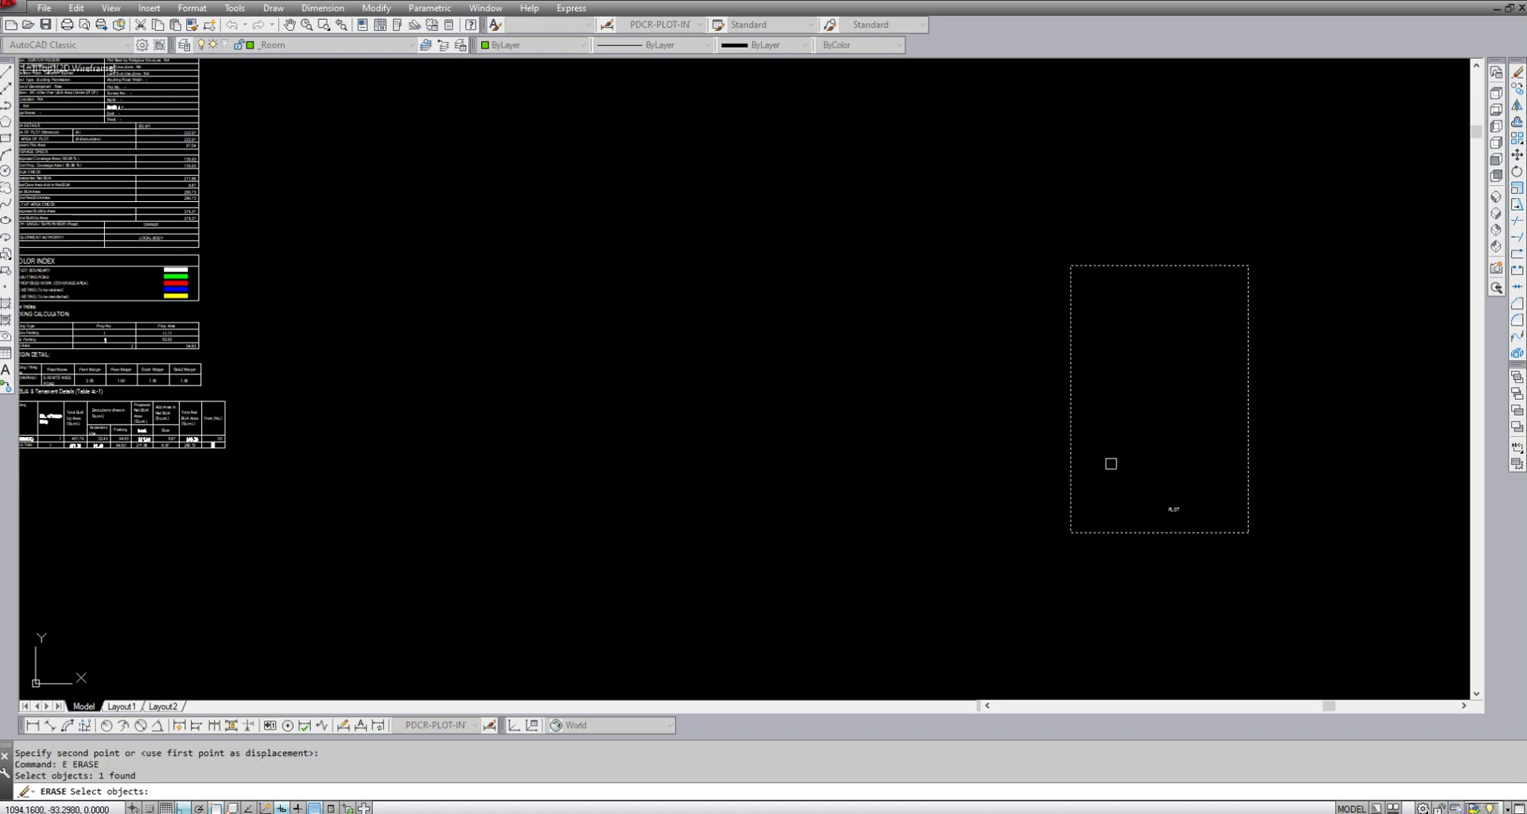
{"action": "key", "text": "Return"}
{"action": "type", "text": "u"}
{"action": "key", "text": "Return"}
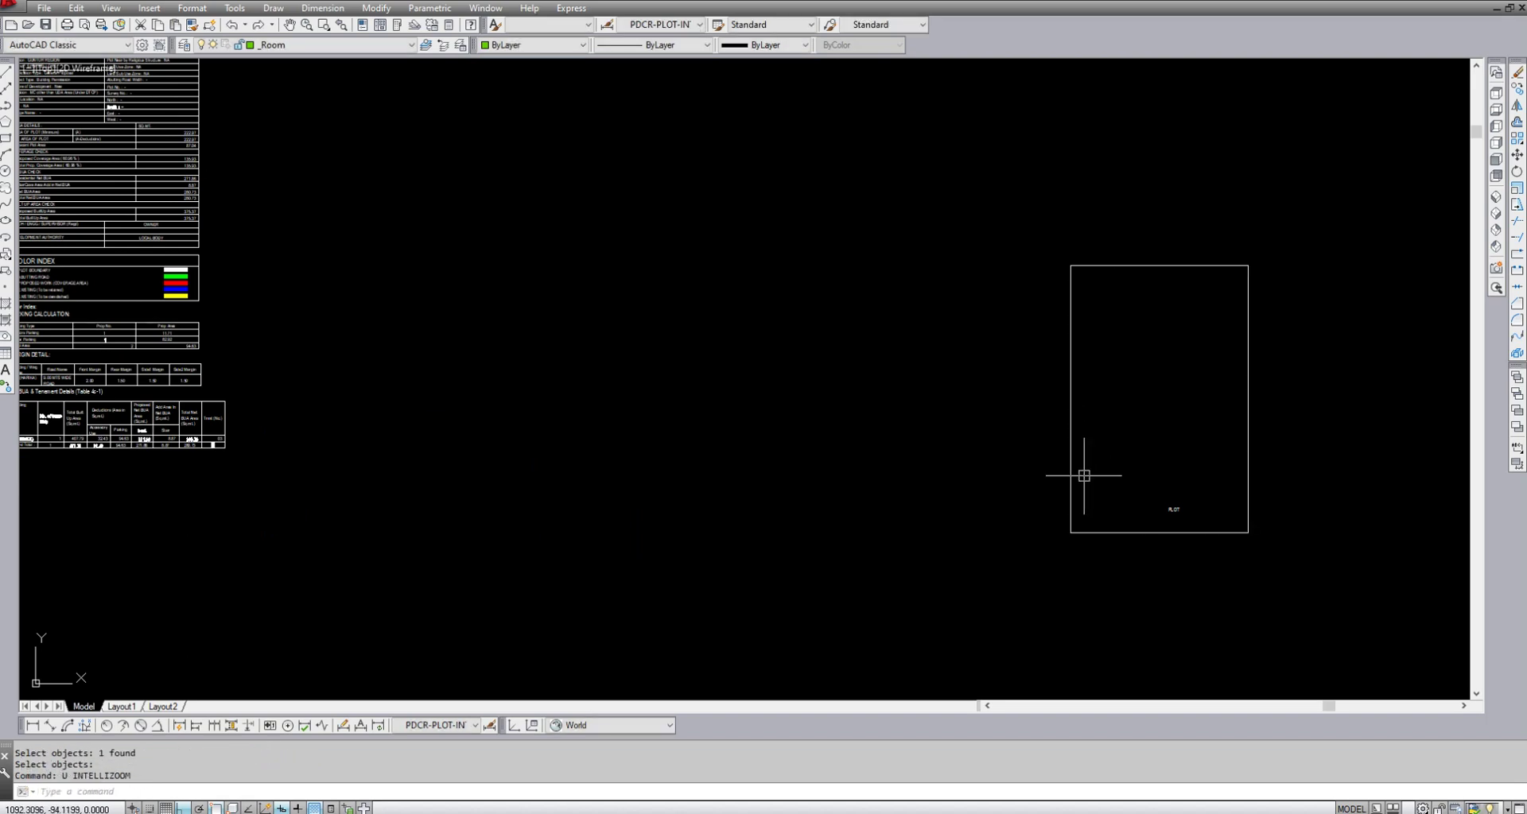
- Copy the moved plot outline onto its own position, using its upper-left corner as base point, and end the copy
{"action": "type", "text": "co"}
{"action": "key", "text": "Return"}
{"action": "left_click", "coordinate": [1094, 446]}
{"action": "left_click", "coordinate": [1029, 361]}
{"action": "key", "text": "Return"}
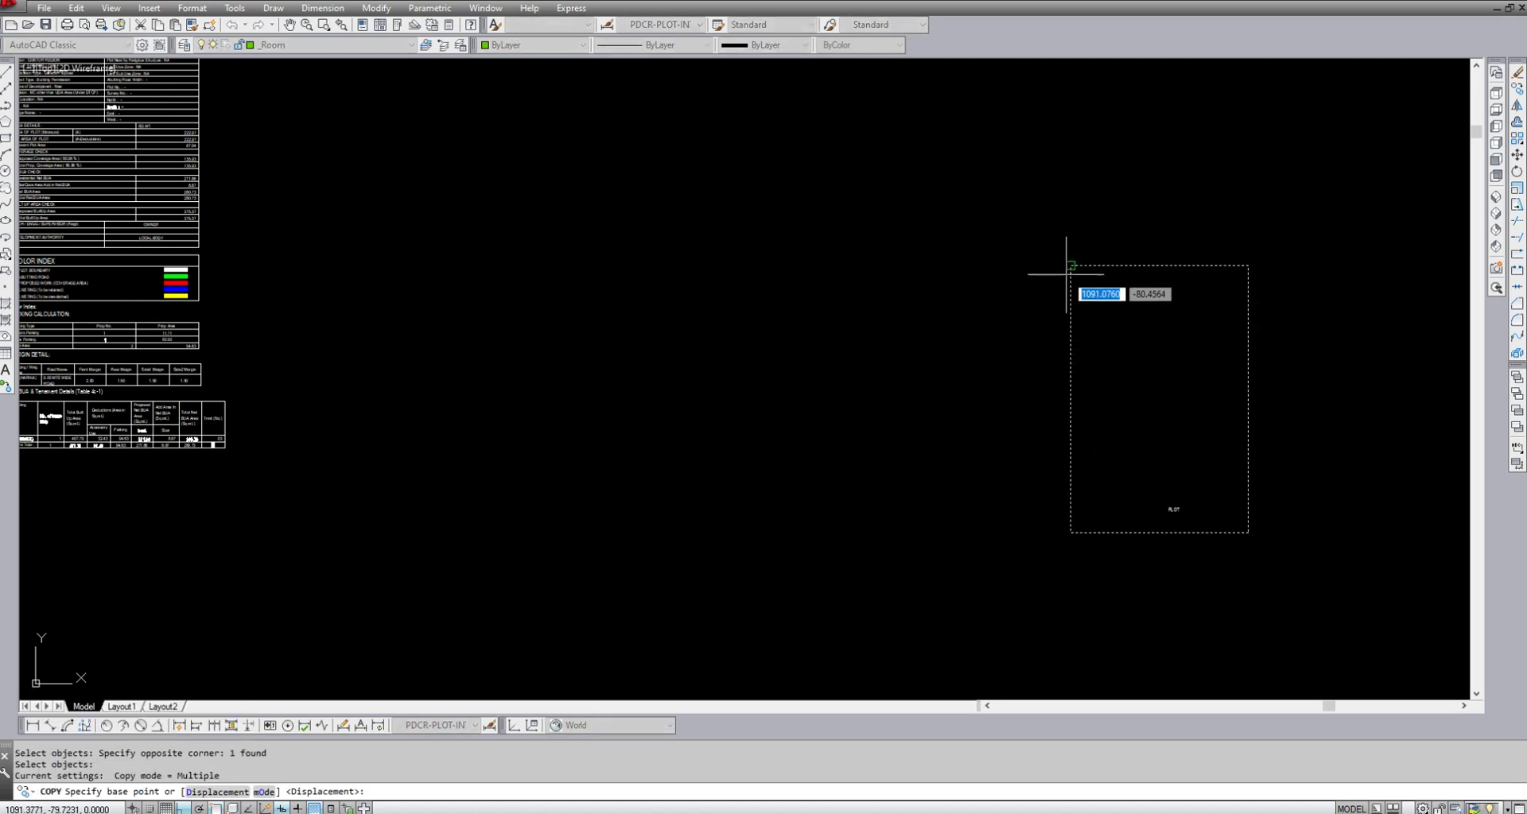
{"action": "left_click", "coordinate": [1071, 265]}
{"action": "left_click", "coordinate": [1072, 263]}
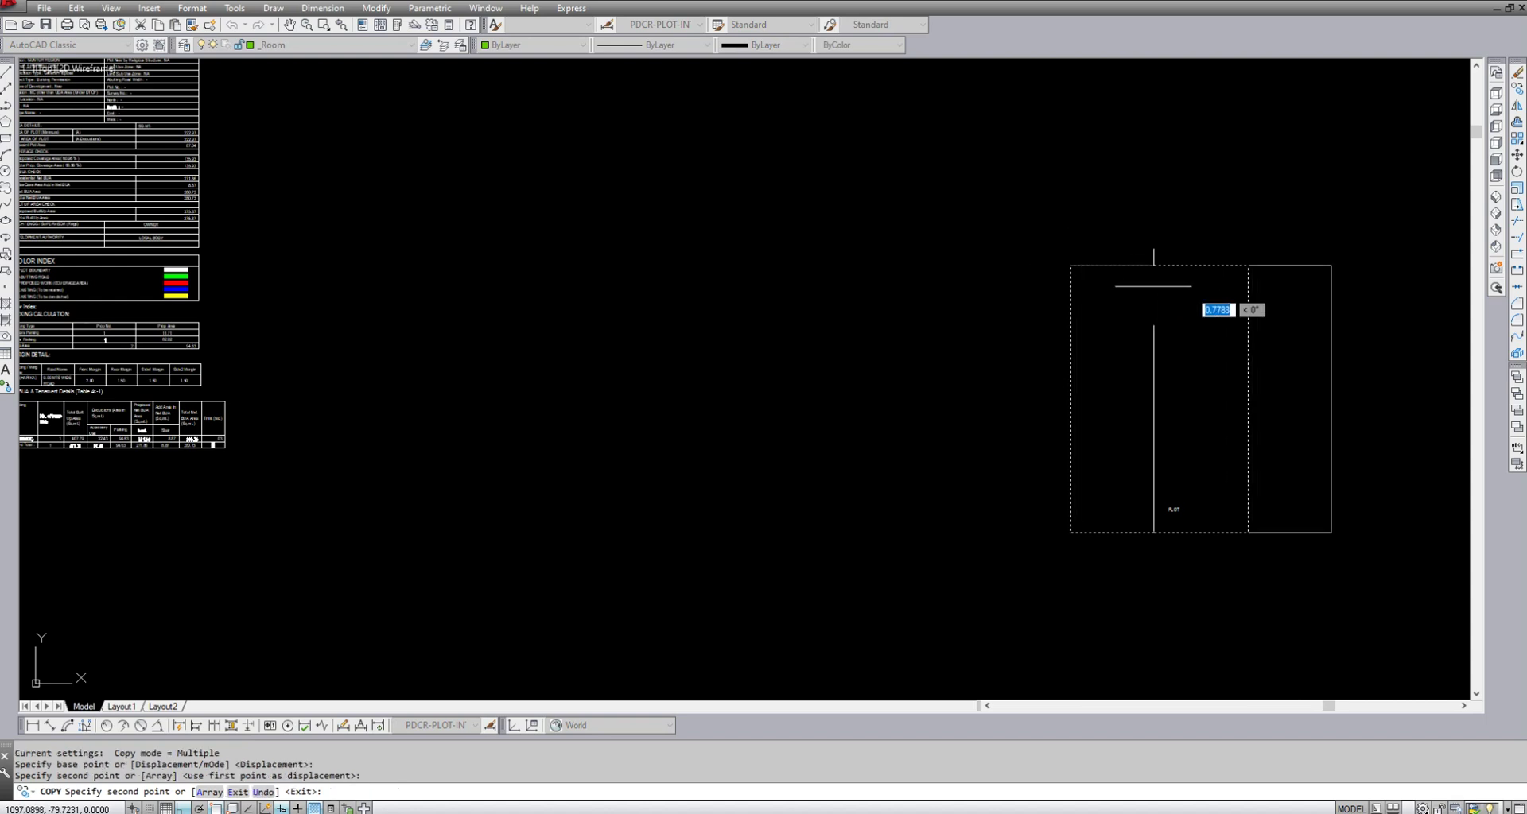
{"action": "key", "text": "Escape"}
{"action": "key", "text": "Escape"}
- Try to move one of the overlapping plot outlines horizontally toward the drawing sheet, and undo the move
{"action": "type", "text": "m"}
{"action": "key", "text": "Return"}
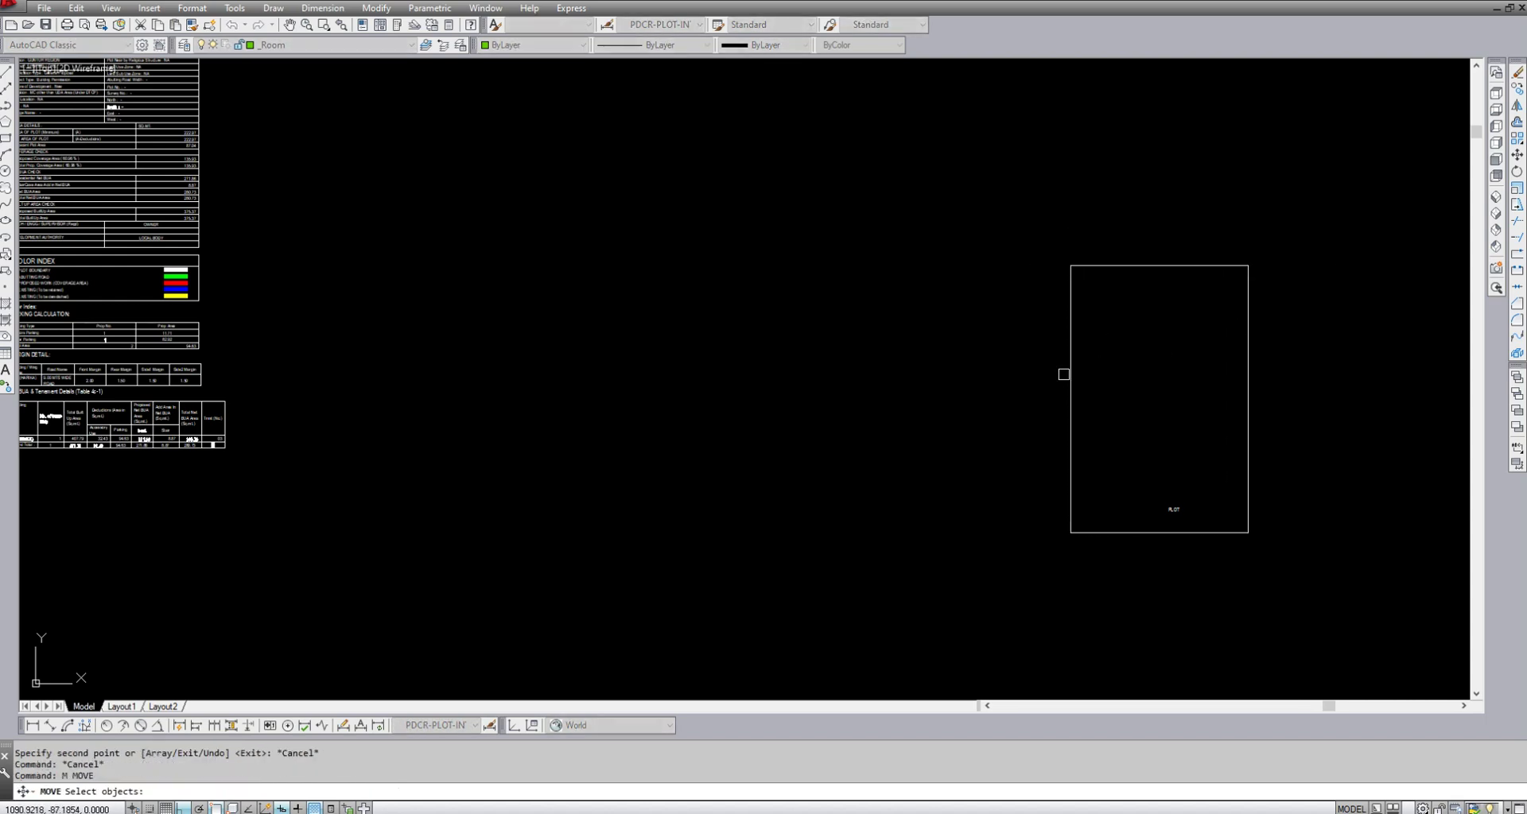
{"action": "left_click", "coordinate": [1066, 384]}
{"action": "key", "text": "Return"}
{"action": "left_click", "coordinate": [1021, 419]}
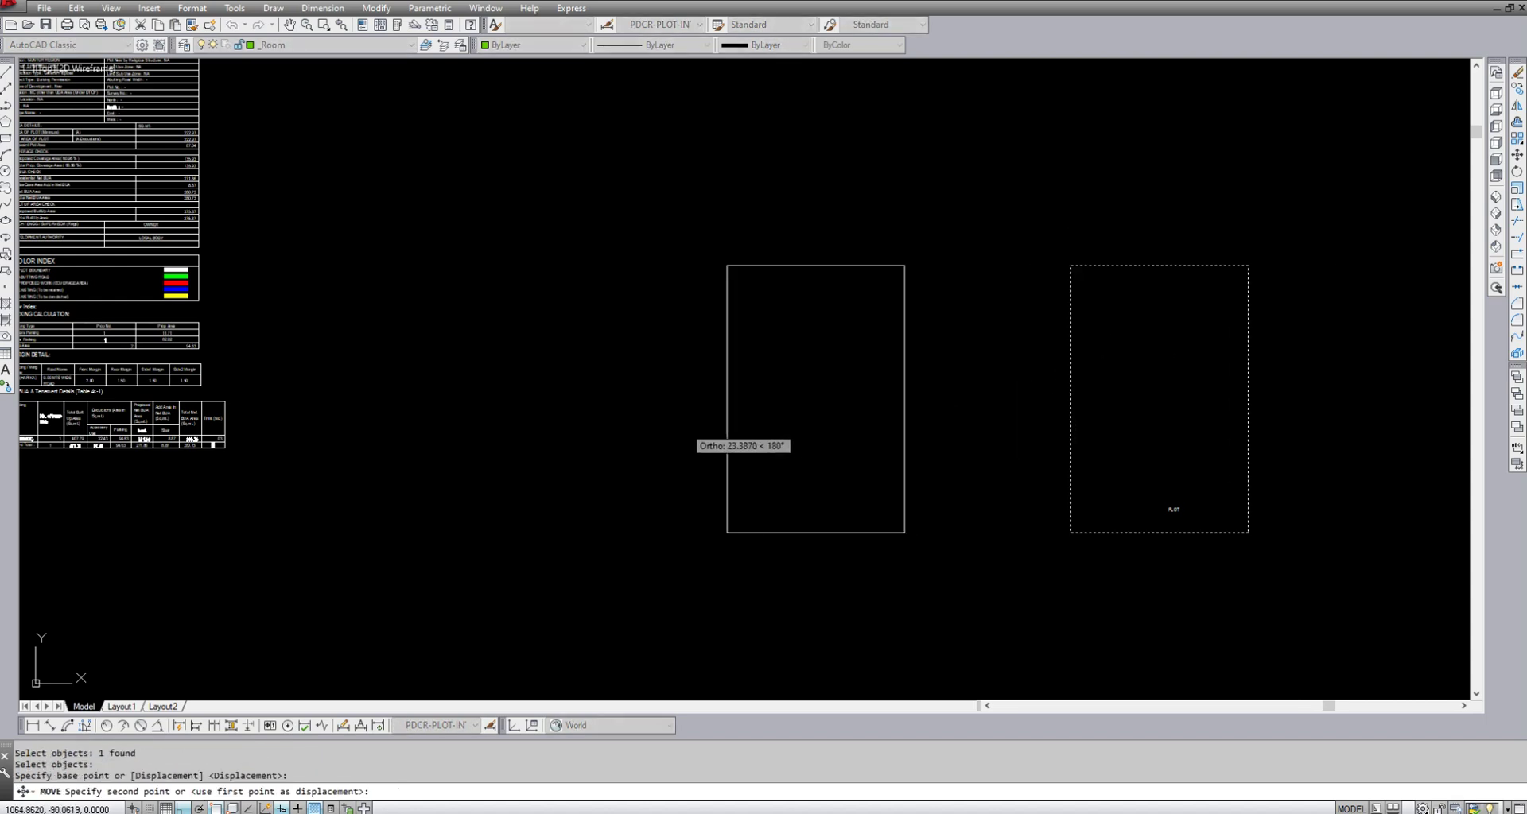
{"action": "left_click", "coordinate": [683, 421]}
{"action": "key", "text": "Escape"}
{"action": "type", "text": "u"}
{"action": "key", "text": "Return"}
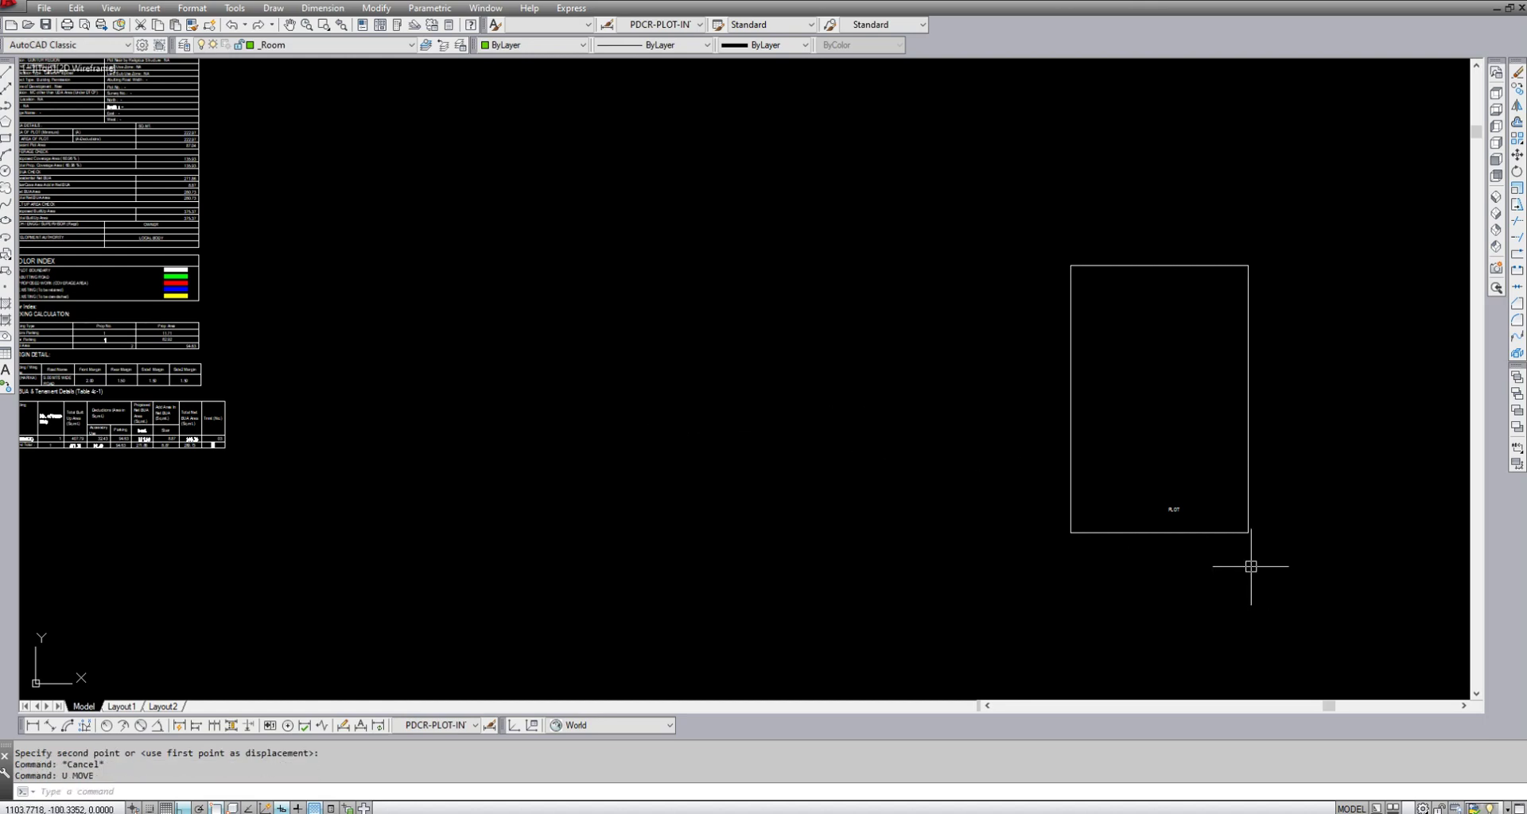
- Move both overlapping plot outlines and the PLOT label from their upper-left corner to the building outline's upper-left corner in the site plan
{"action": "type", "text": "m"}
{"action": "key", "text": "Return"}
{"action": "left_click", "coordinate": [1339, 609]}
{"action": "left_click", "coordinate": [939, 159]}
{"action": "key", "text": "Return"}
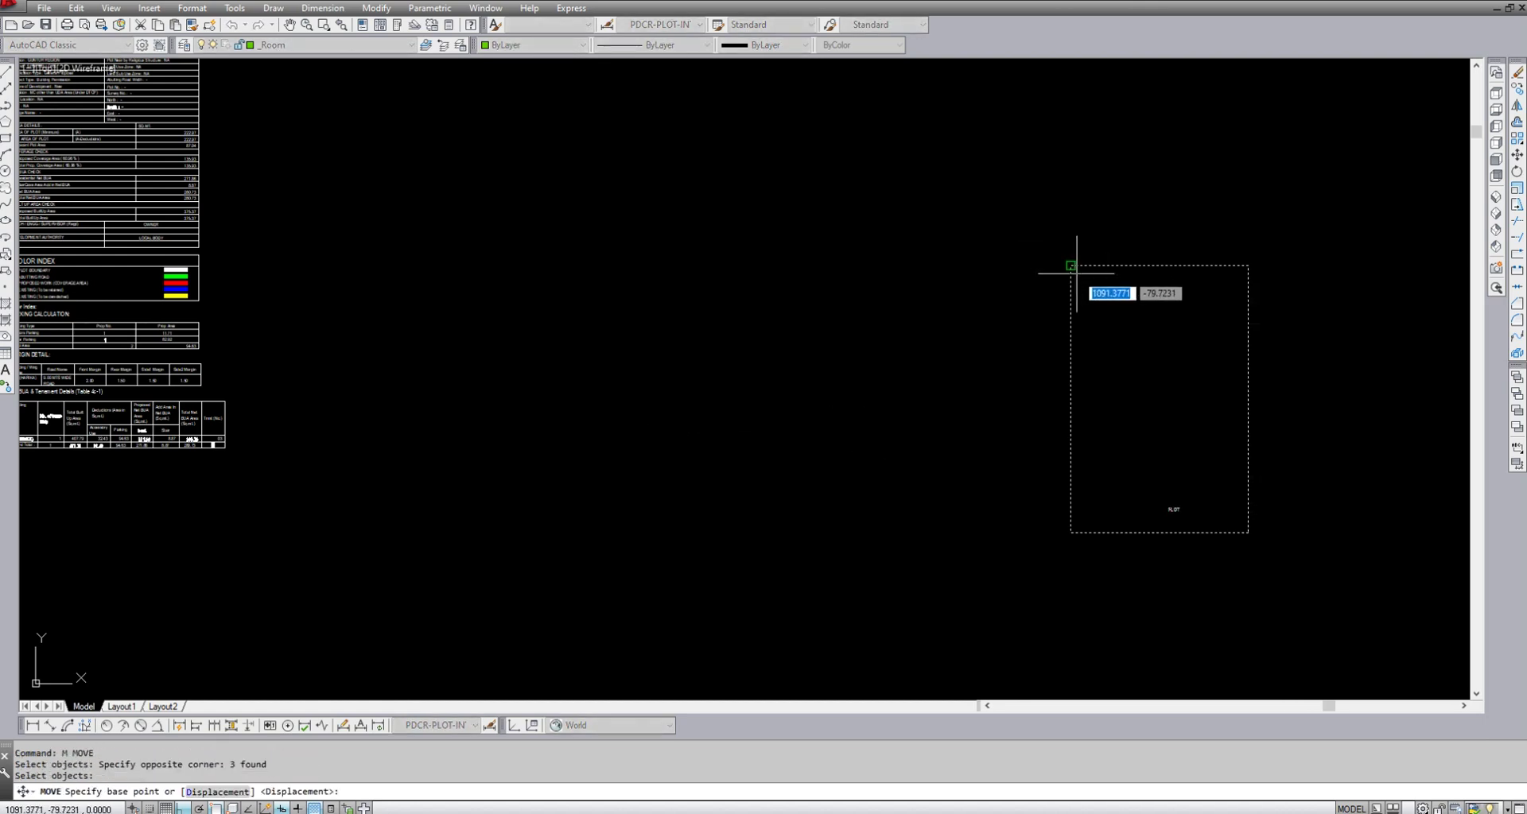
{"action": "left_click", "coordinate": [1077, 272]}
{"action": "scroll", "coordinate": [1143, 371], "scroll_direction": "down", "scroll_amount": 1}
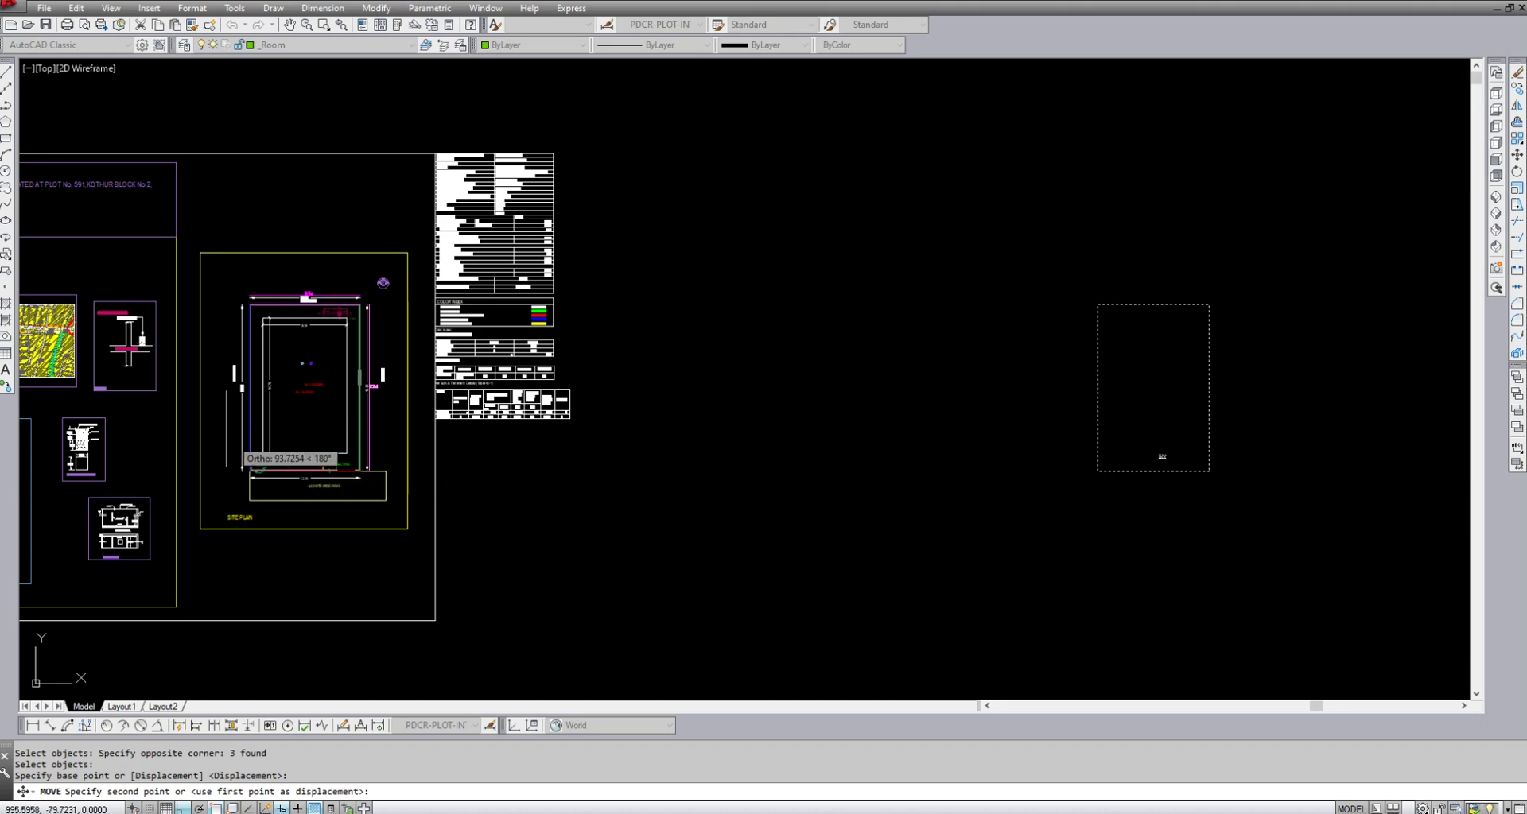
{"action": "scroll", "coordinate": [250, 297], "scroll_direction": "up", "scroll_amount": 10}
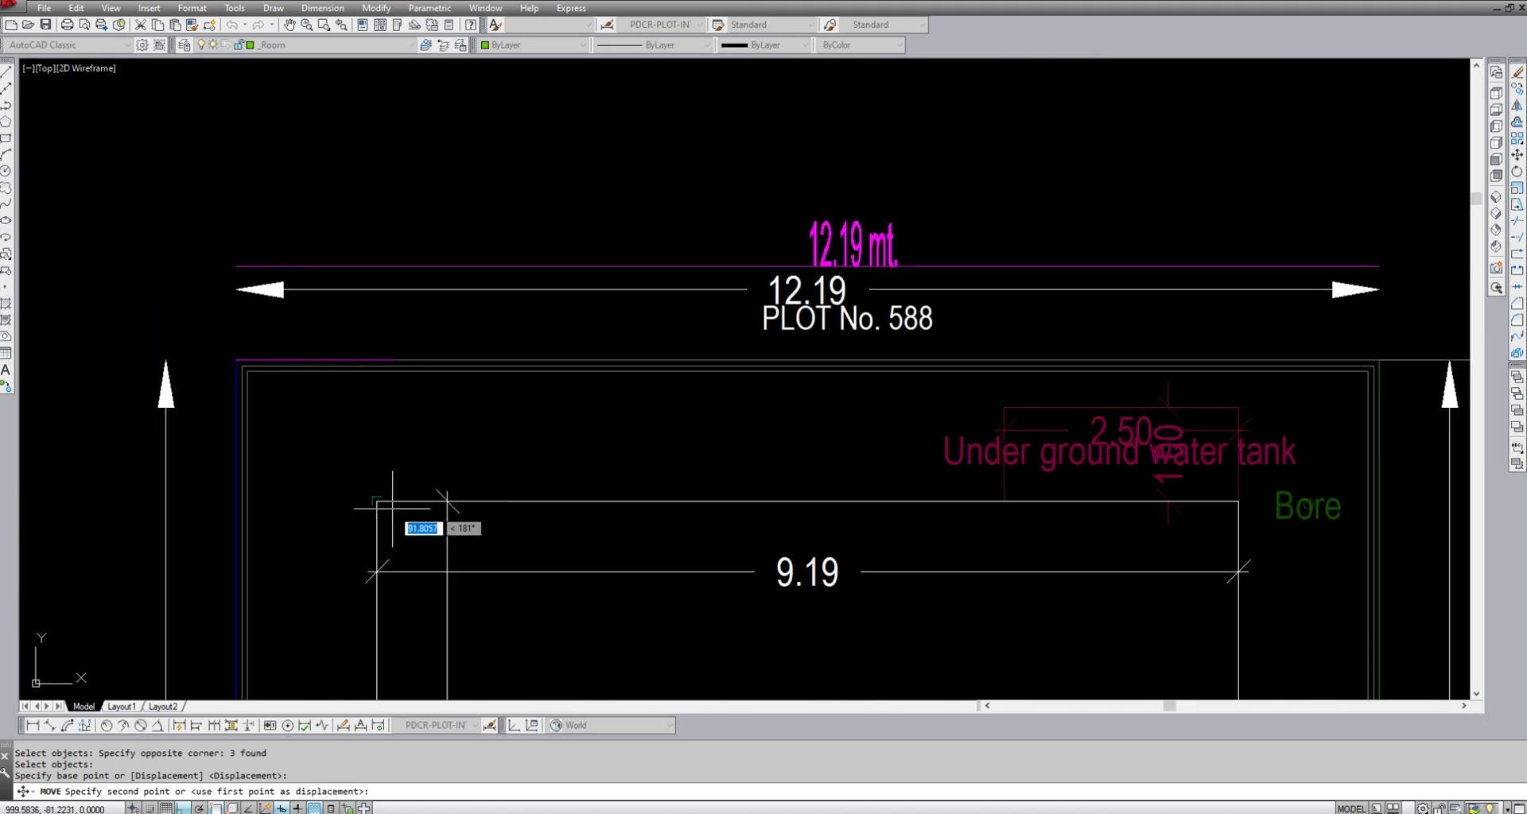
{"action": "key", "text": "Escape"}
- Select all objects on the _Plot layer across the entire drawing with Quick Select
{"action": "scroll", "coordinate": [939, 203], "scroll_direction": "down", "scroll_amount": 6}
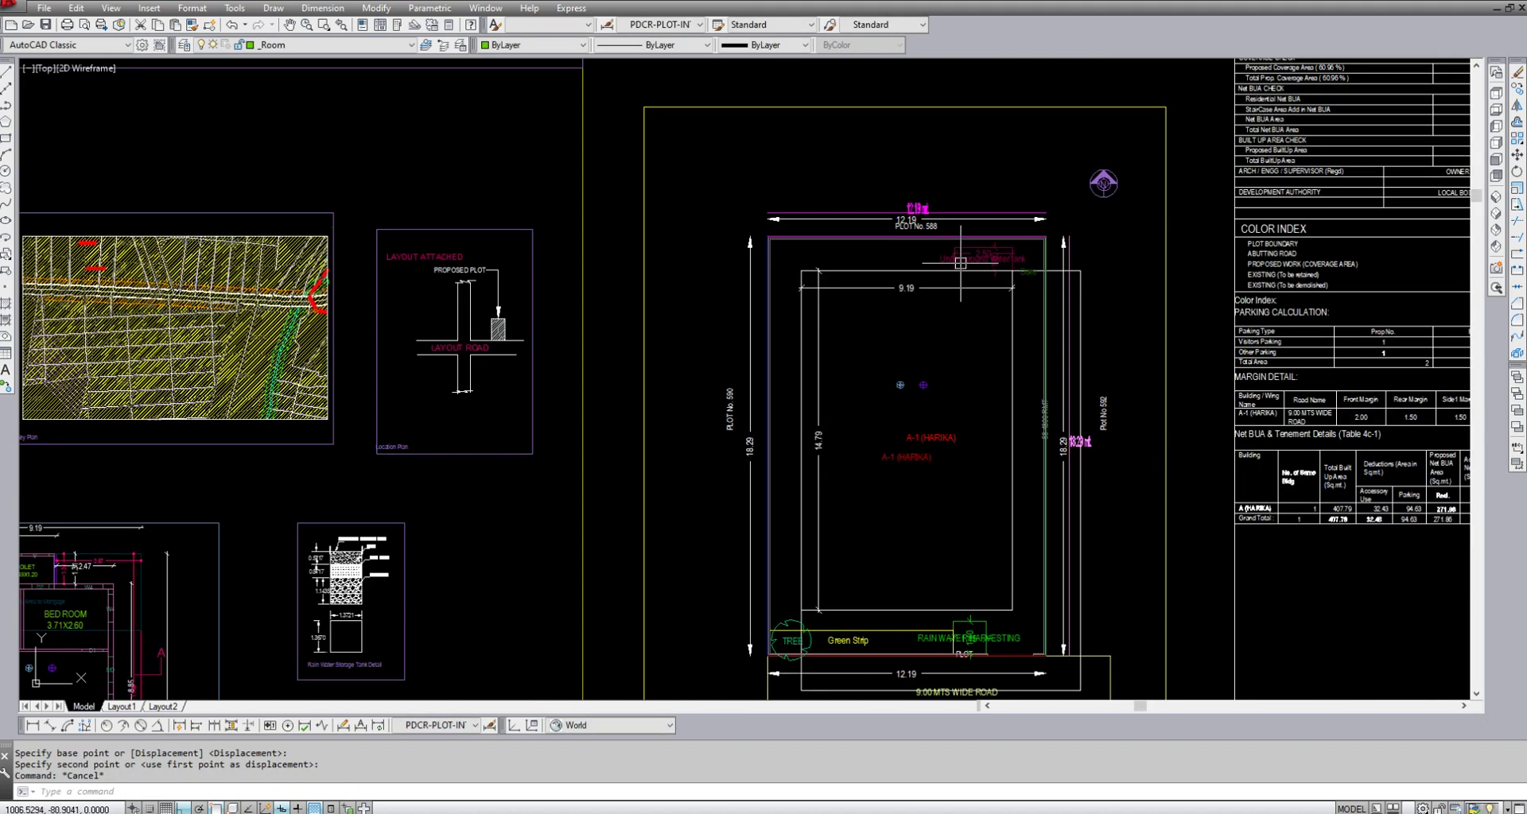
{"action": "scroll", "coordinate": [922, 298], "scroll_direction": "down", "scroll_amount": 2}
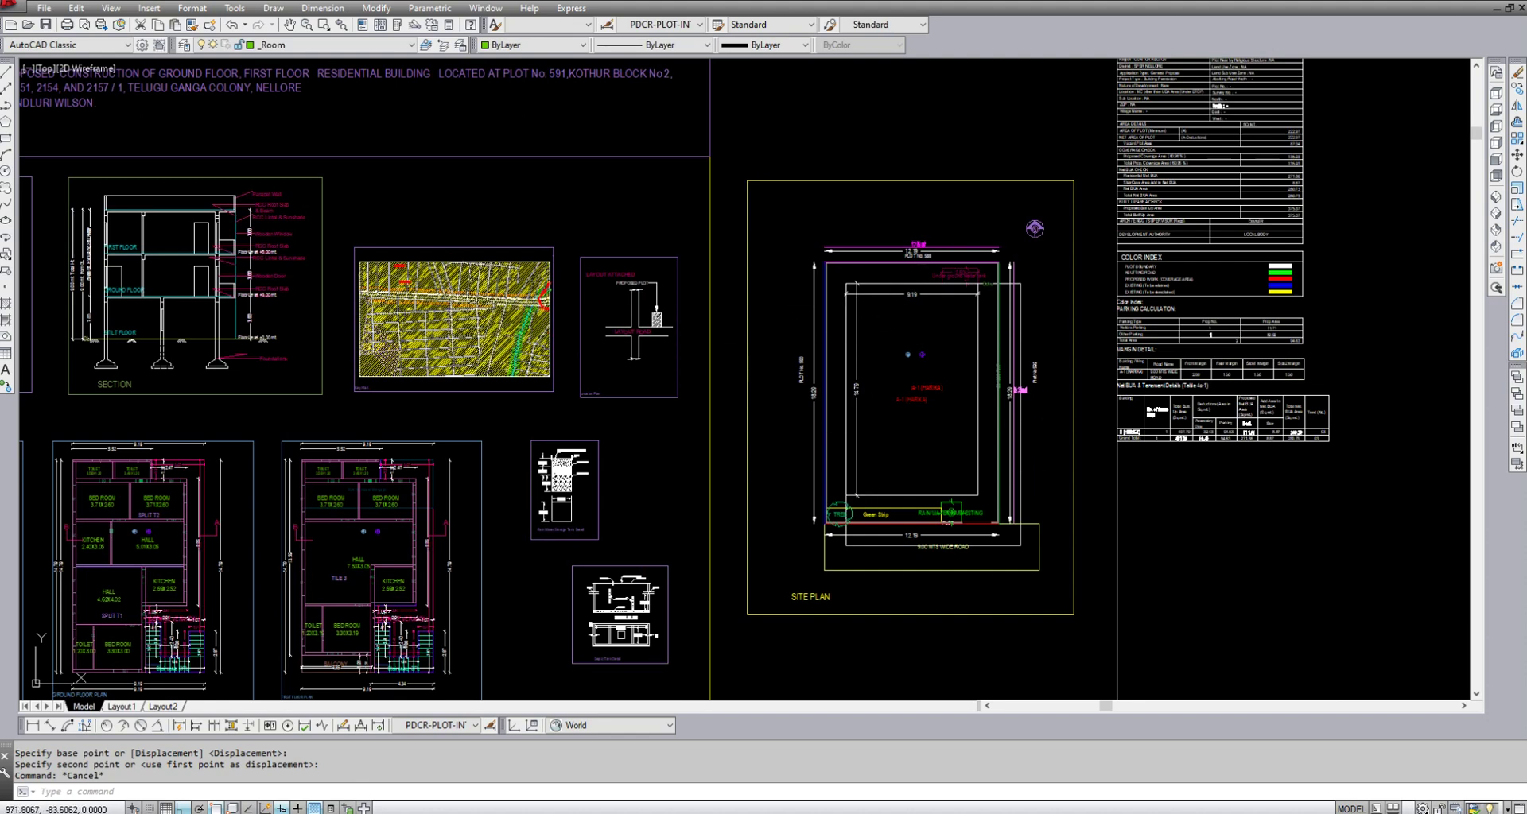
{"action": "scroll", "coordinate": [950, 361], "scroll_direction": "up", "scroll_amount": 2}
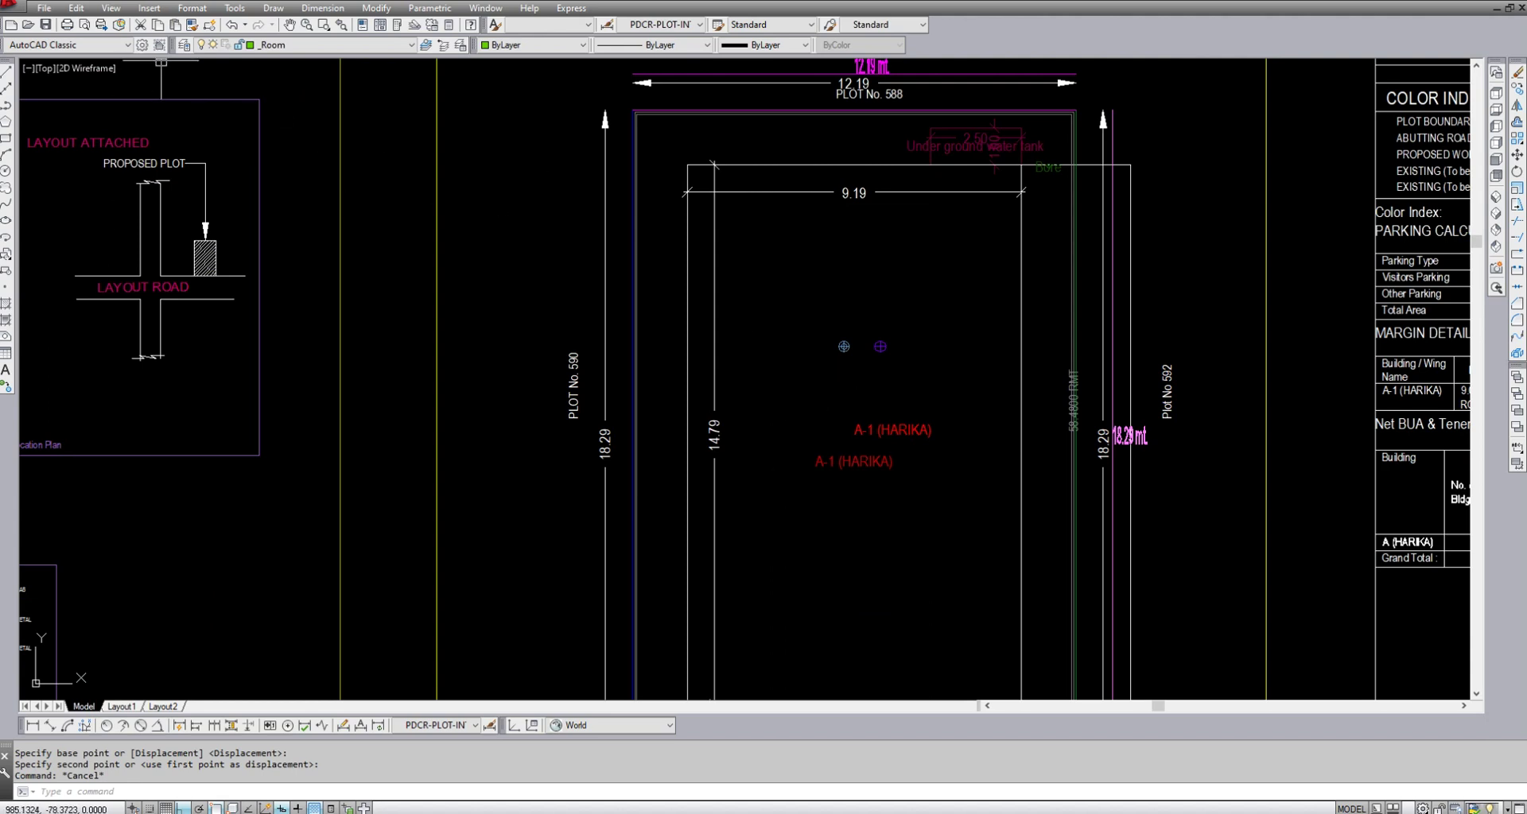
{"action": "left_click", "coordinate": [235, 8]}
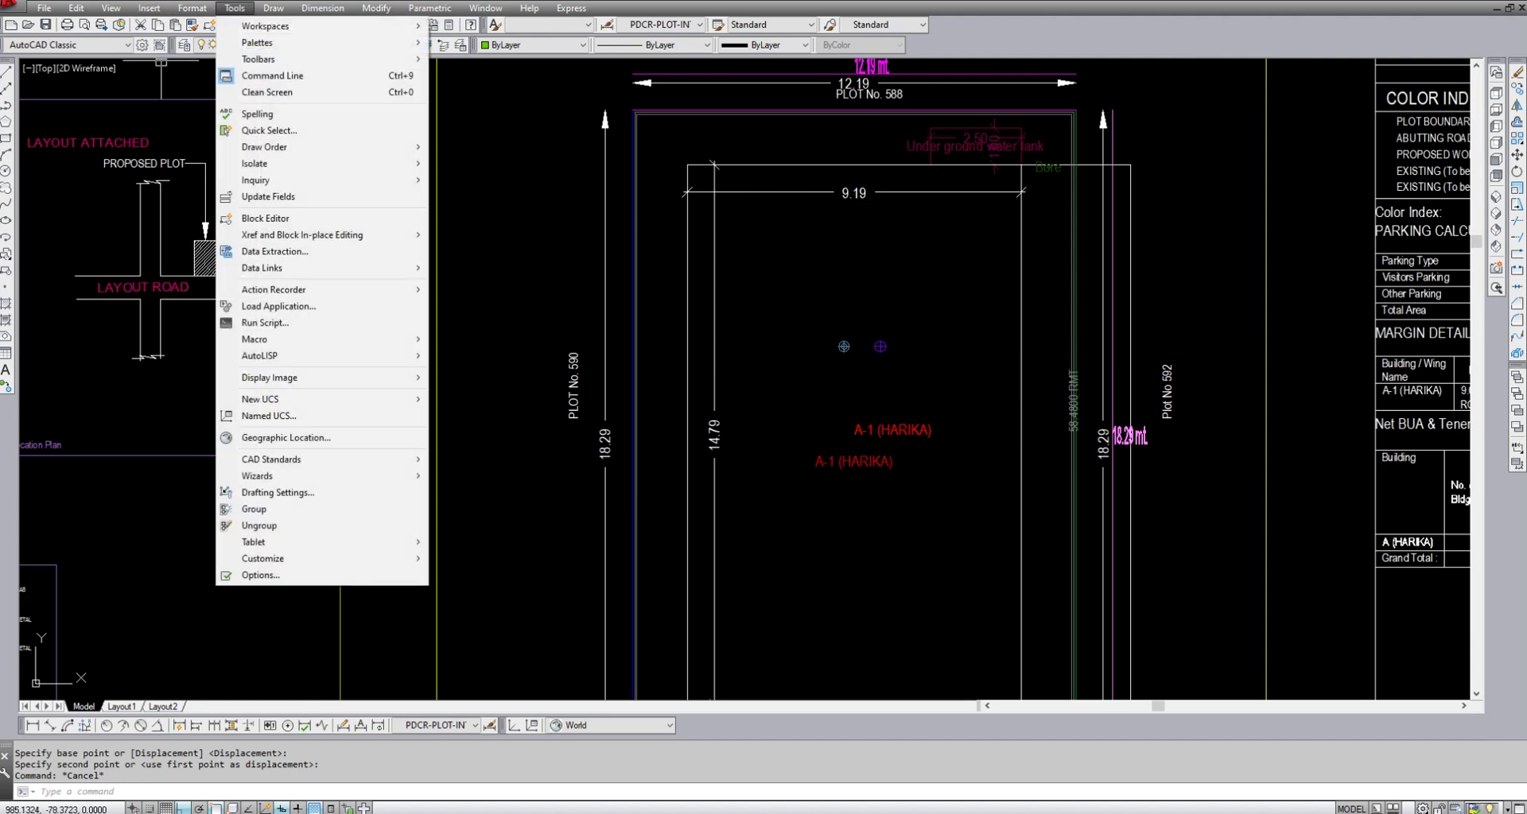
{"action": "left_click", "coordinate": [269, 130]}
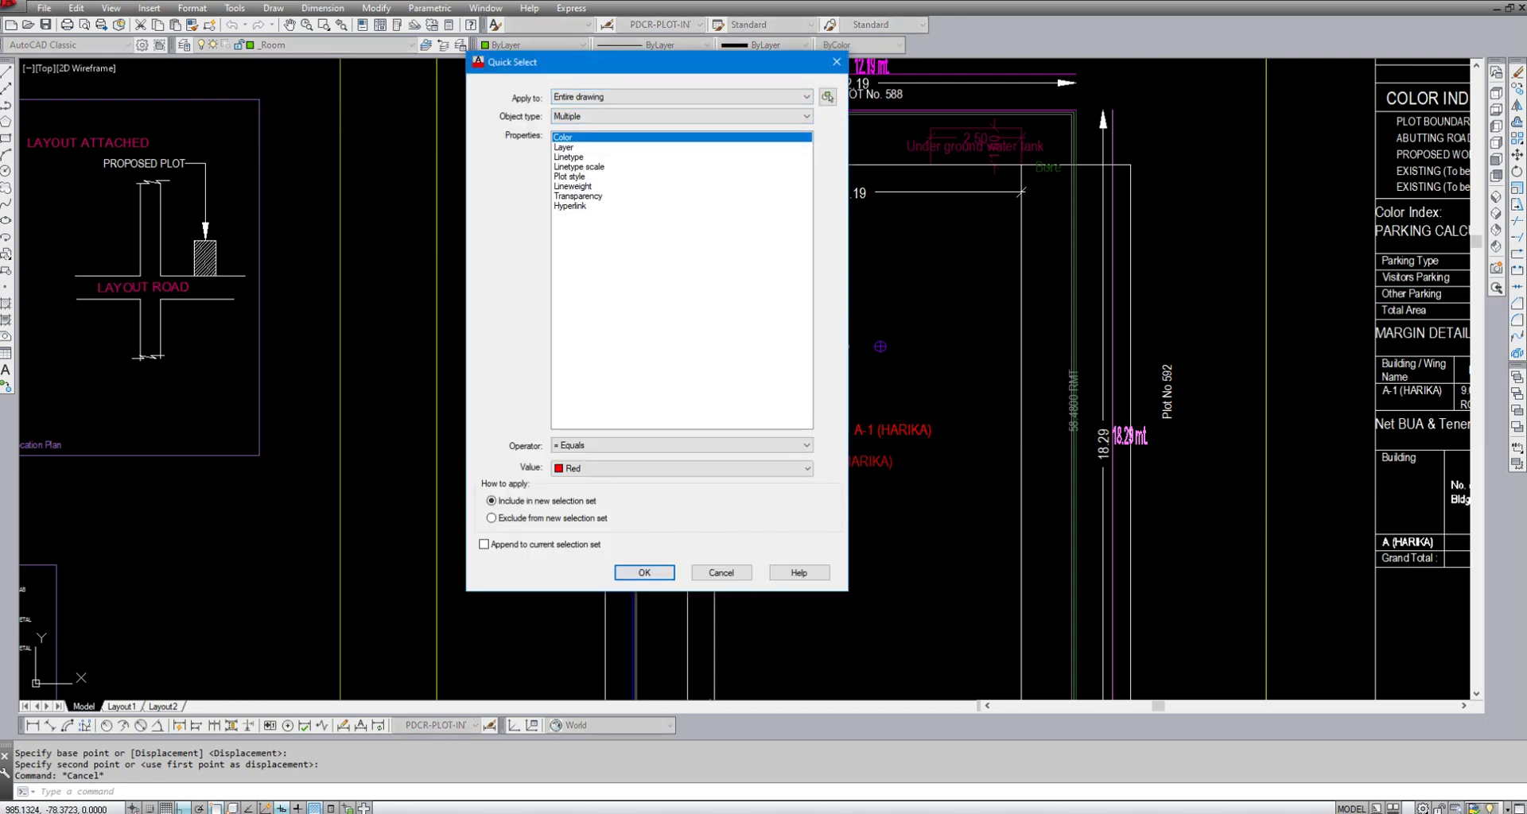
{"action": "left_click", "coordinate": [568, 157]}
{"action": "left_click", "coordinate": [569, 148]}
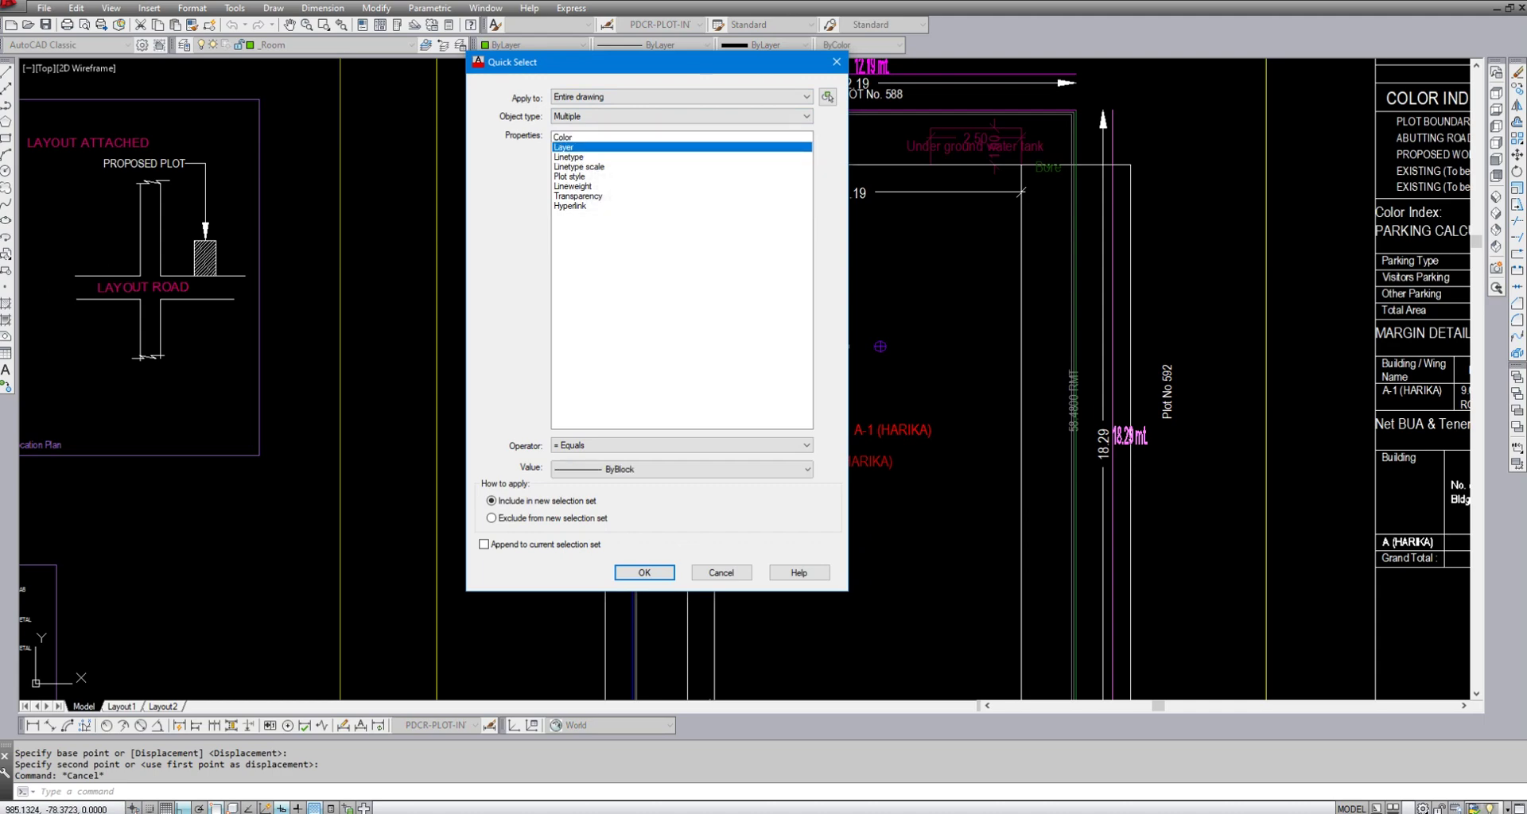
{"action": "left_click", "coordinate": [644, 572]}
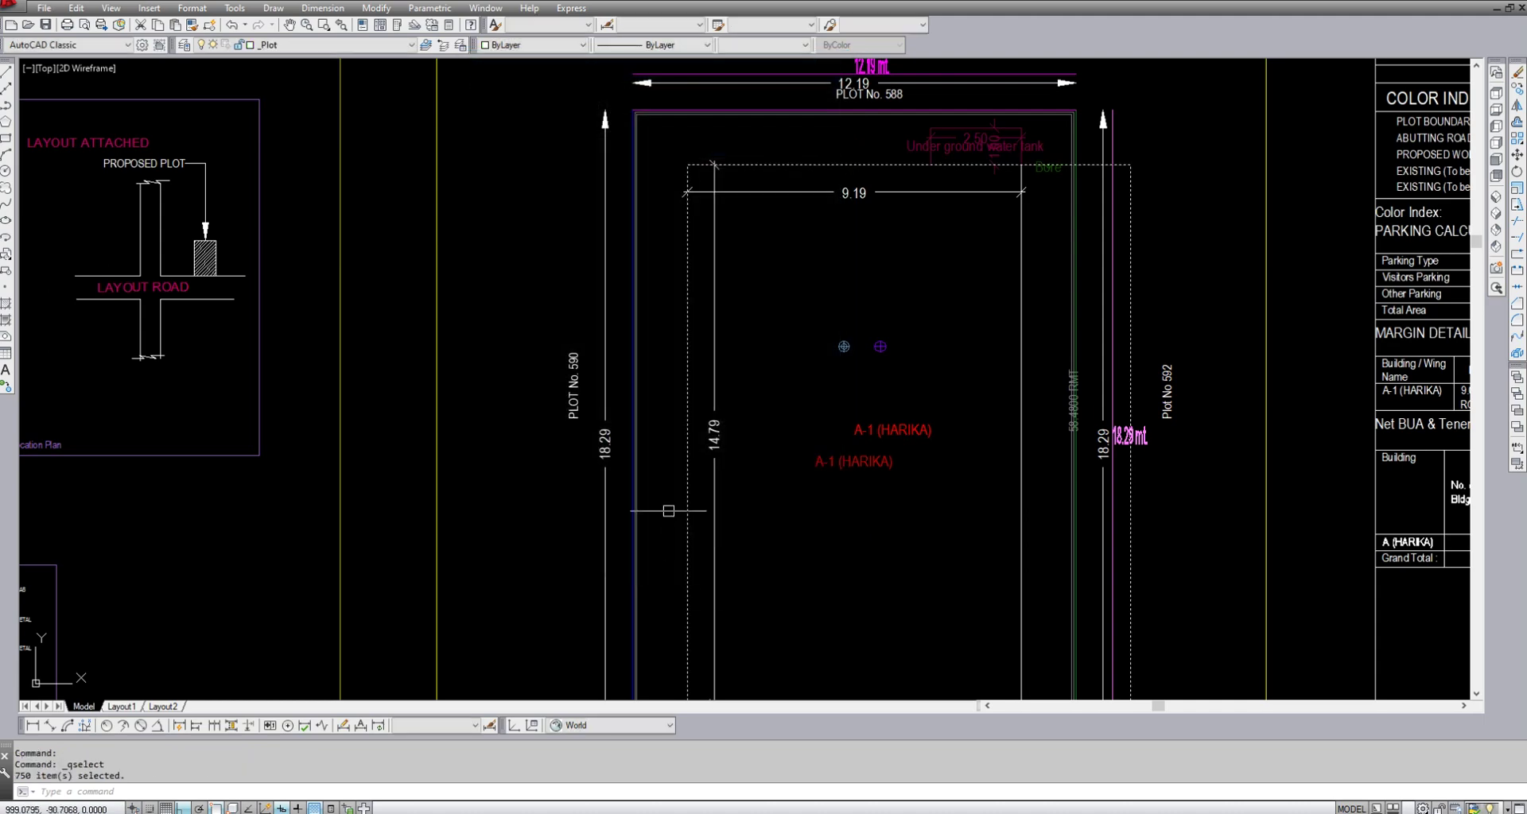
- Move the selected _Plot objects from the site plan to the empty area on the far side of the tables
{"action": "scroll", "coordinate": [673, 462], "scroll_direction": "down", "scroll_amount": 8}
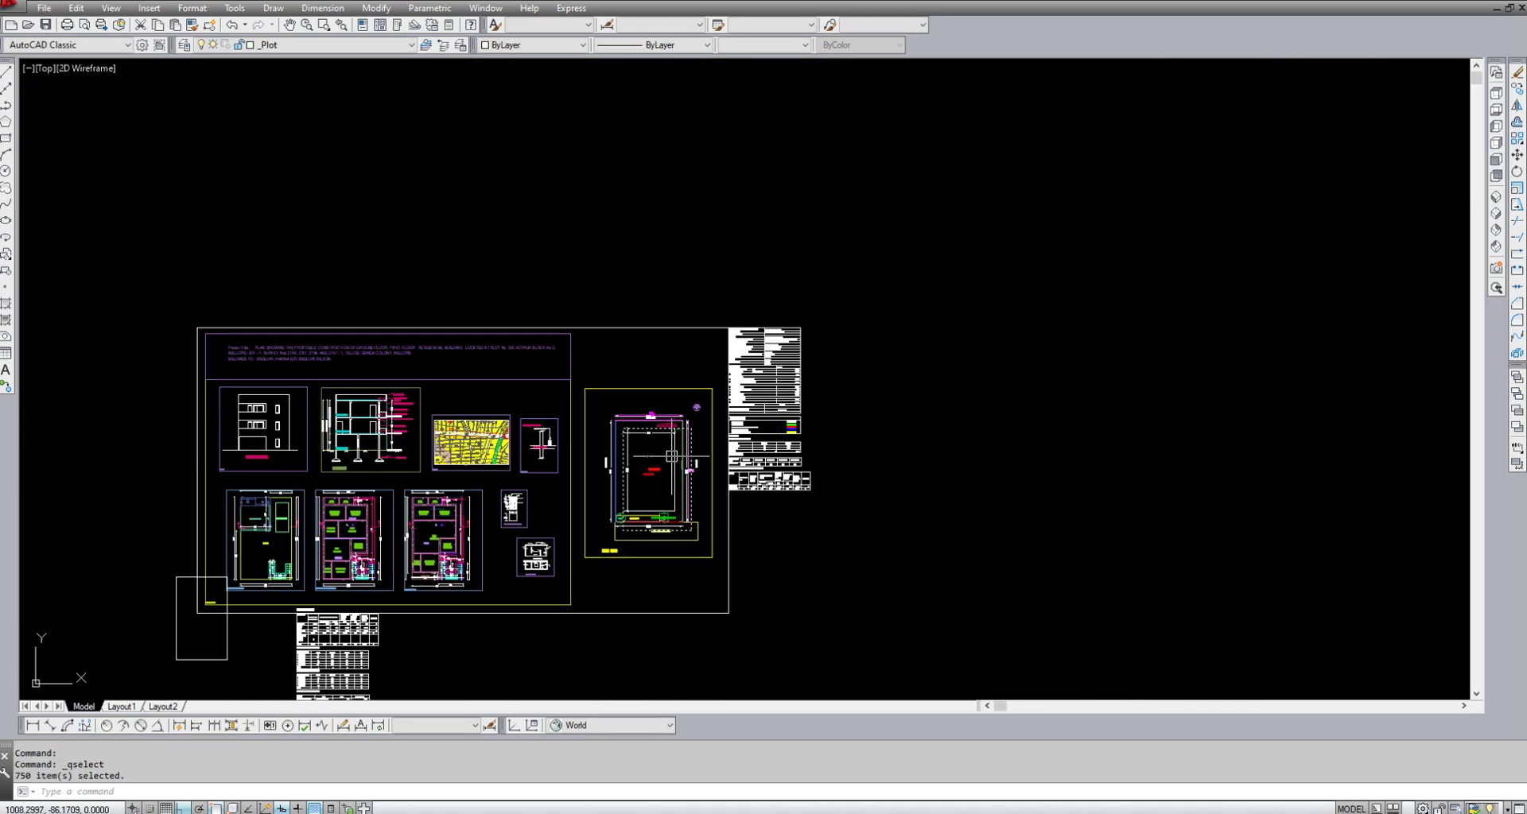
{"action": "type", "text": "m"}
{"action": "key", "text": "Return"}
{"action": "left_click", "coordinate": [672, 456]}
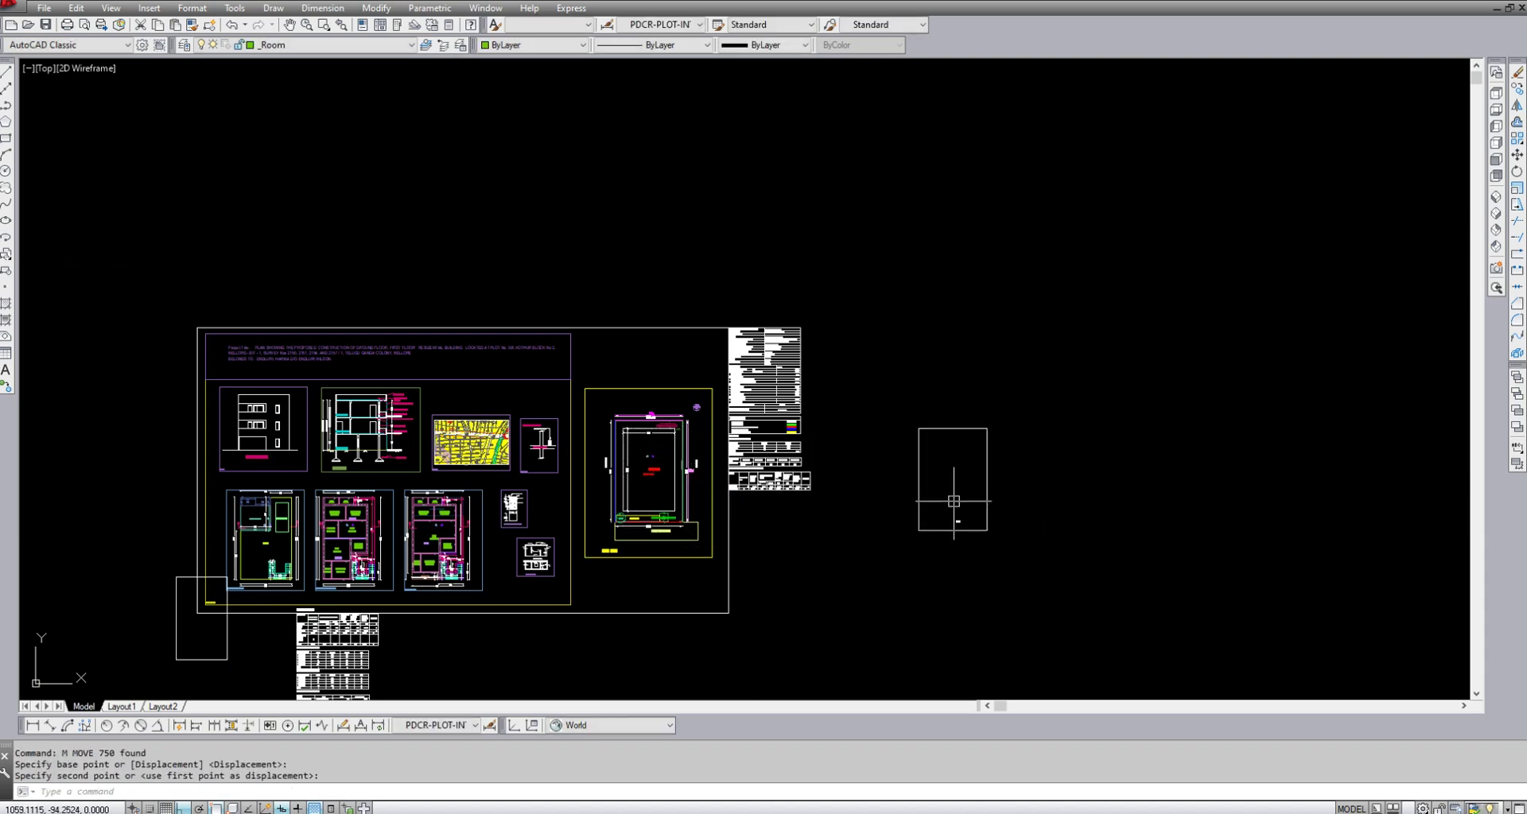
- Try to erase the PLOT label inside the moved outline, and undo the erase
{"action": "scroll", "coordinate": [977, 565], "scroll_direction": "up", "scroll_amount": 8}
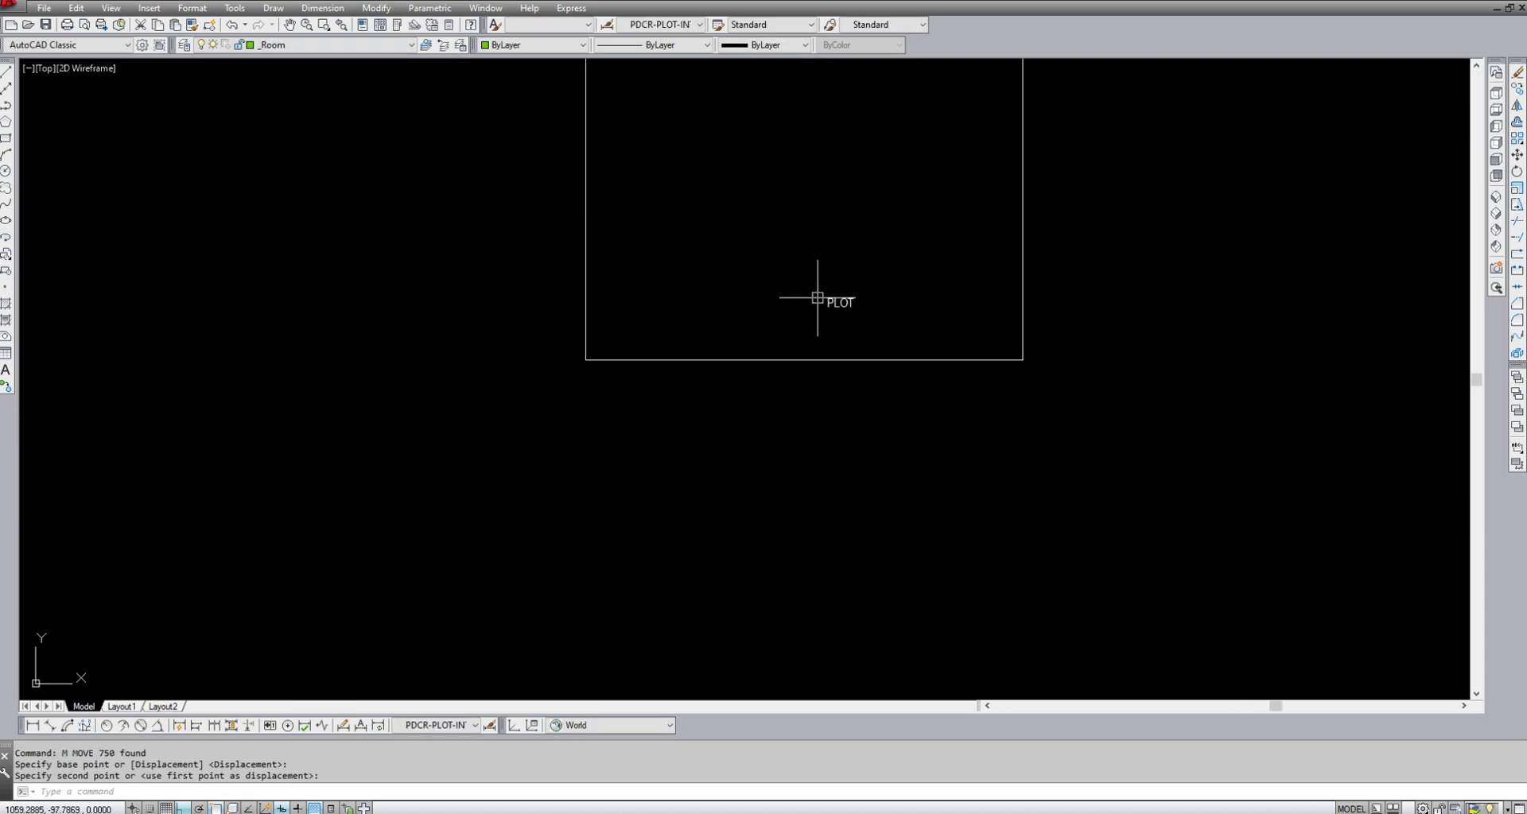
{"action": "scroll", "coordinate": [817, 297], "scroll_direction": "up", "scroll_amount": 2}
{"action": "type", "text": "e"}
{"action": "key", "text": "Return"}
{"action": "left_click", "coordinate": [859, 311]}
{"action": "key", "text": "Return"}
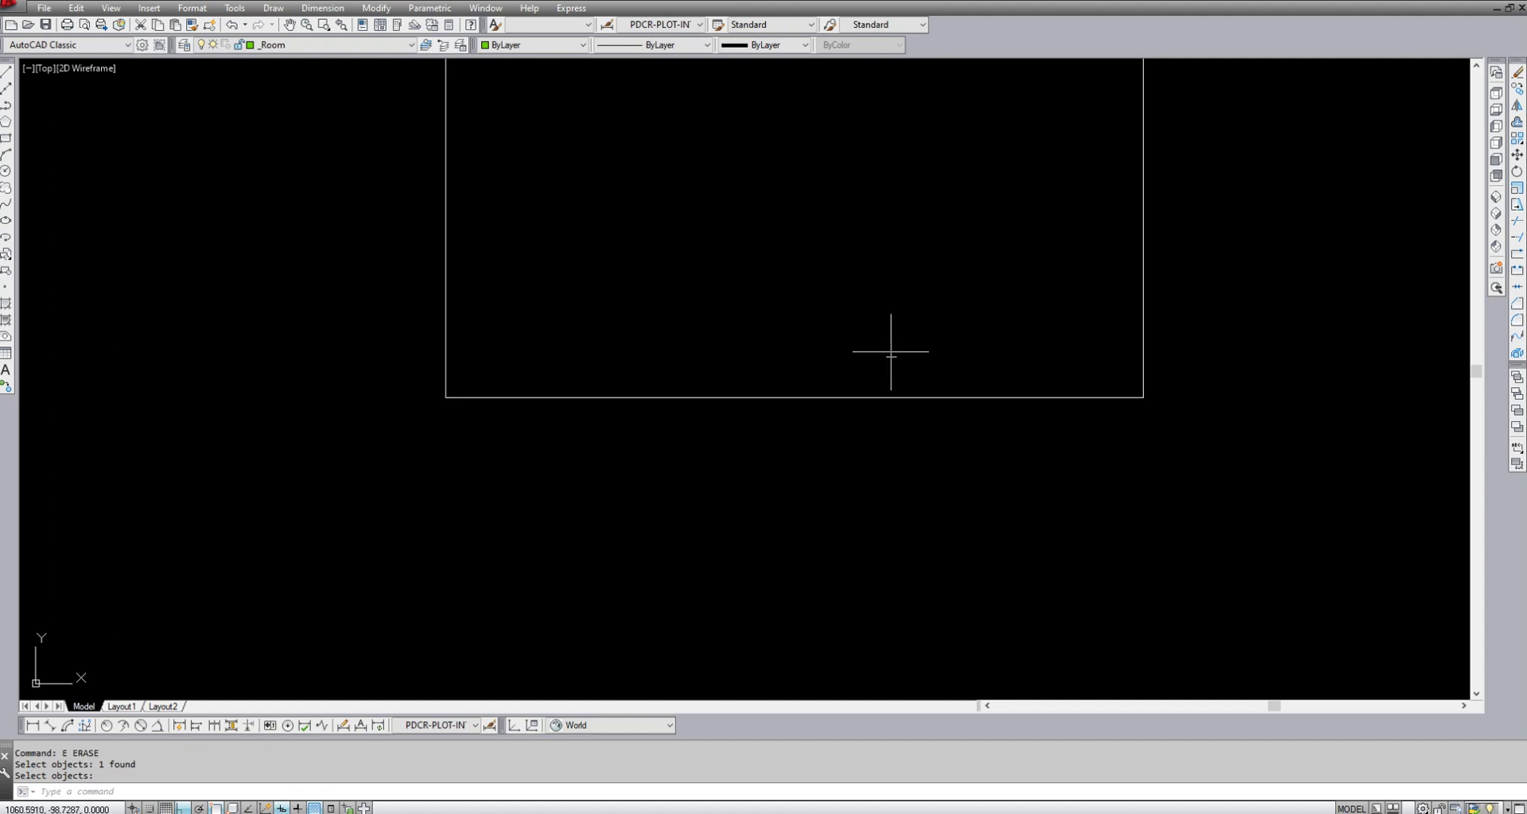
{"action": "type", "text": "u"}
{"action": "key", "text": "Return"}
- Erase one of the two overlapping plot outlines, check the remaining one by selecting it, and clear the selection
{"action": "type", "text": "e"}
{"action": "key", "text": "Return"}
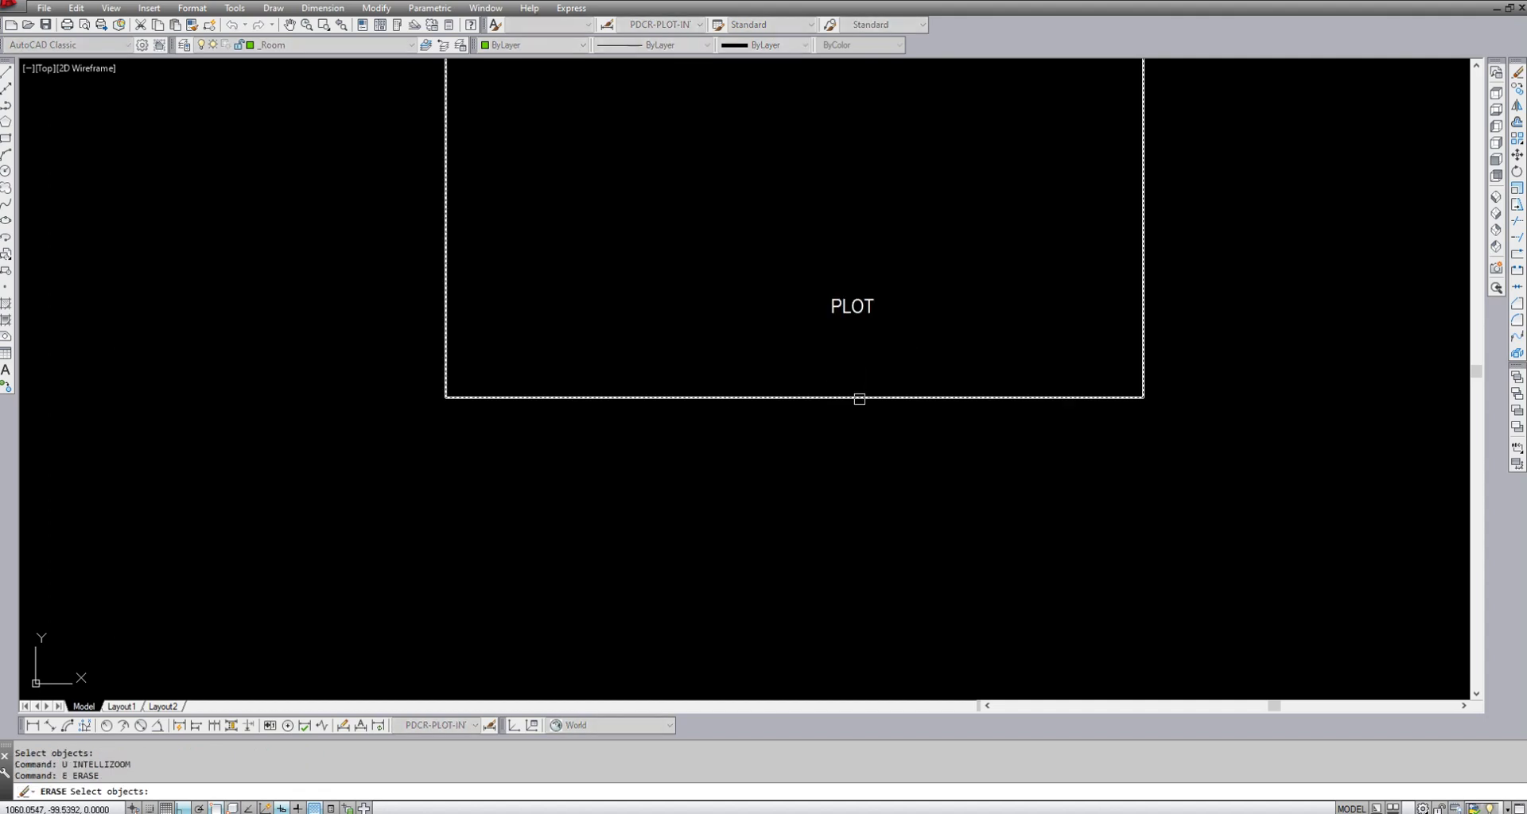
{"action": "left_click", "coordinate": [858, 397]}
{"action": "key", "text": "Escape"}
{"action": "left_click", "coordinate": [940, 418]}
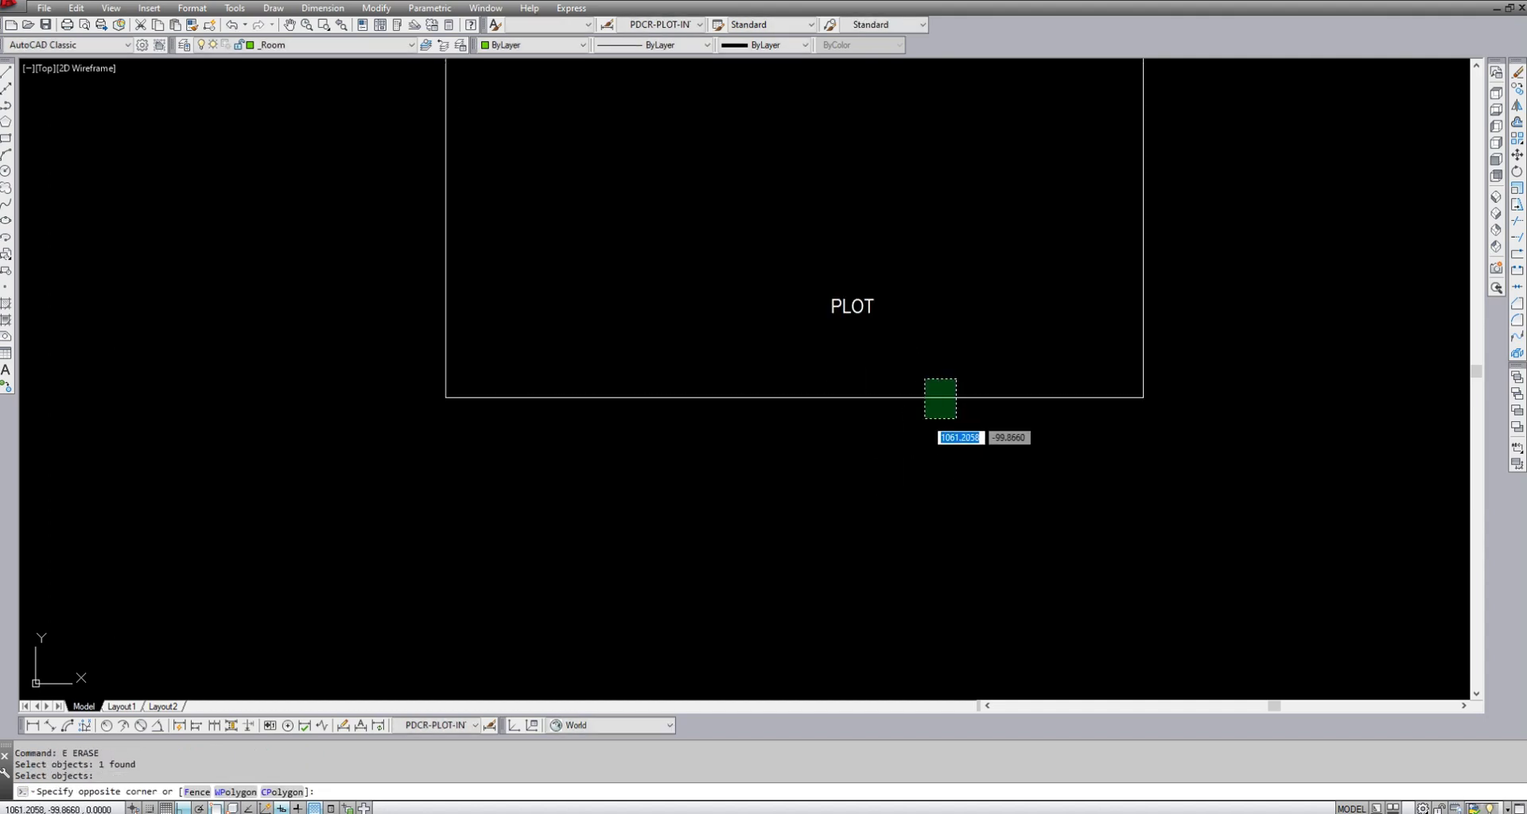
{"action": "left_click", "coordinate": [923, 380]}
{"action": "key", "text": "Escape"}
{"action": "key", "text": "Escape"}
{"action": "key", "text": "Escape"}
- Move the plot outline and its PLOT label back to the site plan, onto the upper-left corner of the inner building outline
{"action": "scroll", "coordinate": [1005, 470], "scroll_direction": "down", "scroll_amount": 6}
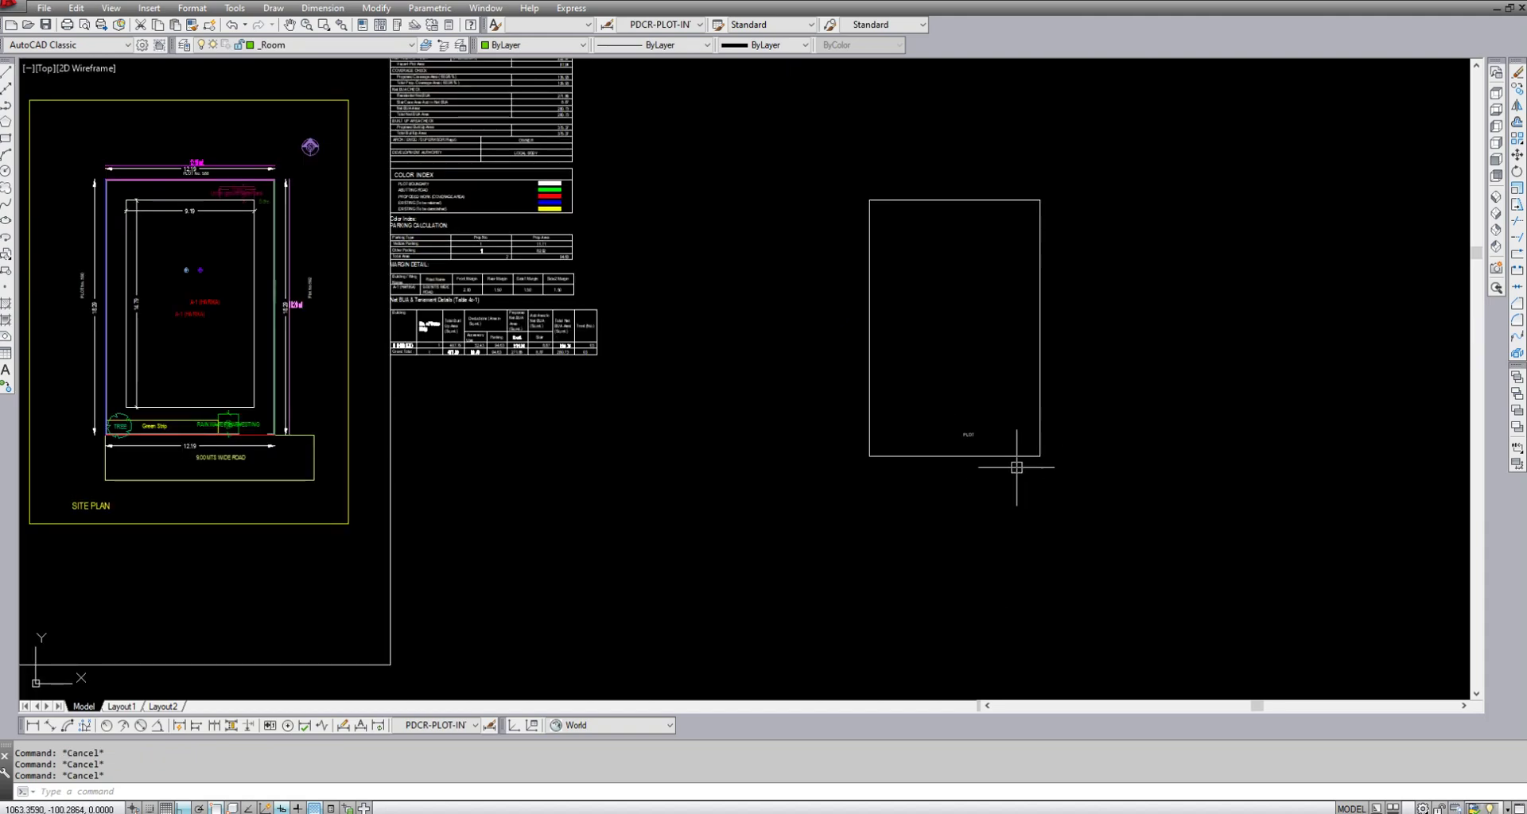
{"action": "type", "text": "m"}
{"action": "key", "text": "Return"}
{"action": "left_click", "coordinate": [1108, 508]}
{"action": "left_click", "coordinate": [978, 372]}
{"action": "key", "text": "Return"}
{"action": "left_click", "coordinate": [869, 200]}
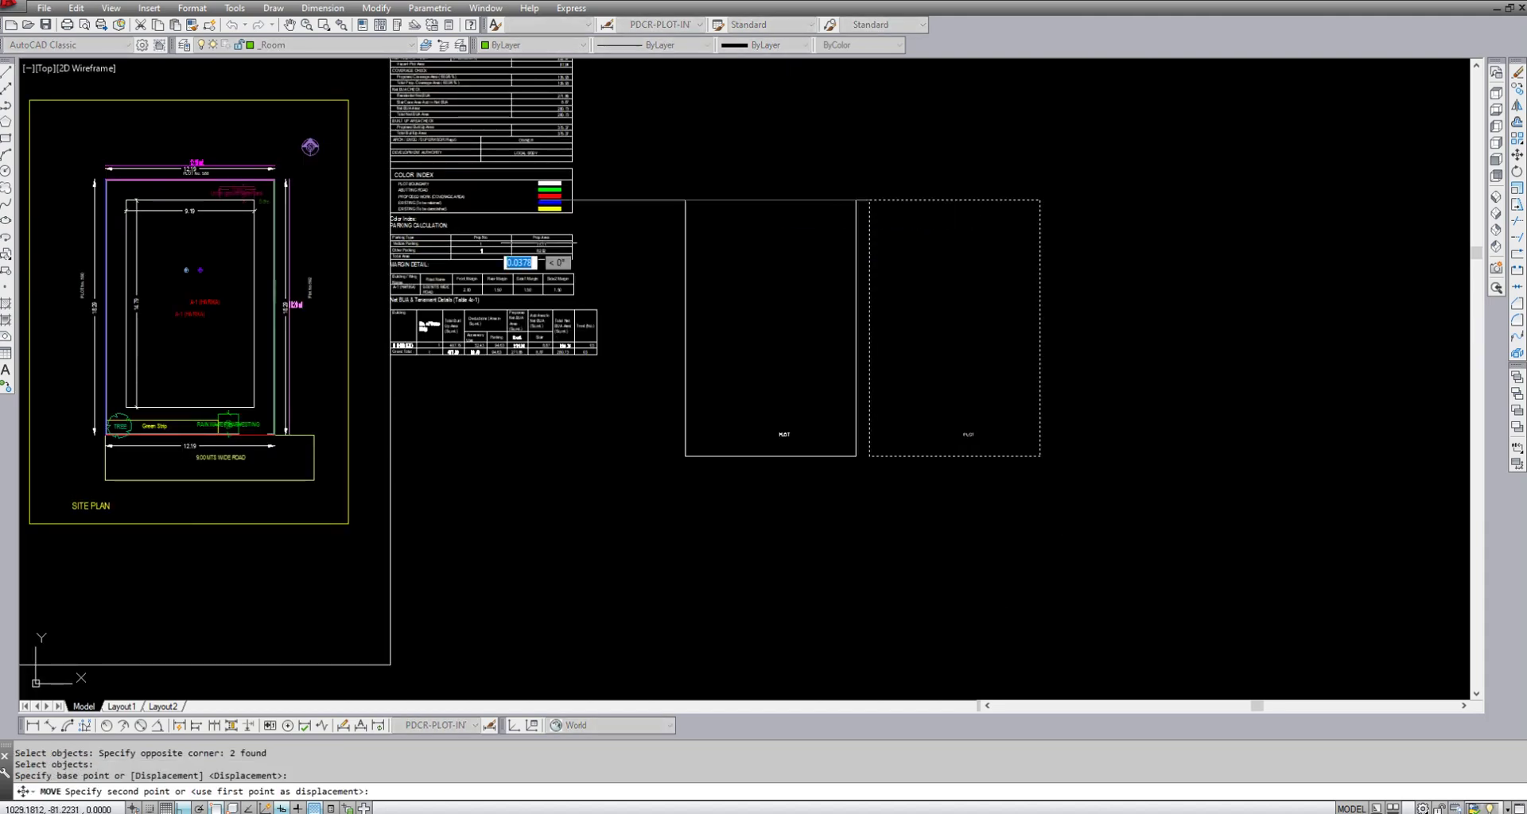
{"action": "scroll", "coordinate": [126, 175], "scroll_direction": "up", "scroll_amount": 5}
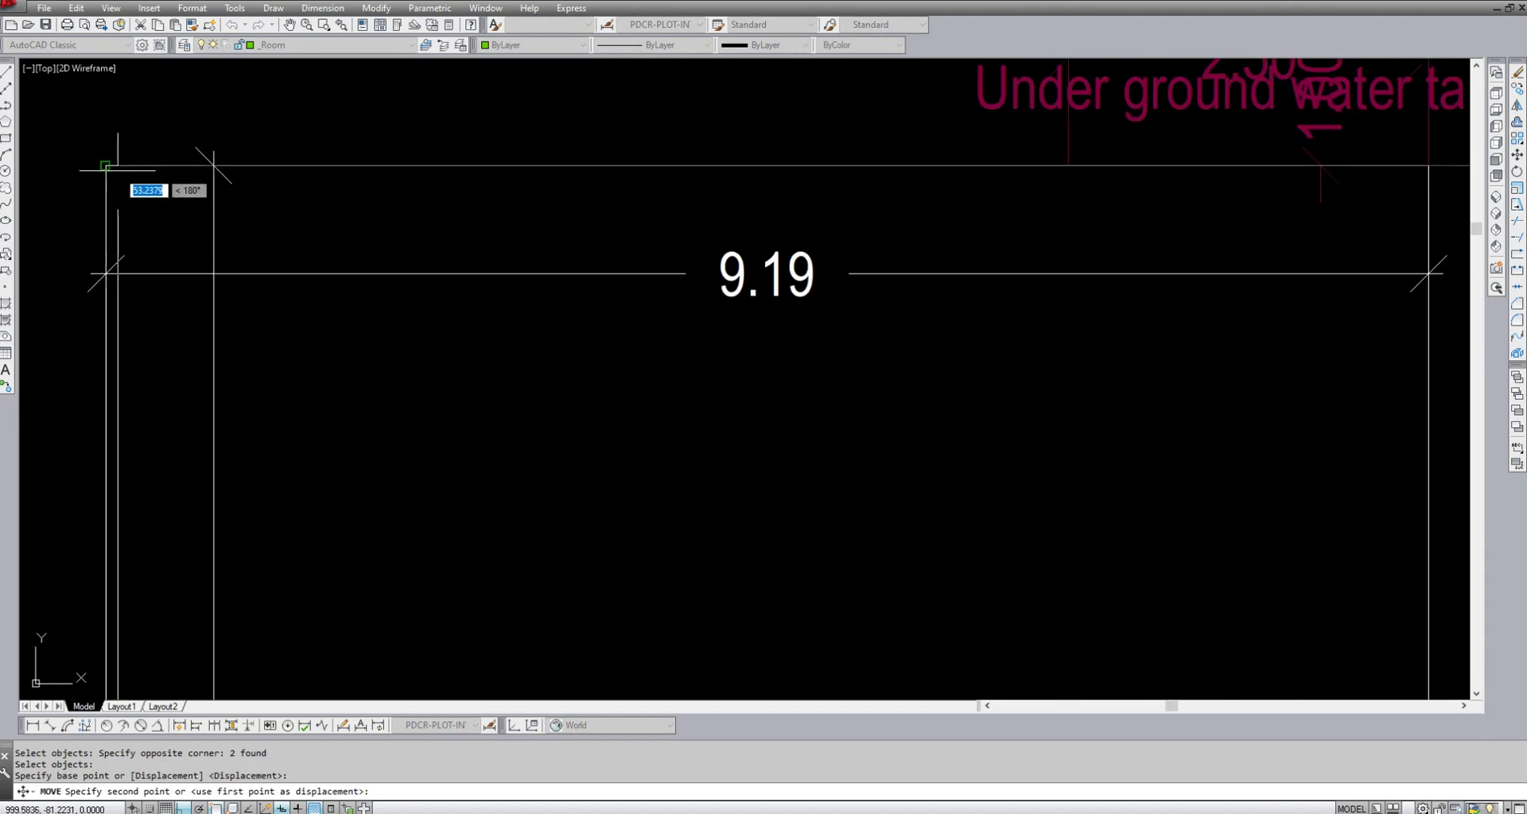
{"action": "left_click", "coordinate": [119, 166]}
{"action": "scroll", "coordinate": [958, 319], "scroll_direction": "down", "scroll_amount": 6}
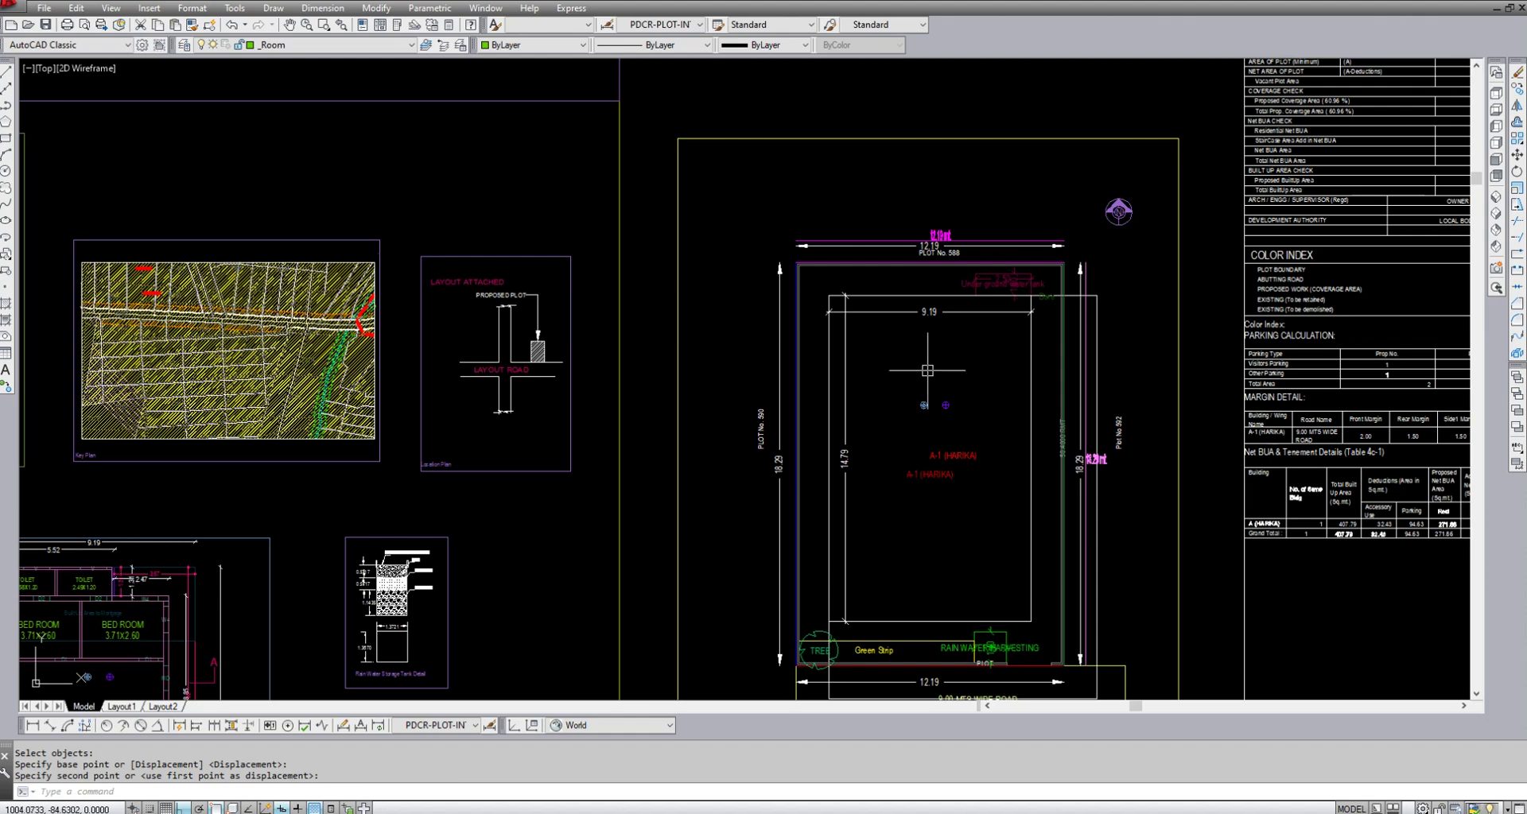
- Move the same outline and label again, from the building outline's upper-left corner to the site plan's outer plot boundary corner
{"action": "type", "text": "m"}
{"action": "key", "text": "Return"}
{"action": "type", "text": "p"}
{"action": "key", "text": "Return"}
{"action": "key", "text": "Return"}
{"action": "scroll", "coordinate": [819, 277], "scroll_direction": "up", "scroll_amount": 6}
{"action": "scroll", "coordinate": [813, 272], "scroll_direction": "up", "scroll_amount": 2}
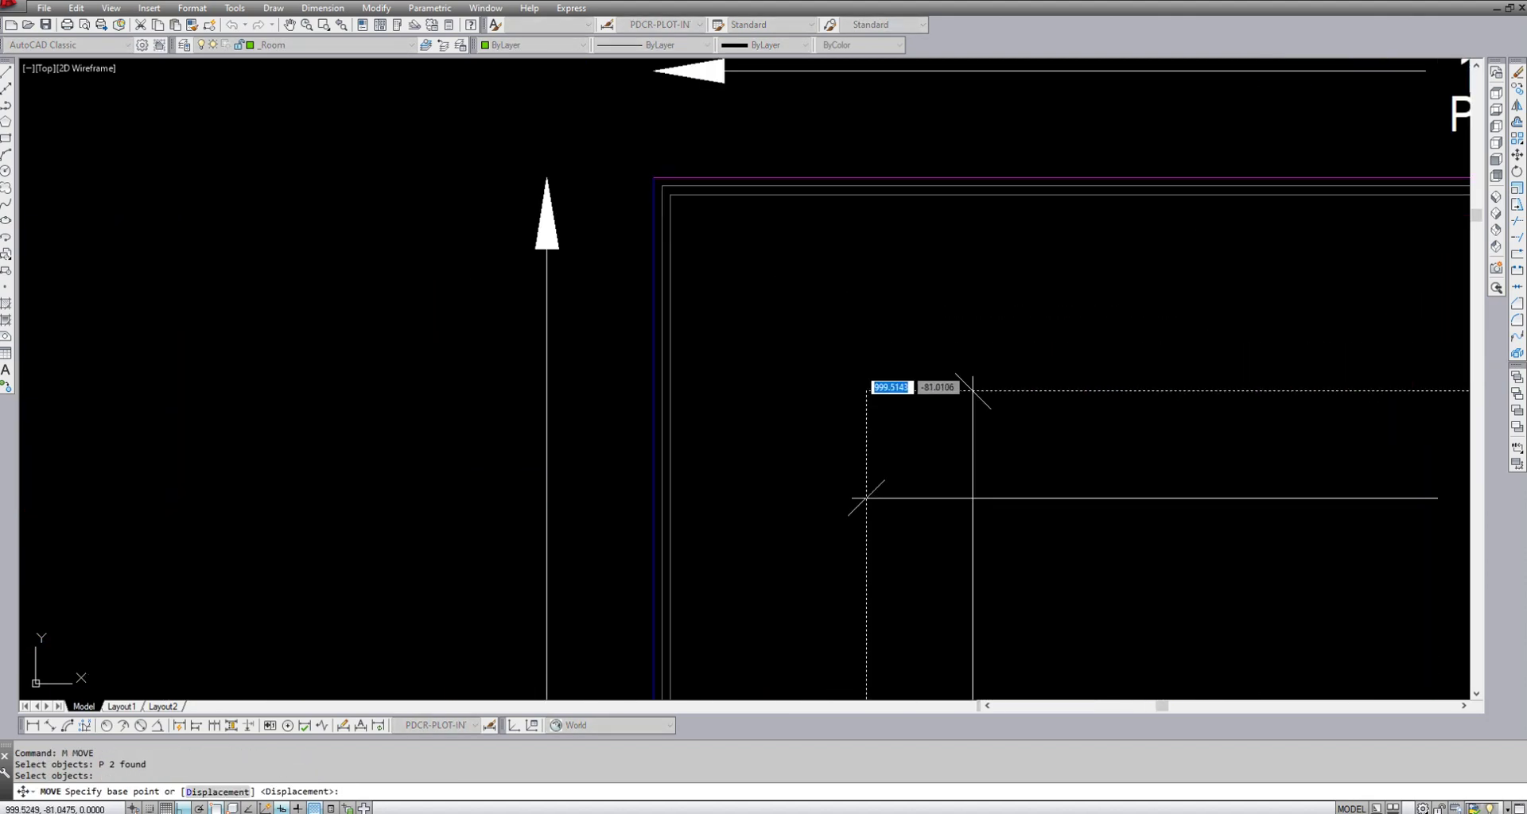
{"action": "left_click", "coordinate": [847, 346]}
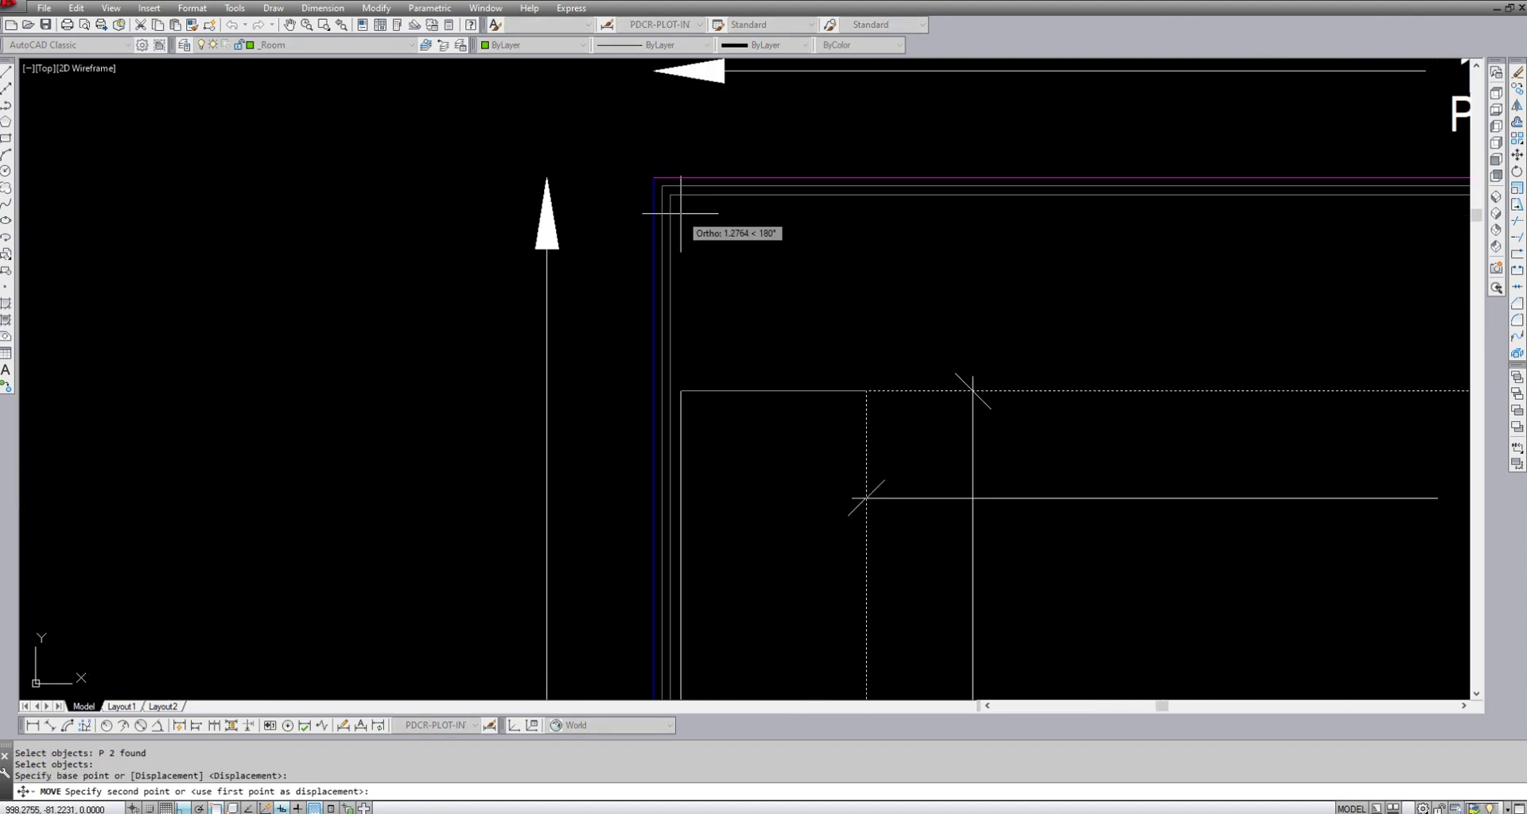
{"action": "left_click", "coordinate": [655, 181]}
{"action": "scroll", "coordinate": [633, 187], "scroll_direction": "down", "scroll_amount": 5}
{"action": "scroll", "coordinate": [922, 307], "scroll_direction": "down", "scroll_amount": 5}
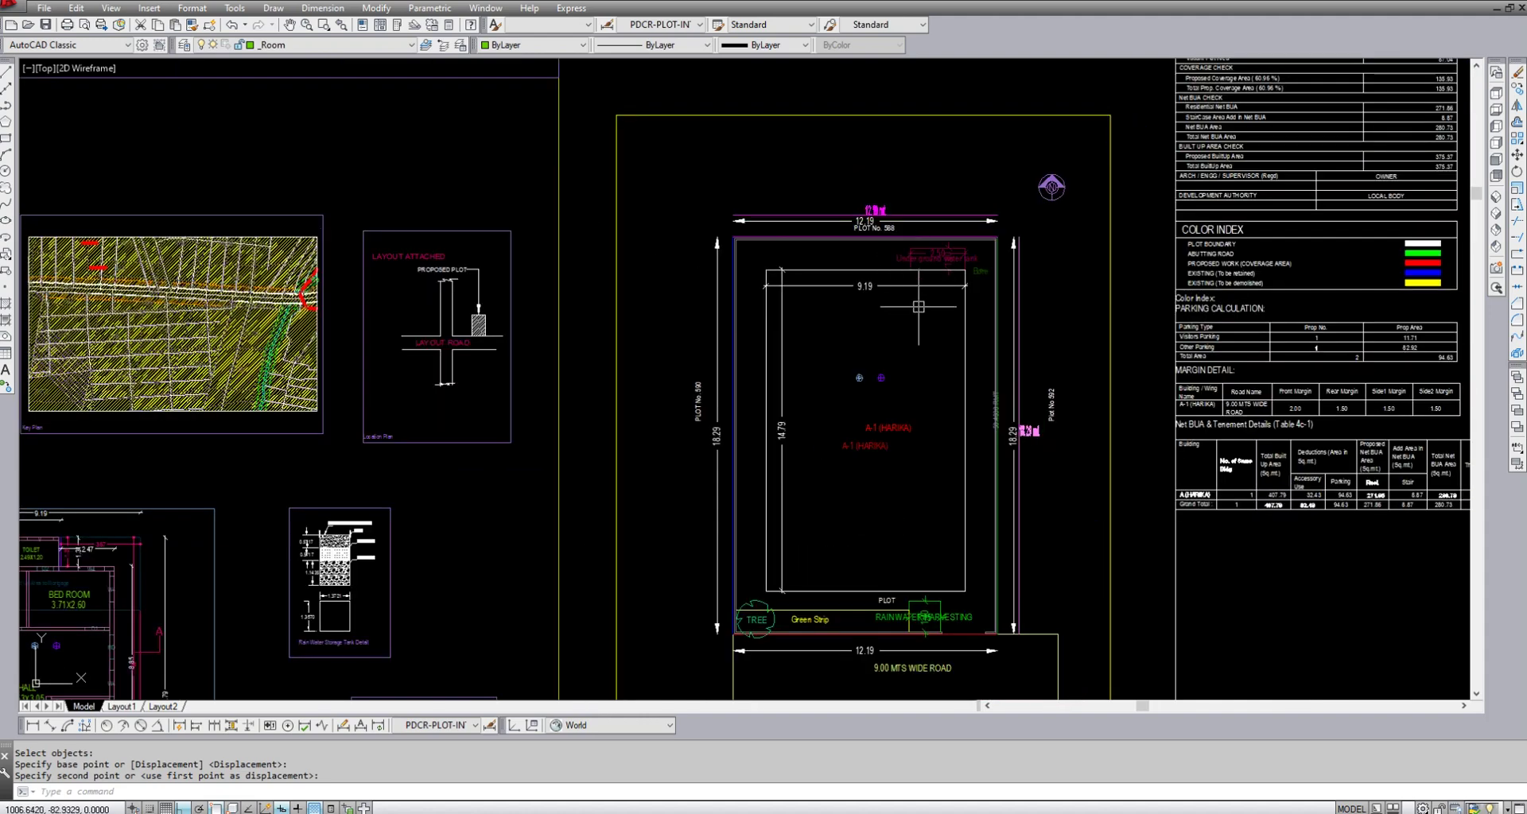
{"action": "scroll", "coordinate": [930, 574], "scroll_direction": "down", "scroll_amount": 3}
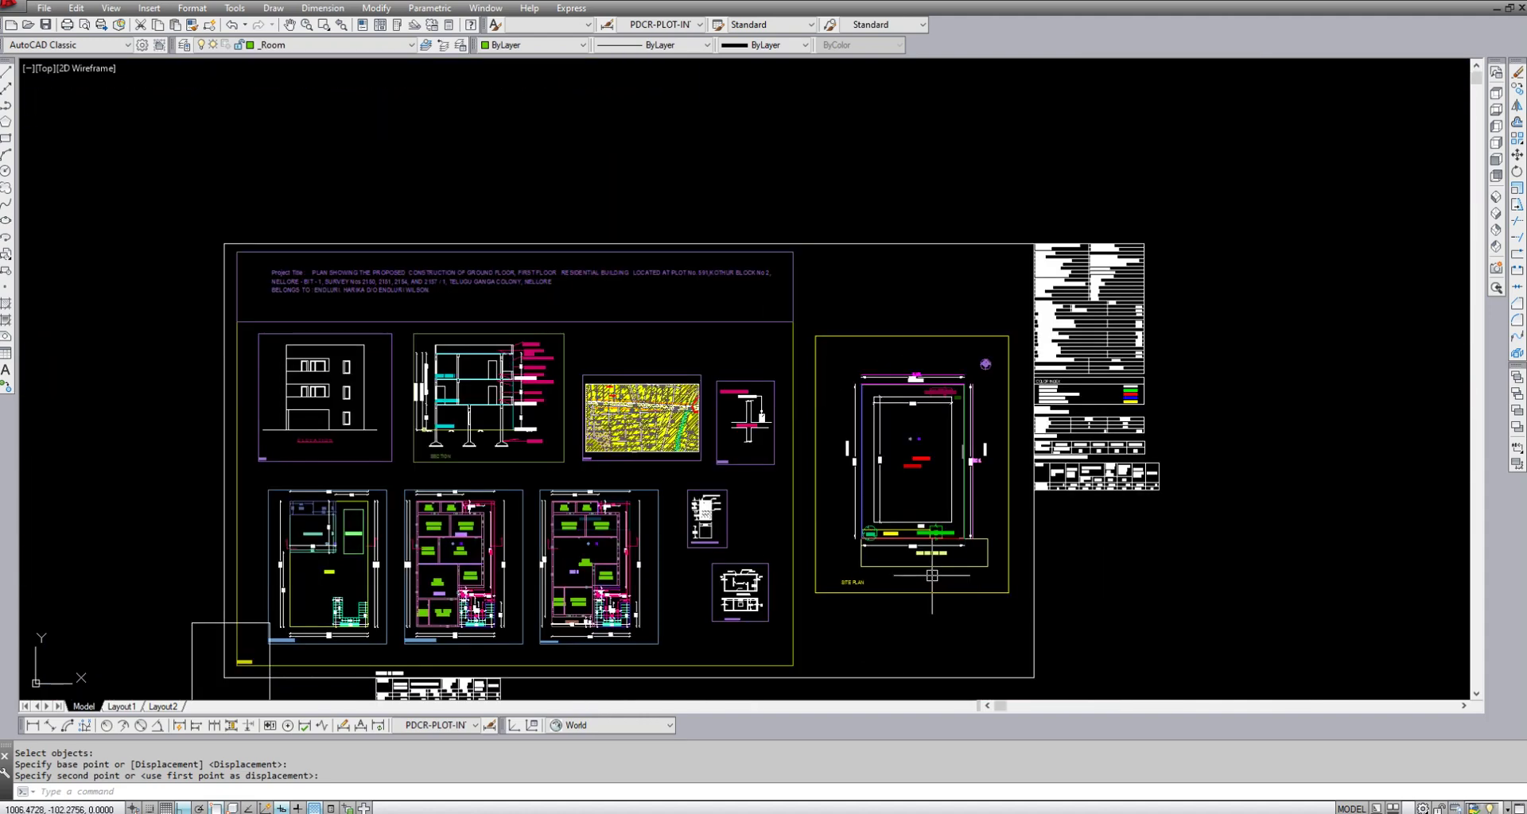
- Copy the SERVANT QUARTER text from the ground floor plan to the empty area outside the sheet frame
{"action": "scroll", "coordinate": [295, 645], "scroll_direction": "up", "scroll_amount": 4}
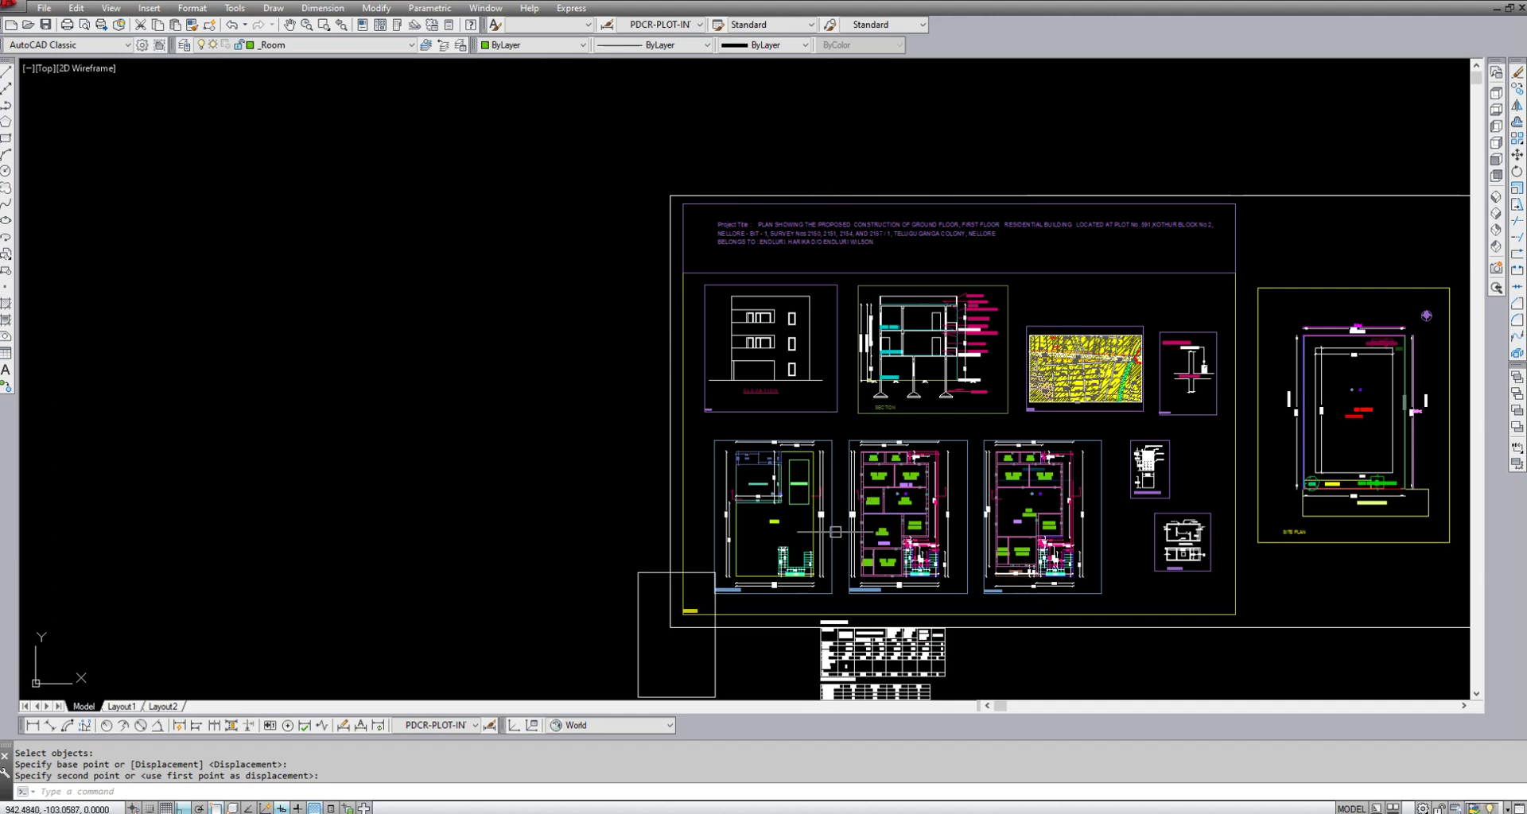
{"action": "type", "text": "z"}
{"action": "key", "text": "Return"}
{"action": "left_click", "coordinate": [566, 471]}
{"action": "scroll", "coordinate": [678, 526], "scroll_direction": "up", "scroll_amount": 1}
{"action": "left_click", "coordinate": [720, 699]}
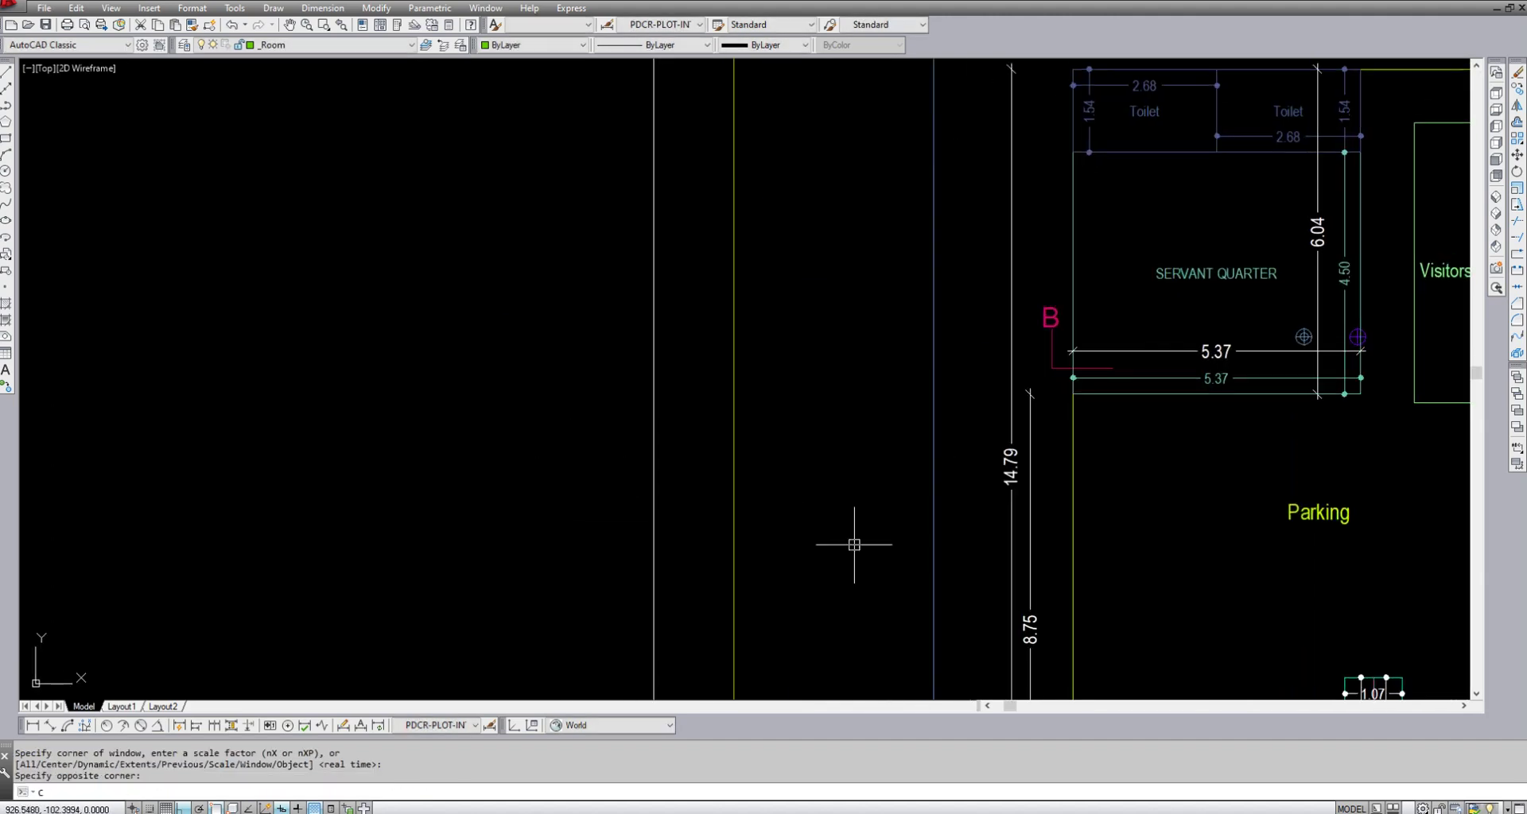
{"action": "type", "text": "co"}
{"action": "key", "text": "Return"}
{"action": "left_click", "coordinate": [1196, 274]}
{"action": "key", "text": "Return"}
{"action": "left_click", "coordinate": [1196, 274]}
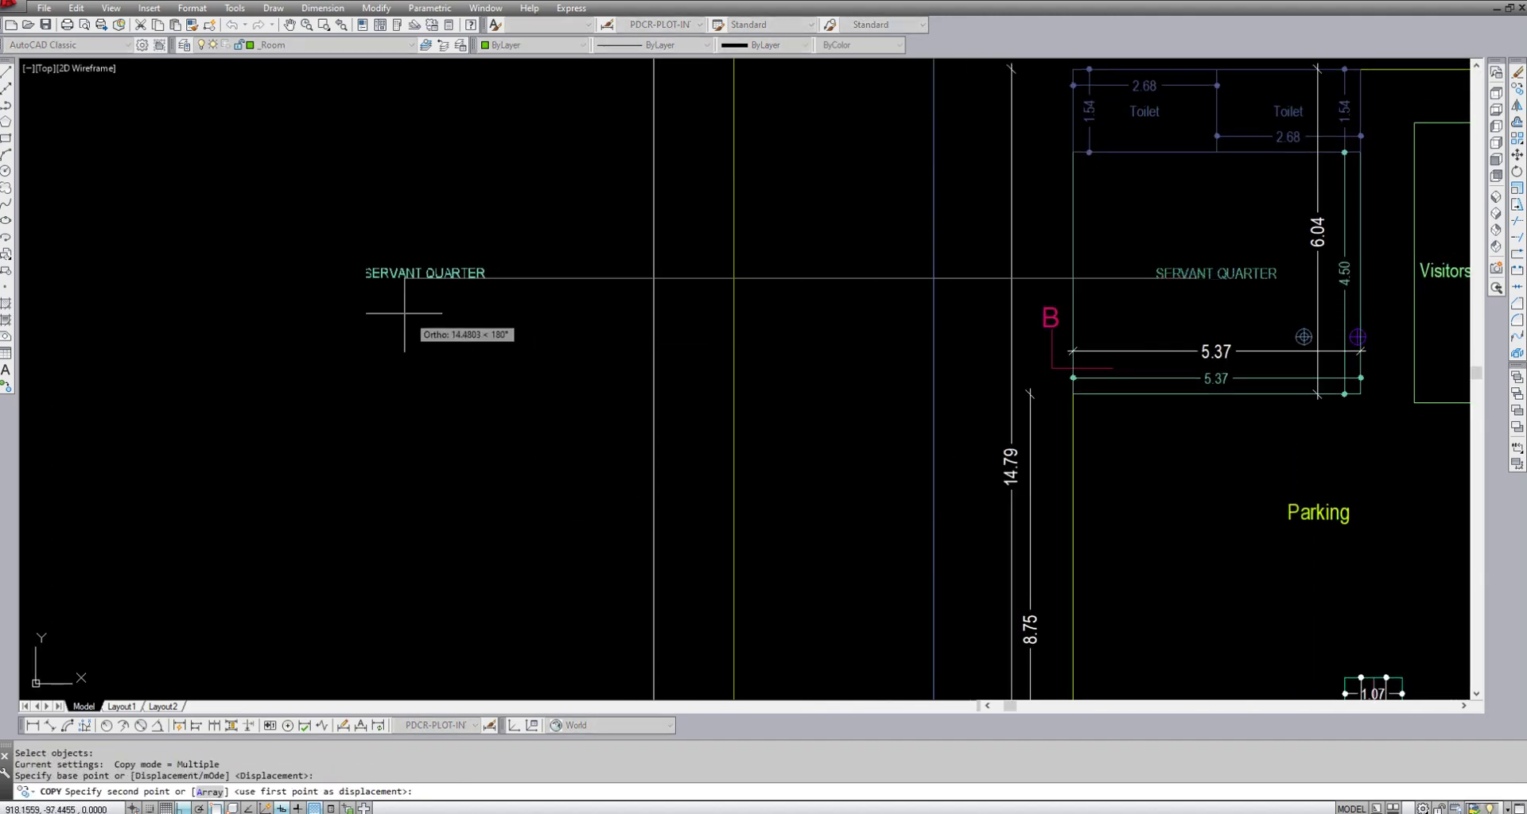
{"action": "left_click", "coordinate": [342, 296]}
{"action": "key", "text": "Return"}
- Change the copied SERVANT QUARTER text to DRAWORDER
{"action": "scroll", "coordinate": [306, 291], "scroll_direction": "up", "scroll_amount": 10}
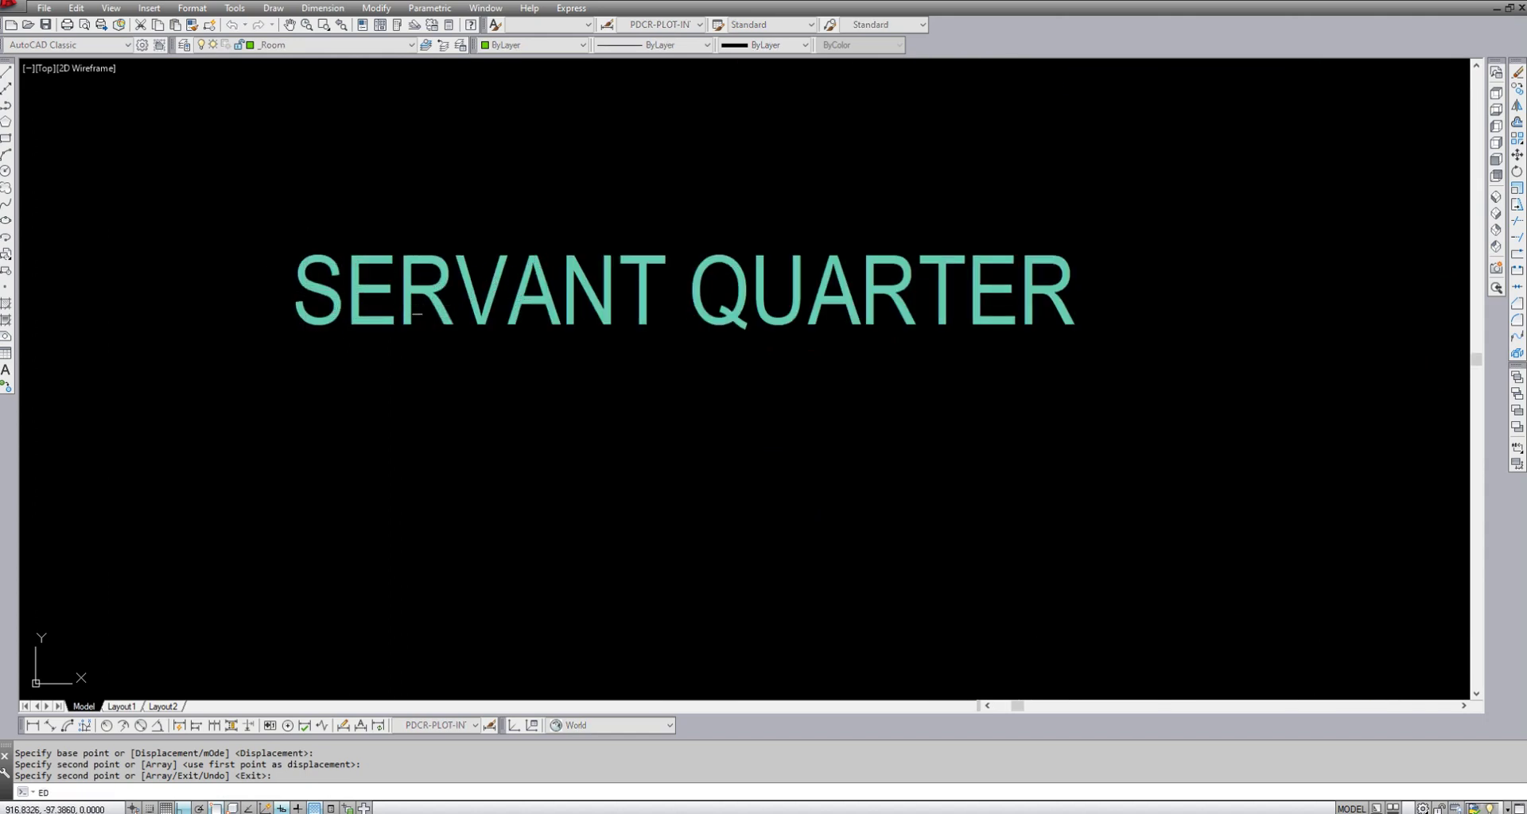
{"action": "type", "text": "ed"}
{"action": "key", "text": "Return"}
{"action": "left_click", "coordinate": [432, 286]}
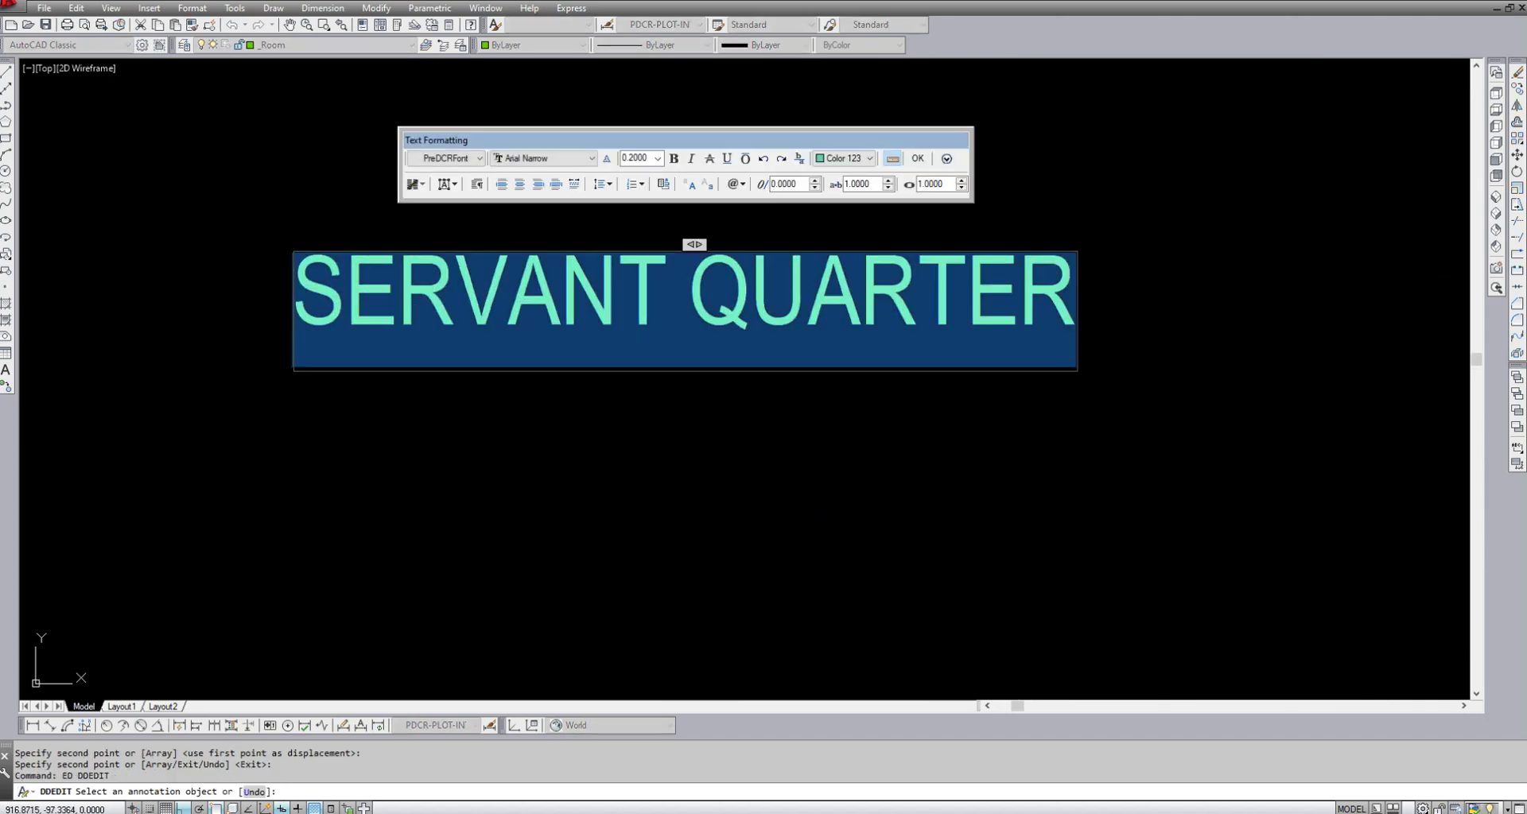
{"action": "type", "text": "DRAWORDER"}
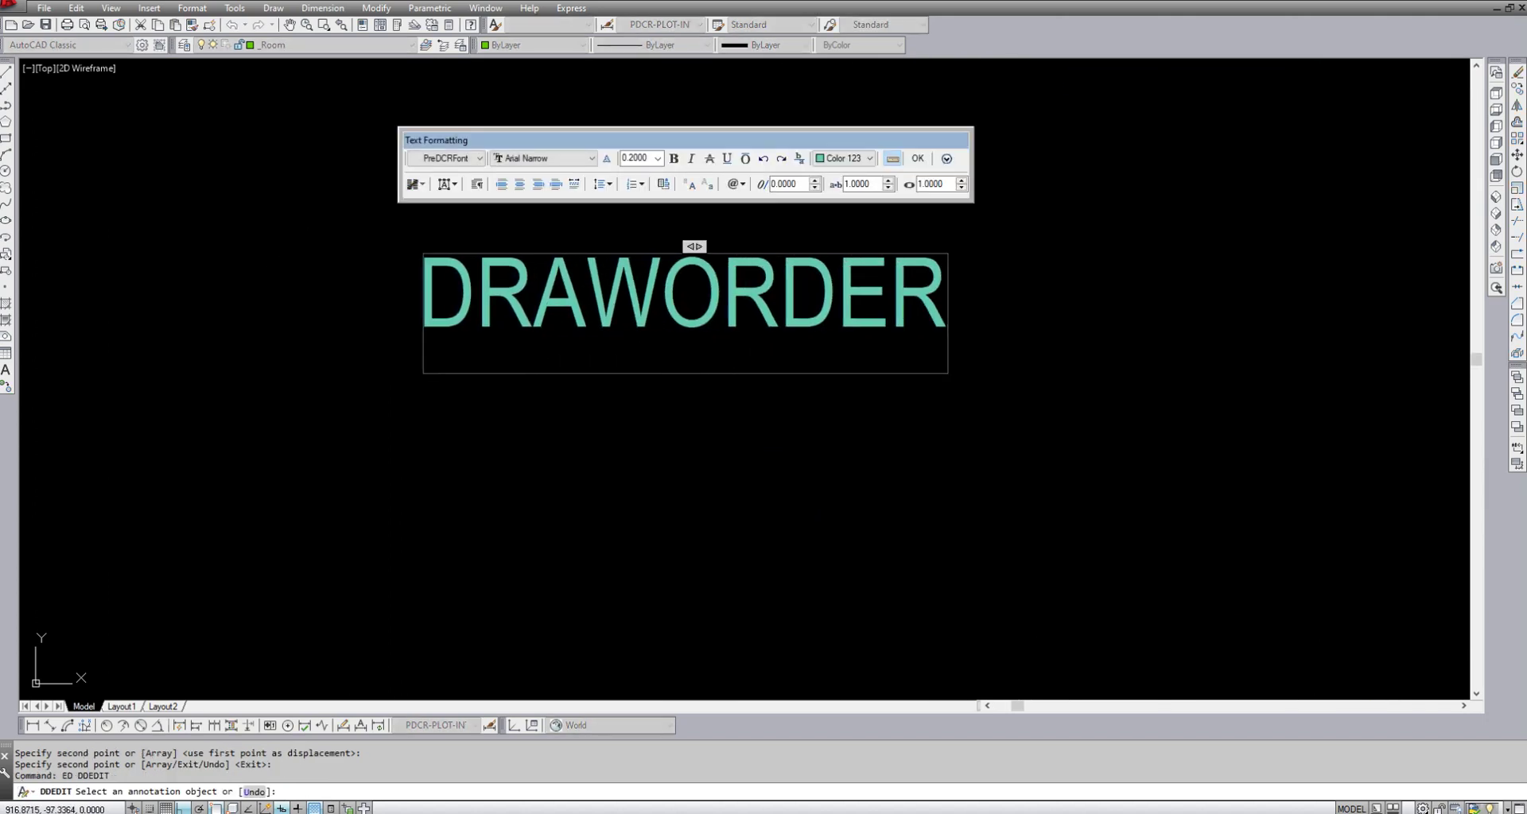
{"action": "key", "text": "ctrl+Return"}
{"action": "key", "text": "Return"}
{"action": "key", "text": "Escape"}
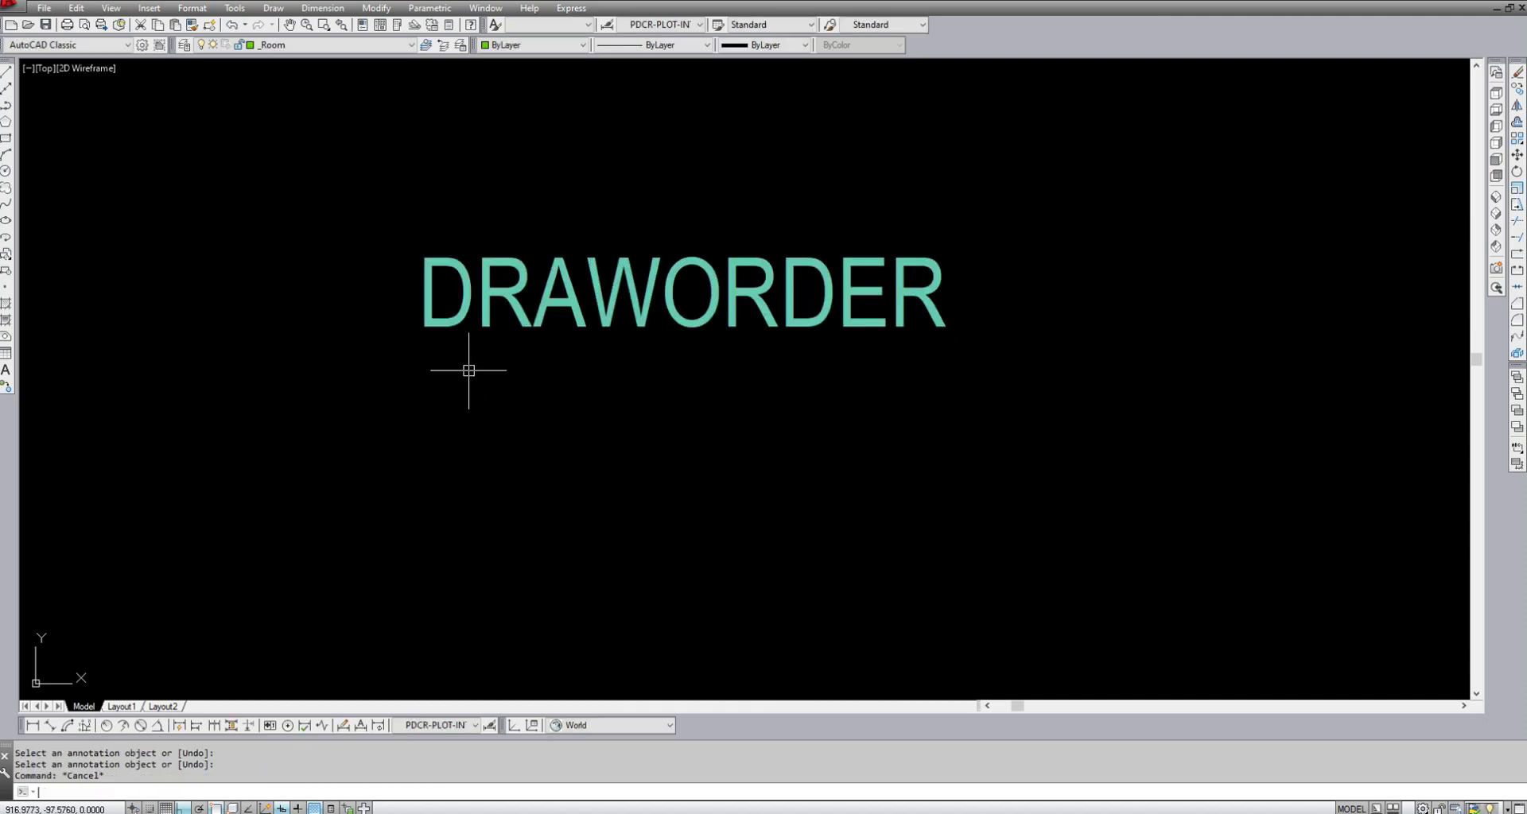
- Copy the DRAWORDER text straight down to form a second line below it
{"action": "type", "text": "co"}
{"action": "key", "text": "Return"}
{"action": "left_click", "coordinate": [720, 441]}
{"action": "left_click", "coordinate": [585, 260]}
{"action": "key", "text": "Return"}
{"action": "left_click", "coordinate": [640, 350]}
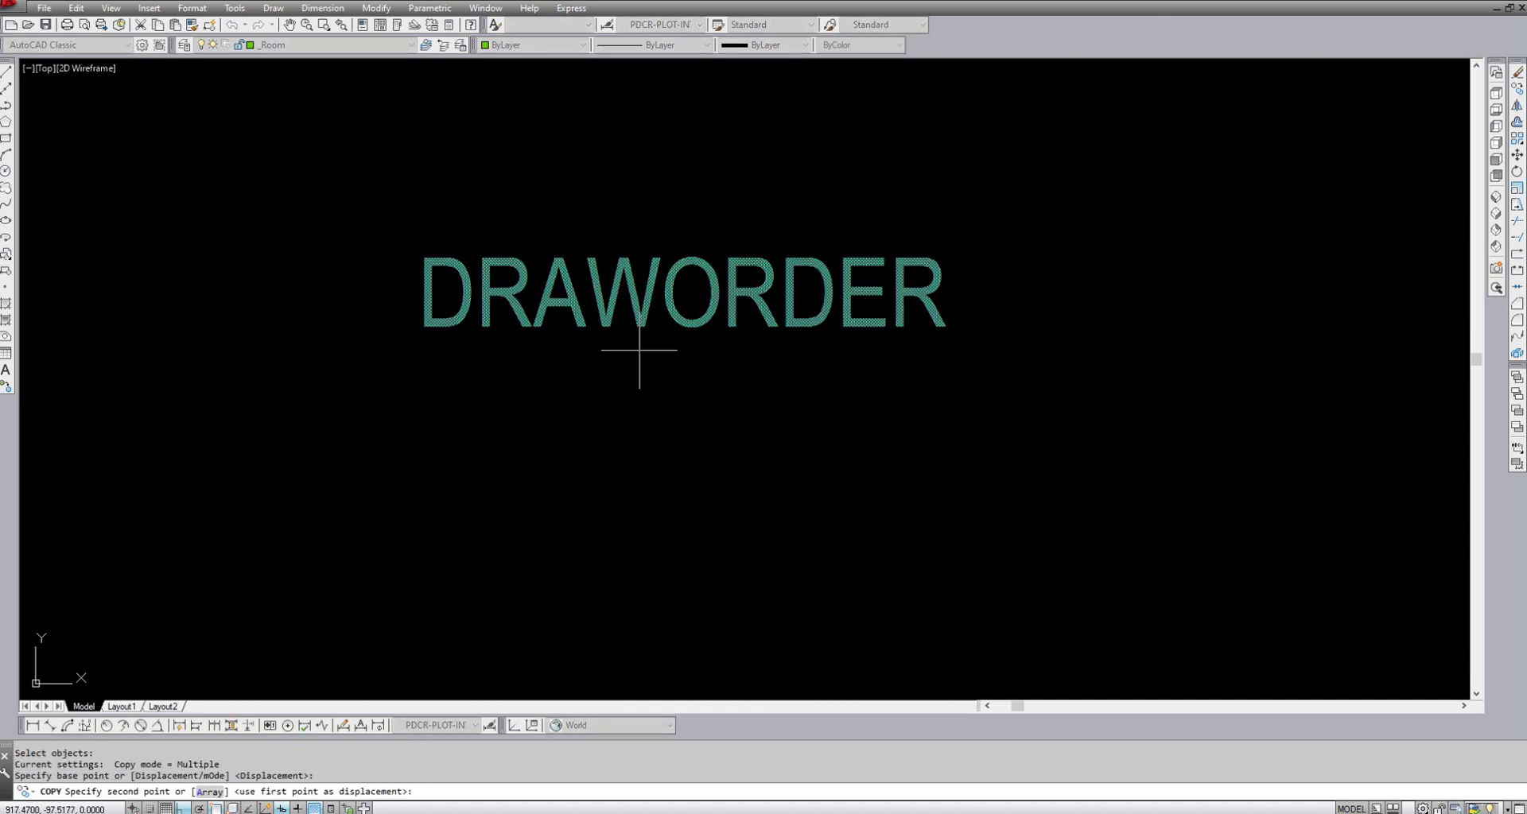
{"action": "left_click", "coordinate": [641, 478]}
{"action": "key", "text": "Return"}
{"action": "type", "text": "ed"}
{"action": "key", "text": "Return"}
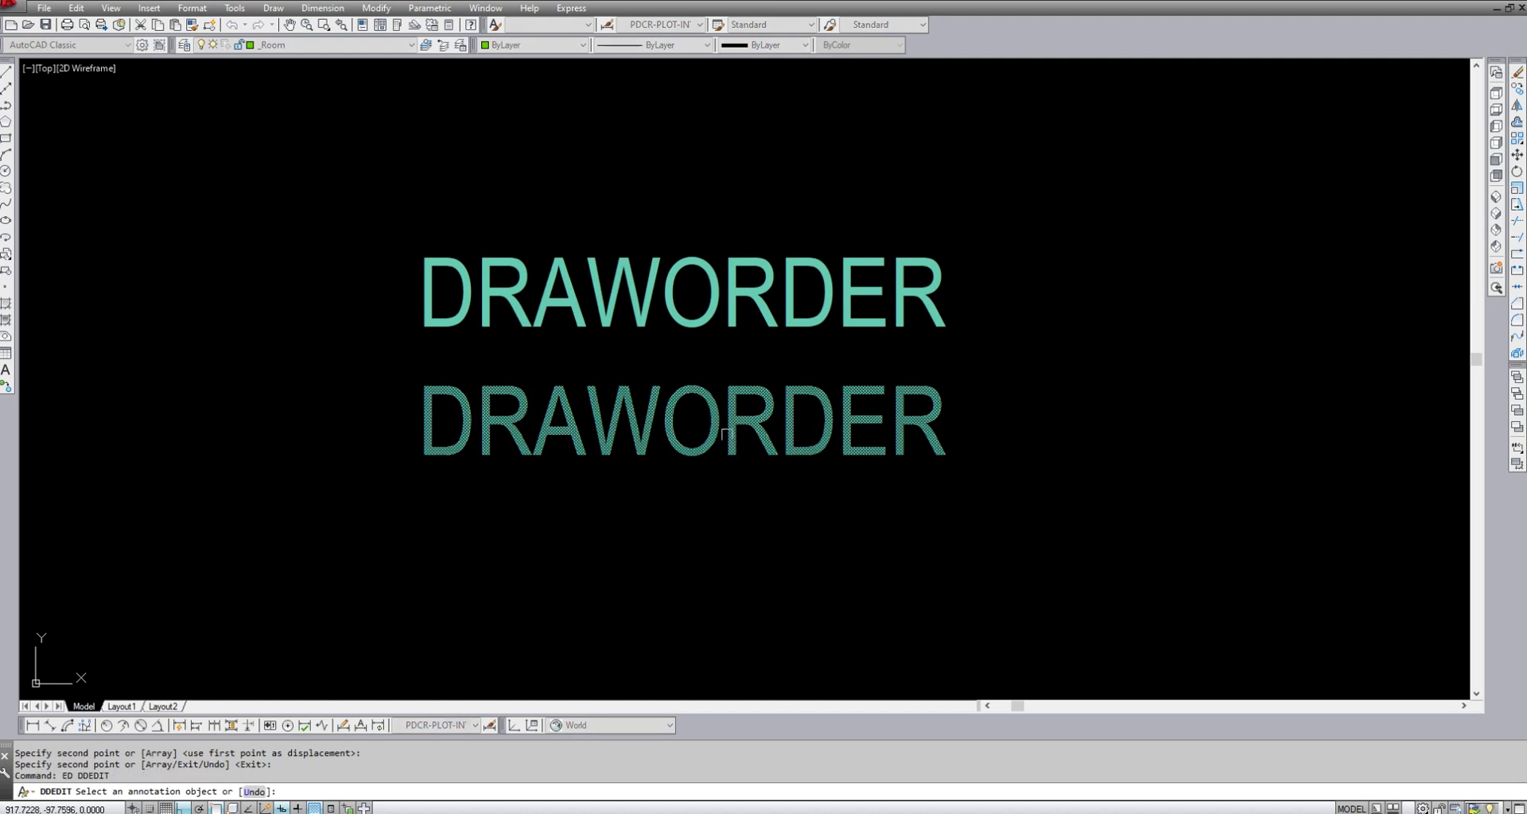
{"action": "left_click", "coordinate": [724, 432]}
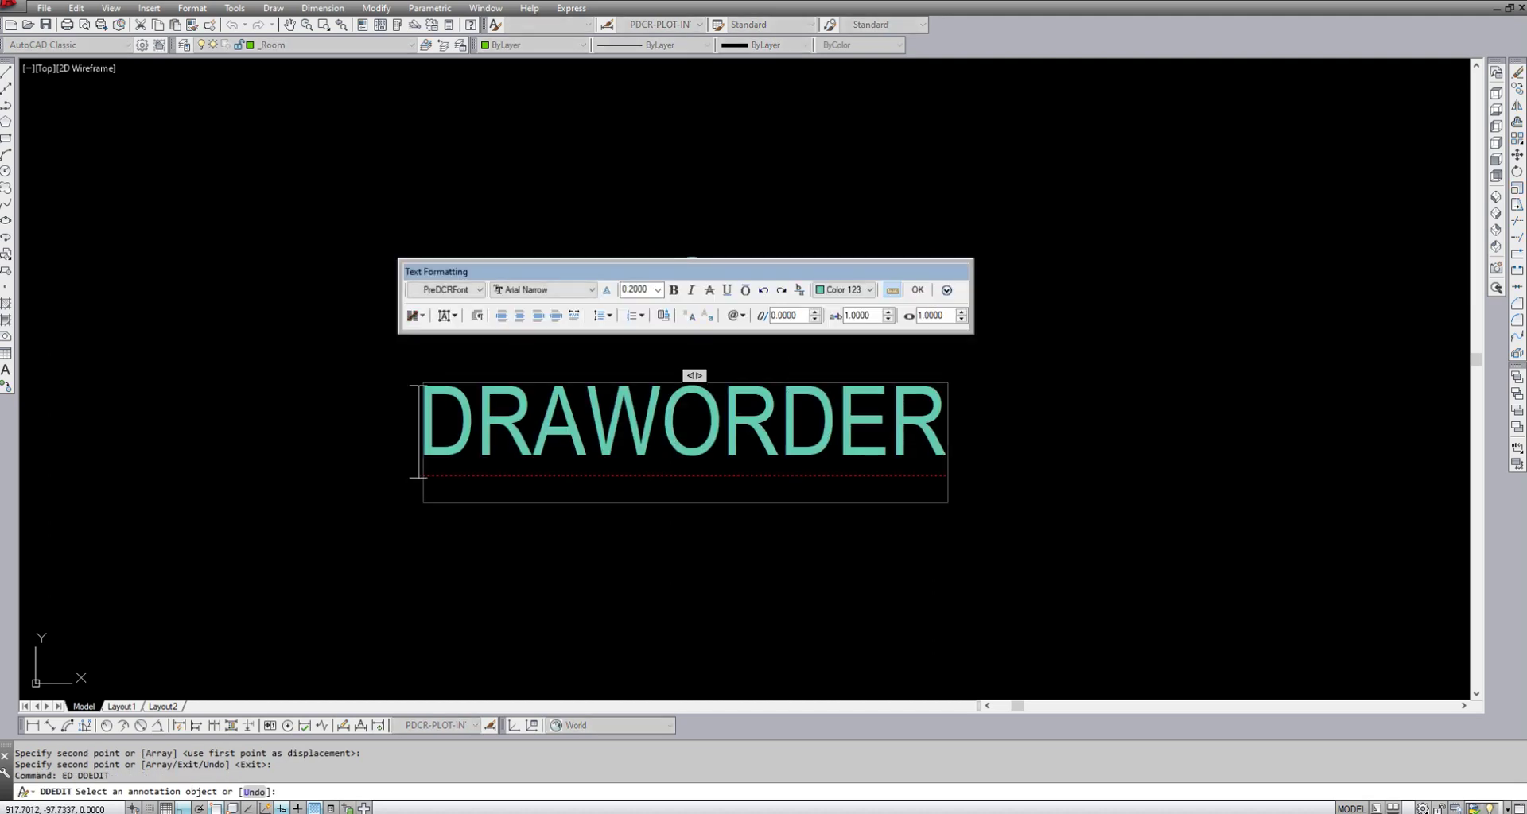
{"action": "key", "text": "ctrl+a"}
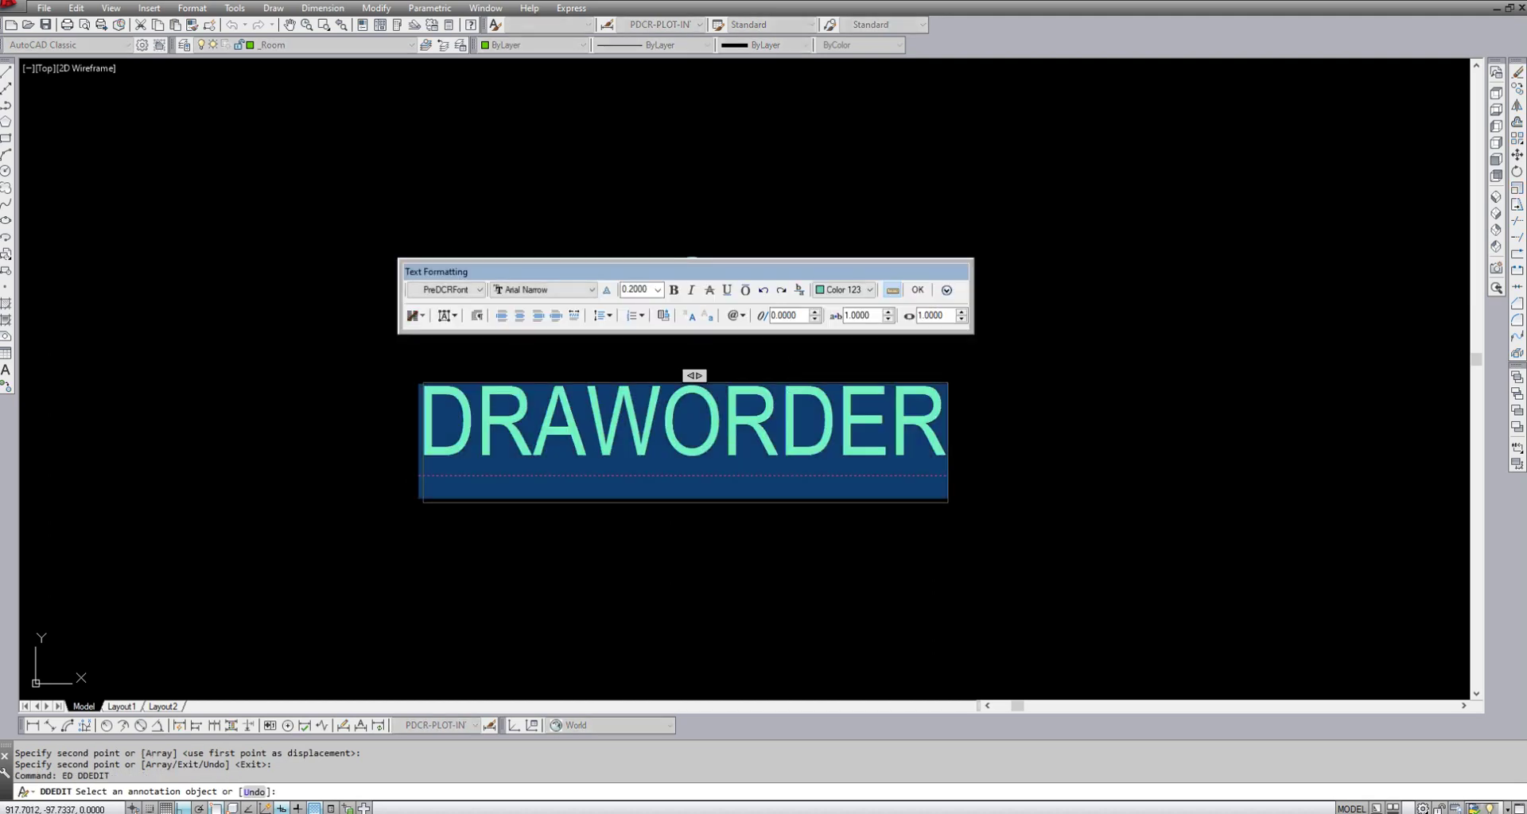
{"action": "key", "text": "Escape"}
{"action": "key", "text": "Escape"}
{"action": "key", "text": "Escape"}
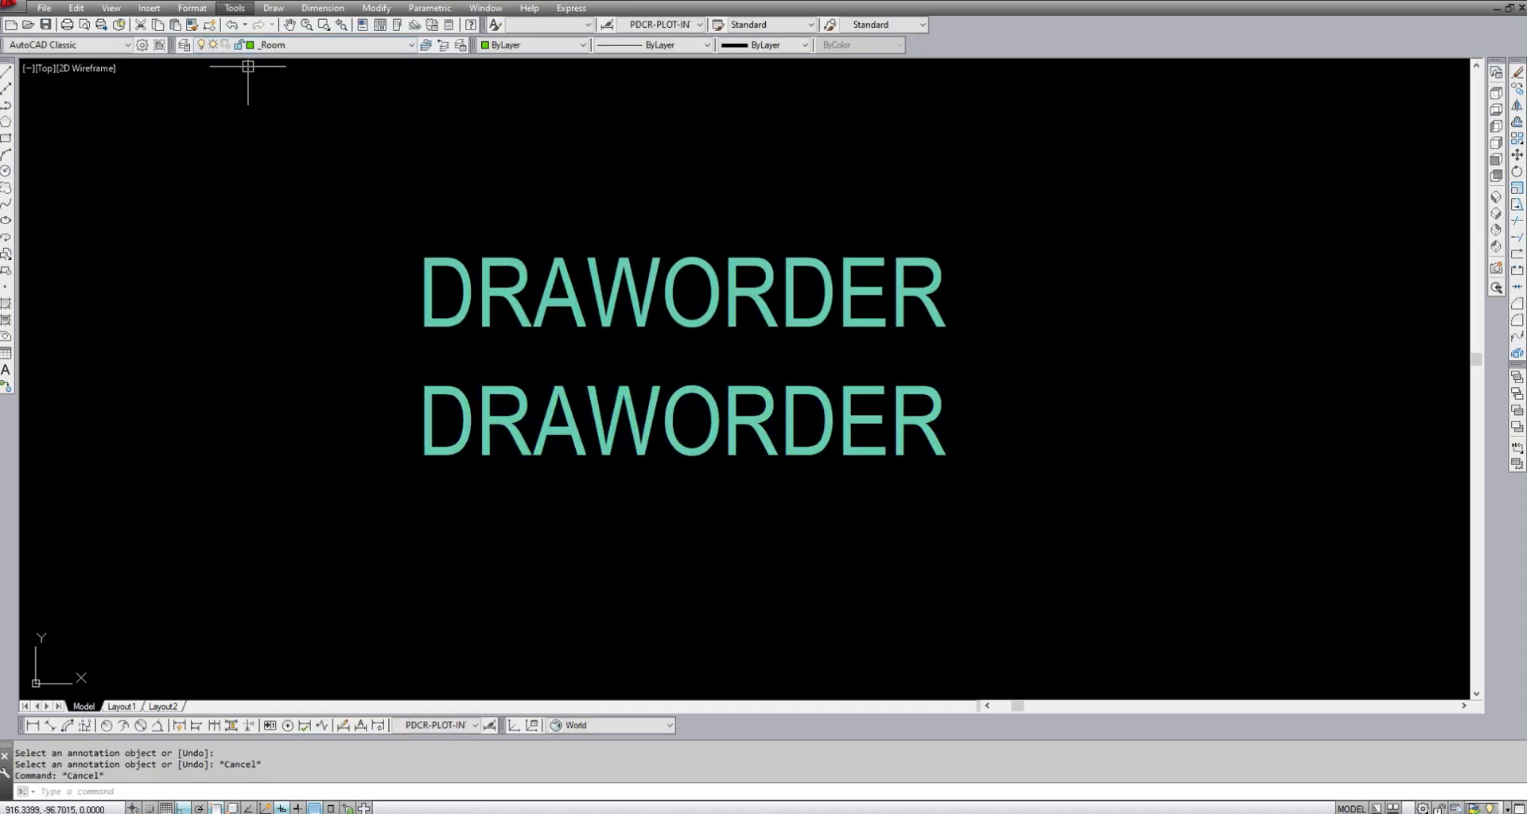
- Open Quick Select to get its command name from the command history, and close it without selecting anything
{"action": "left_click", "coordinate": [234, 8]}
{"action": "left_click", "coordinate": [262, 131]}
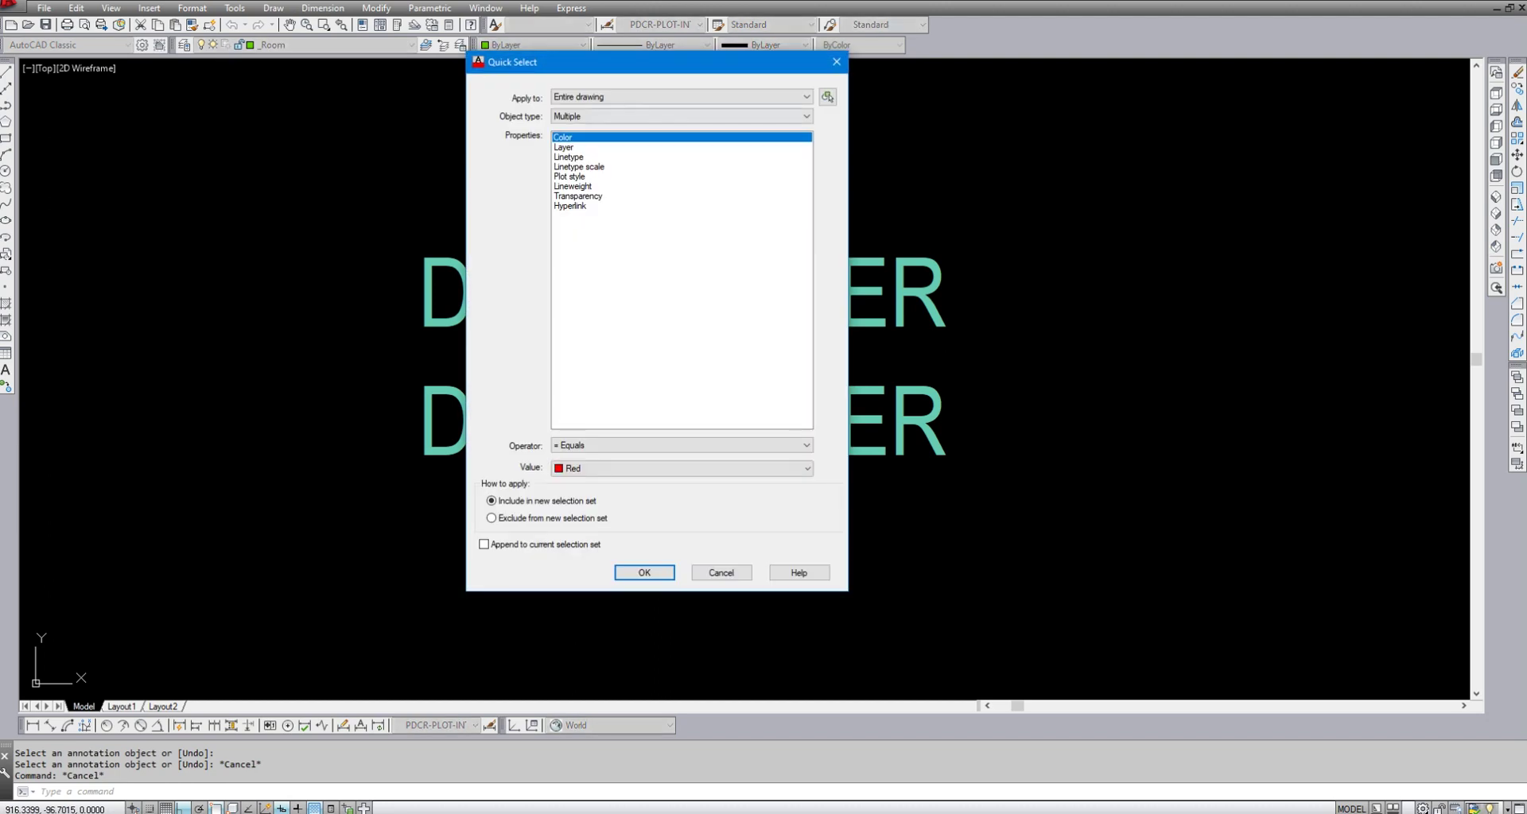
{"action": "key", "text": "Escape"}
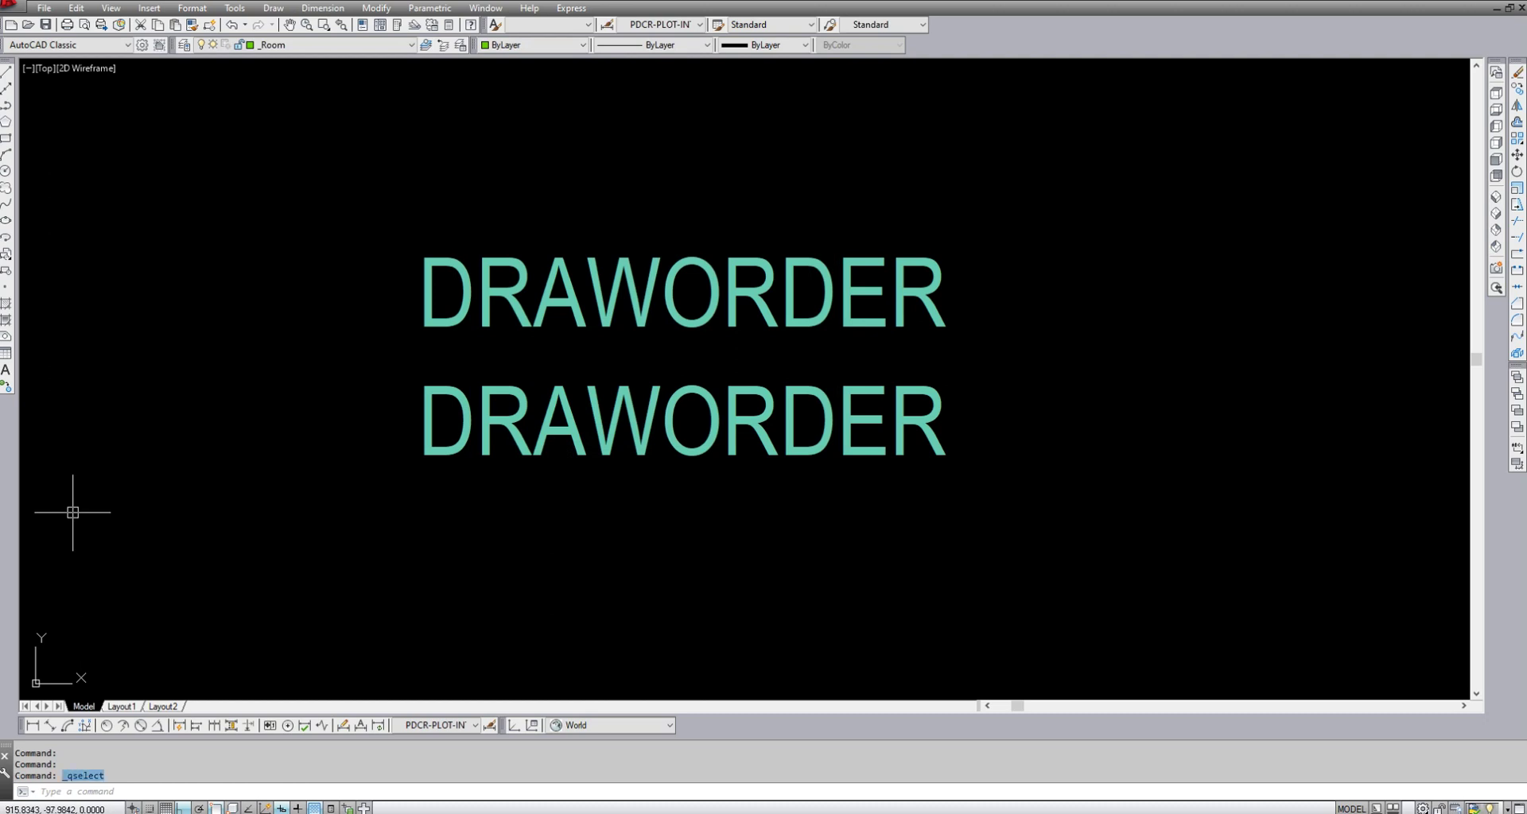
- Replace the lower DRAWORDER text with the command name _qselect
{"action": "type", "text": "edf"}
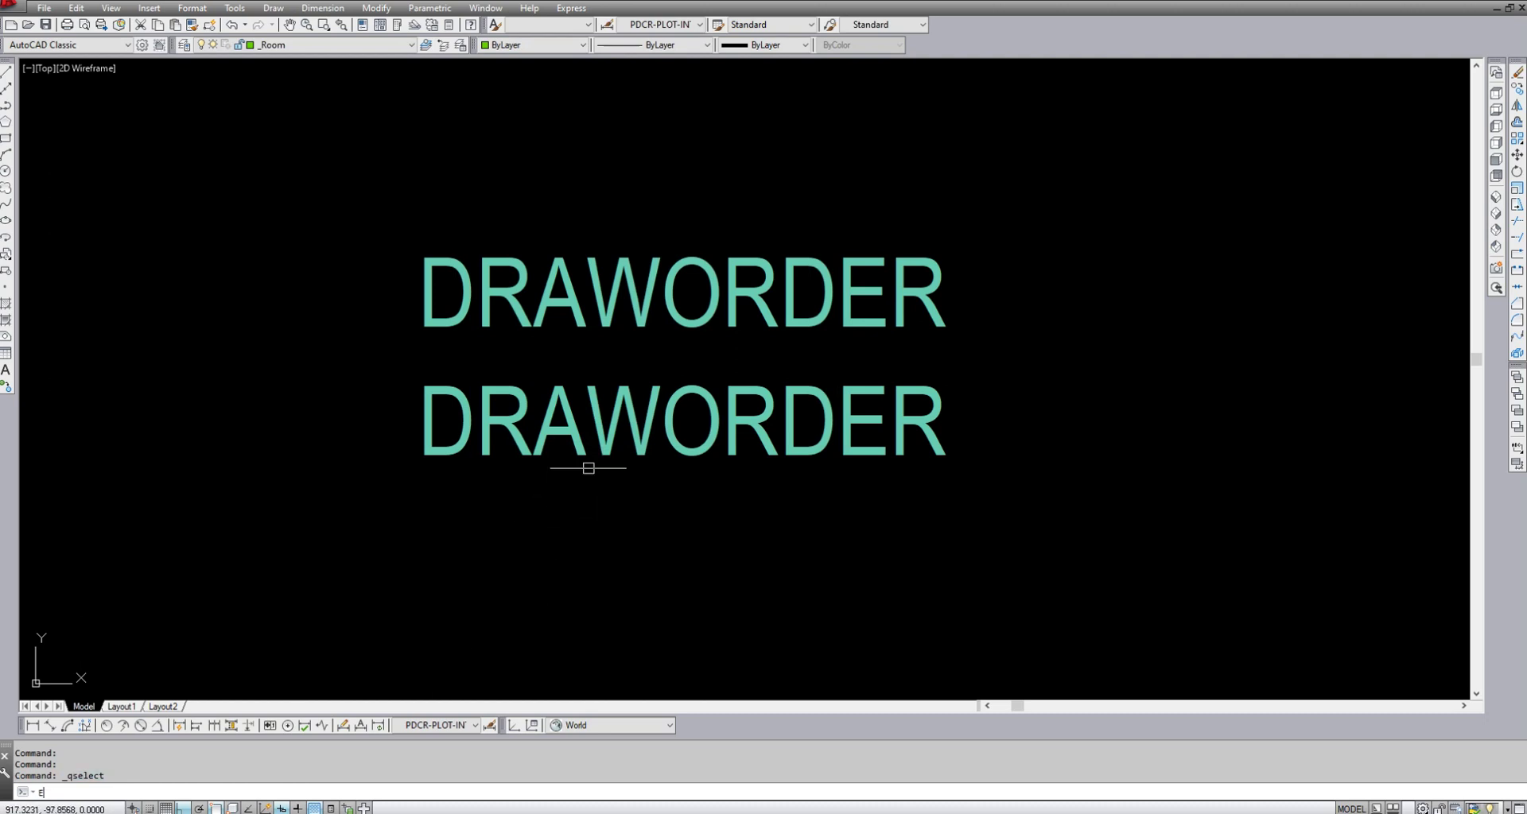
{"action": "key", "text": "space"}
{"action": "left_click", "coordinate": [571, 446]}
{"action": "type", "text": "ed"}
{"action": "key", "text": "space"}
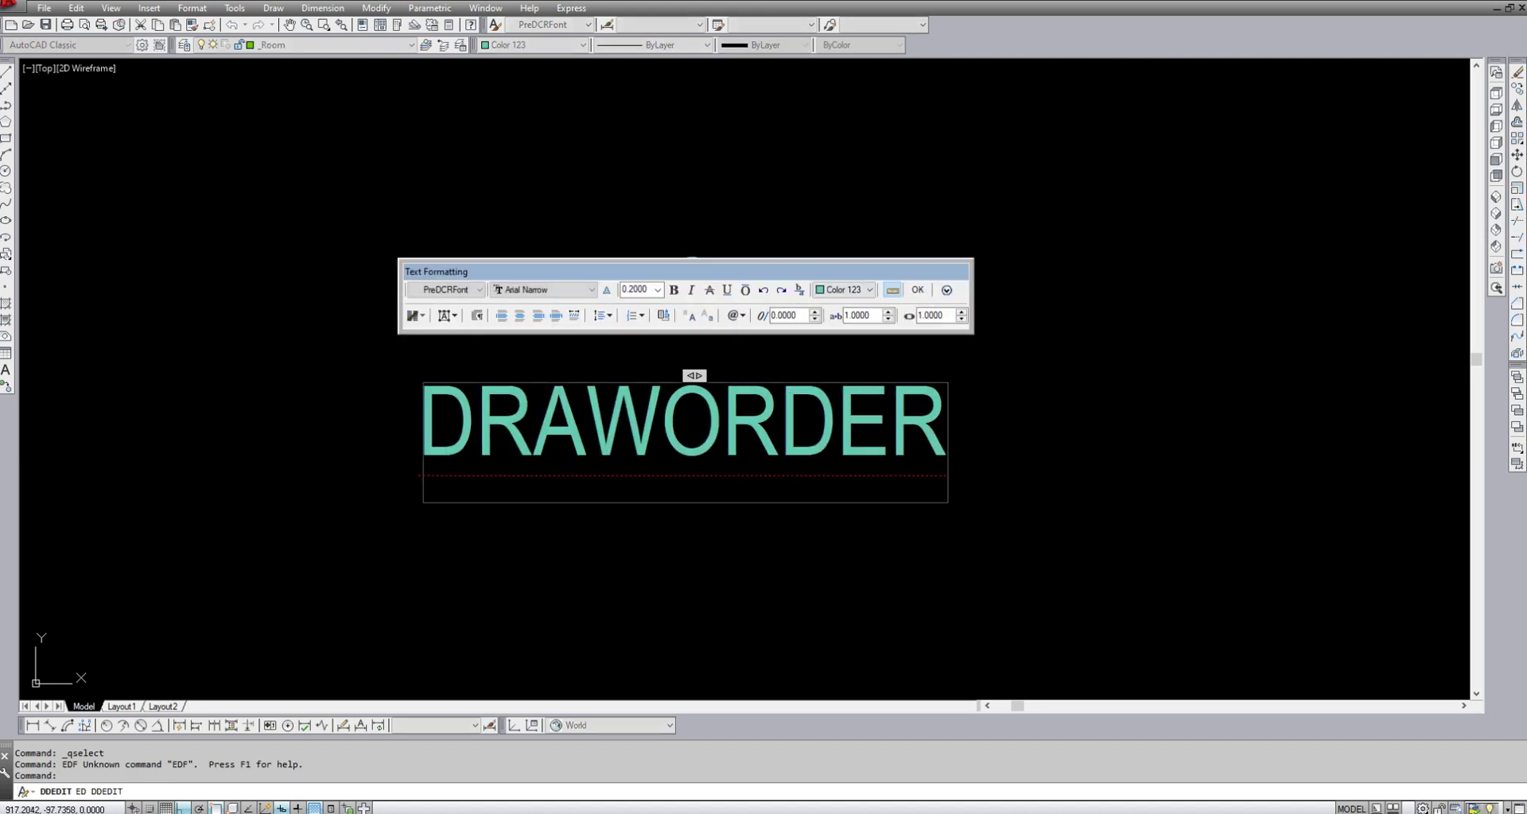
{"action": "type", "text": "_qselect"}
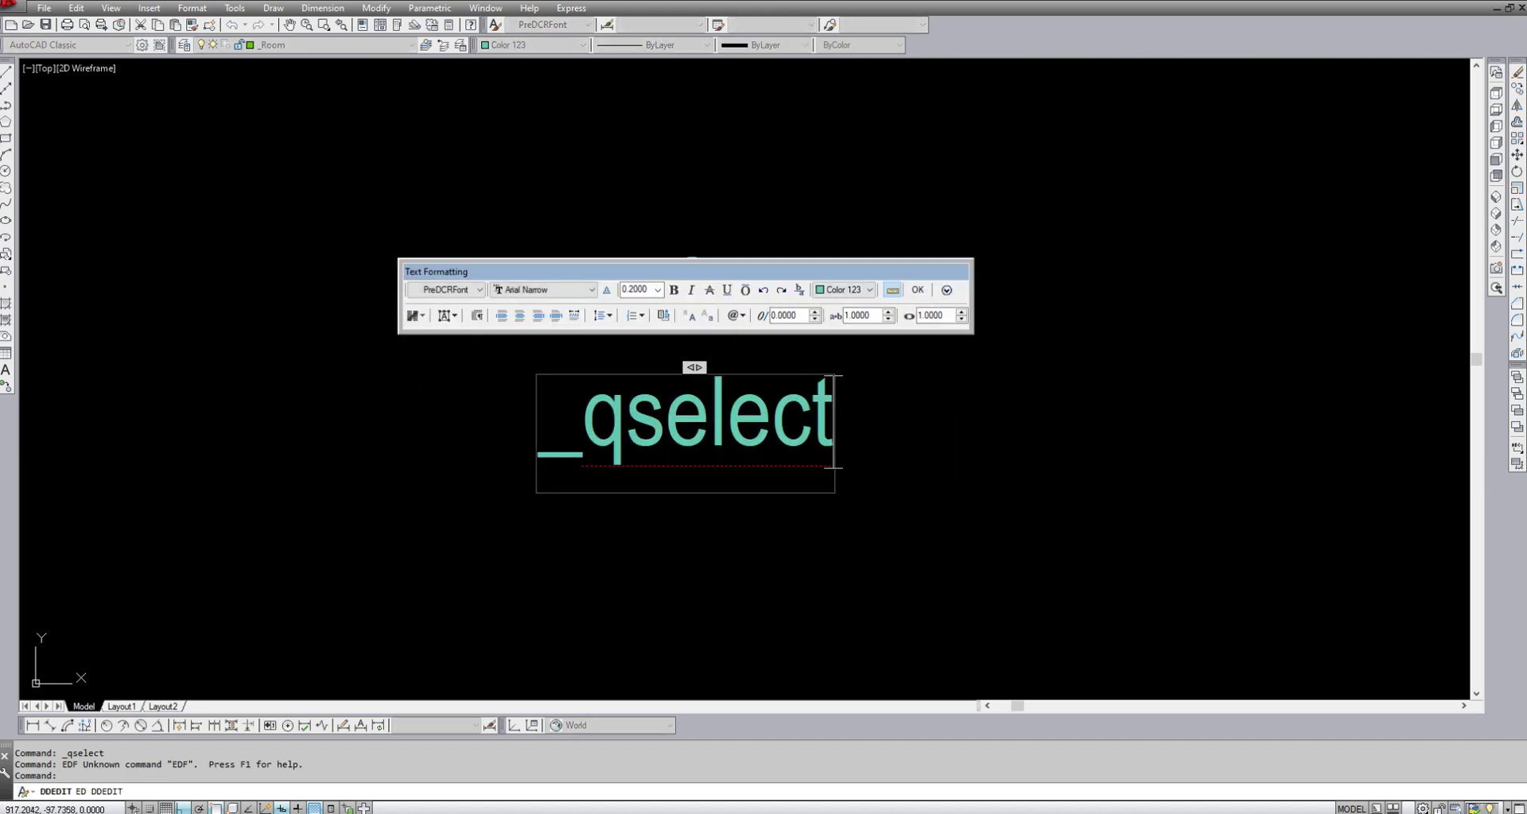
{"action": "left_click", "coordinate": [638, 552]}
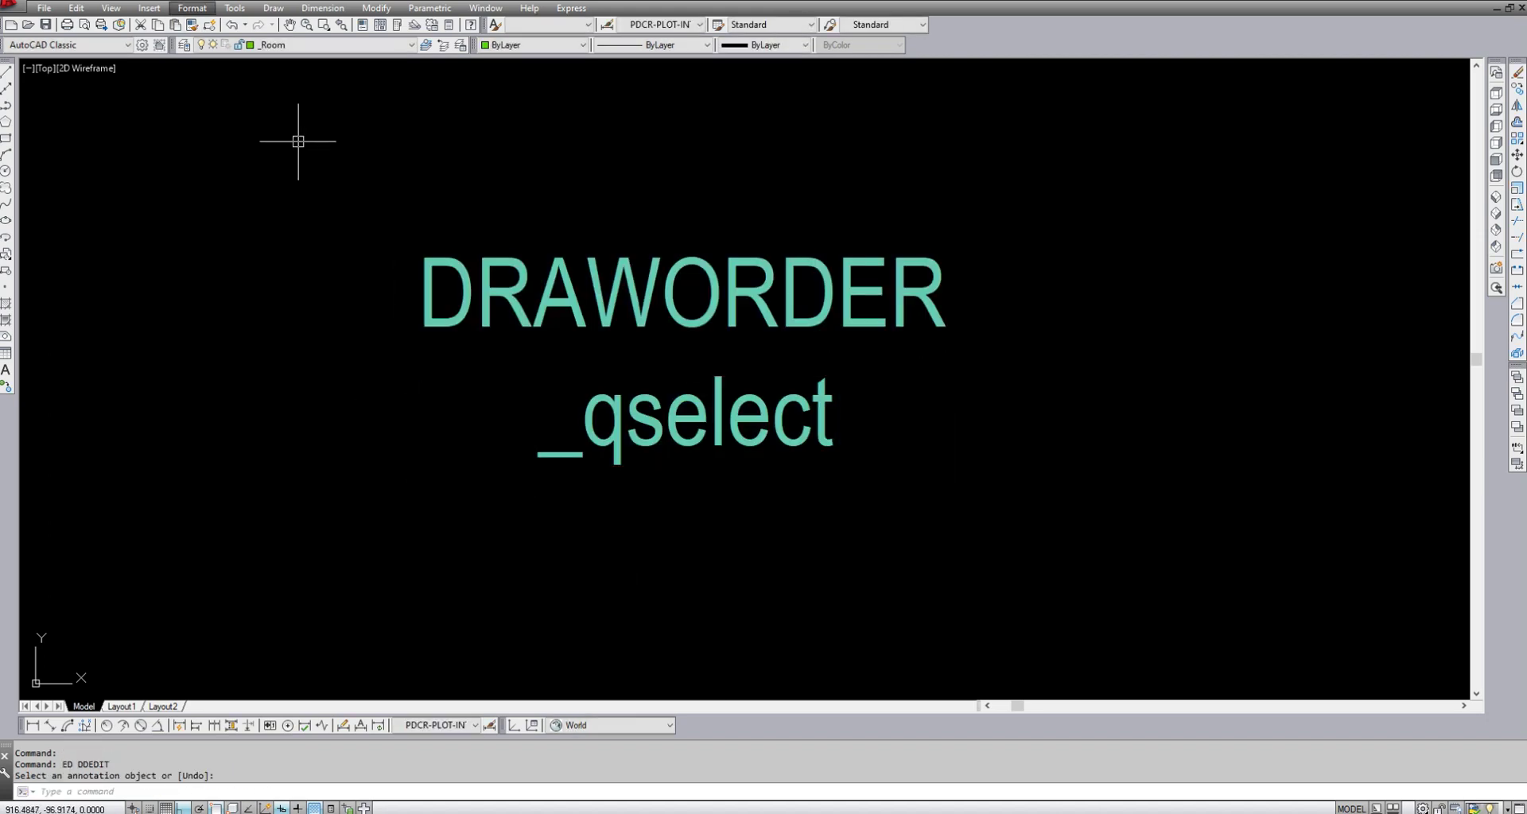
{"action": "left_click", "coordinate": [235, 8]}
{"action": "mouse_move", "coordinate": [318, 163]}
{"action": "left_click", "coordinate": [648, 154]}
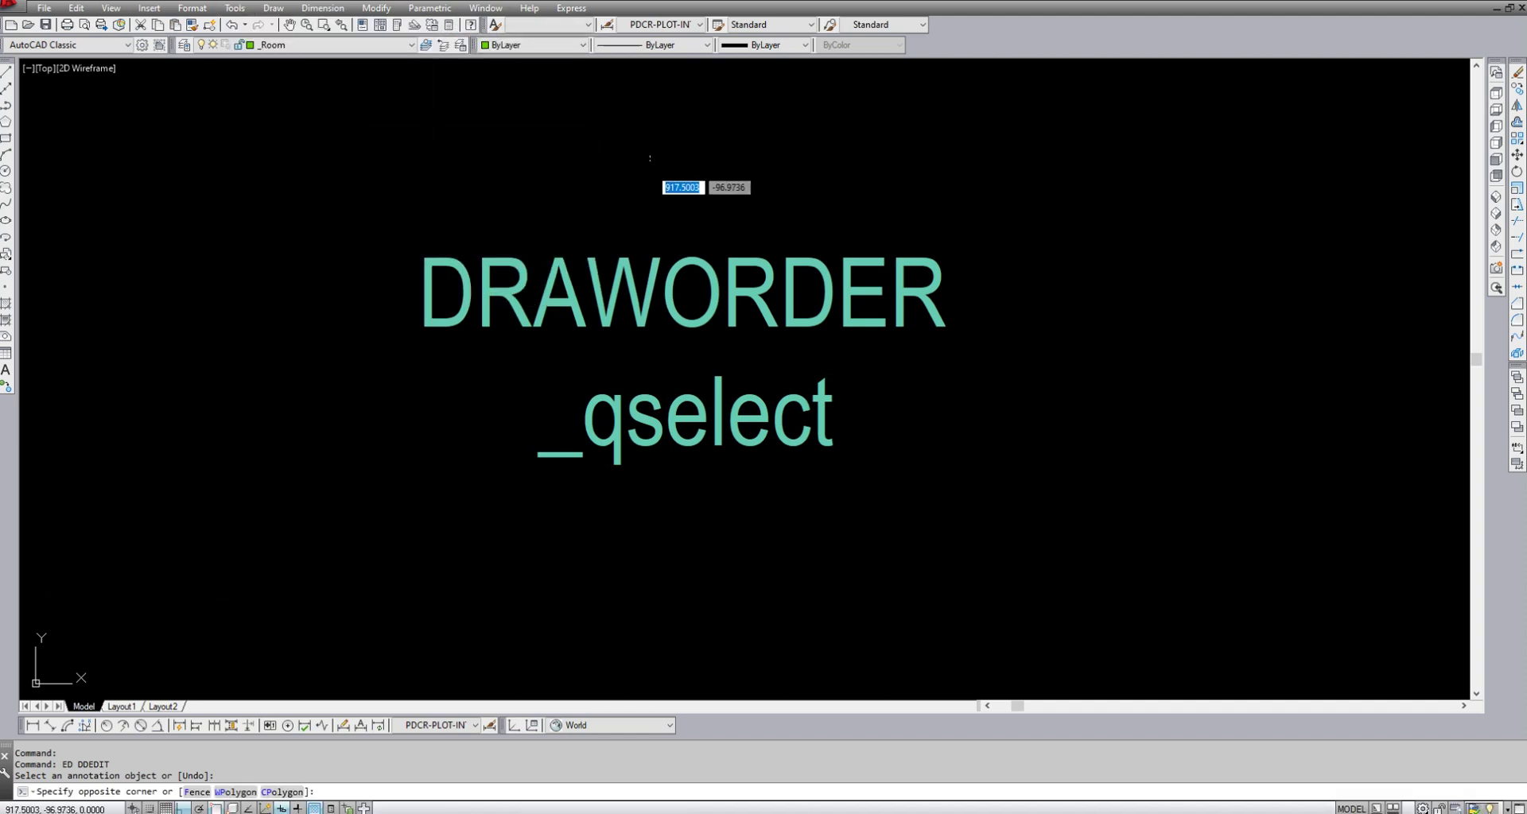
{"action": "left_click", "coordinate": [751, 157]}
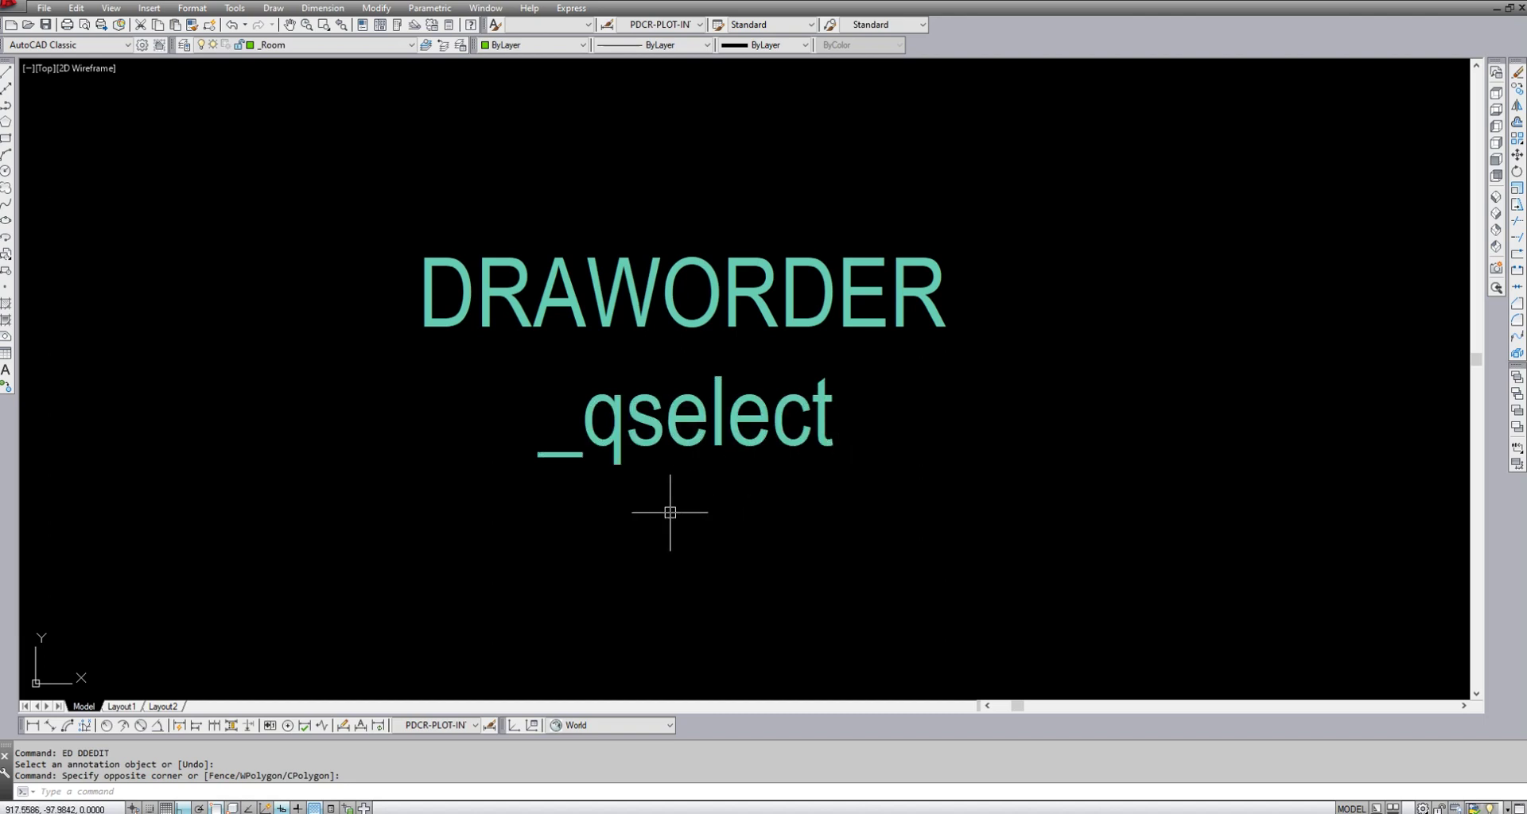
{"action": "scroll", "coordinate": [680, 372], "scroll_direction": "up", "scroll_amount": 2}
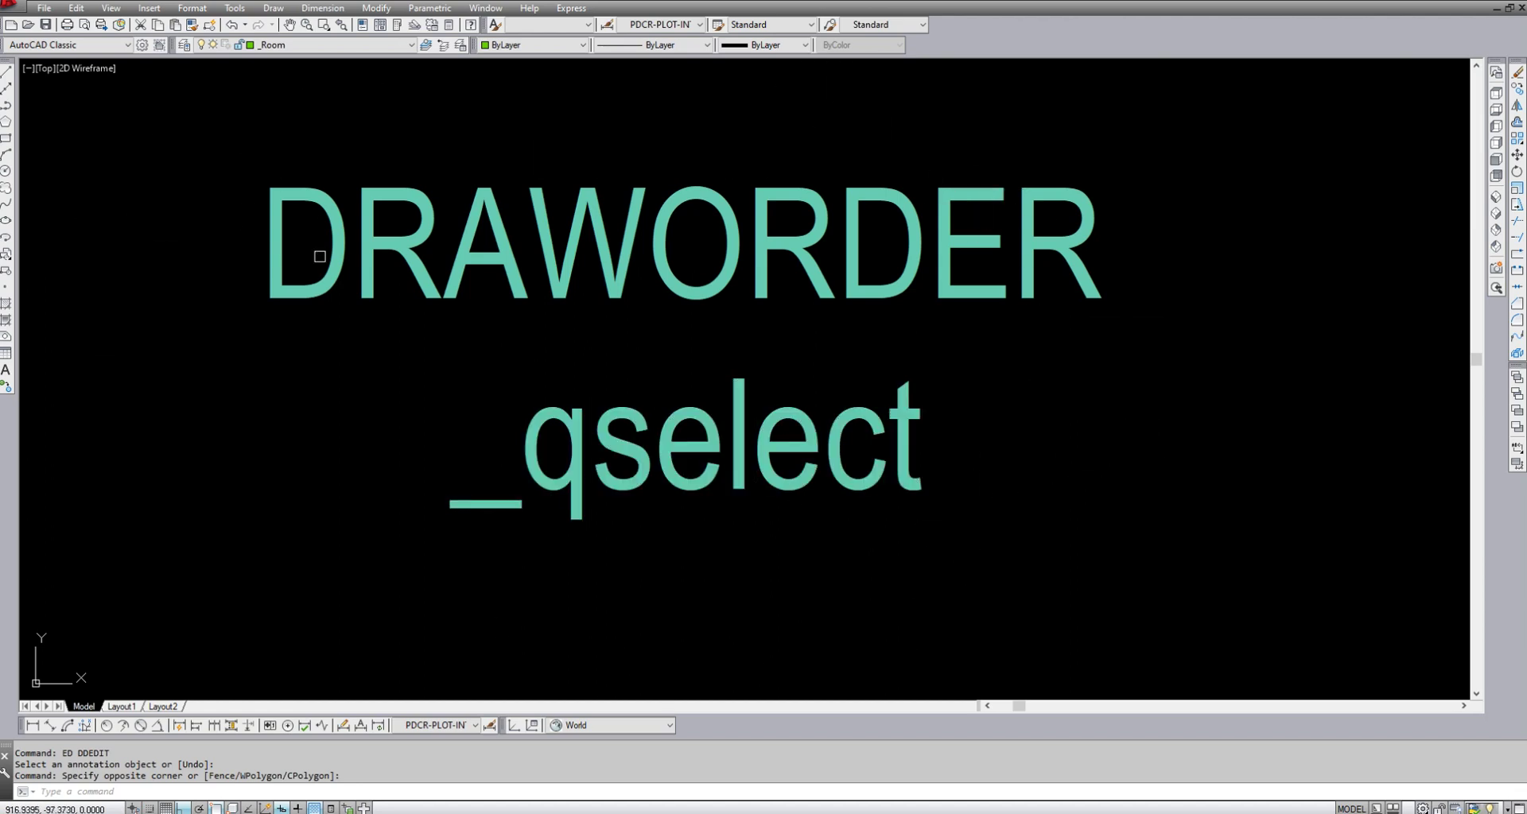
{"action": "left_click", "coordinate": [1012, 424]}
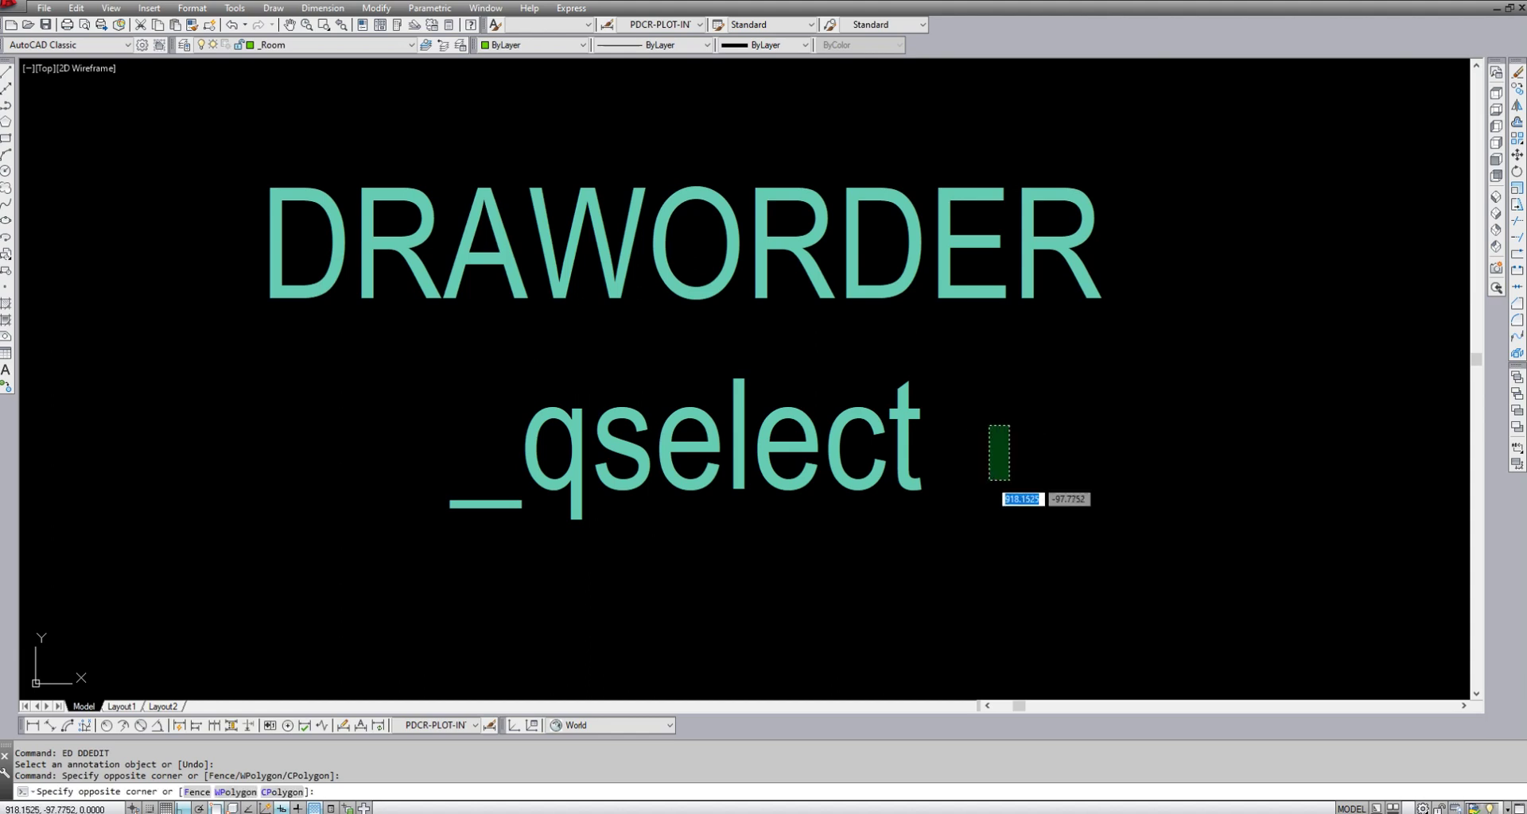
{"action": "left_click", "coordinate": [986, 508]}
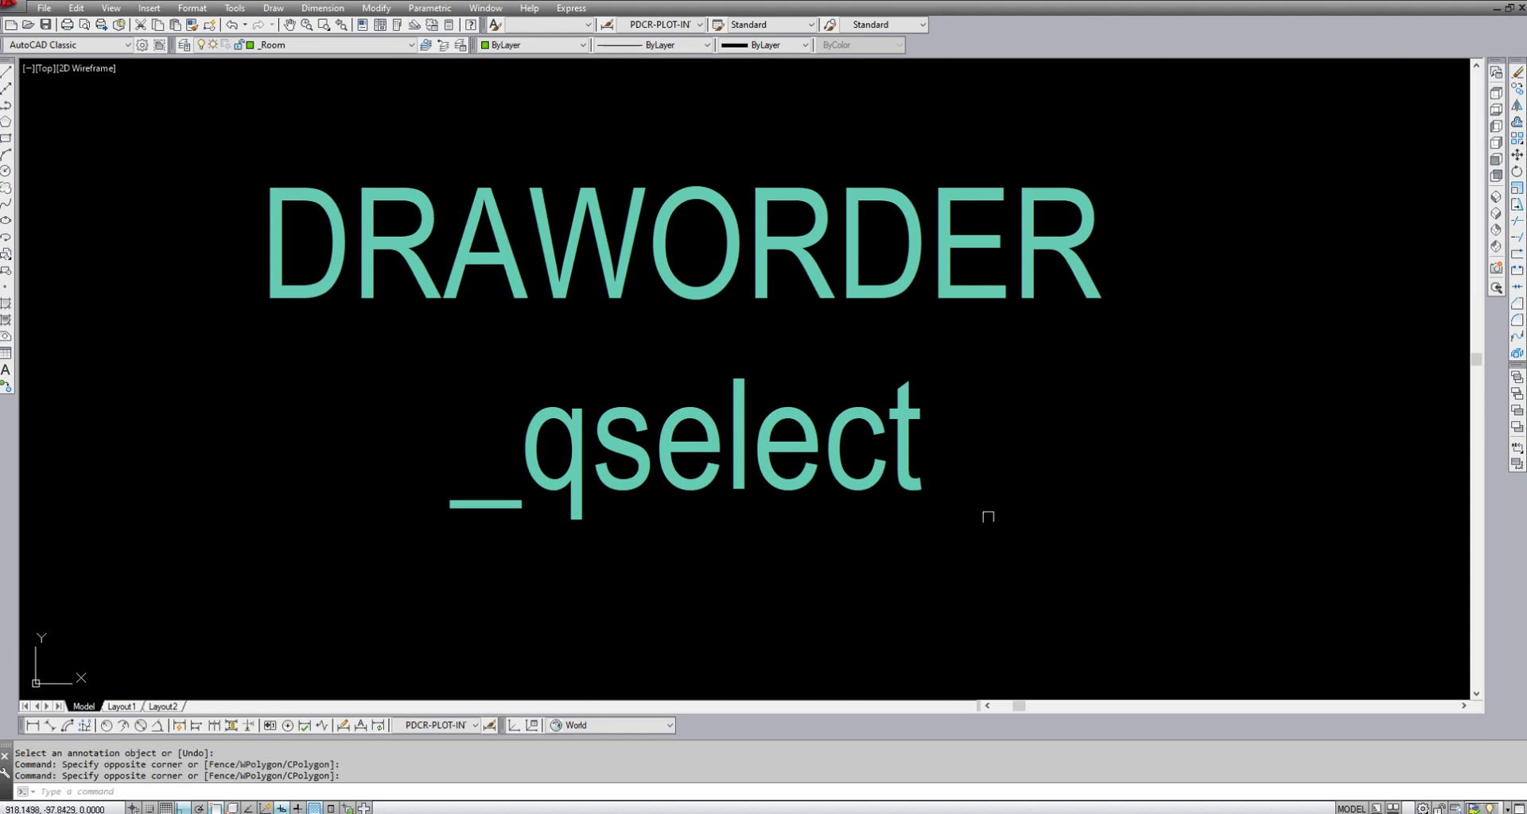
{"action": "left_click", "coordinate": [1150, 321]}
{"action": "key", "text": "Escape"}
{"action": "left_click", "coordinate": [1149, 318]}
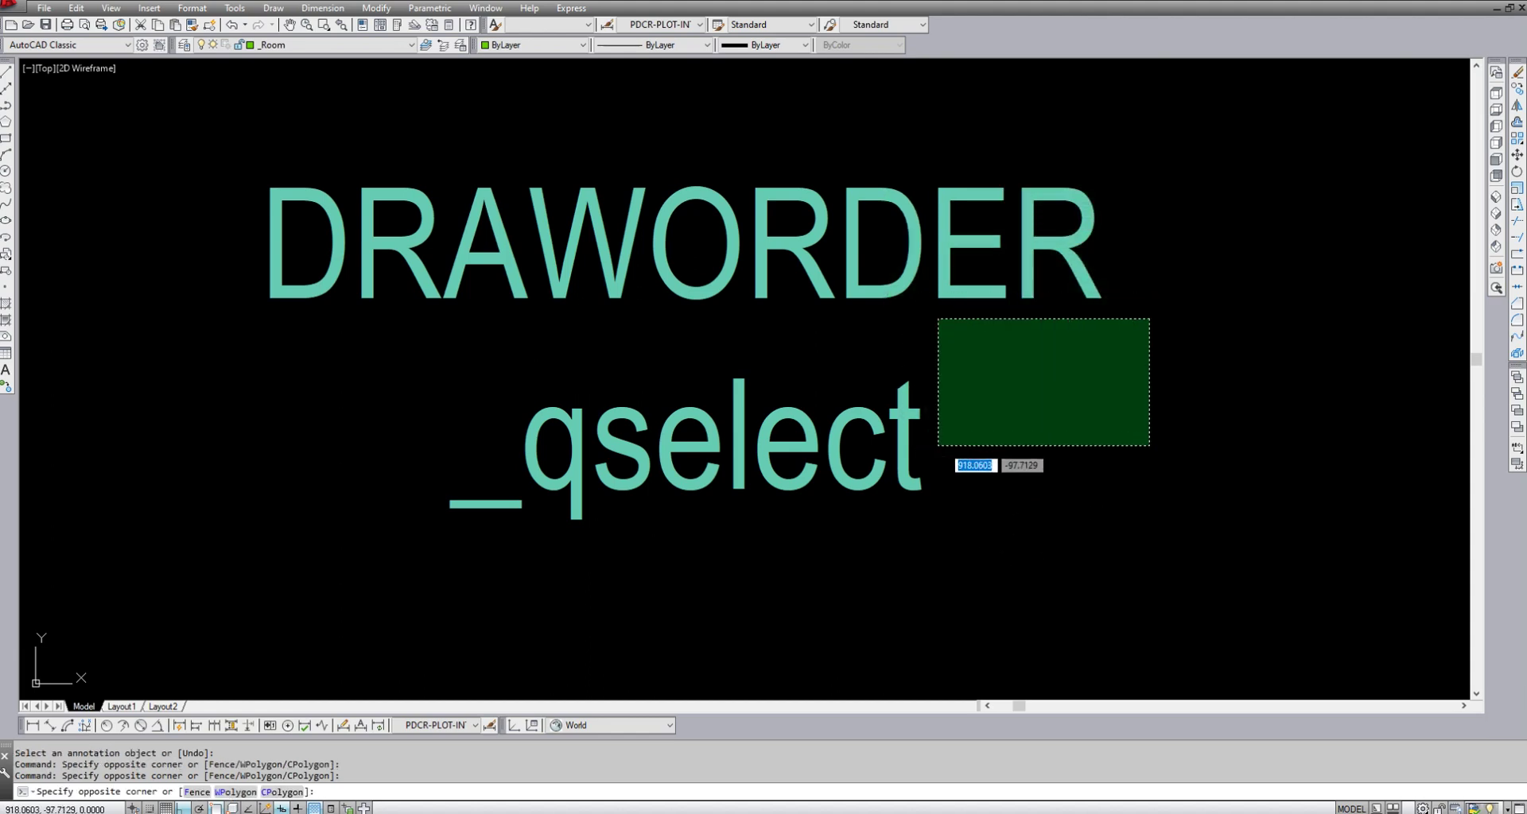
{"action": "left_click", "coordinate": [921, 487]}
{"action": "key", "text": "Escape"}
{"action": "key", "text": "Escape"}
{"action": "key", "text": "Escape"}
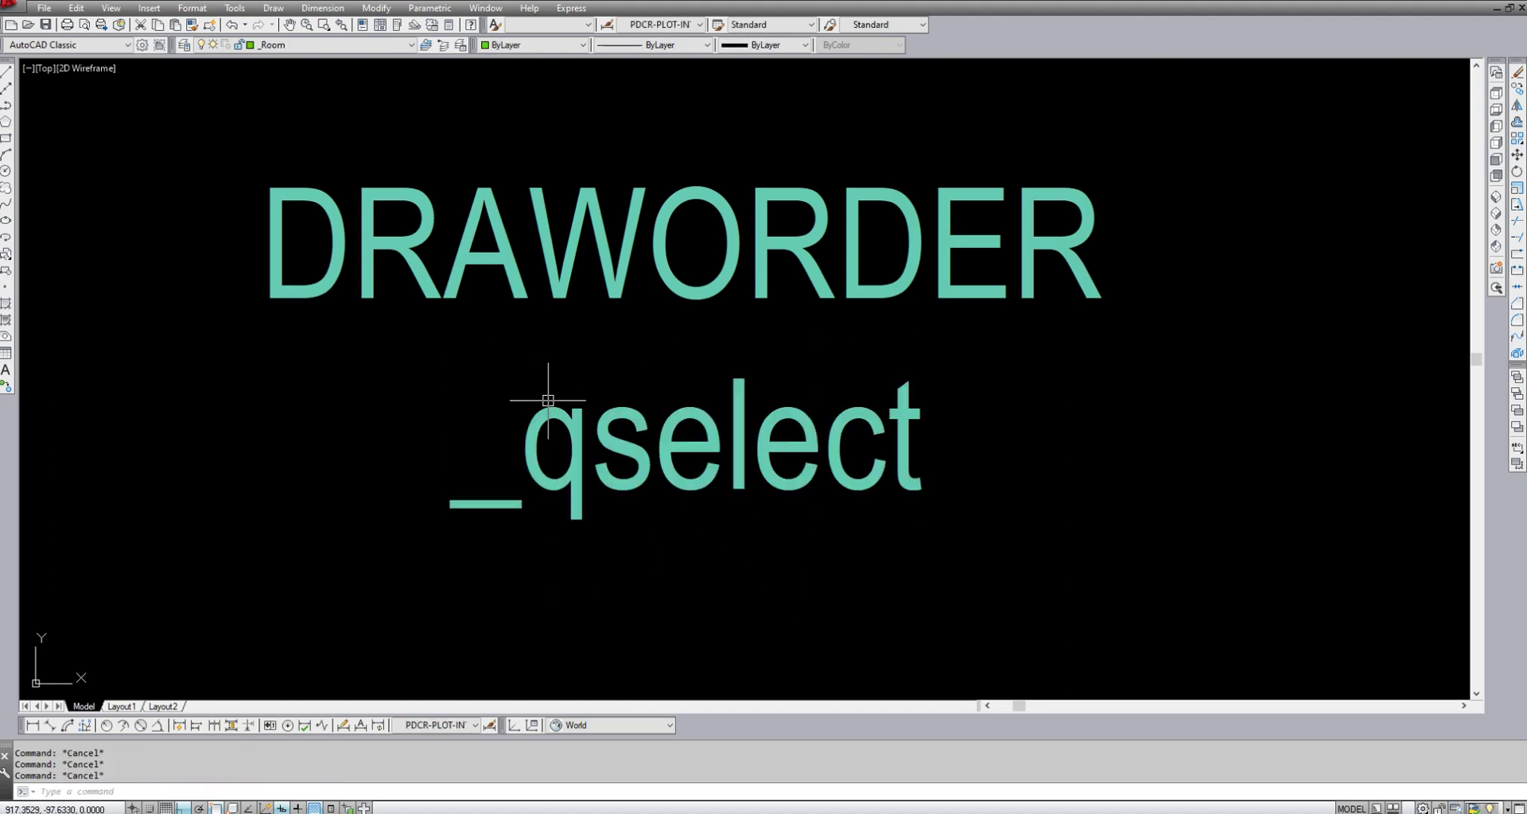
{"action": "mouse_move", "coordinate": [548, 401]}
{"action": "scroll", "coordinate": [652, 609], "scroll_direction": "down", "scroll_amount": 2}
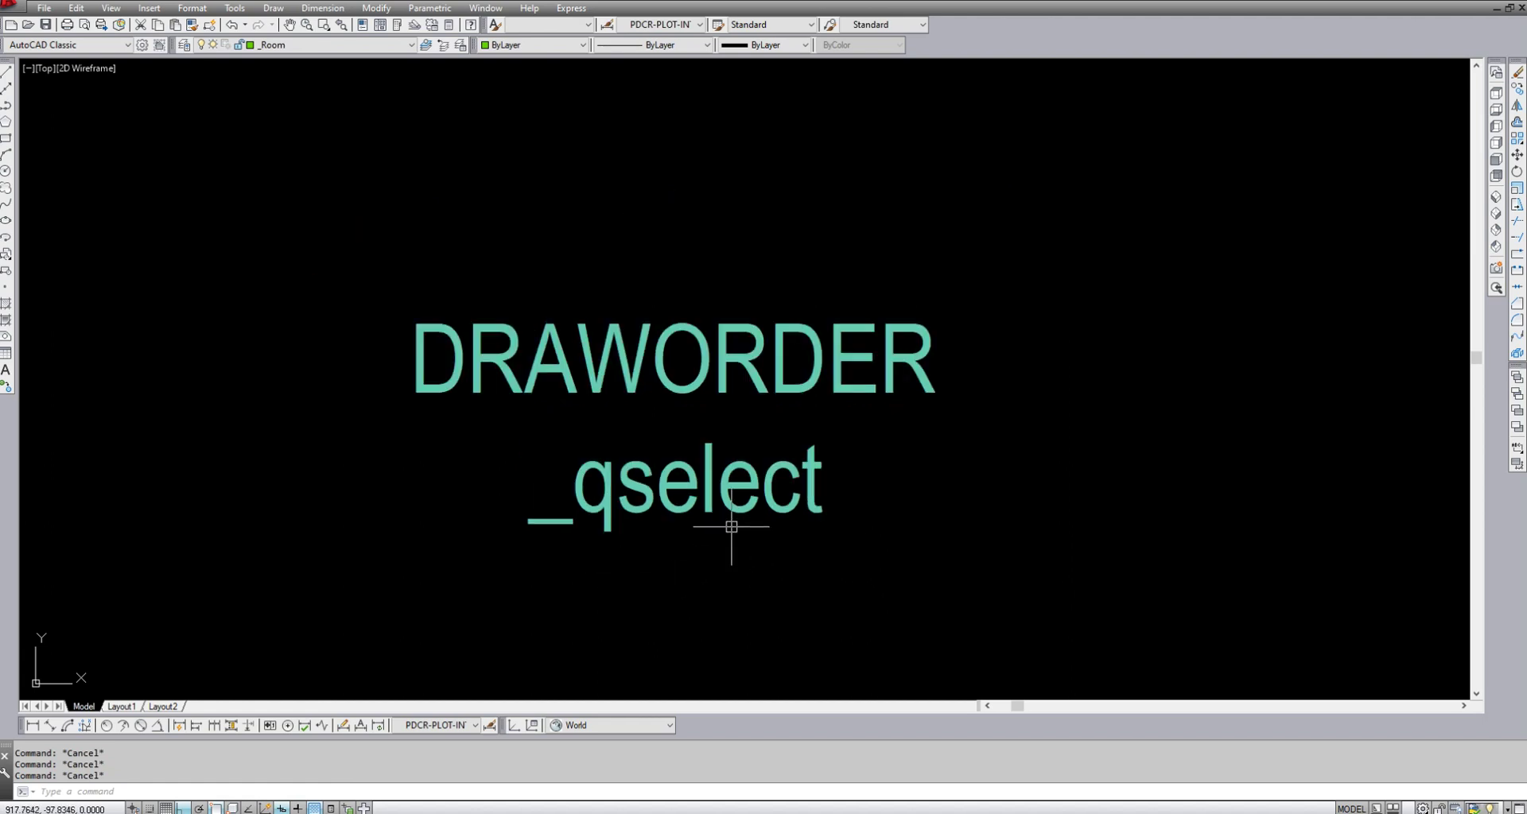